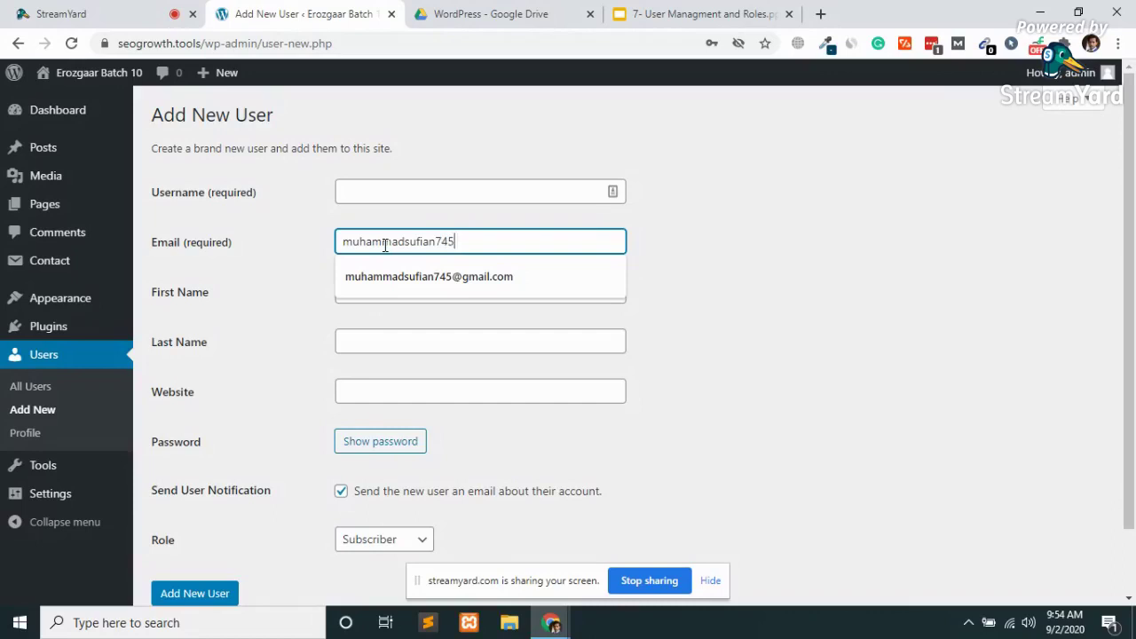
left_click(429, 282)
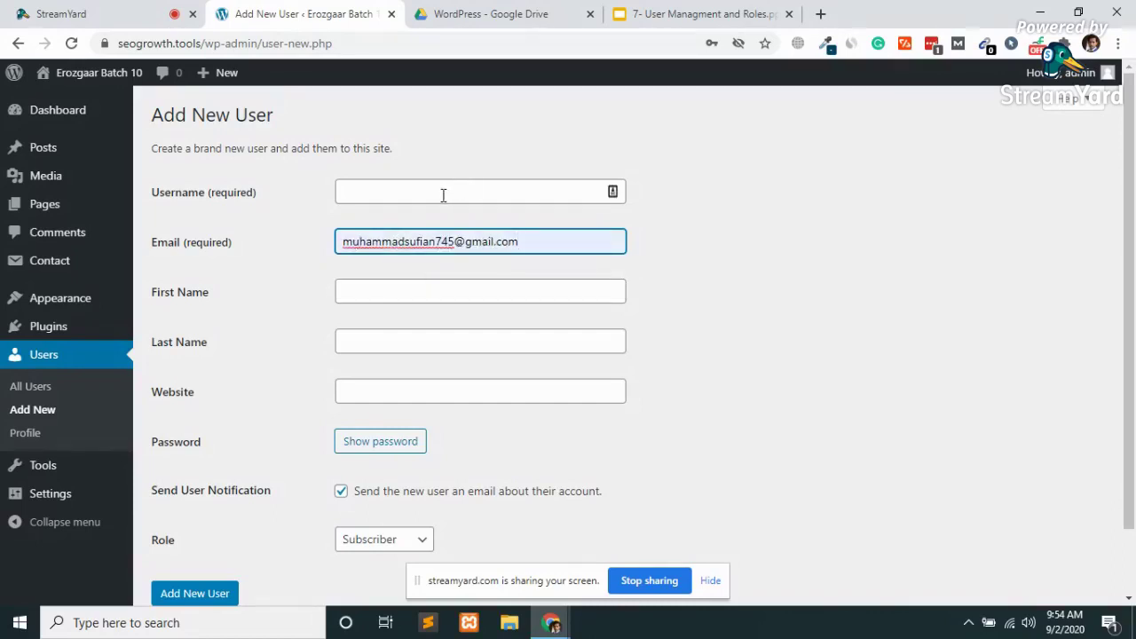
left_click(443, 195)
type("sufia")
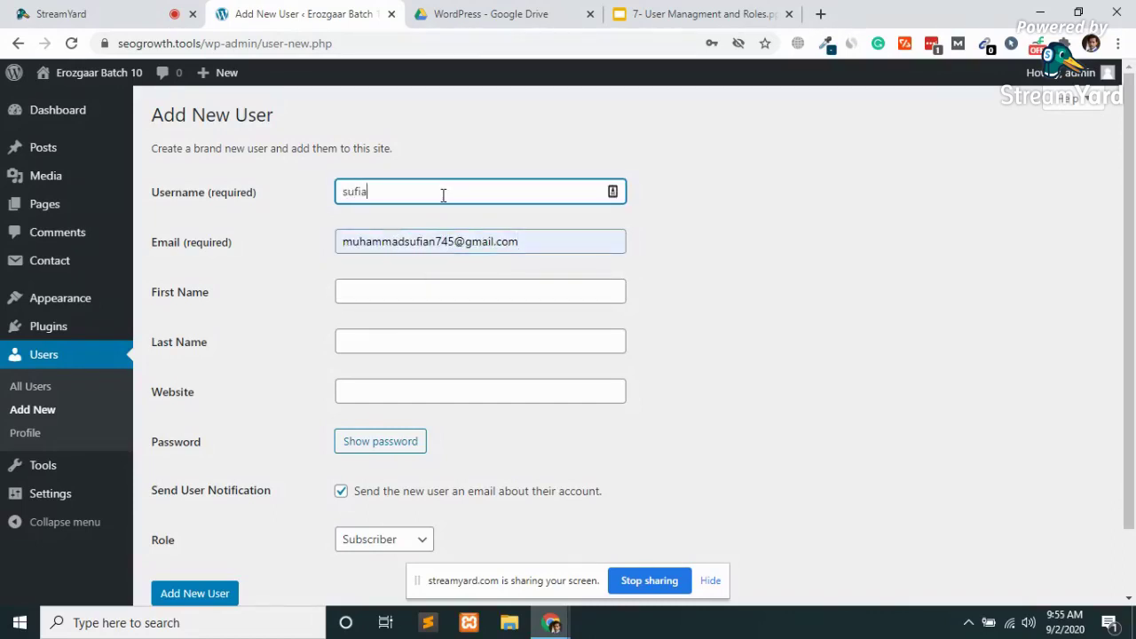
type("n")
left_click(398, 299)
type("Muhammad")
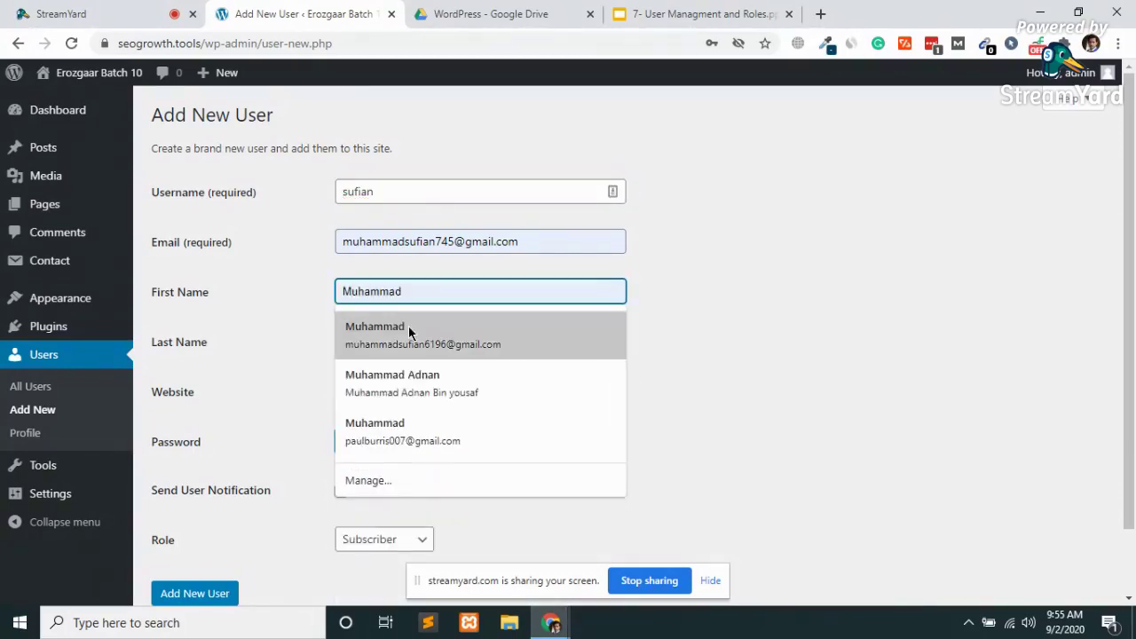
left_click(409, 329)
left_click(409, 391)
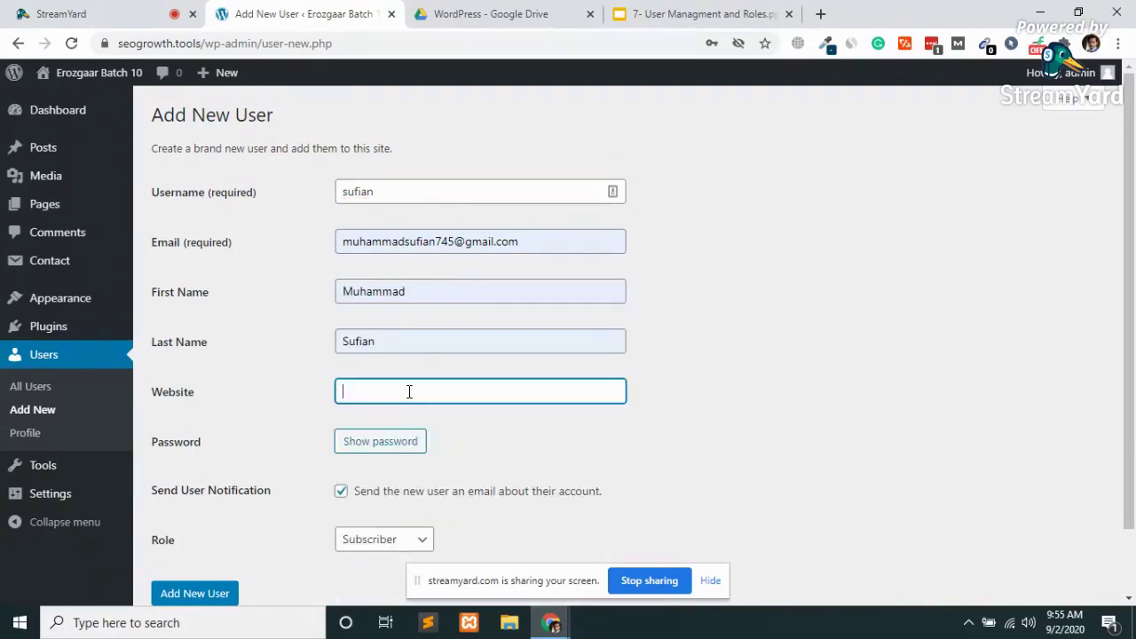
left_click(356, 388)
left_click(388, 386)
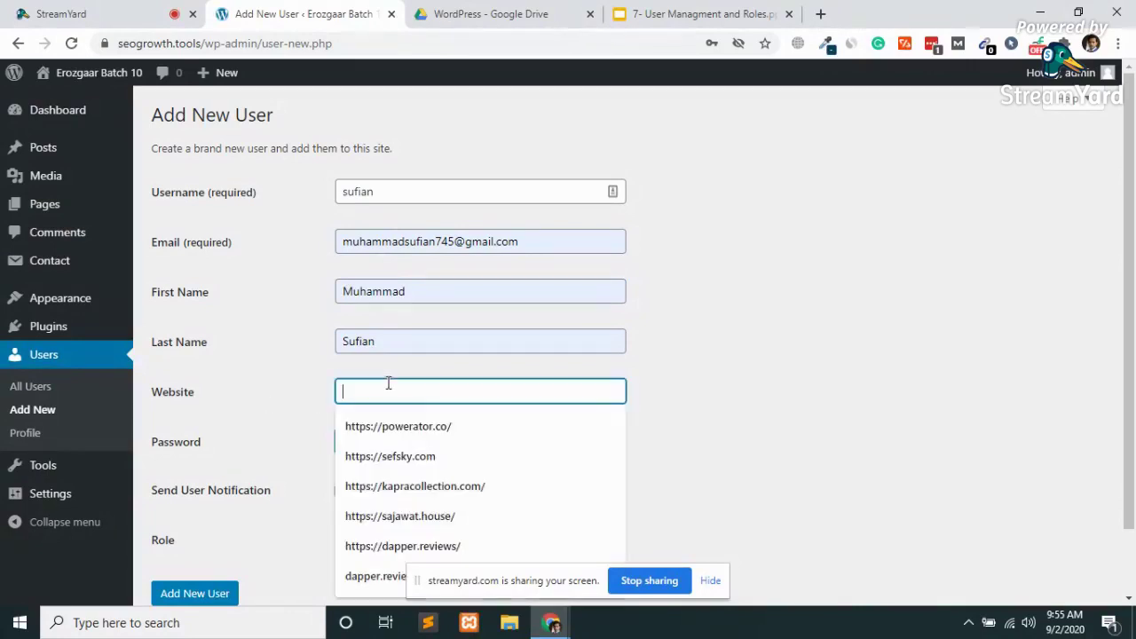
left_click(404, 457)
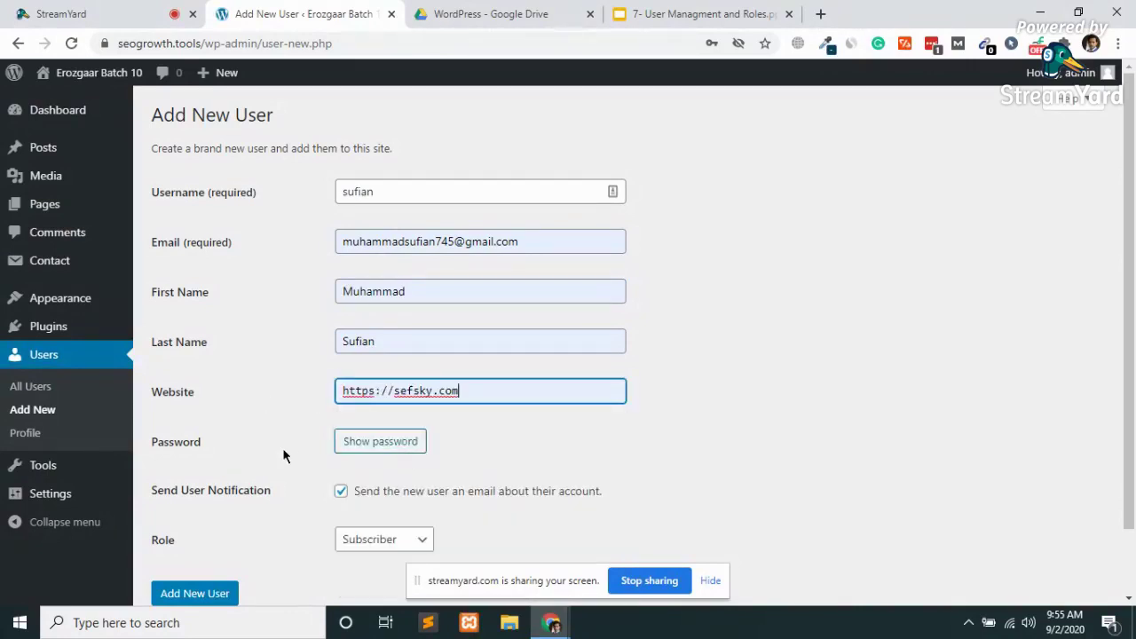
Replace the generated password with a custom password of your own
left_click(373, 441)
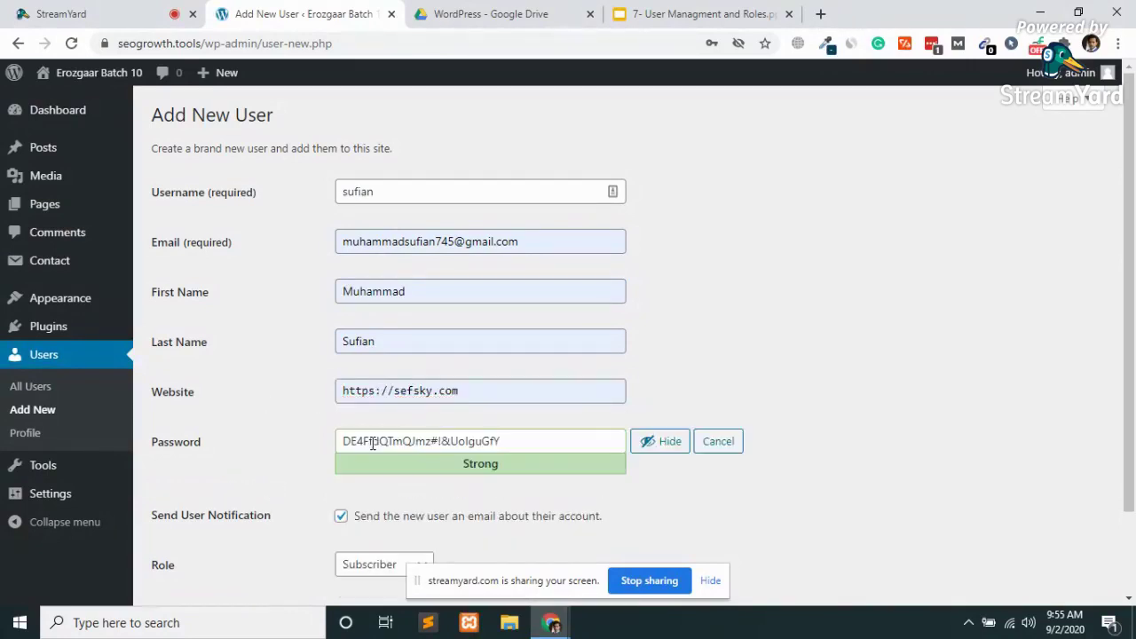
left_click(657, 442)
key("BackSpace")
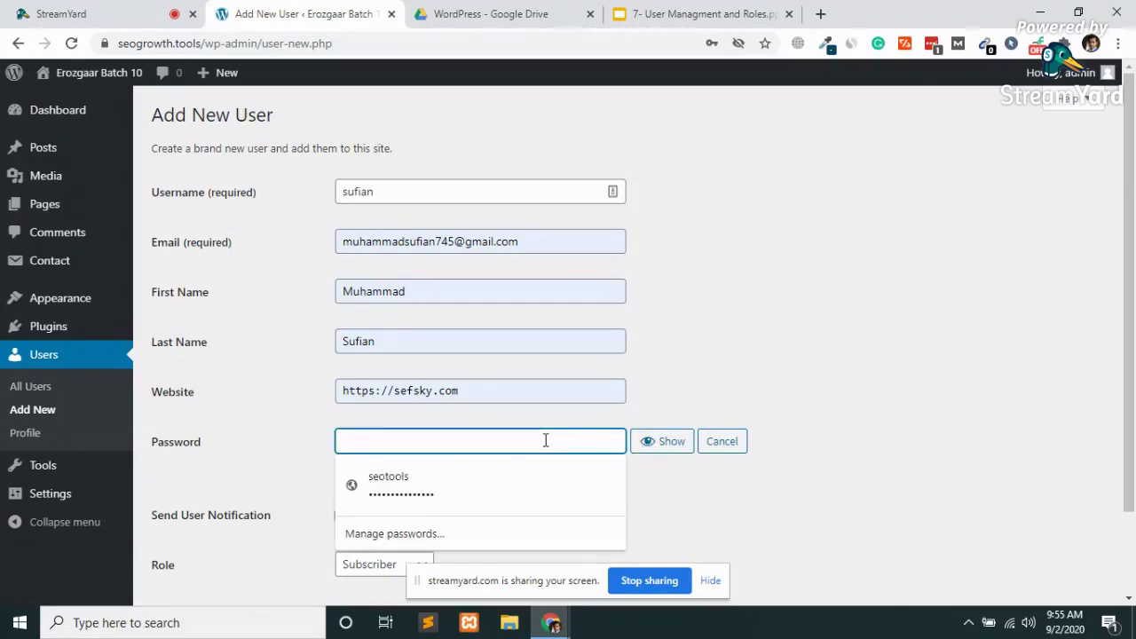
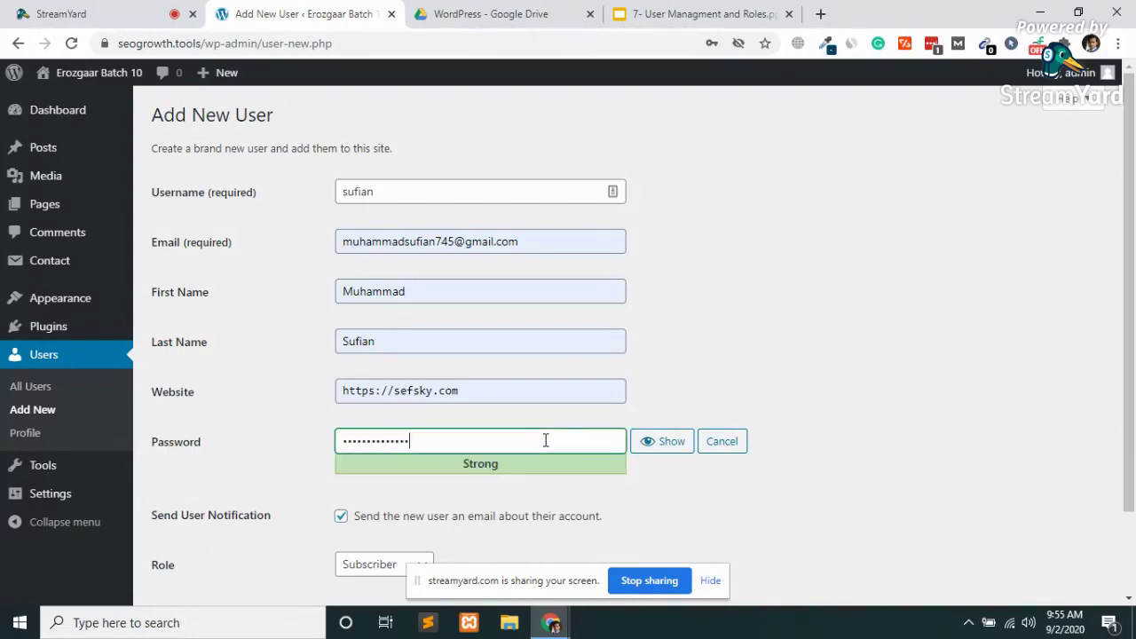
left_click(282, 472)
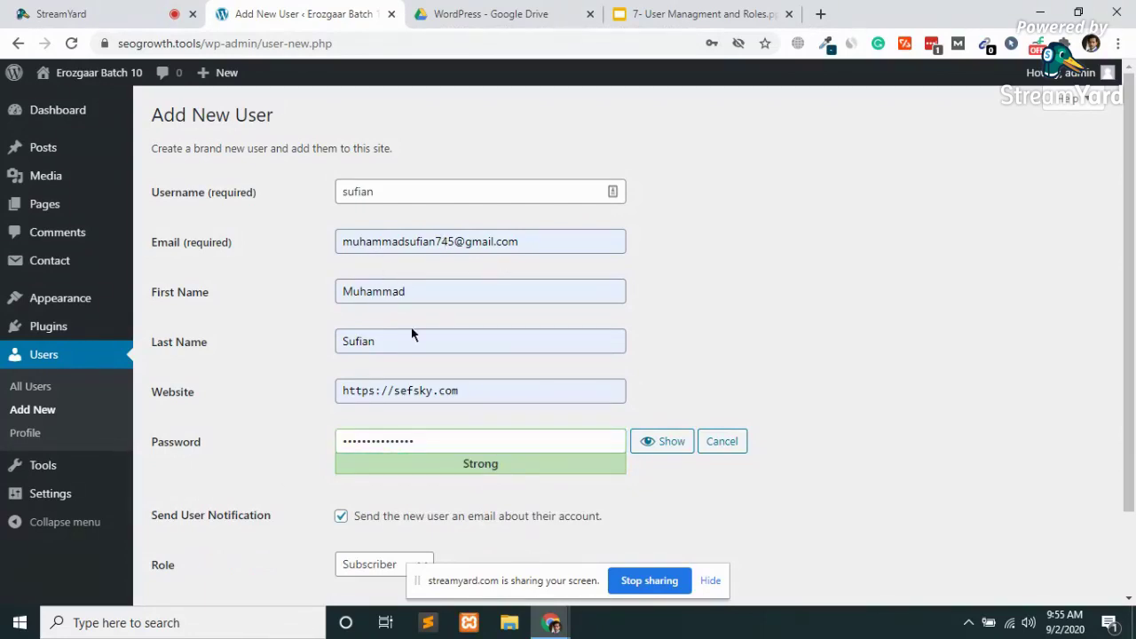
Assign the Author role and create the new user account
scroll(411, 334, "down", 2)
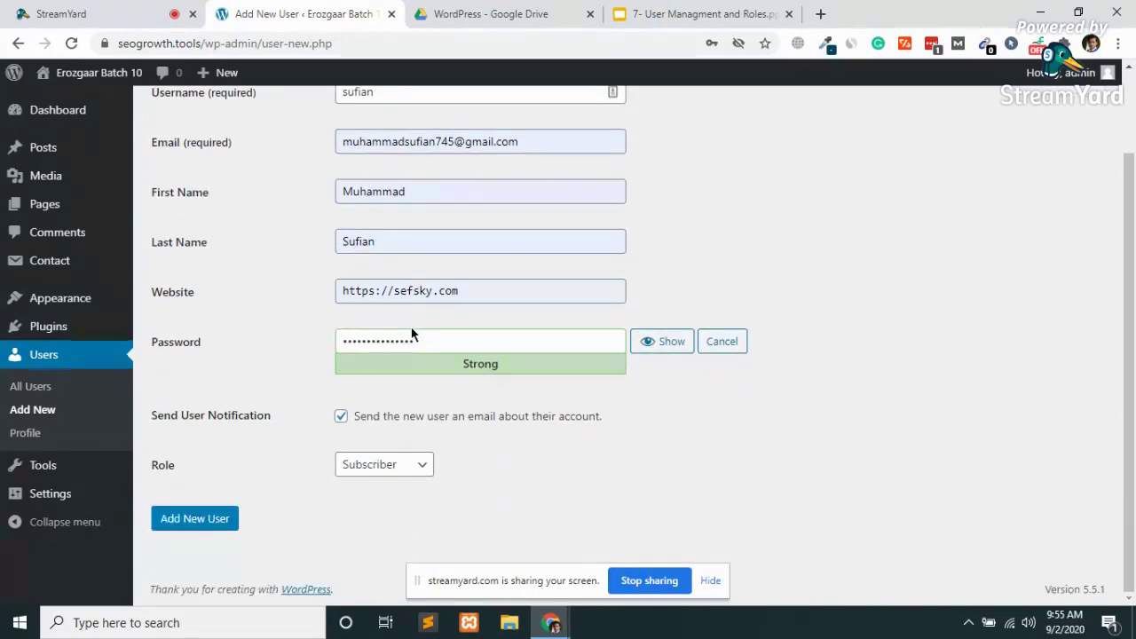
left_click(392, 469)
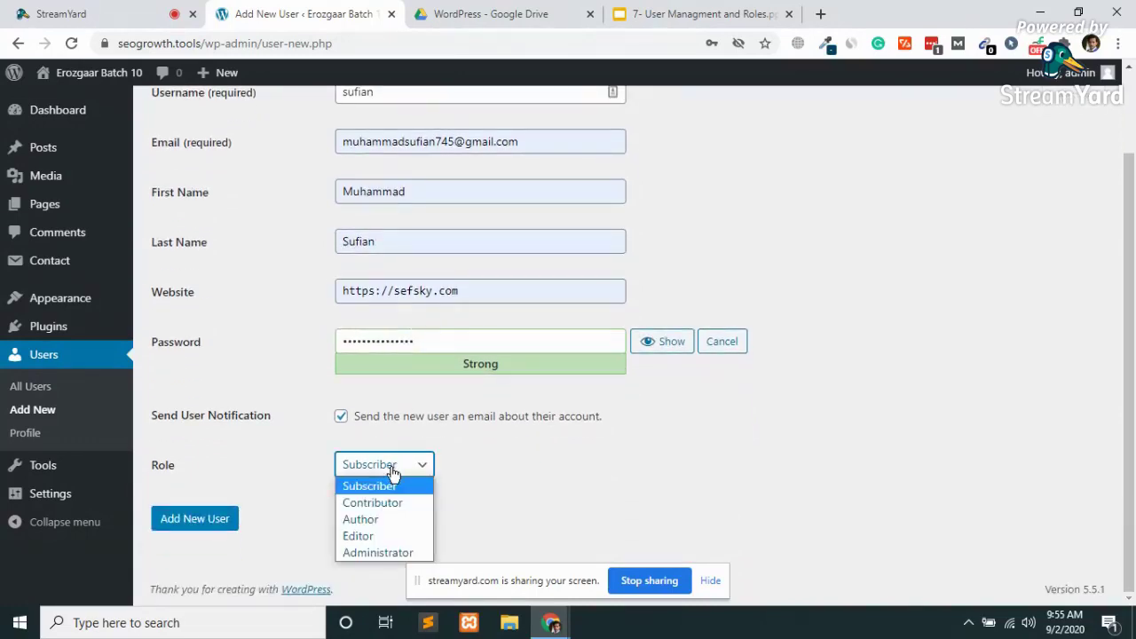
left_click(380, 521)
left_click(377, 517)
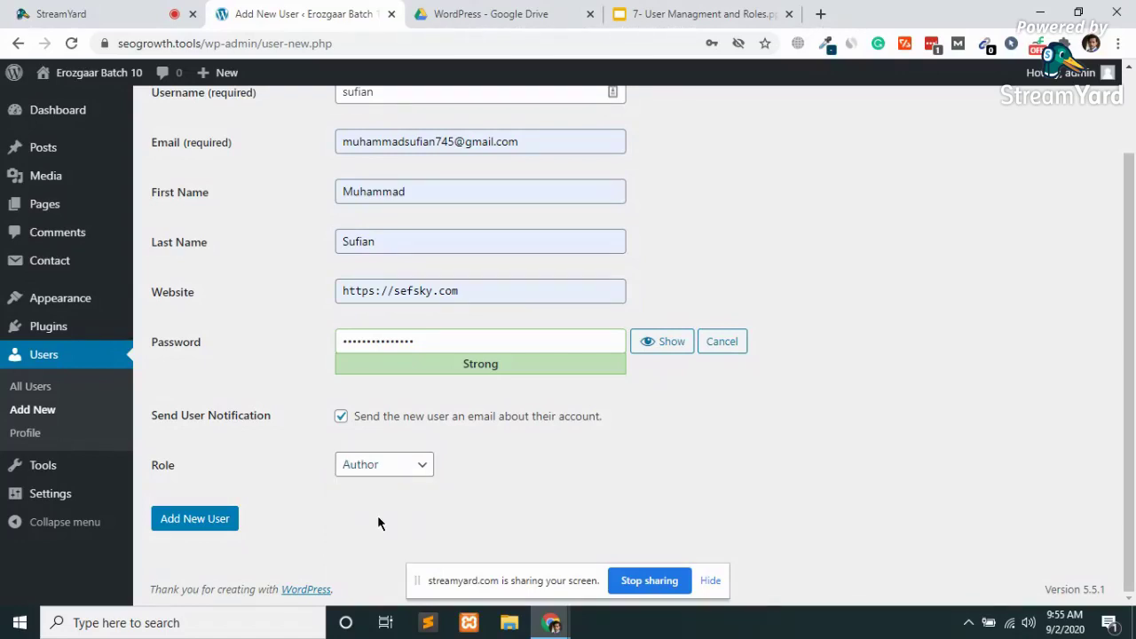
scroll(378, 517, "up", 1)
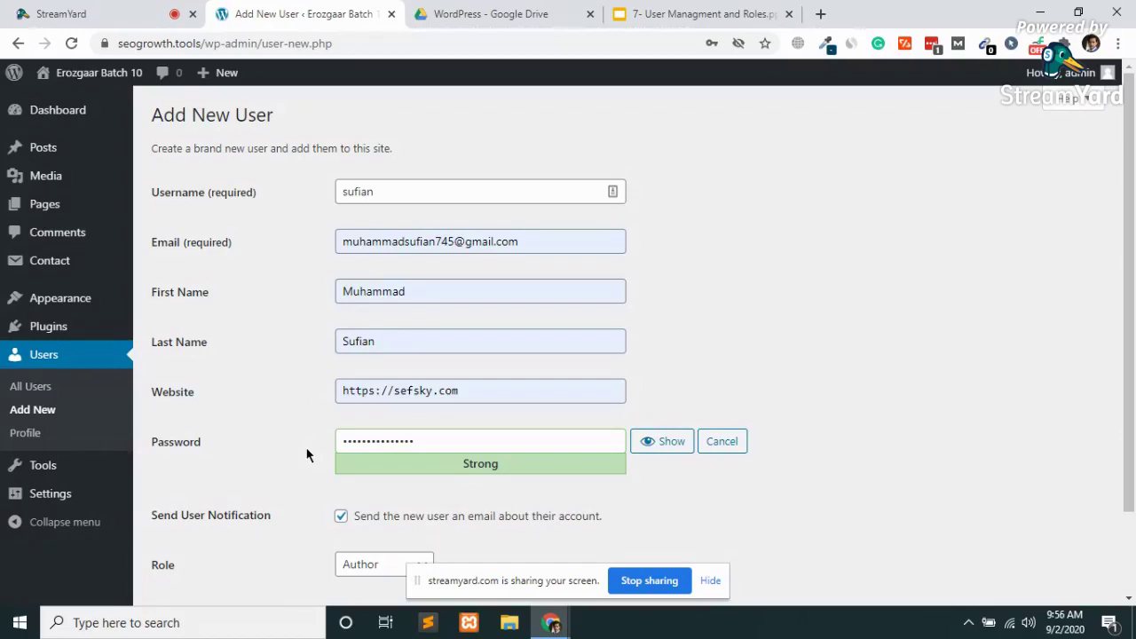
scroll(307, 454, "down", 2)
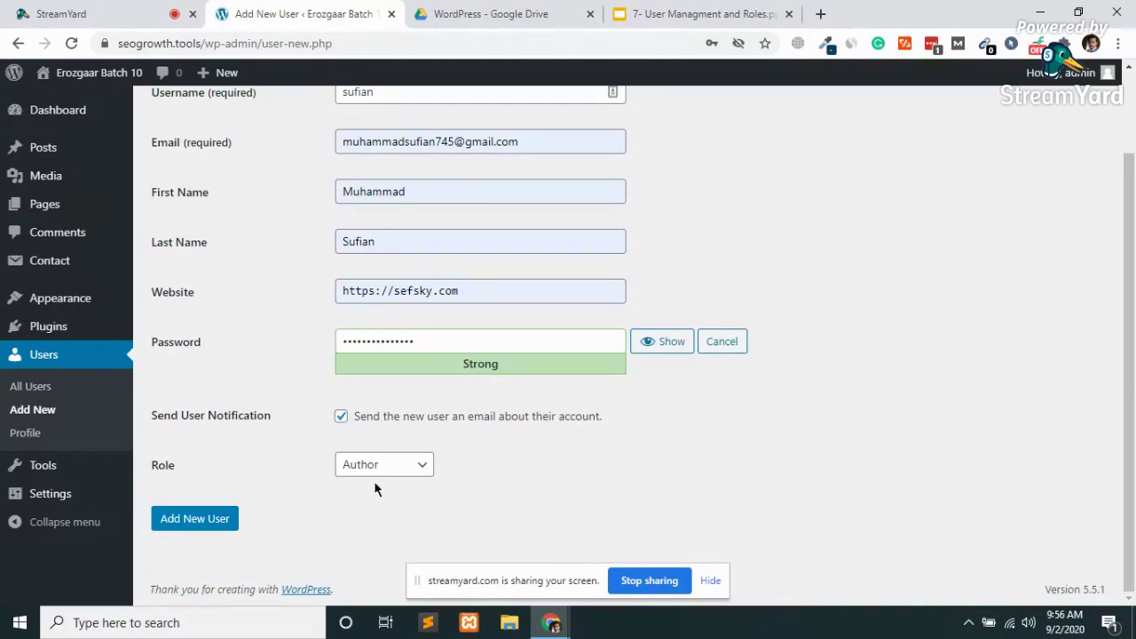
left_click(194, 522)
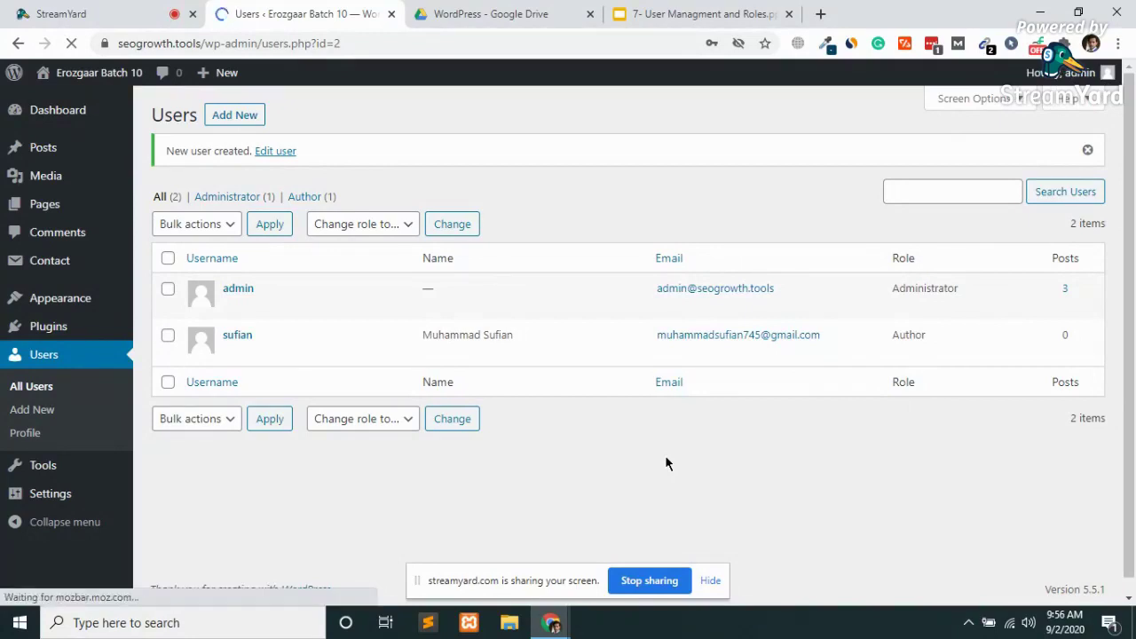
Open a private browser window at seogrowth.tools/wp-admin
key("ctrl+shift+n")
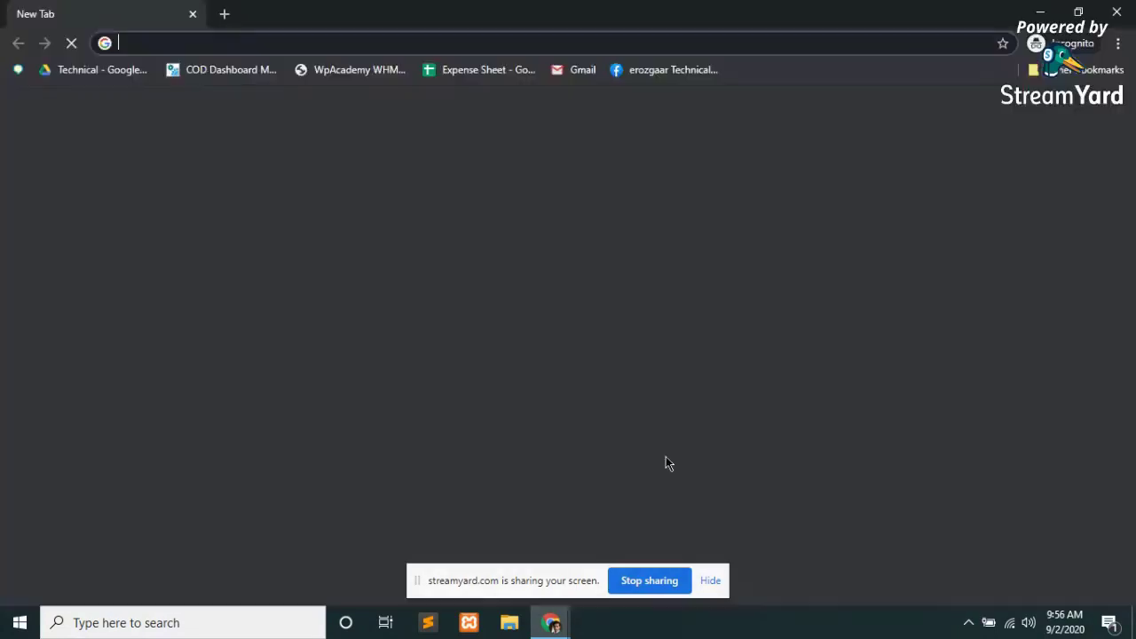
type("seogrowth.tools")
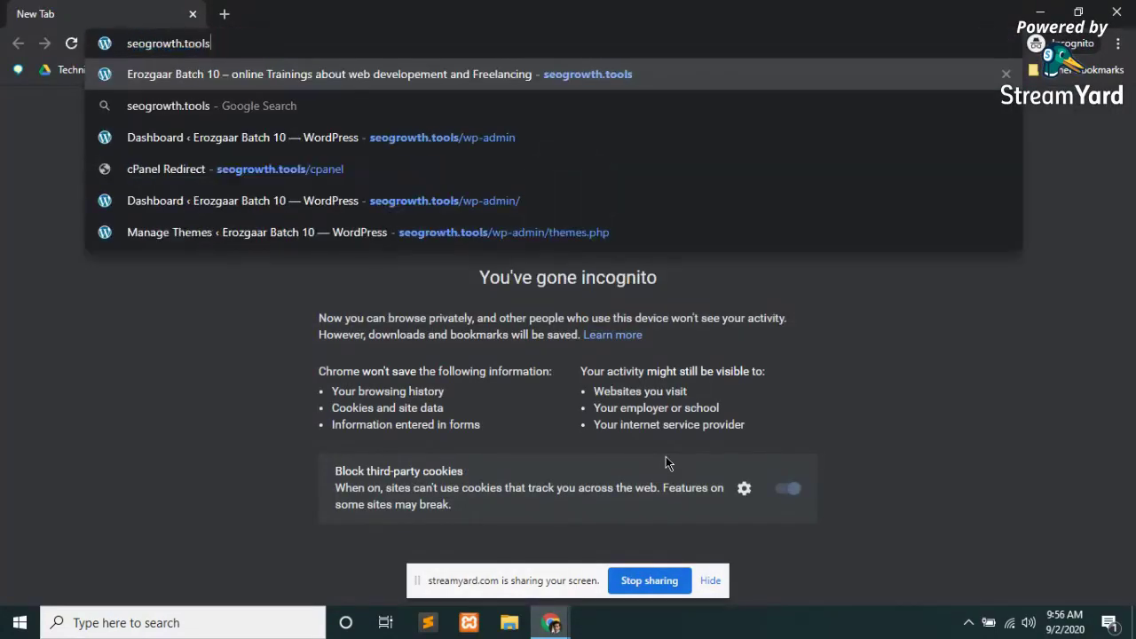
type("/wp-")
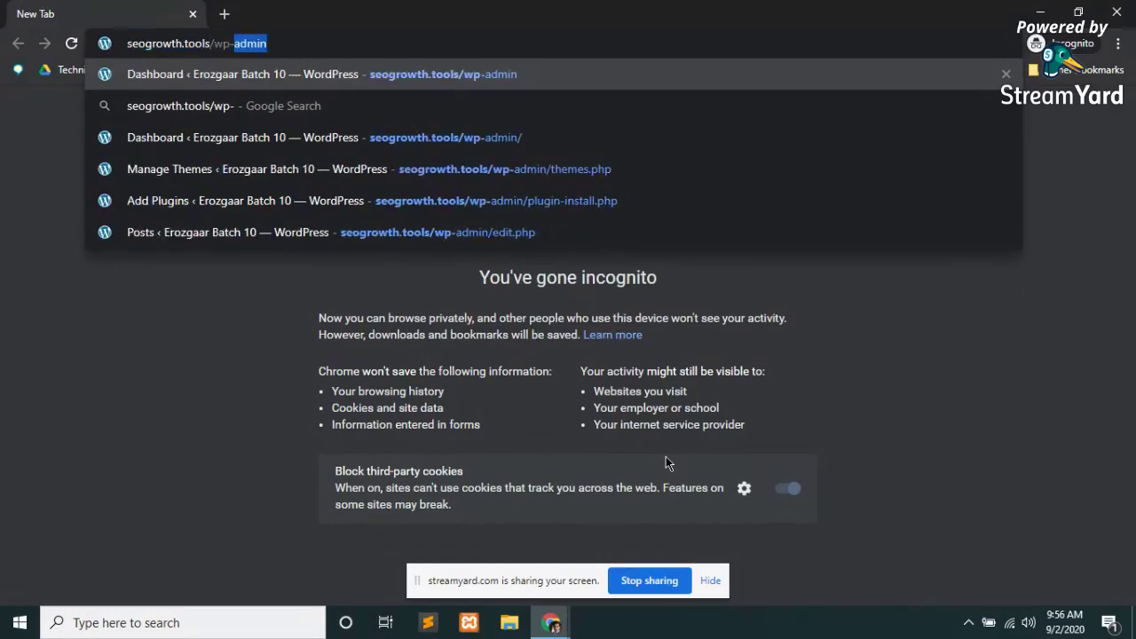
type("admin")
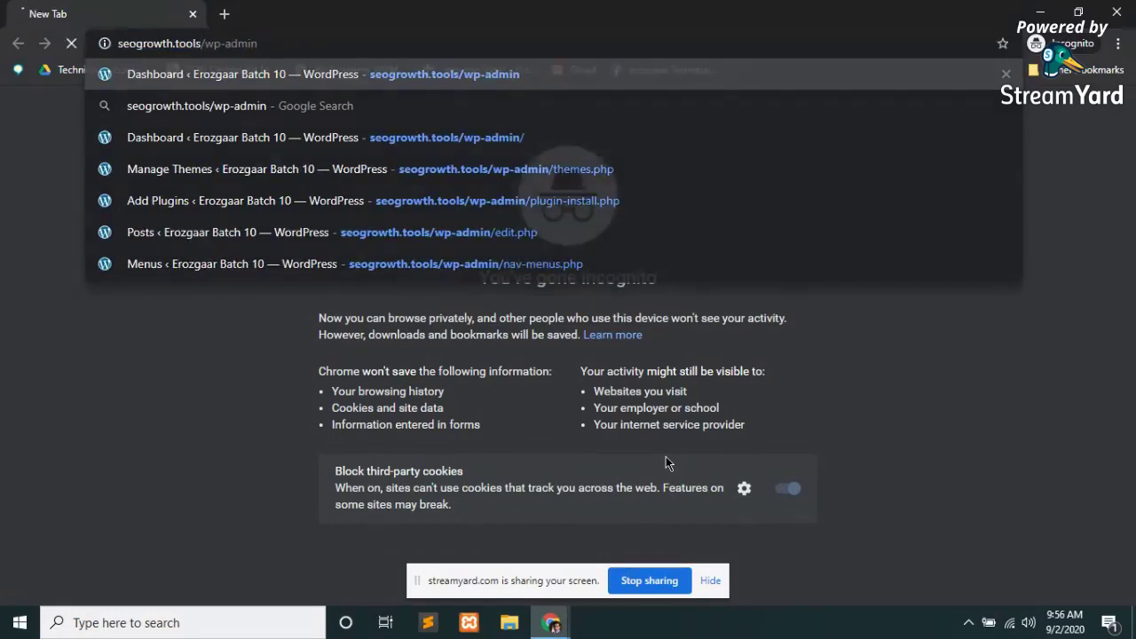
key("Return")
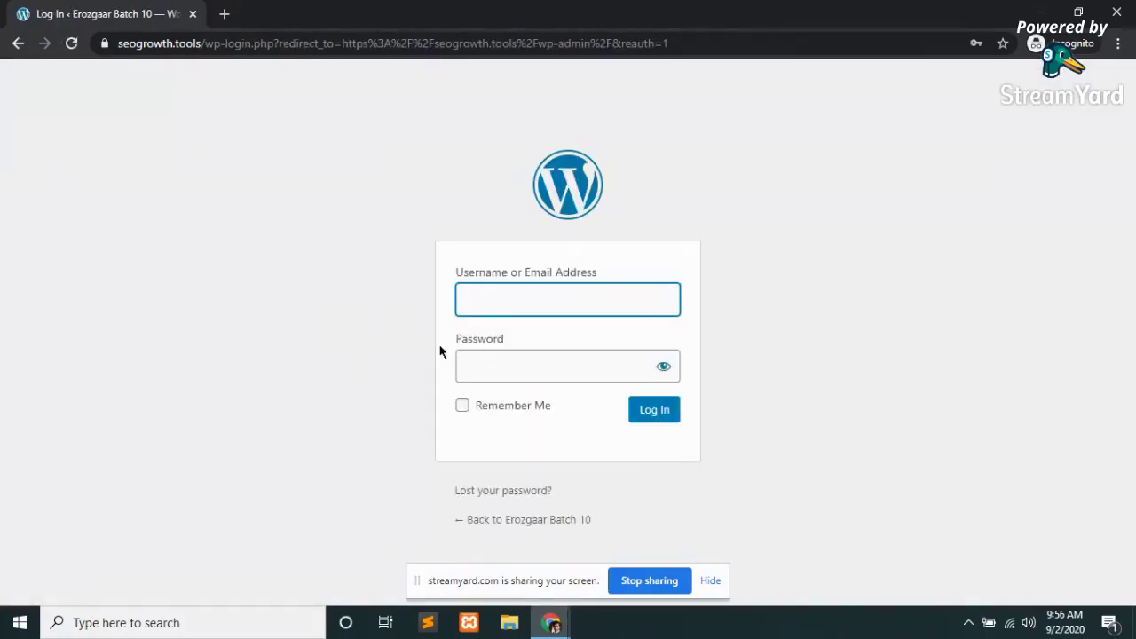
Log in with the new author's username and password
left_click(543, 293)
type("sufian")
key("Tab")
type("••")
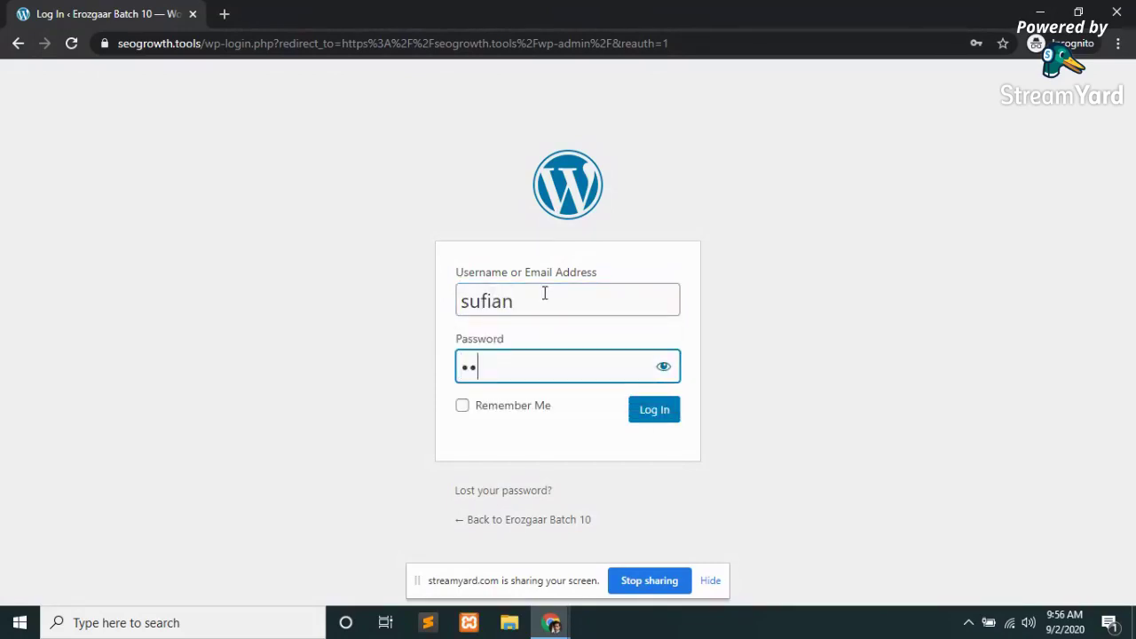
type("•••••••••••••")
left_click(654, 412)
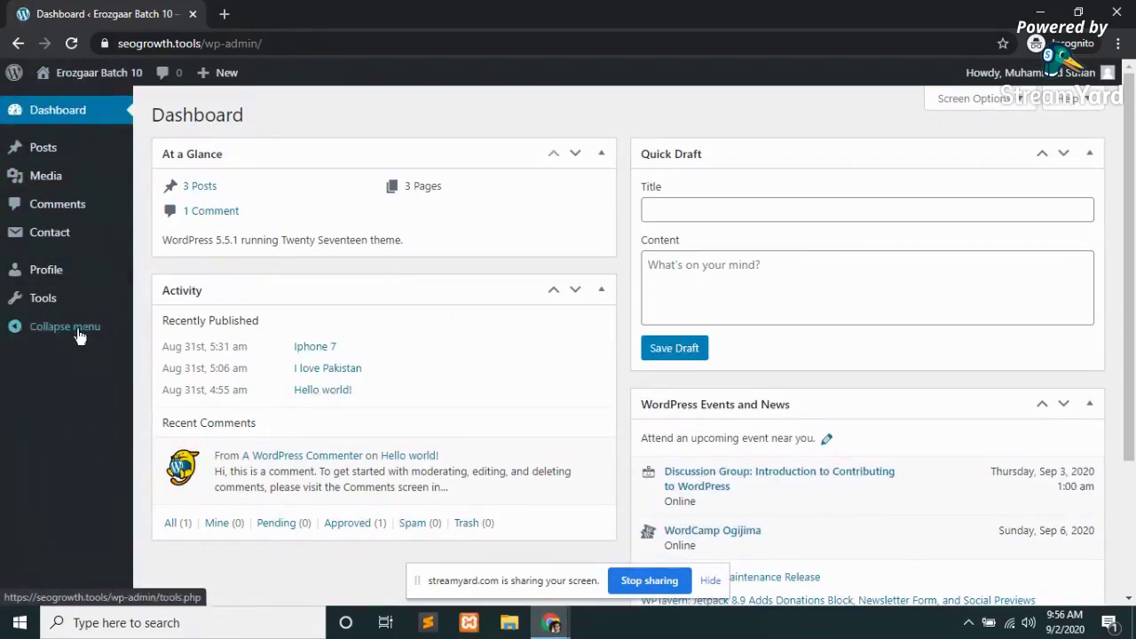
Compare the administrator's sidebar menu with the author's reduced menu across both windows
key("alt+Tab")
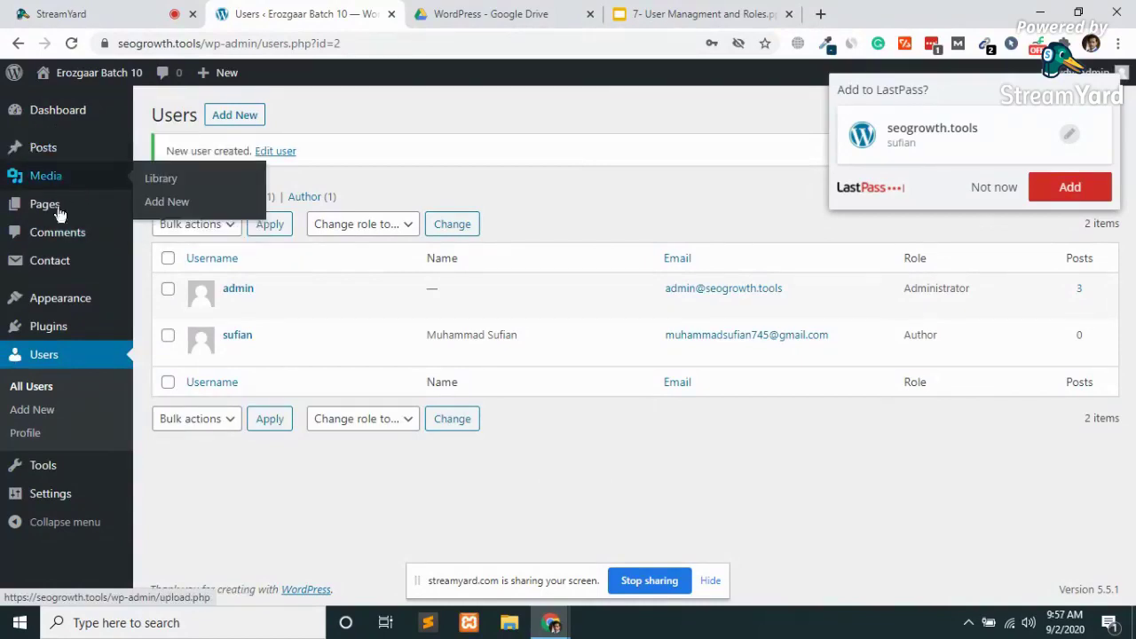
key("alt+Tab")
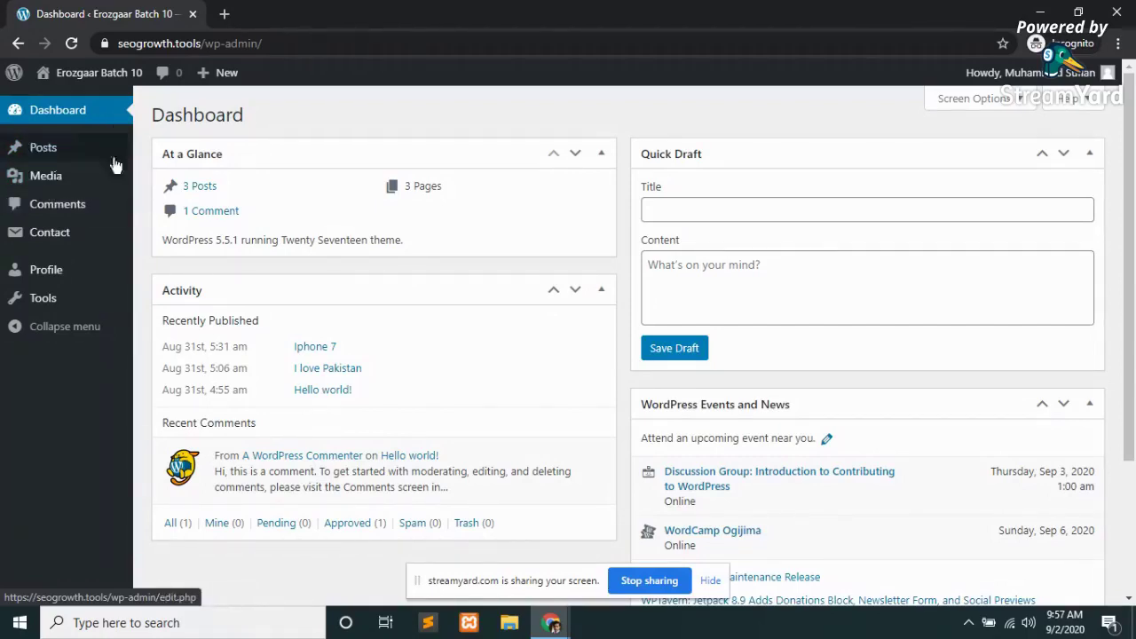
mouse_move(73, 156)
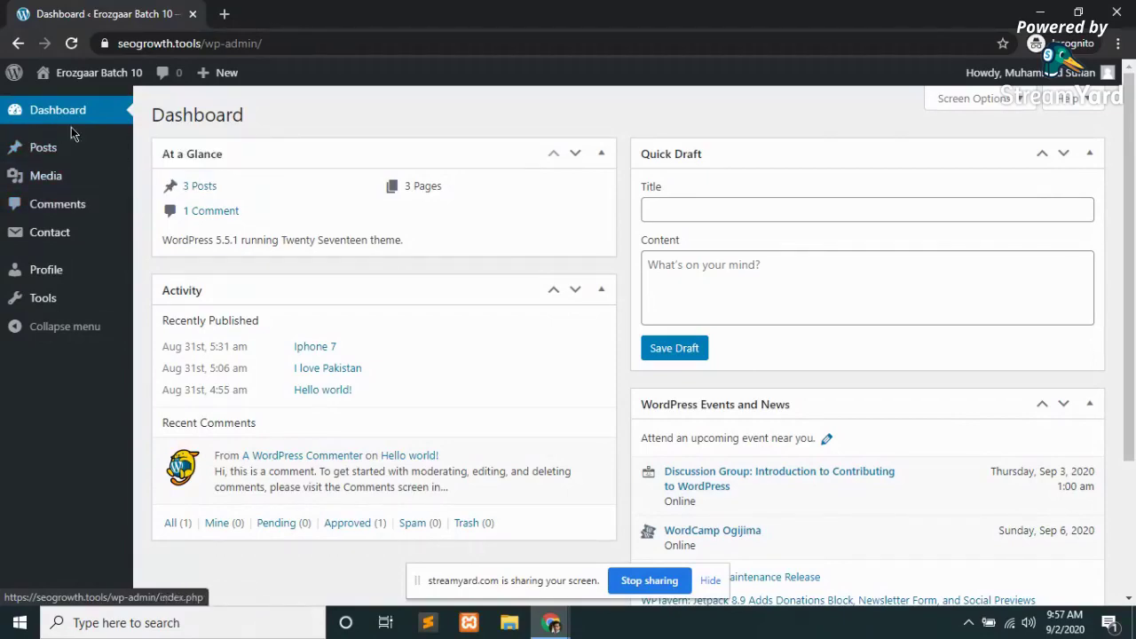
key("alt+Tab")
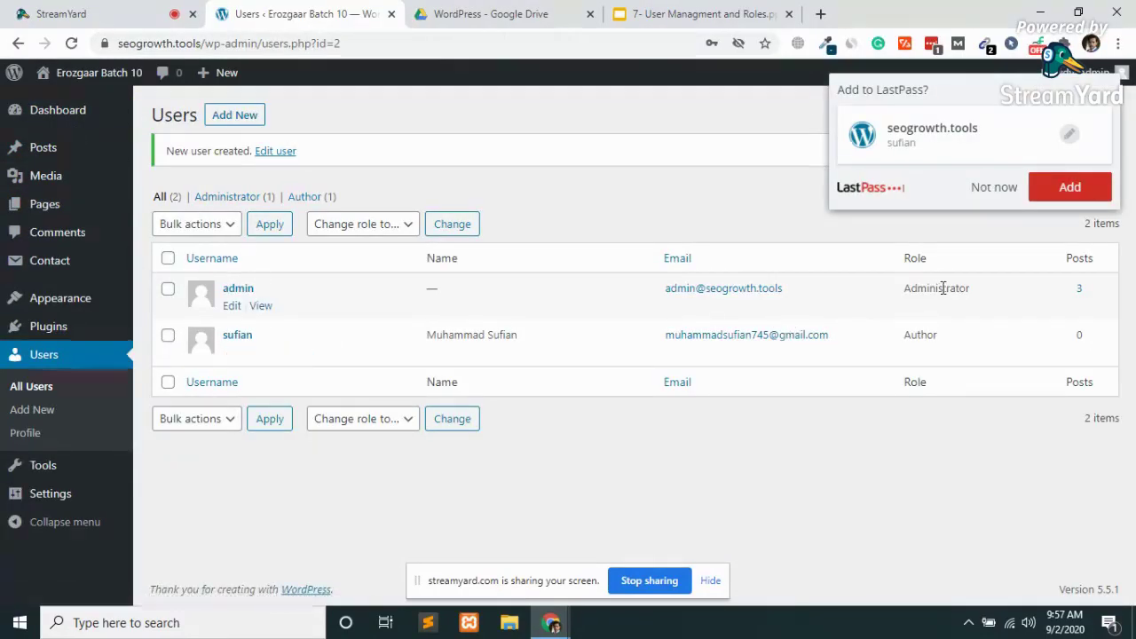
key("alt+Tab")
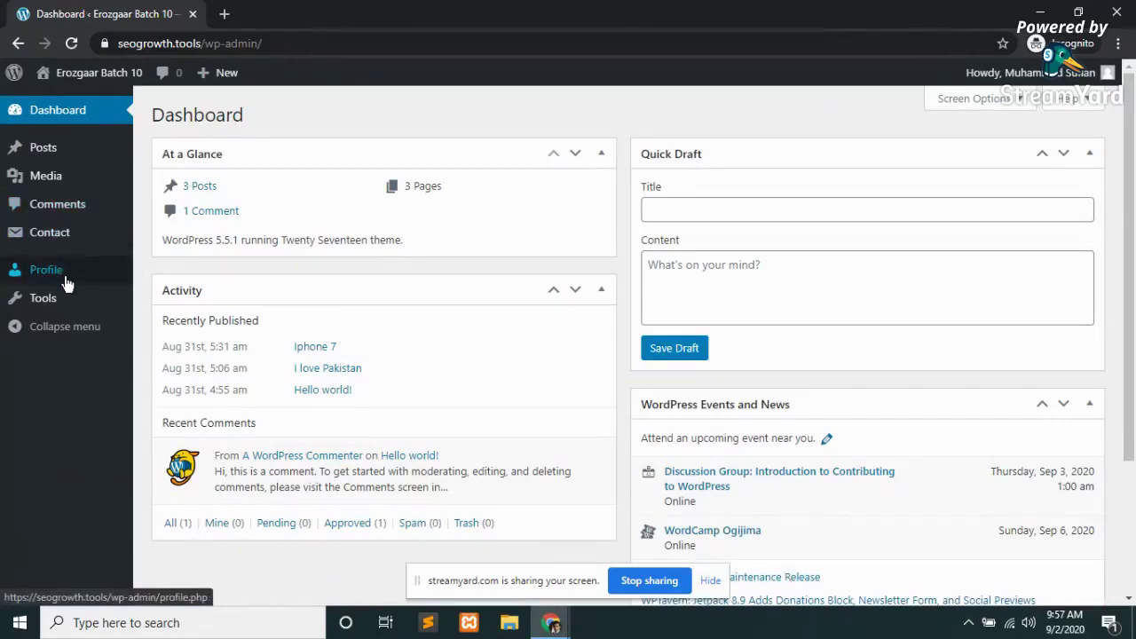
key("alt+Tab")
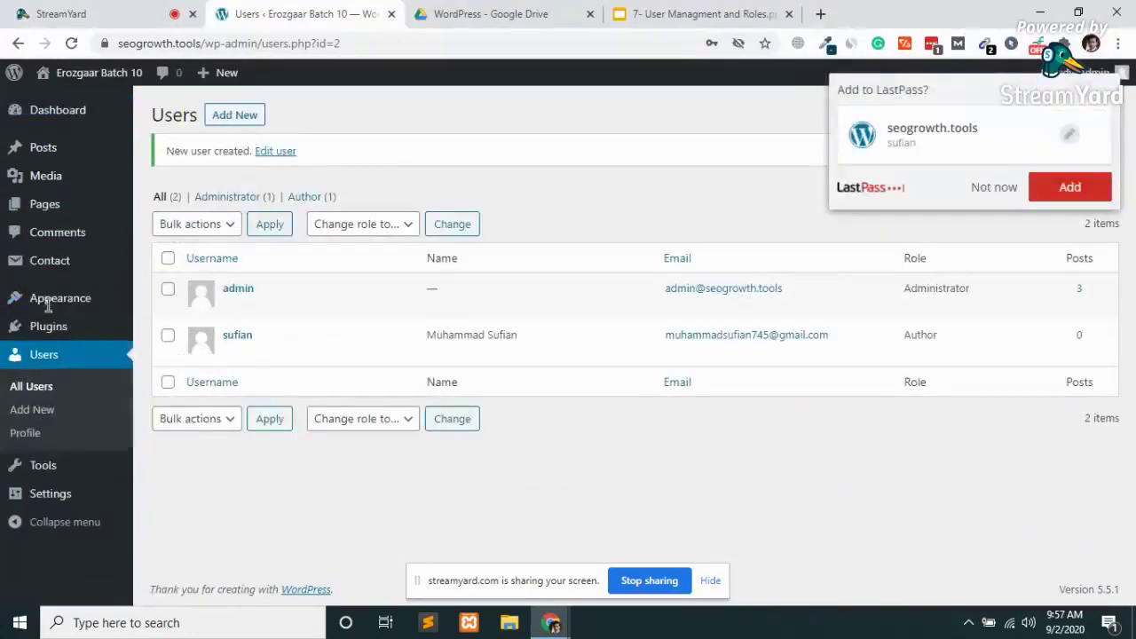
mouse_move(71, 330)
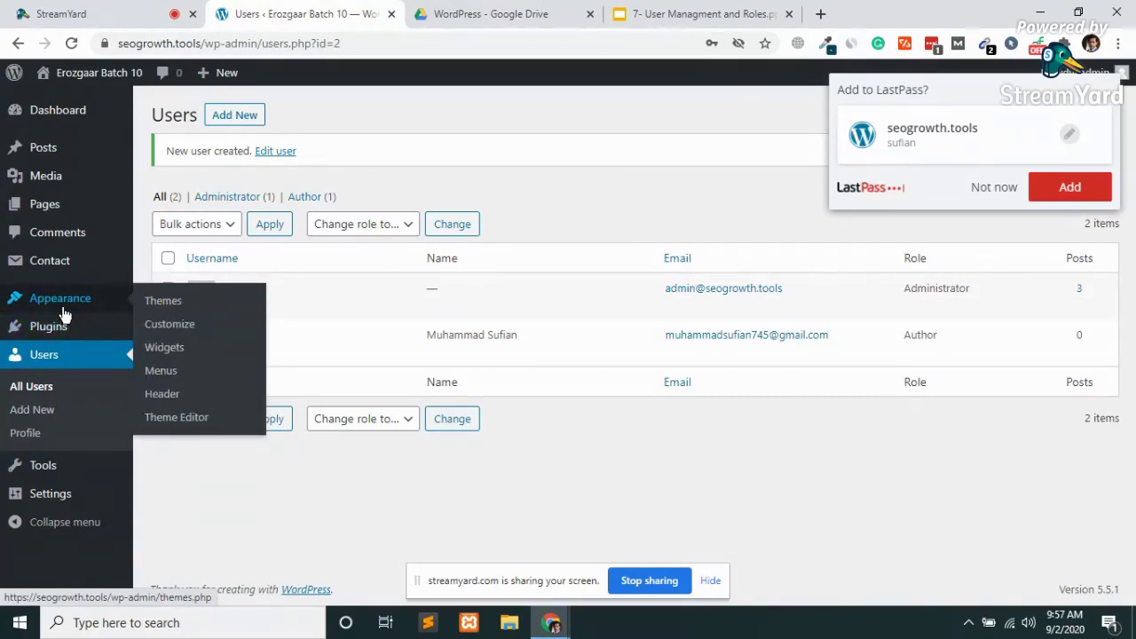
In the author's window, open Posts and start a new post
key("alt+Tab")
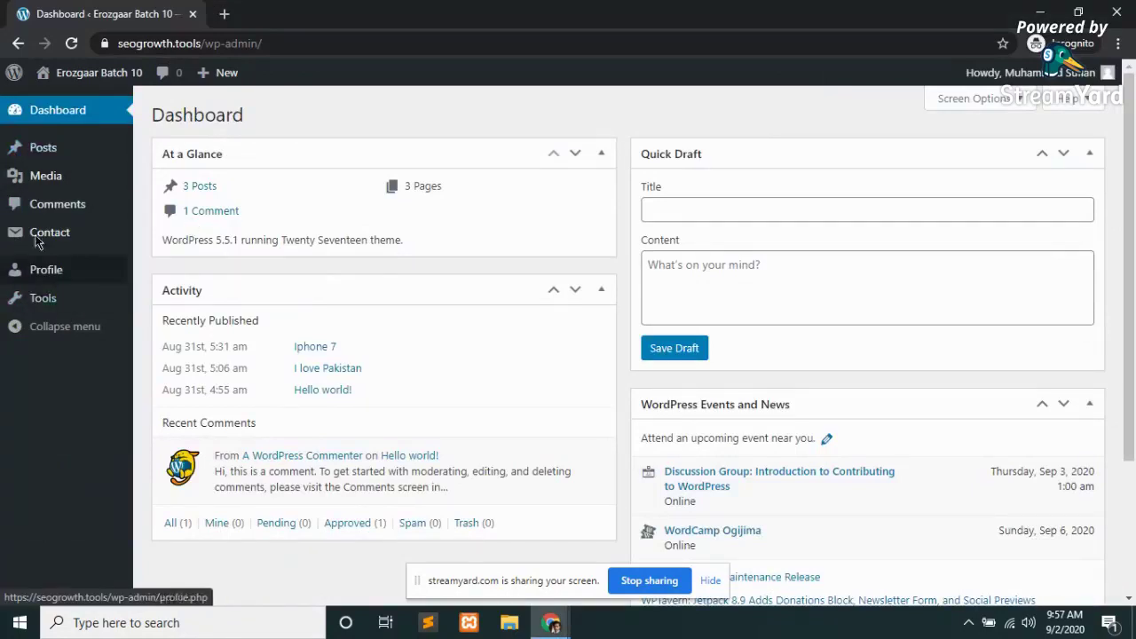
left_click(41, 157)
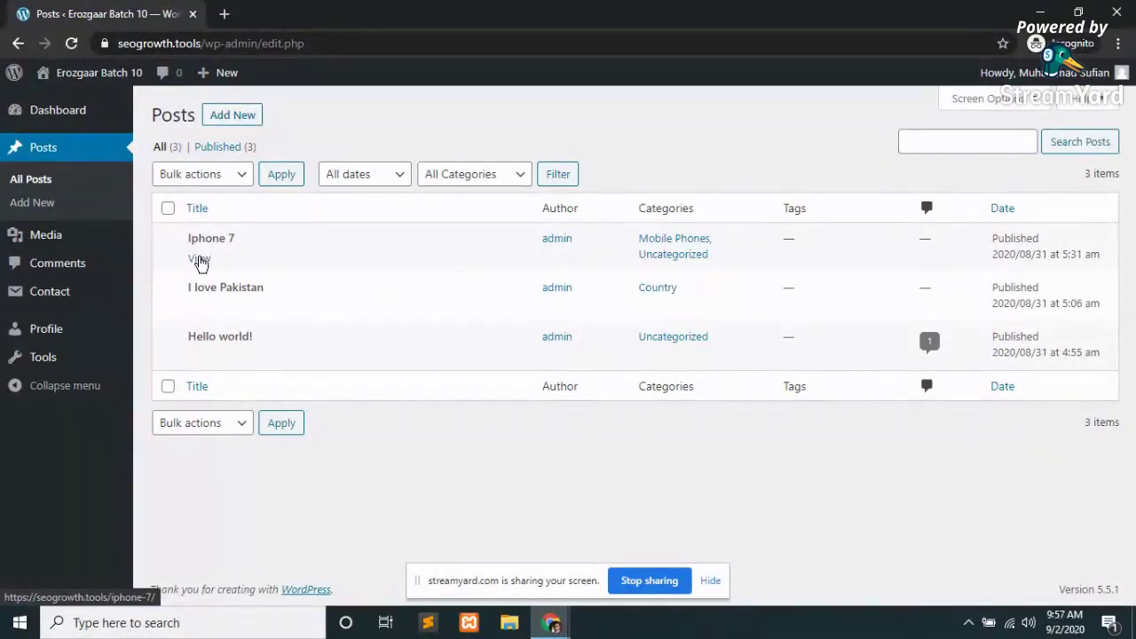
left_click(231, 118)
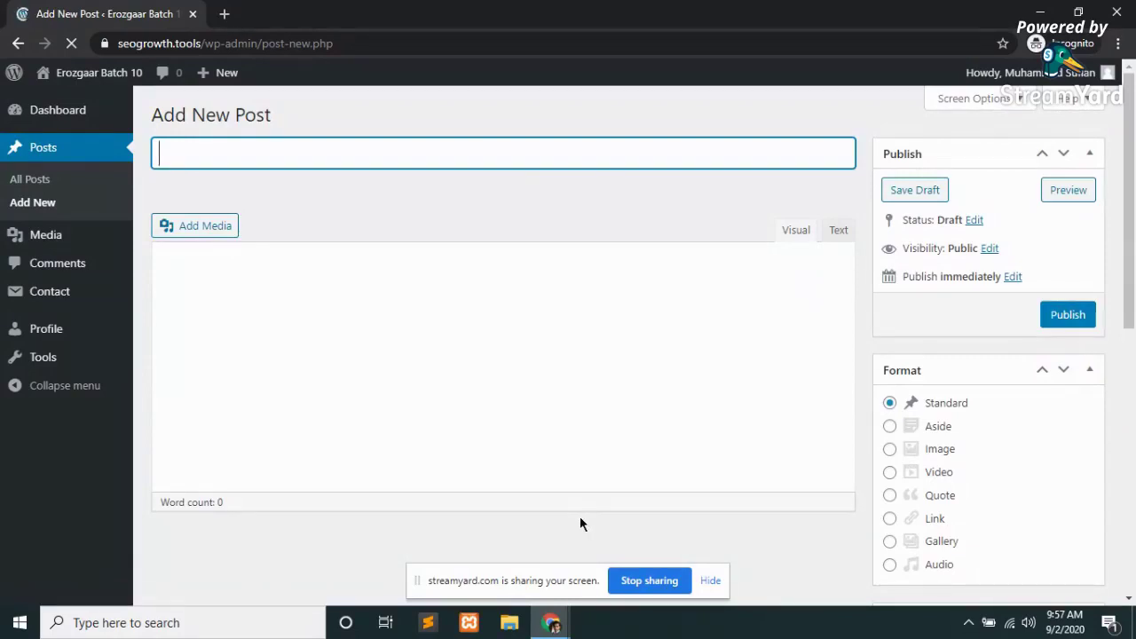
In the admin window, view the author's profile, return to All Users and decline saving the login
key("alt+Tab")
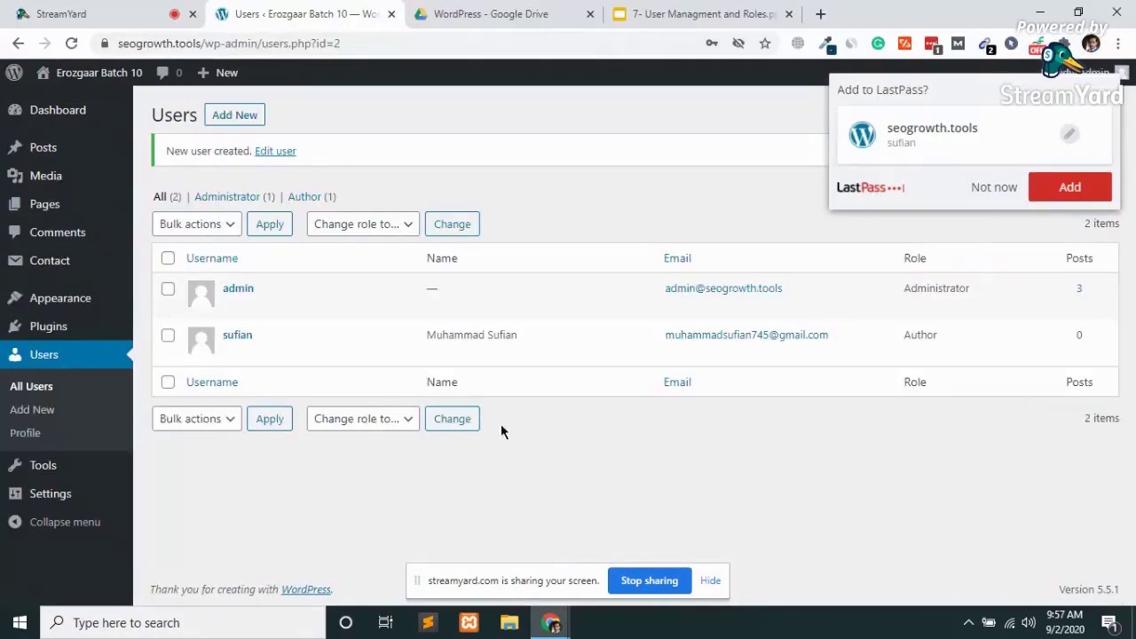
left_click(233, 352)
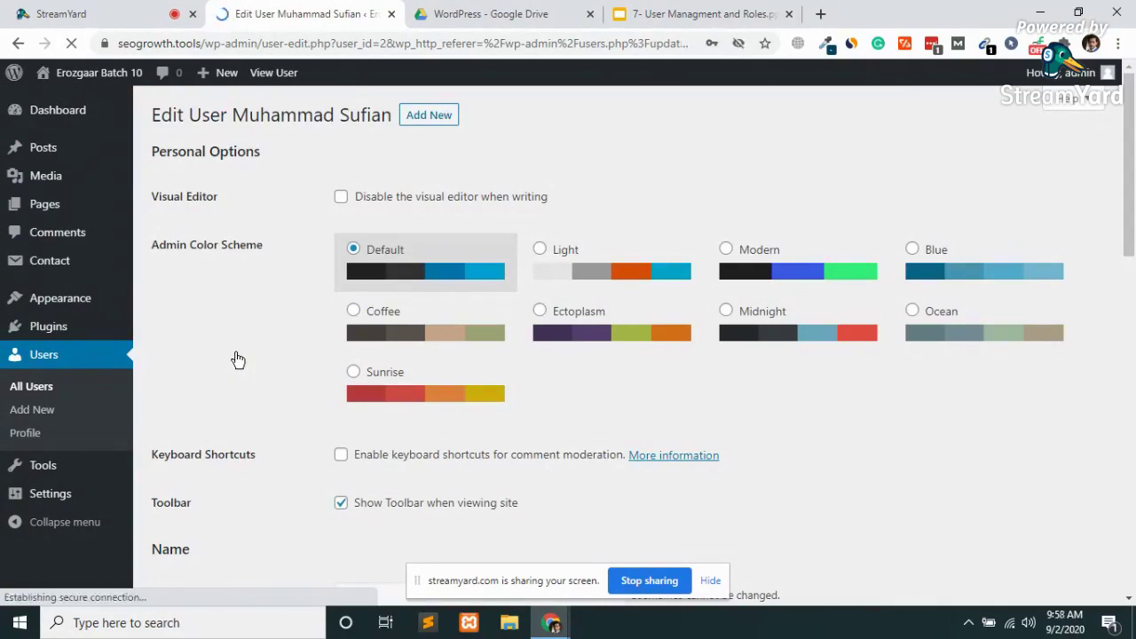
scroll(238, 360, "down", 1)
scroll(238, 359, "down", 3)
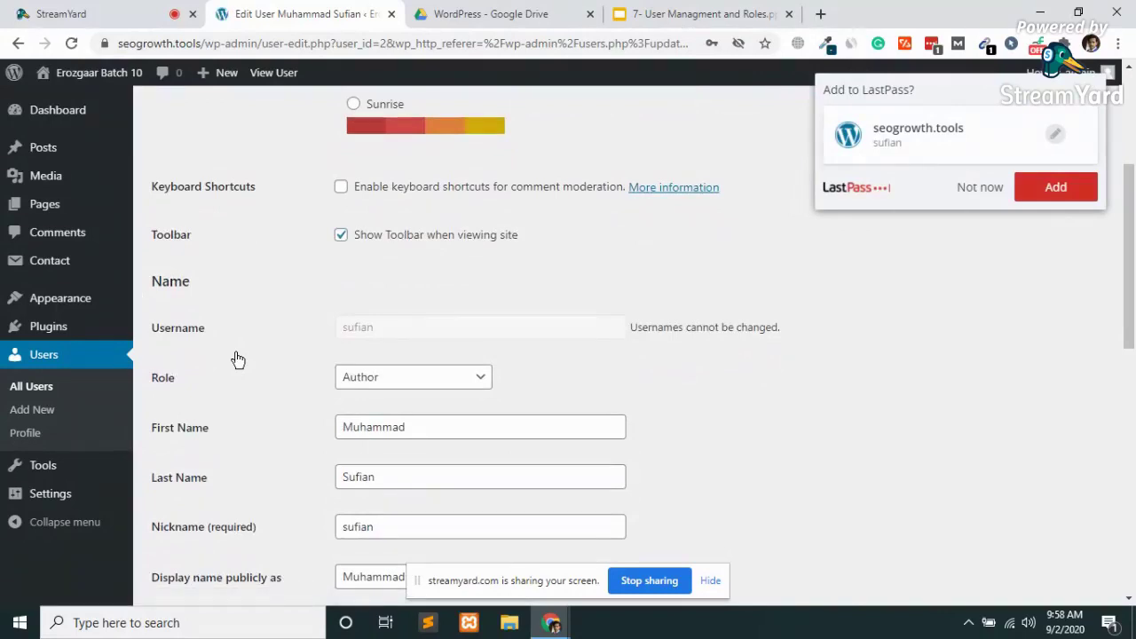
left_click(32, 365)
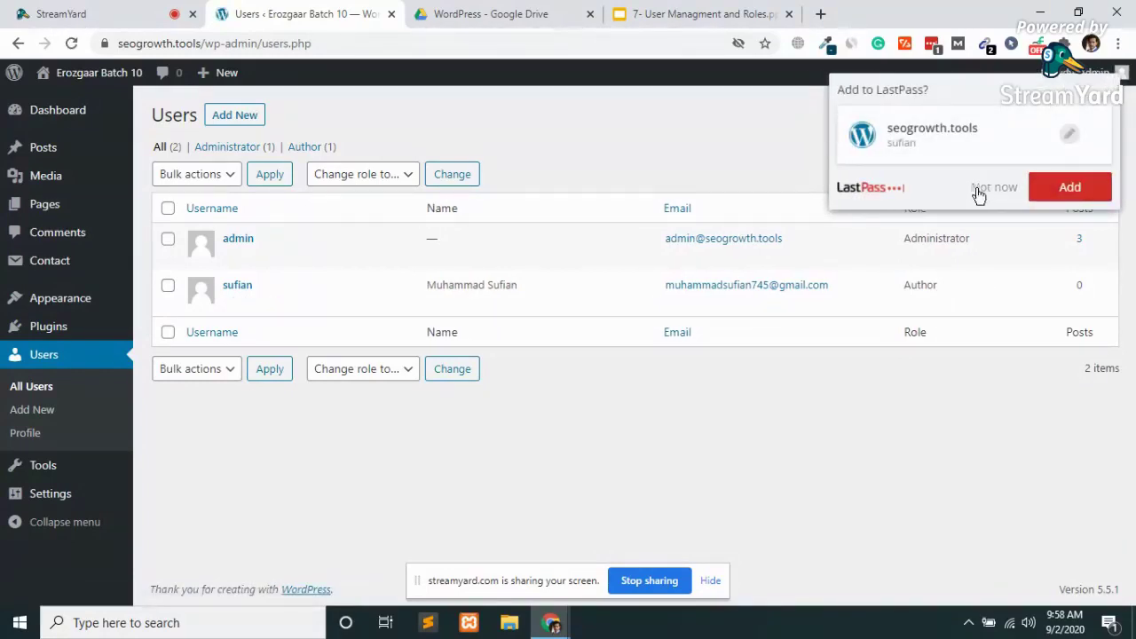
left_click(985, 186)
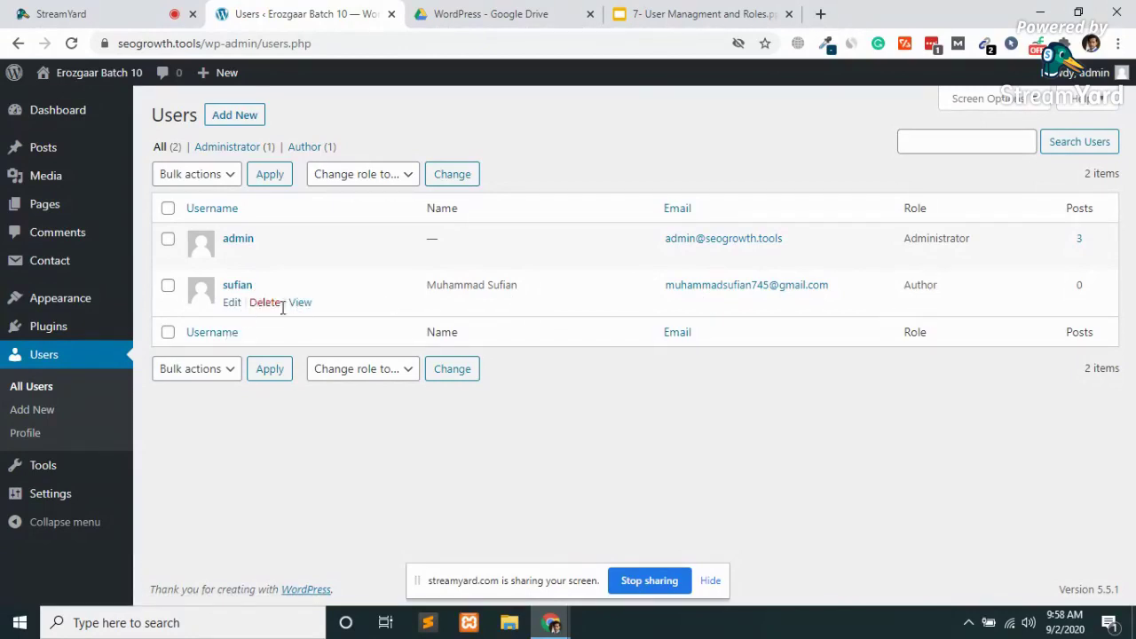
Open the author account's Edit User page in the admin window
left_click(231, 302)
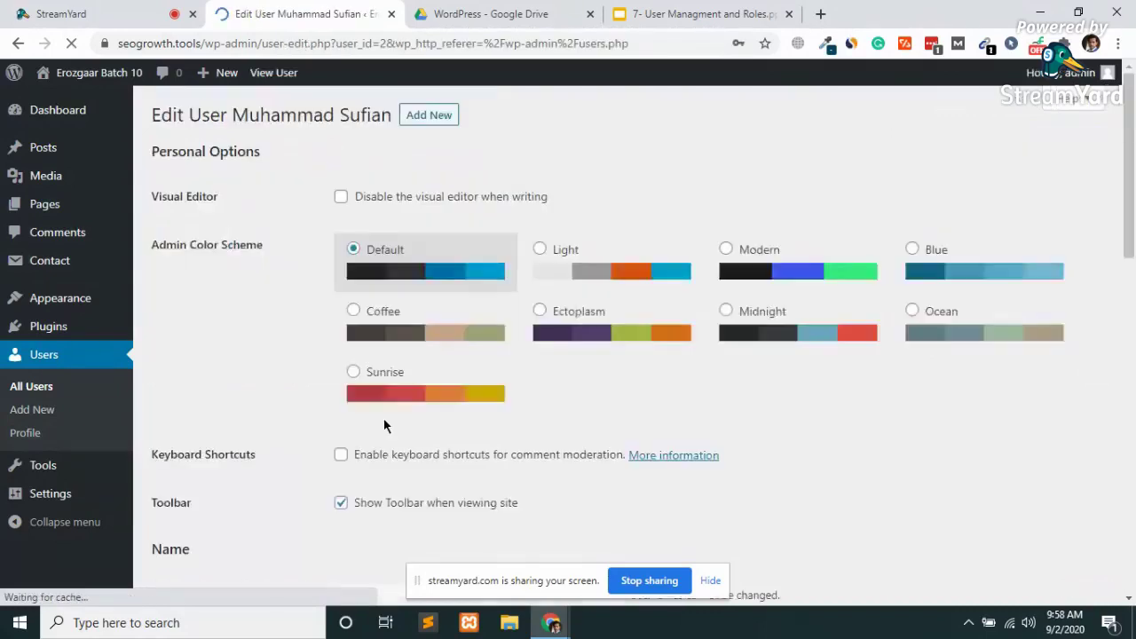
scroll(384, 421, "down", 5)
scroll(384, 426, "down", 4)
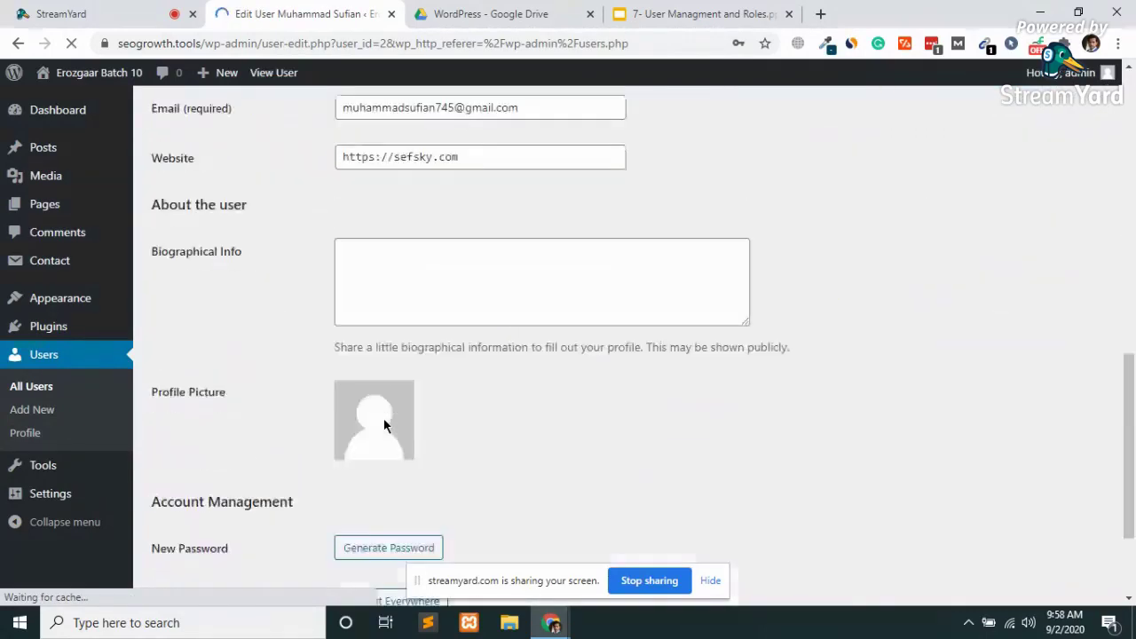
scroll(384, 425, "down", 2)
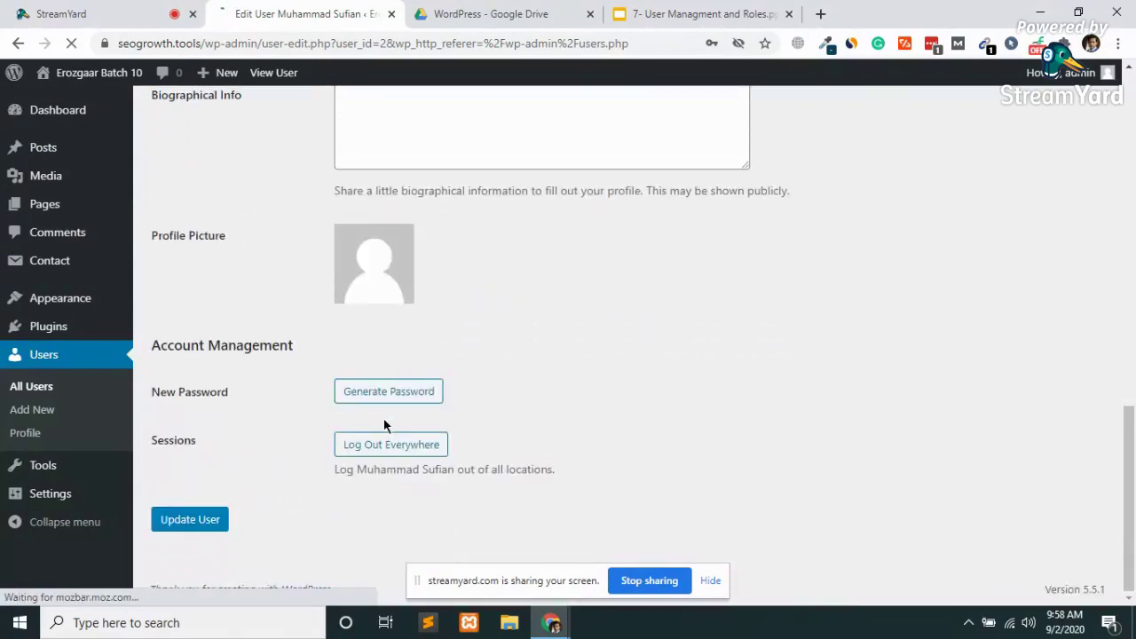
scroll(383, 424, "up", 6)
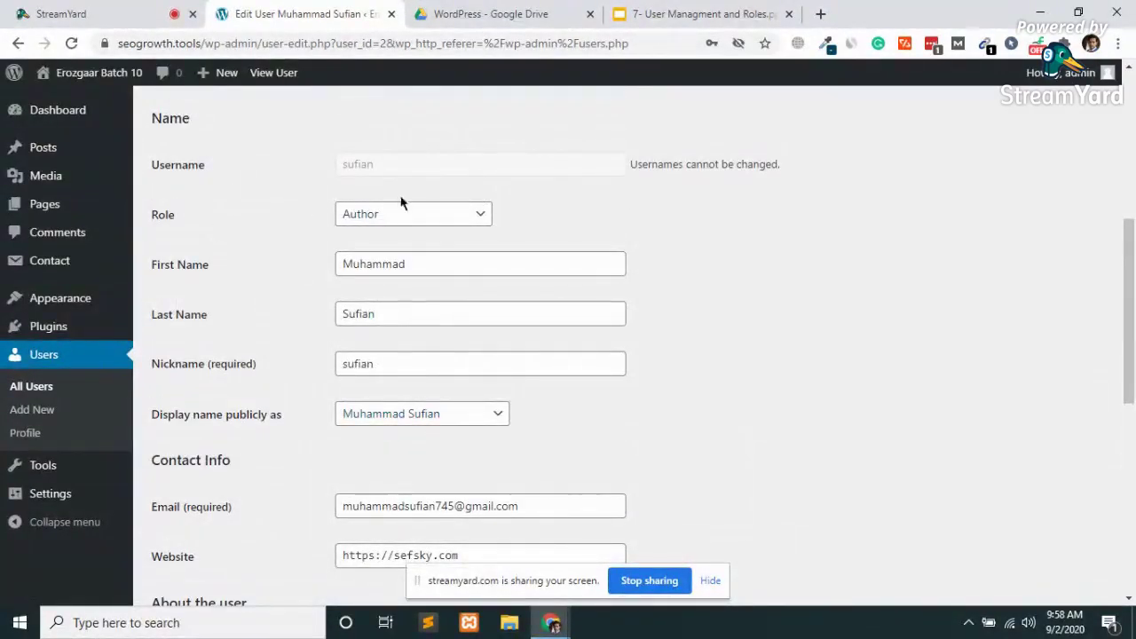
Change the role to Subscriber, update the user, and go to the incognito window
left_click(397, 216)
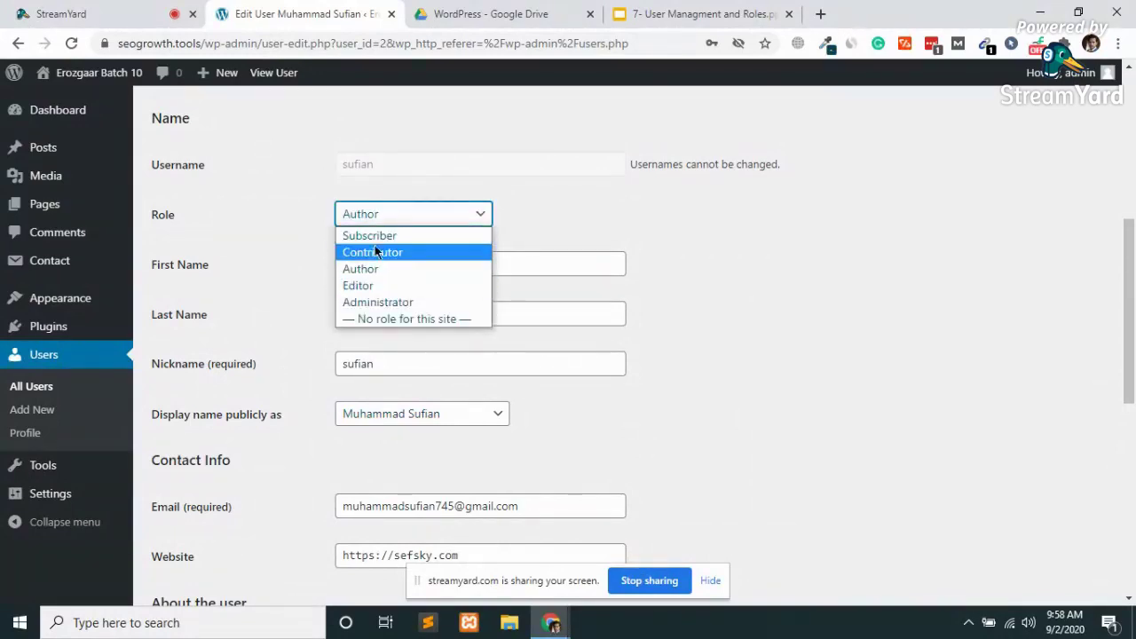
left_click(375, 244)
scroll(254, 301, "down", 4)
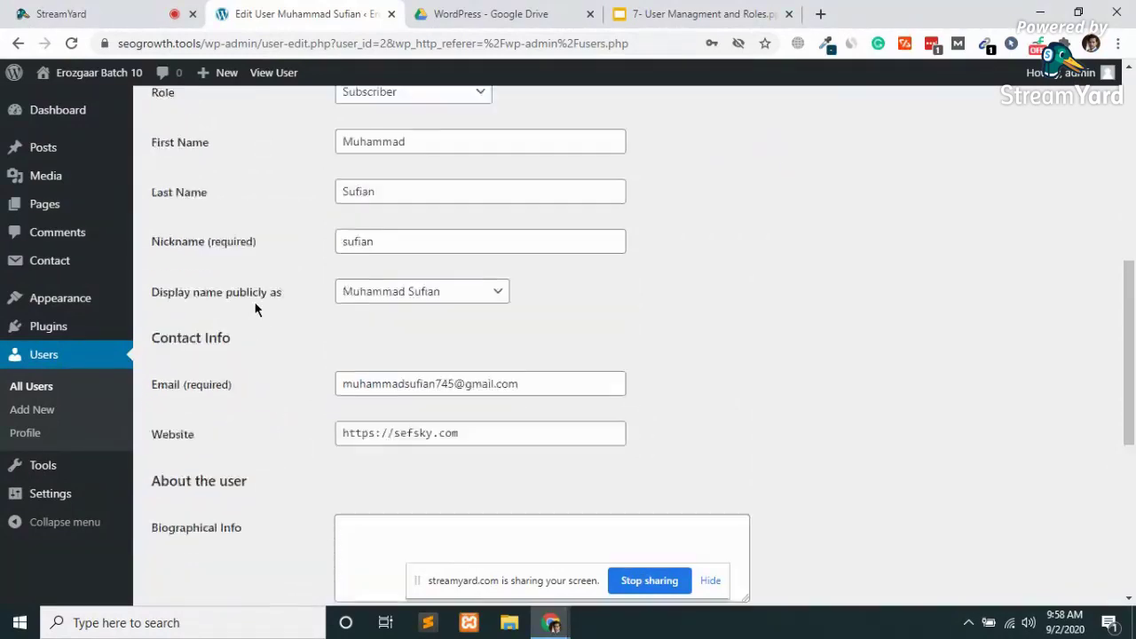
scroll(181, 504, "down", 2)
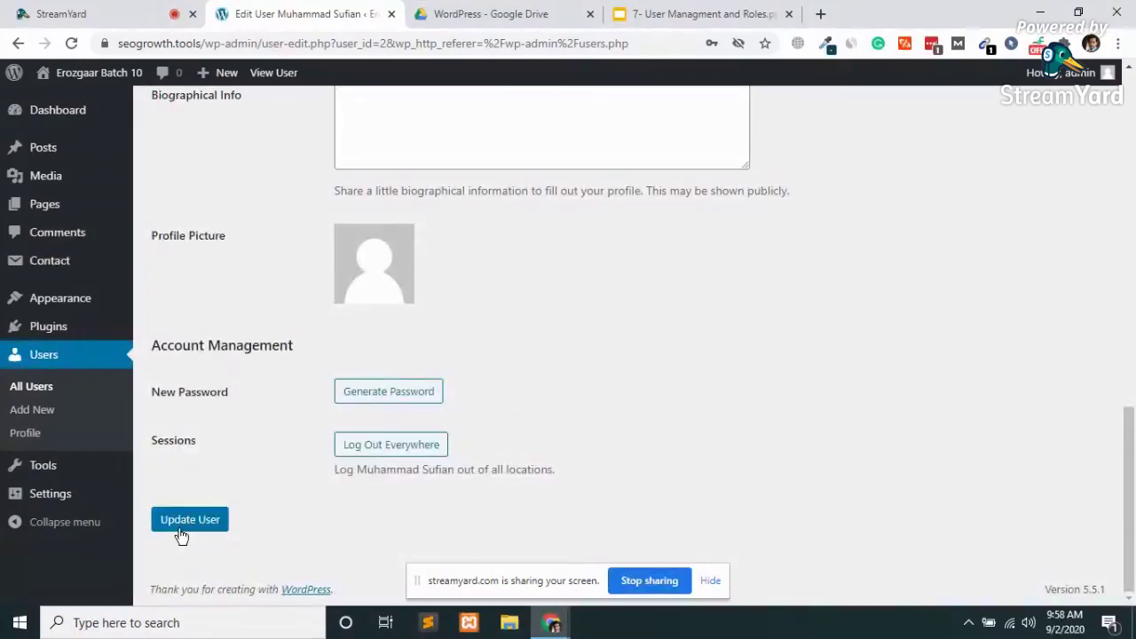
left_click(182, 525)
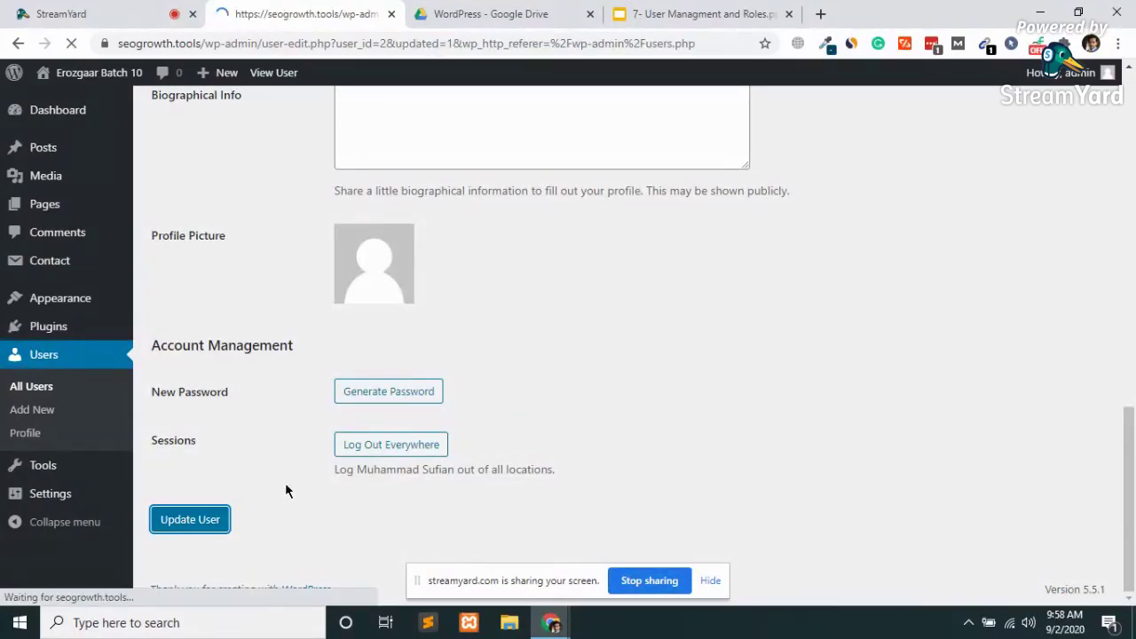
key("alt+Tab")
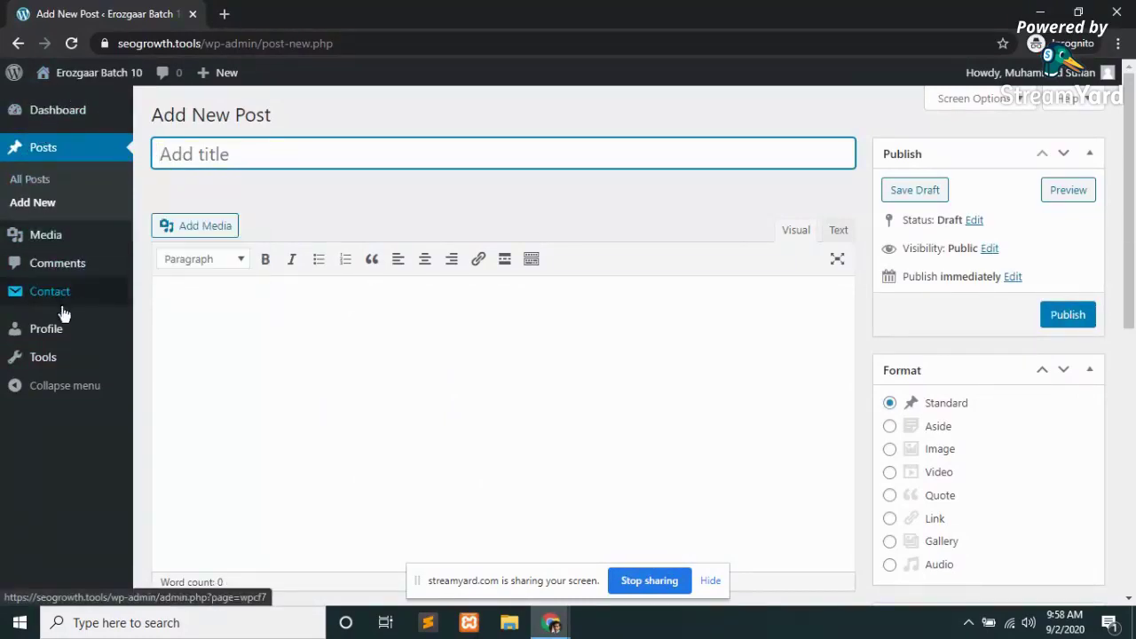
Reload the incognito page, then strip post-new.php from the address to load wp-admin
left_click(72, 43)
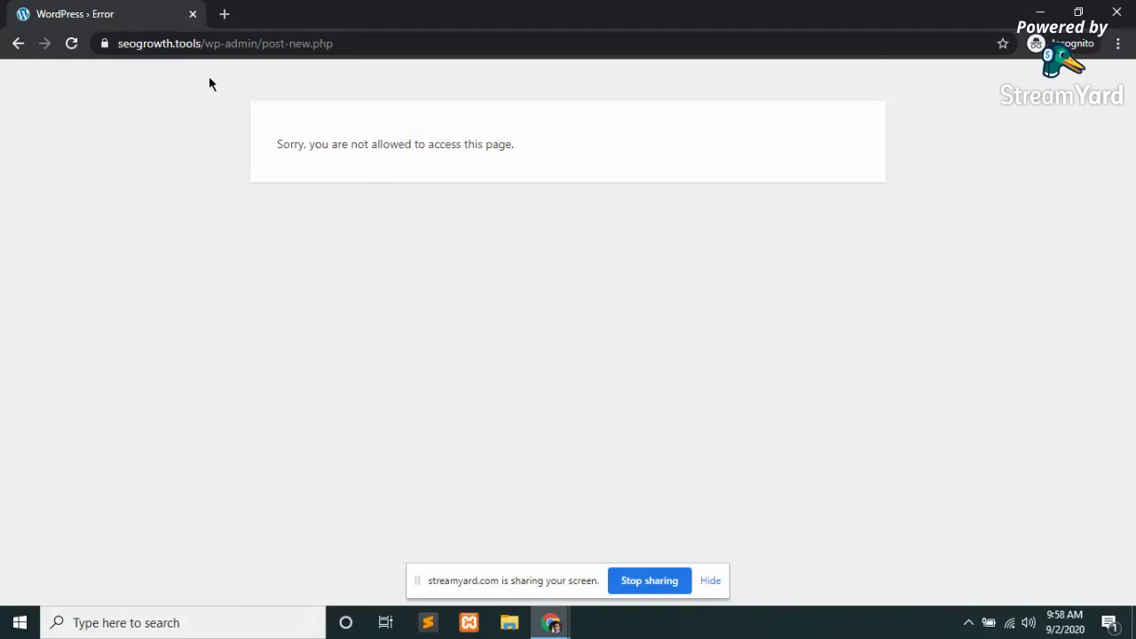
left_click_drag(260, 44, 487, 79)
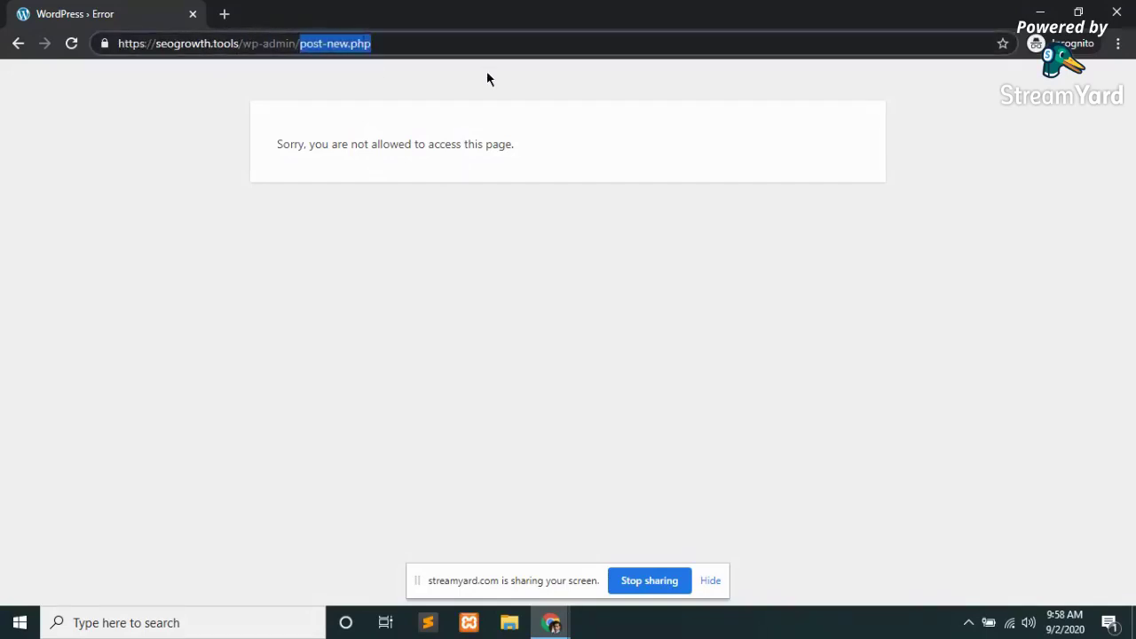
key("BackSpace")
key("Return")
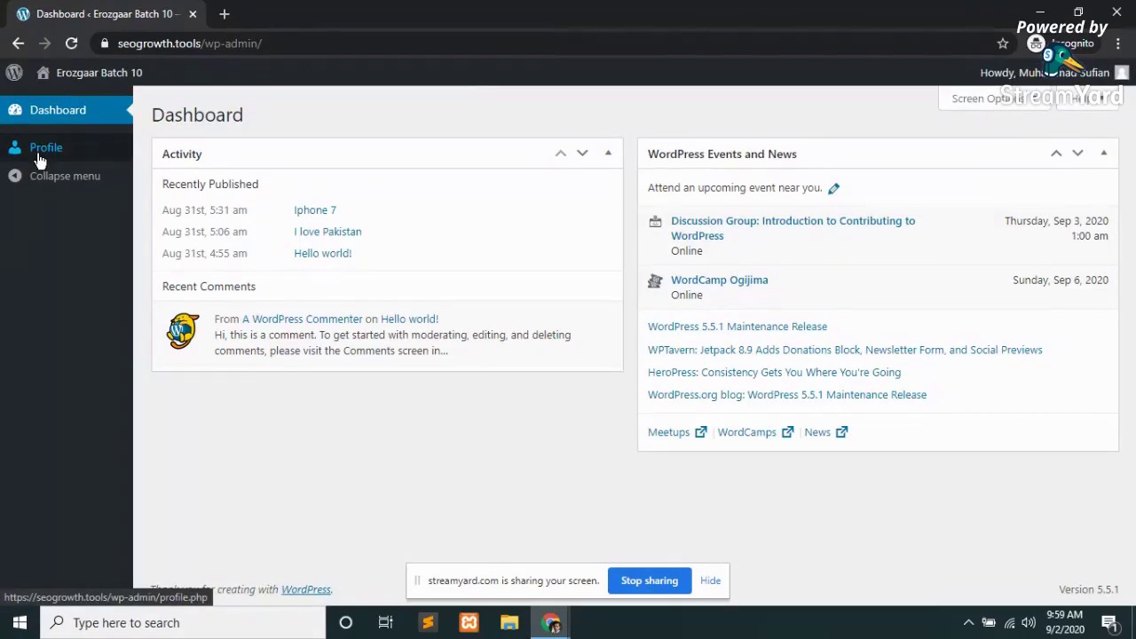
Open the Subscriber's Profile and review its personal options, name, contact info and password settings
left_click(39, 159)
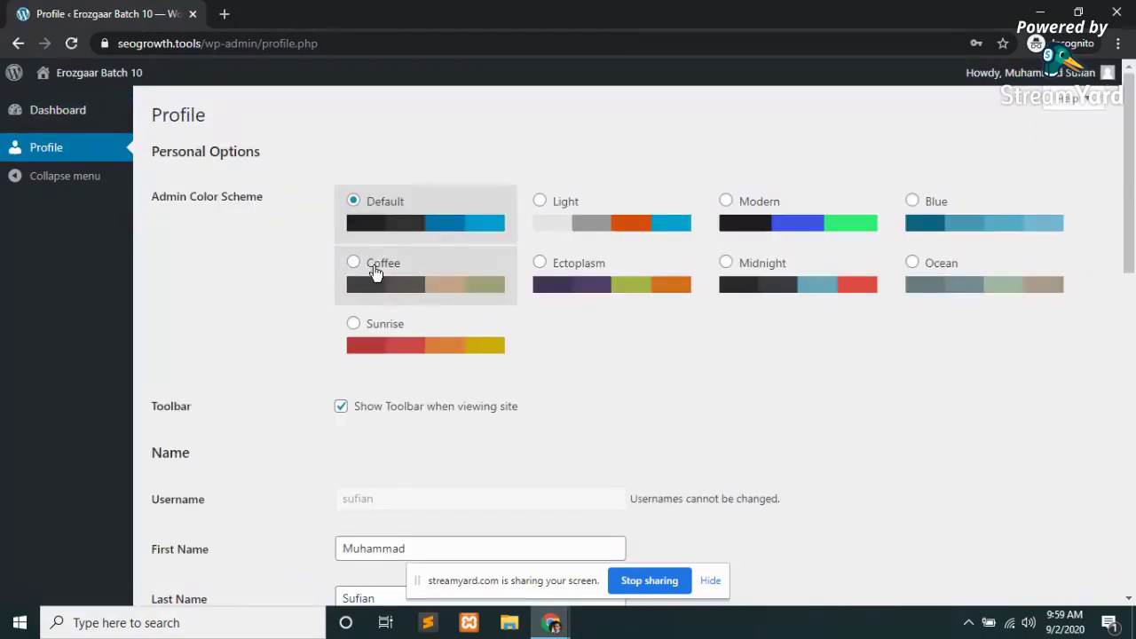
scroll(374, 272, "down", 4)
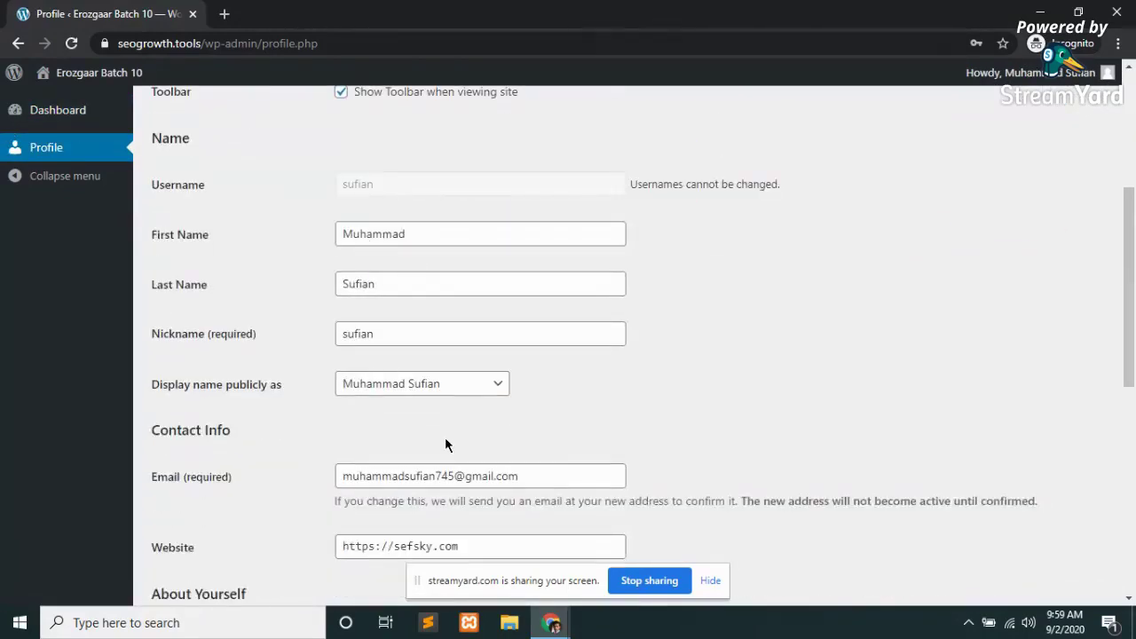
scroll(444, 437, "down", 3)
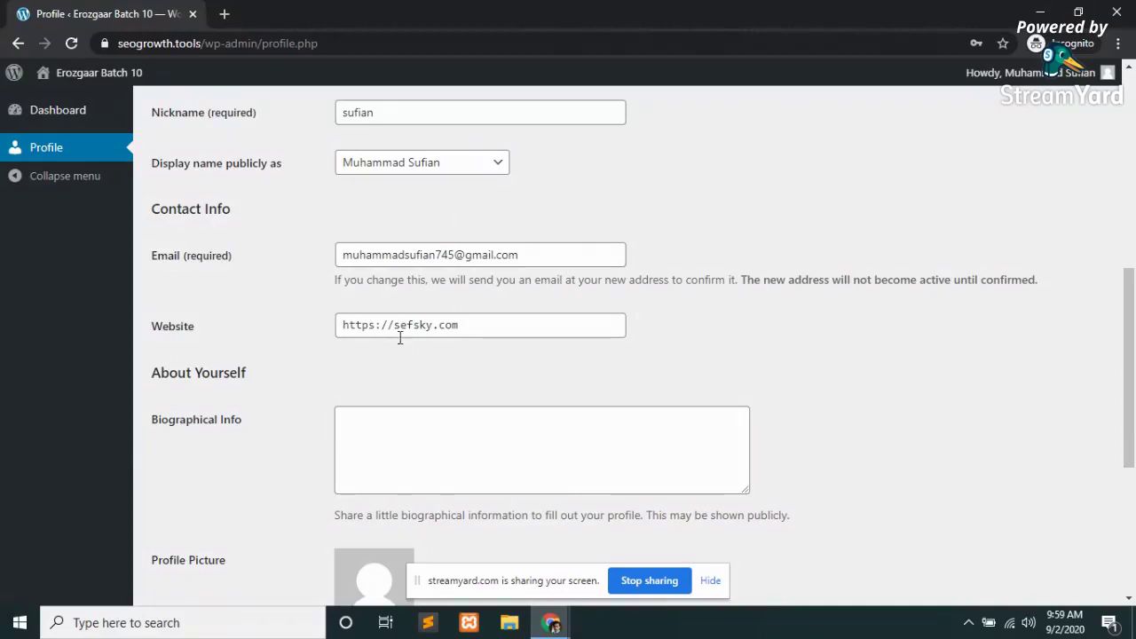
scroll(401, 342, "down", 3)
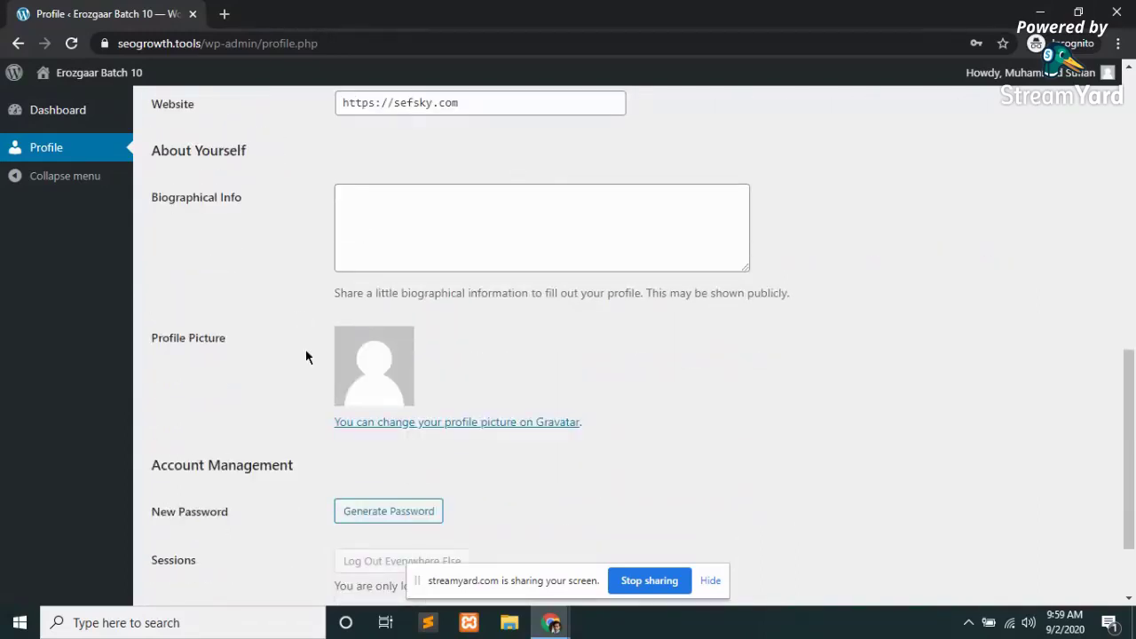
scroll(362, 455, "down", 1)
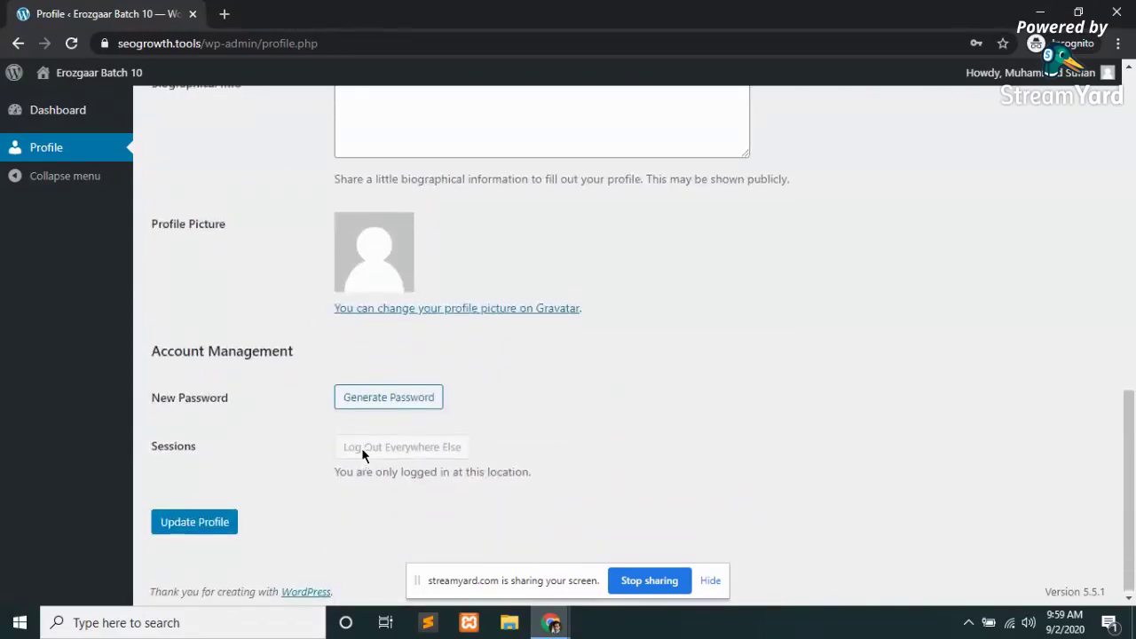
scroll(362, 455, "up", 15)
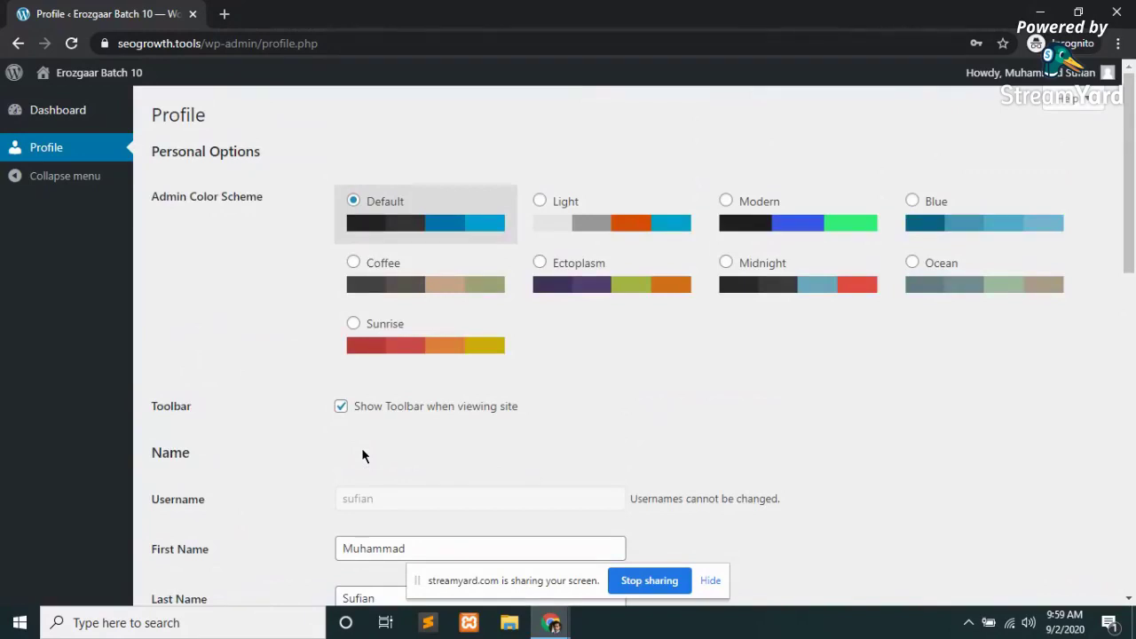
scroll(352, 380, "down", 7)
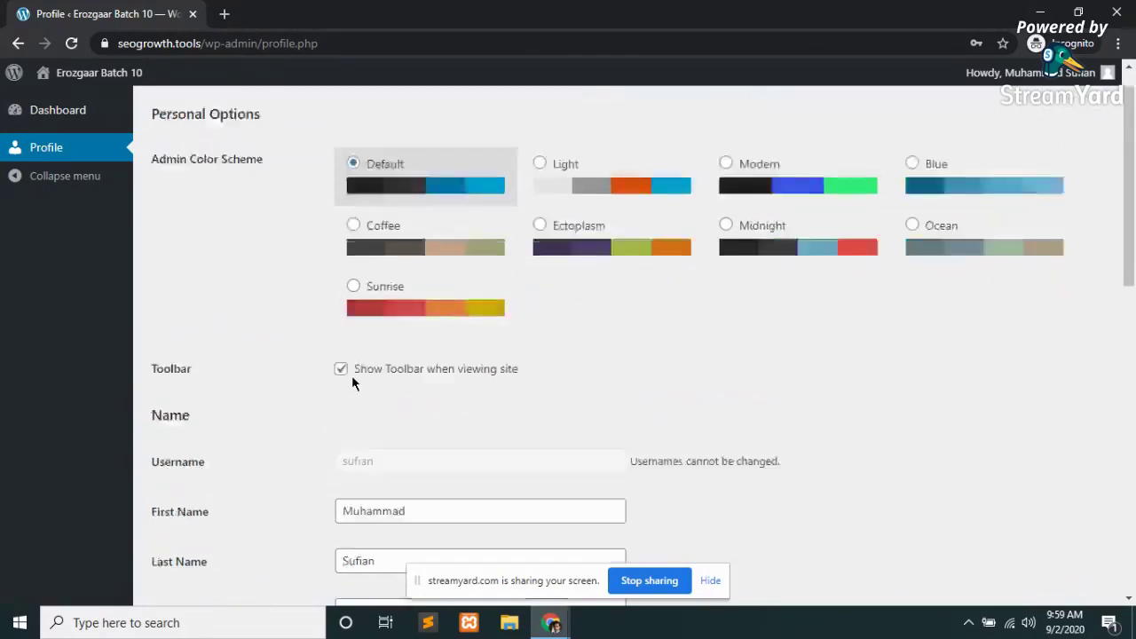
scroll(351, 379, "down", 3)
scroll(351, 380, "up", 10)
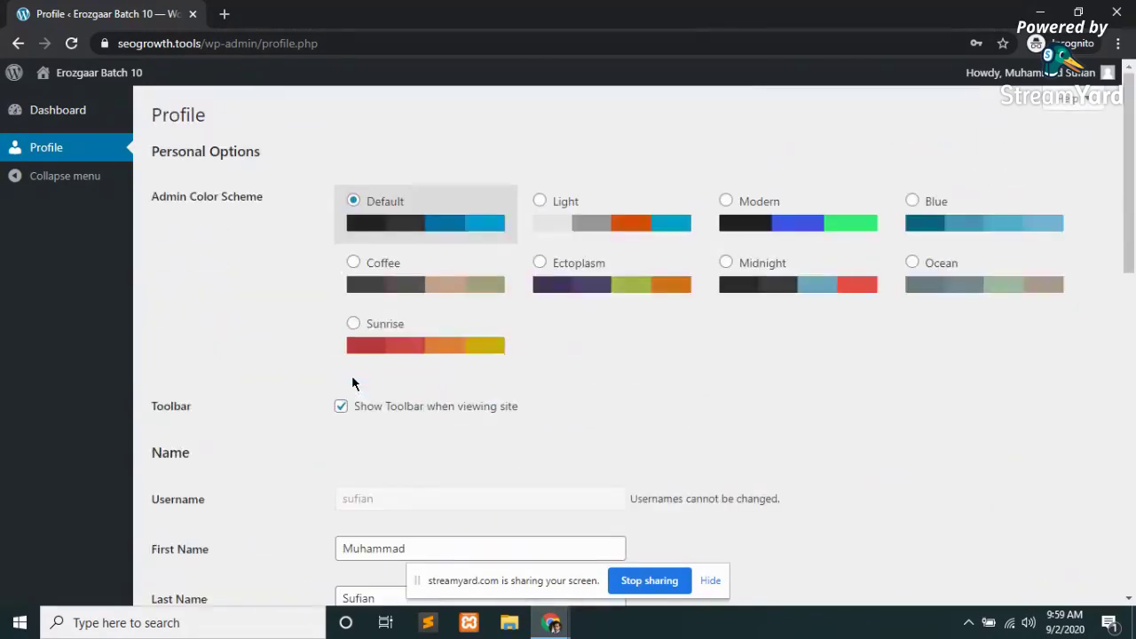
Open the public site in a new tab, scroll through it, then return to the admin window
mouse_move(93, 76)
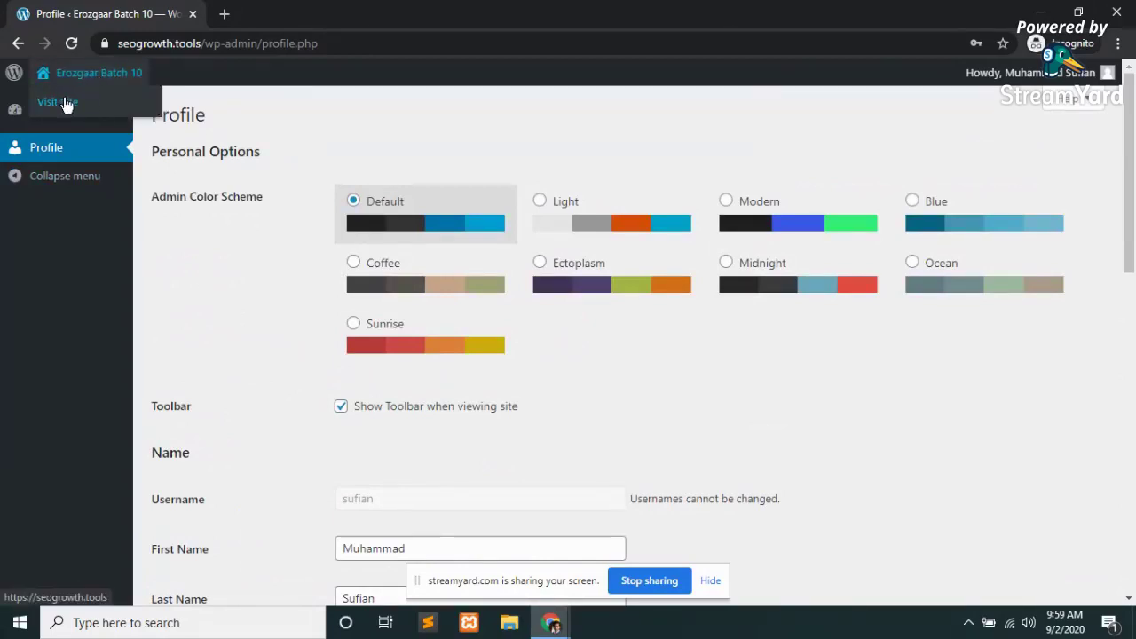
middle_click(60, 101)
left_click(322, 11)
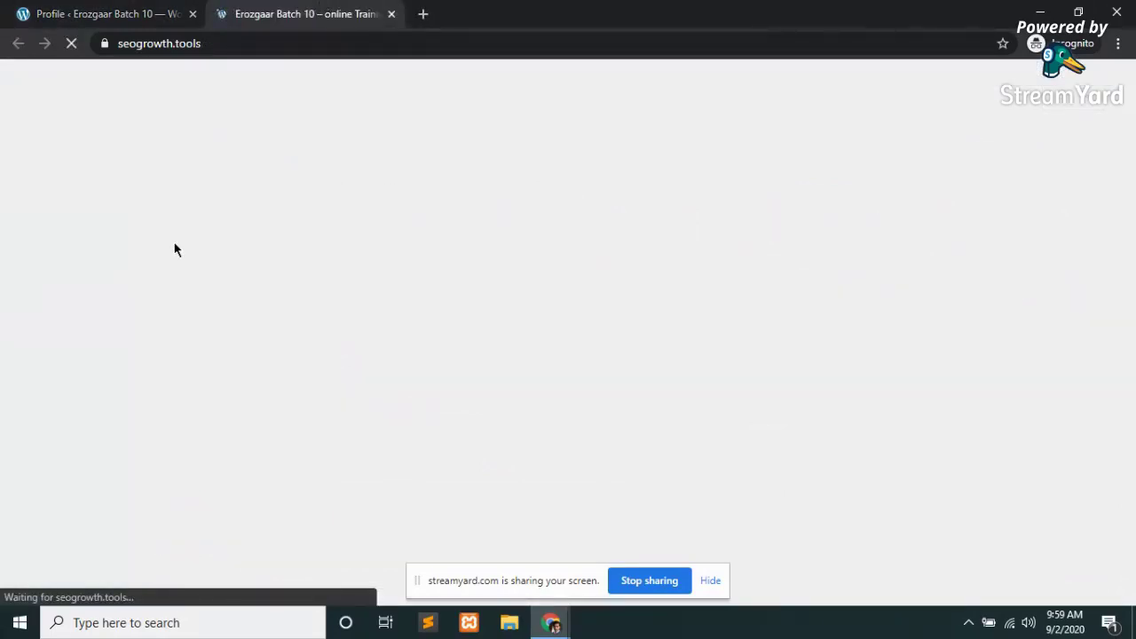
scroll(382, 375, "down", 4)
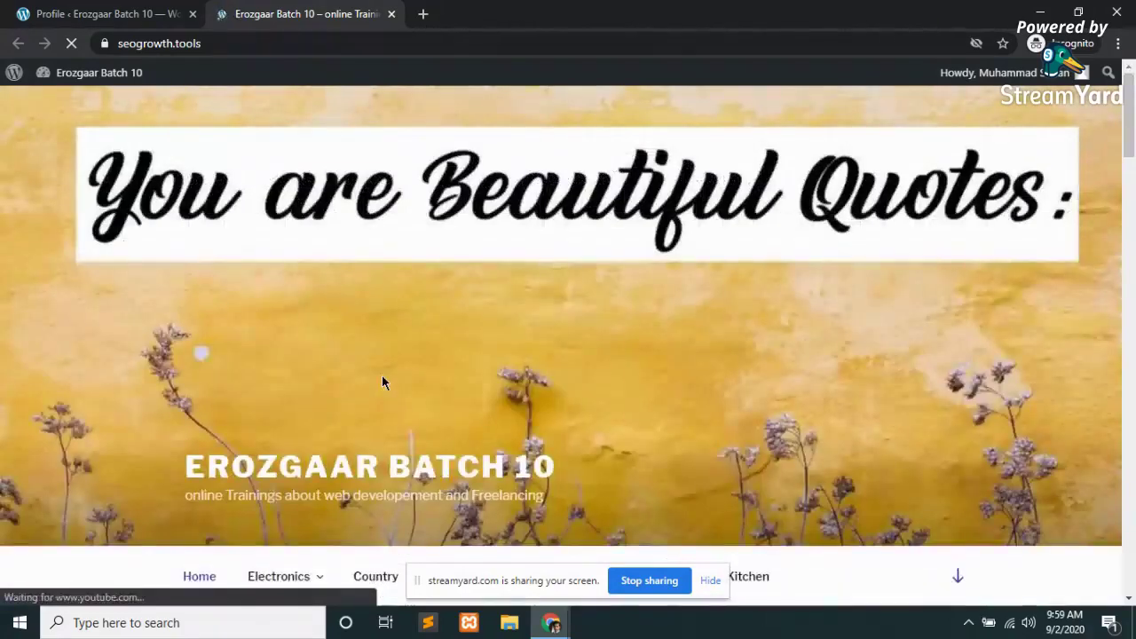
scroll(382, 374, "down", 6)
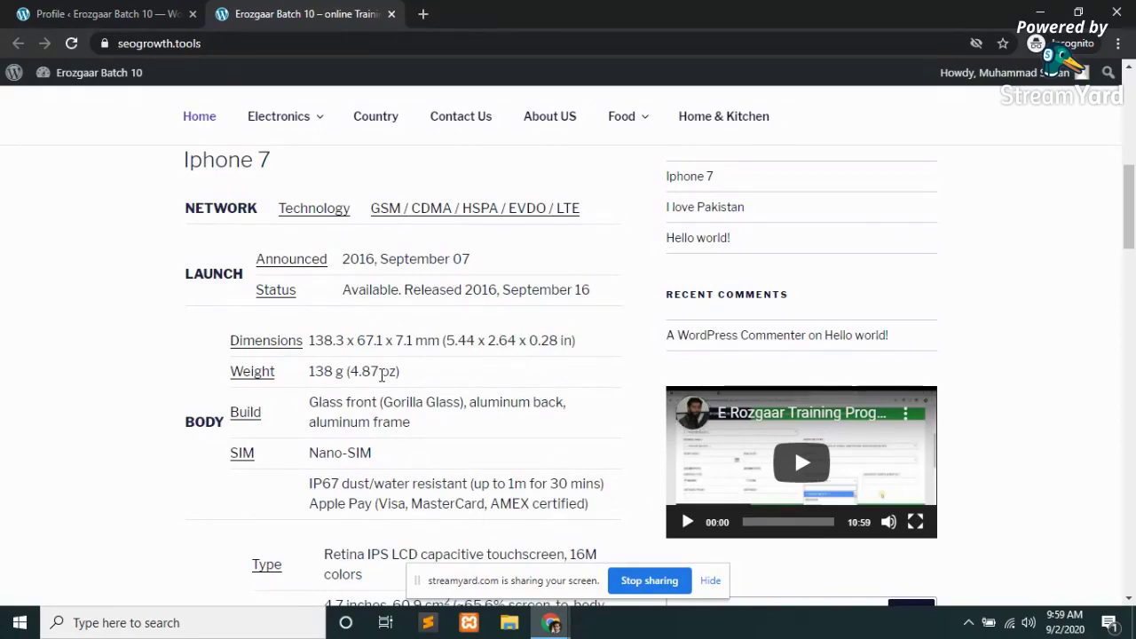
key("alt+Tab")
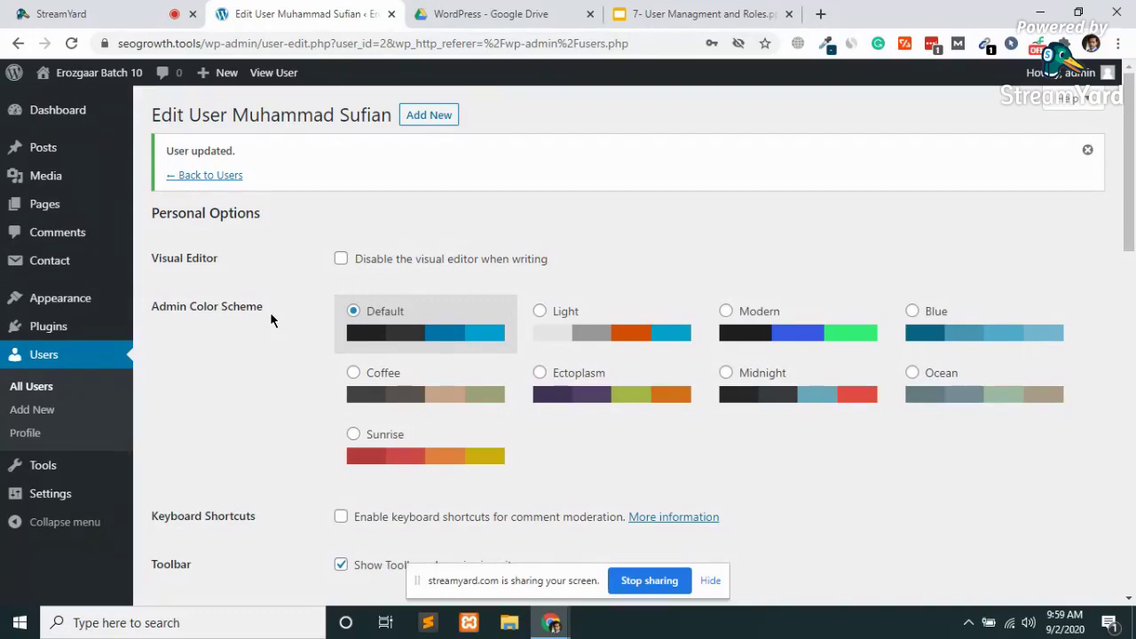
key("alt+Tab")
key("alt+Tab")
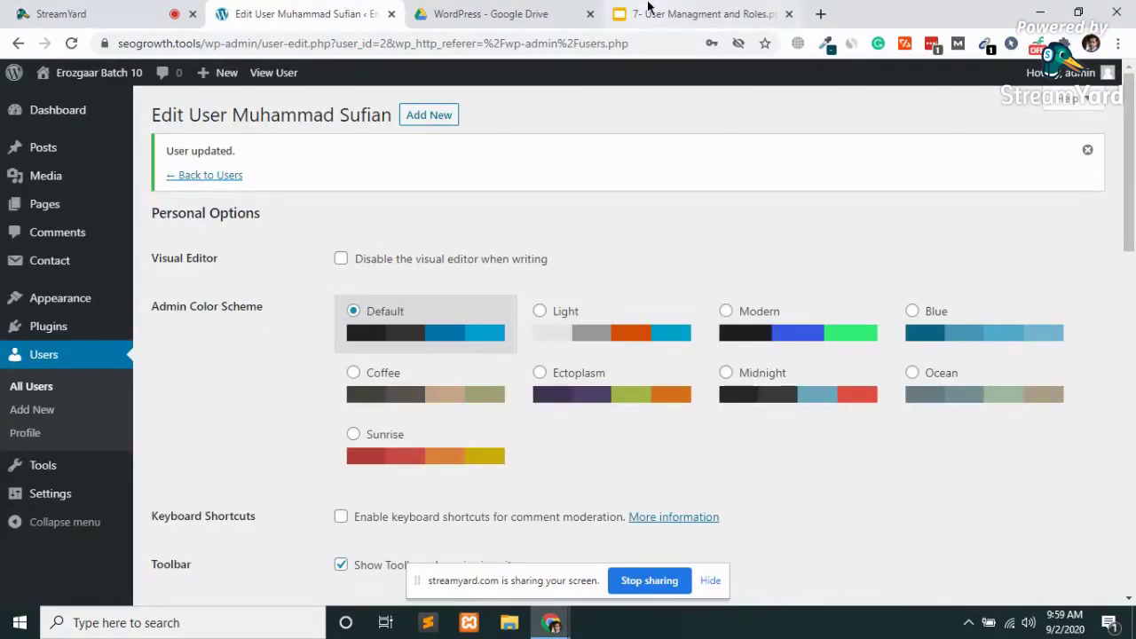
Show slide 4 of the '7- User Managment and Roles' deck listing the five WordPress roles
left_click(649, 14)
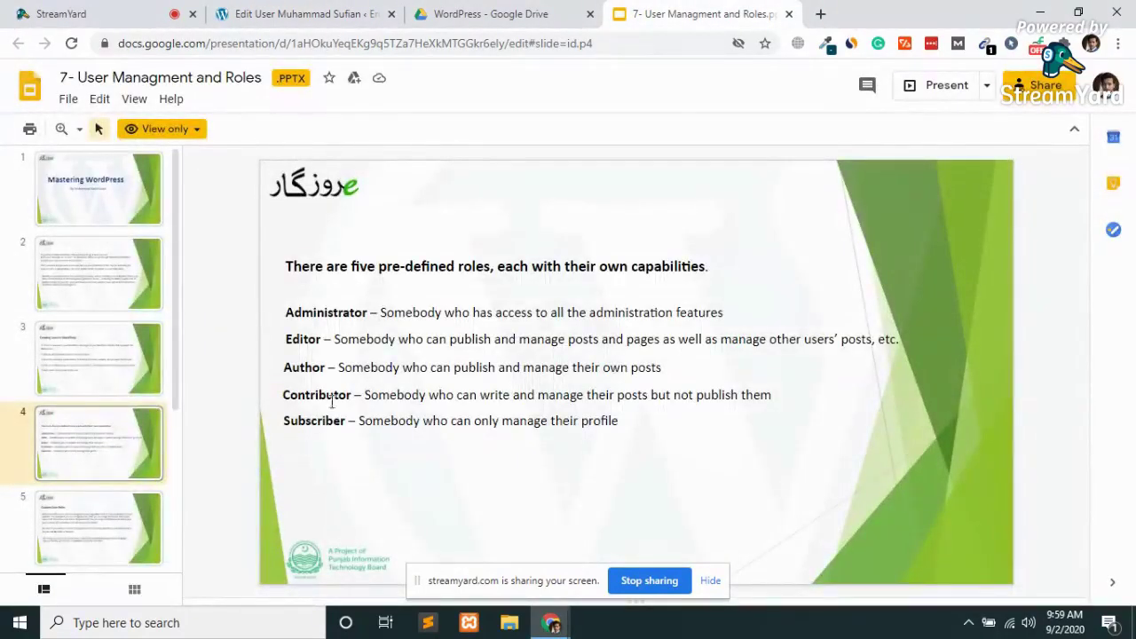
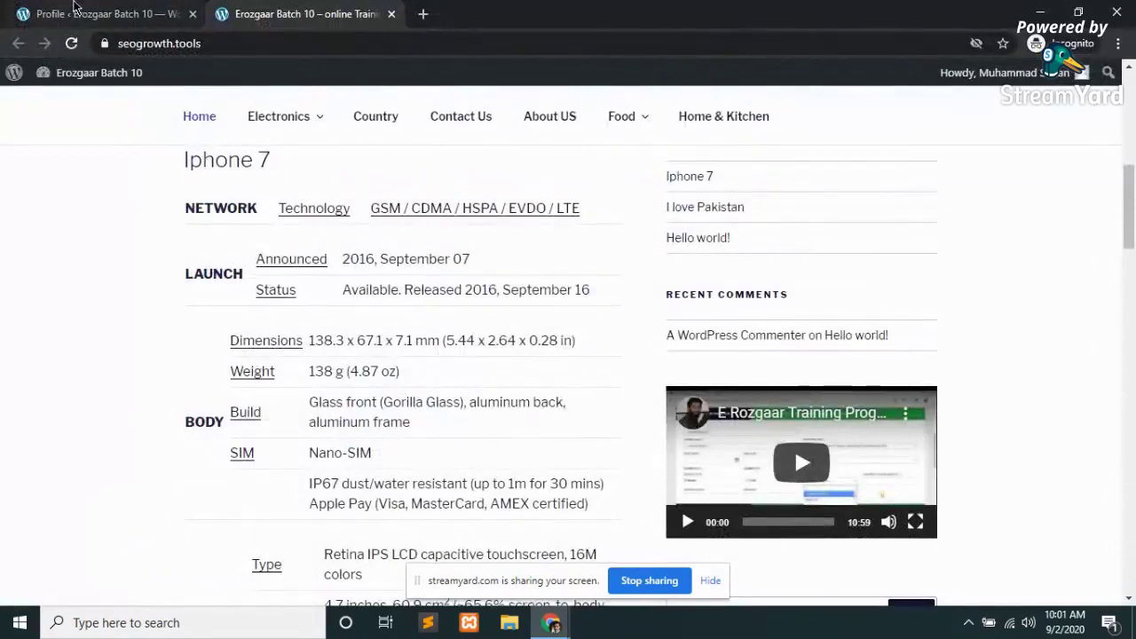
Compare the Editor's Profile page with the admin's All Users list showing Administrator and Editor
left_click(71, 43)
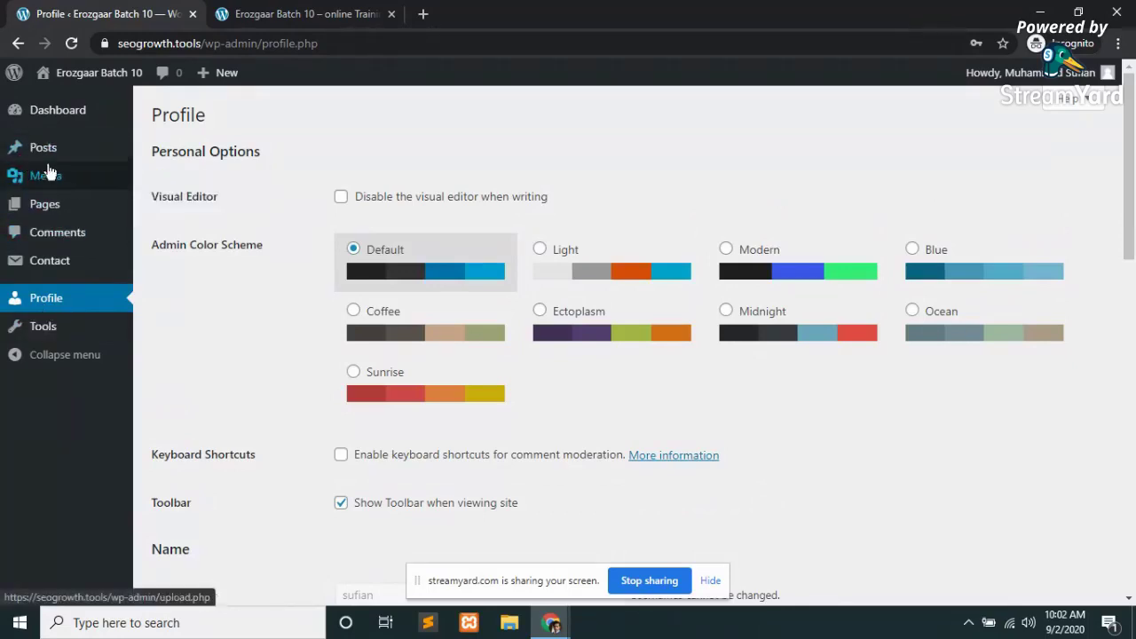
mouse_move(68, 213)
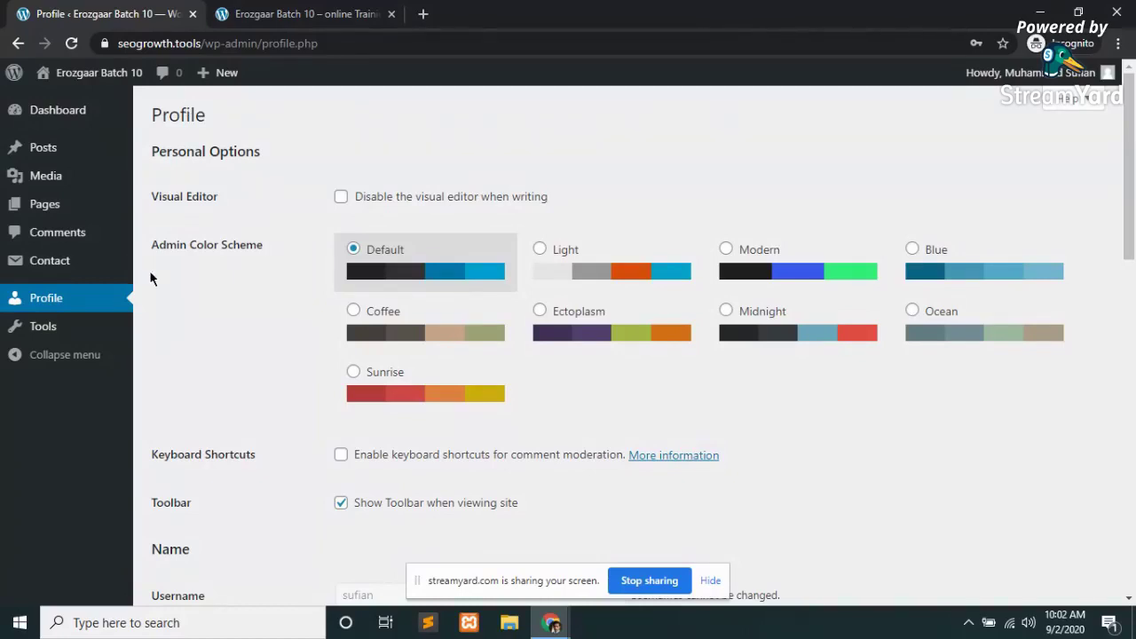
key("alt+Tab")
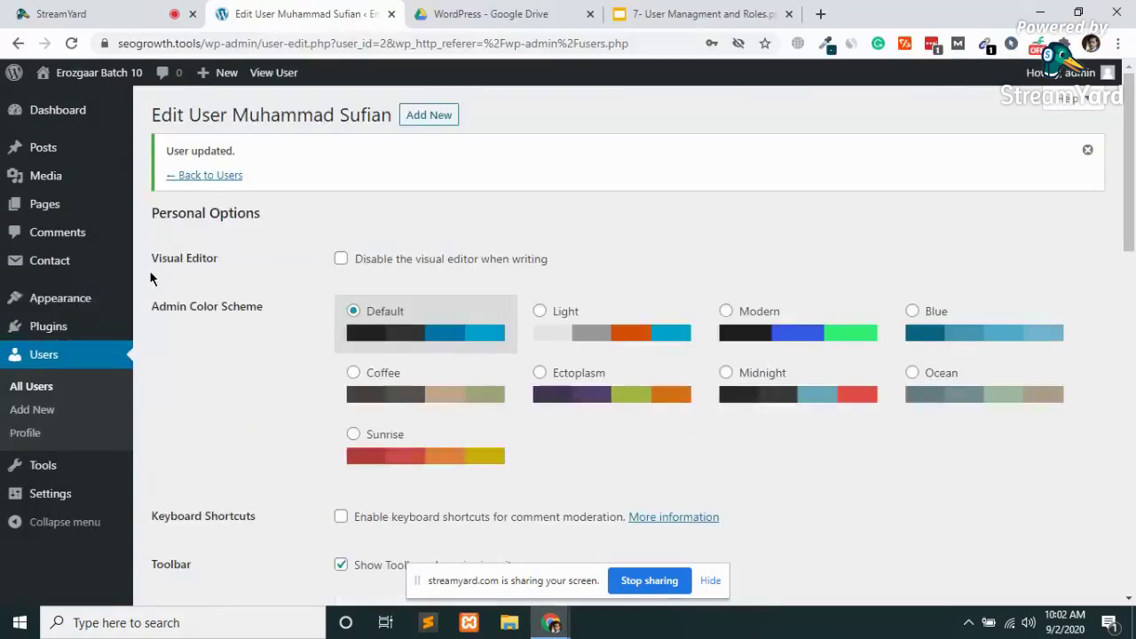
left_click(21, 393)
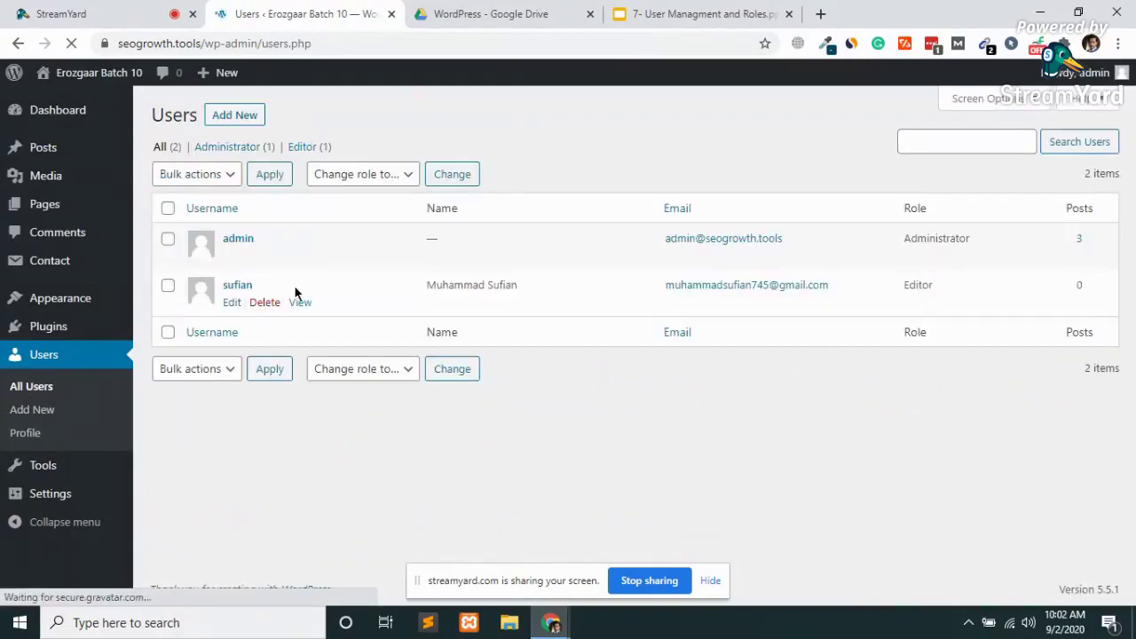
key("alt+Tab")
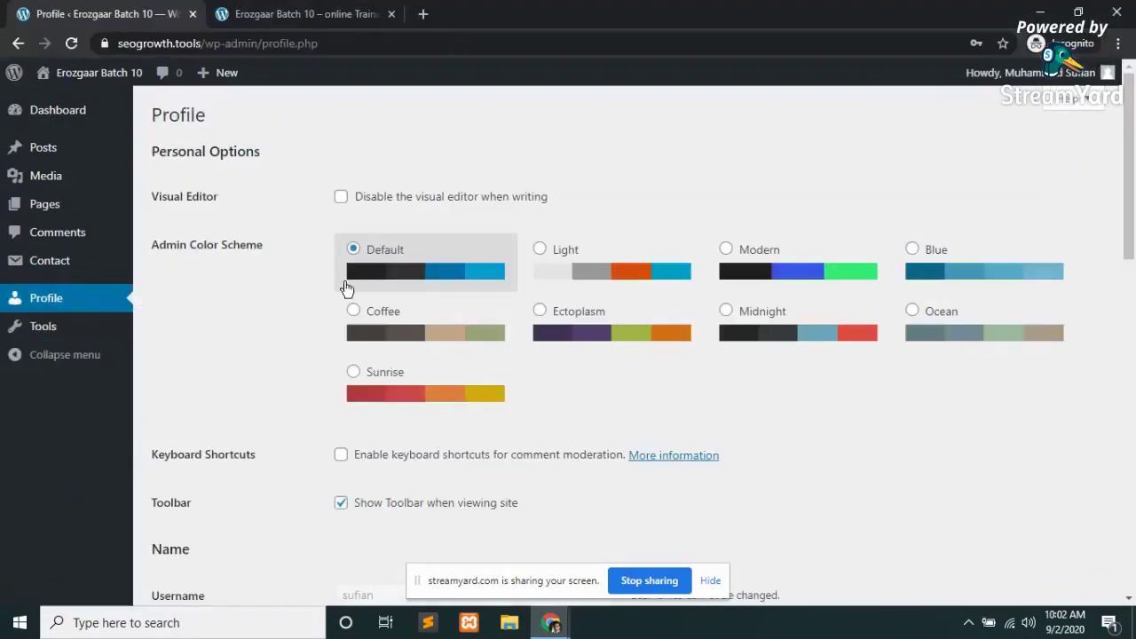
mouse_move(60, 152)
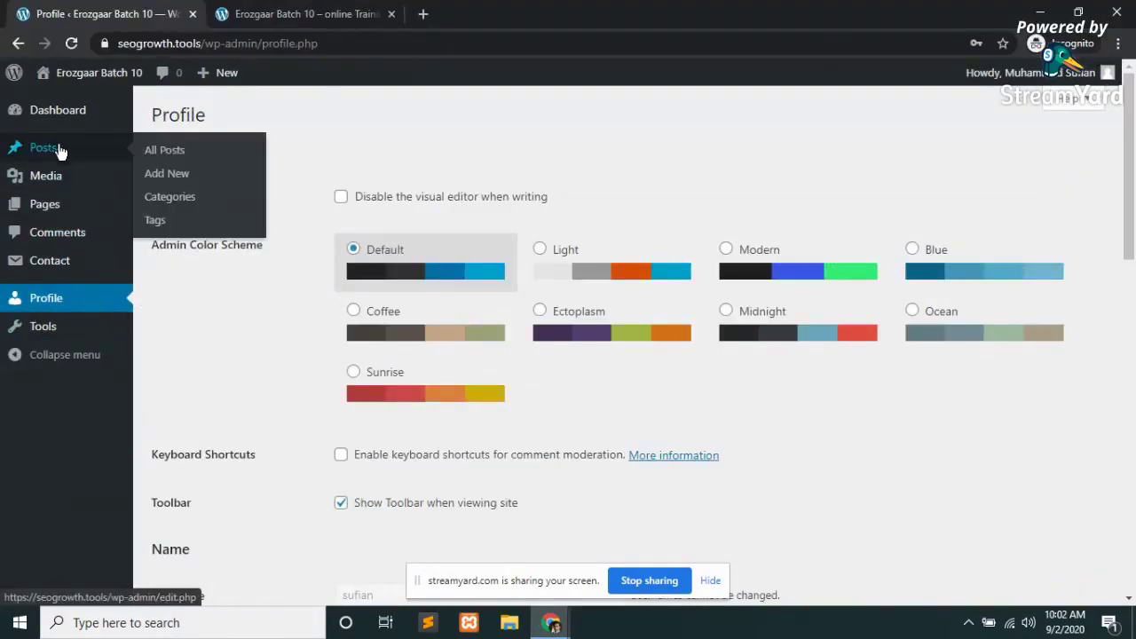
mouse_move(64, 190)
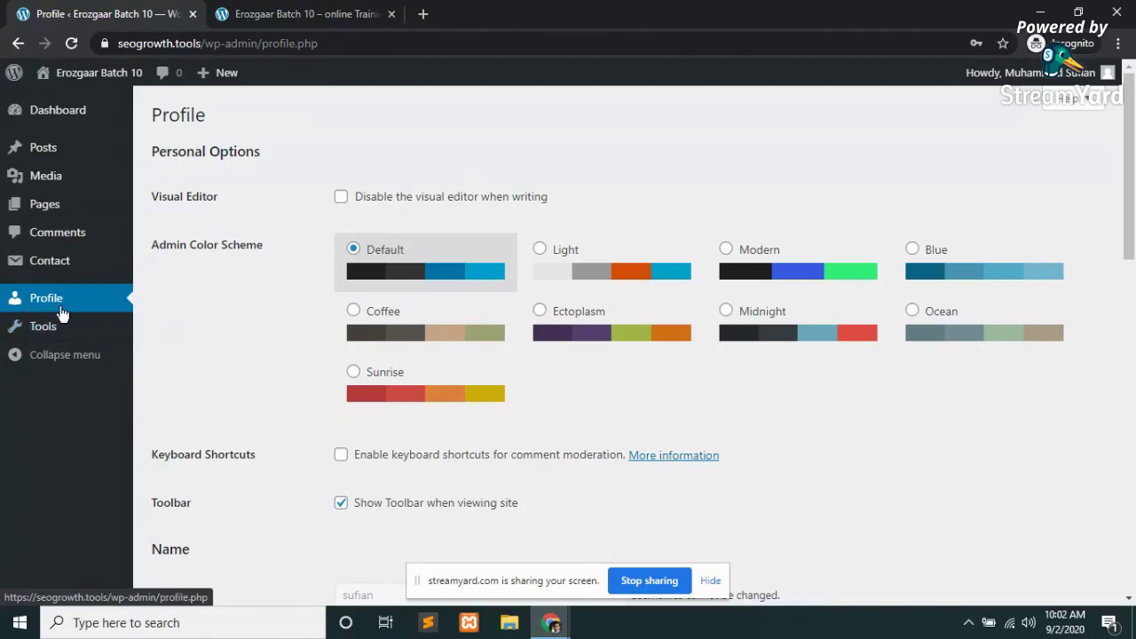
key("alt+Tab")
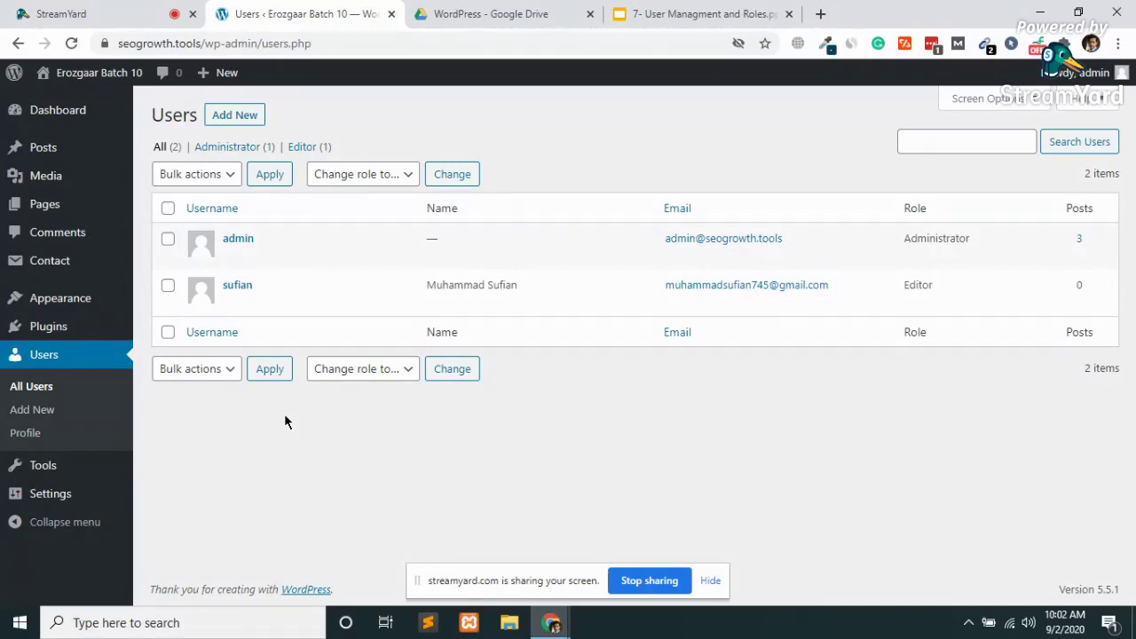
key("alt+Tab")
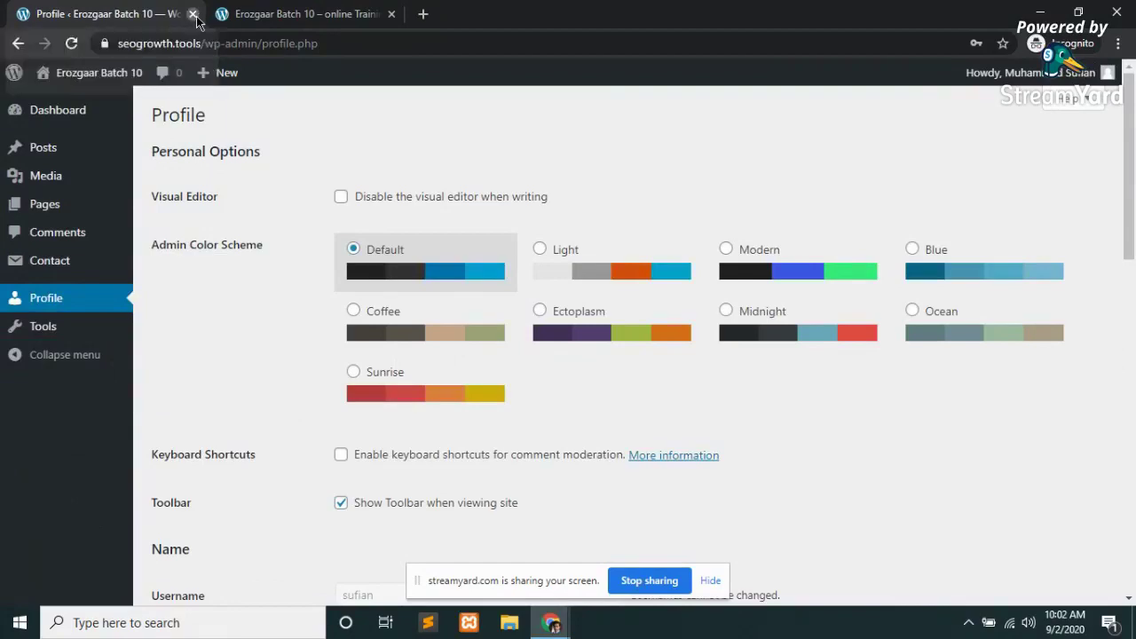
Close both private Editor tabs to reveal the administrator's Users list again
left_click(192, 14)
left_click(193, 14)
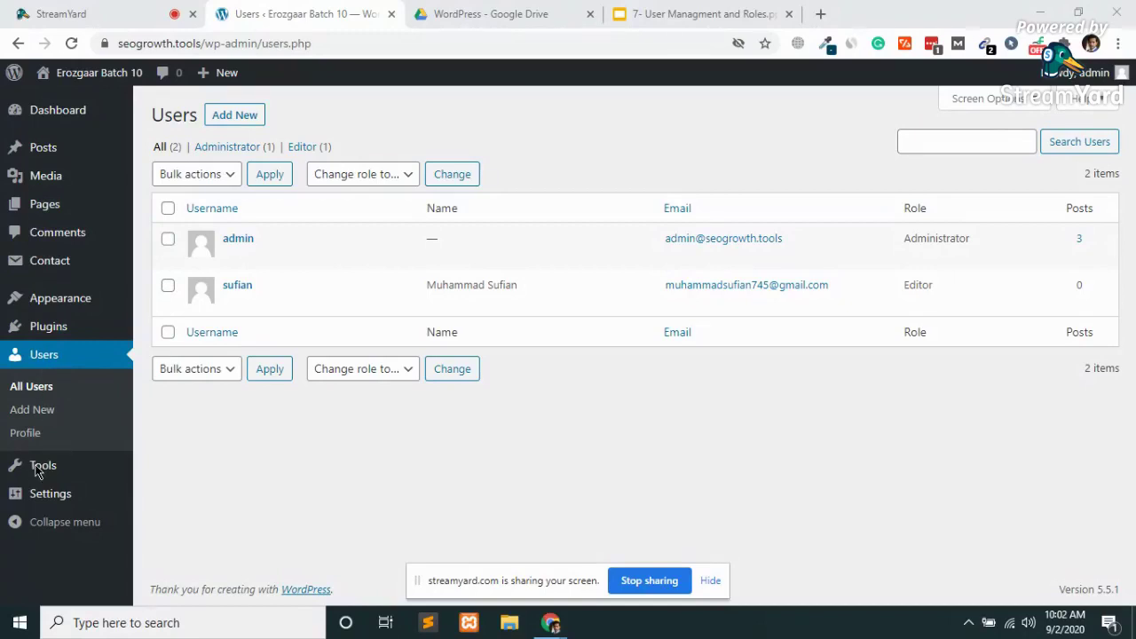
mouse_move(43, 467)
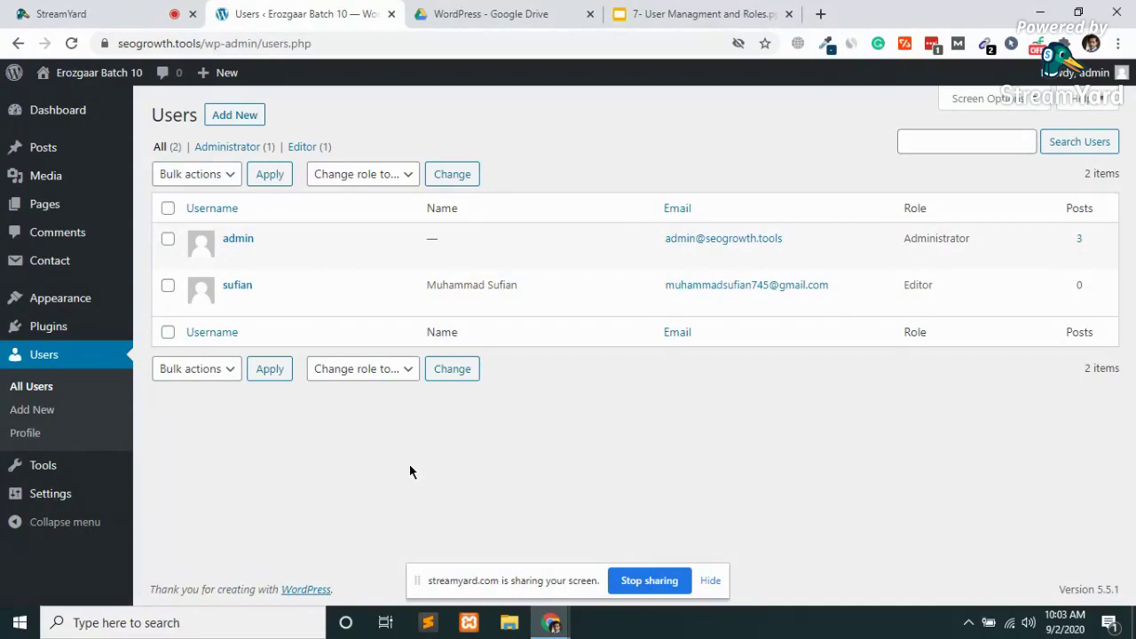
In a new tab, load quoteen.com/wp-admin to reach the Quoteen login page
left_click(820, 13)
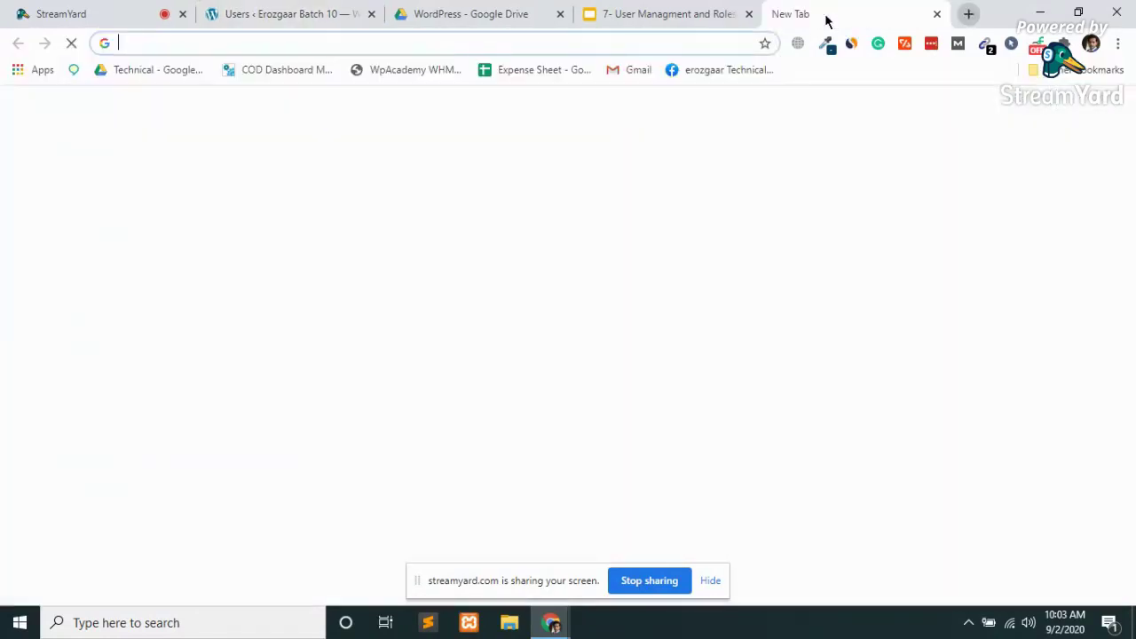
type("quo")
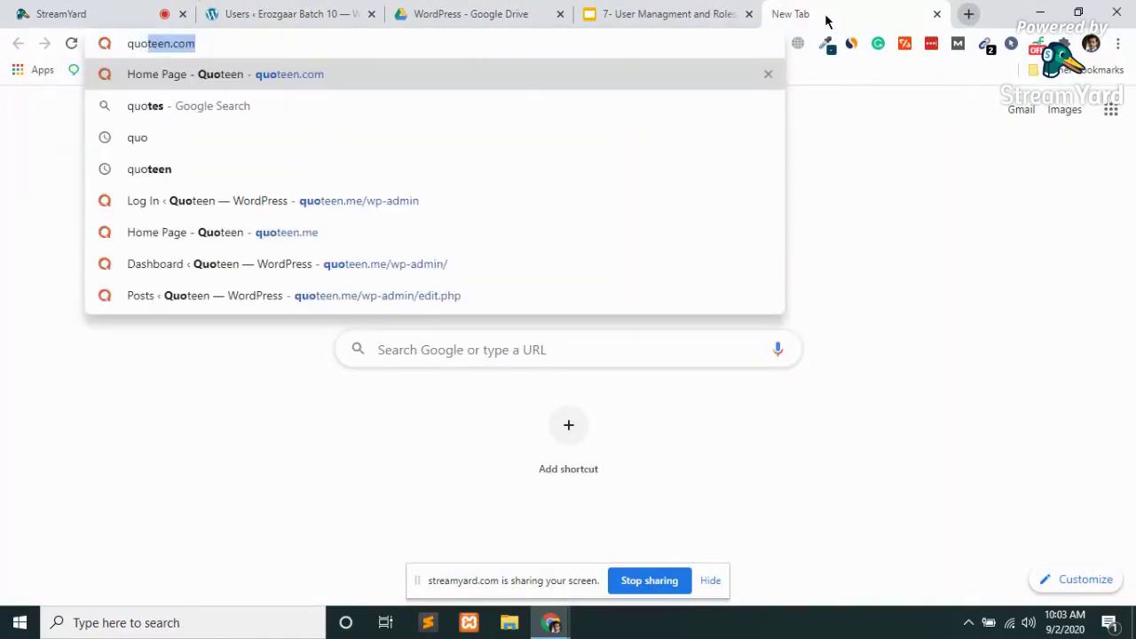
key("Return")
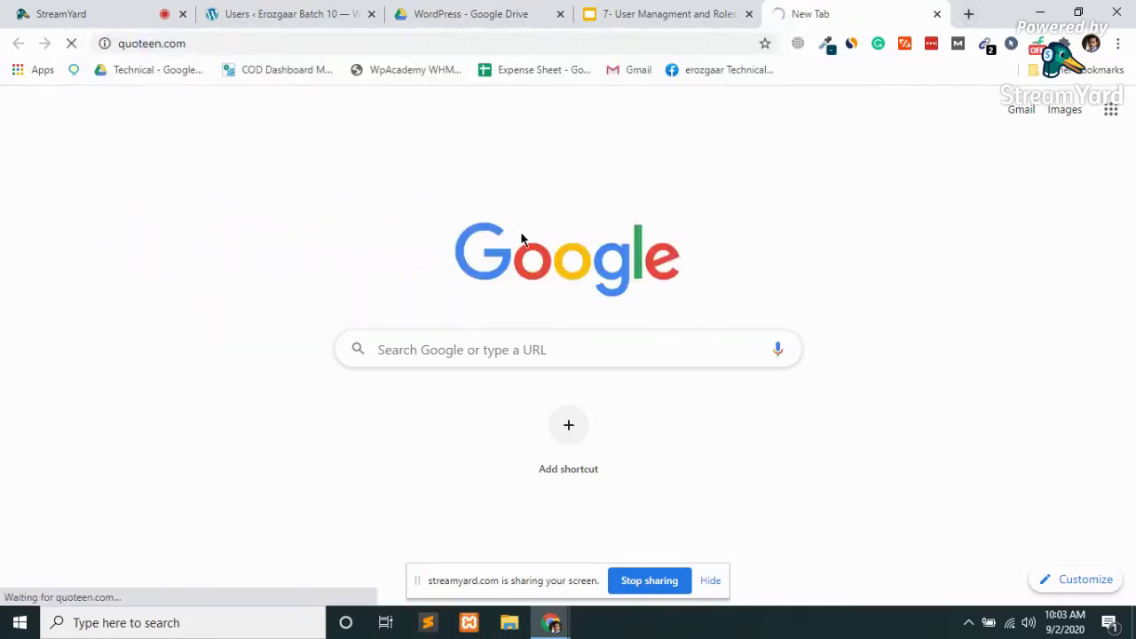
left_click(339, 43)
left_click(339, 44)
type("/")
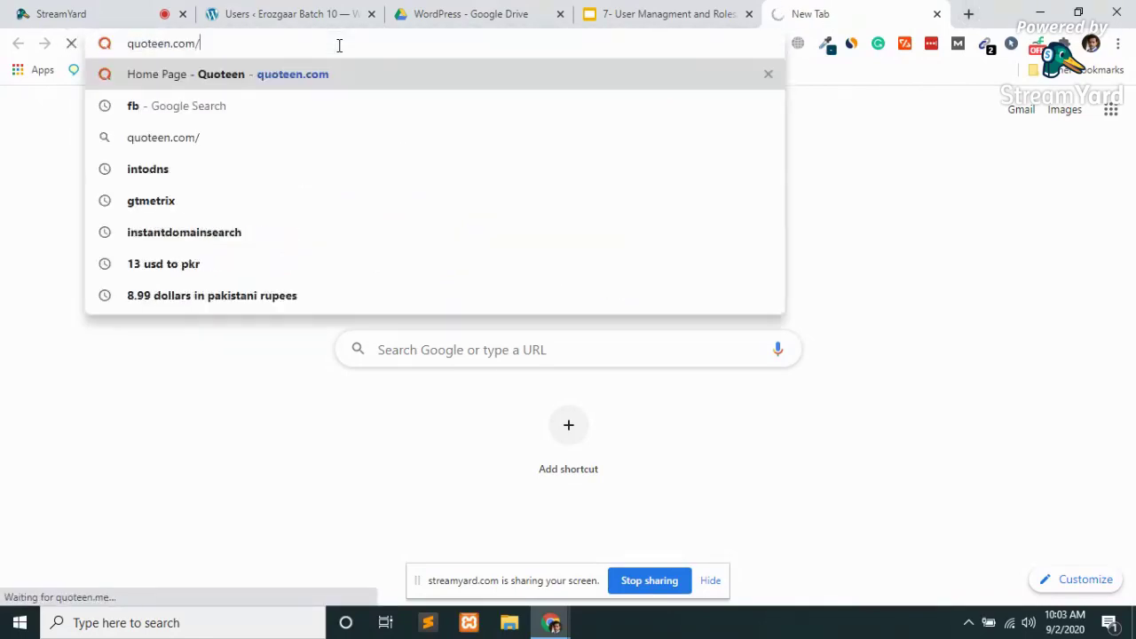
type("wp-admin")
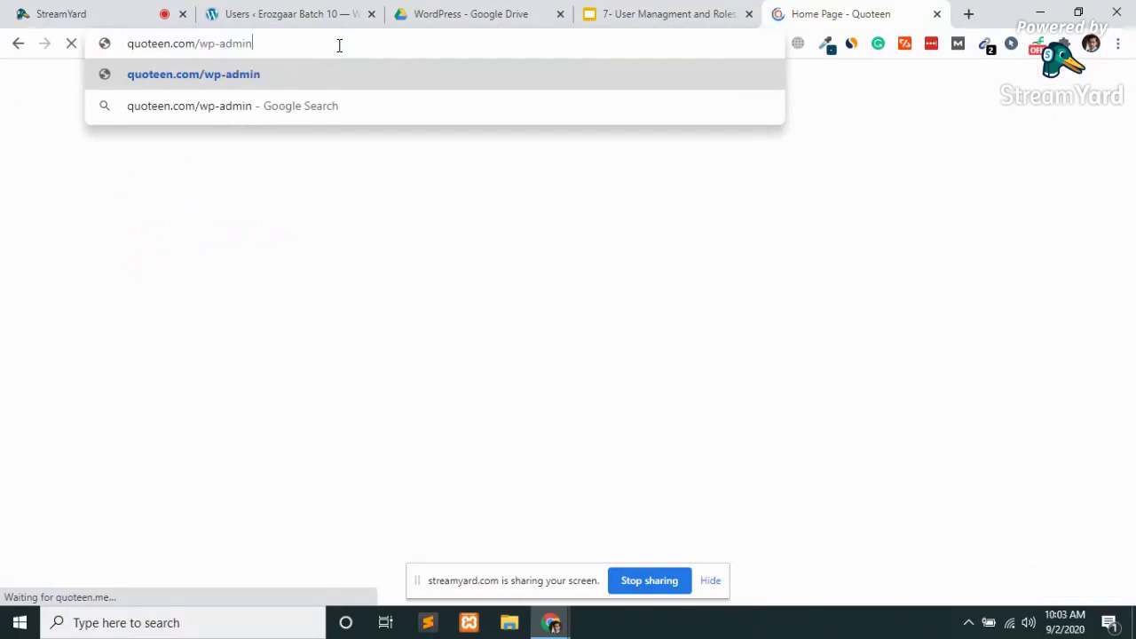
key("Return")
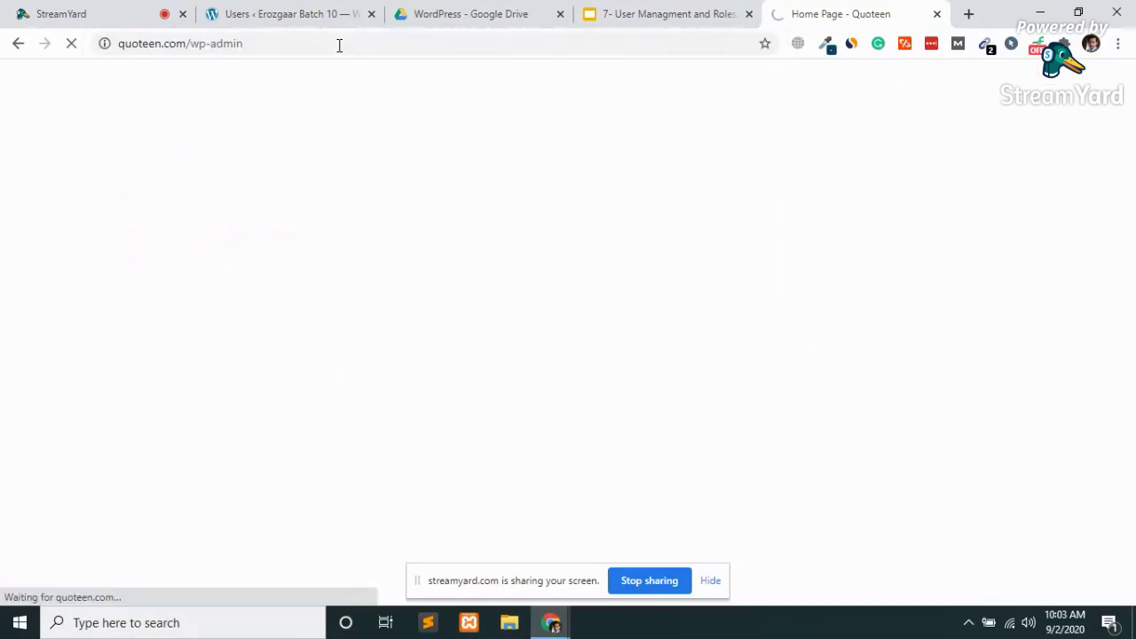
Glance at Erozgaar Batch 10's media library and posts, then return to the Quoteen login tab
left_click(298, 9)
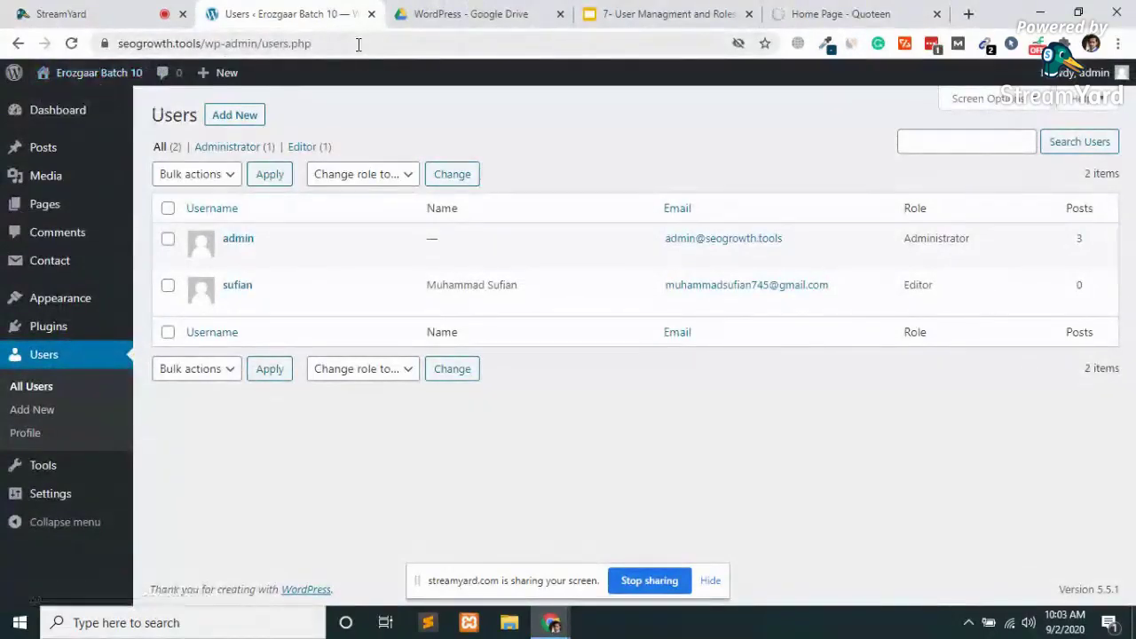
left_click(55, 174)
left_click(43, 147)
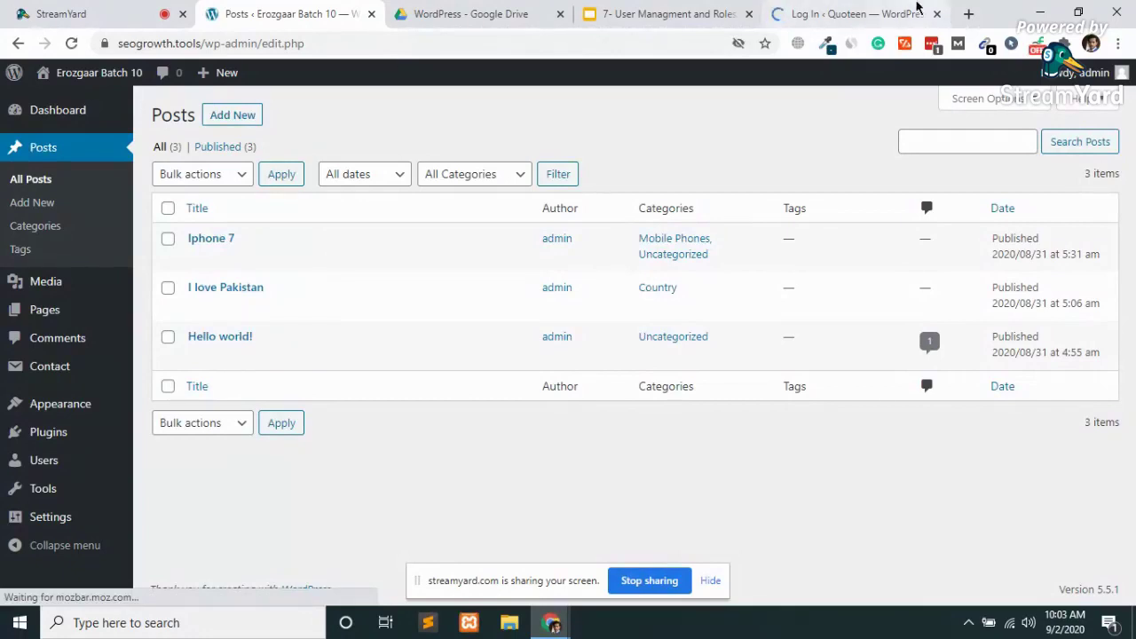
left_click(852, 13)
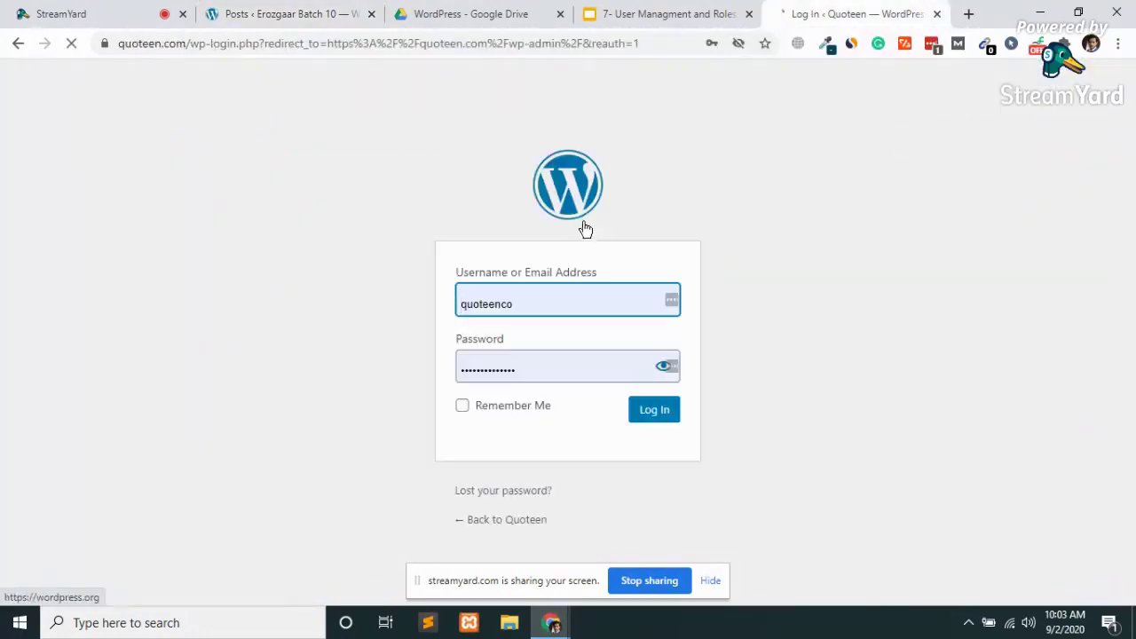
Log in to Quoteen with the autofilled credentials and scroll through its Dashboard notices
left_click(654, 411)
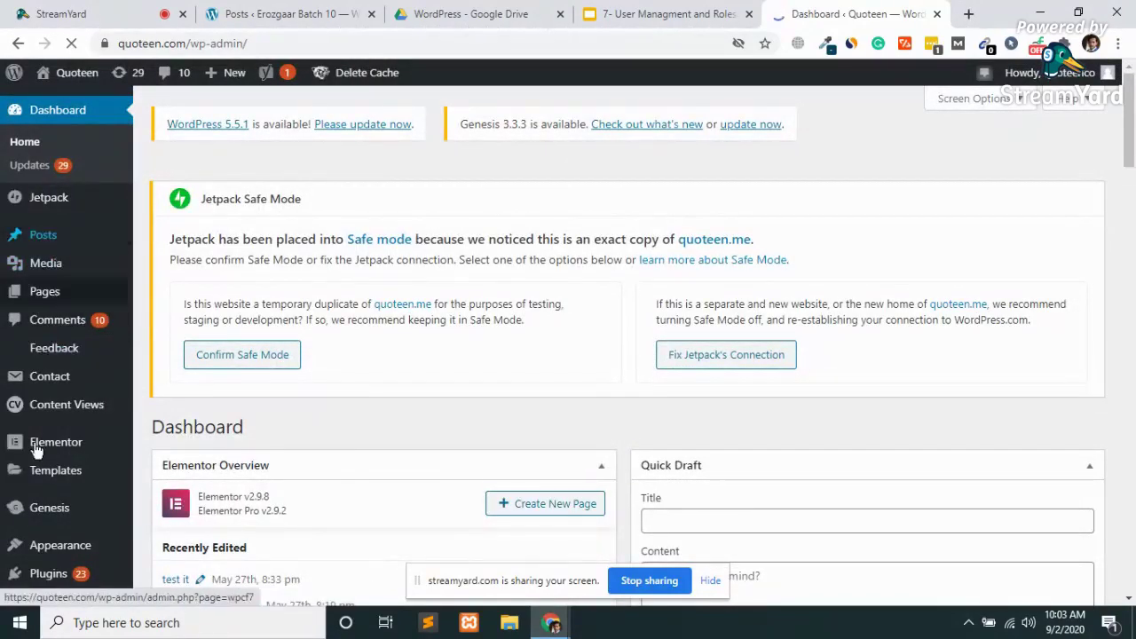
scroll(35, 449, "down", 5)
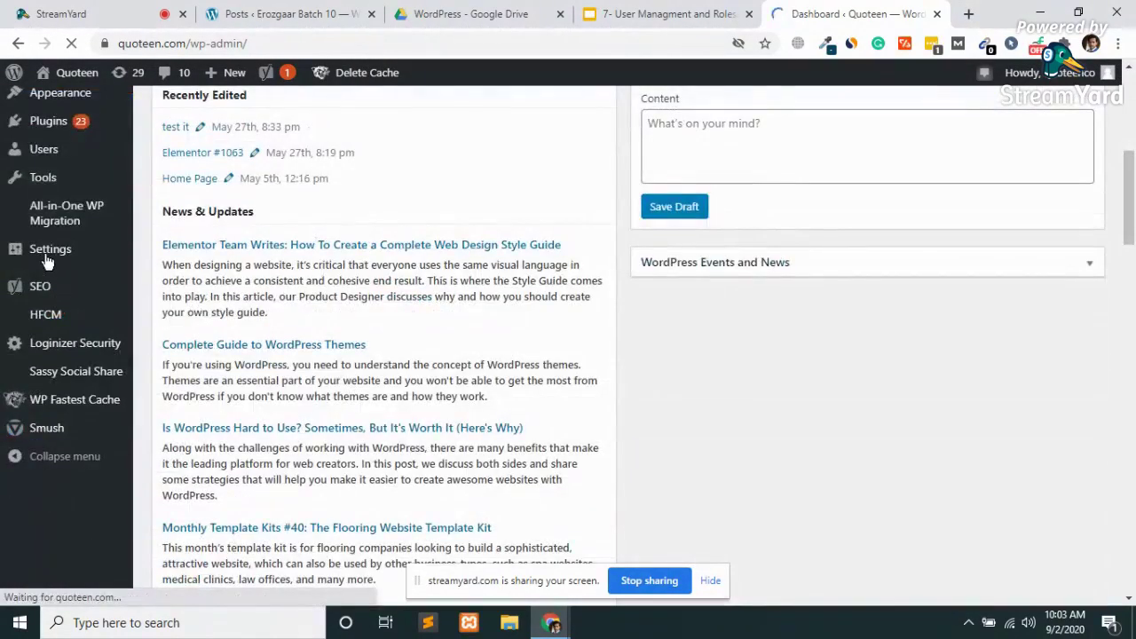
scroll(53, 381, "up", 2)
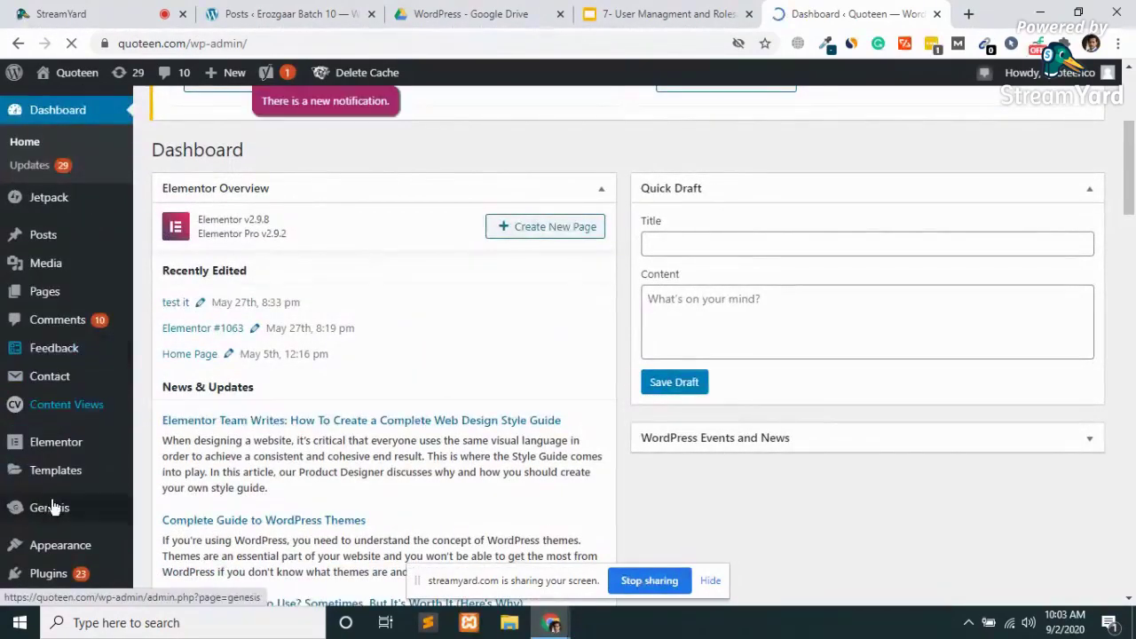
scroll(50, 506, "down", 2)
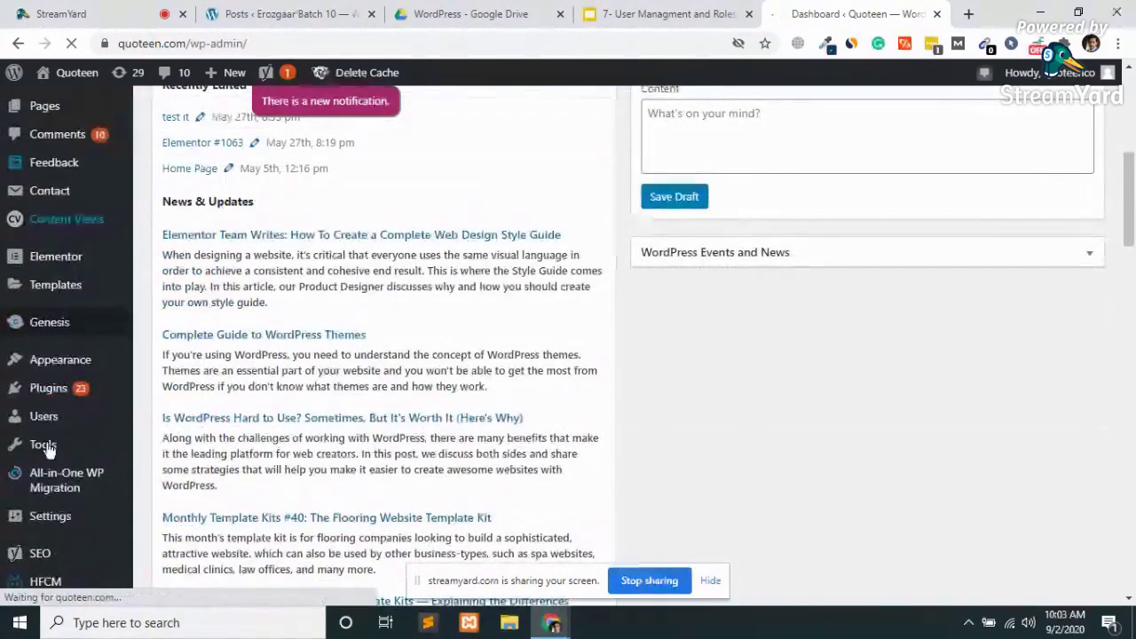
mouse_move(50, 449)
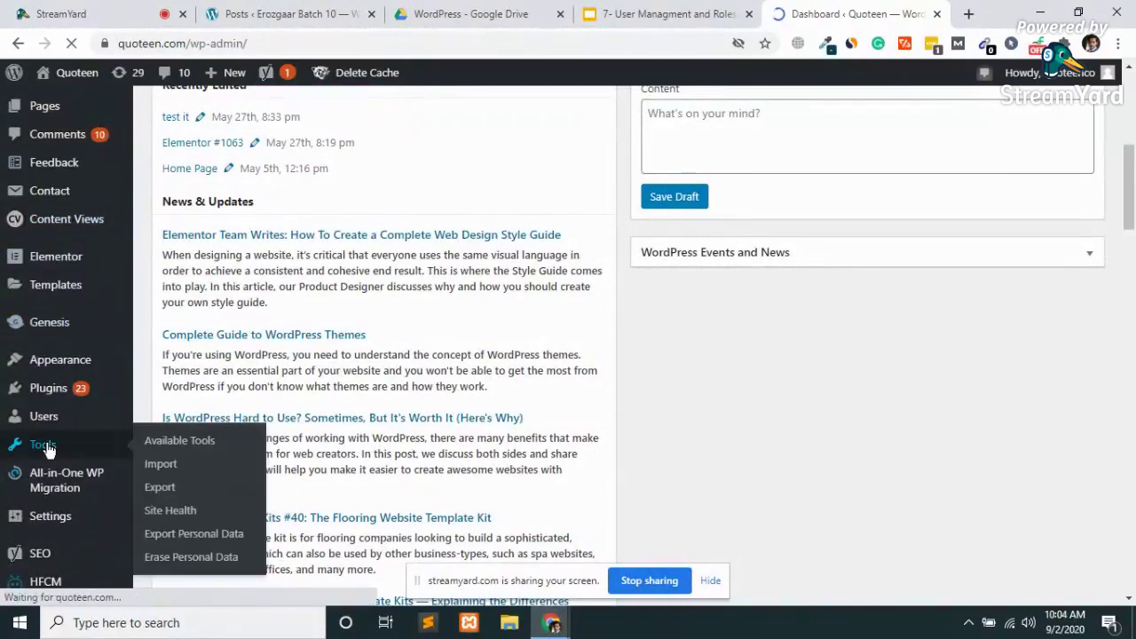
Open the Quoteen Export tool and select Posts as the content to export
left_click(162, 495)
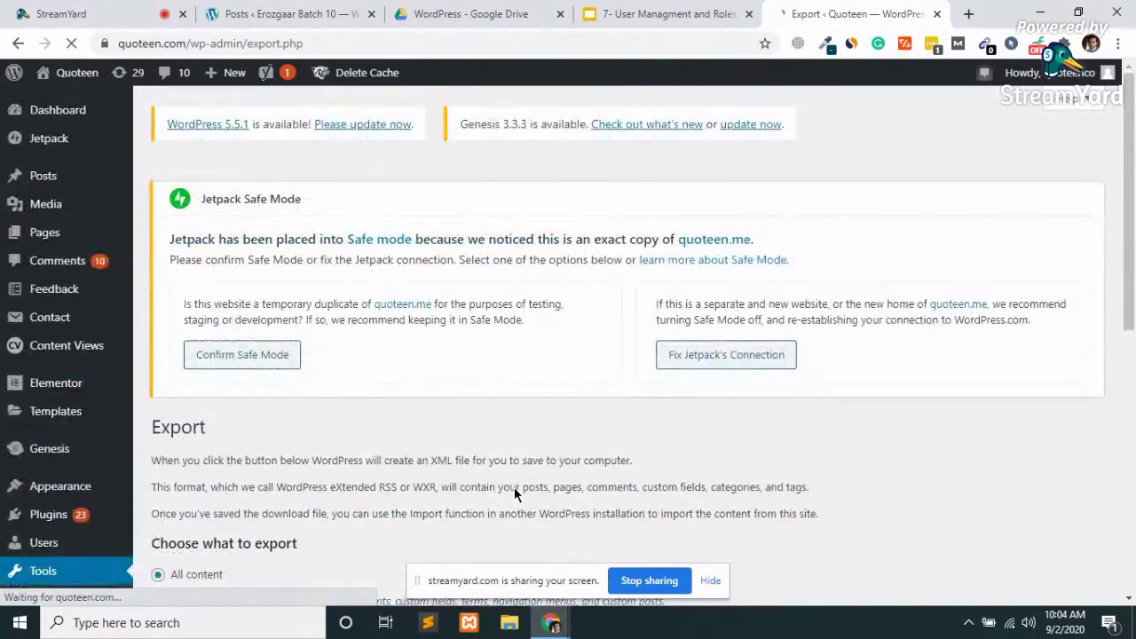
scroll(514, 487, "down", 1)
scroll(514, 487, "down", 7)
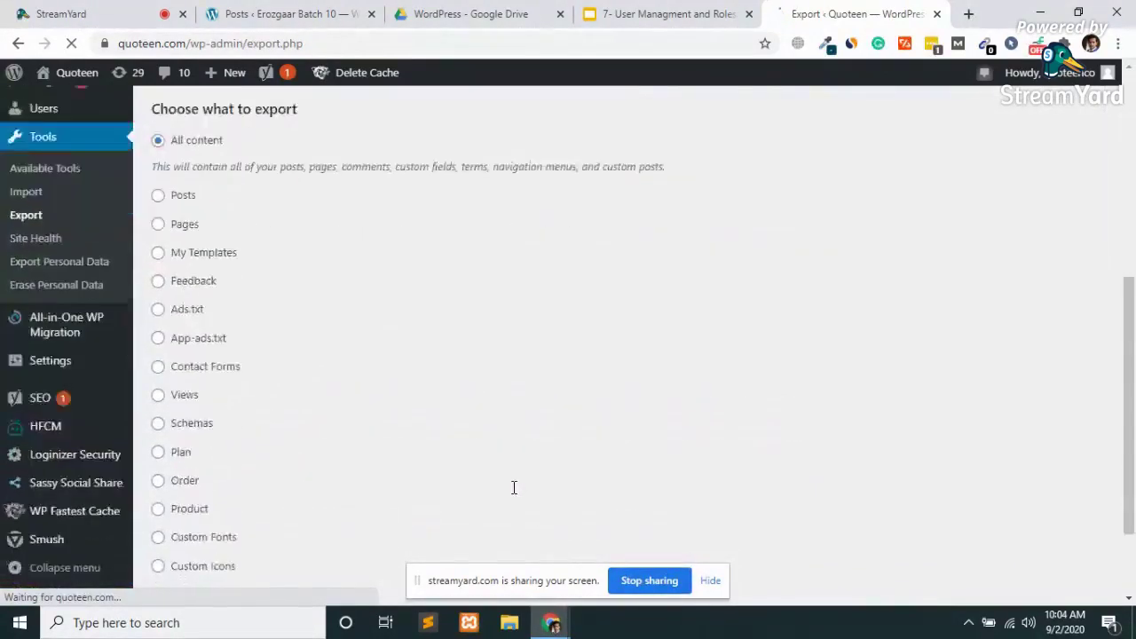
scroll(430, 432, "up", 3)
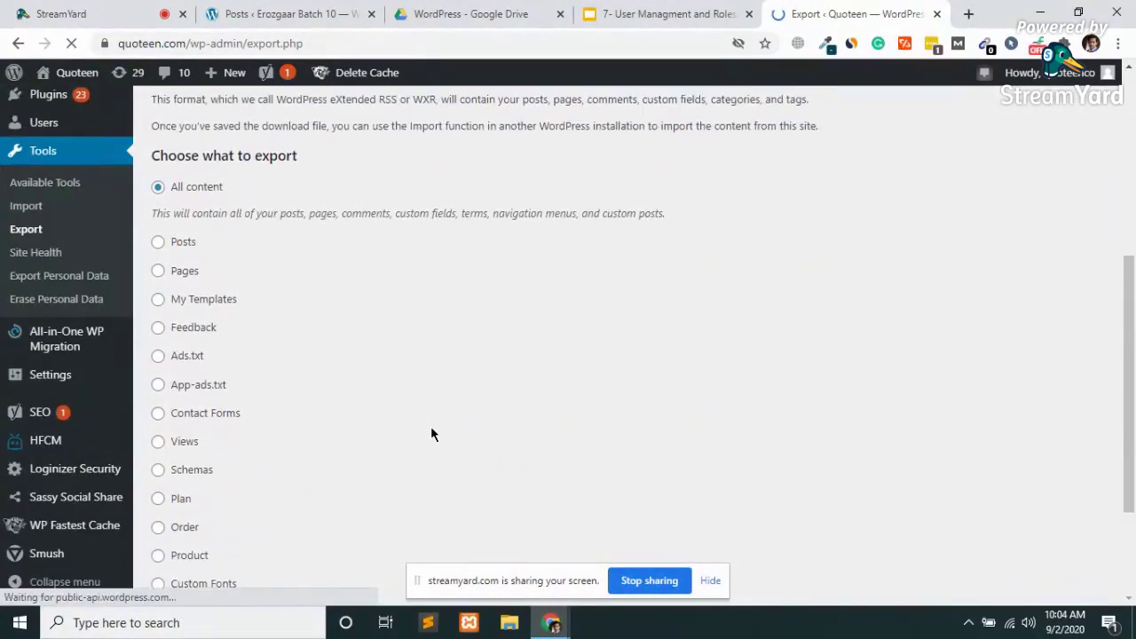
left_click(159, 242)
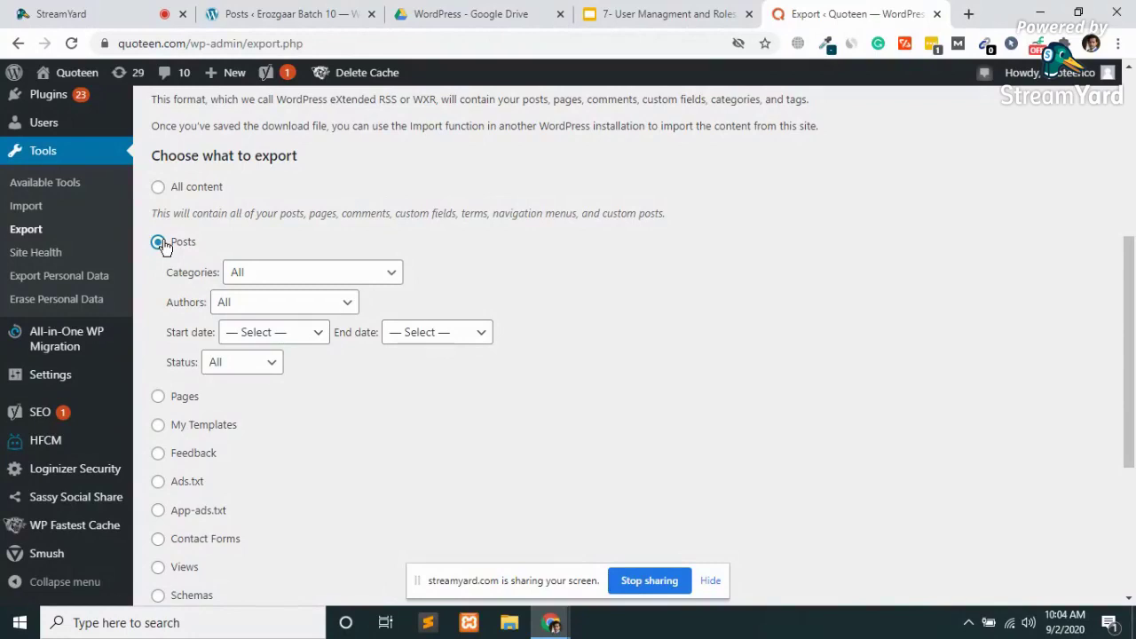
Leave categories, authors, start date and status unrestricted, then download the posts export file
left_click(275, 281)
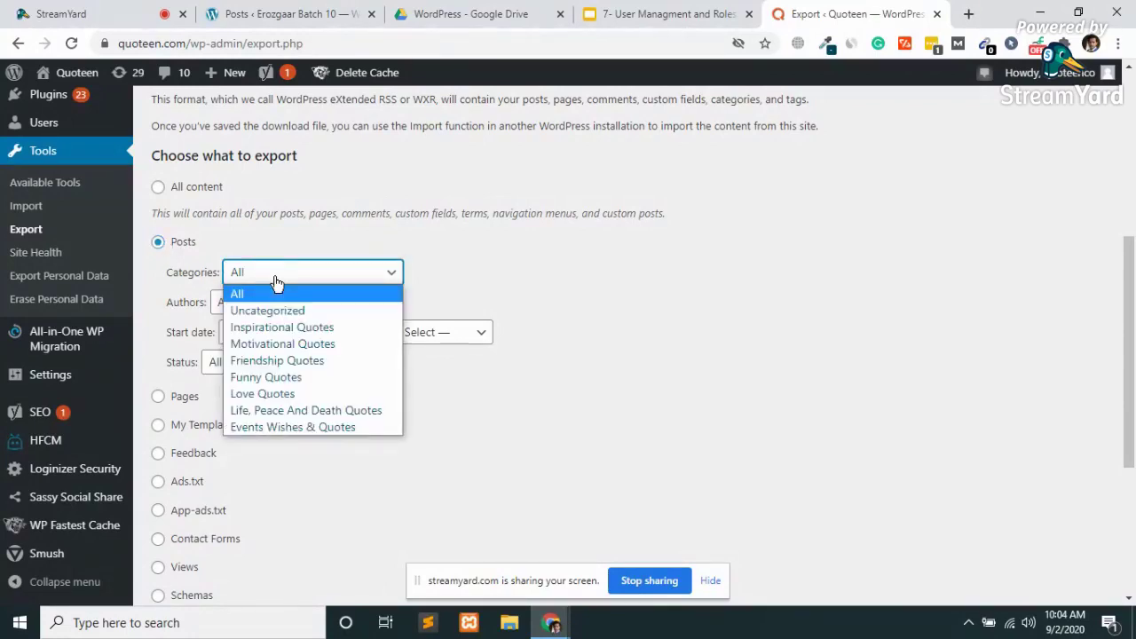
left_click(275, 281)
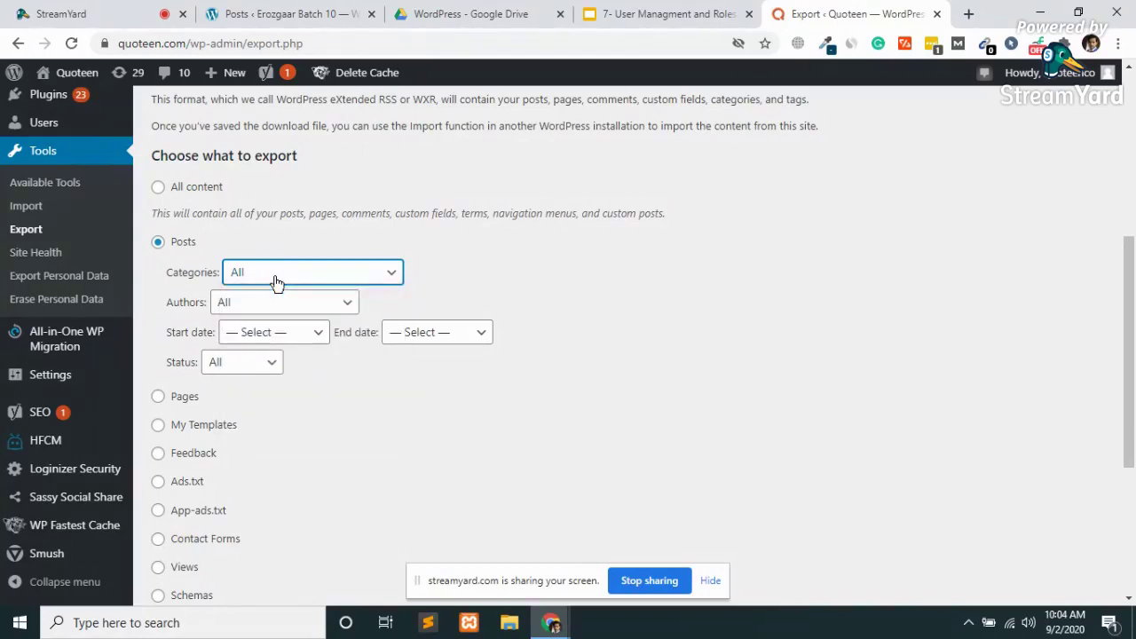
left_click(248, 305)
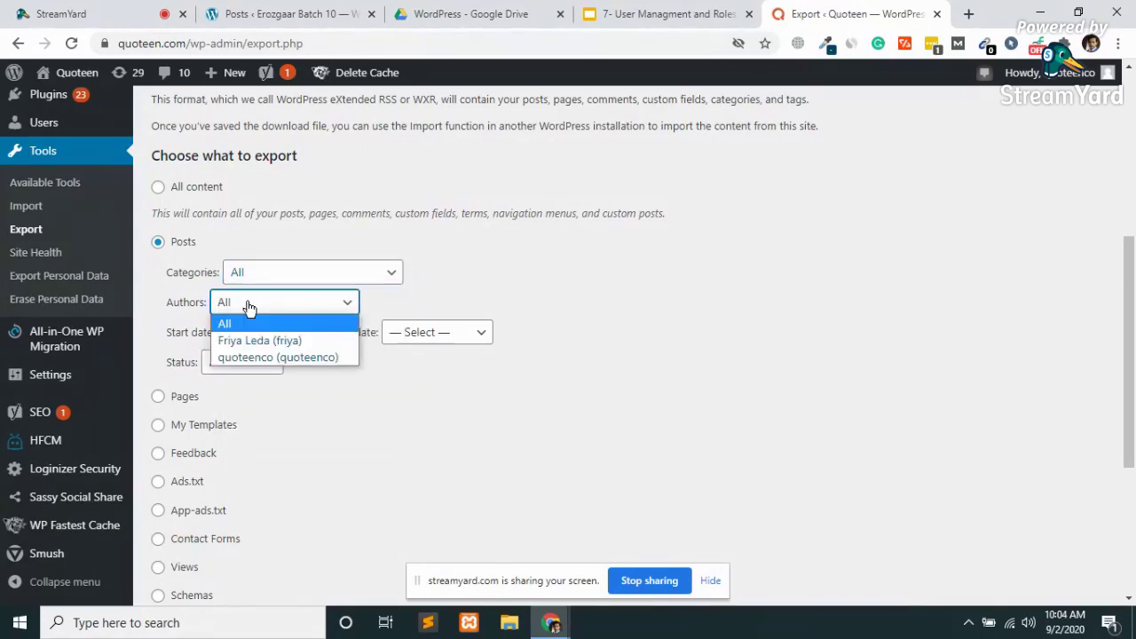
left_click(248, 305)
left_click(270, 350)
left_click(267, 350)
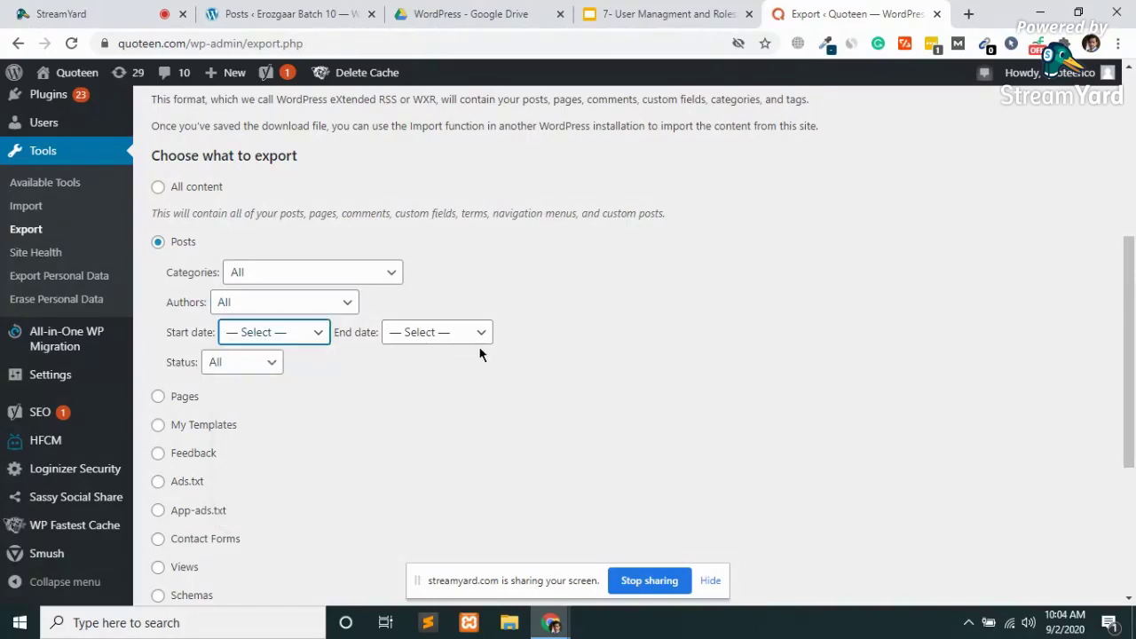
left_click(256, 362)
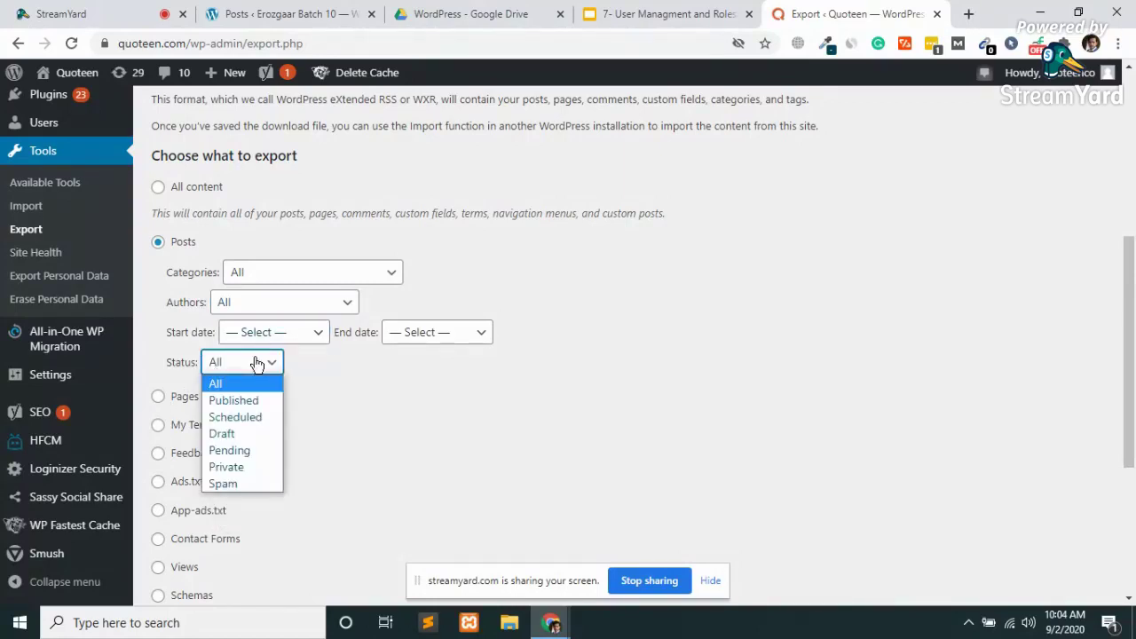
left_click(256, 363)
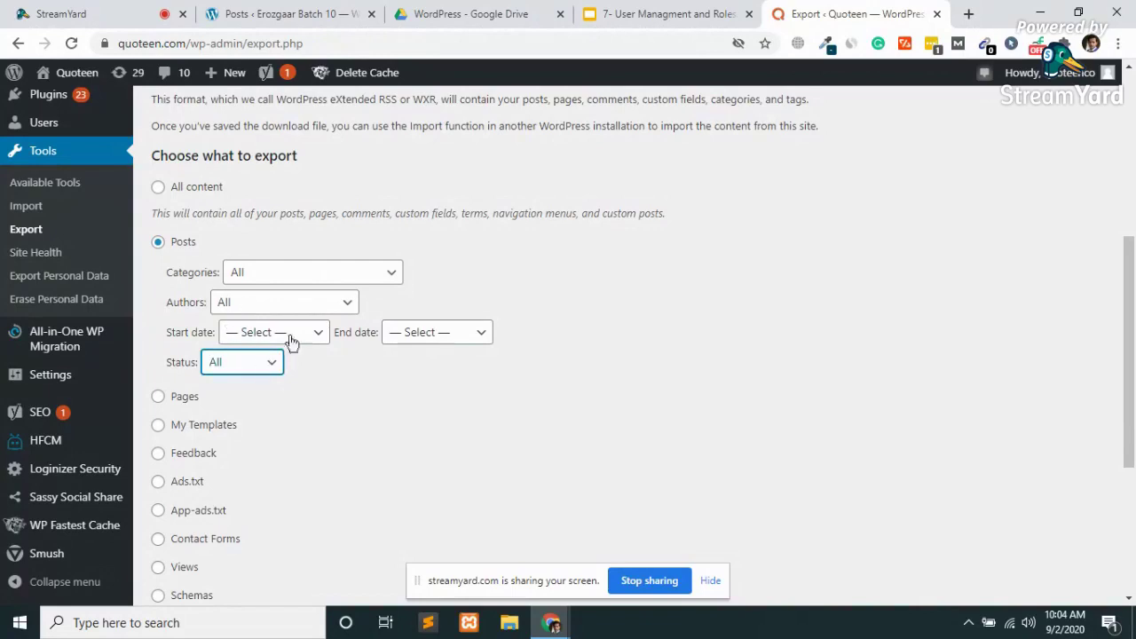
scroll(214, 390, "down", 3)
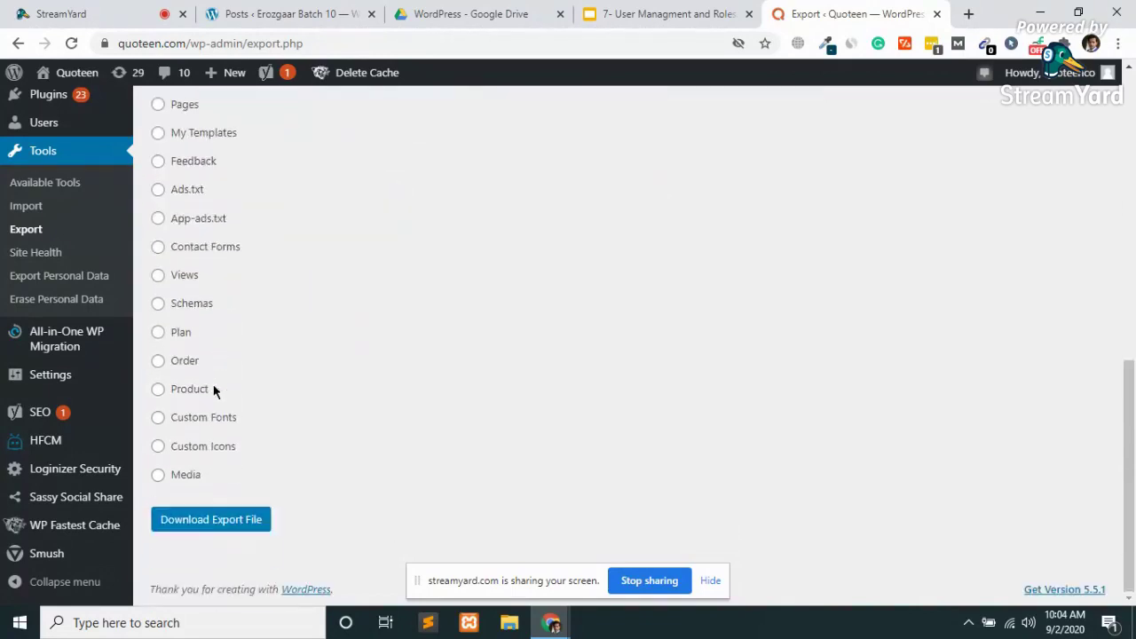
left_click(235, 531)
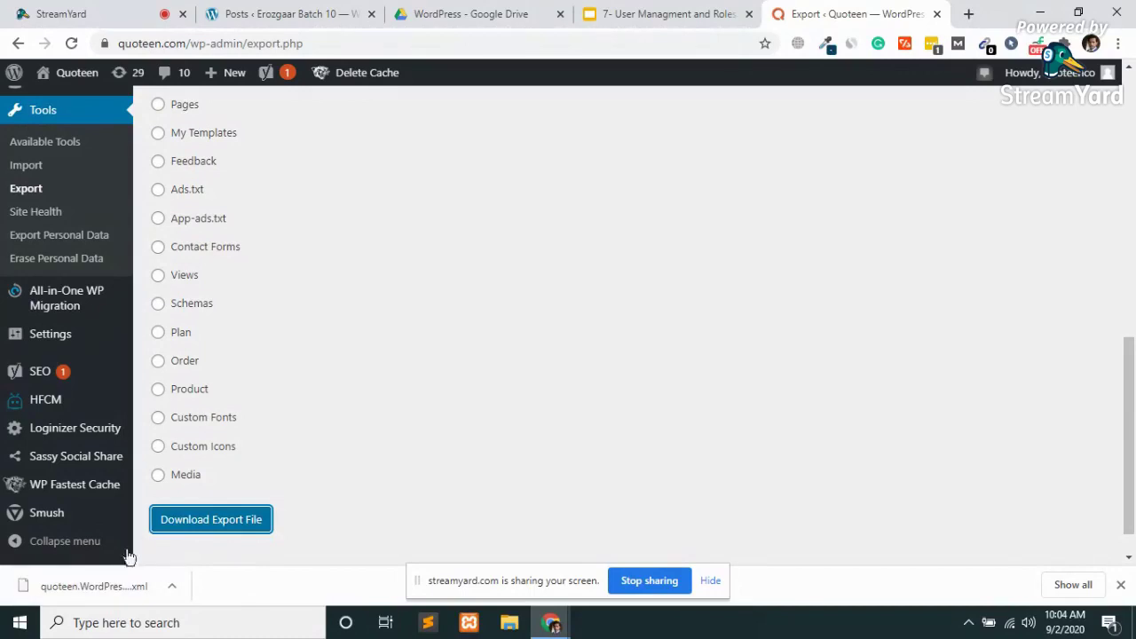
On Erozgaar Batch 10, install and launch the WordPress importer from Tools > Import
left_click(289, 13)
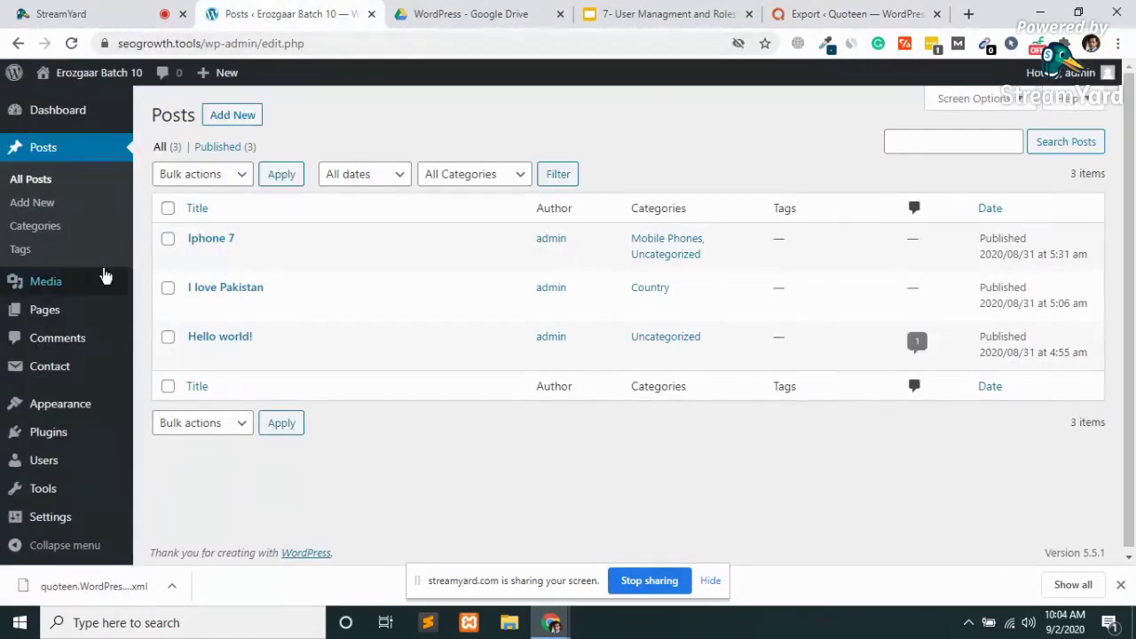
mouse_move(51, 459)
scroll(53, 460, "down", 1)
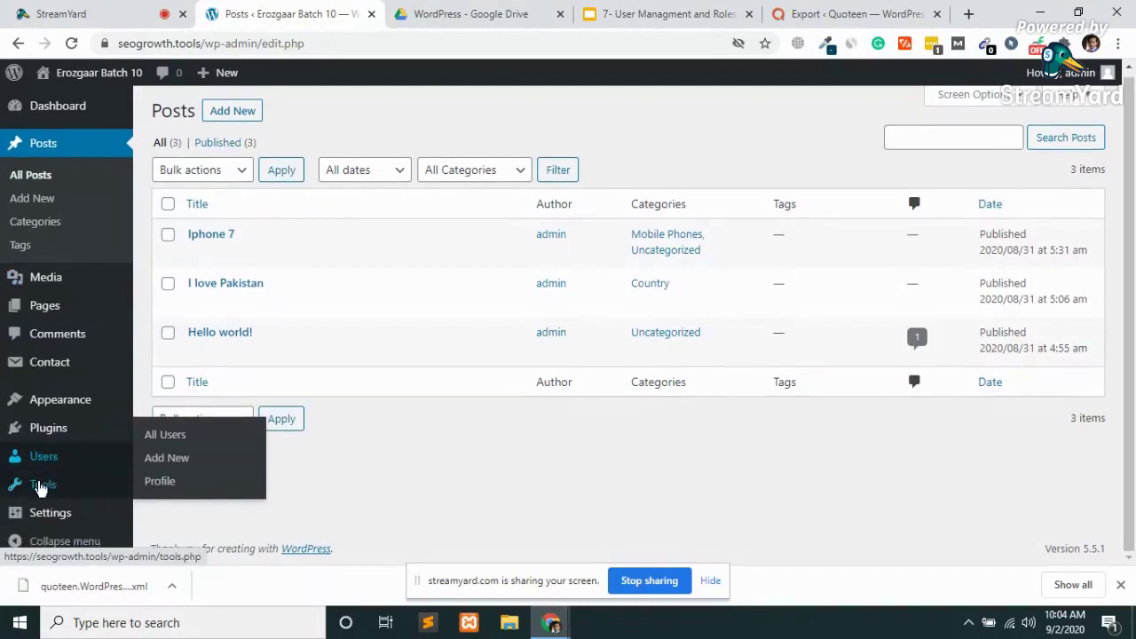
mouse_move(40, 484)
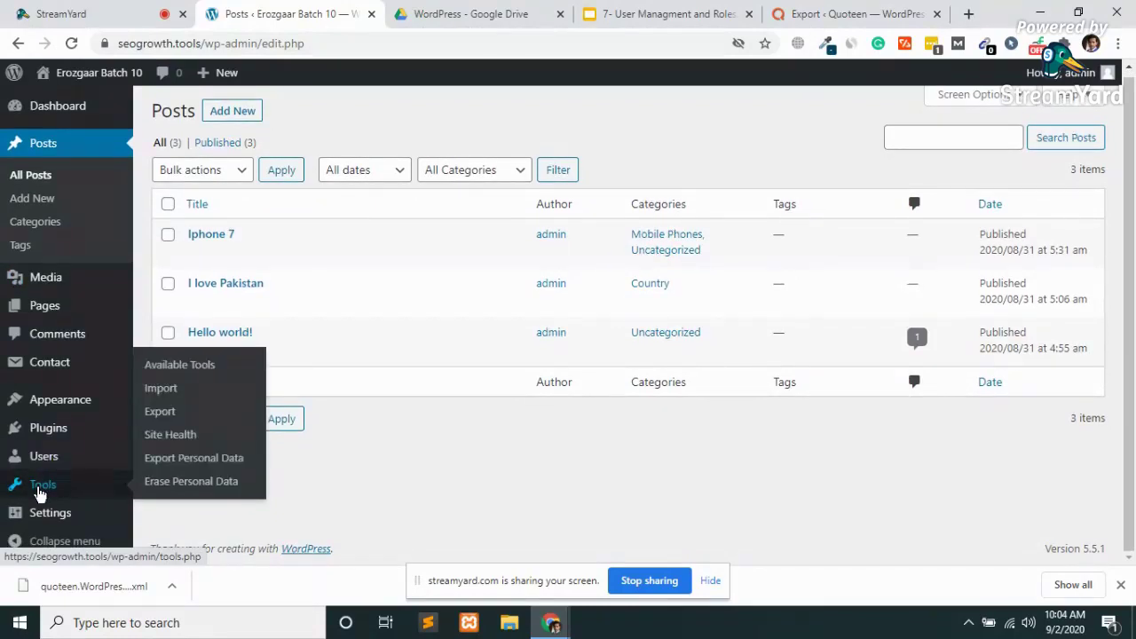
left_click(168, 400)
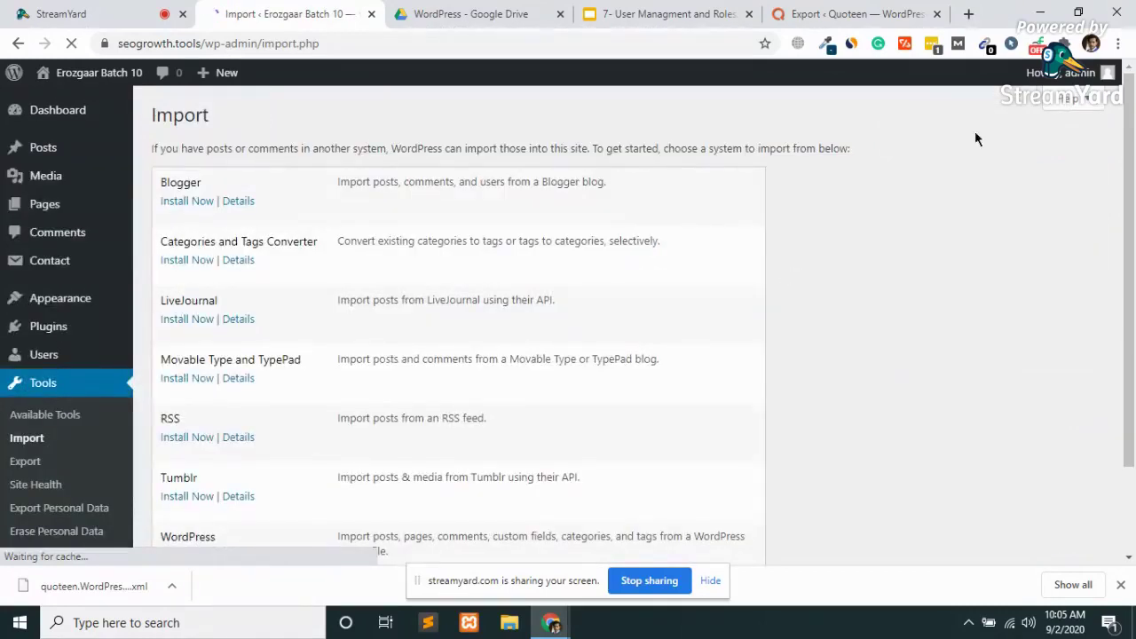
scroll(621, 324, "down", 2)
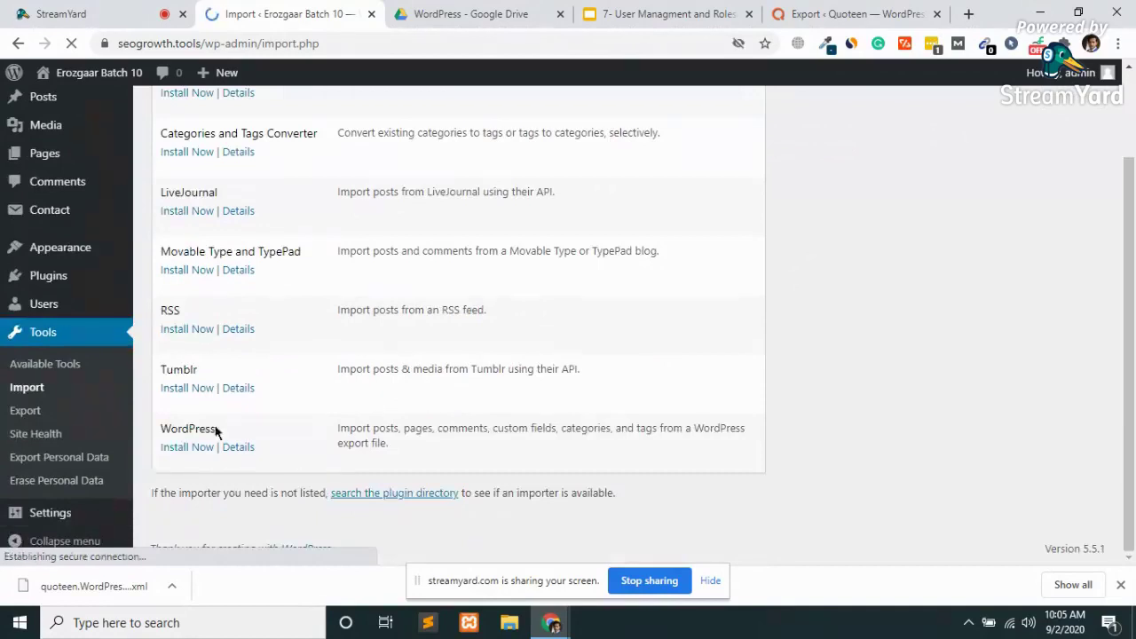
left_click(184, 448)
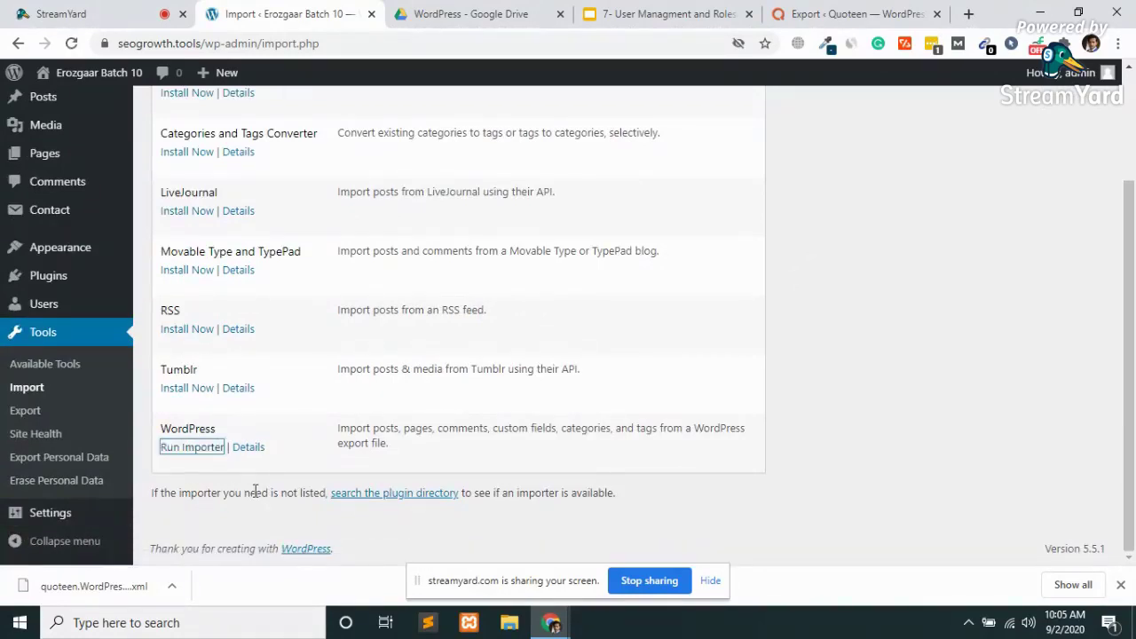
left_click(203, 455)
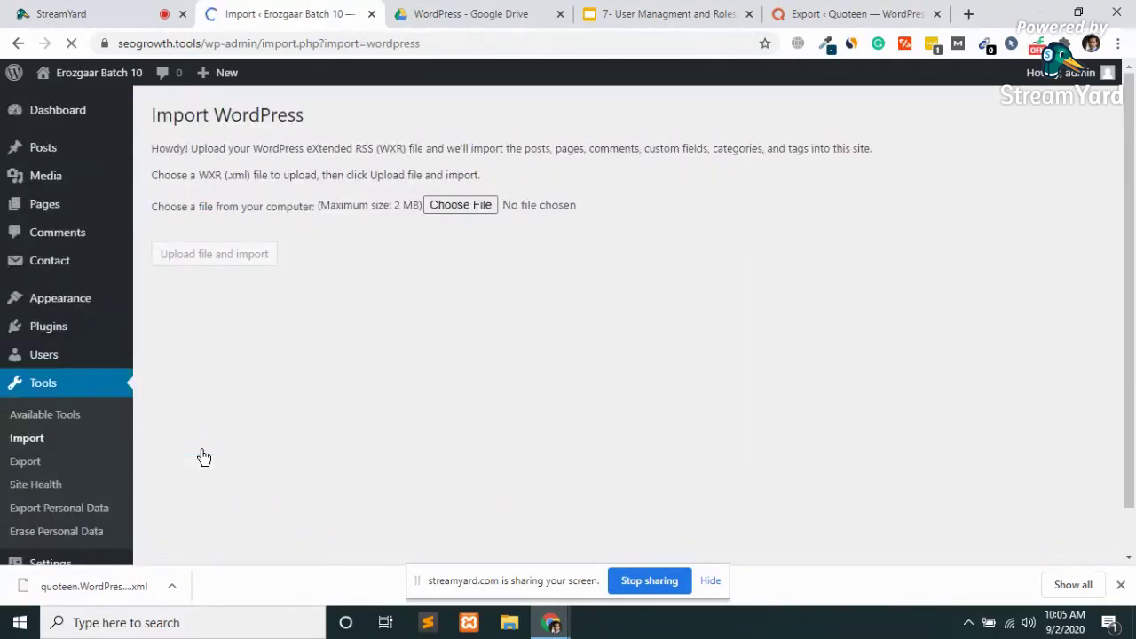
Upload the downloaded Quoteen XML export and submit the author settings to run the import
left_click(466, 207)
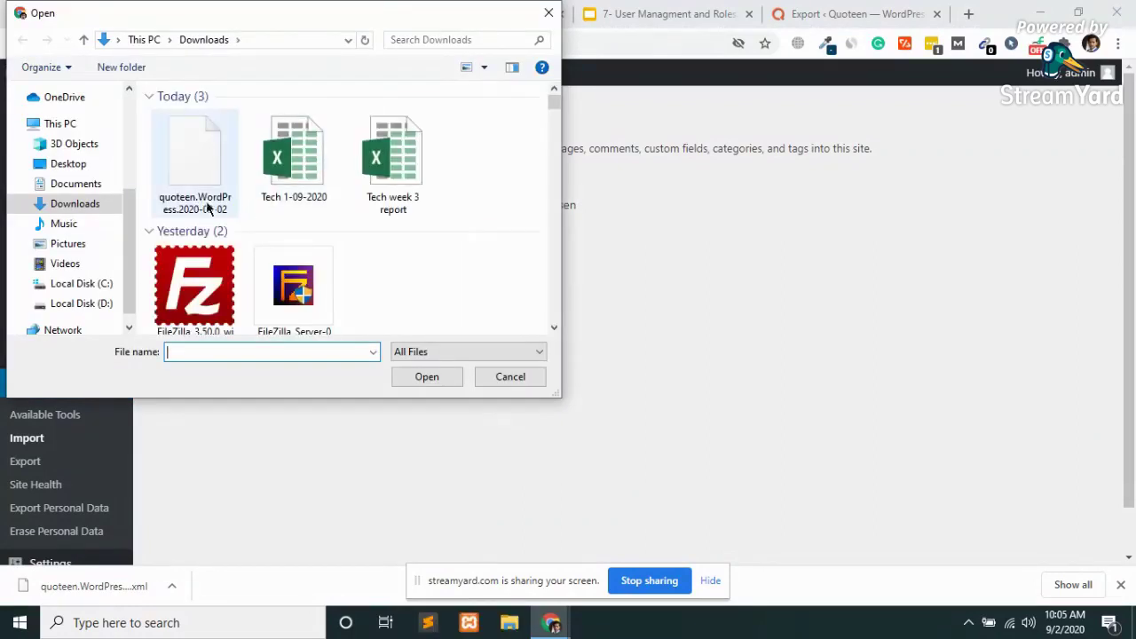
double_click(197, 171)
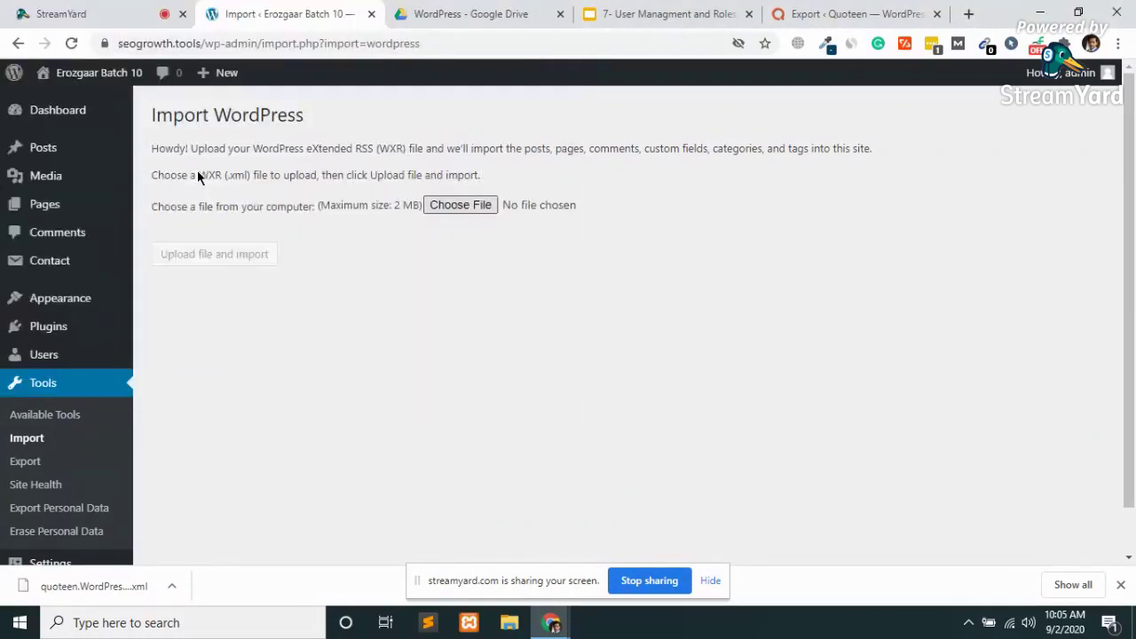
left_click(222, 263)
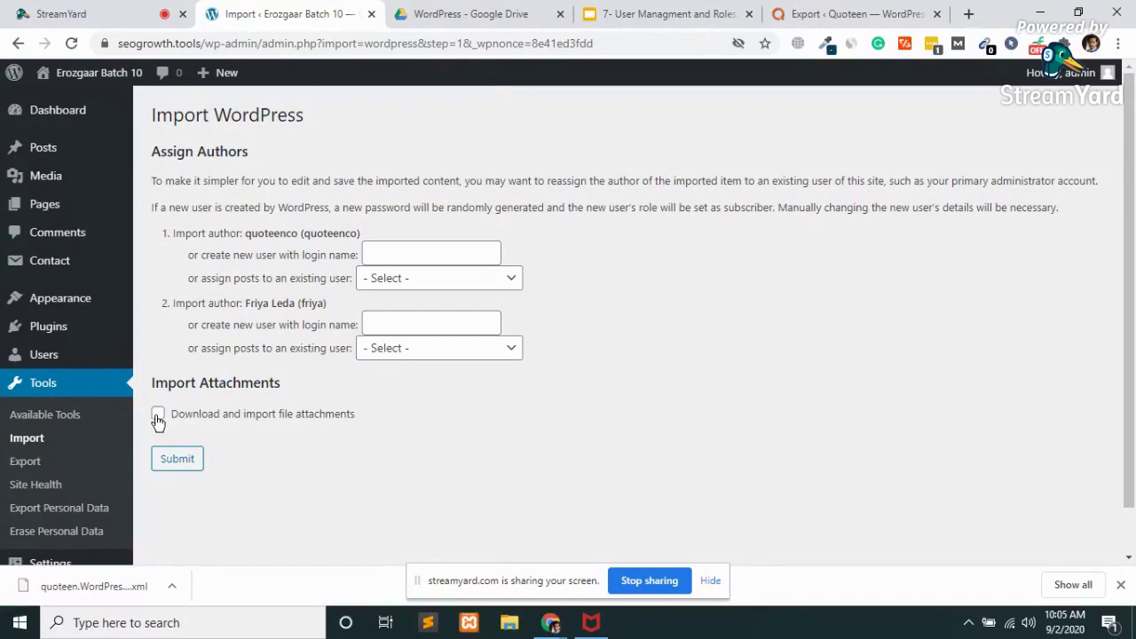
left_click(178, 477)
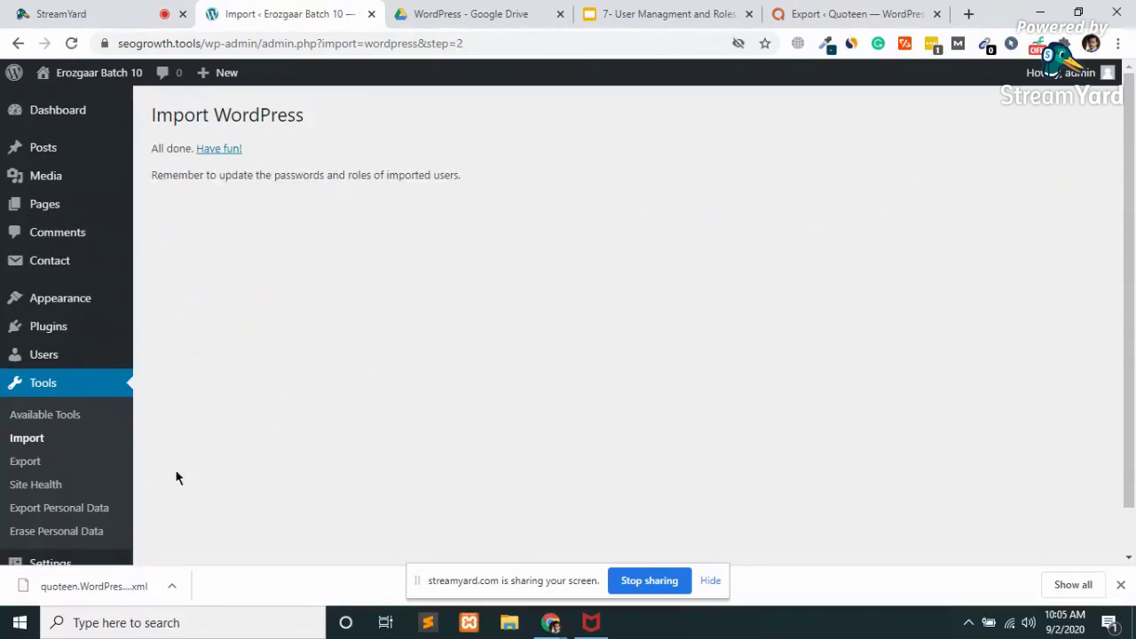
Scroll All Posts for the imported entries and view 'Top 100 Disney Quotes That Will Inspire You'
left_click(223, 151)
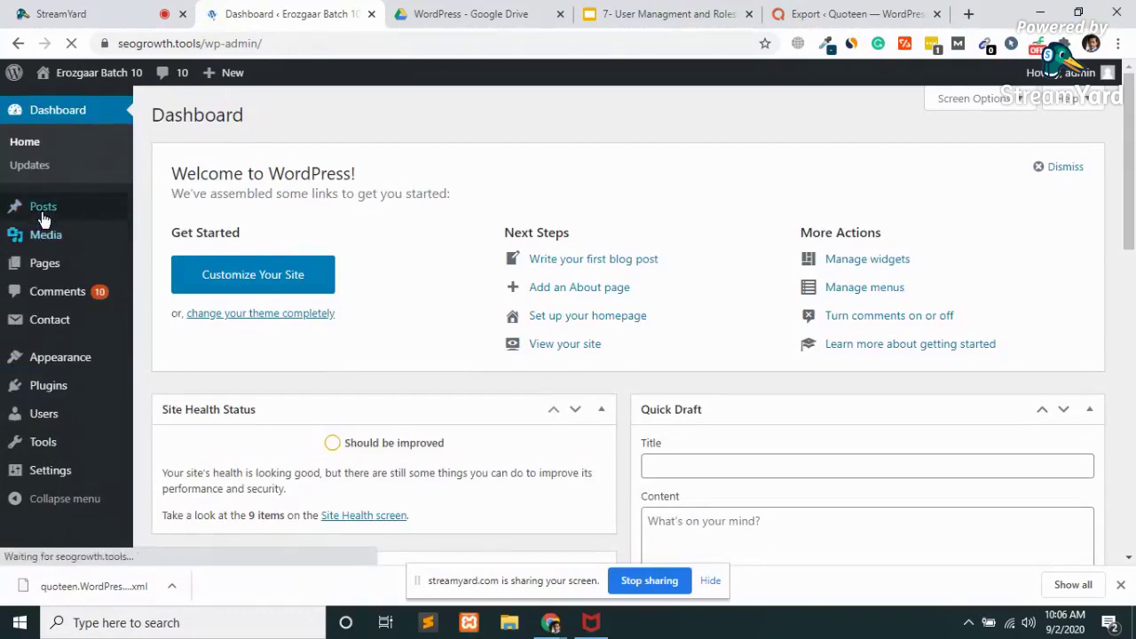
left_click(42, 209)
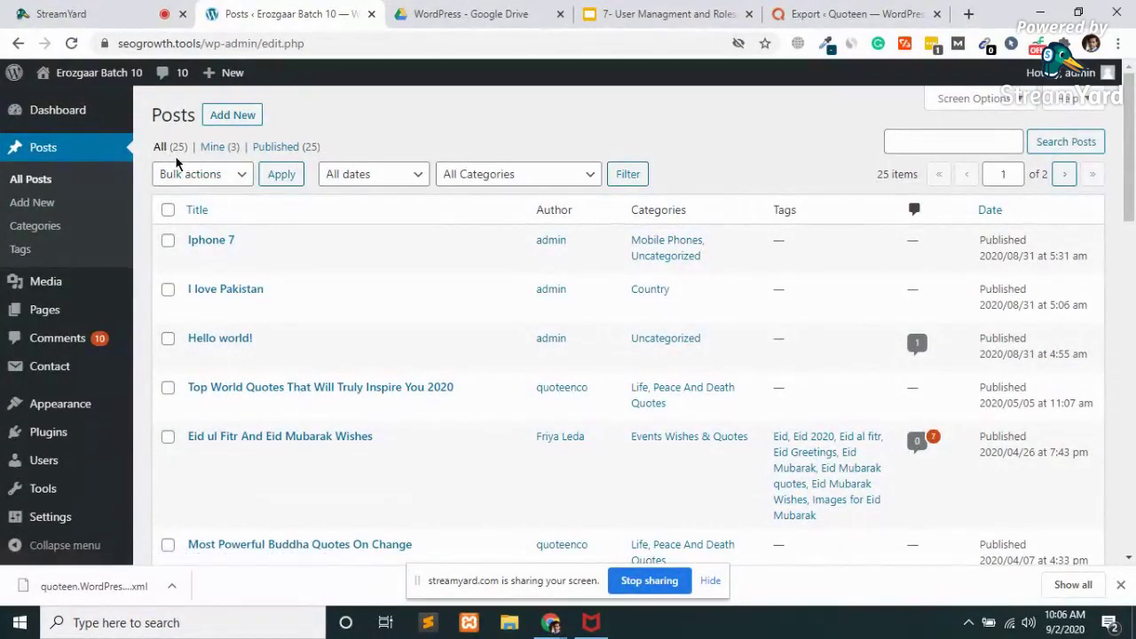
scroll(226, 295, "down", 4)
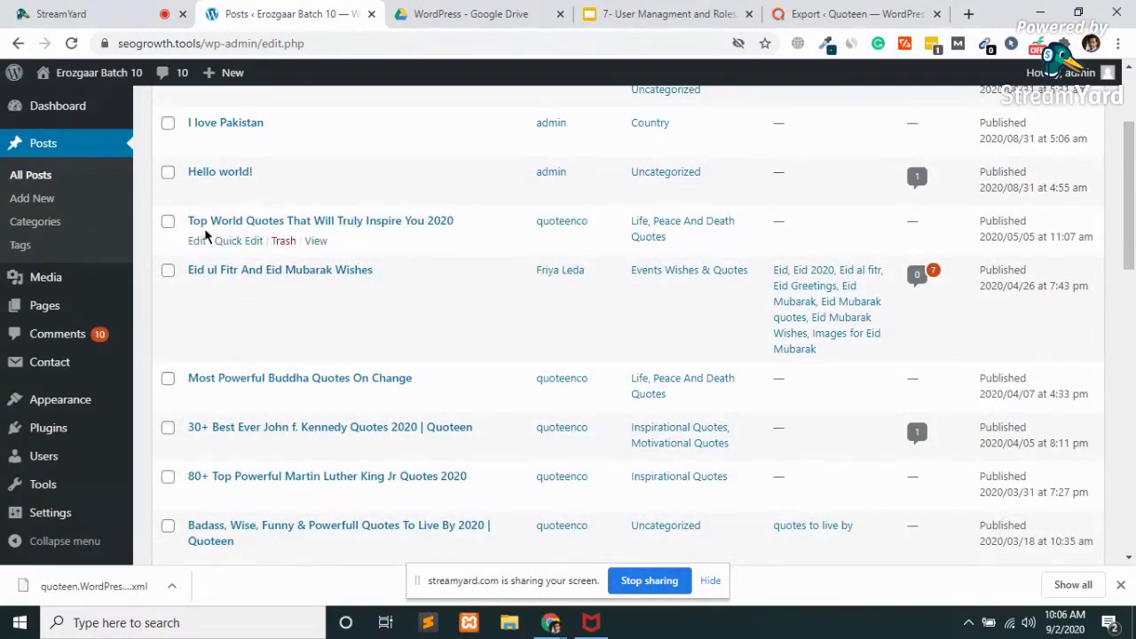
scroll(413, 292, "down", 4)
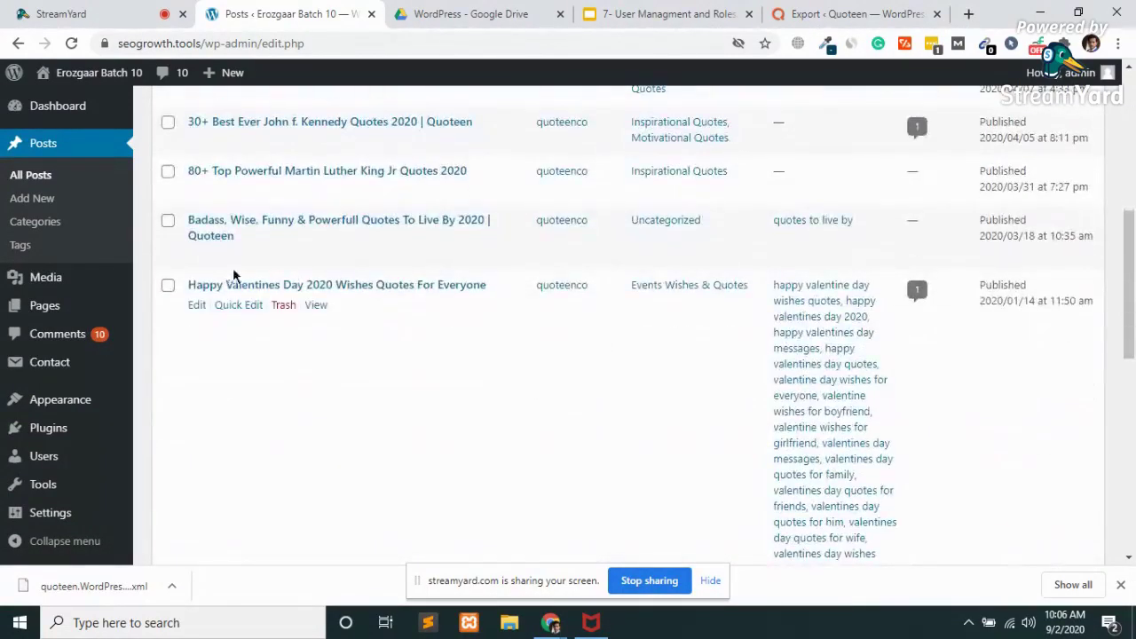
scroll(192, 306, "down", 2)
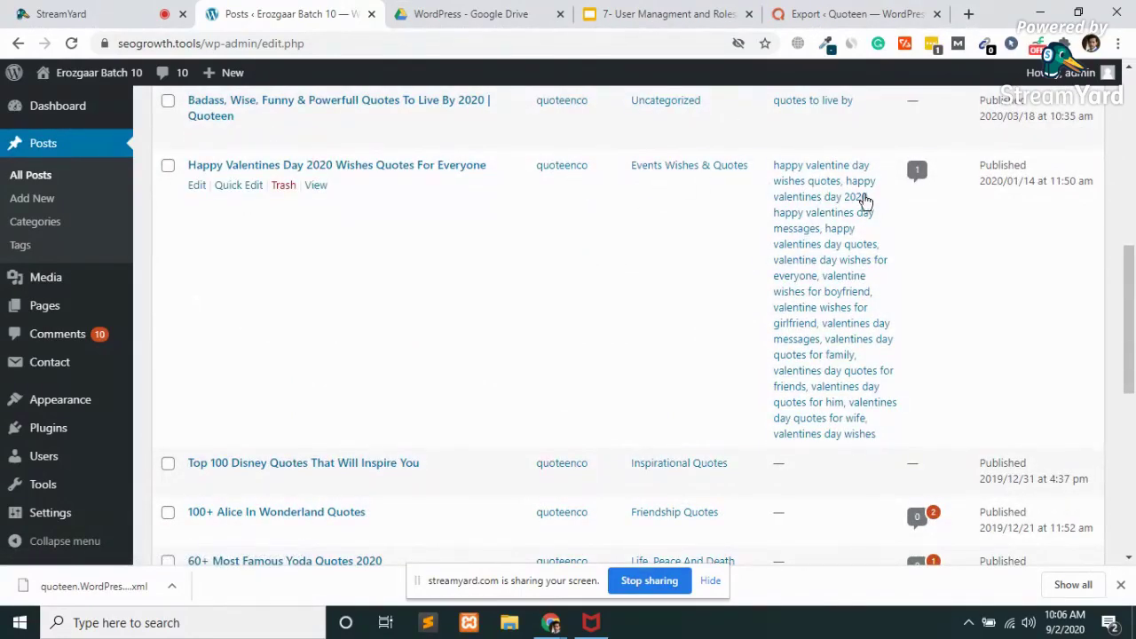
scroll(422, 394, "down", 2)
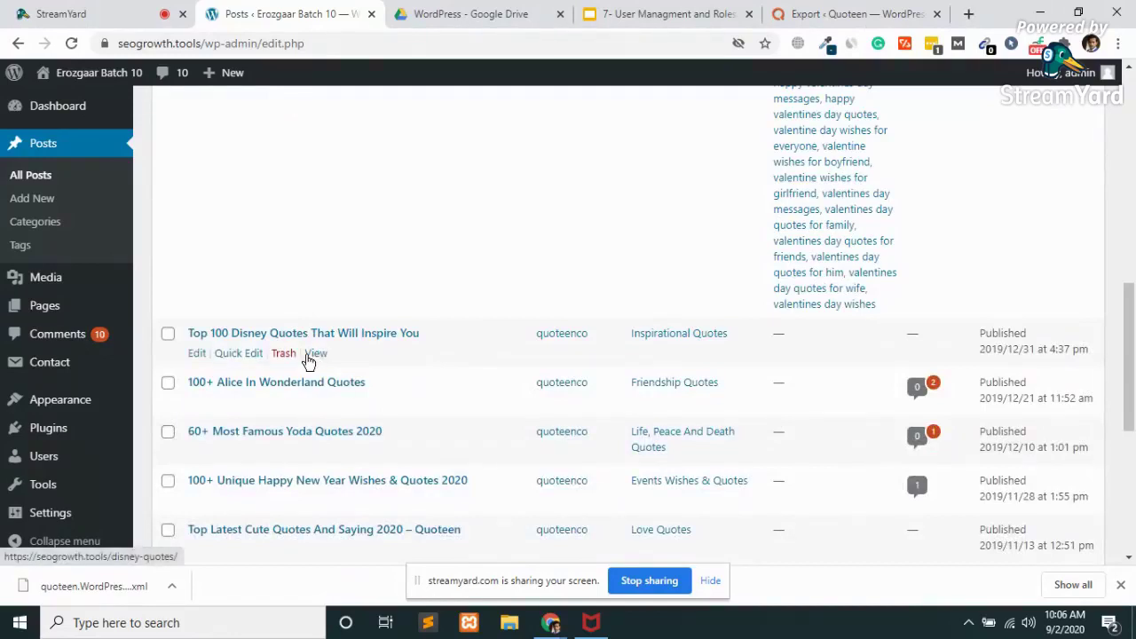
left_click(308, 360, "ctrl")
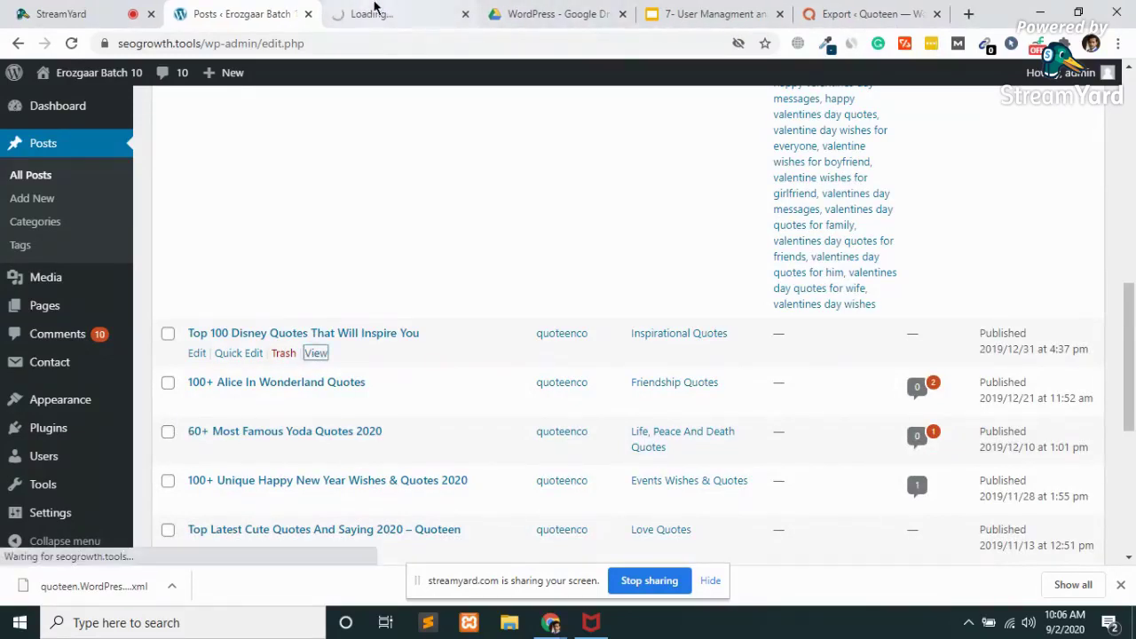
Start reading the opened Disney quotes post, briefly checking the Quoteen export tab
key("ctrl+Tab")
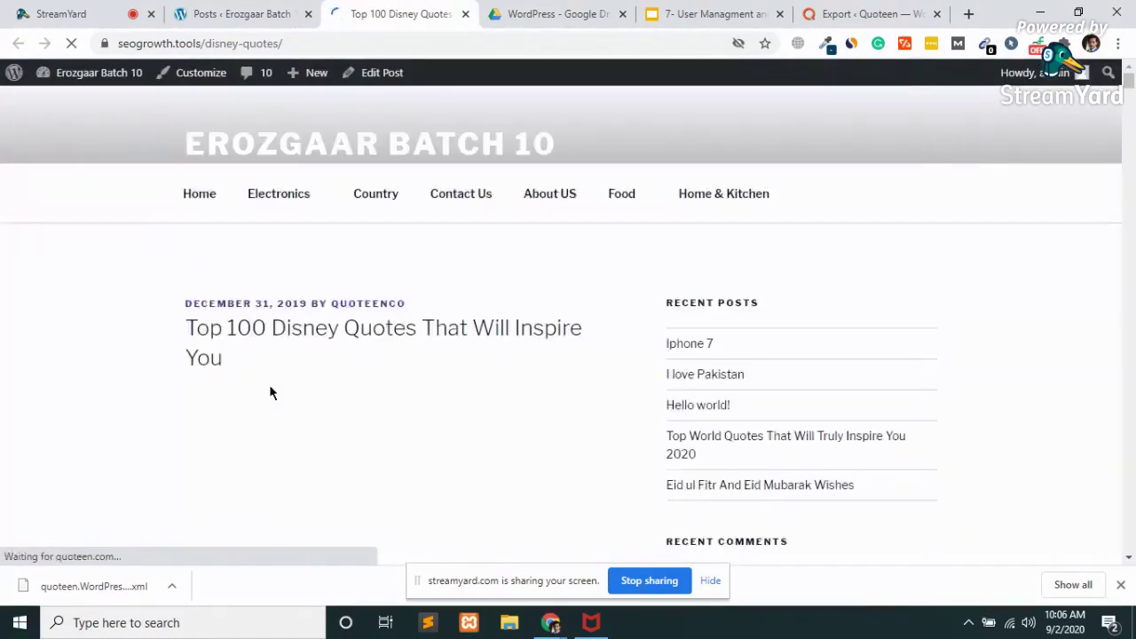
scroll(269, 387, "down", 5)
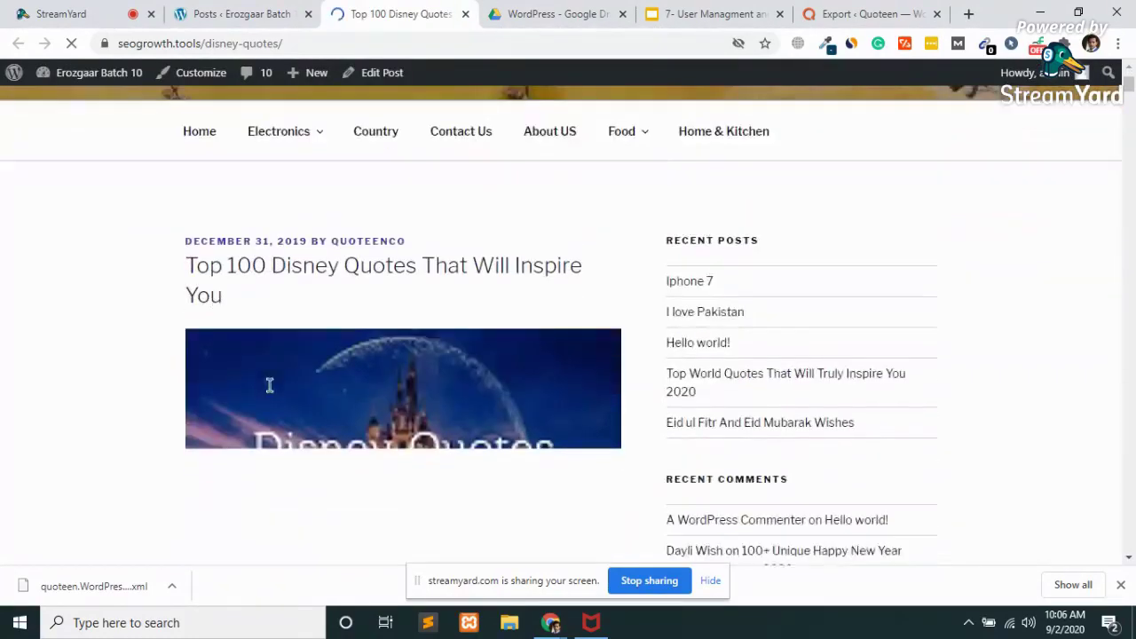
scroll(268, 385, "down", 1)
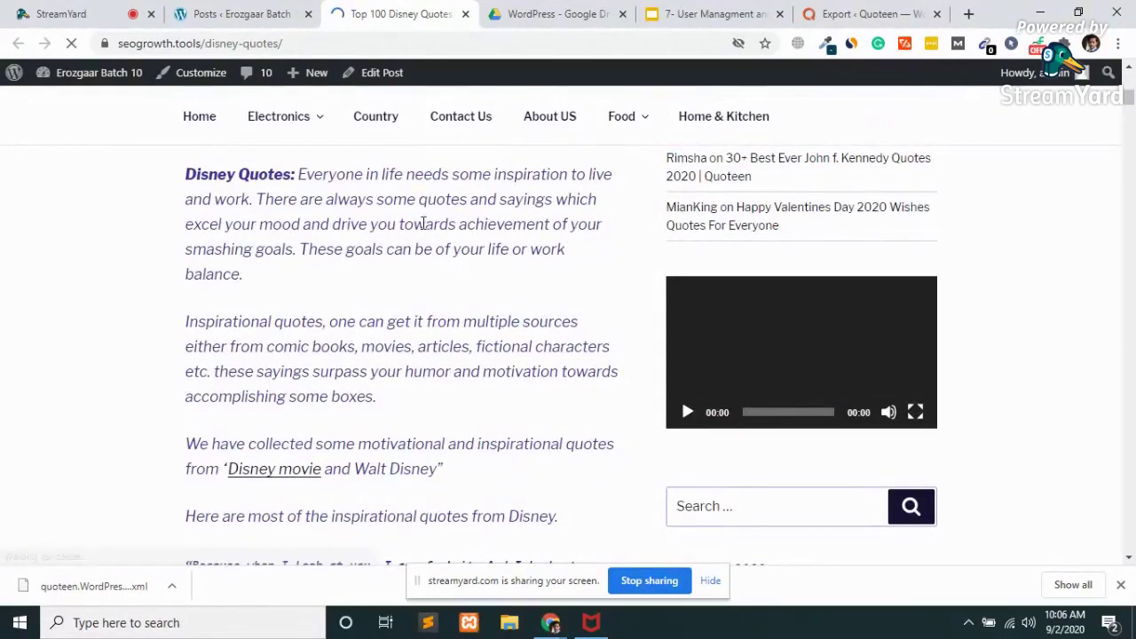
left_click(848, 11)
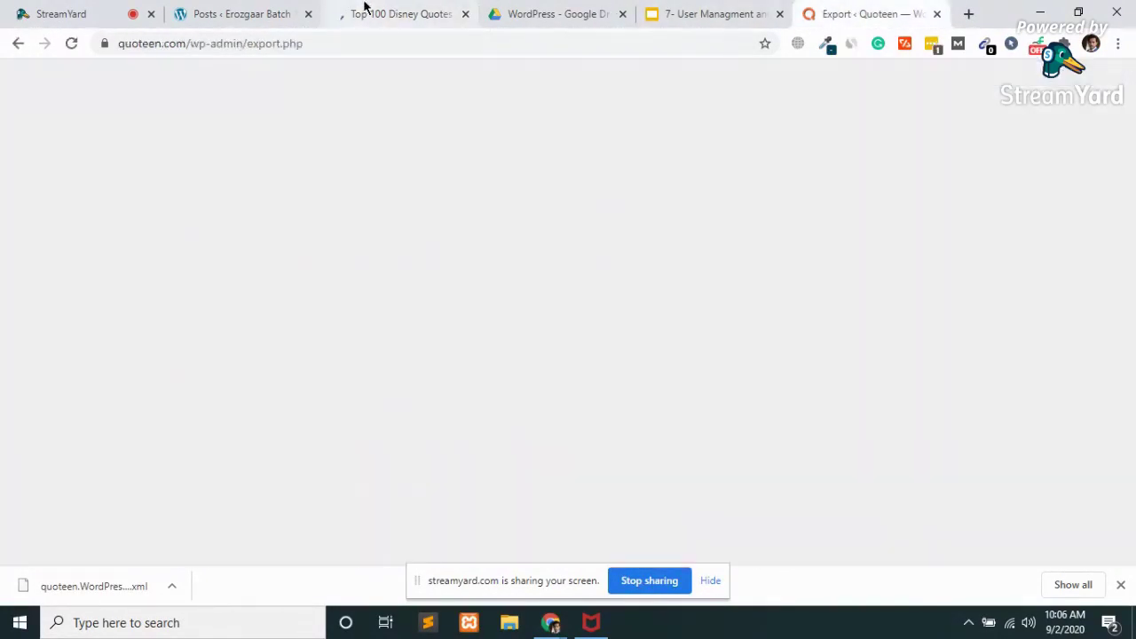
left_click(367, 10)
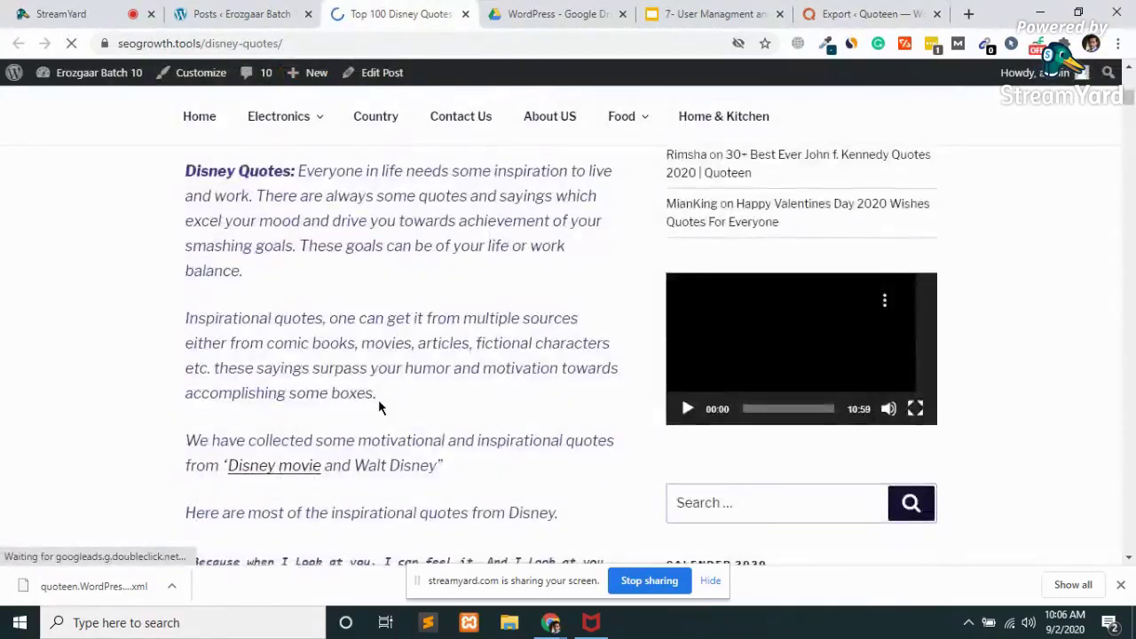
Scroll through the rest of the Disney quotes post, confirming its images, and close its tab
scroll(378, 406, "down", 5)
scroll(379, 407, "down", 4)
scroll(378, 406, "down", 5)
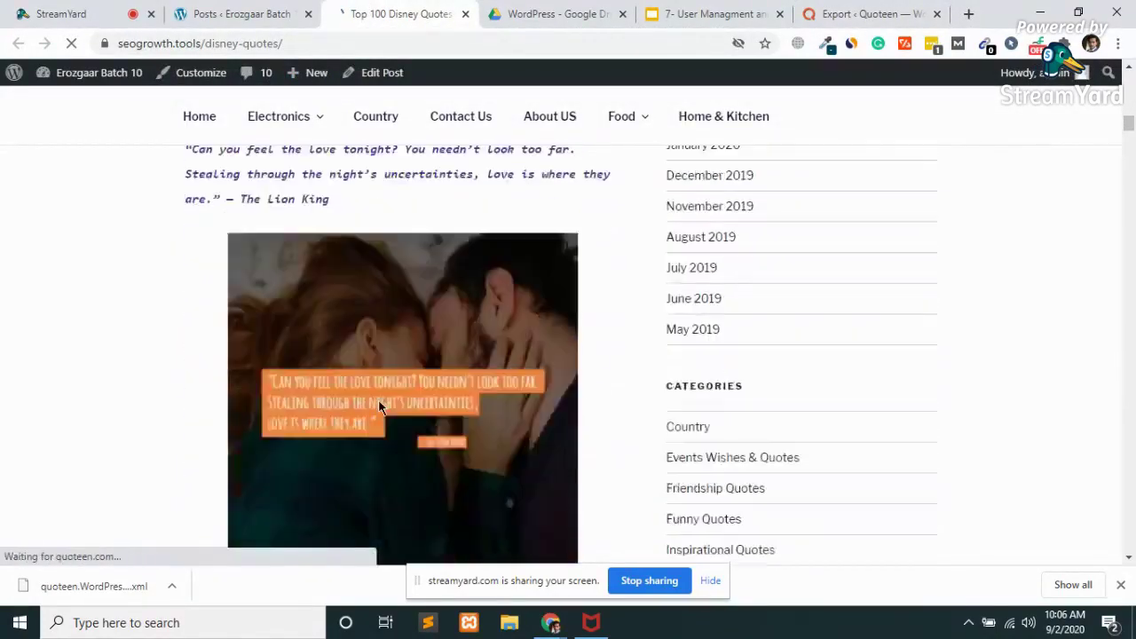
scroll(378, 407, "down", 5)
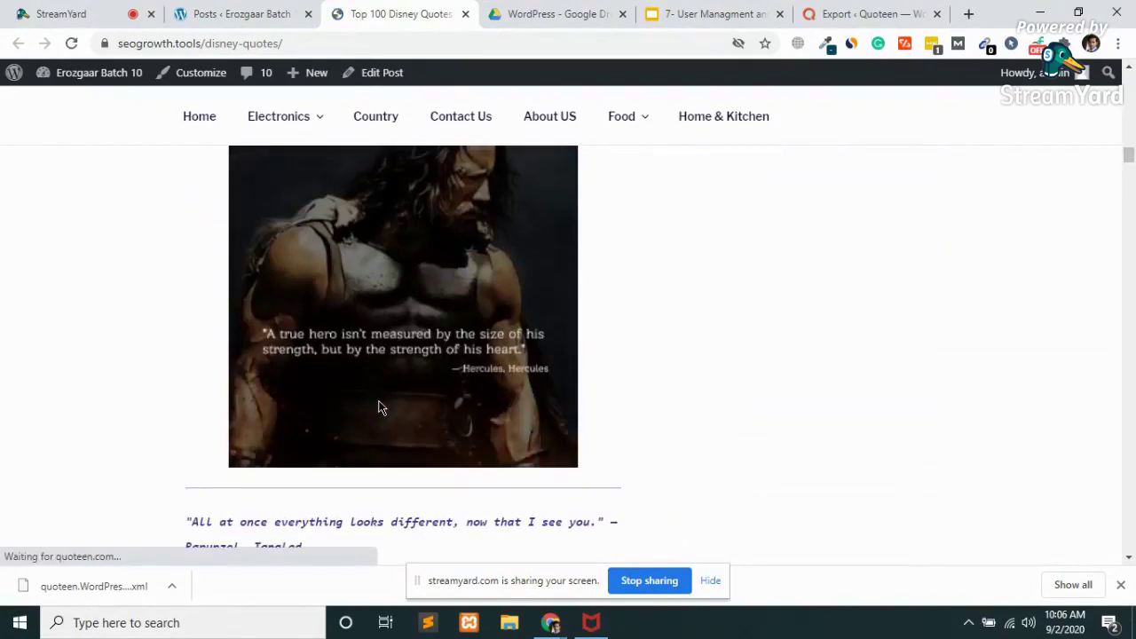
scroll(378, 406, "down", 12)
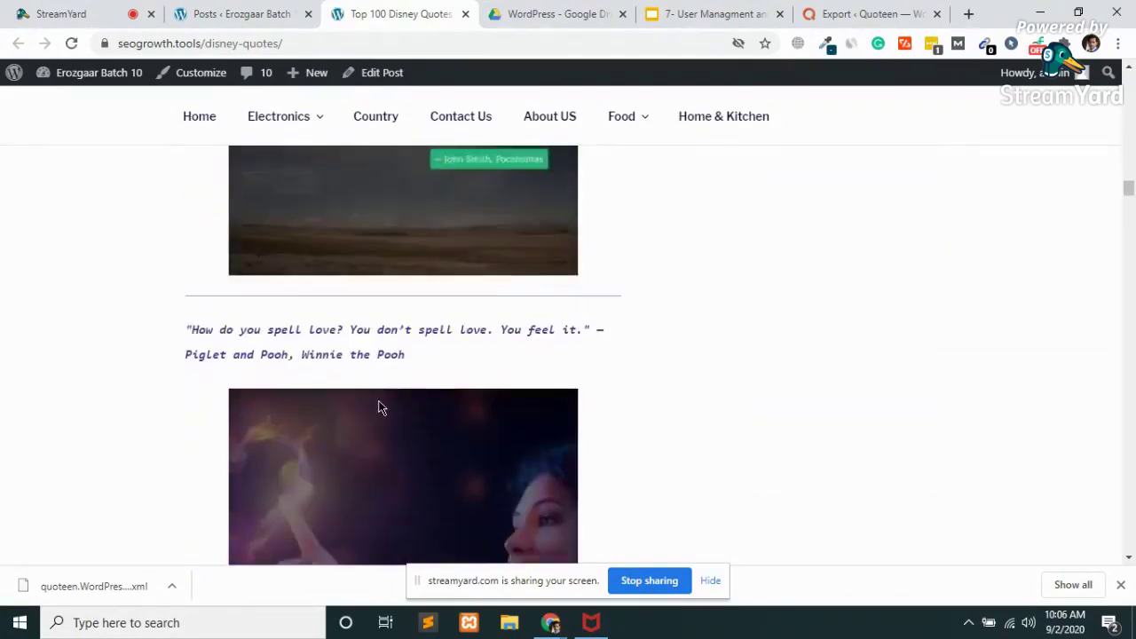
scroll(378, 406, "down", 14)
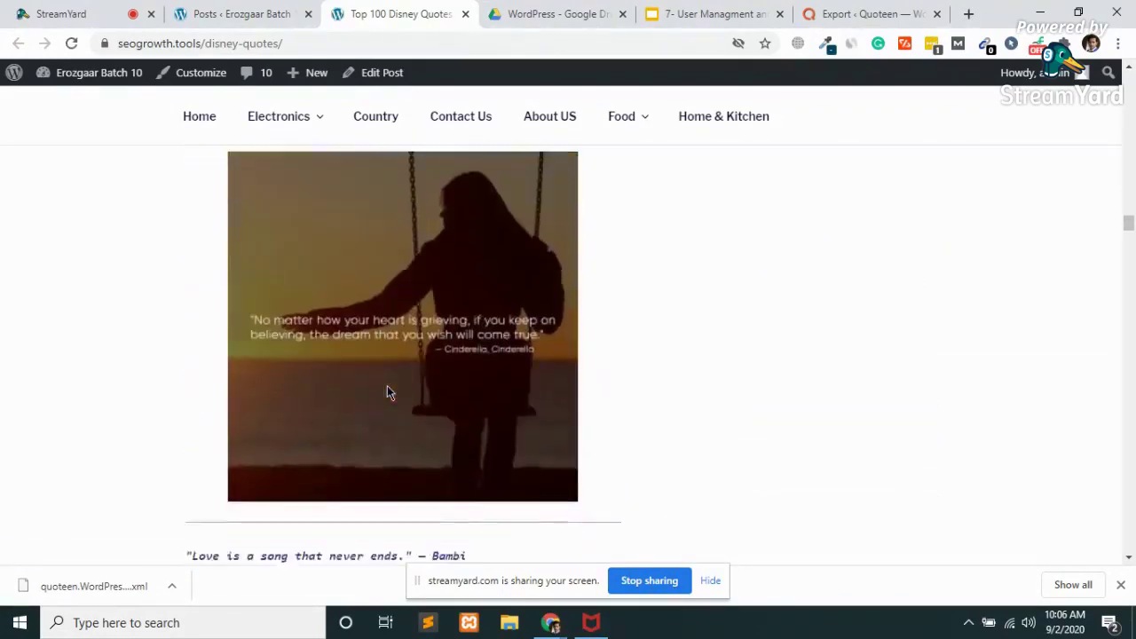
scroll(387, 391, "down", 15)
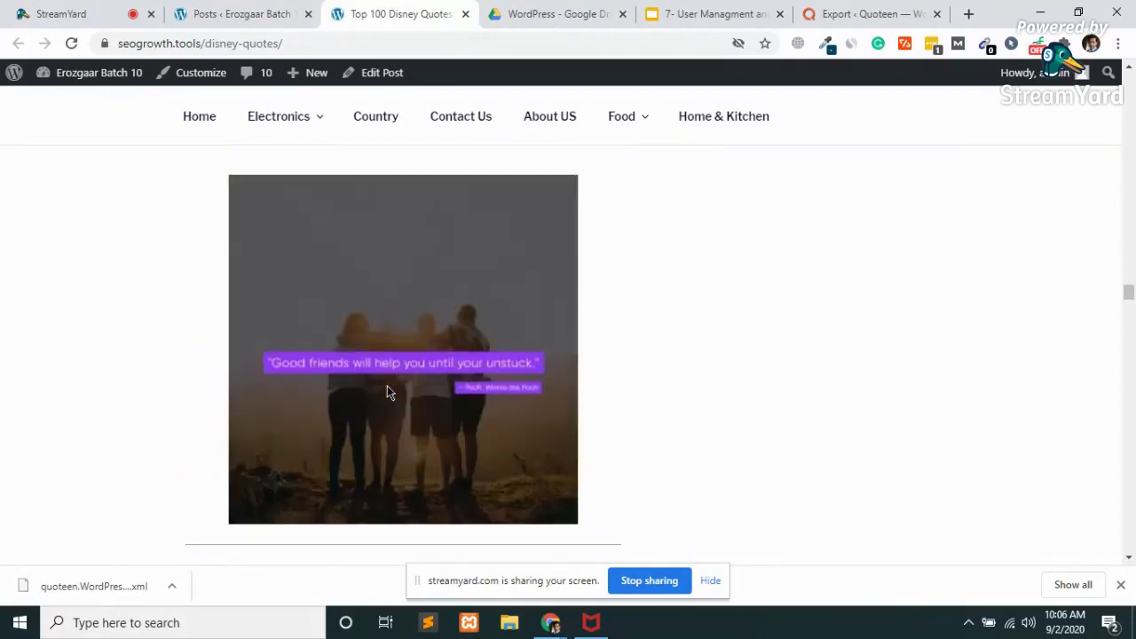
scroll(387, 392, "down", 5)
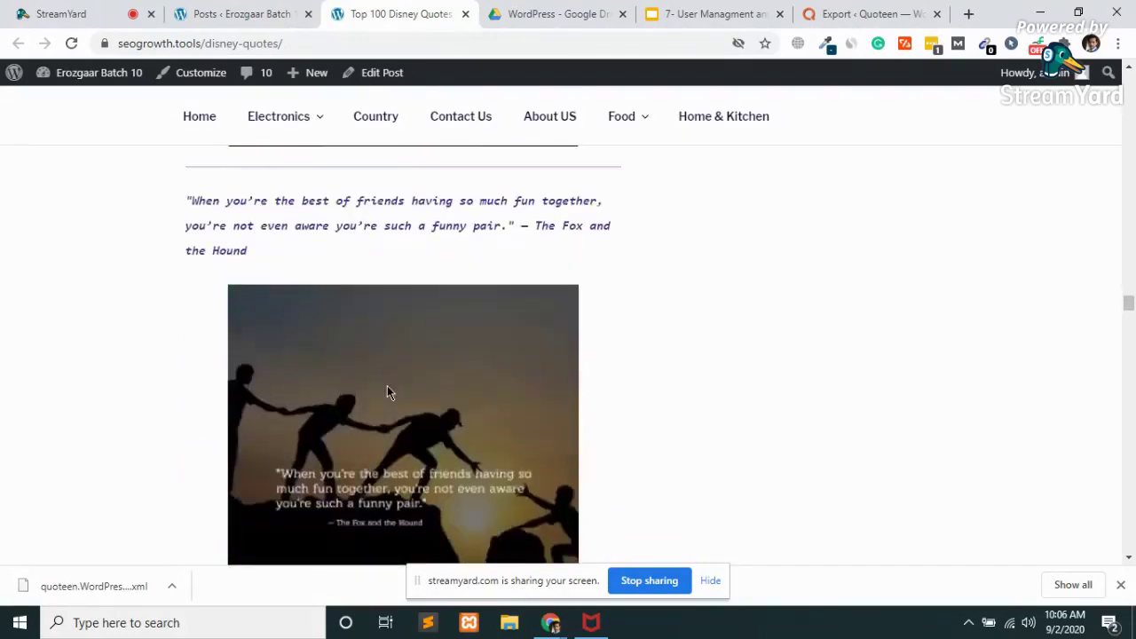
scroll(387, 392, "down", 8)
scroll(387, 392, "down", 20)
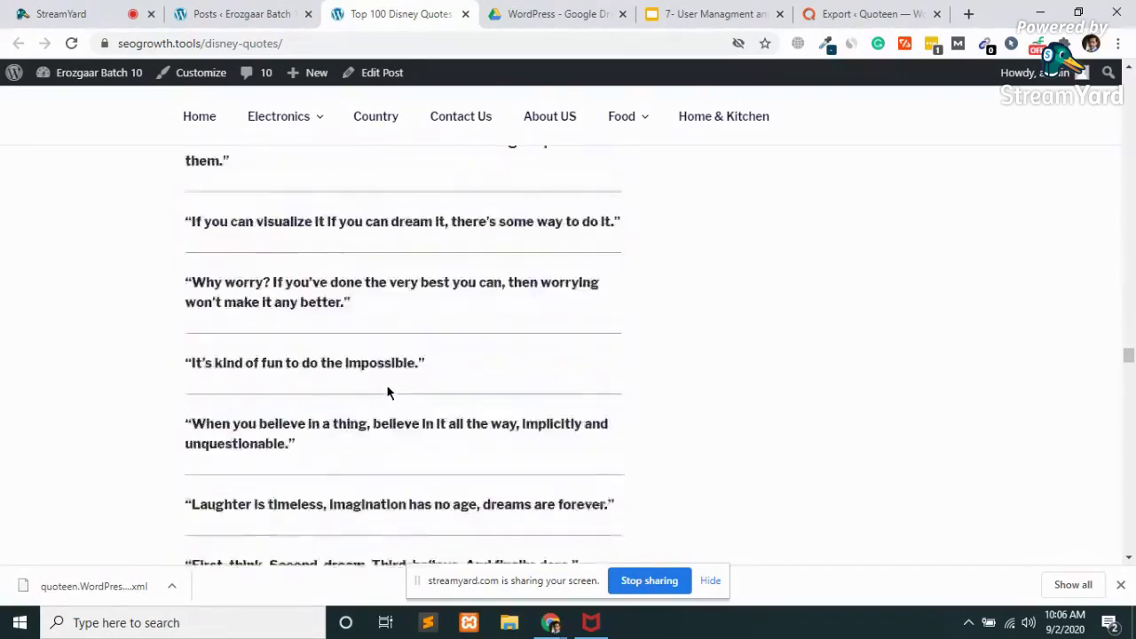
scroll(387, 392, "down", 15)
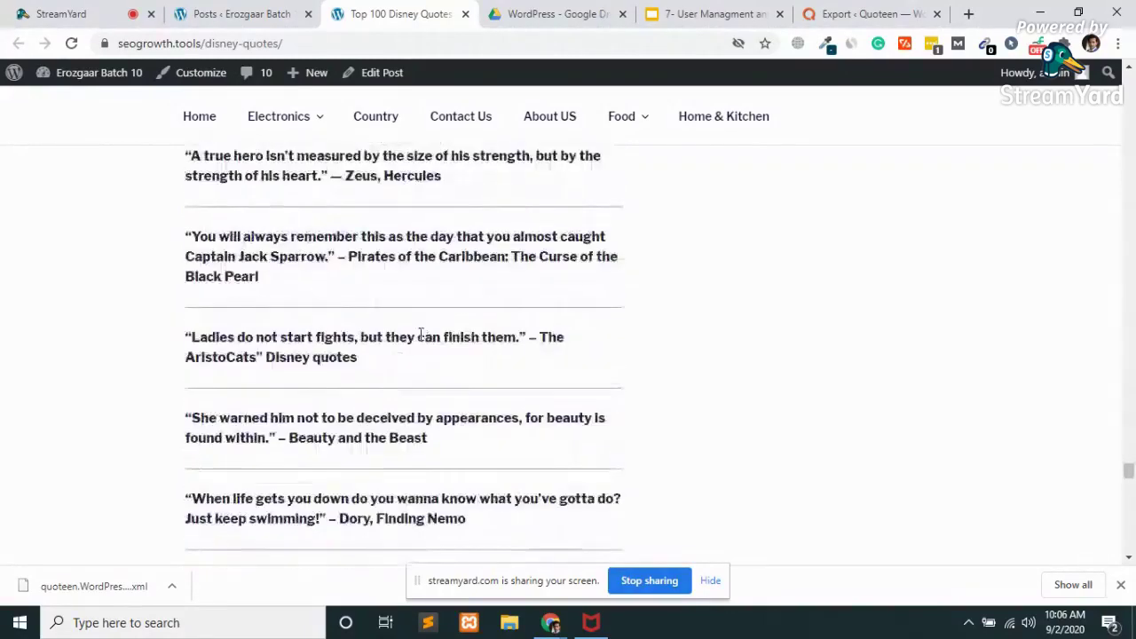
left_click(465, 14)
left_click(276, 7)
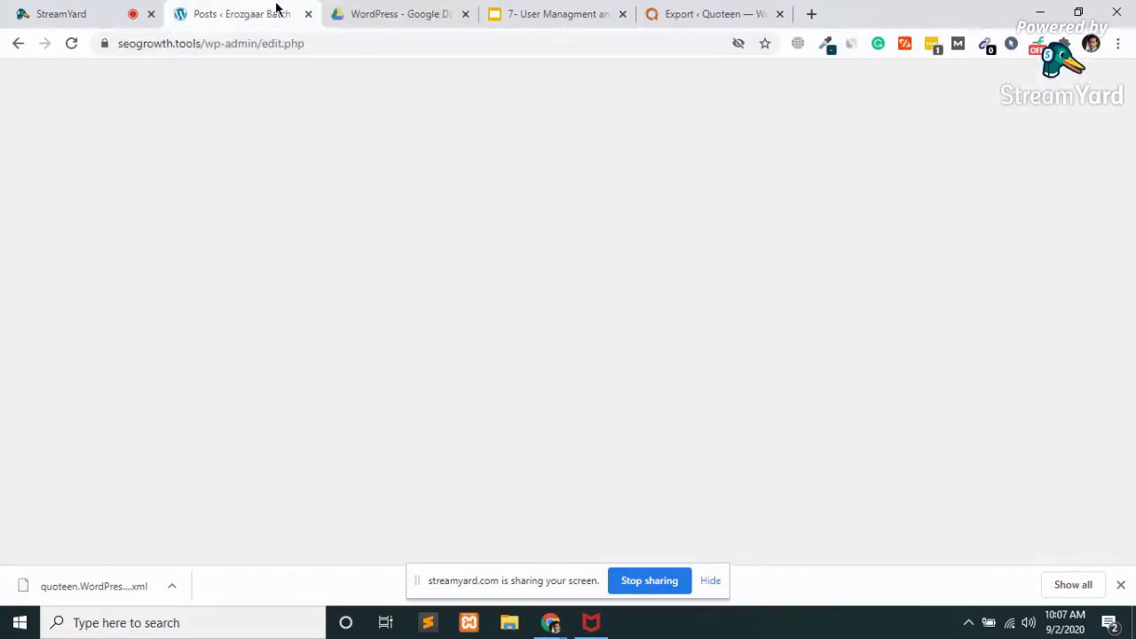
scroll(310, 458, "down", 5)
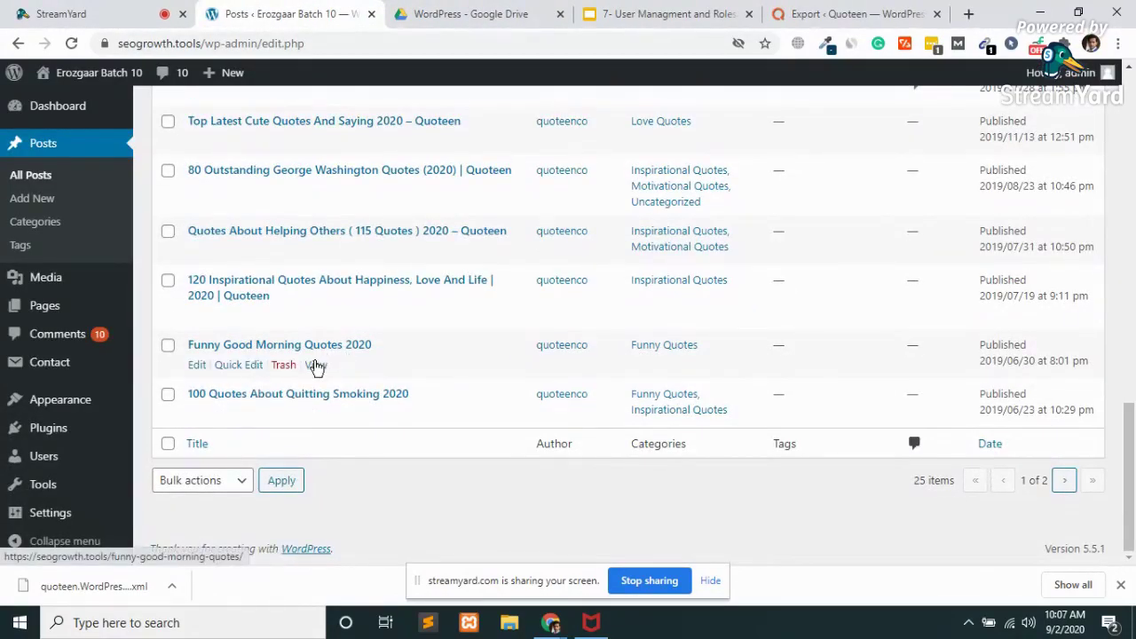
middle_click(317, 366)
left_click(378, 13)
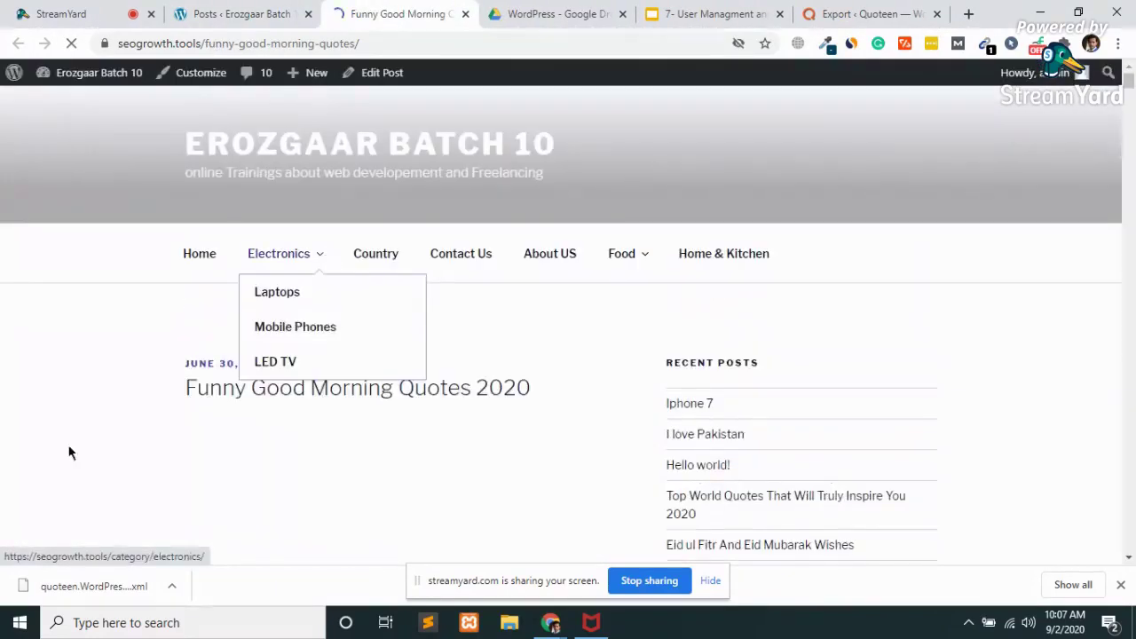
scroll(104, 402, "down", 3)
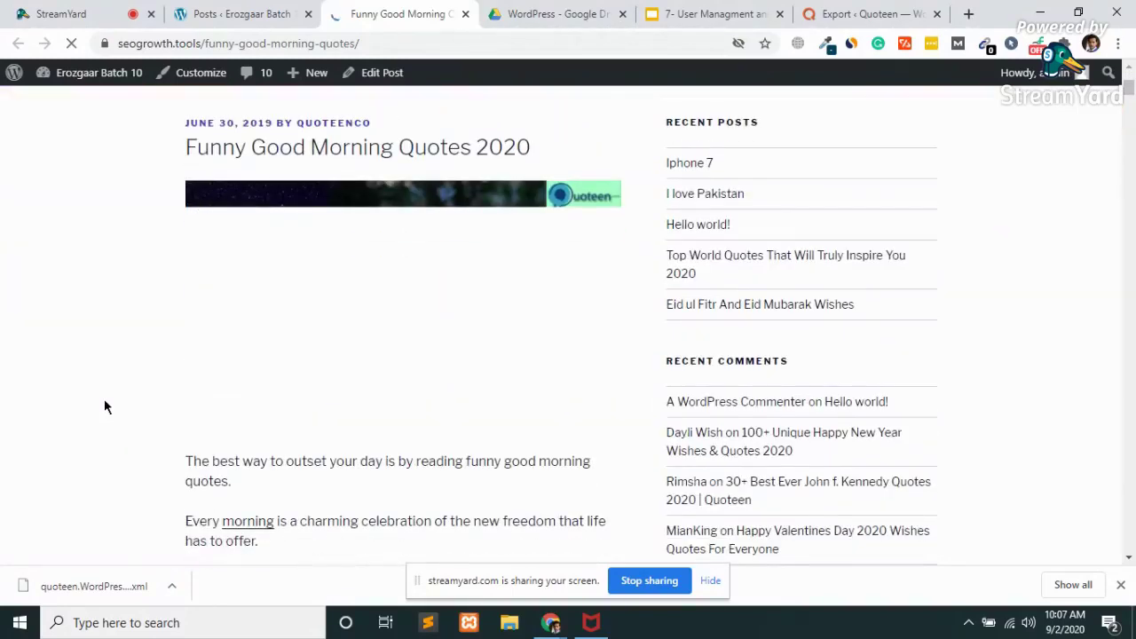
scroll(104, 406, "down", 5)
scroll(104, 405, "down", 6)
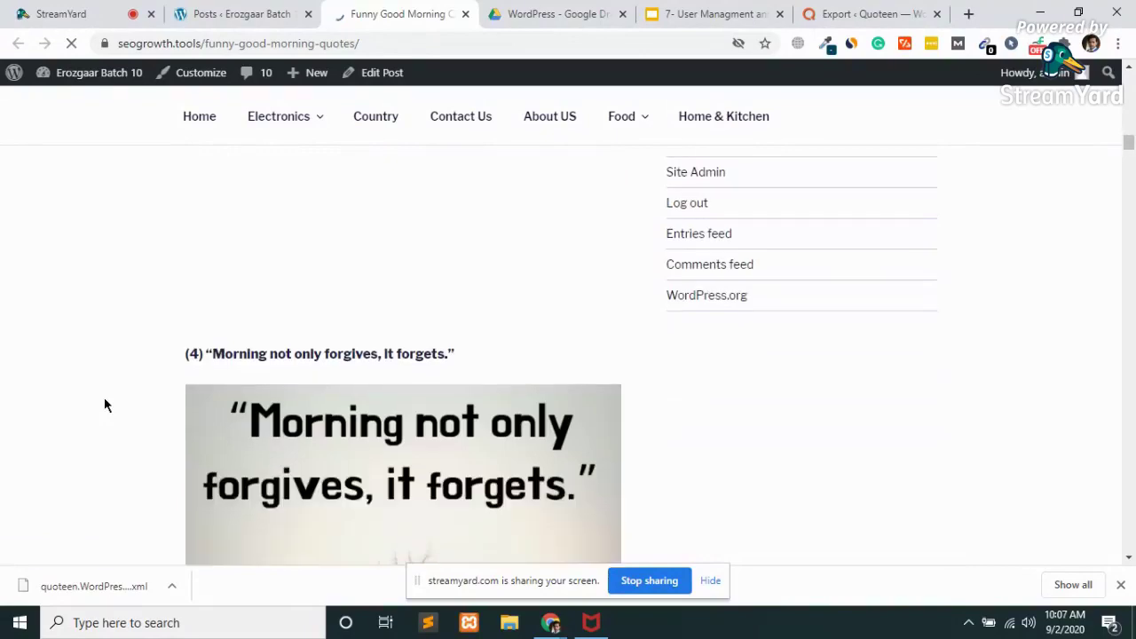
scroll(103, 405, "down", 2)
scroll(103, 405, "down", 12)
scroll(104, 405, "down", 6)
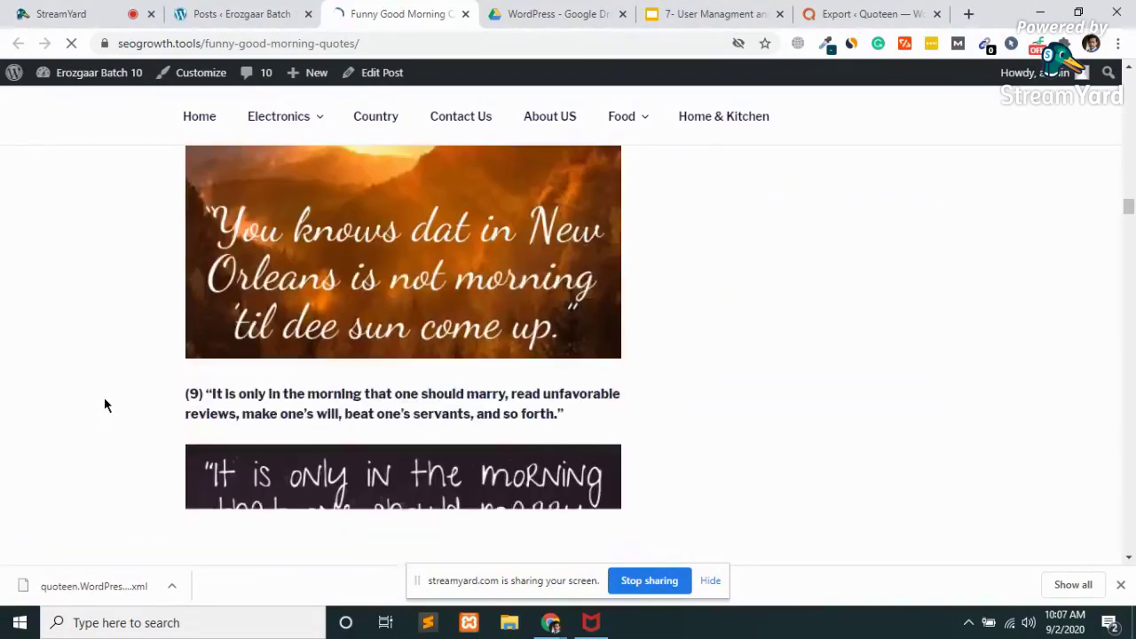
scroll(104, 405, "down", 7)
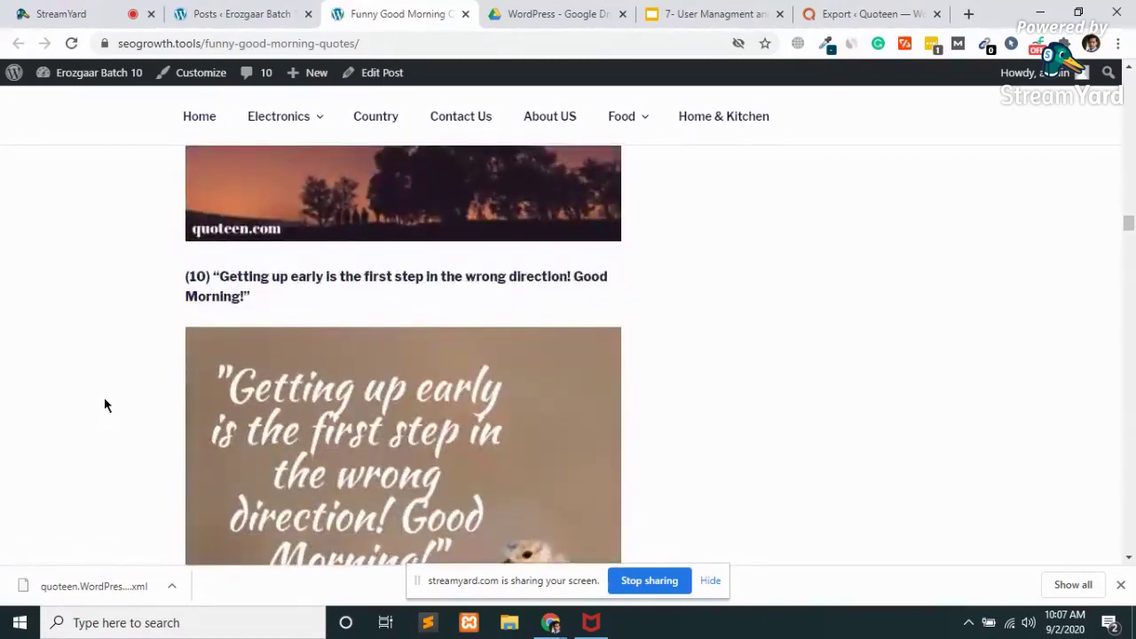
scroll(104, 405, "down", 7)
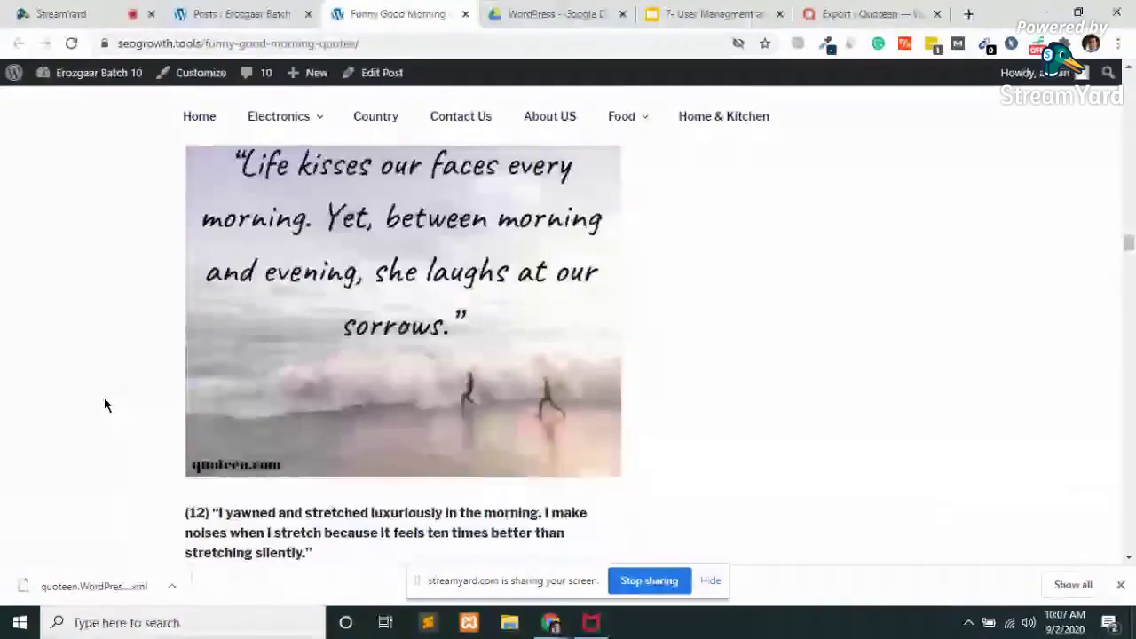
scroll(104, 405, "down", 15)
scroll(106, 397, "down", 15)
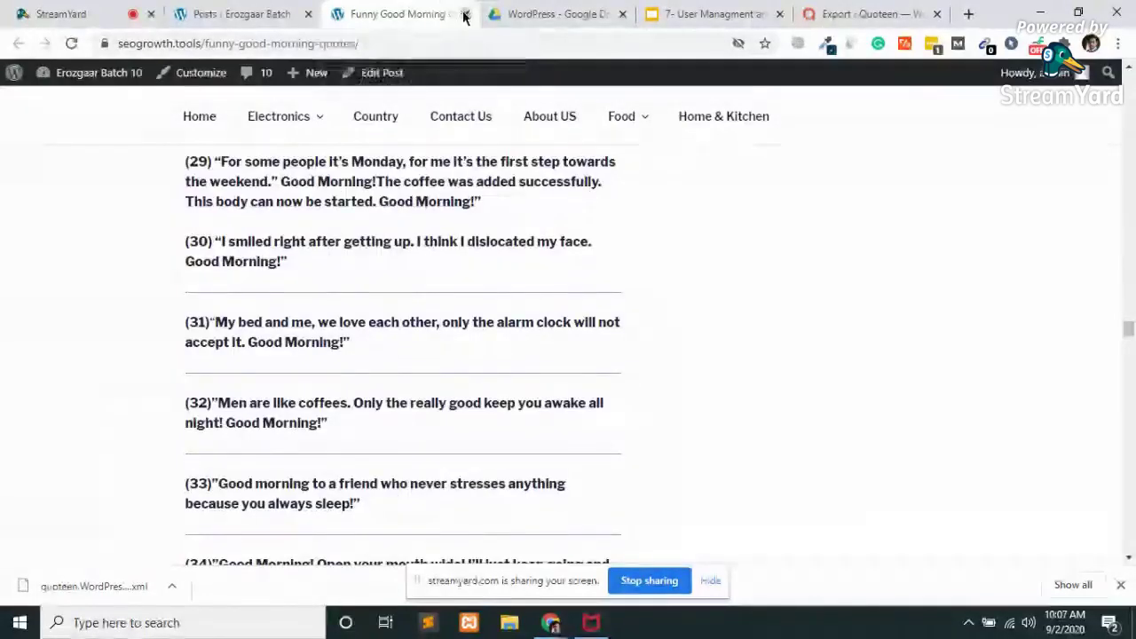
left_click(465, 15)
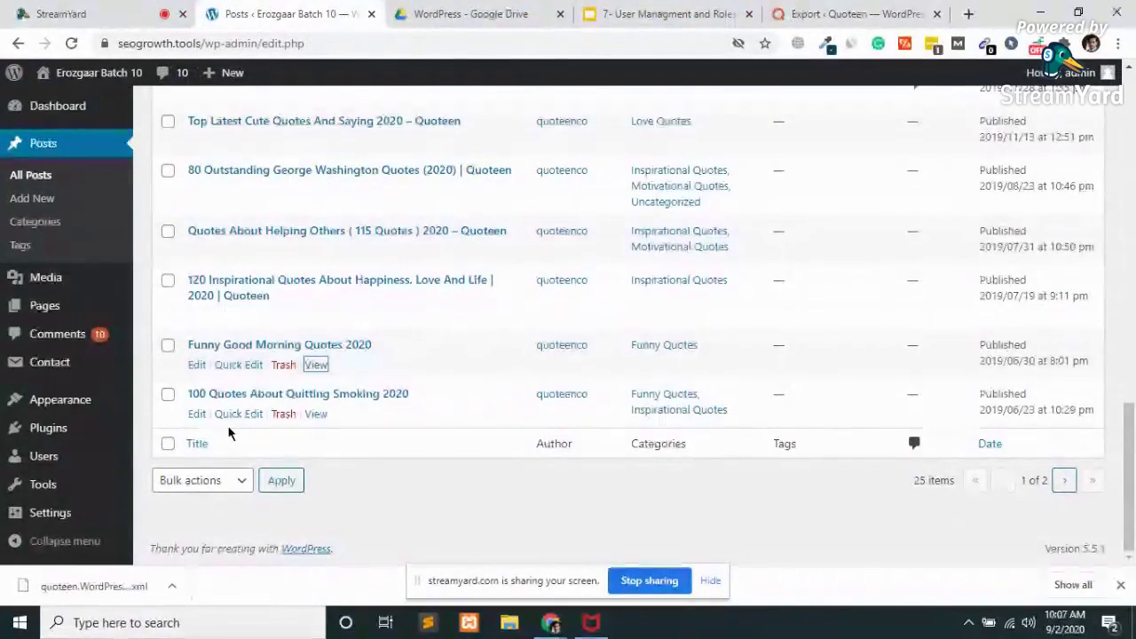
Trash all posts on the page except Iphone 7, I love Pakistan and Hello world
scroll(228, 433, "up", 10)
scroll(229, 433, "up", 10)
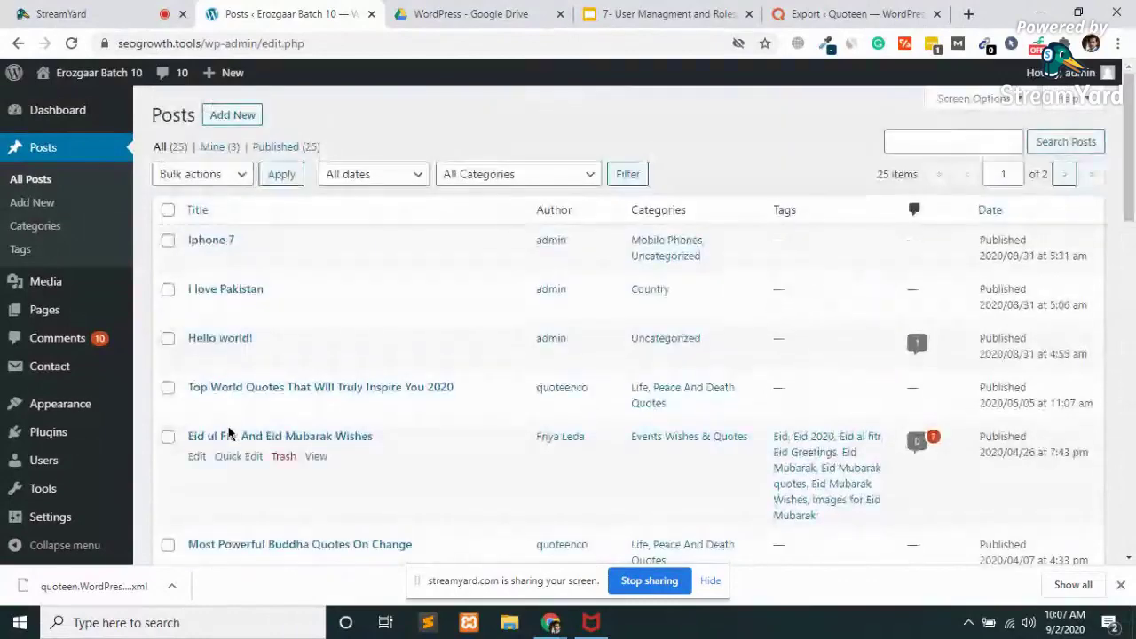
left_click(167, 211)
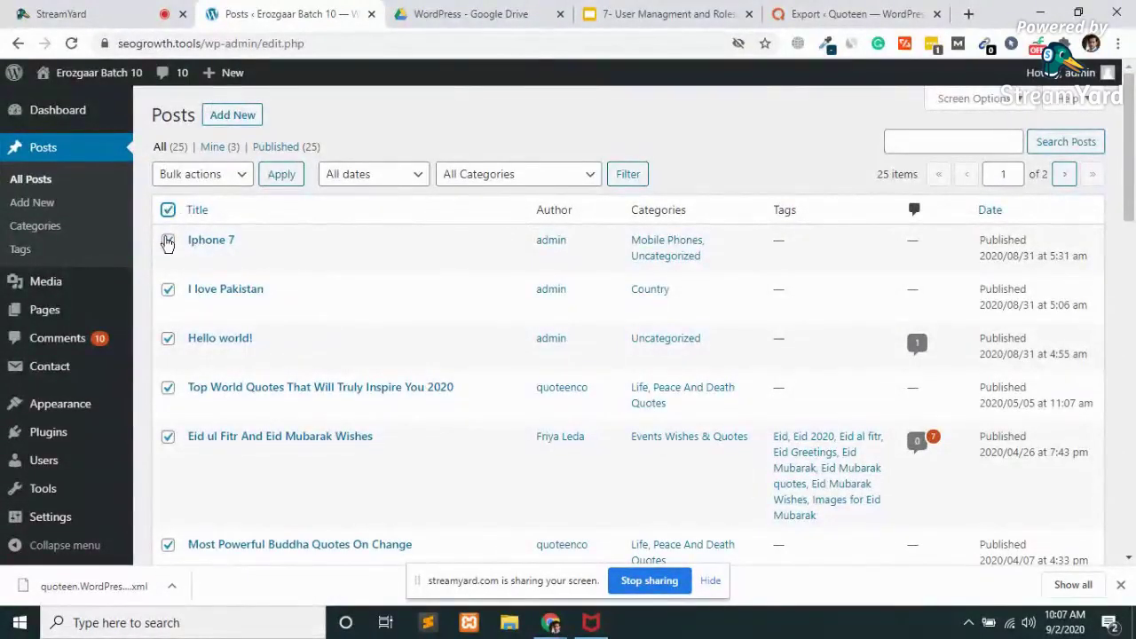
left_click(167, 241)
left_click(168, 290)
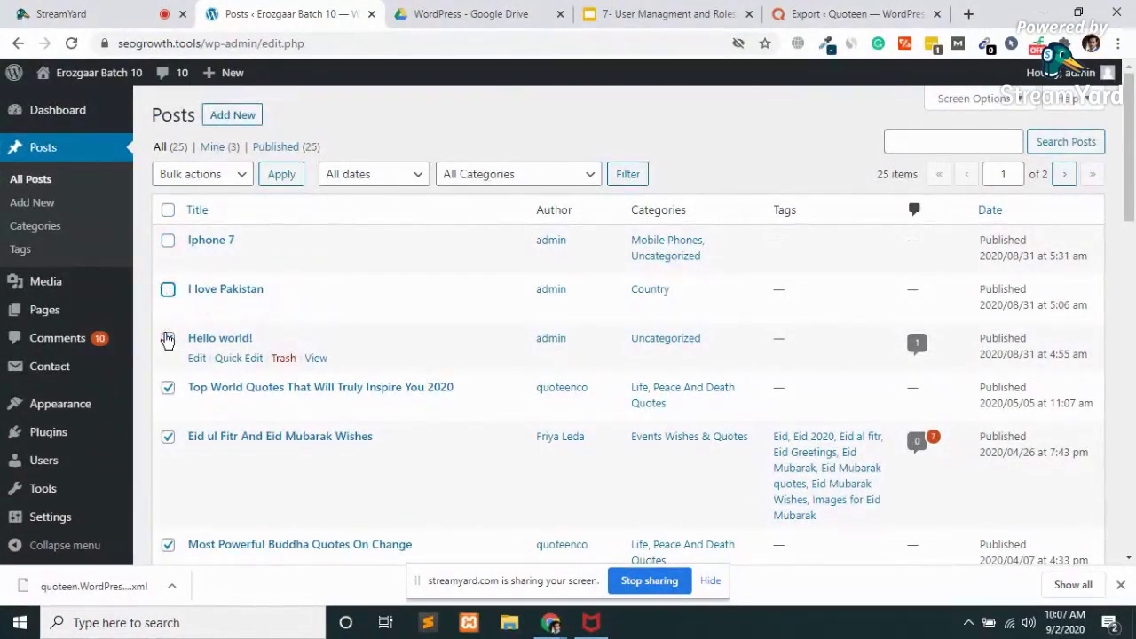
left_click(168, 338)
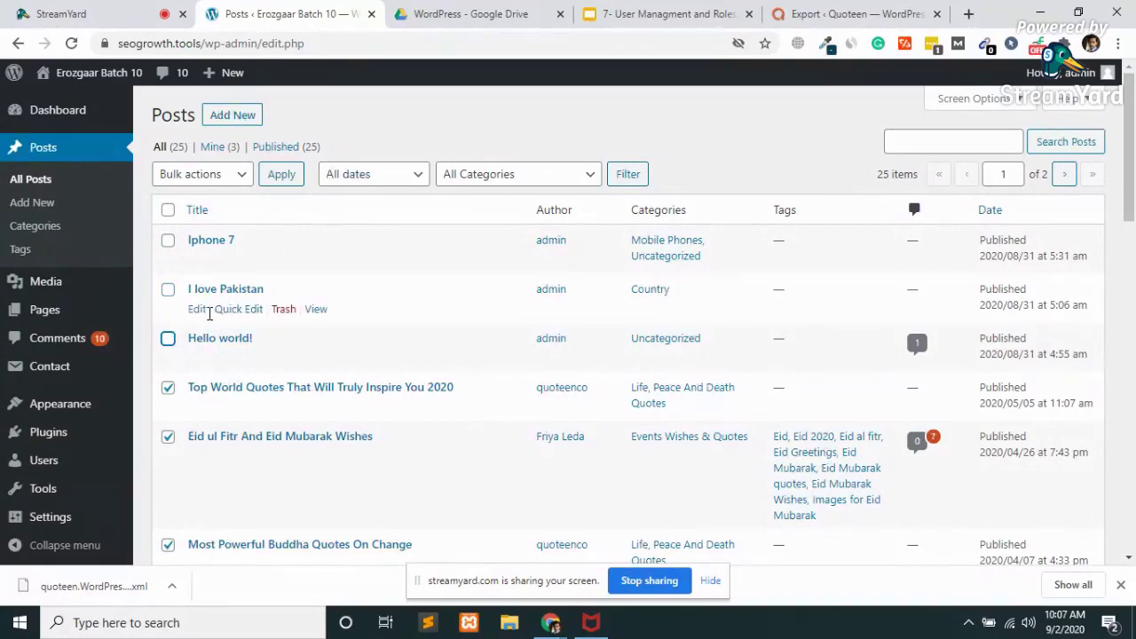
left_click(213, 174)
left_click(190, 229)
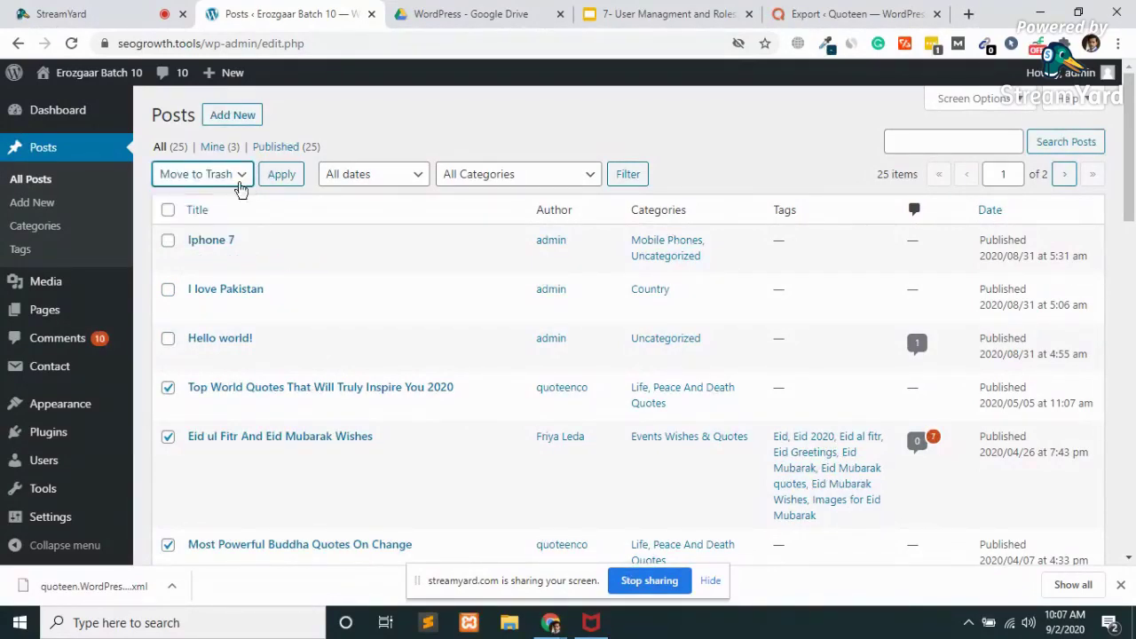
left_click(266, 180)
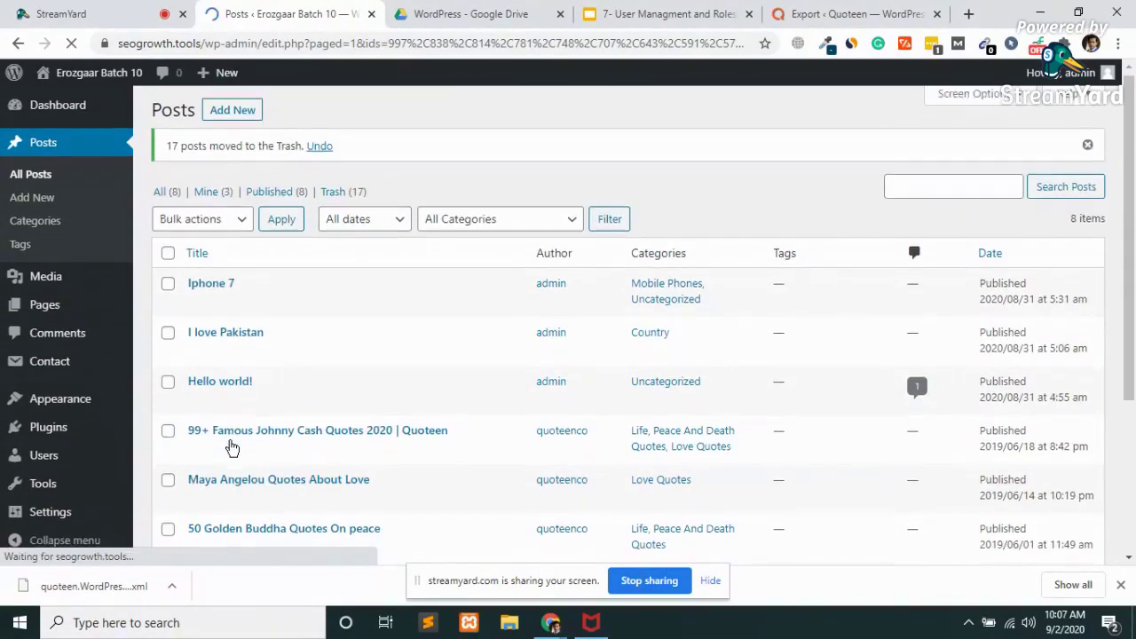
Trash the Johnny Cash, Golden Buddha and Strong Woman quote posts too
scroll(230, 448, "down", 2)
left_click(167, 262)
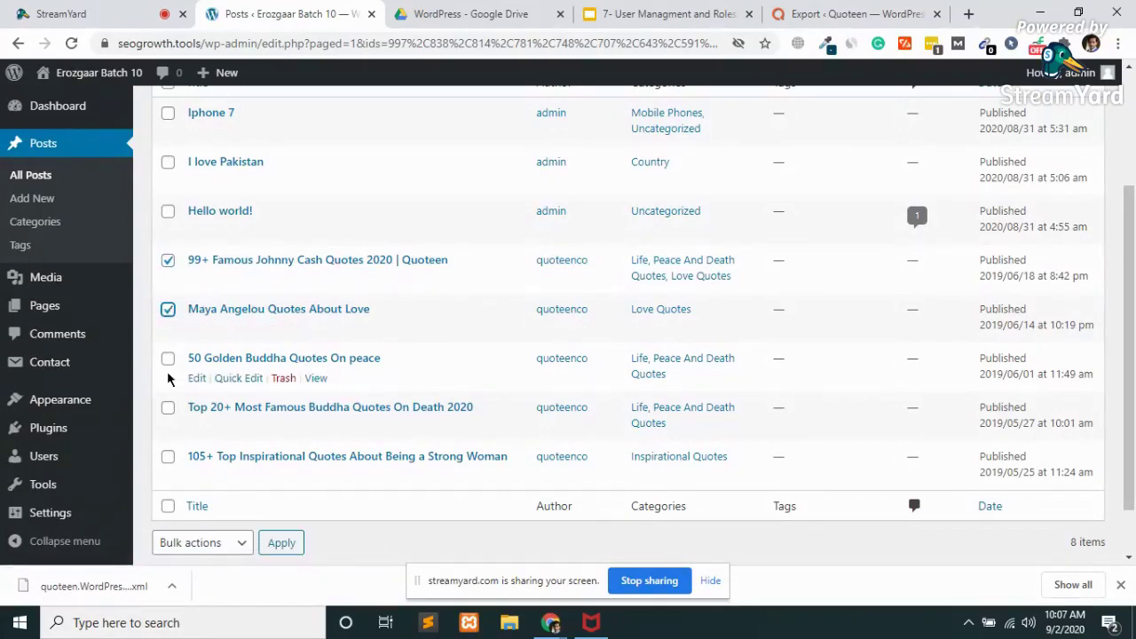
left_click(169, 364)
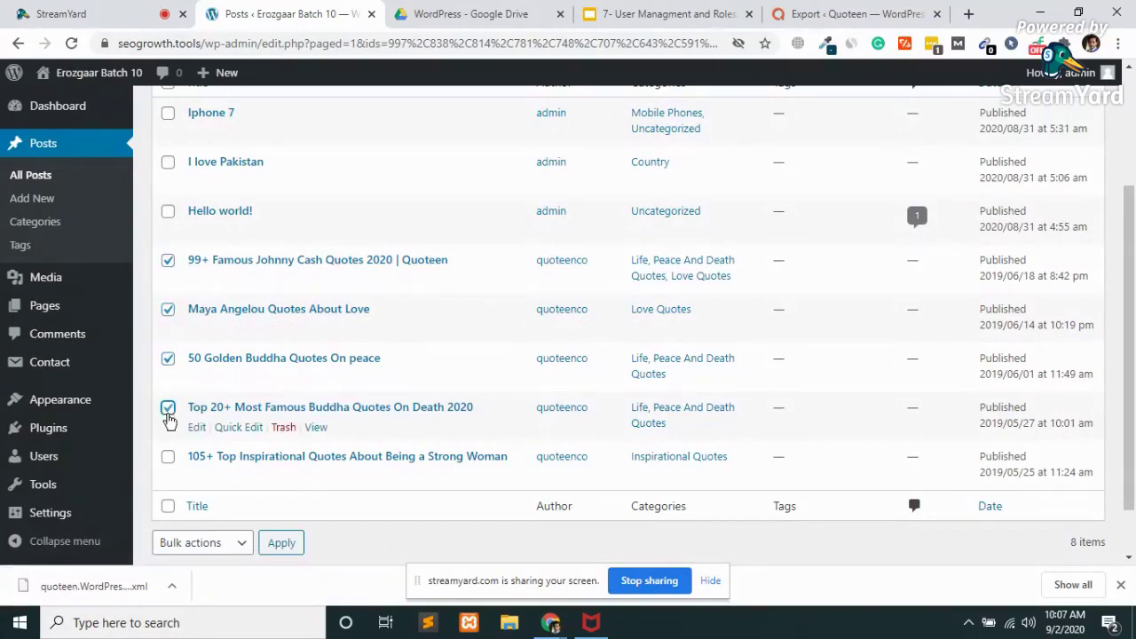
left_click(168, 458)
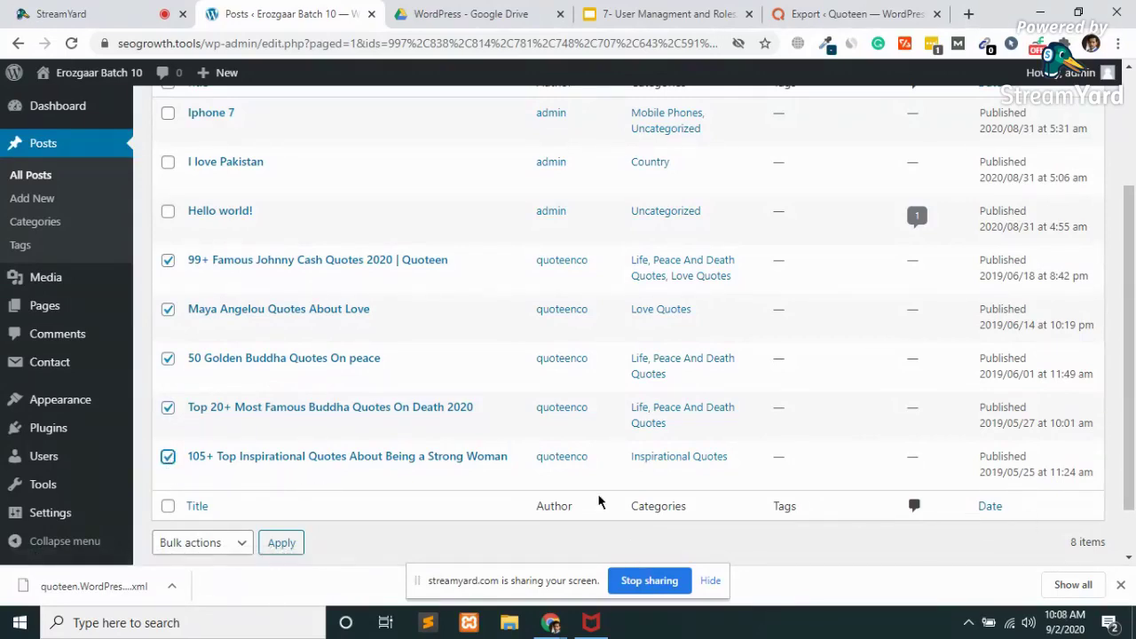
scroll(601, 504, "up", 2)
left_click(178, 198)
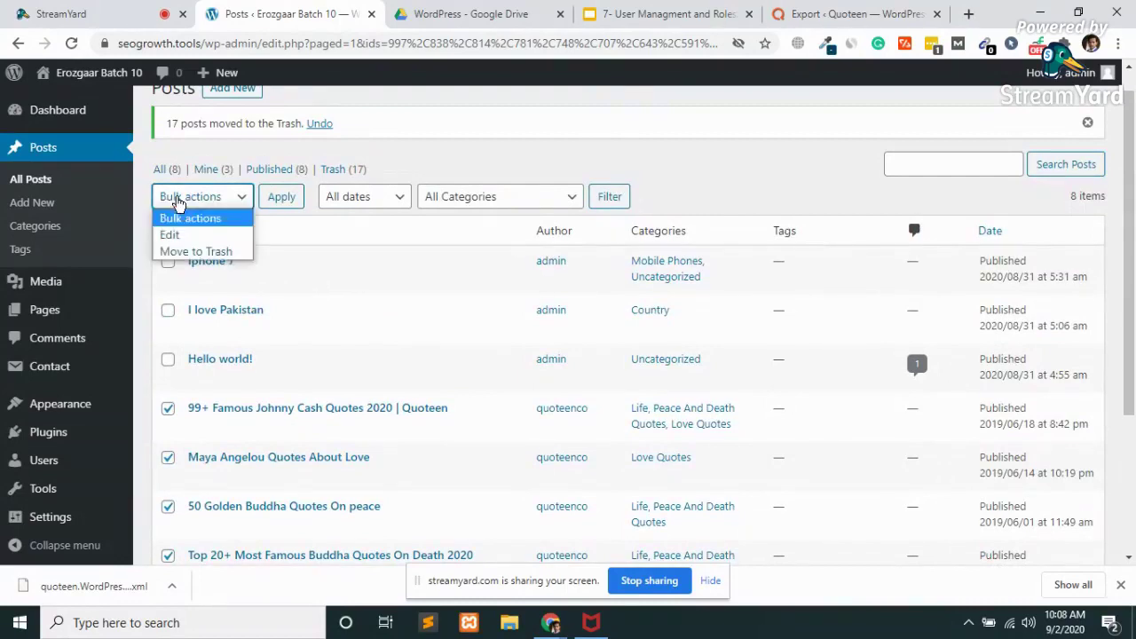
left_click(194, 253)
left_click(290, 203)
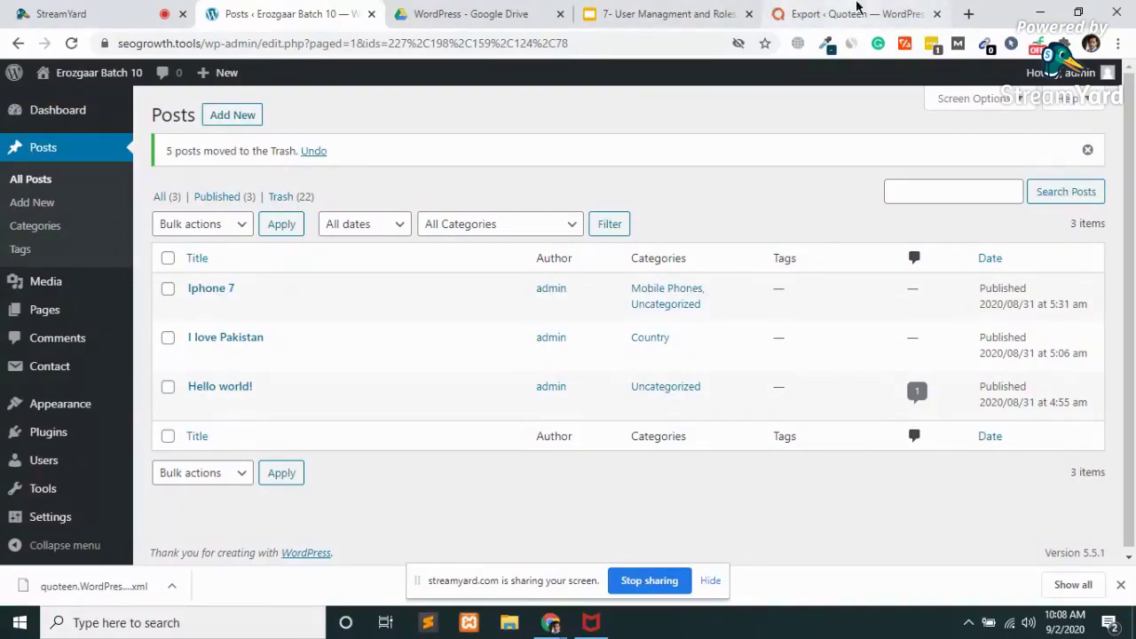
Open a spare blank tab, then return to Posts and show the Trash (22) view
left_click(967, 15)
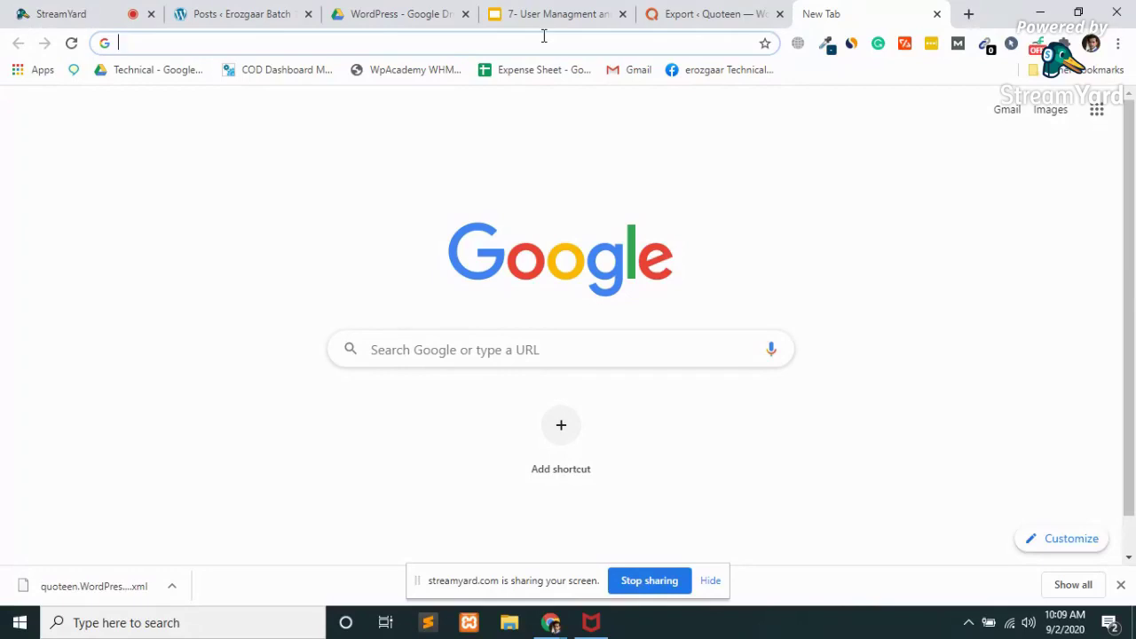
left_click(279, 9)
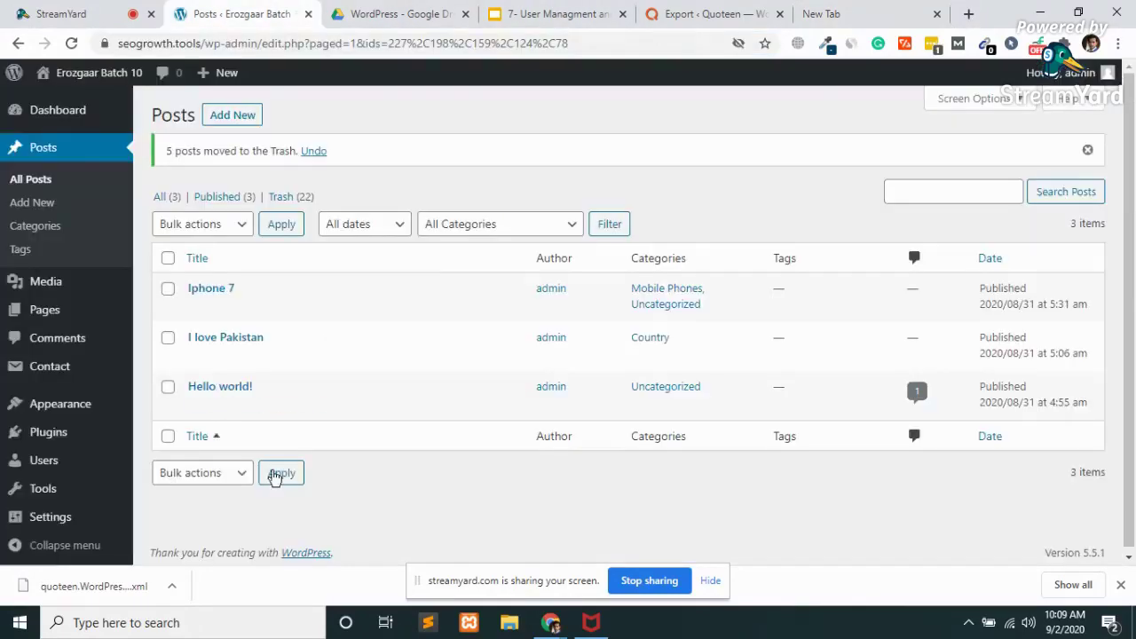
left_click(297, 198)
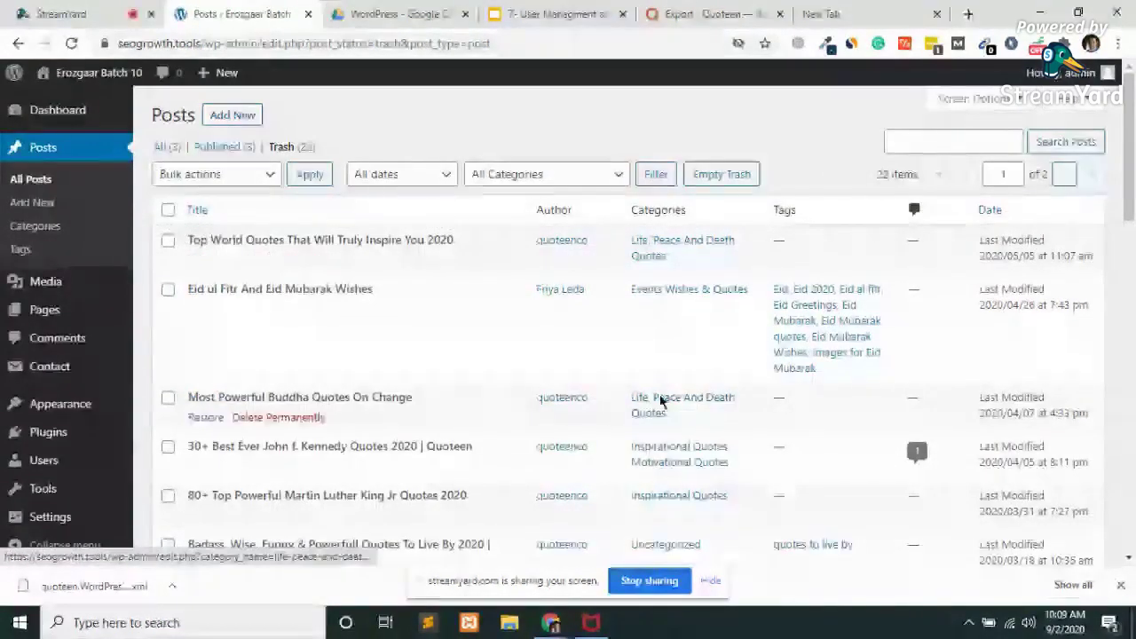
scroll(659, 399, "down", 10)
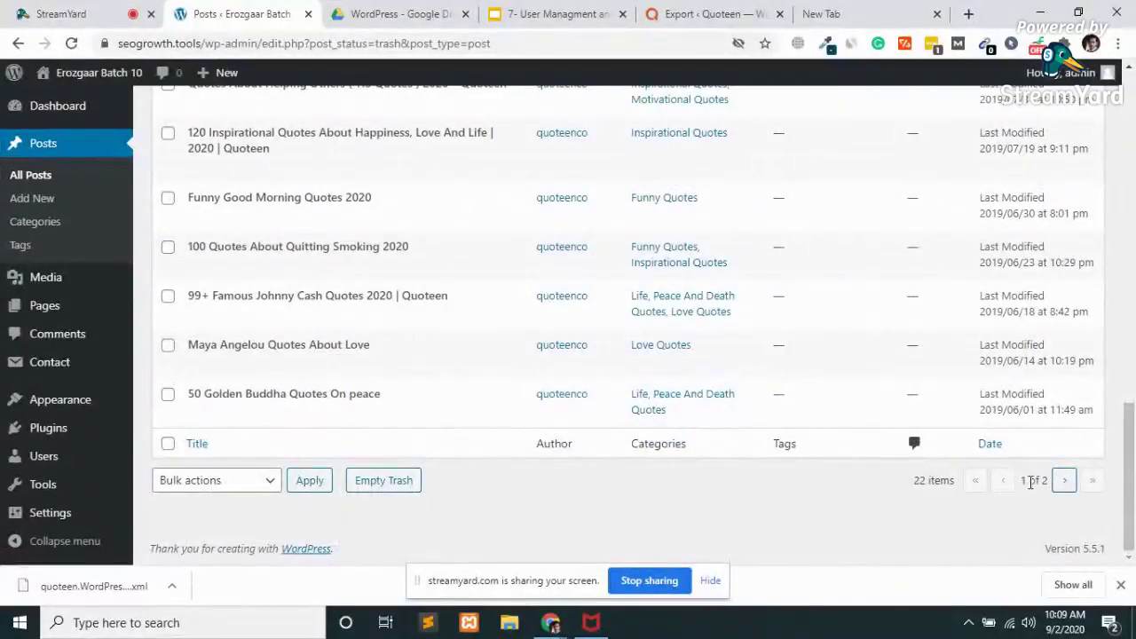
left_click(1065, 481)
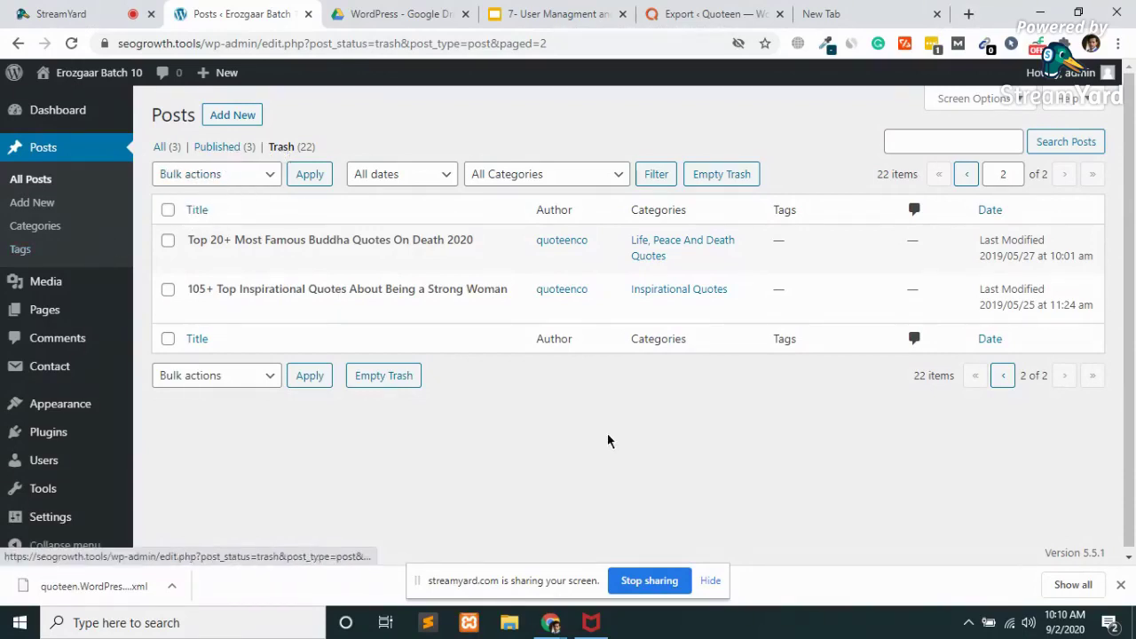
left_click(1002, 376)
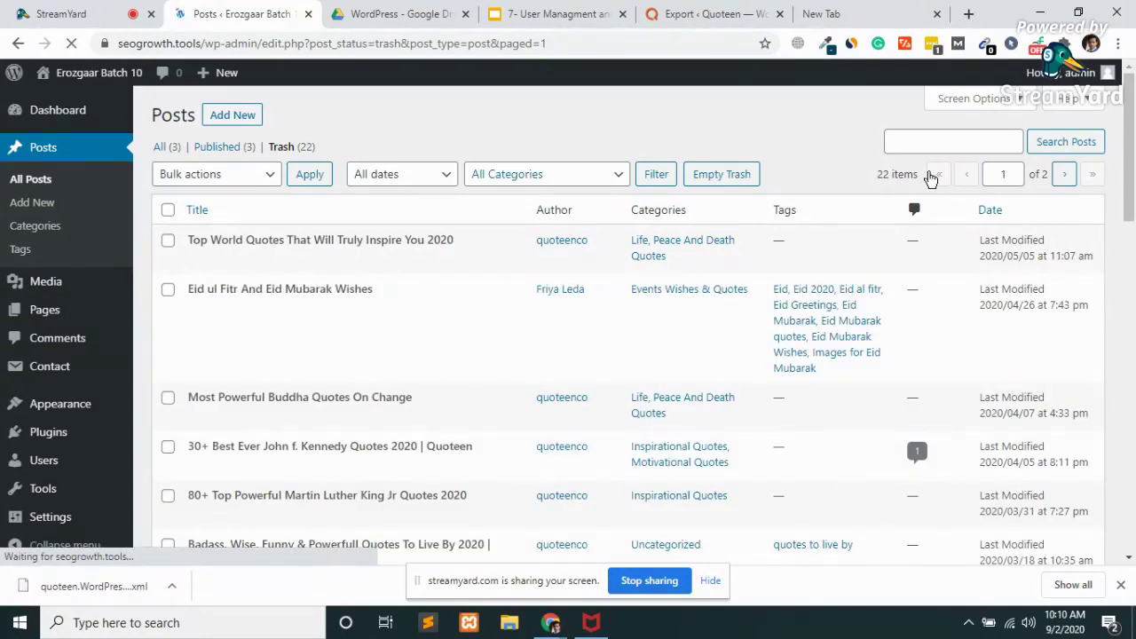
Bulk-restore every trashed post on the first Trash page
left_click(168, 213)
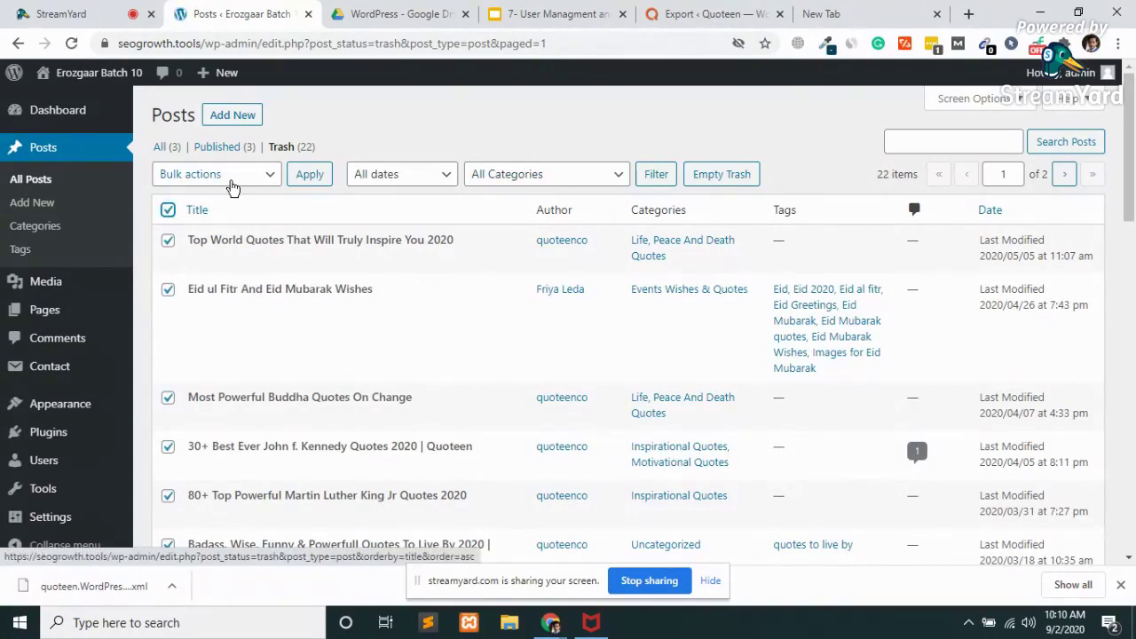
left_click(228, 176)
left_click(213, 211)
left_click(309, 183)
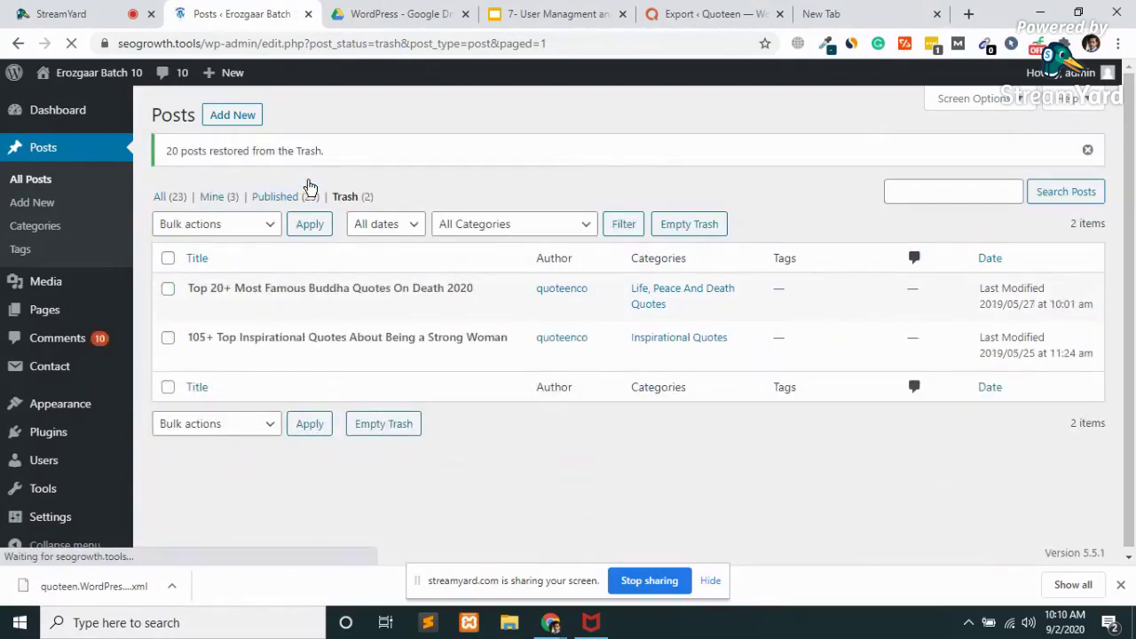
Restore the last two trashed posts, then view All (25) posts
left_click(171, 259)
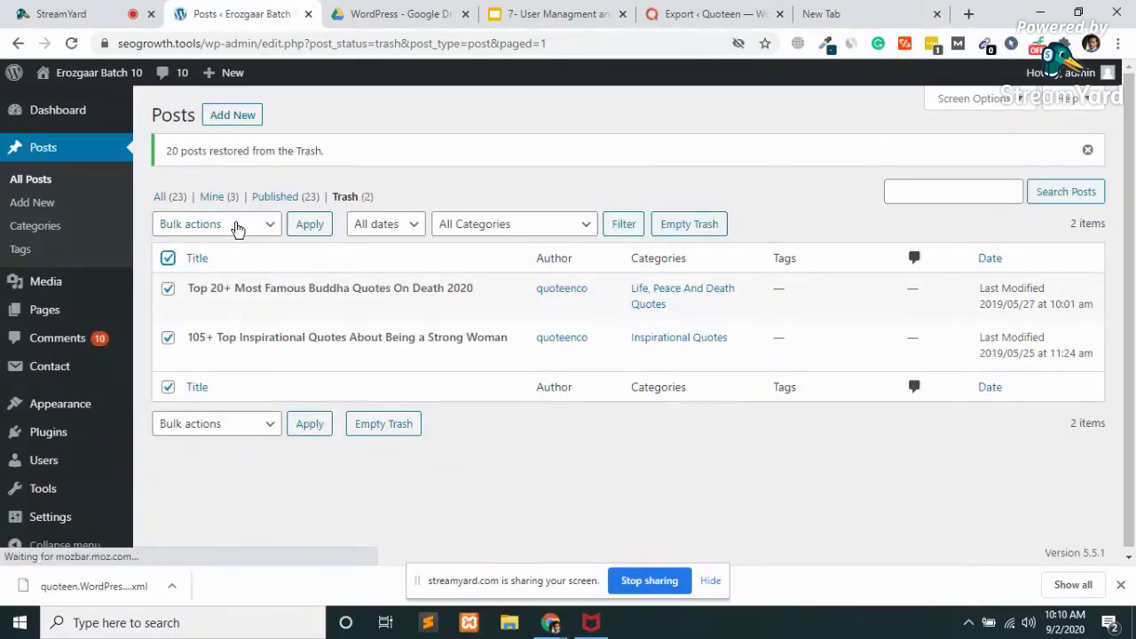
left_click(237, 224)
left_click(211, 267)
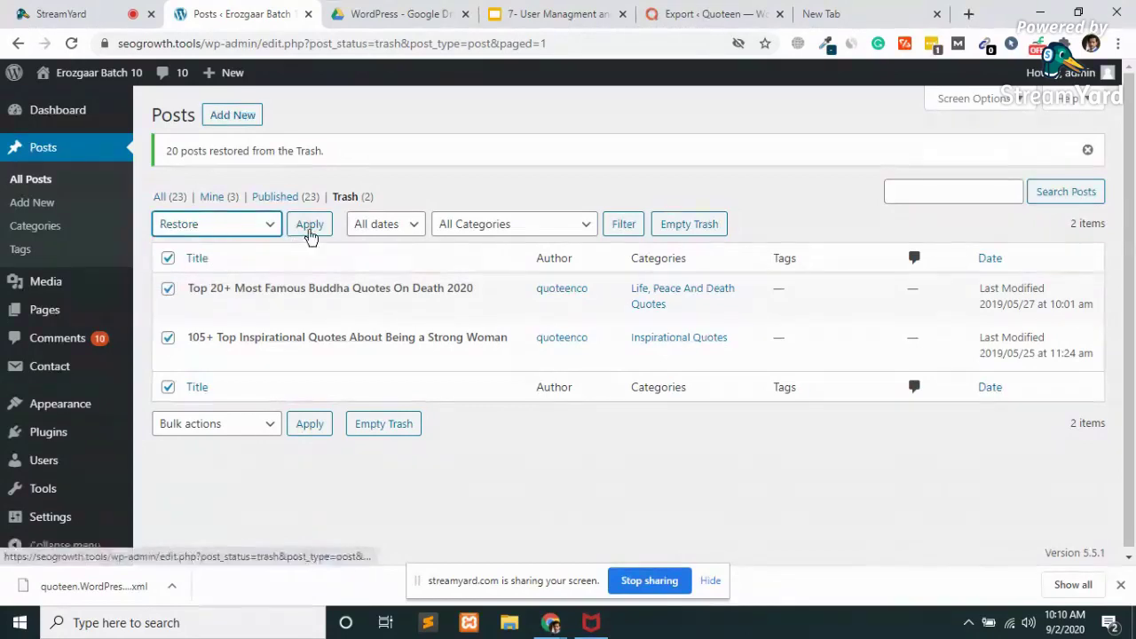
left_click(310, 233)
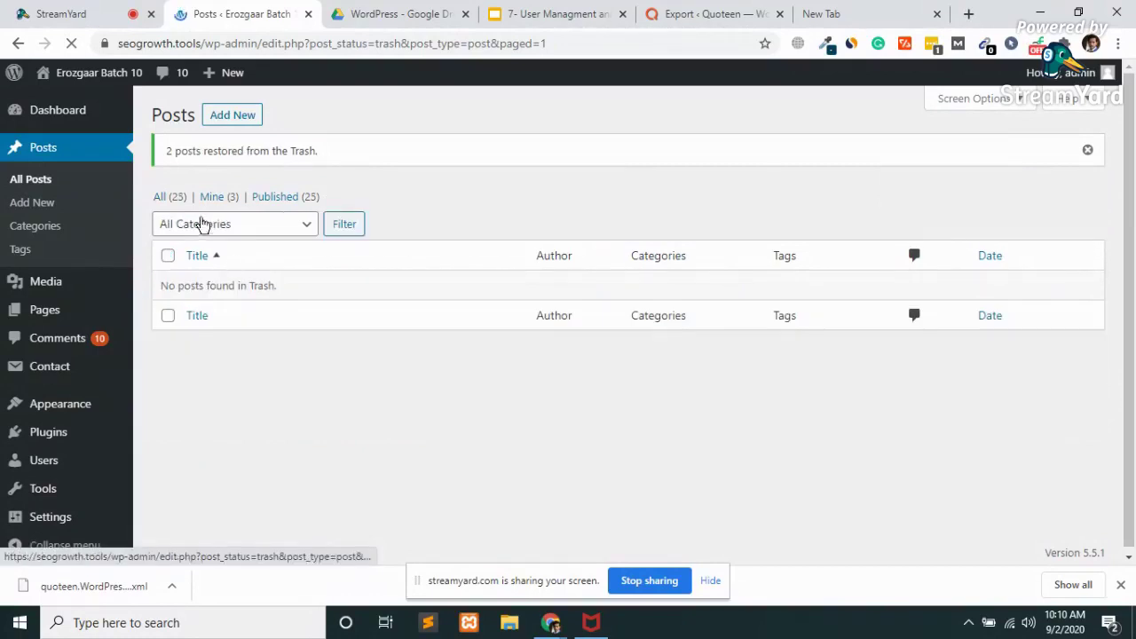
left_click(172, 199)
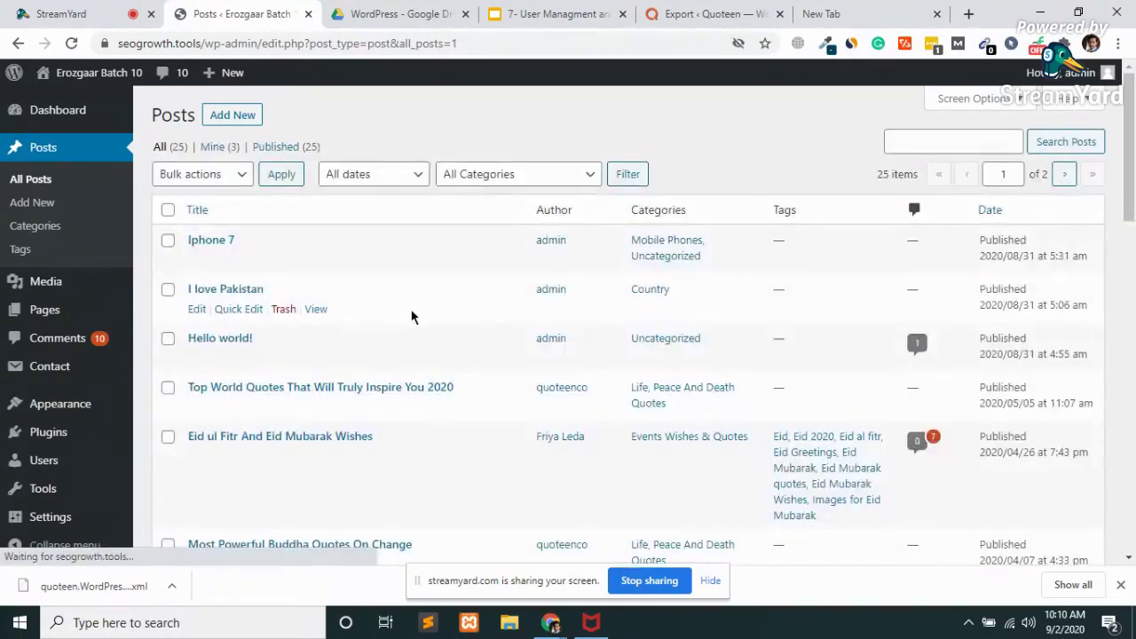
Browse page 2 of the 25-post list, then return to page 1
scroll(411, 317, "down", 15)
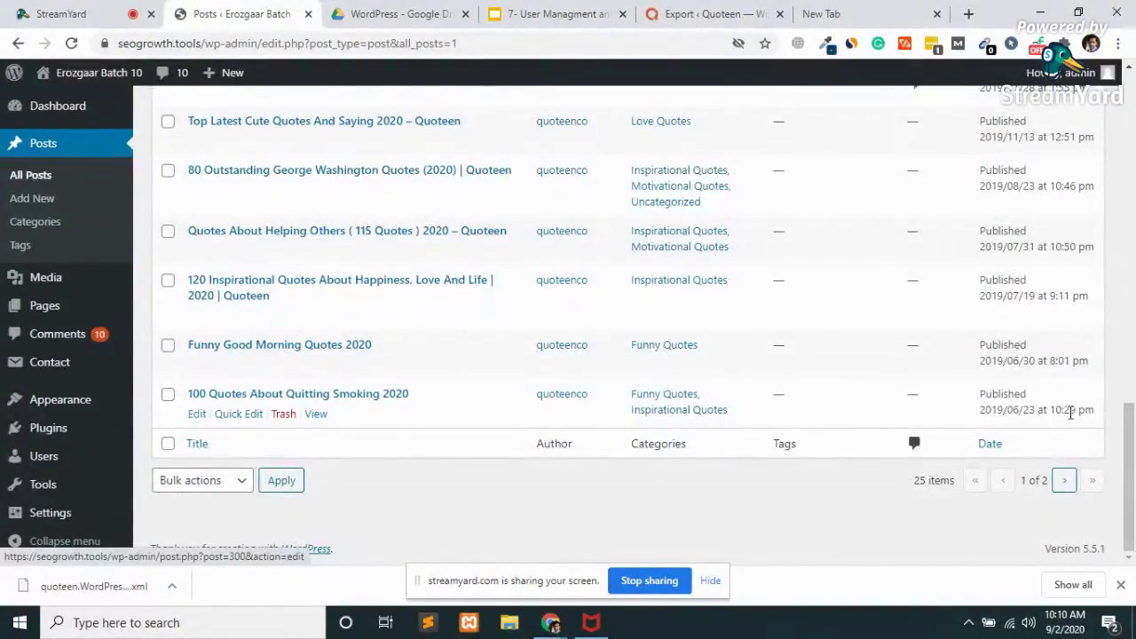
left_click(1064, 479)
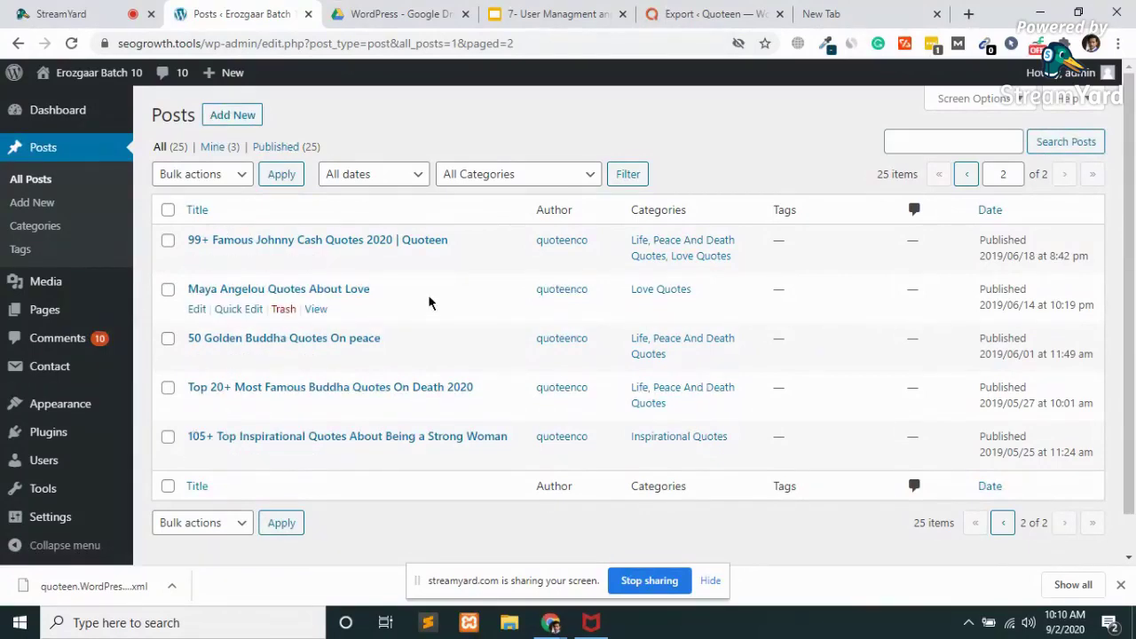
left_click(161, 146)
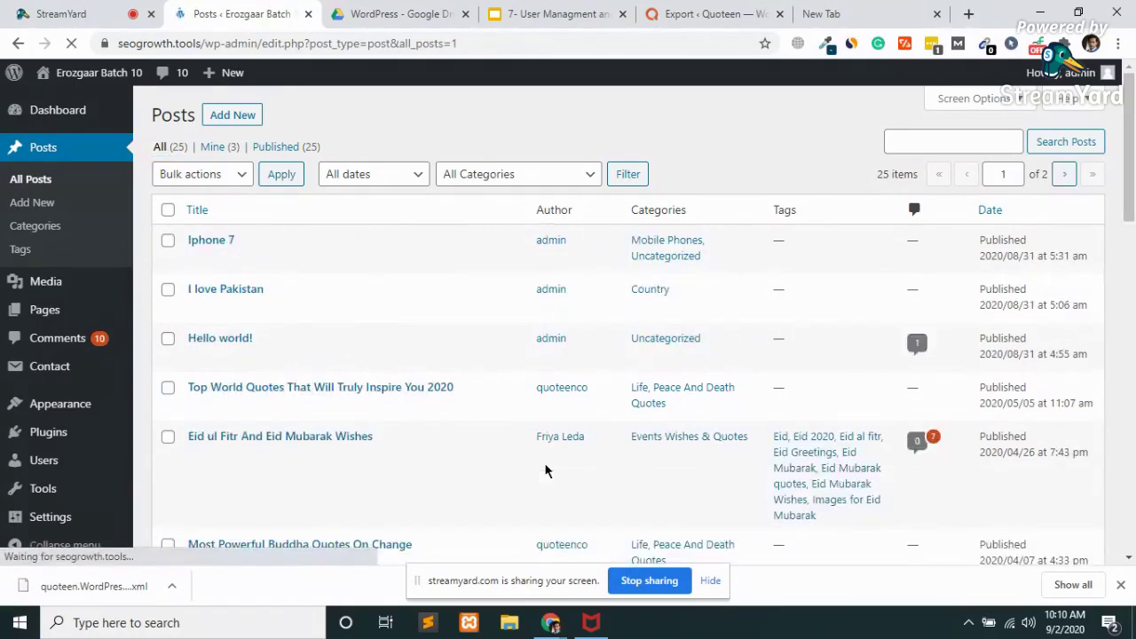
left_click(1011, 99)
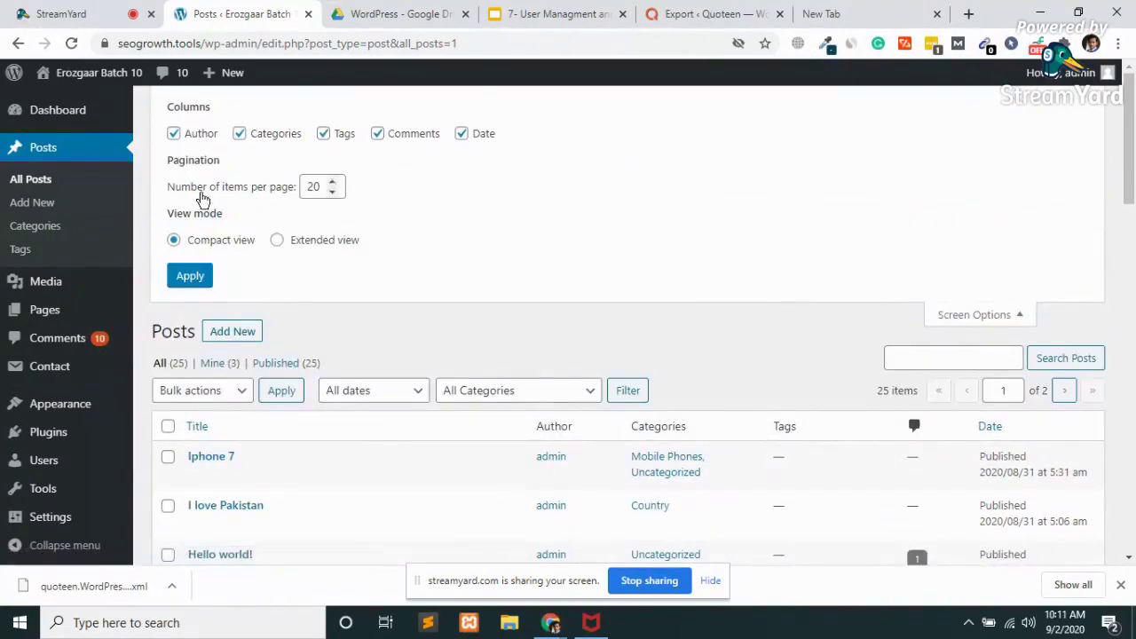
Set the Posts list to show 100 items per page
left_click(316, 186)
key("BackSpace")
key("BackSpace")
type("100")
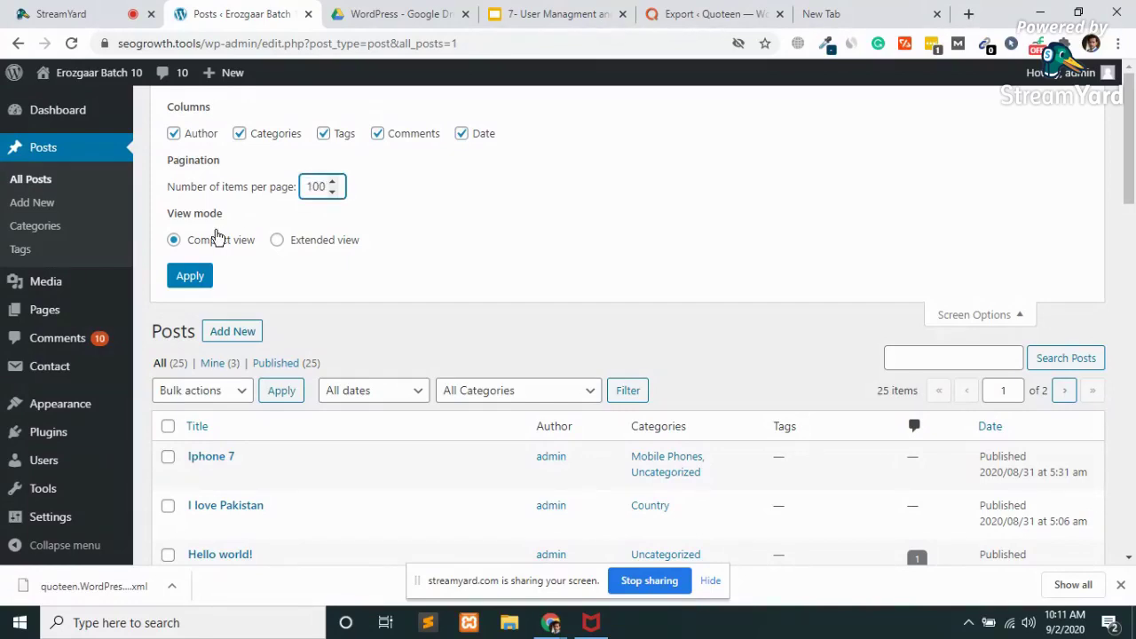
left_click(184, 282)
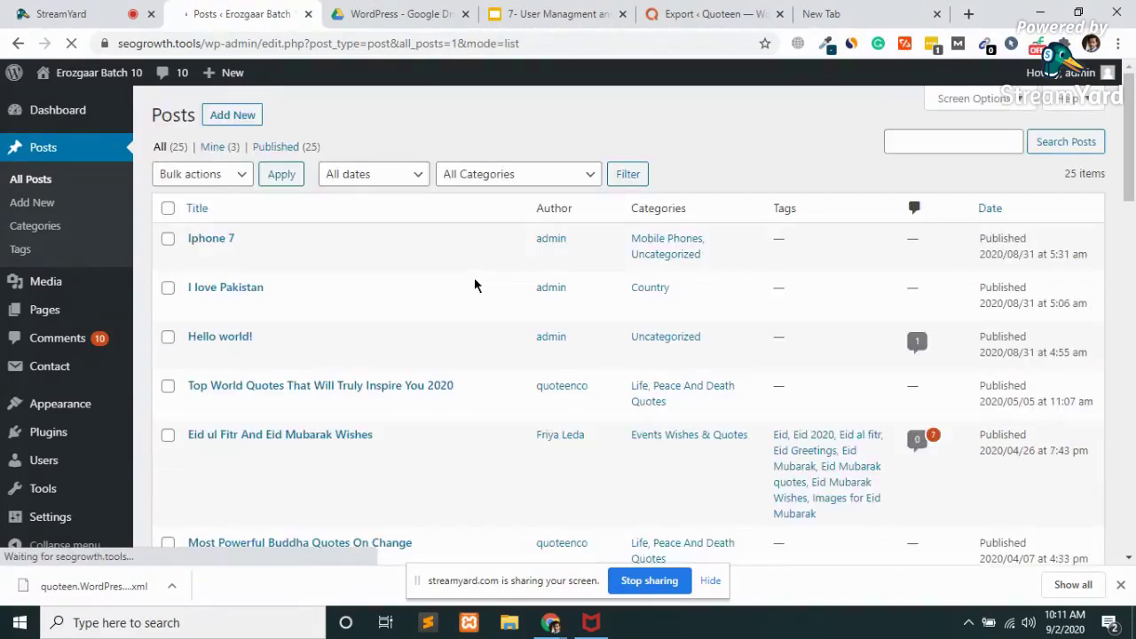
scroll(474, 284, "down", 10)
scroll(474, 284, "down", 10)
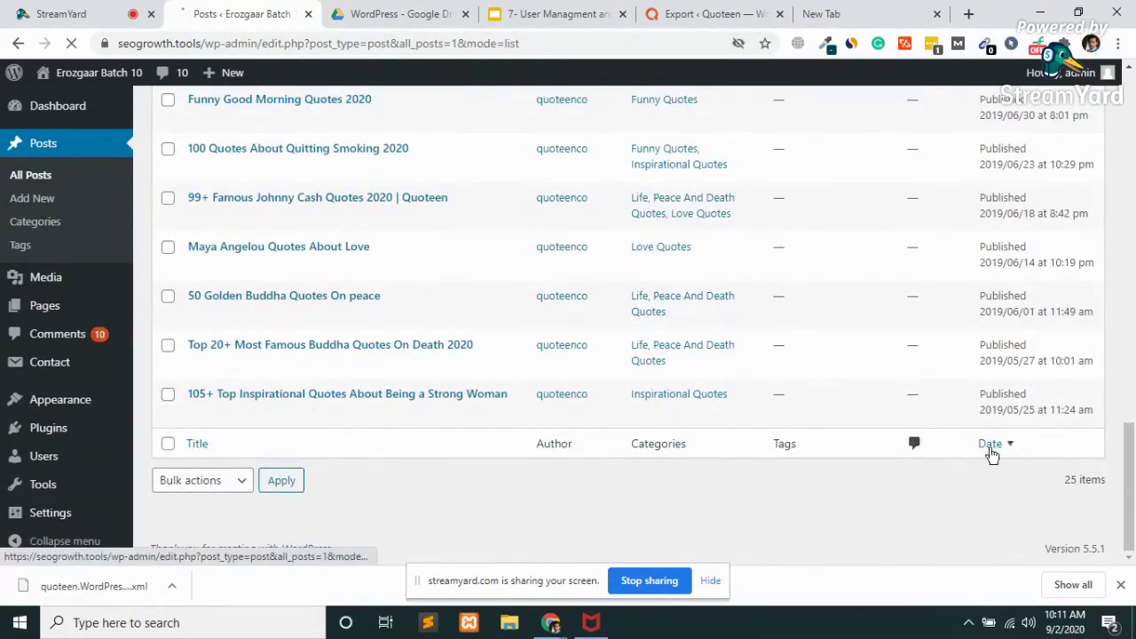
scroll(689, 477, "up", 15)
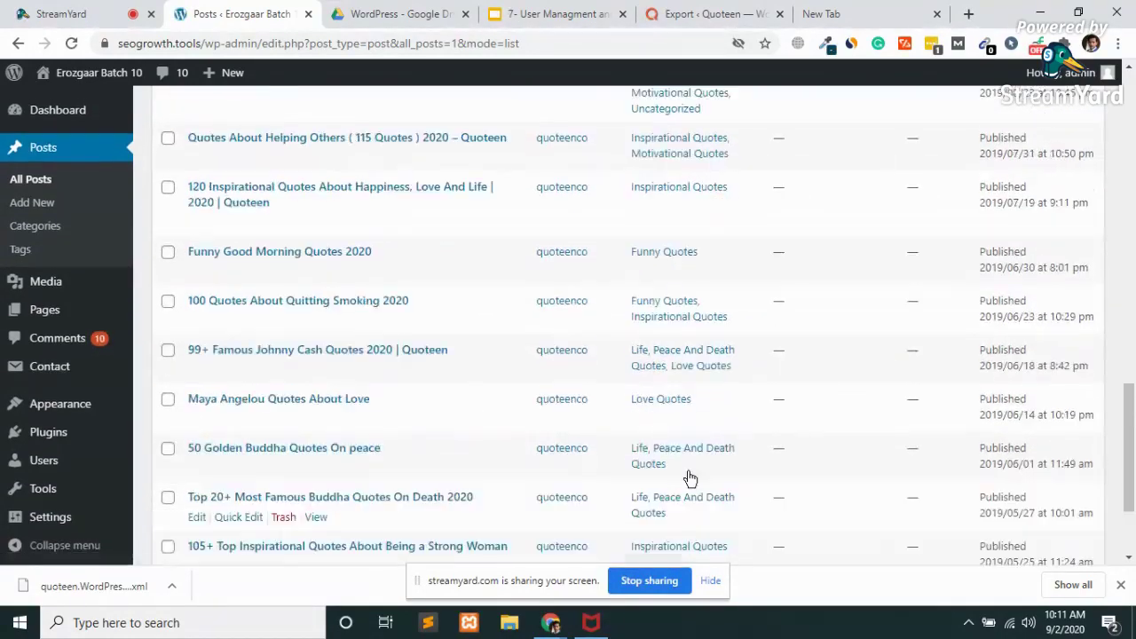
scroll(689, 477, "up", 15)
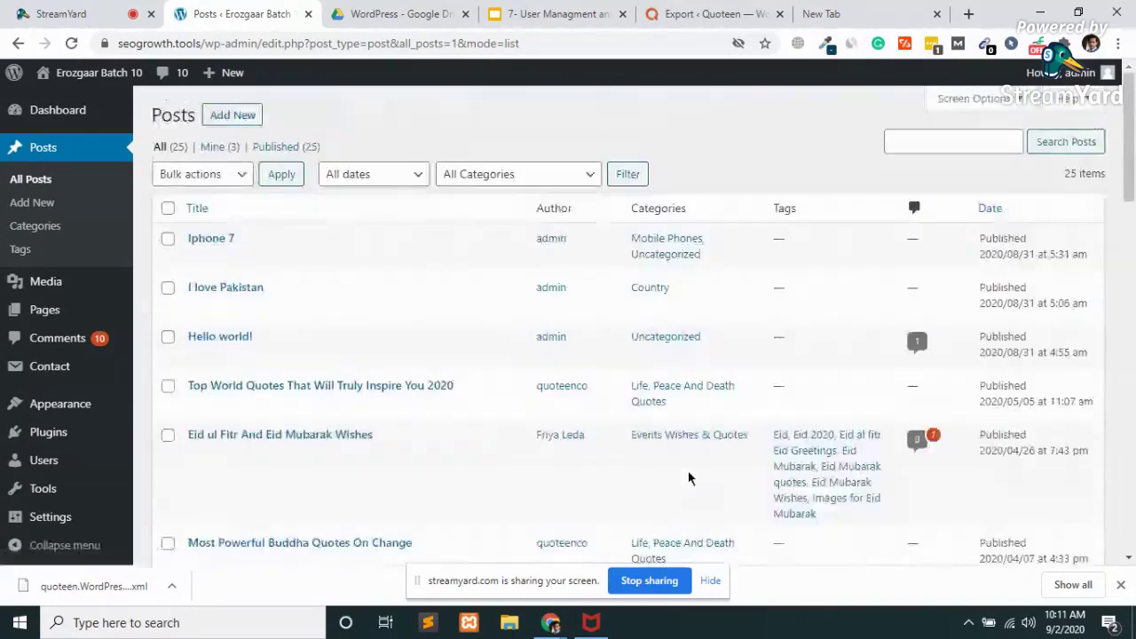
Untick the Comments column in Screen Options and apply the change
left_click(1016, 105)
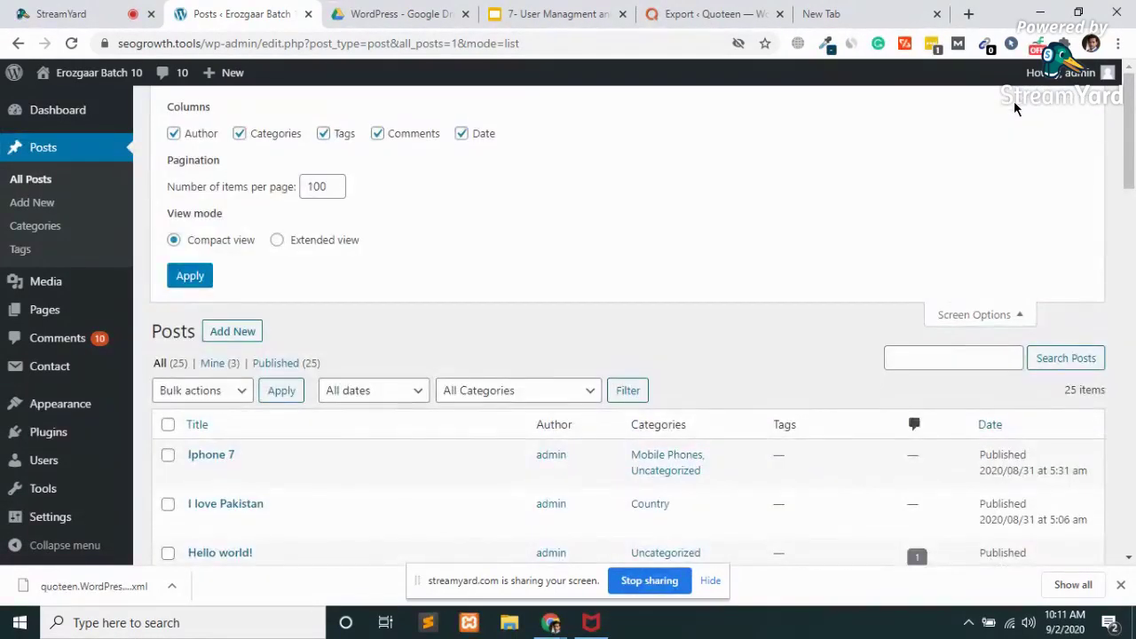
left_click(975, 315)
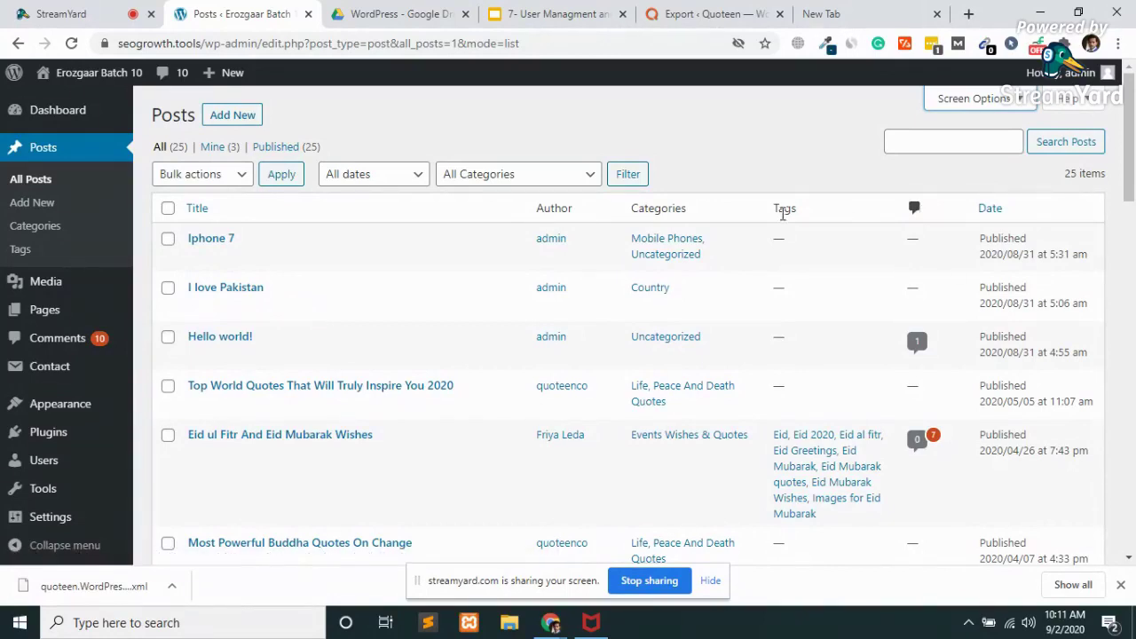
left_click(1012, 103)
left_click(382, 136)
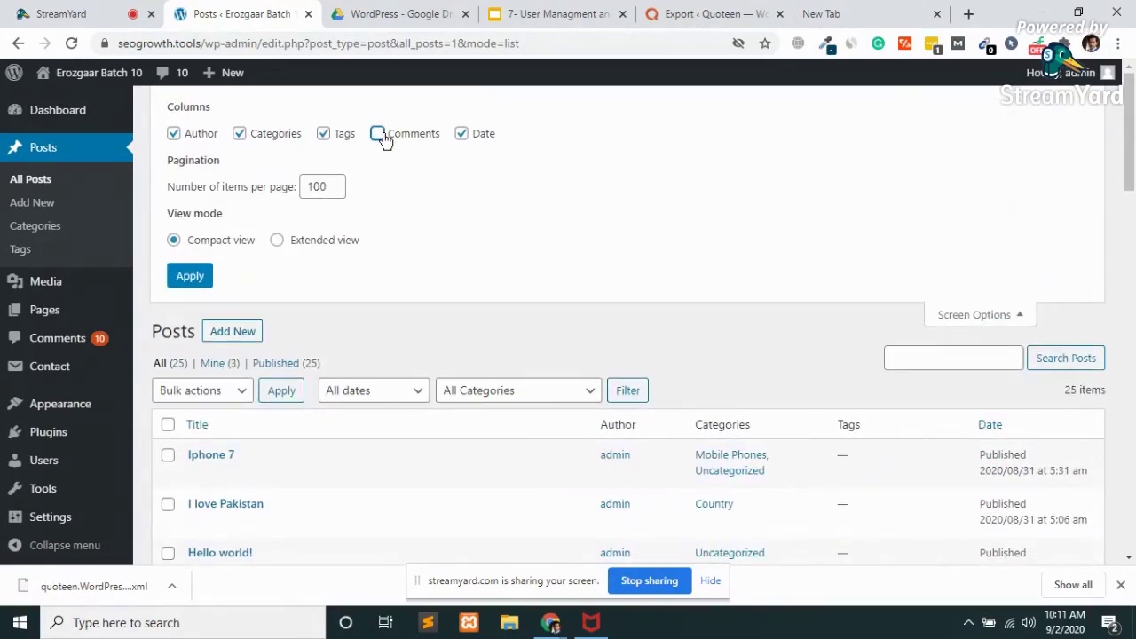
left_click(185, 279)
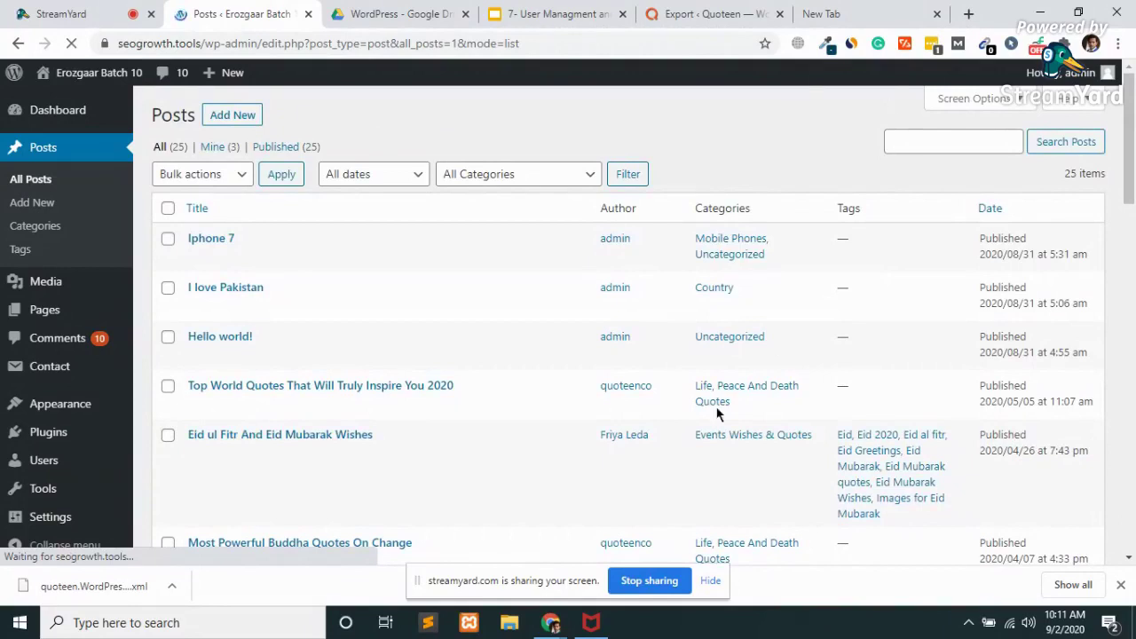
left_click(977, 99)
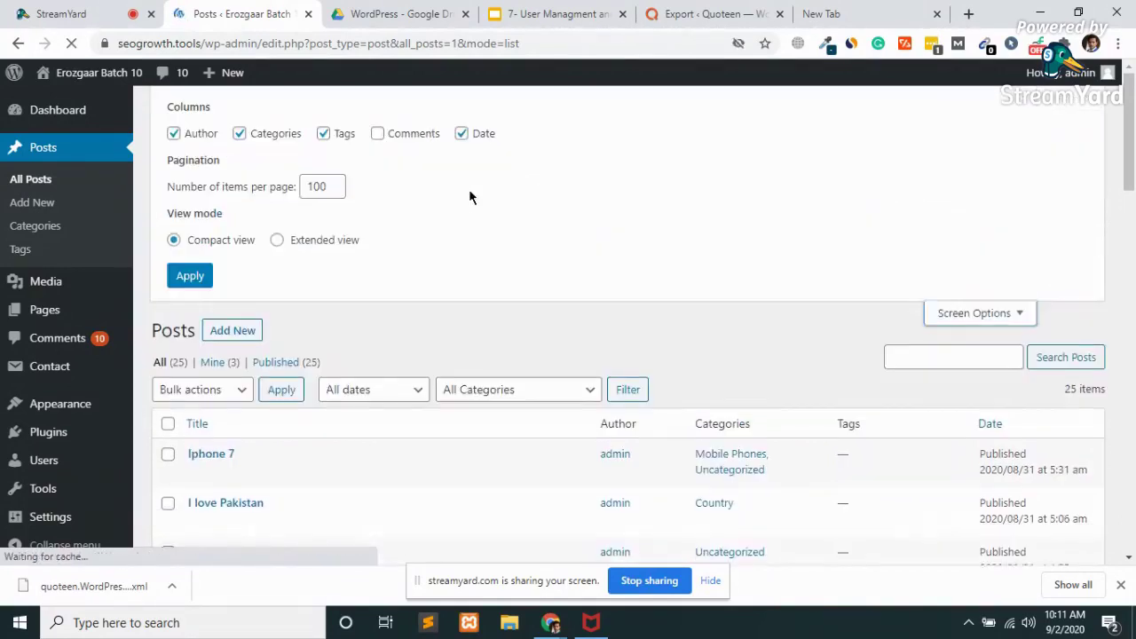
left_click(377, 133)
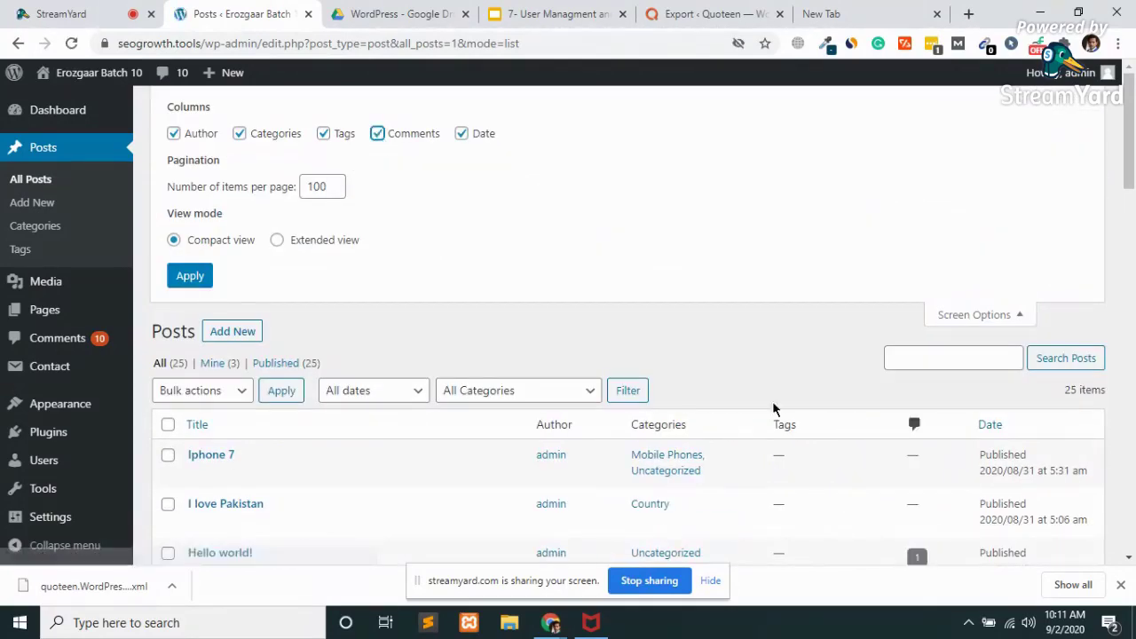
left_click(377, 135)
left_click(189, 276)
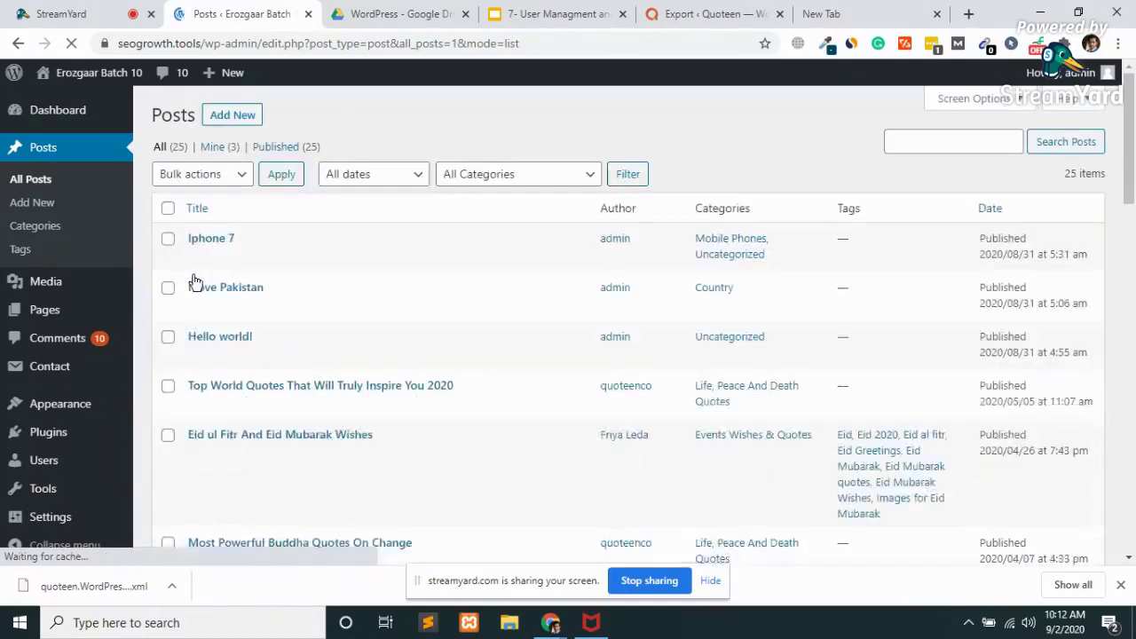
left_click(716, 17)
Close the Export tab and open Settings > General from the WordPress Posts tab
key("ctrl+w")
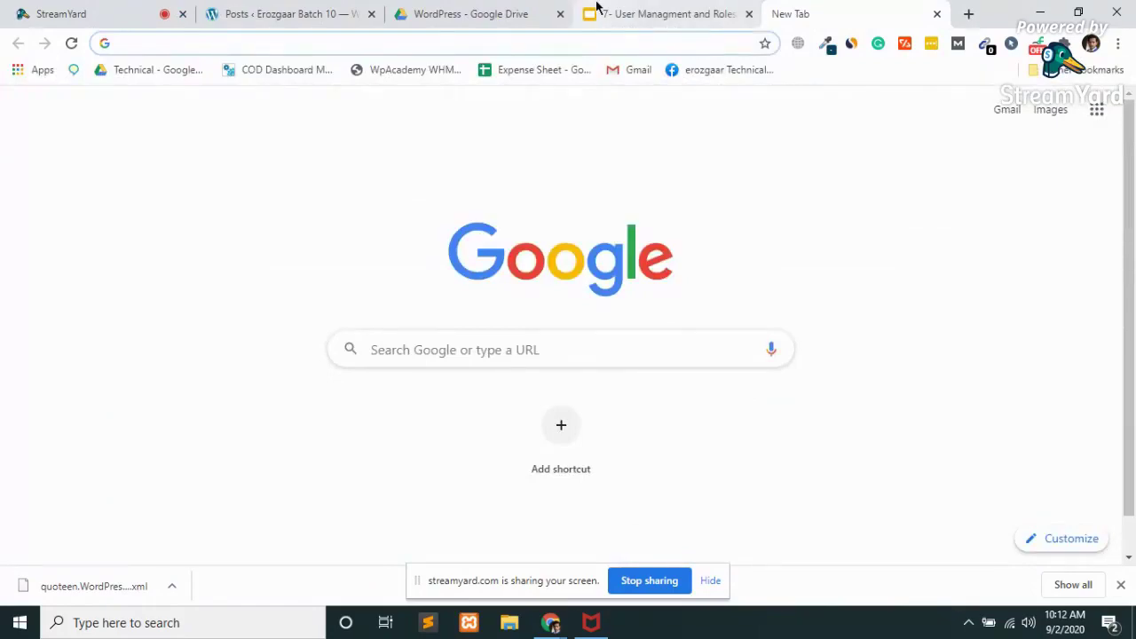
left_click(597, 9)
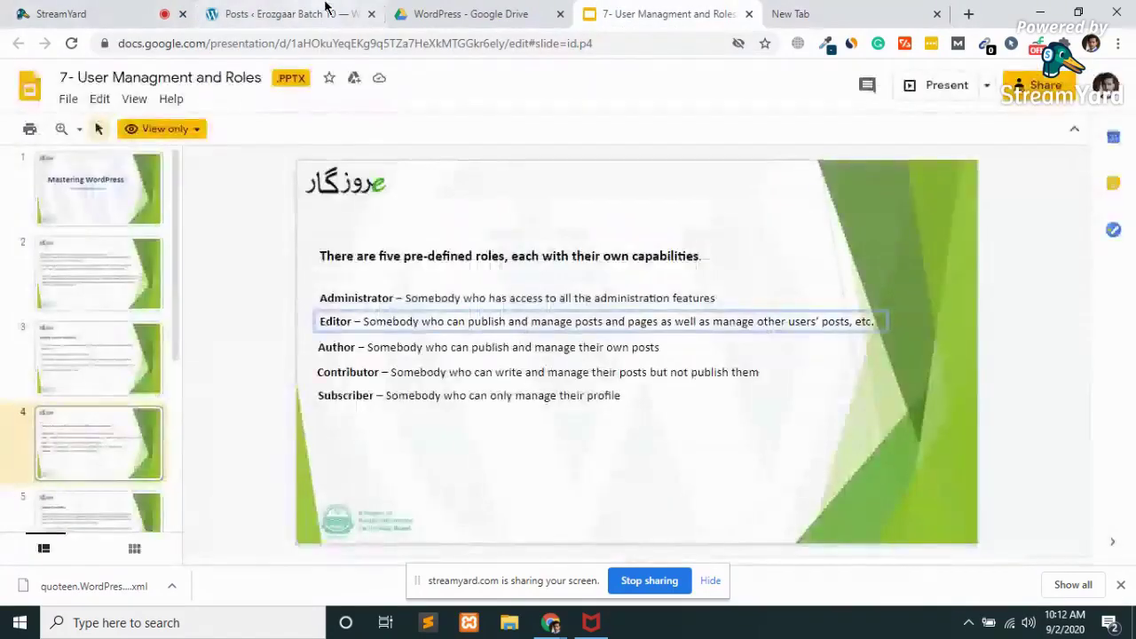
left_click(326, 7)
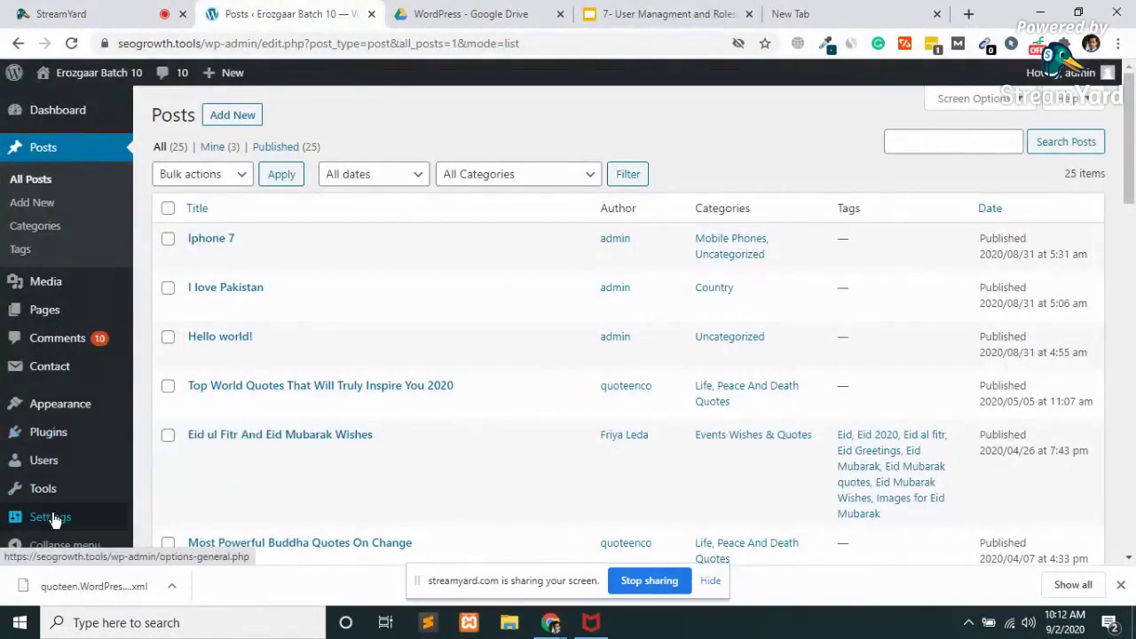
mouse_move(54, 519)
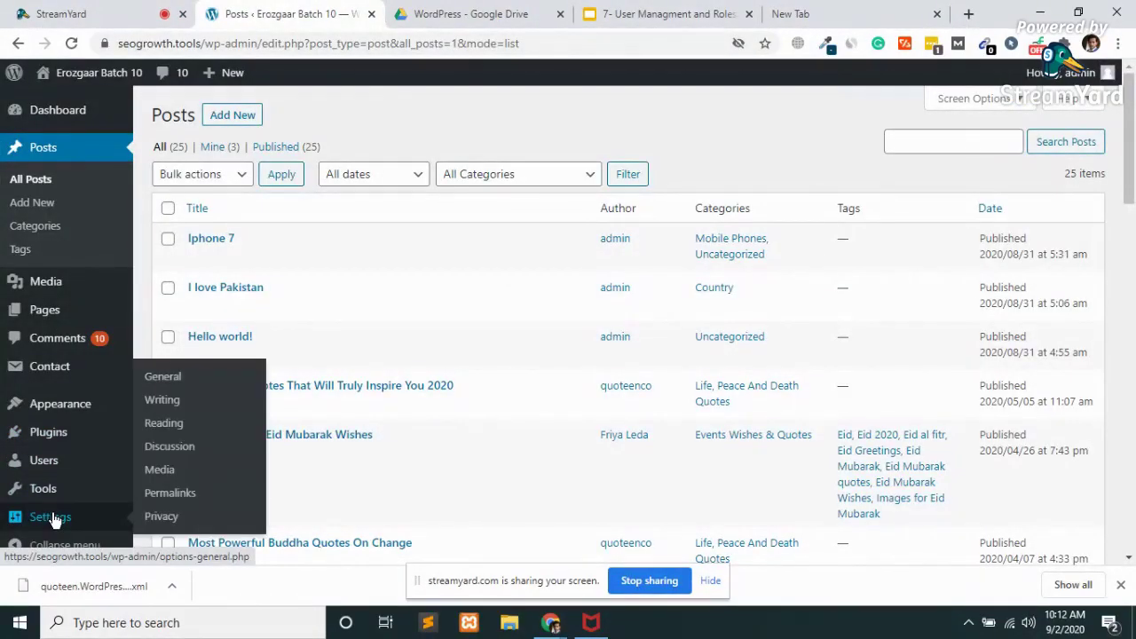
left_click(161, 378)
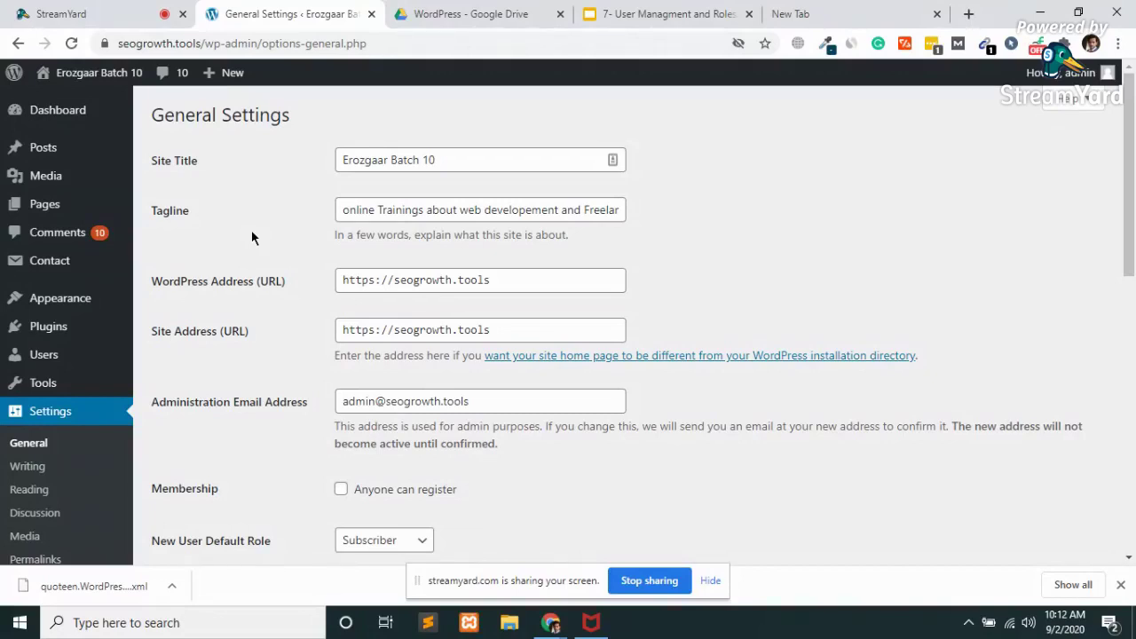
left_click(810, 9)
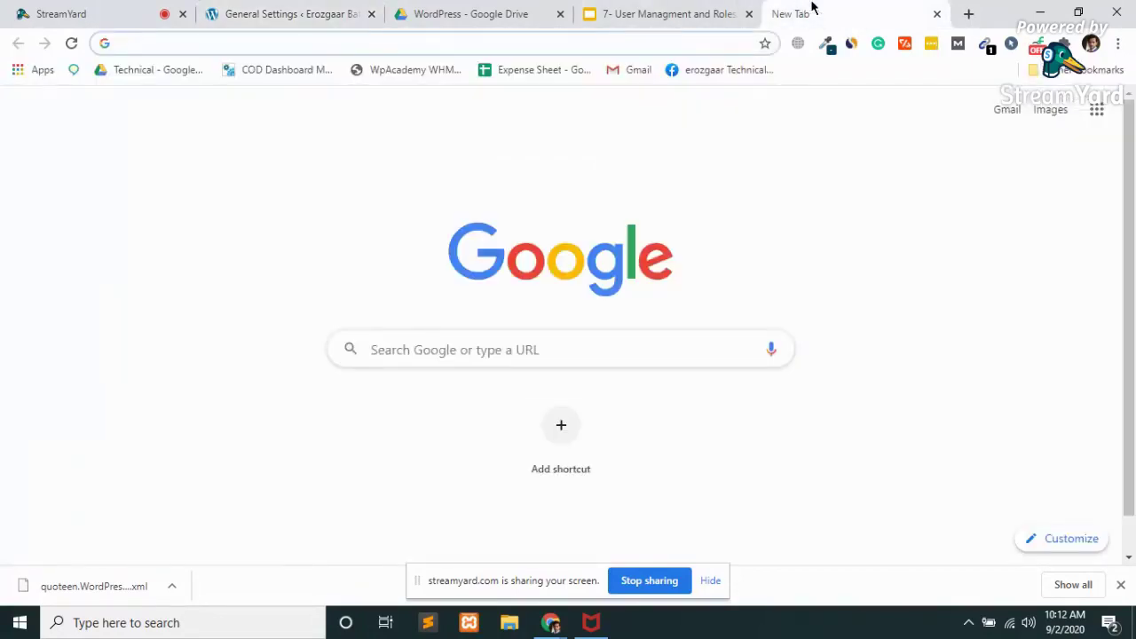
Load dapper.reviews from the address-bar suggestion for 'da'
left_click(270, 52)
type("da")
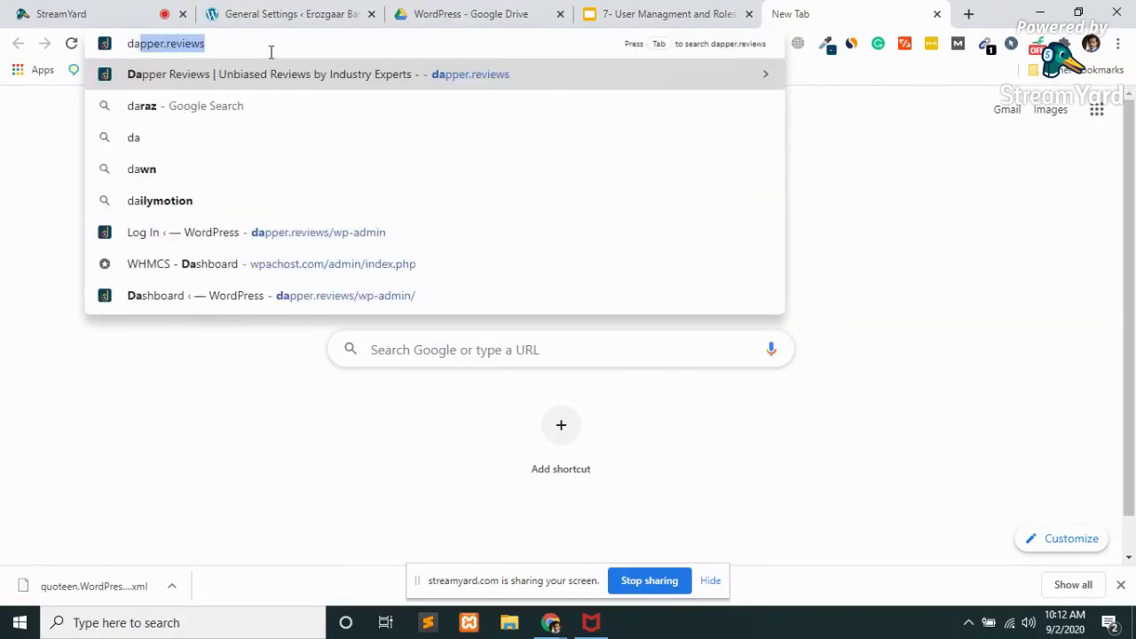
key("Return")
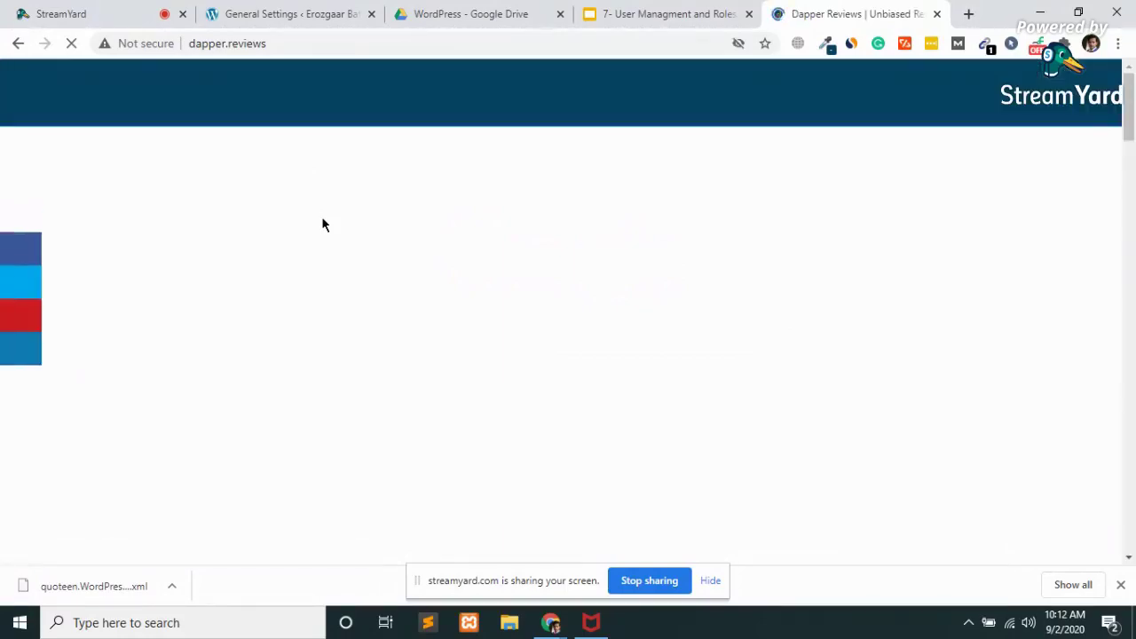
Scroll through the Dapper Reviews page, then switch to the WordPress Google Drive tab
scroll(322, 223, "down", 3)
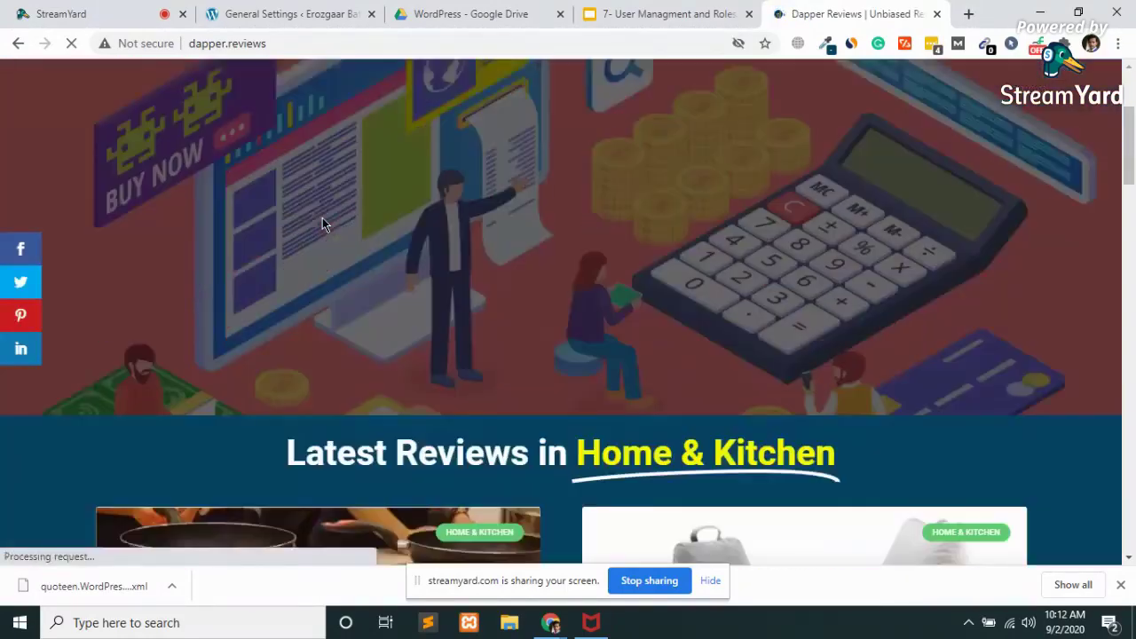
scroll(322, 218, "down", 4)
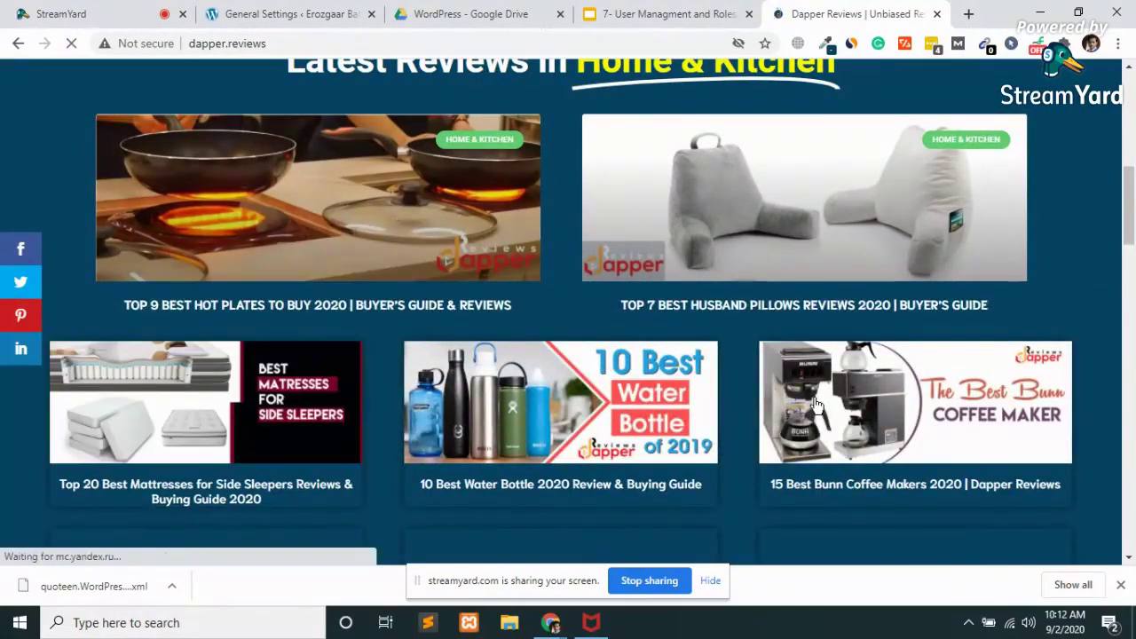
scroll(817, 405, "down", 5)
scroll(816, 406, "up", 3)
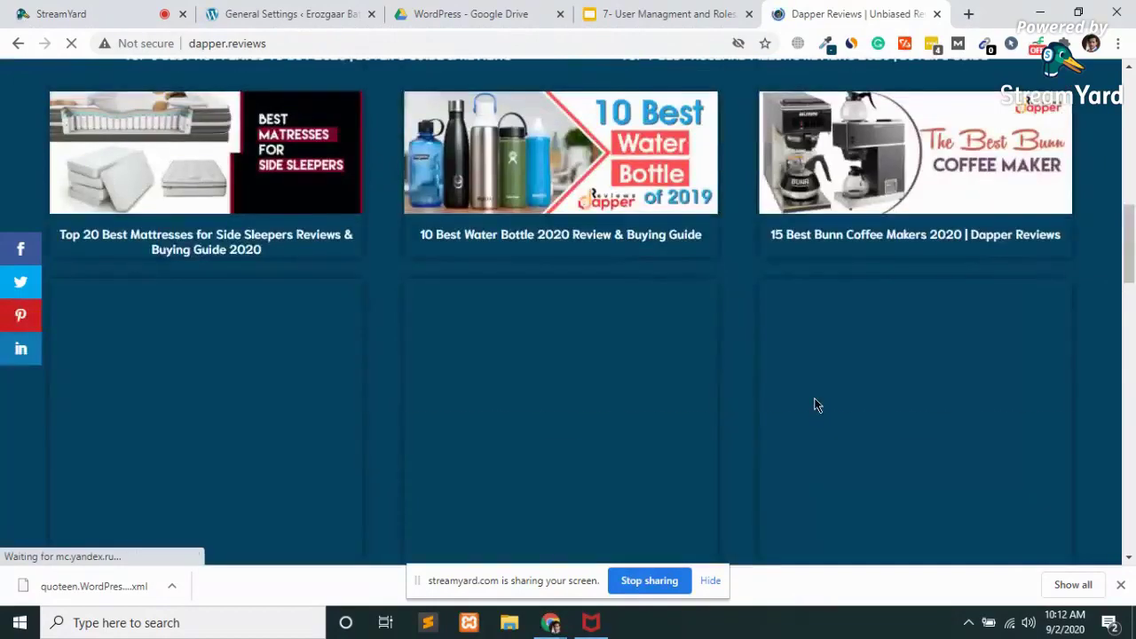
scroll(817, 405, "down", 5)
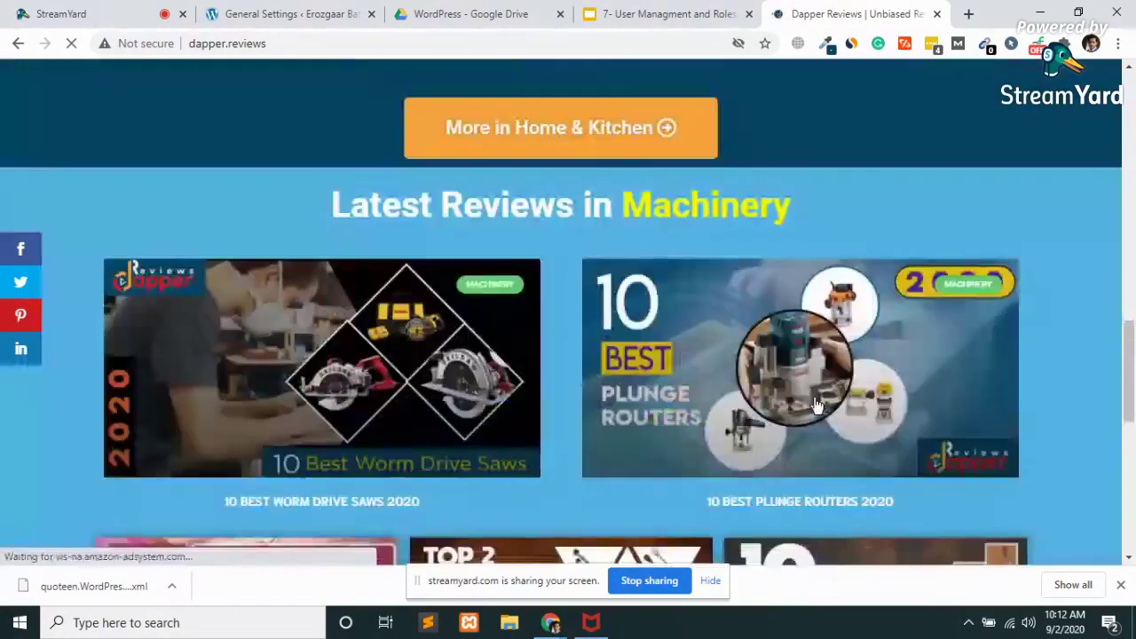
scroll(817, 405, "down", 3)
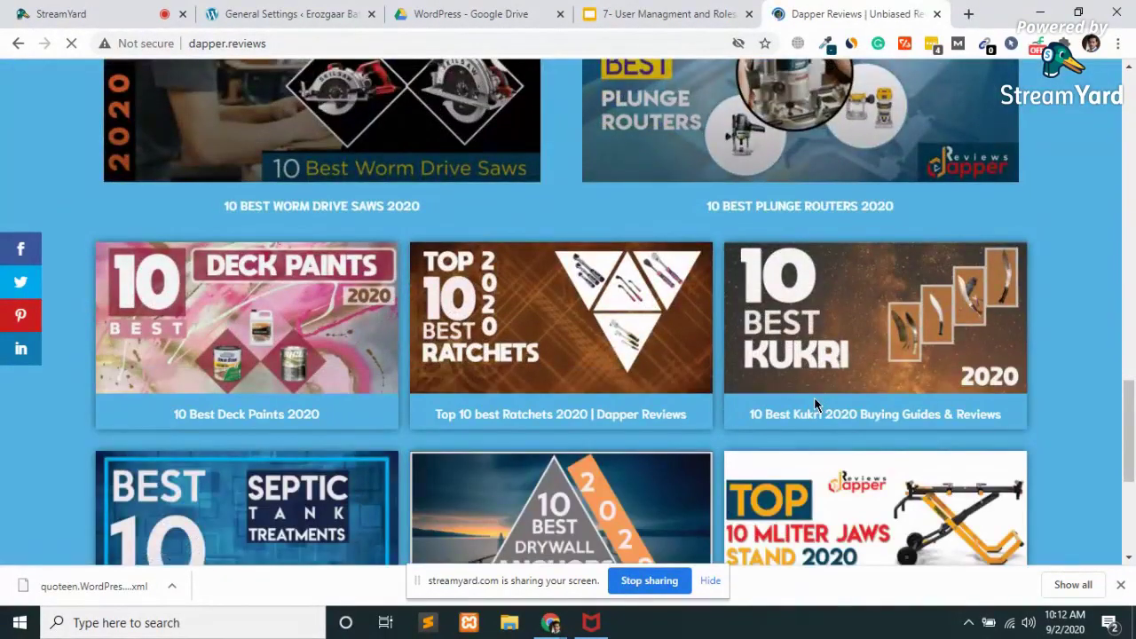
scroll(816, 406, "down", 3)
scroll(815, 405, "up", 8)
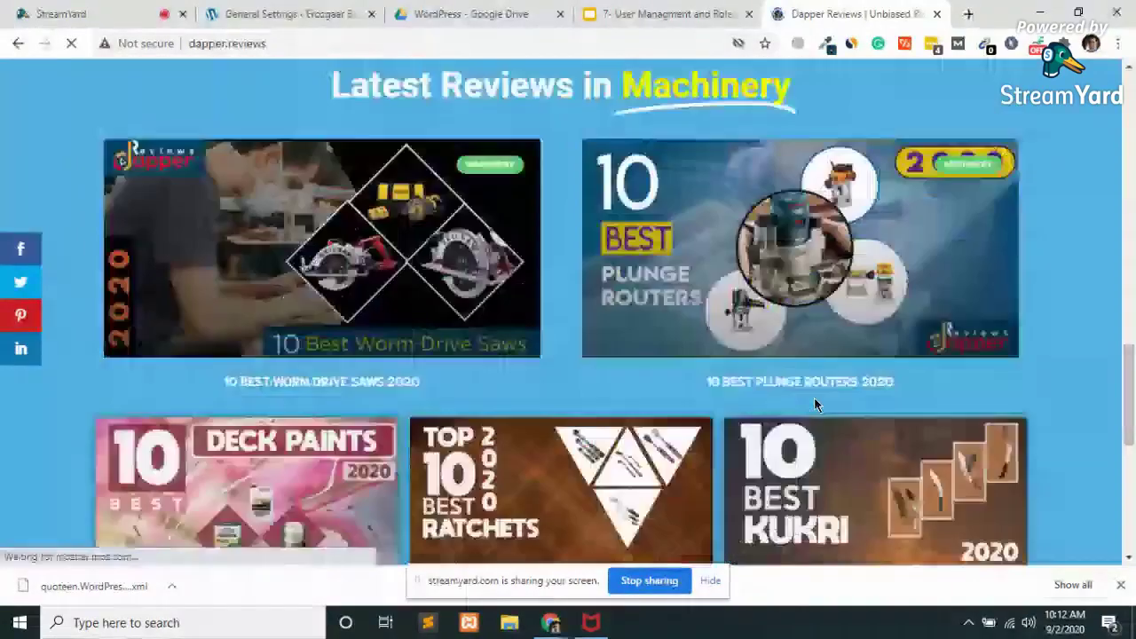
scroll(817, 406, "down", 1)
scroll(817, 406, "up", 4)
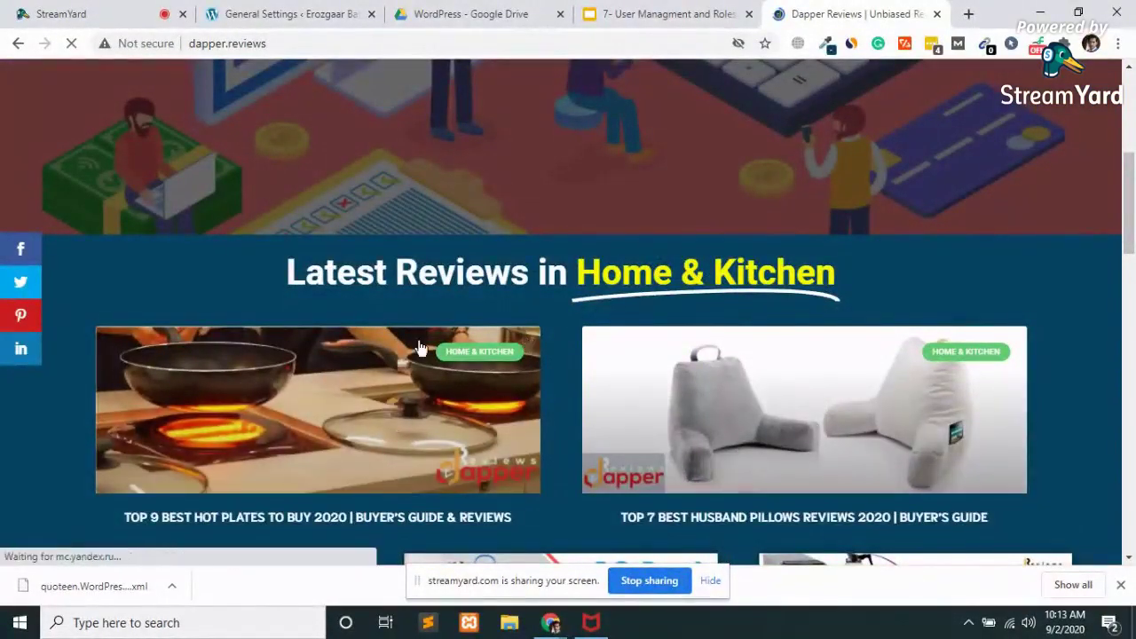
scroll(421, 343, "down", 1)
scroll(421, 344, "down", 3)
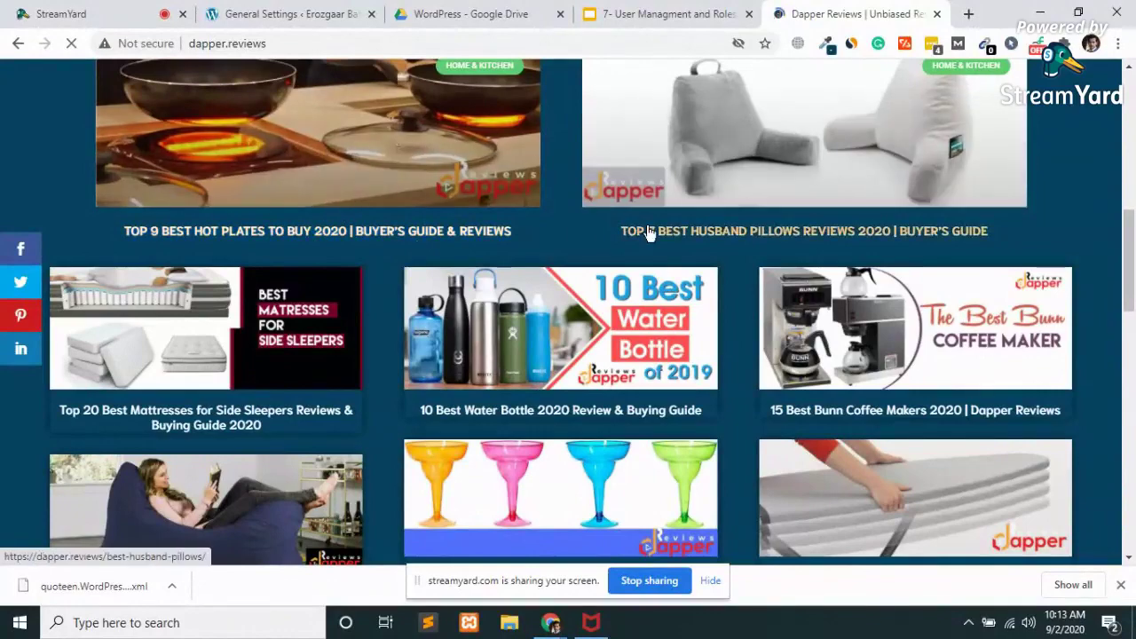
scroll(649, 233, "up", 1)
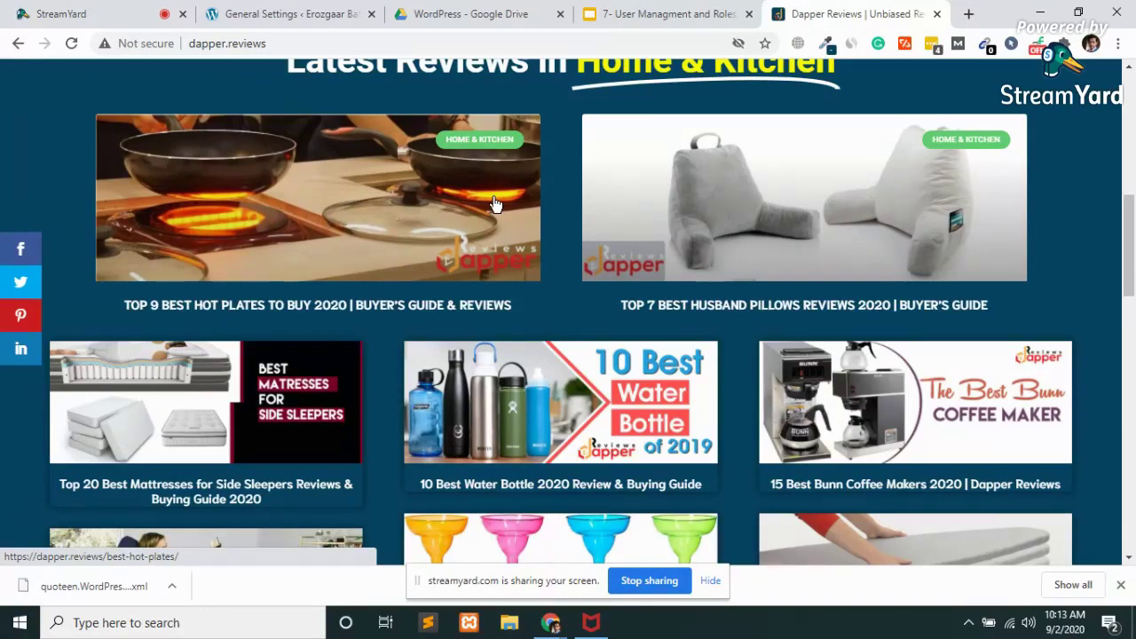
scroll(494, 202, "up", 10)
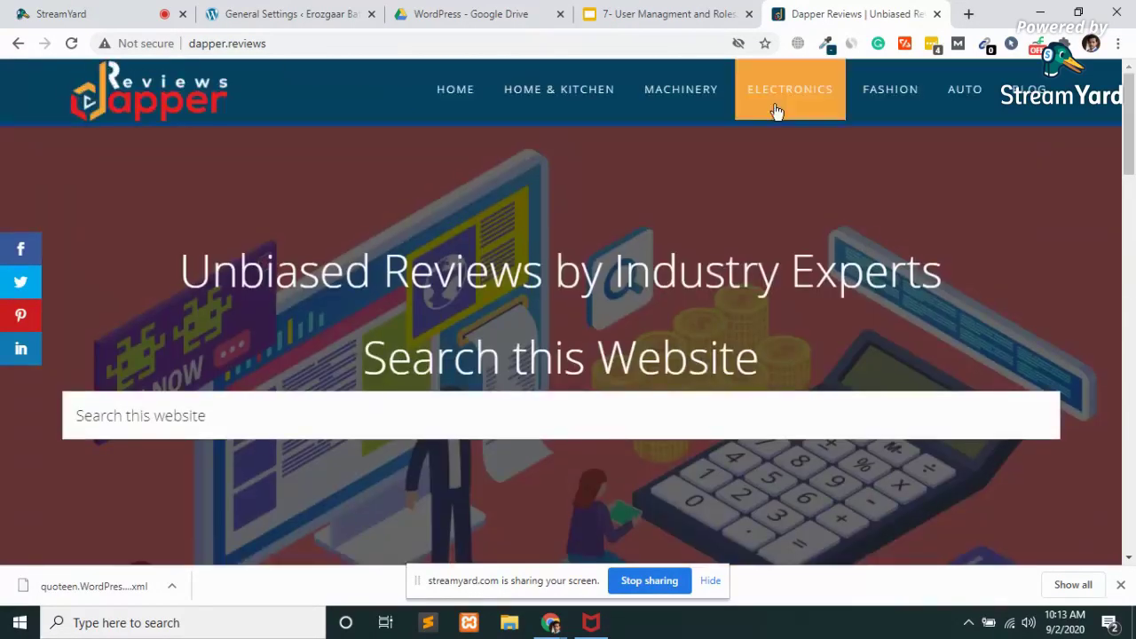
mouse_move(925, 86)
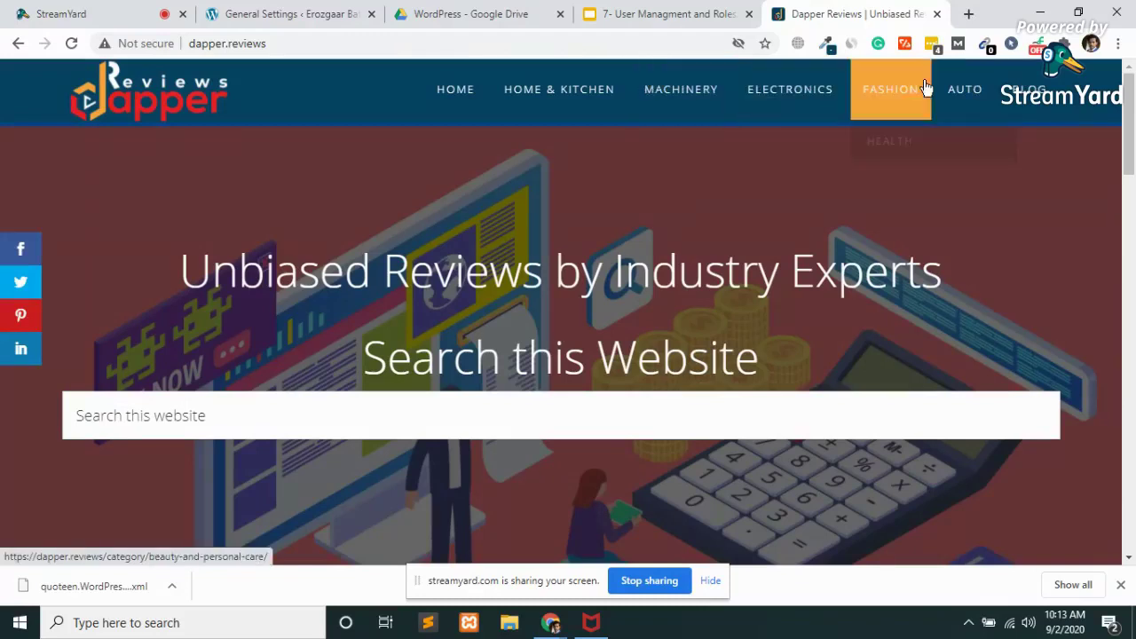
mouse_move(573, 98)
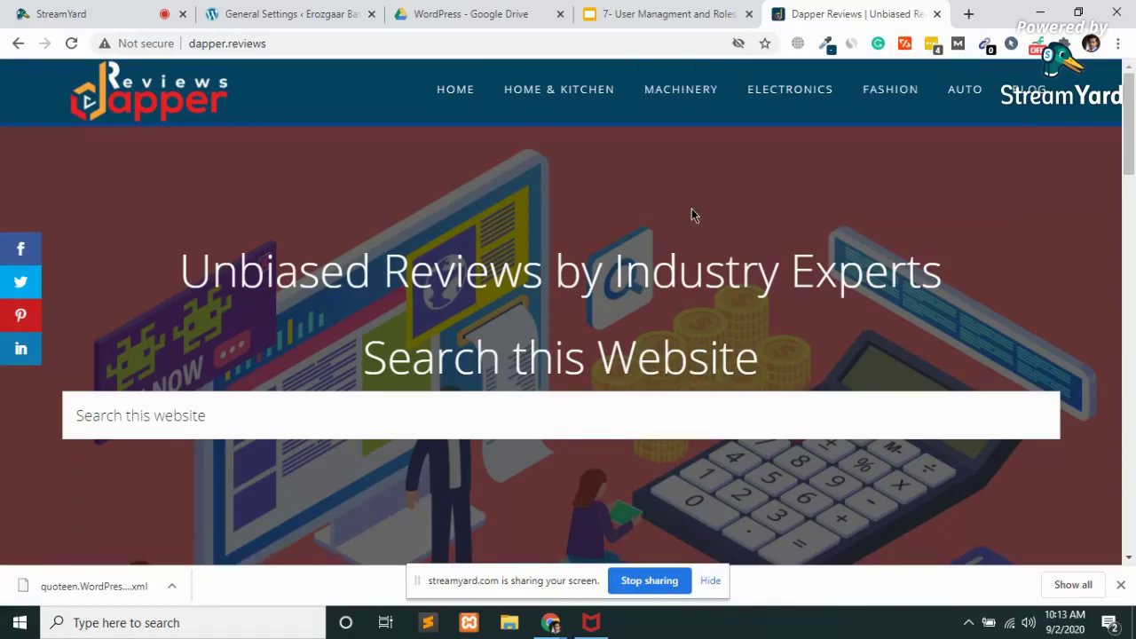
left_click(527, 11)
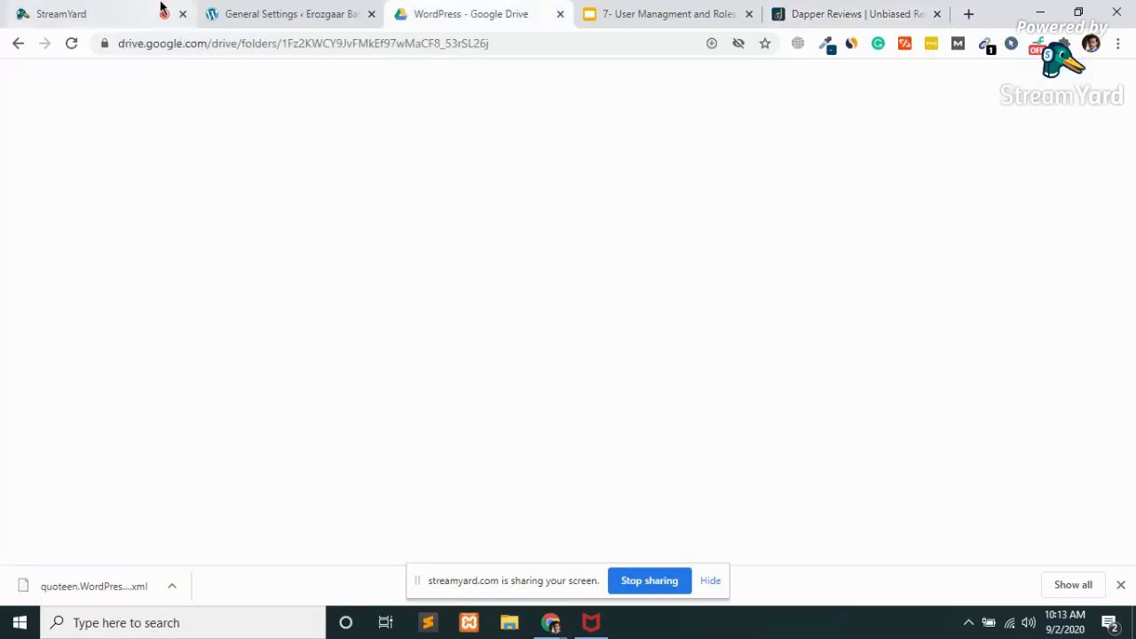
Change the tagline's first letter to capital 'O' so it reads 'Online…'
left_click(284, 9)
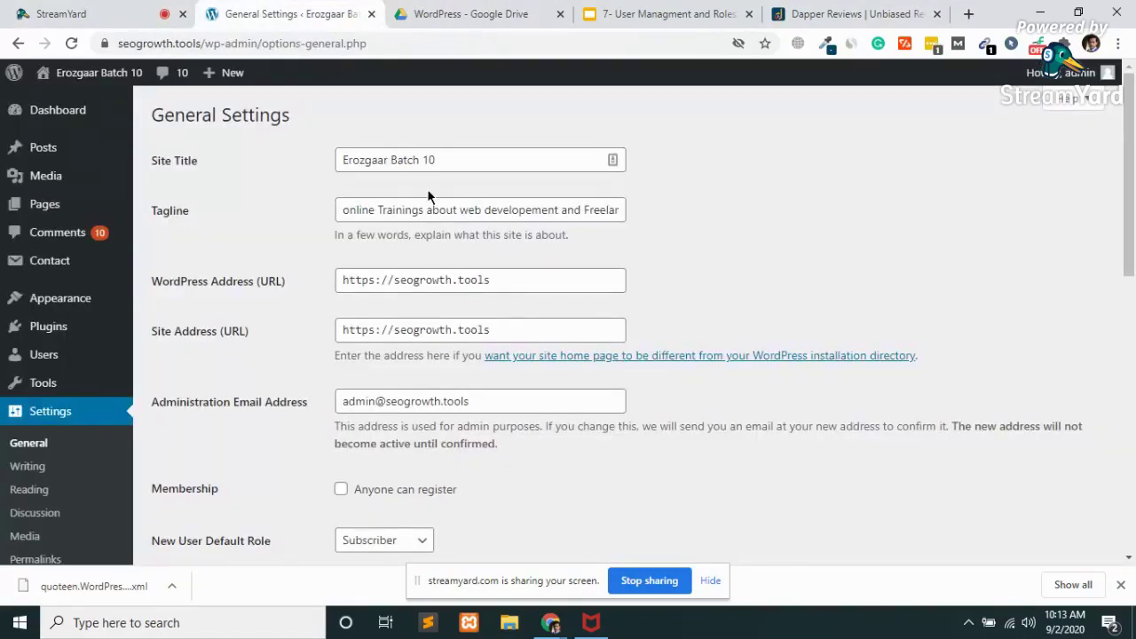
left_click(473, 159)
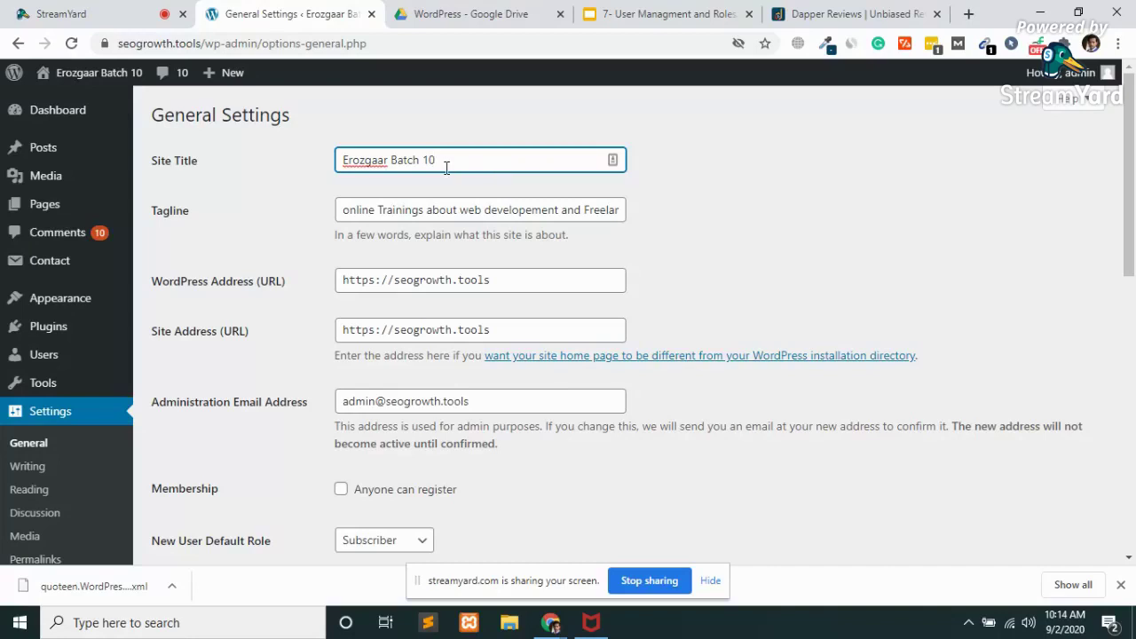
left_click(363, 220)
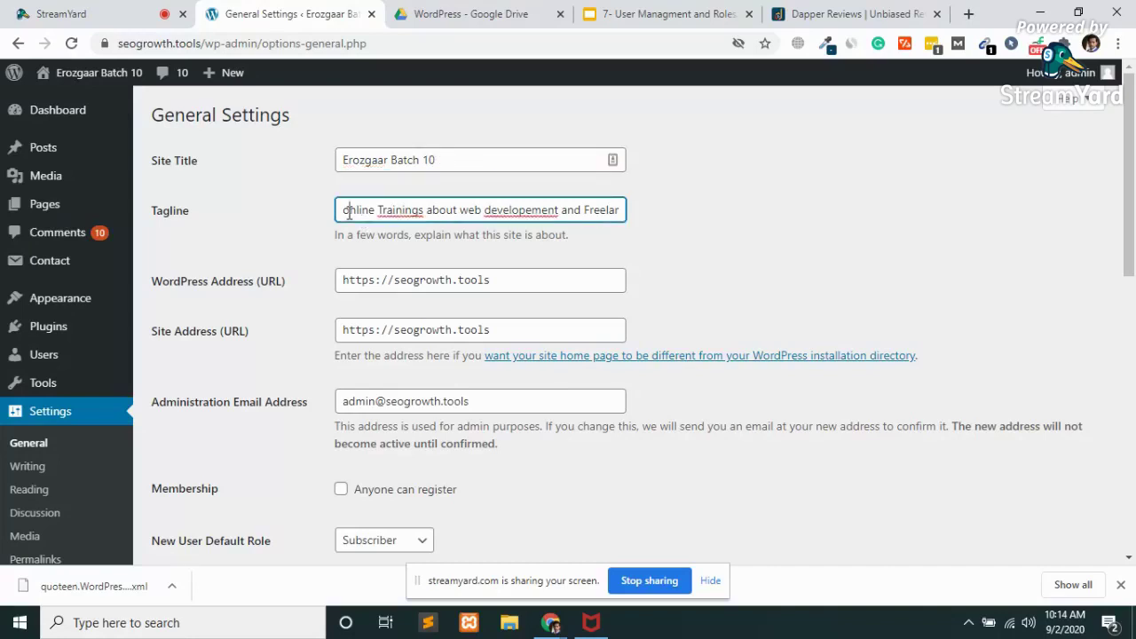
type("O")
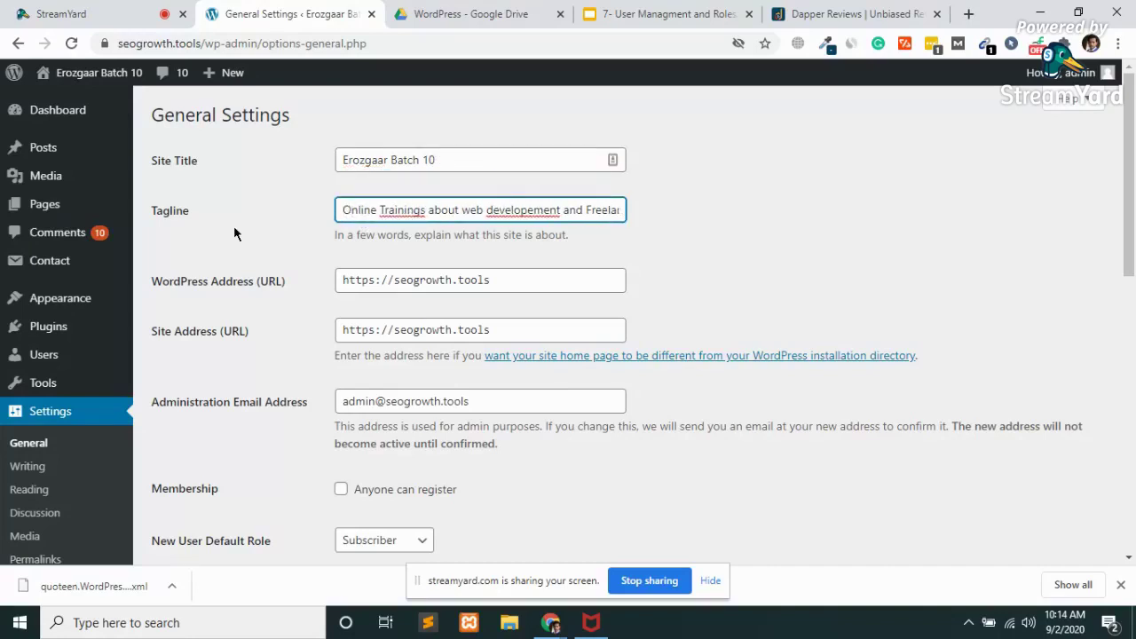
left_click(204, 262)
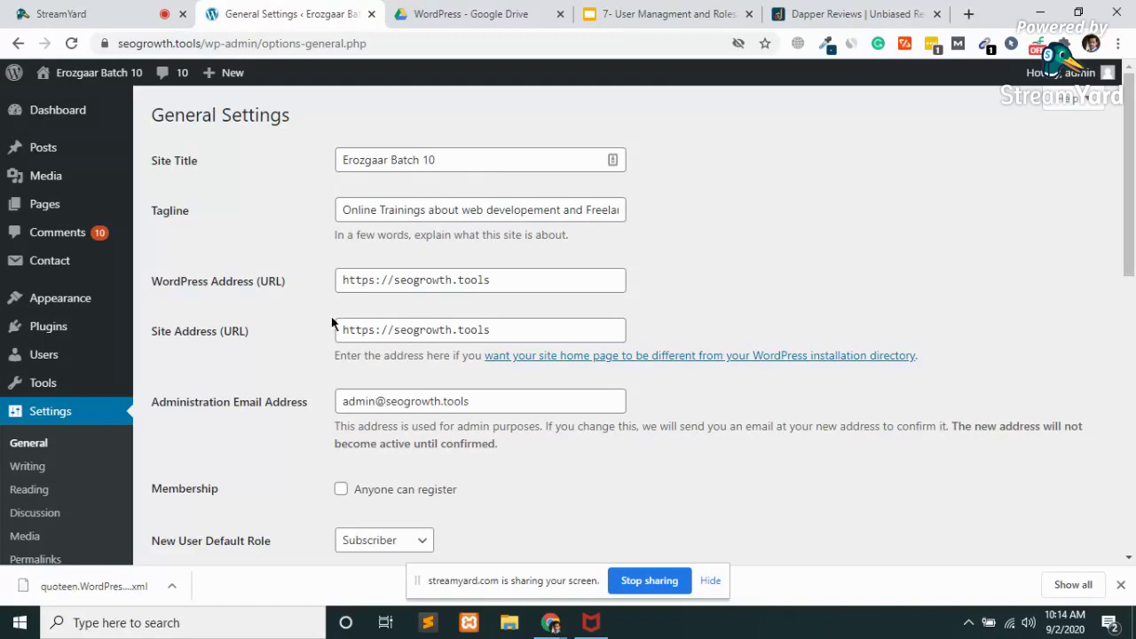
scroll(332, 322, "down", 2)
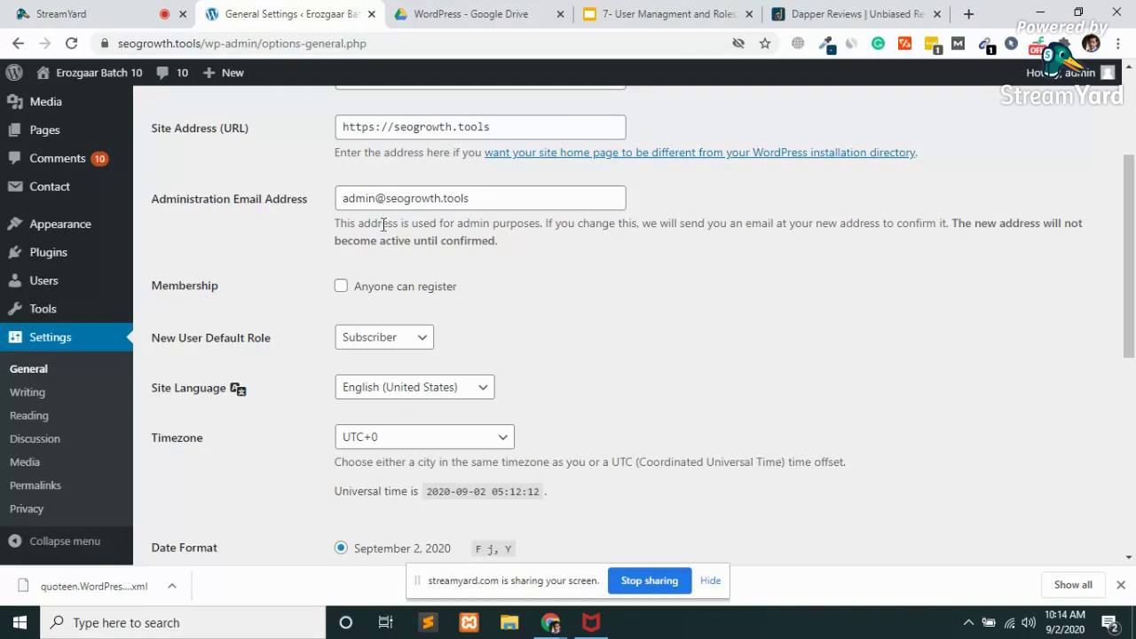
Go to seogrowth.tools/webmail in a new tab and log in
left_click(971, 12)
type("seogrowth.tools")
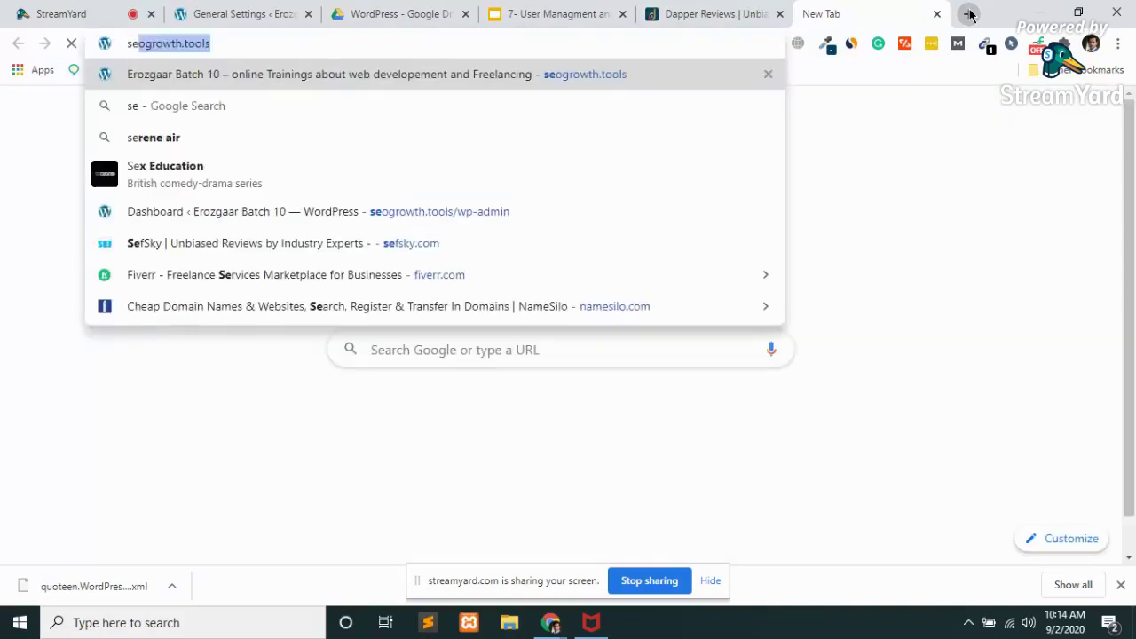
type("/")
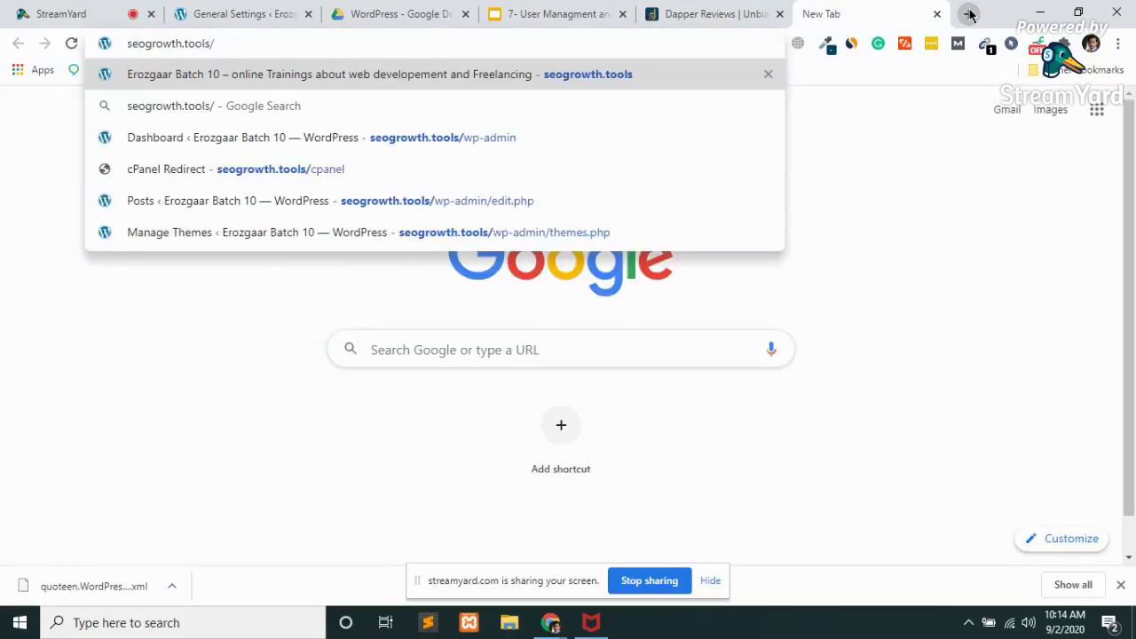
type("webmail")
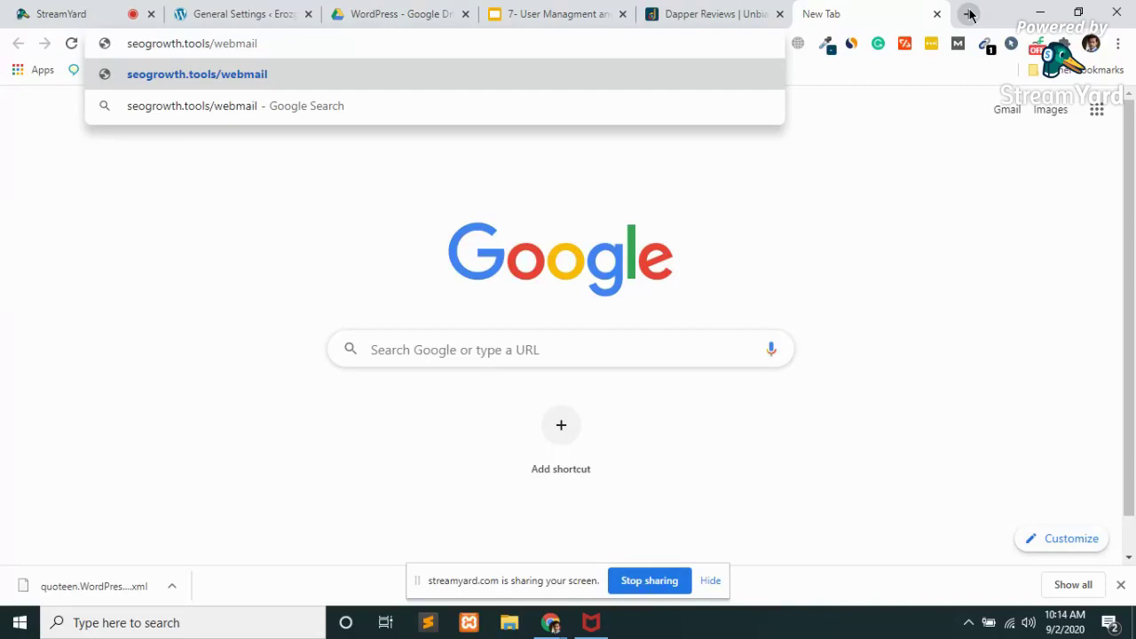
key("Return")
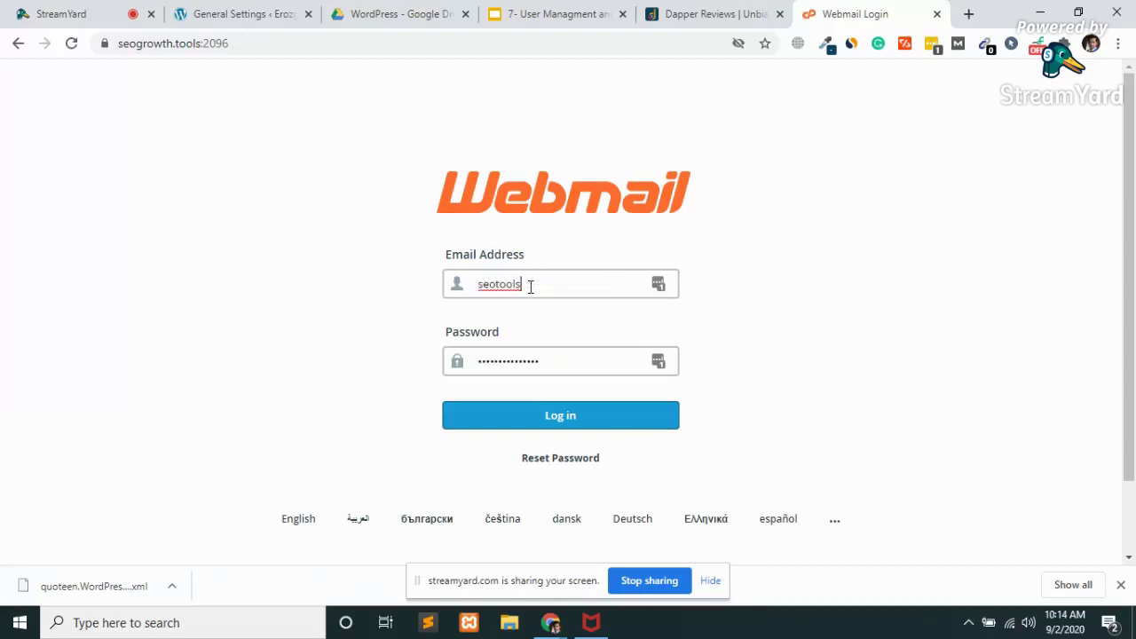
left_click(557, 425)
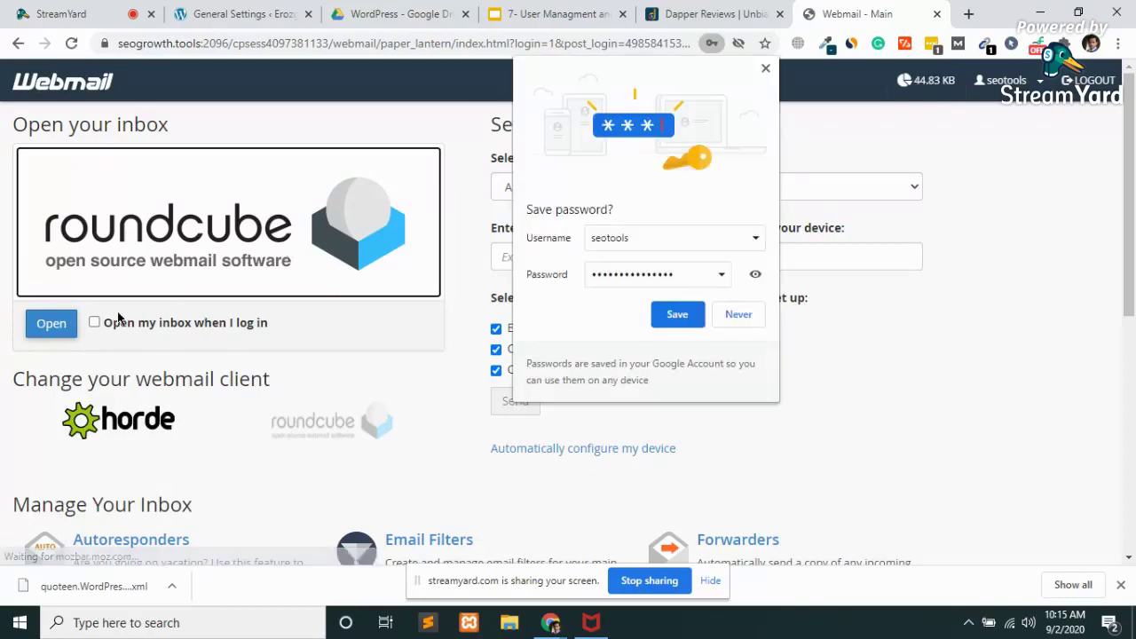
Open Roundcube and check the Drafts, Sent and Inbox folders
left_click(58, 331)
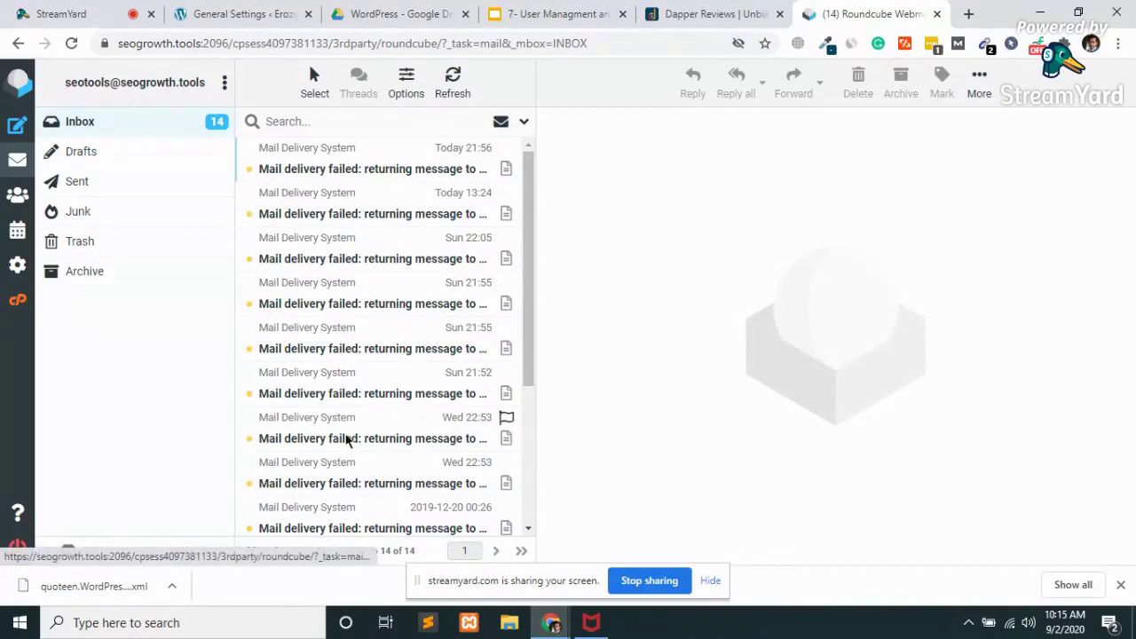
scroll(348, 435, "down", 3)
scroll(347, 438, "up", 3)
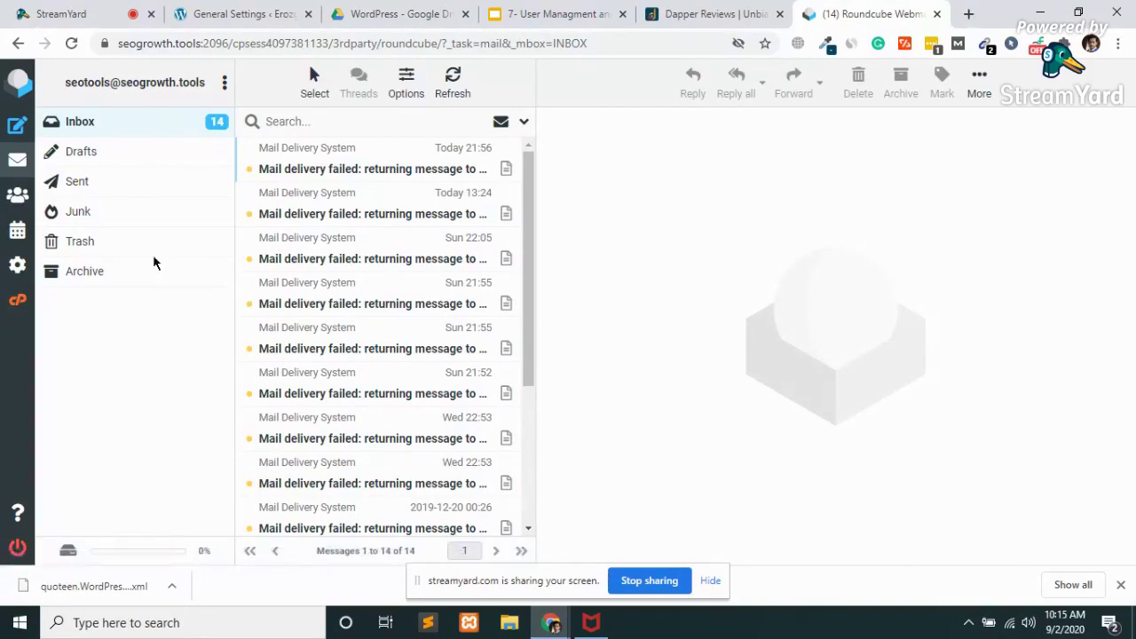
left_click(103, 156)
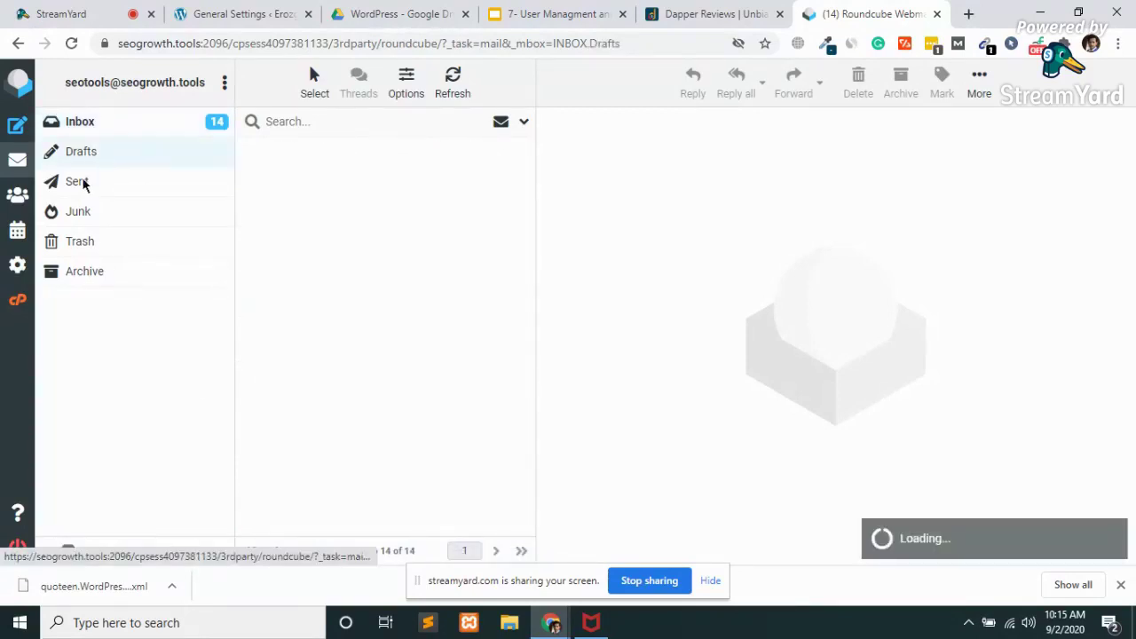
left_click(82, 184)
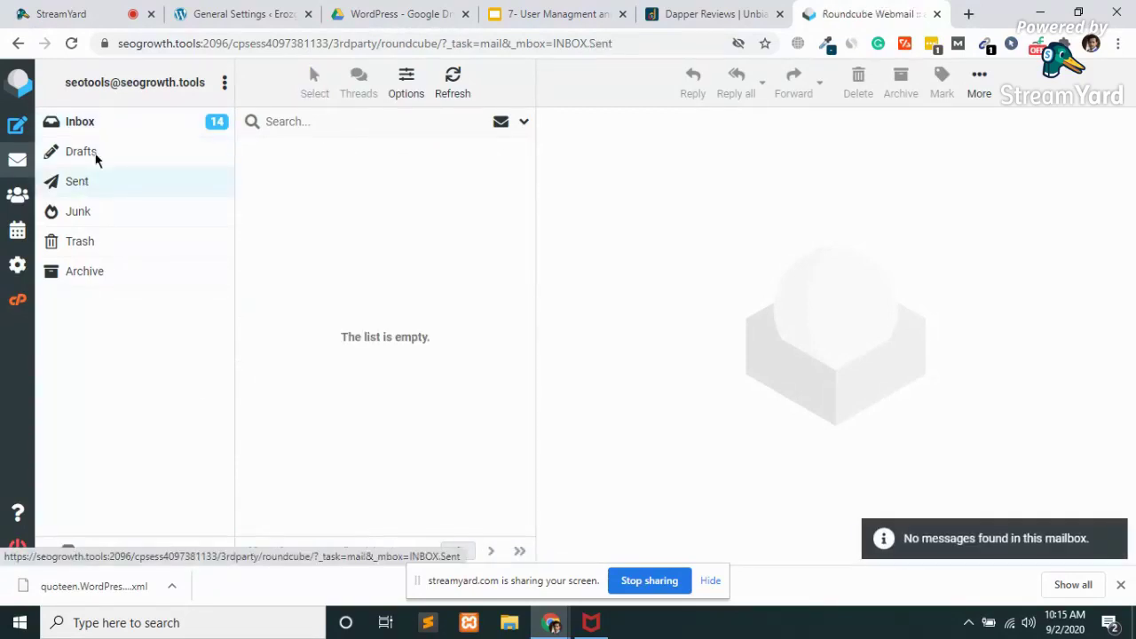
left_click(111, 120)
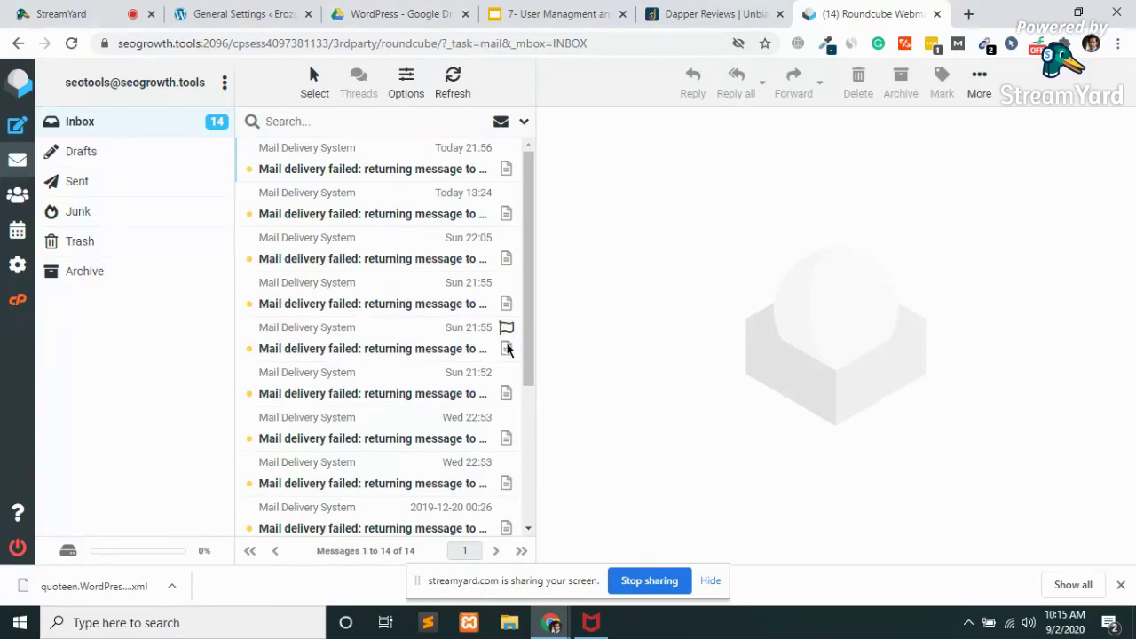
left_click(967, 16)
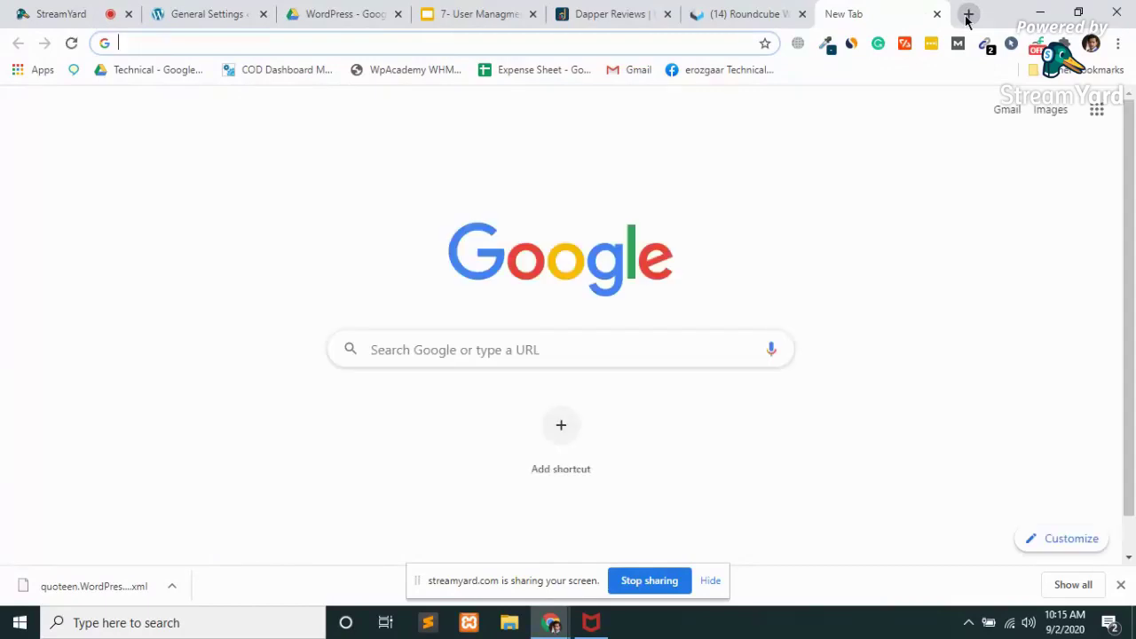
Load anotepad.com and type the seogrowth.tools admin e-mail address, fixing its typo
type("an")
key("Return")
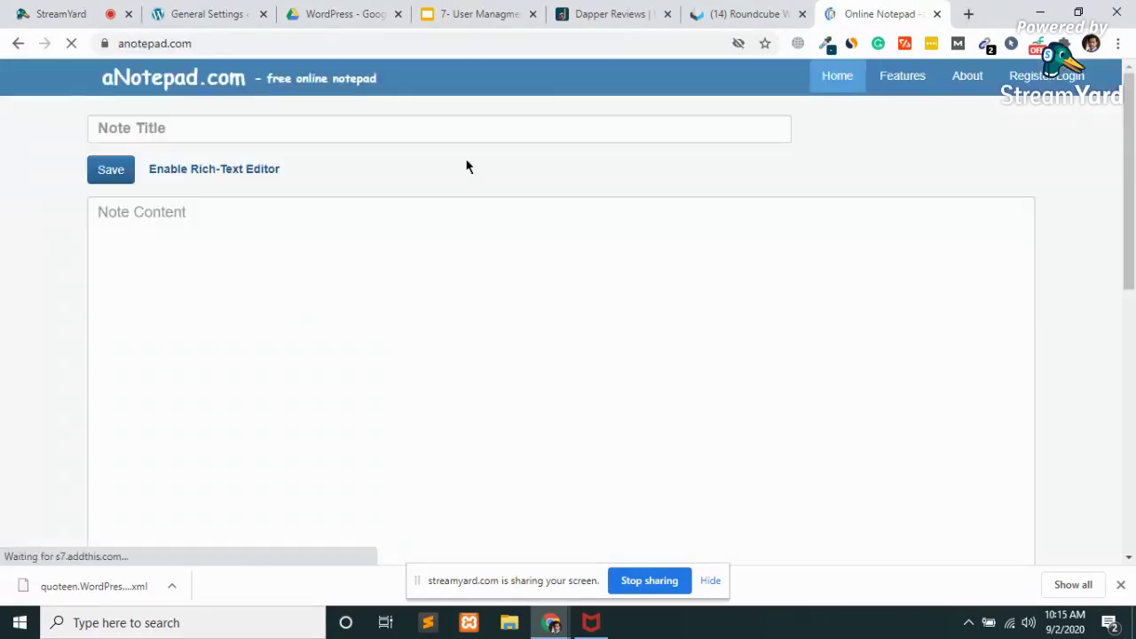
left_click(178, 213)
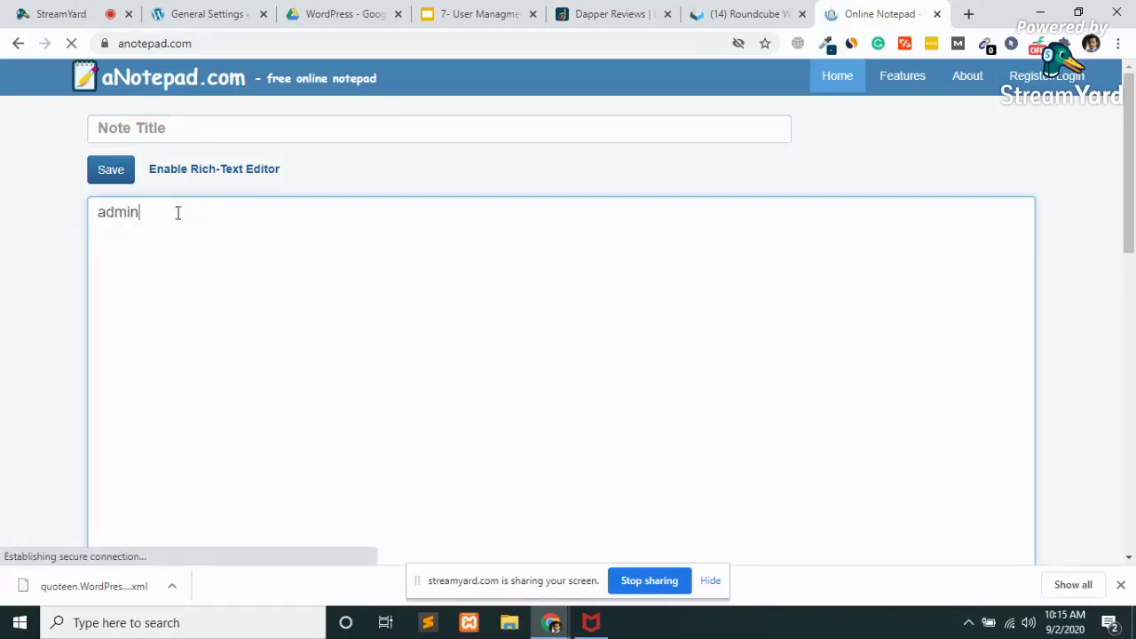
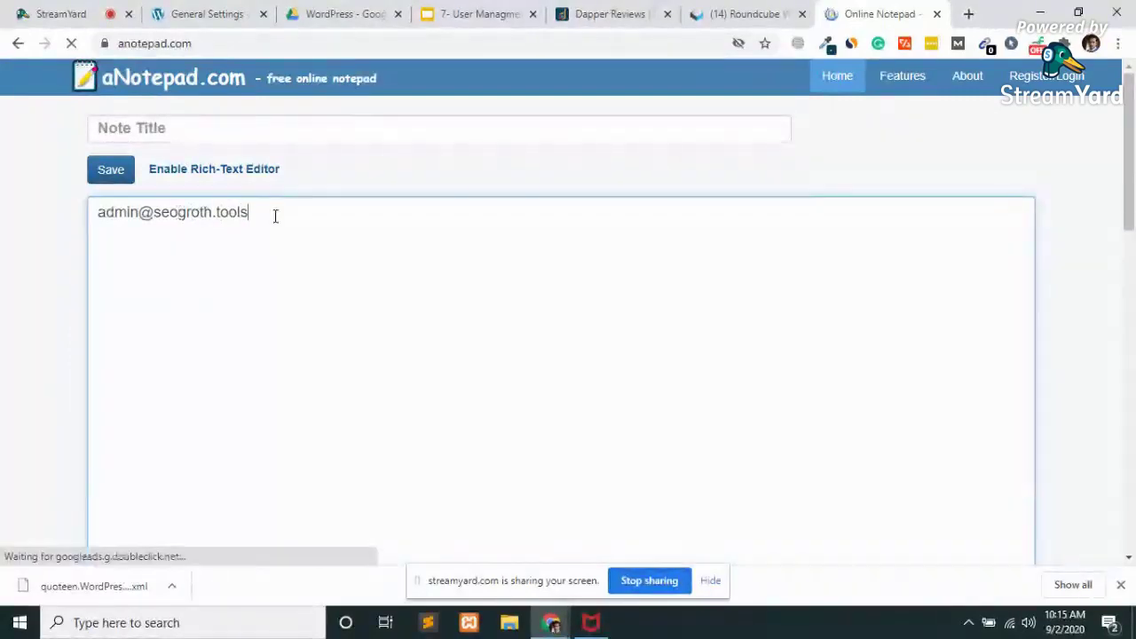
left_click_drag(275, 216, 94, 204)
left_click(252, 236)
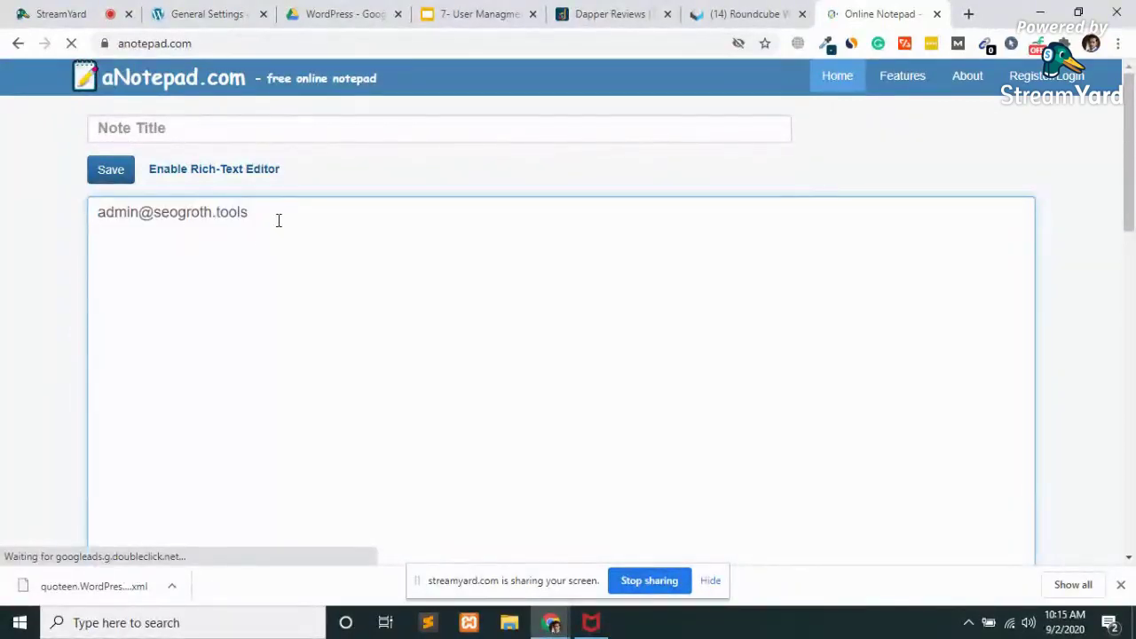
type("w")
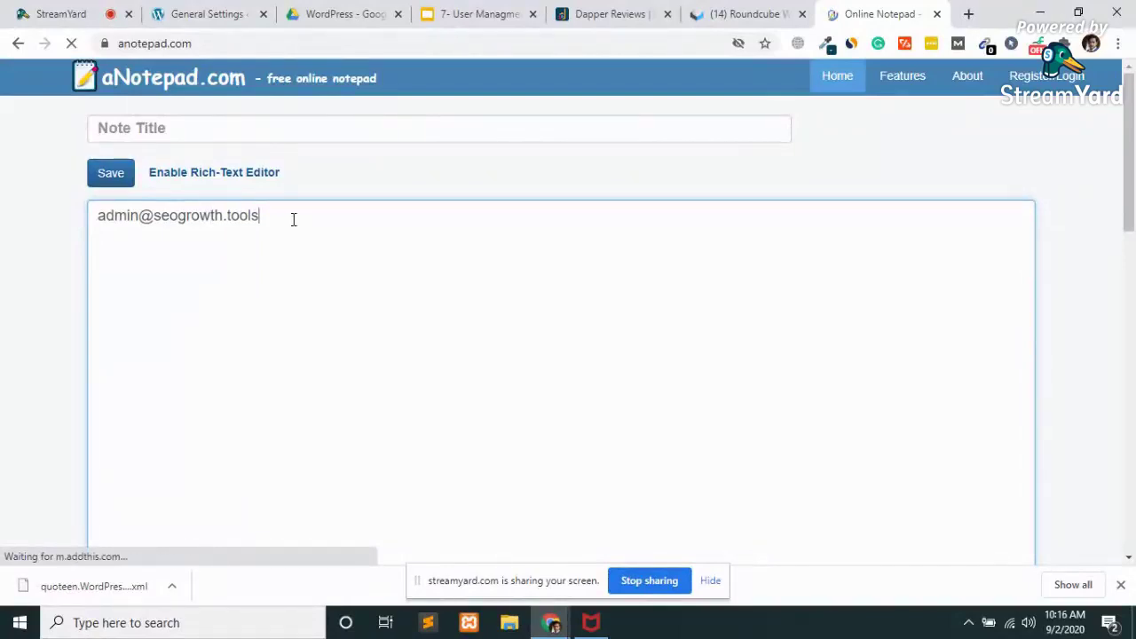
Add a personal Gmail address on the note's second line
key("Return")
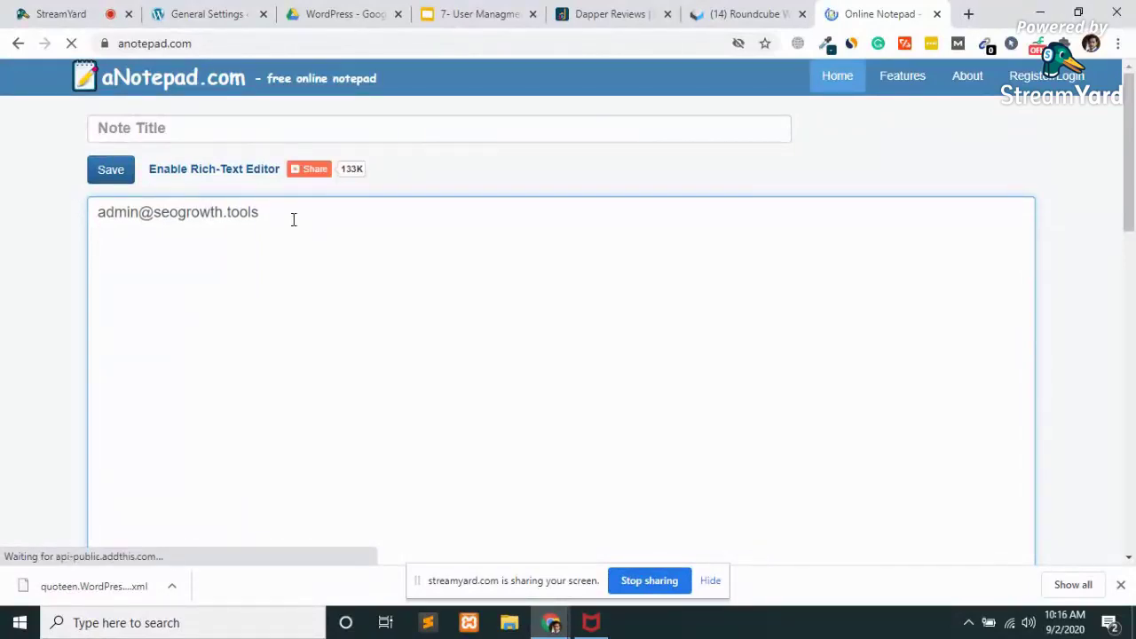
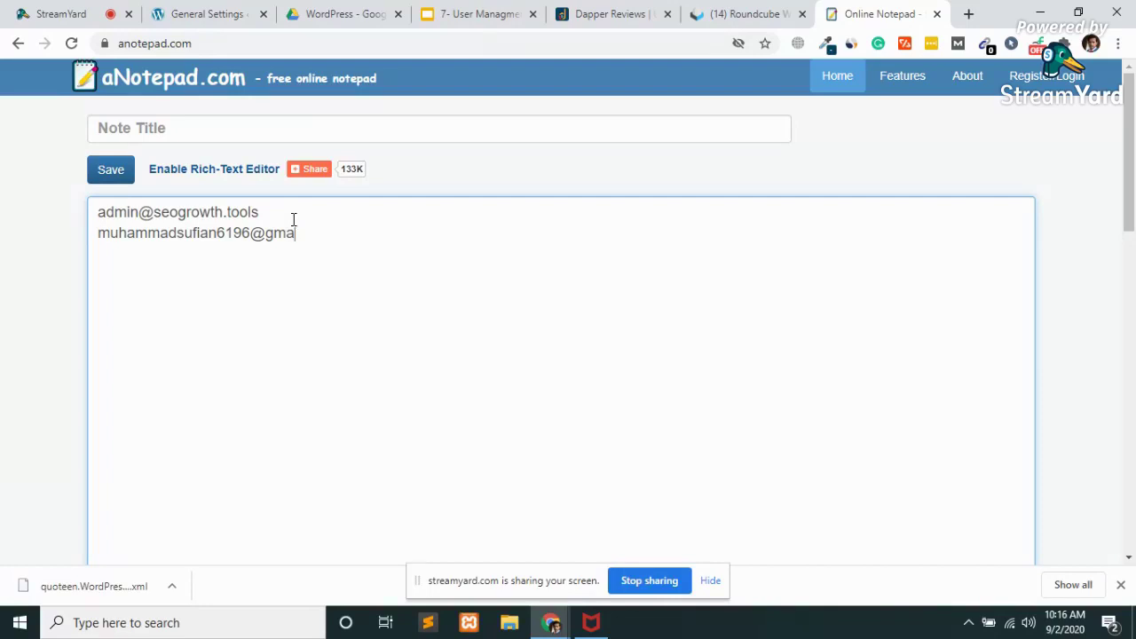
left_click_drag(357, 232, 99, 245)
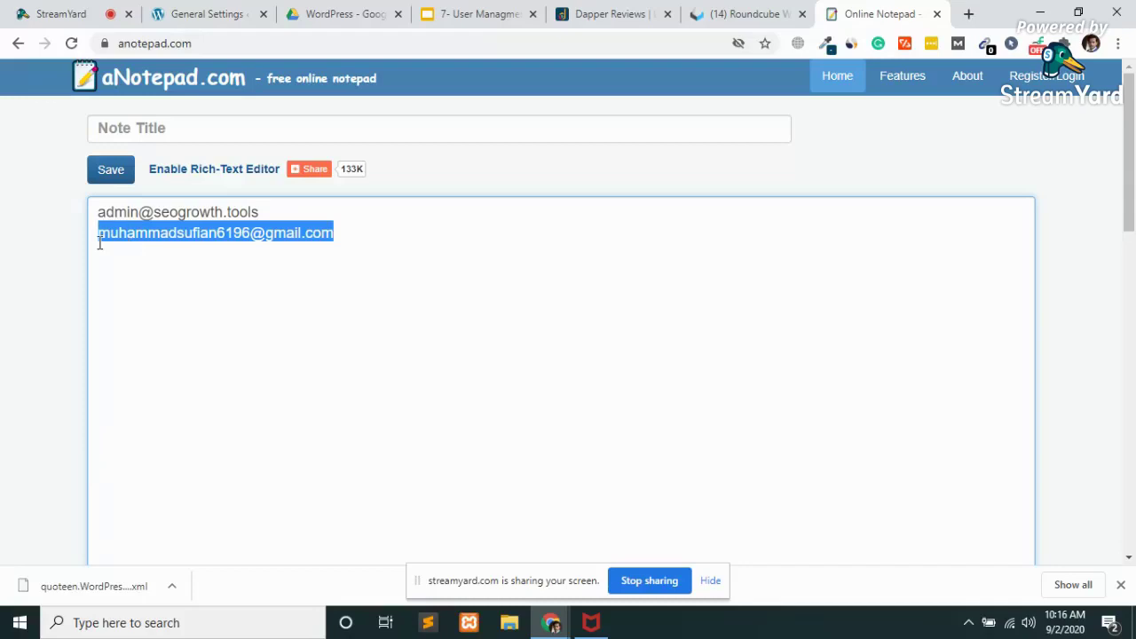
left_click(248, 256)
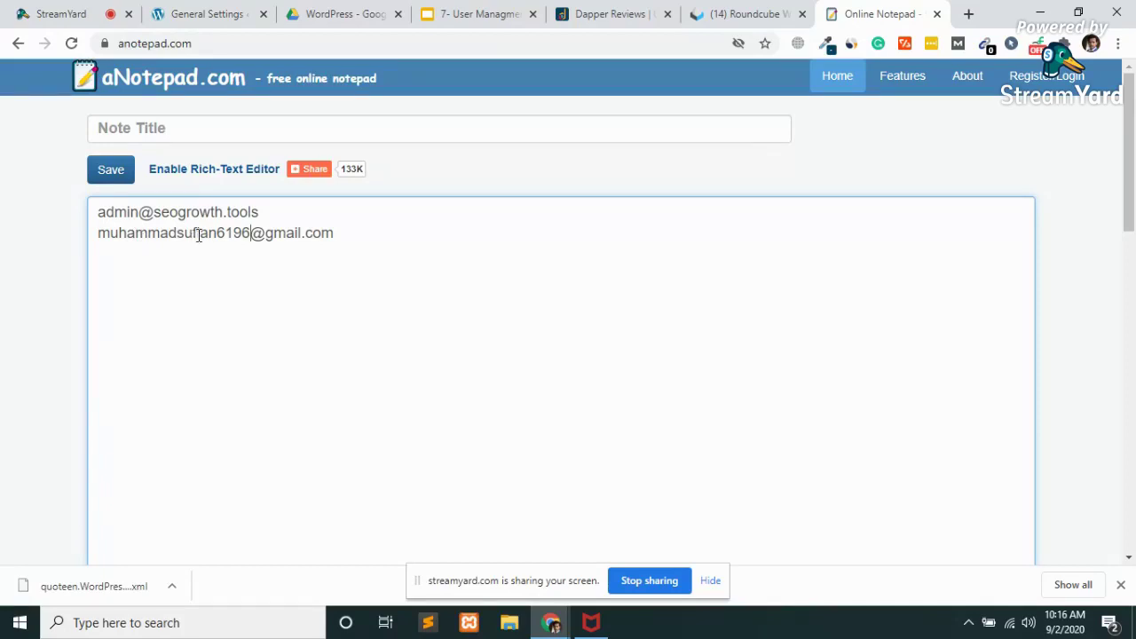
left_click_drag(337, 233, 100, 235)
left_click(207, 206)
left_click_drag(273, 212, 0, 221)
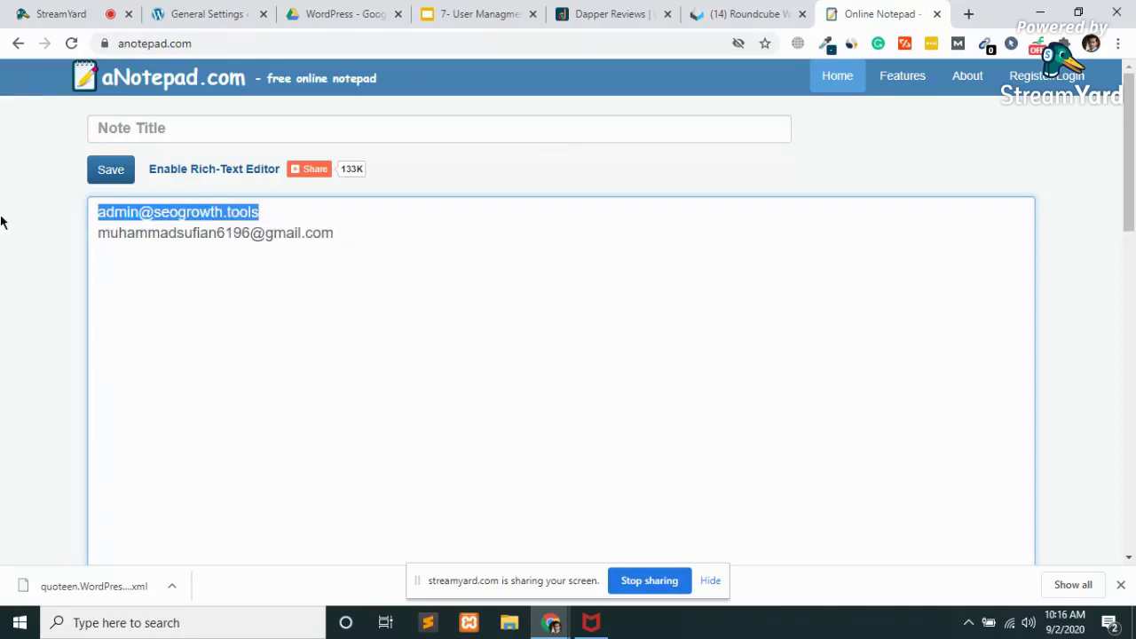
left_click(341, 232)
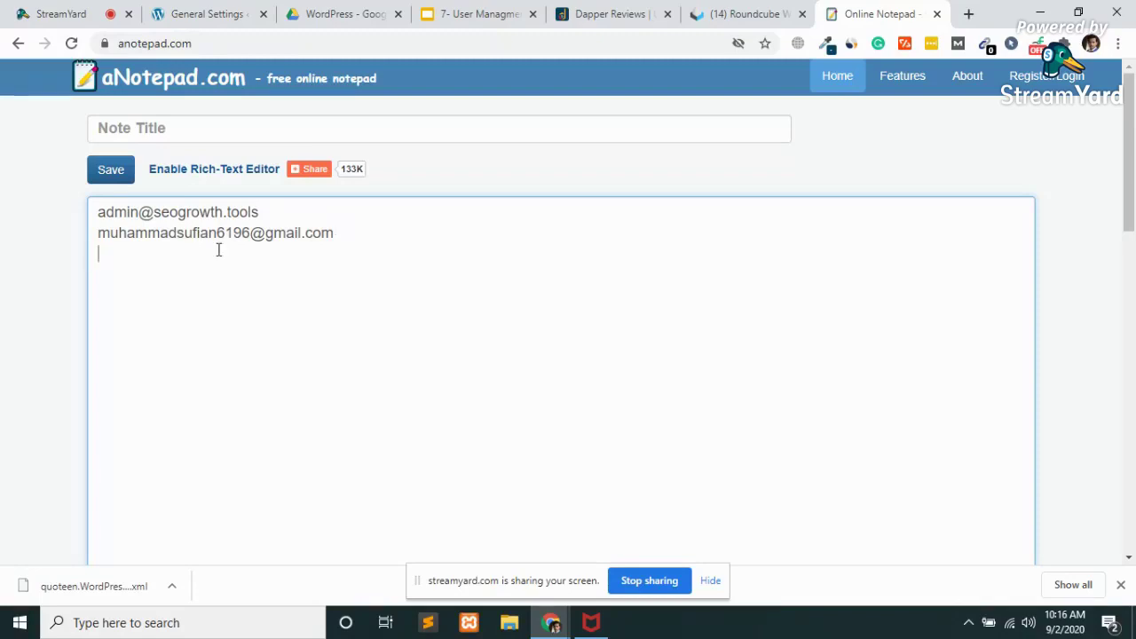
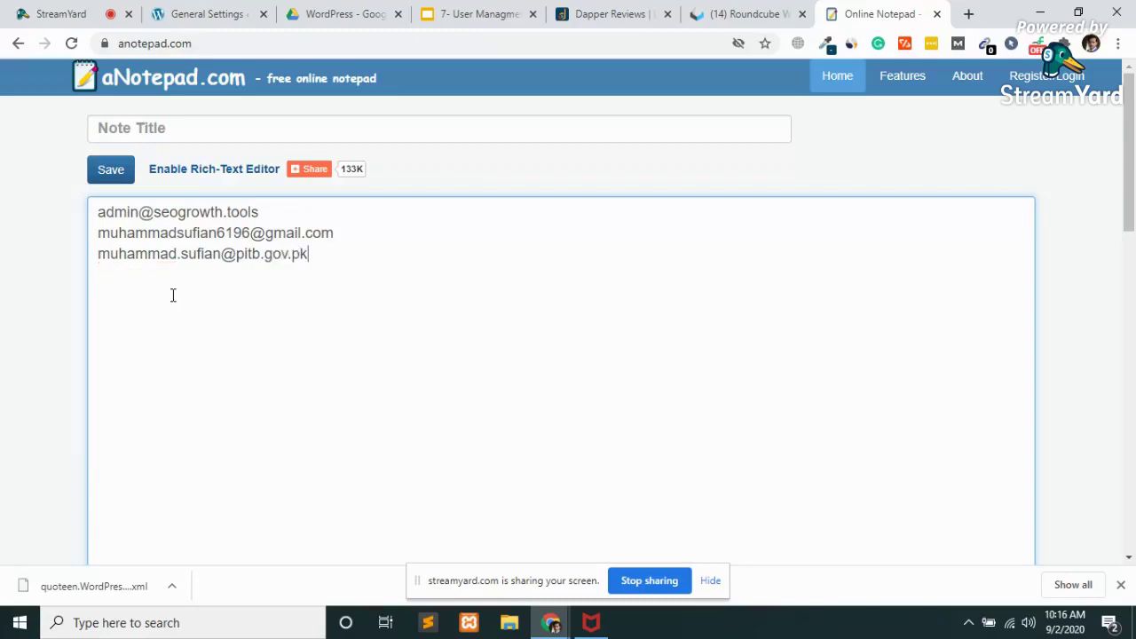
Add a work e-mail address as the note's third line
left_click_drag(320, 259, 97, 255)
left_click(226, 289)
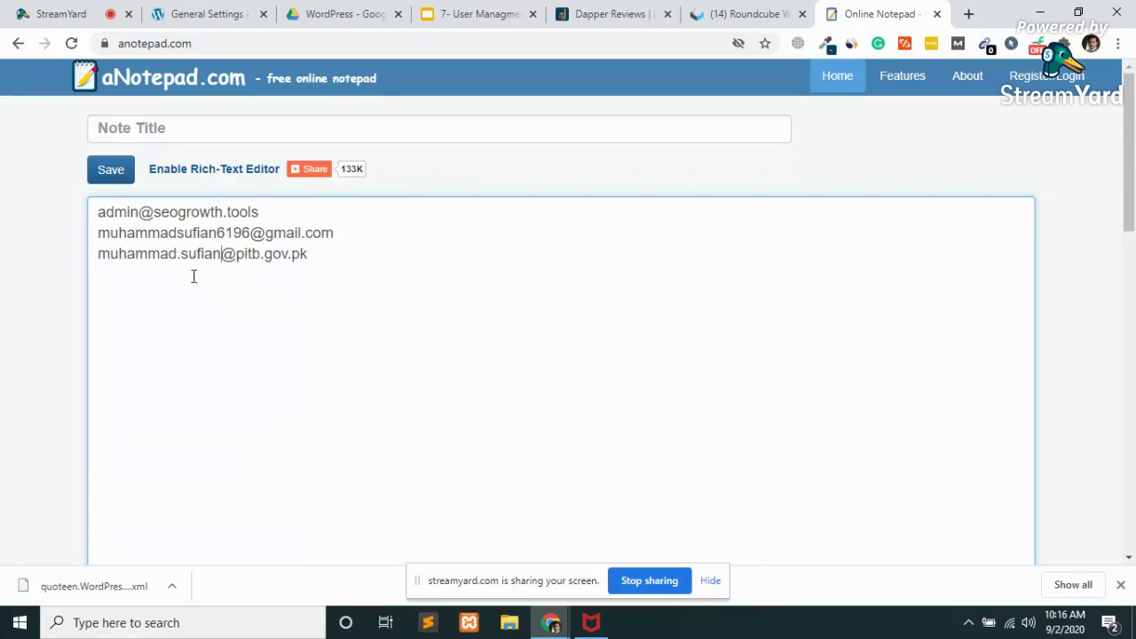
double_click(235, 255)
left_click(270, 256)
left_click_drag(307, 256, 167, 255)
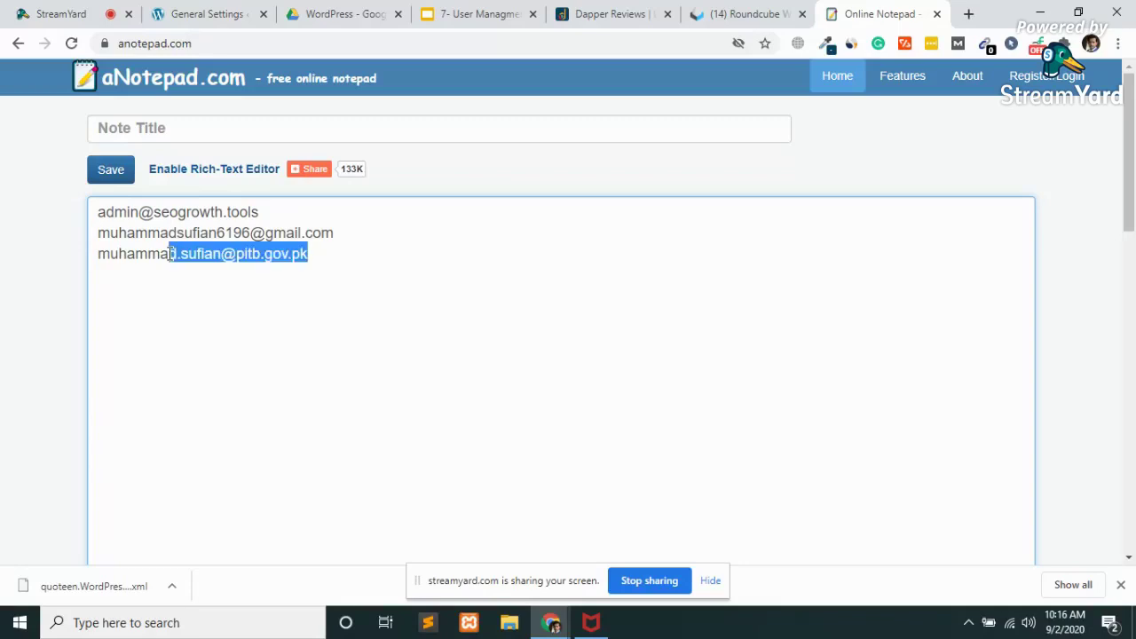
left_click(254, 289)
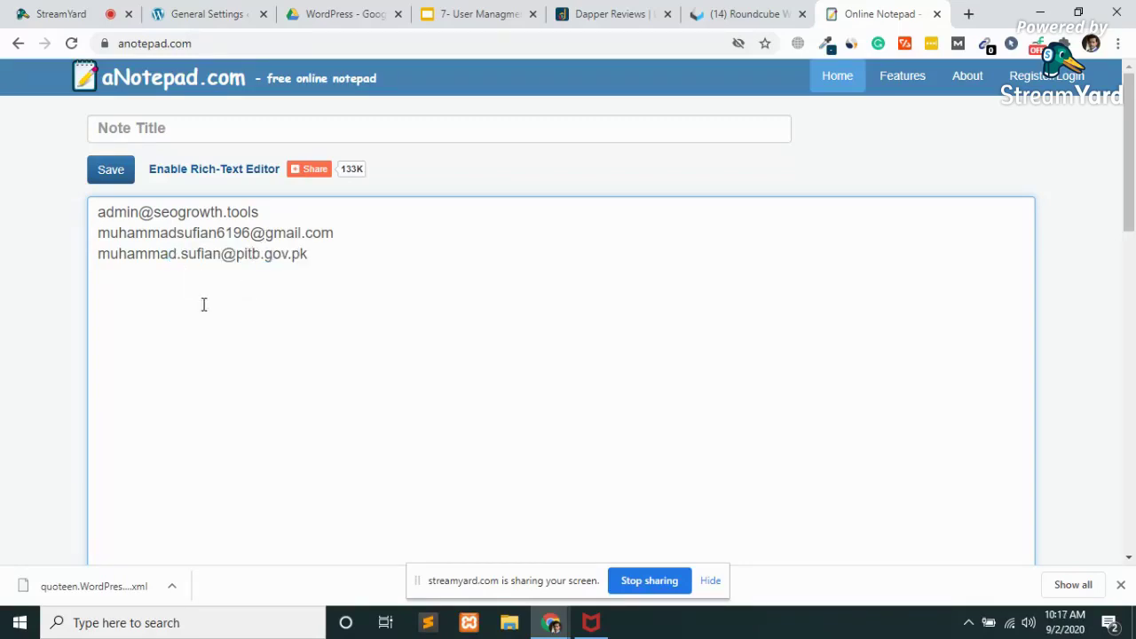
left_click_drag(338, 233, 81, 248)
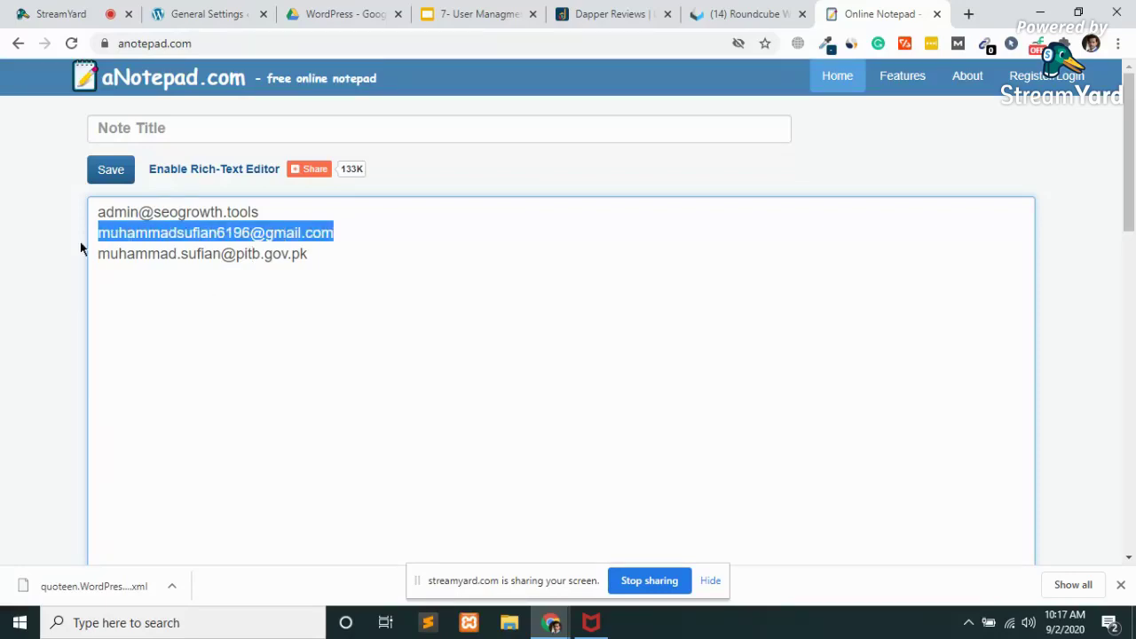
left_click(303, 328)
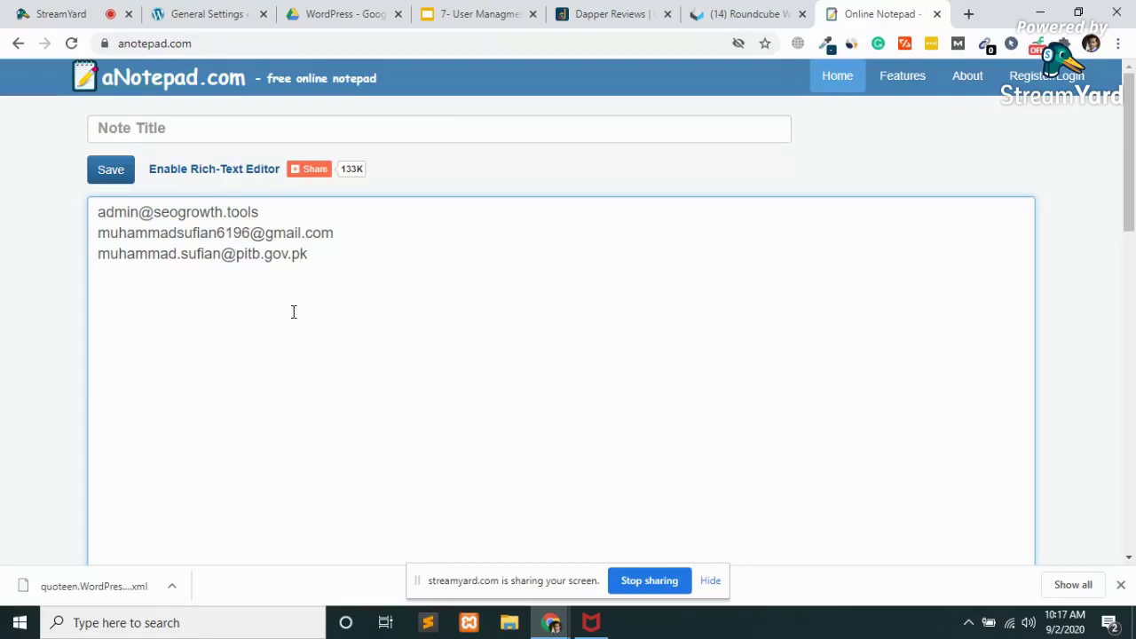
Duplicate the admin address line and change 'admin' to 'info' on its own line
left_click(298, 216)
triple_click(298, 216)
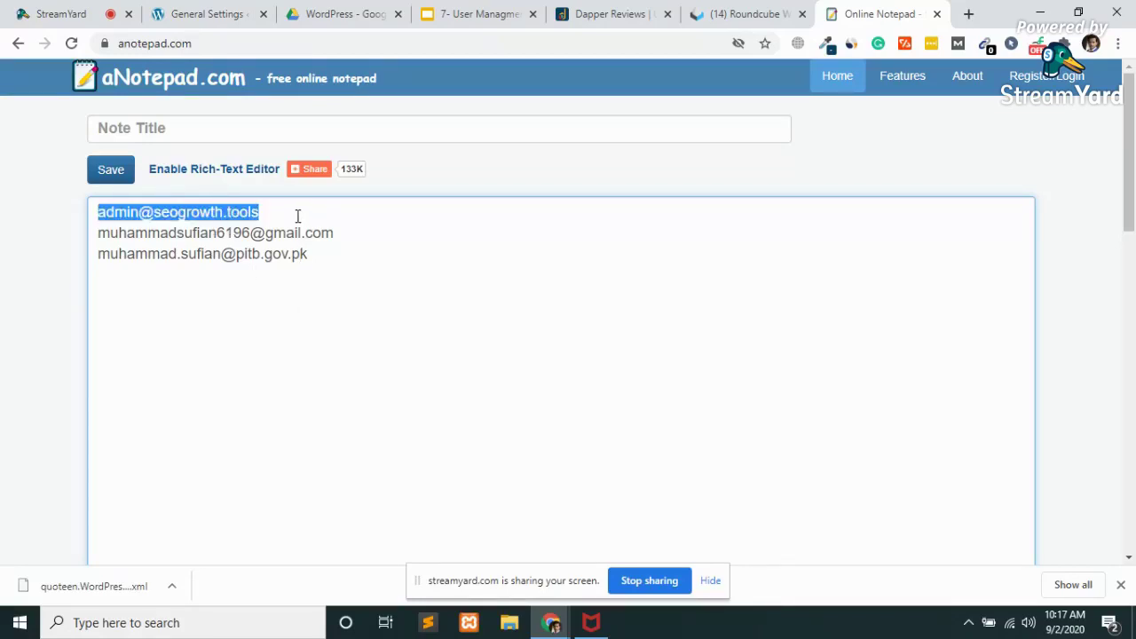
key("ctrl+c")
key("Right")
key("Return")
key("ctrl+v")
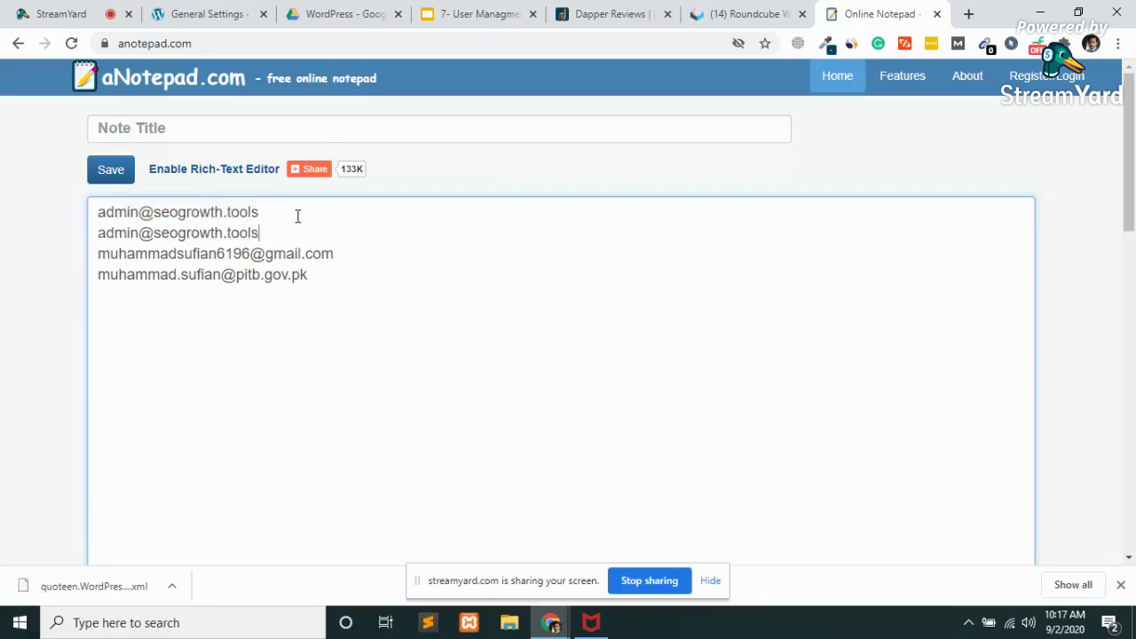
key("Left")
key("Left")
key("Left")
key("Left")
key("Left")
key("Left")
key("Left")
key("Left")
key("Left")
key("Left")
key("Left")
key("Left")
key("Left")
key("BackSpace")
key("BackSpace")
key("BackSpace")
key("BackSpace")
key("BackSpace")
key("BackSpace")
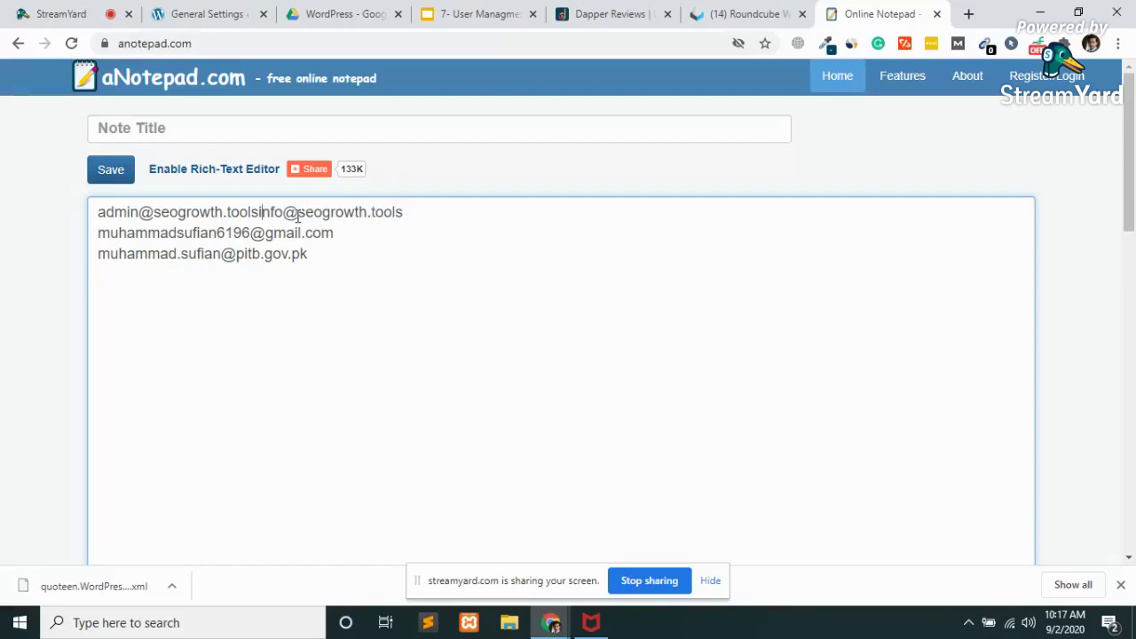
key("Return")
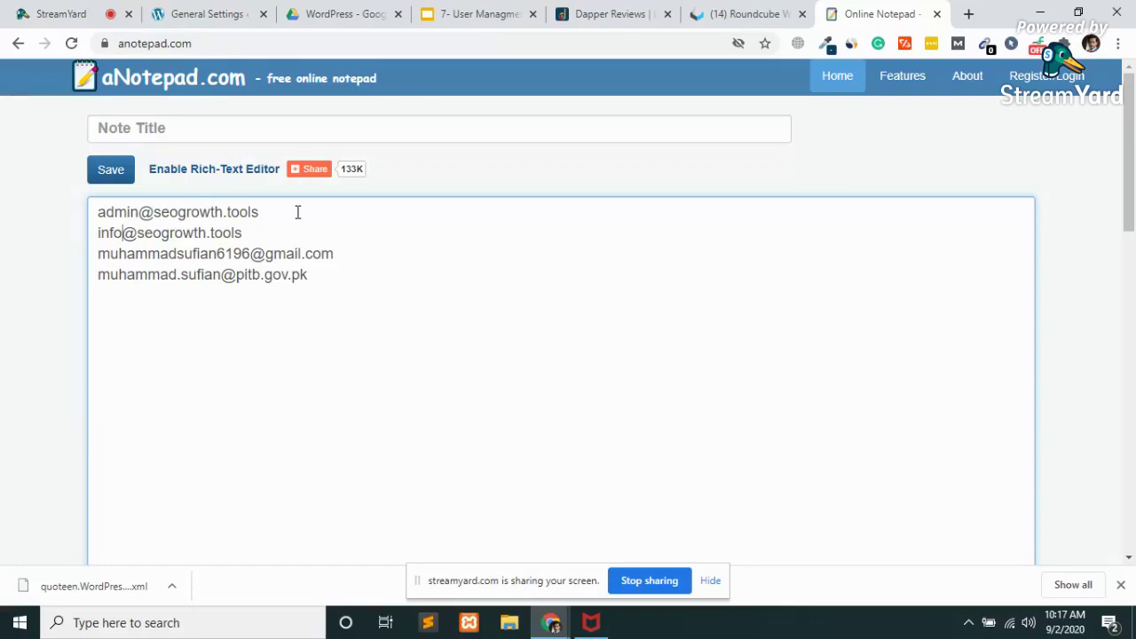
left_click(969, 14)
Log in at seogrowth.tools/cpanel and open Email Accounts from the Email section
type("seogrowth.tools")
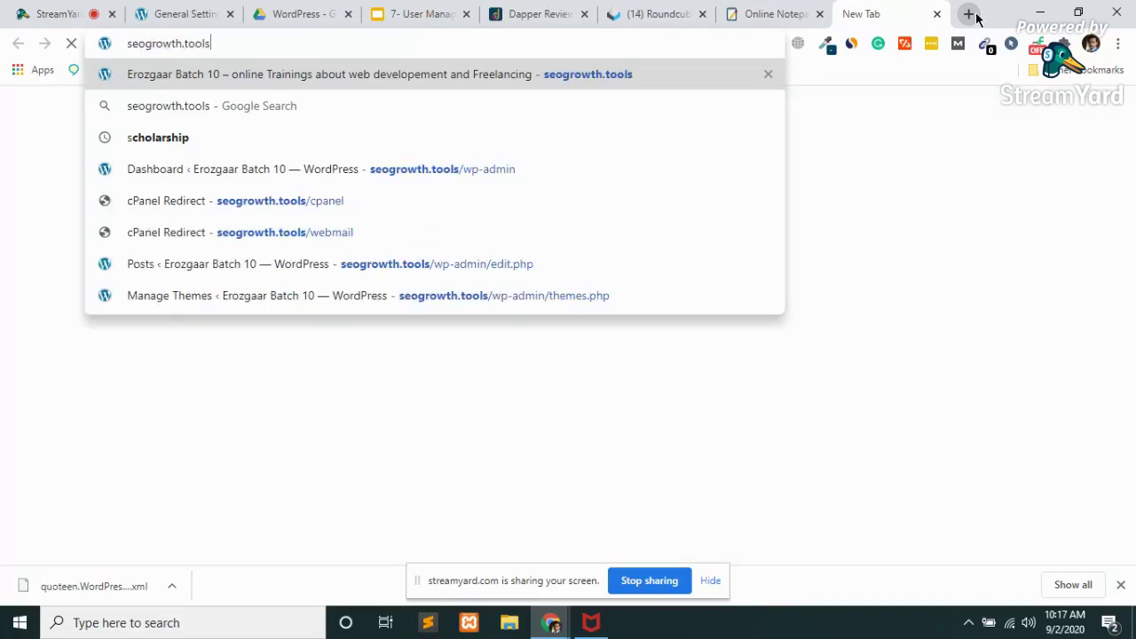
type("/cpanel")
key("Return")
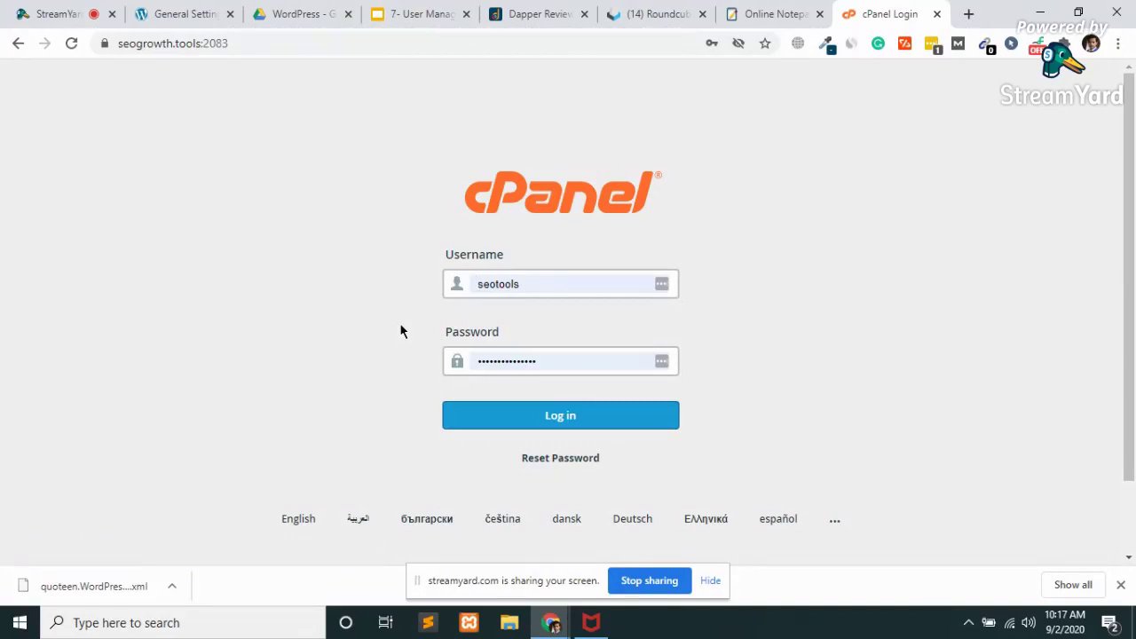
left_click(572, 427)
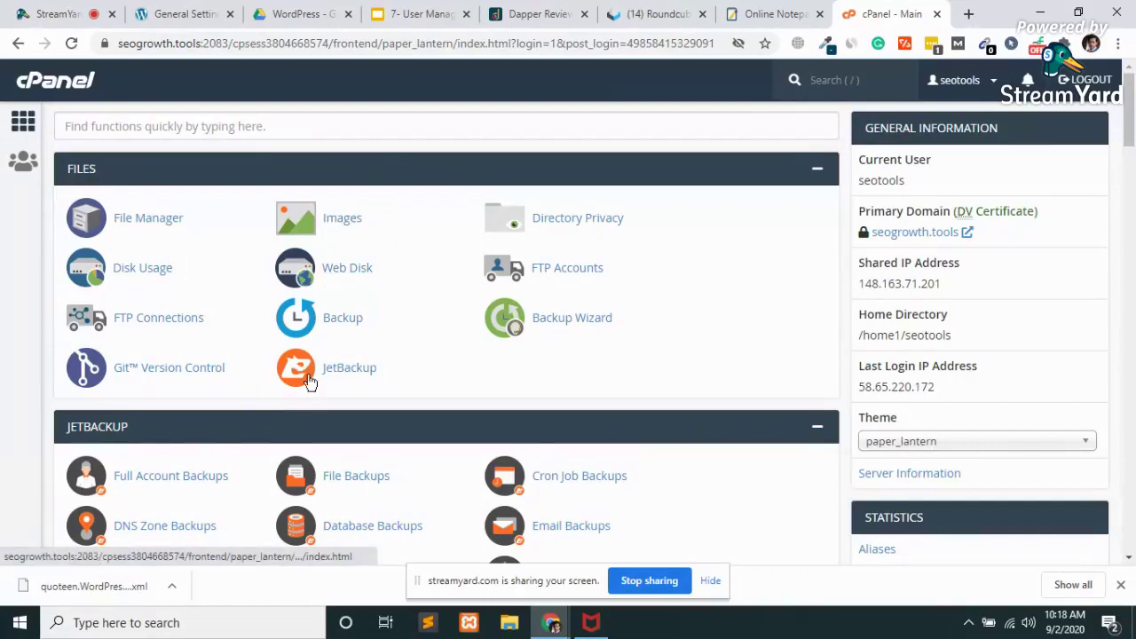
scroll(310, 381, "down", 4)
scroll(168, 408, "down", 1)
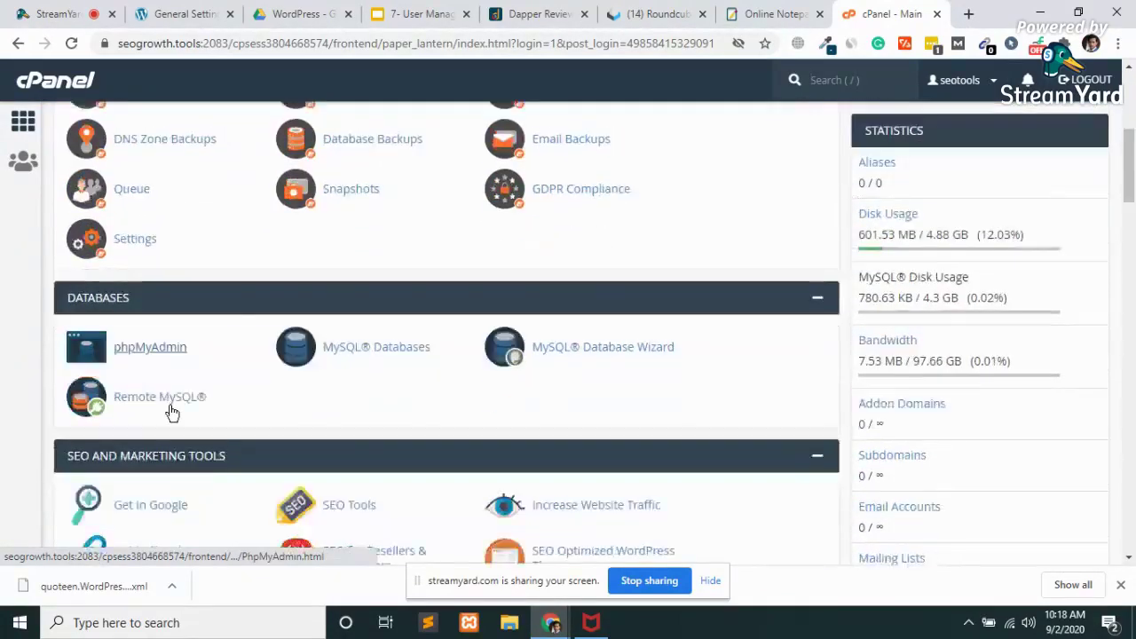
scroll(171, 411, "down", 8)
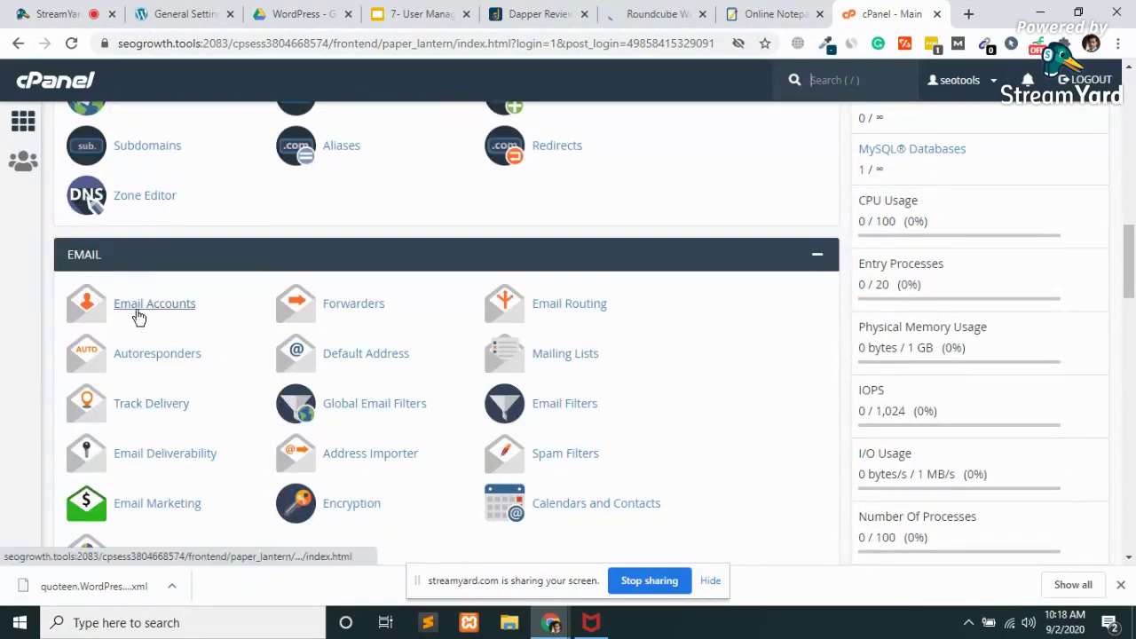
left_click(140, 313)
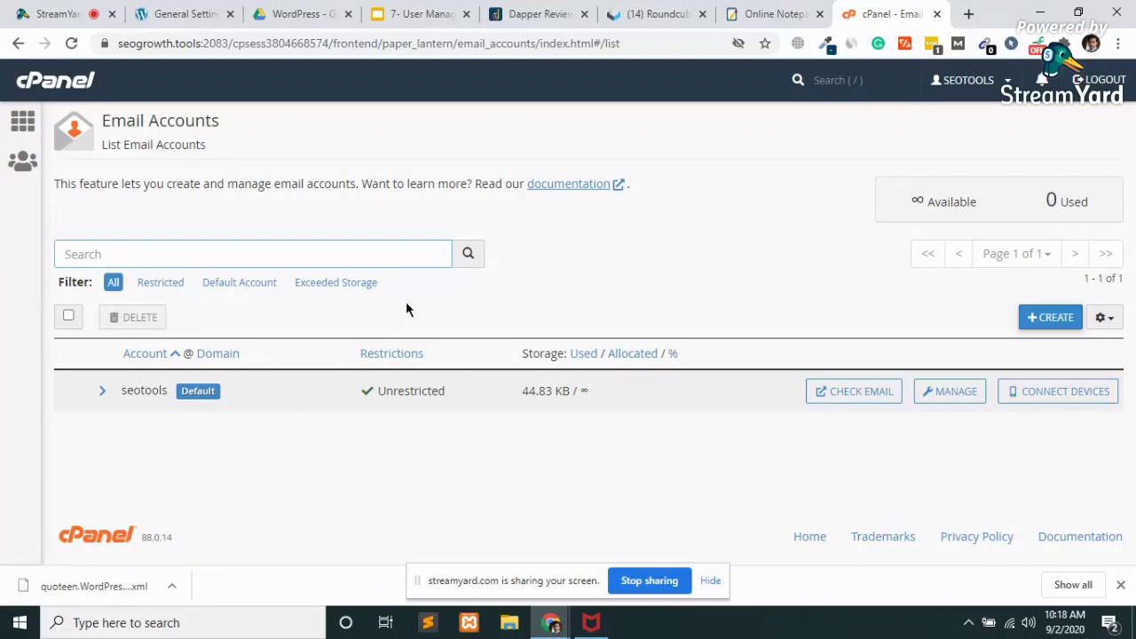
Create a cPanel email account with username 'info' and a strong password
left_click(1041, 317)
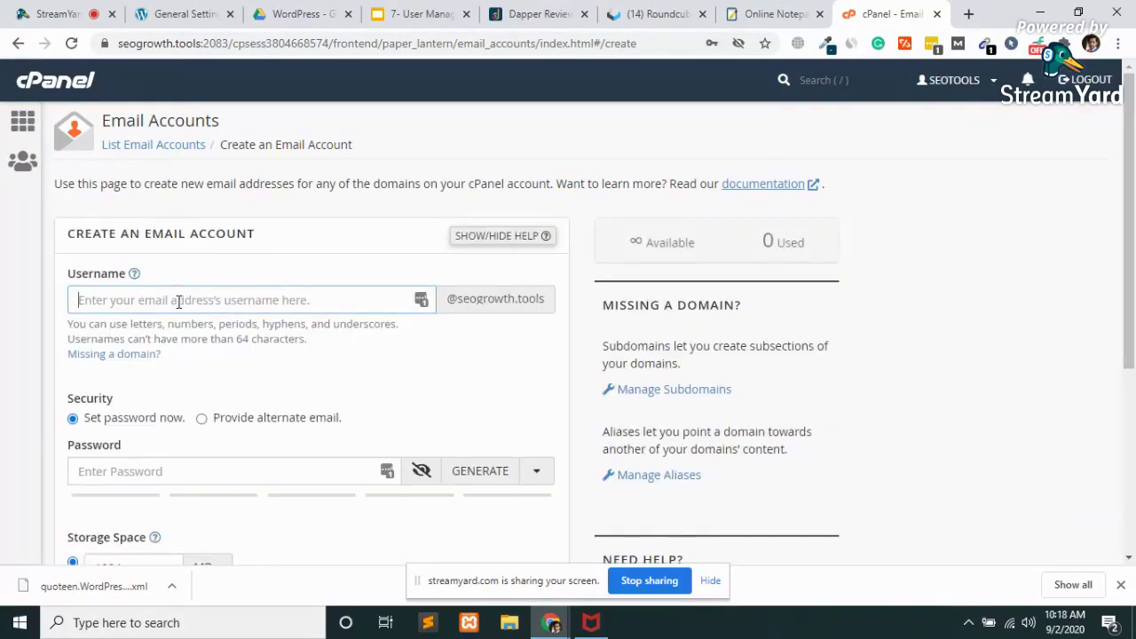
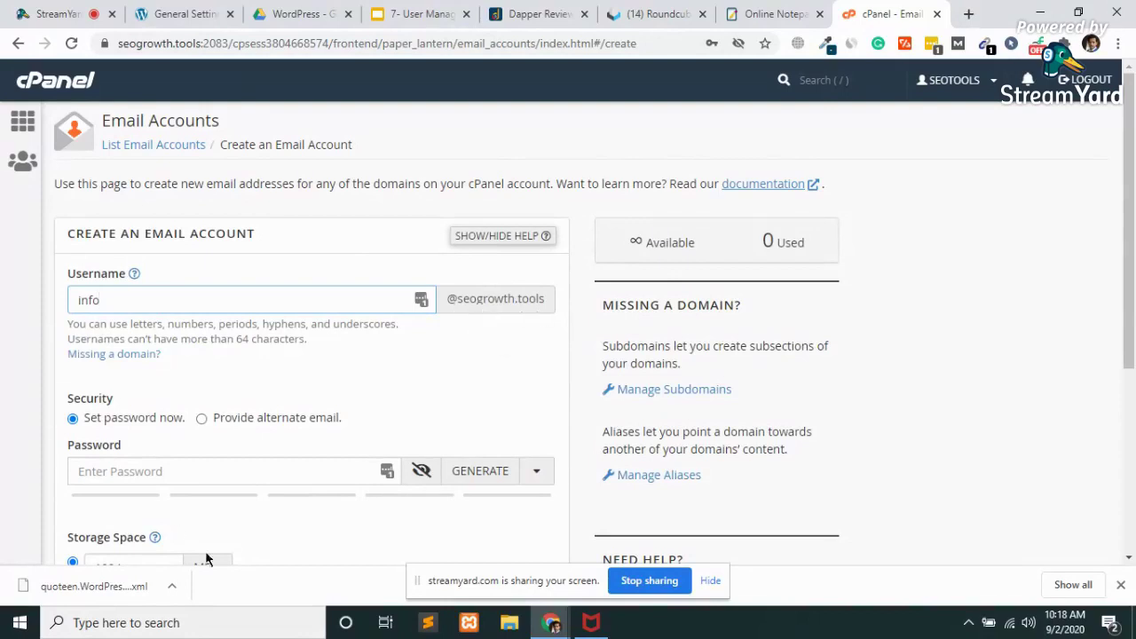
left_click(169, 480)
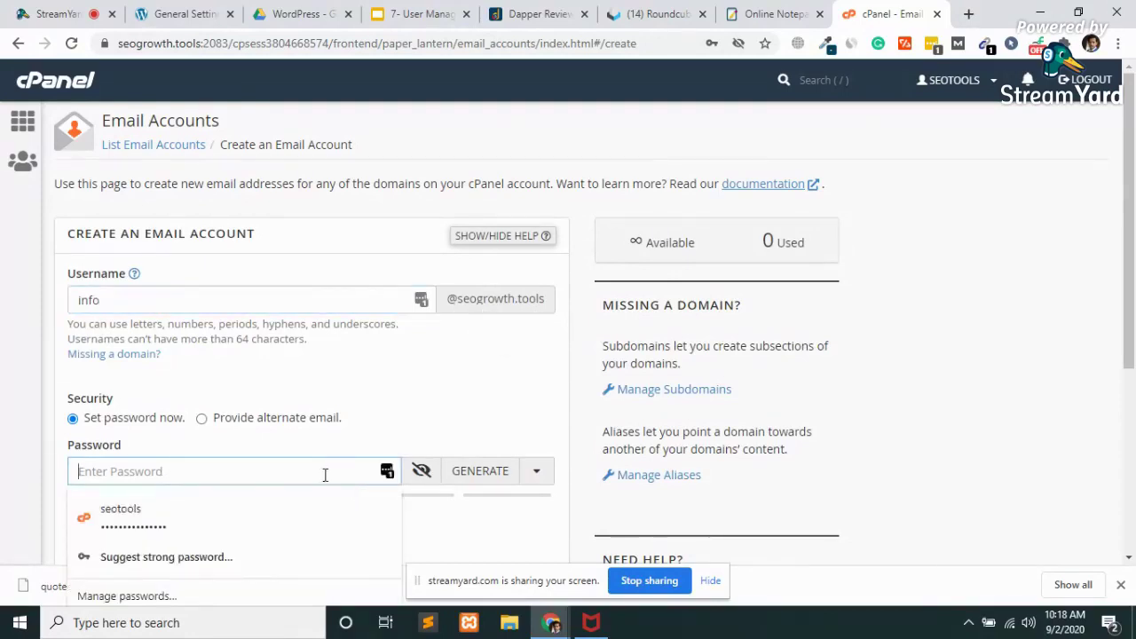
key("ctrl+v")
key("BackSpace")
key("BackSpace")
key("BackSpace")
key("BackSpace")
key("BackSpace")
key("BackSpace")
key("BackSpace")
key("BackSpace")
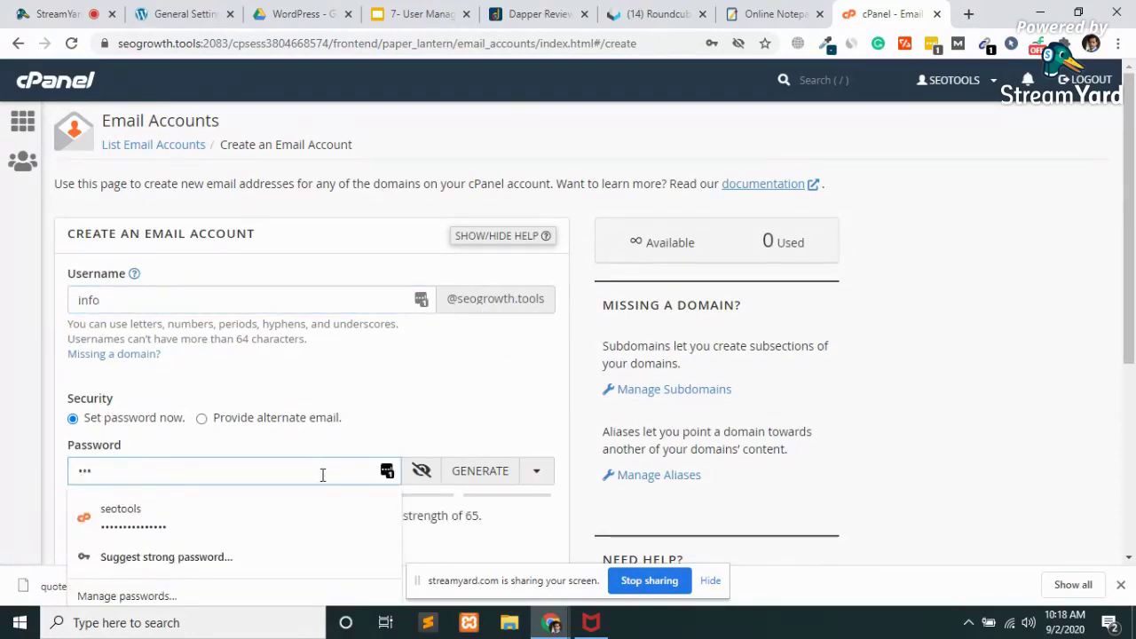
type("•••••••••")
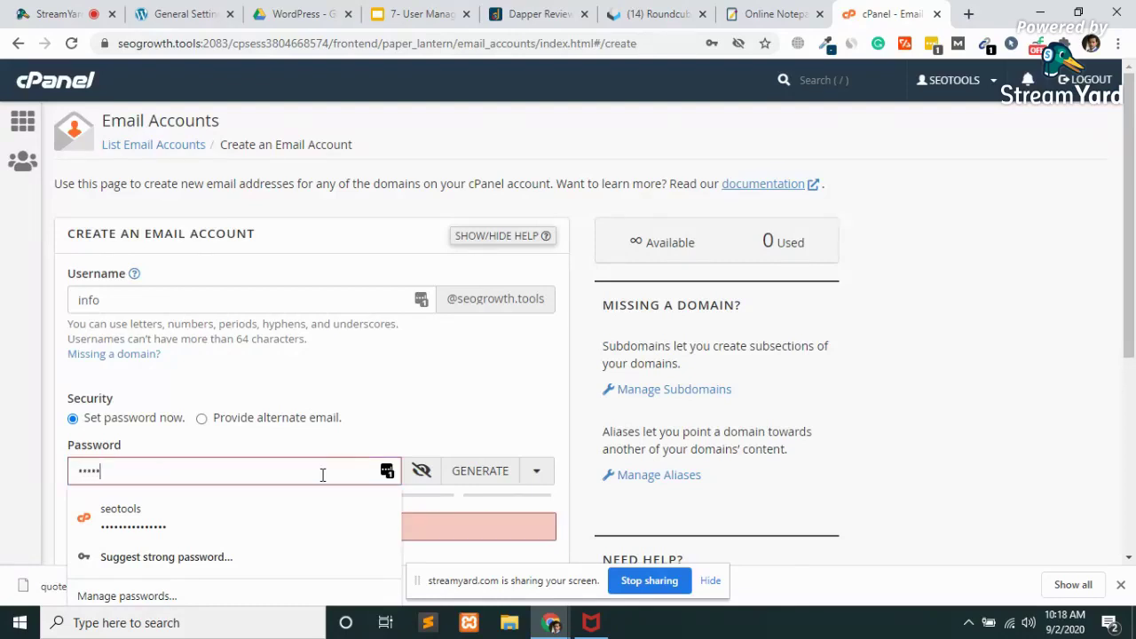
type("••••••")
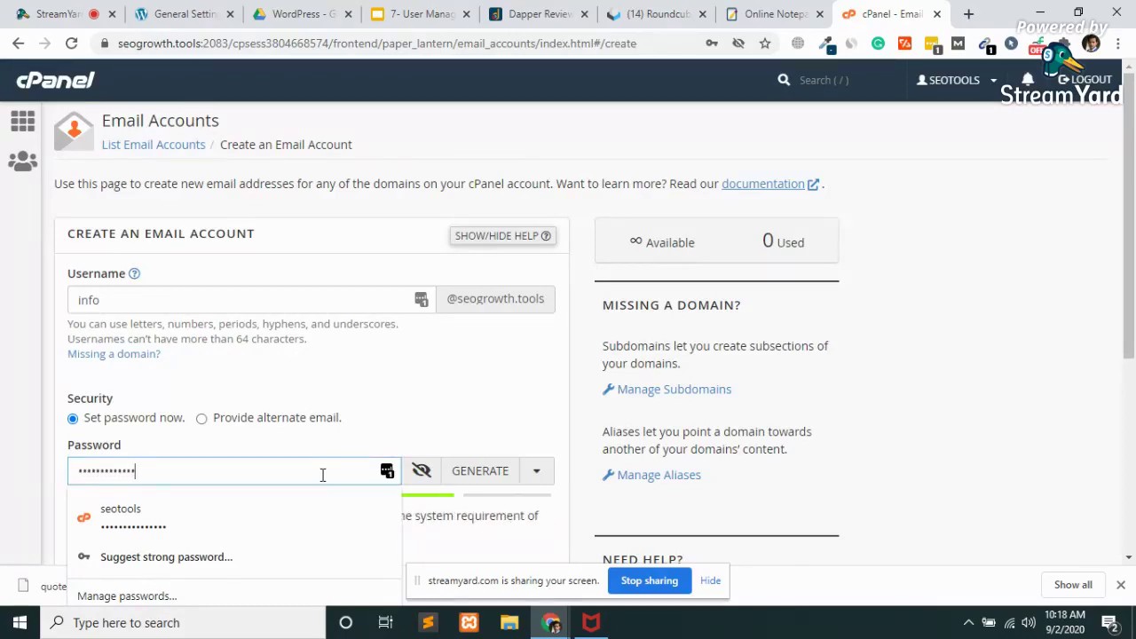
scroll(322, 475, "down", 1)
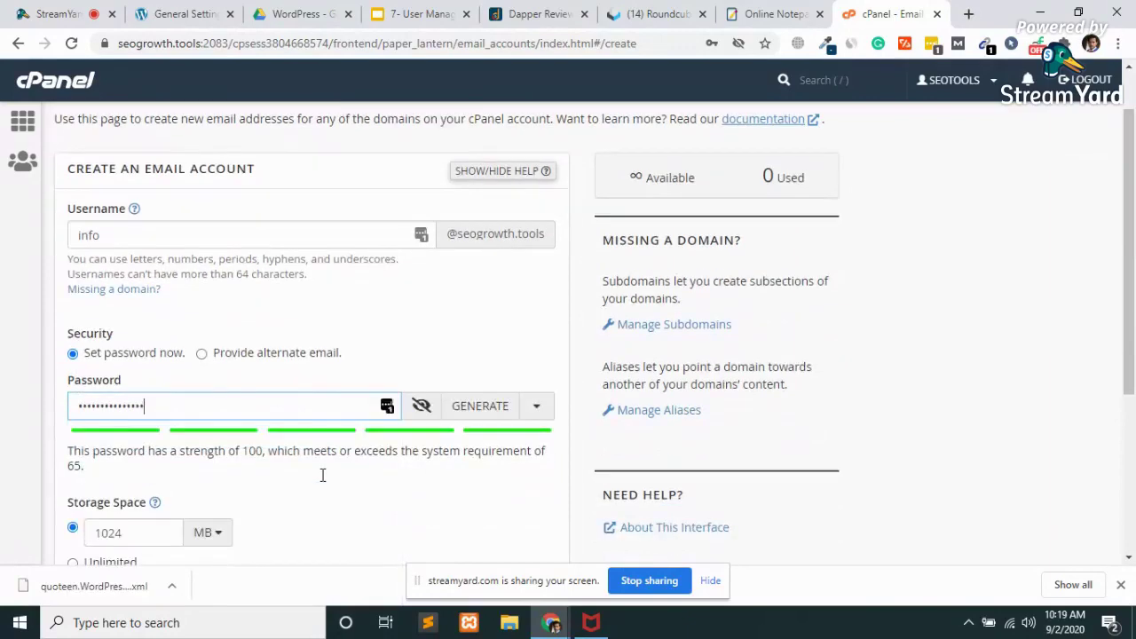
scroll(177, 503, "down", 3)
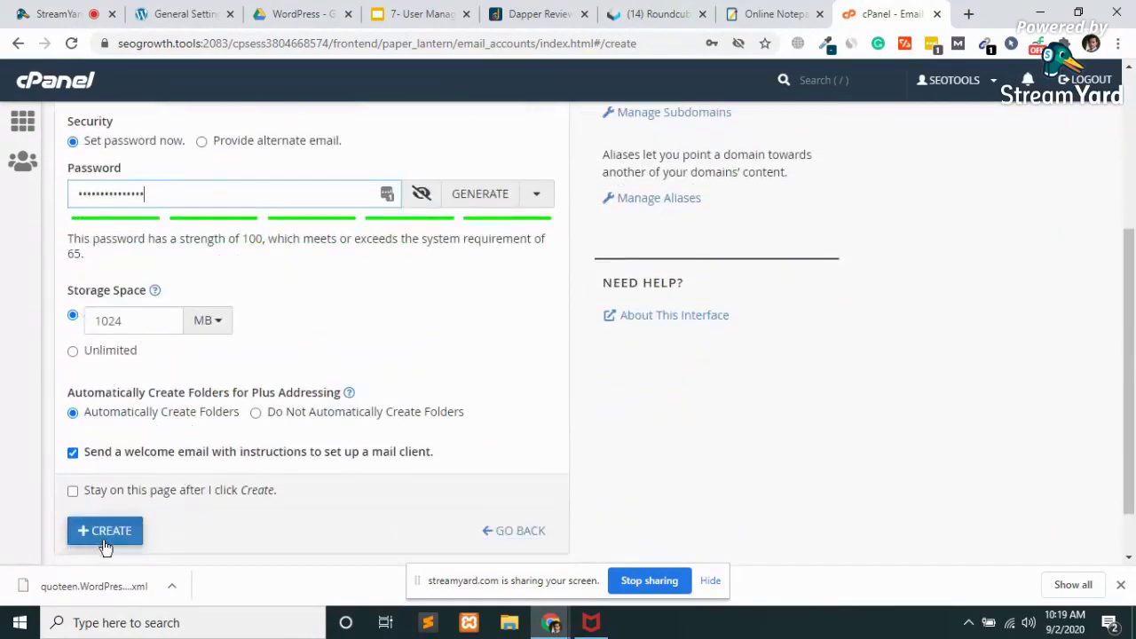
left_click(103, 540)
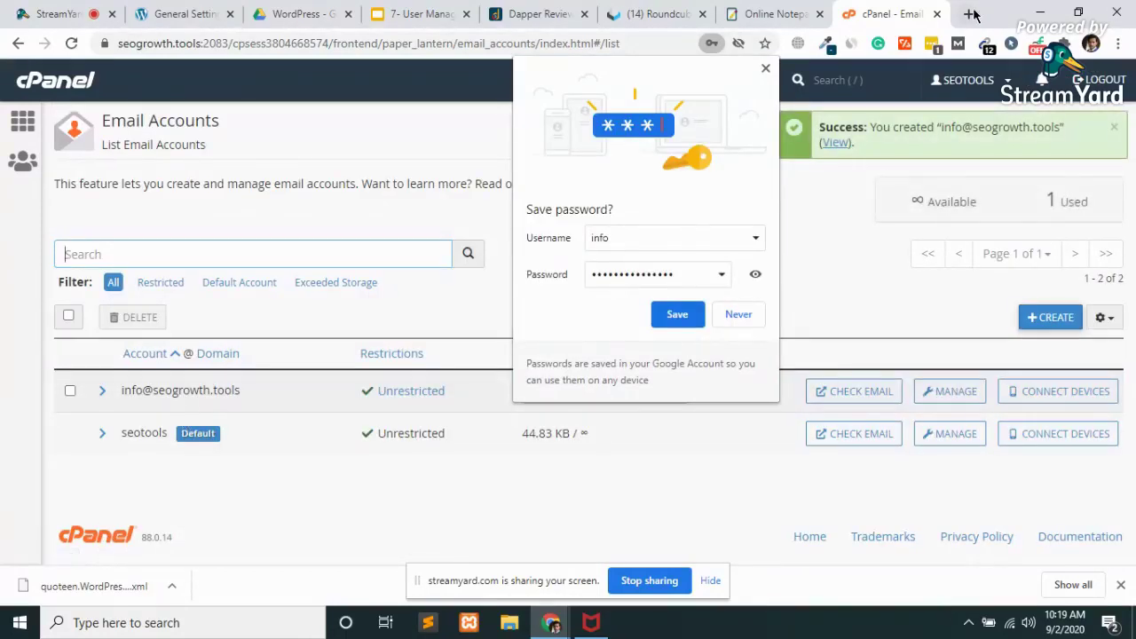
Load seogrowth.tools/webmail in a private browsing window
key("ctrl+shift+n")
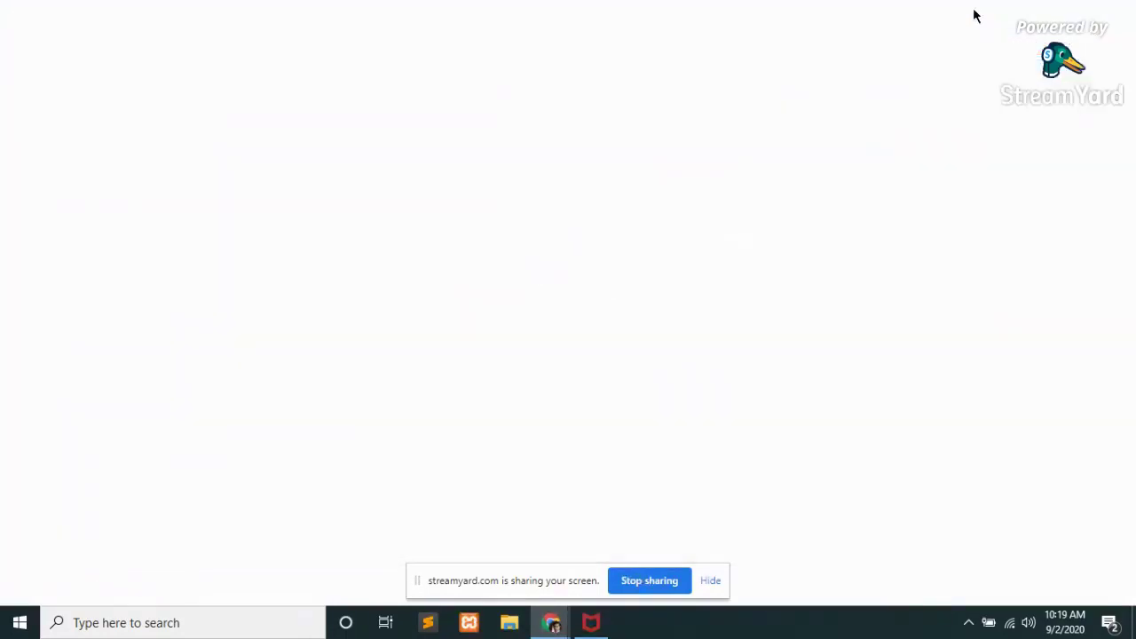
type("seogrowth.tools/webmail")
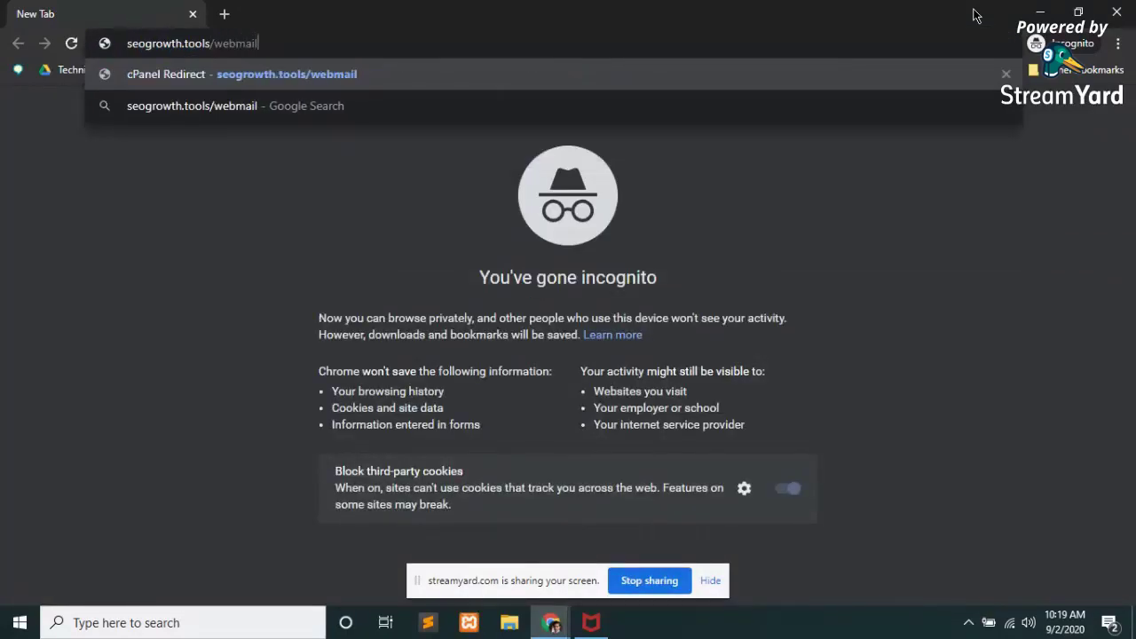
key("Return")
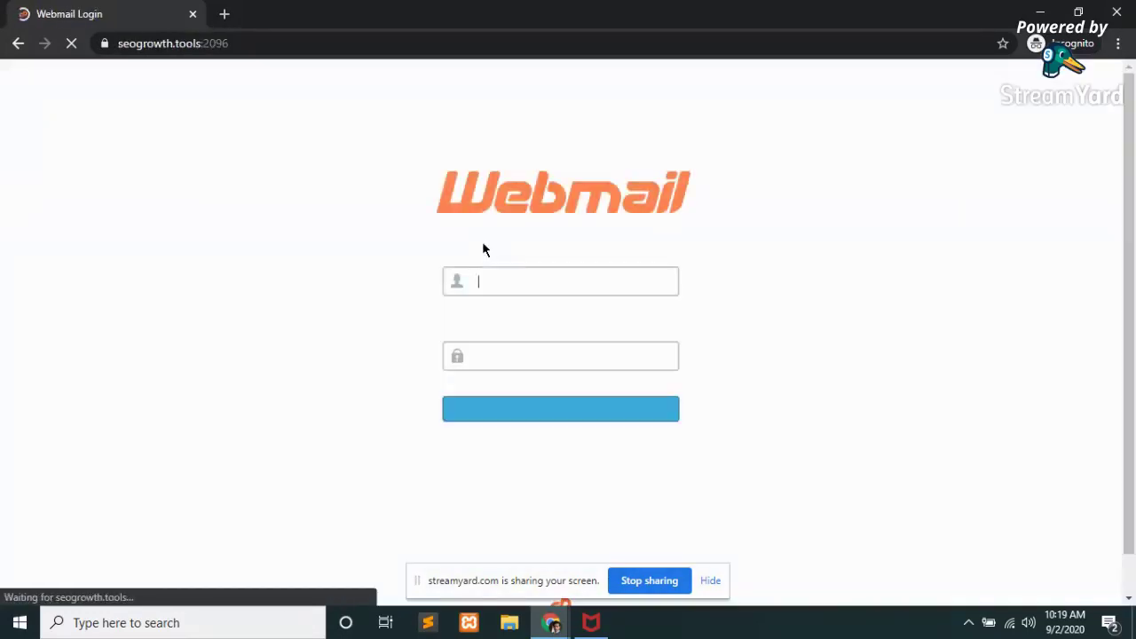
Log in to webmail with the new info mailbox's address and password
left_click(506, 283)
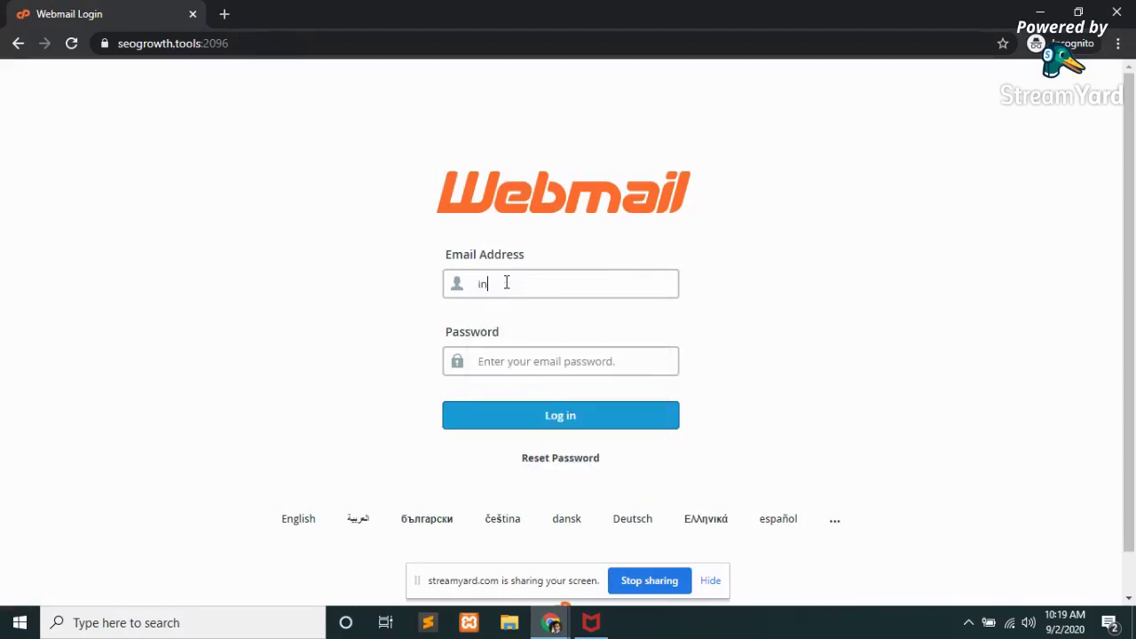
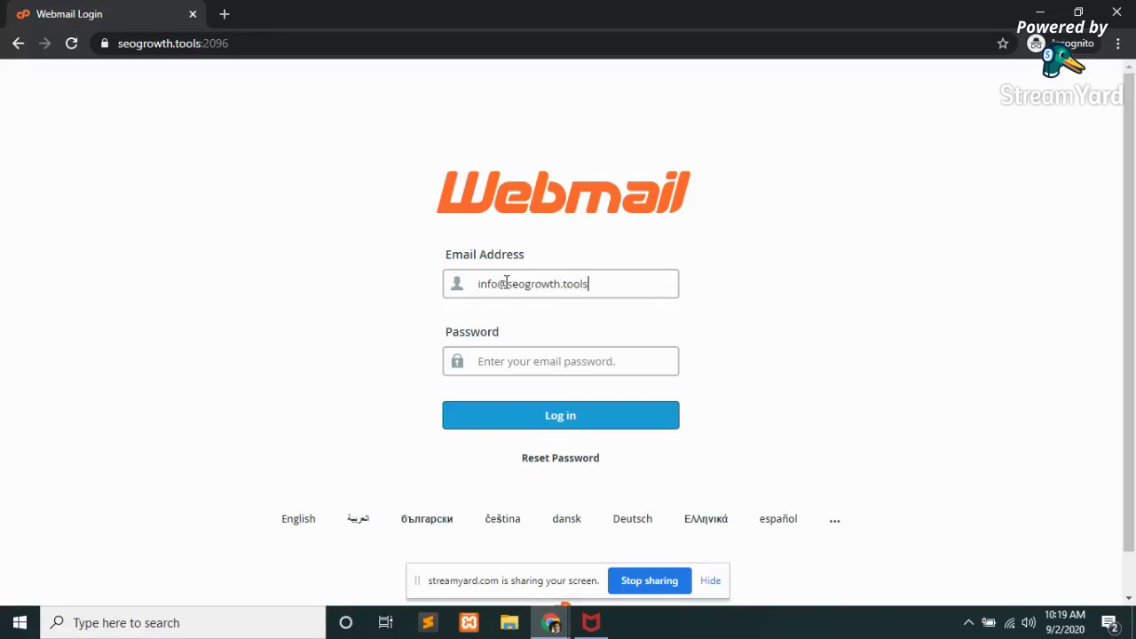
left_click(565, 369)
type("************")
key("Return")
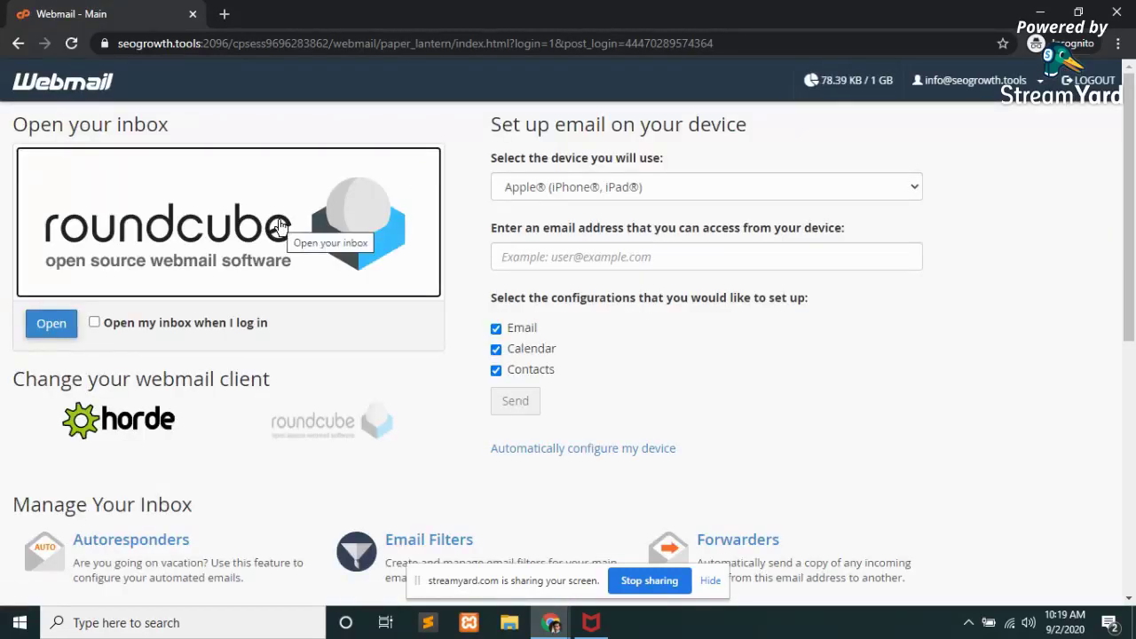
Read the client-configuration email in the info inbox, then close the Incognito window
left_click(62, 326)
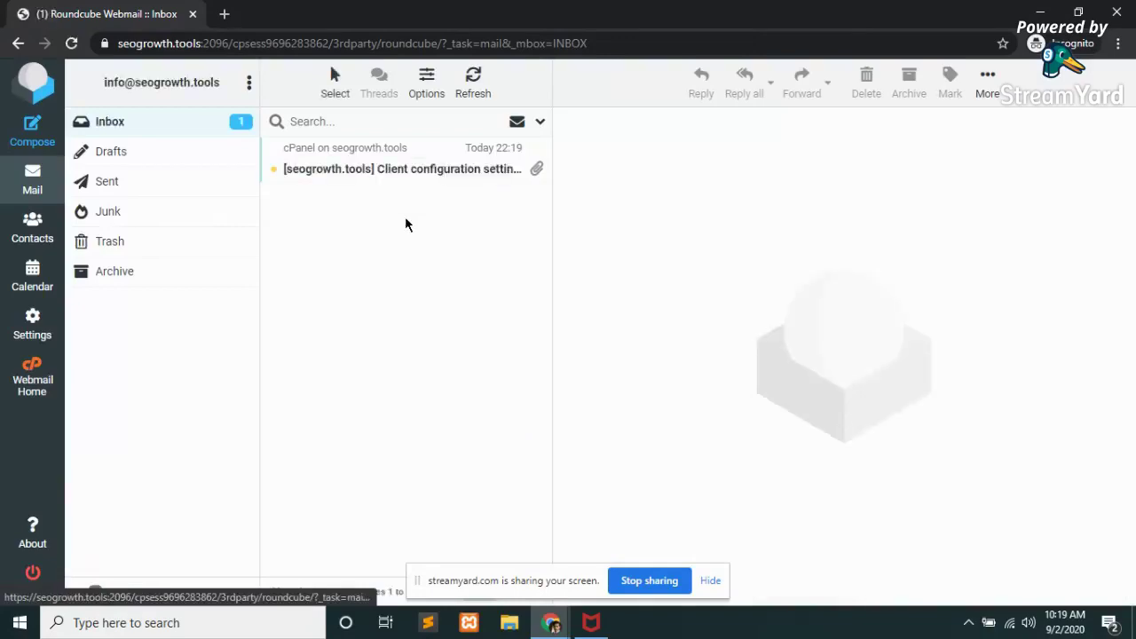
left_click(441, 171)
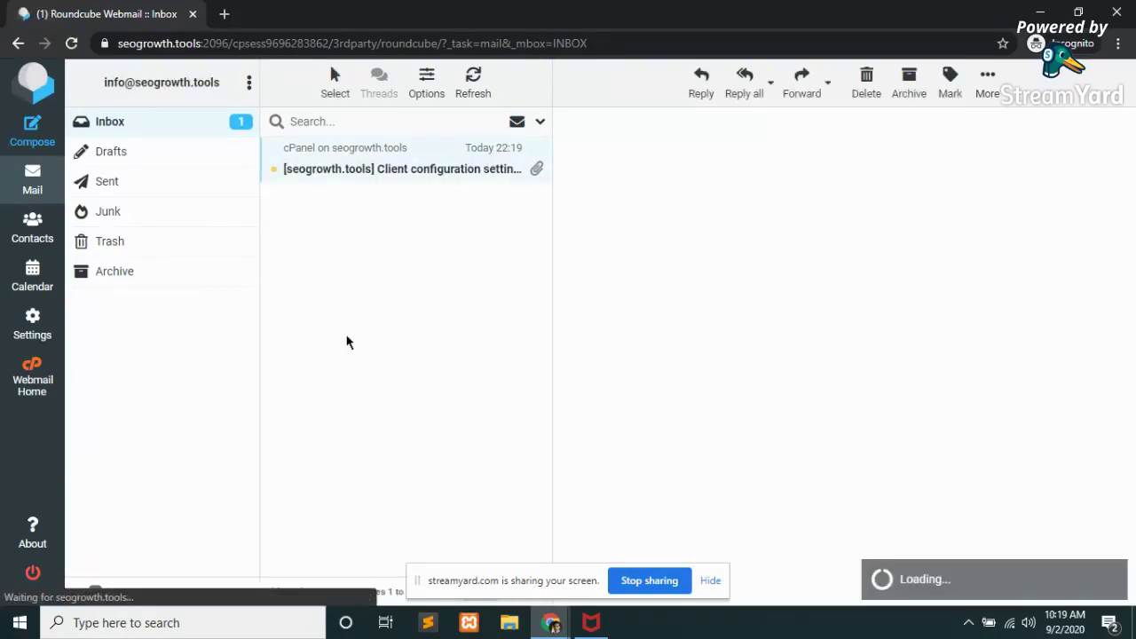
scroll(654, 330, "down", 8)
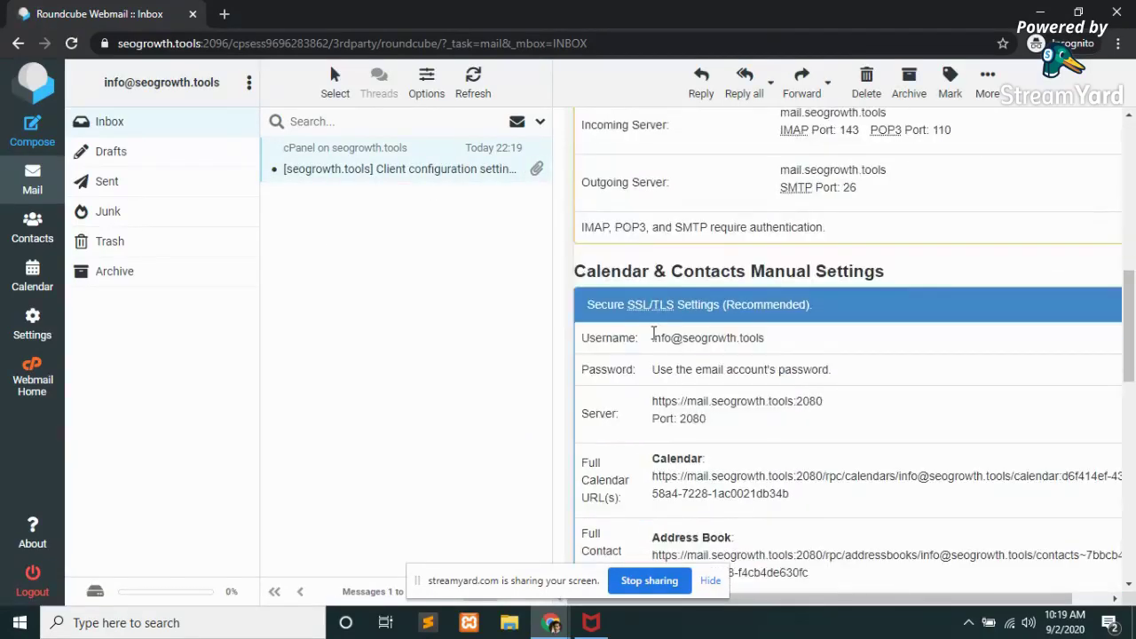
scroll(654, 331, "up", 8)
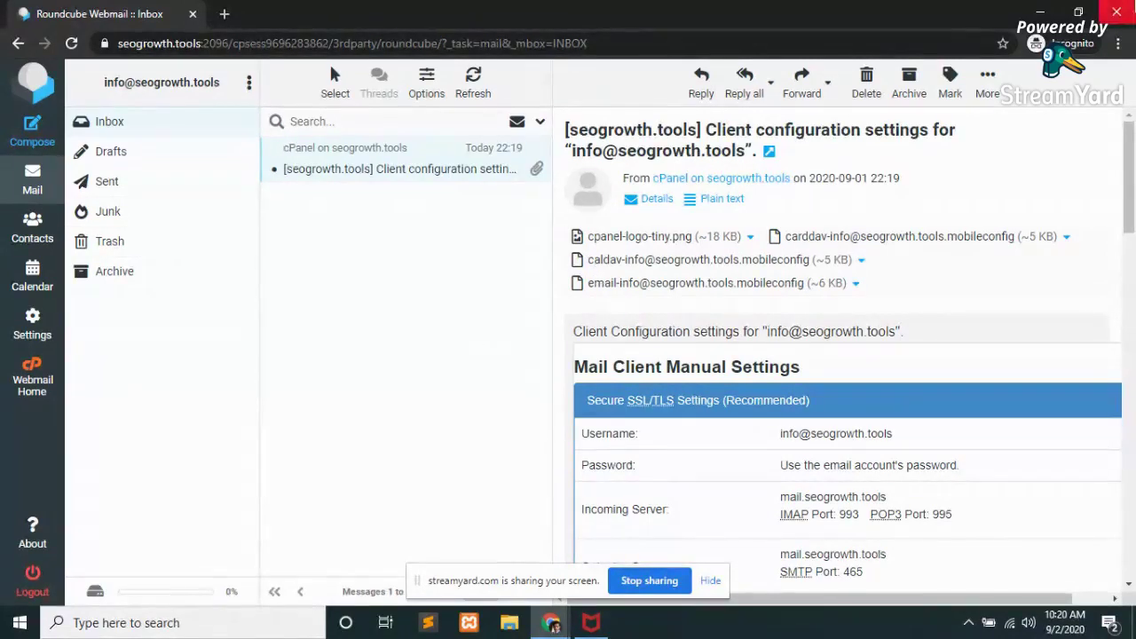
left_click(1116, 12)
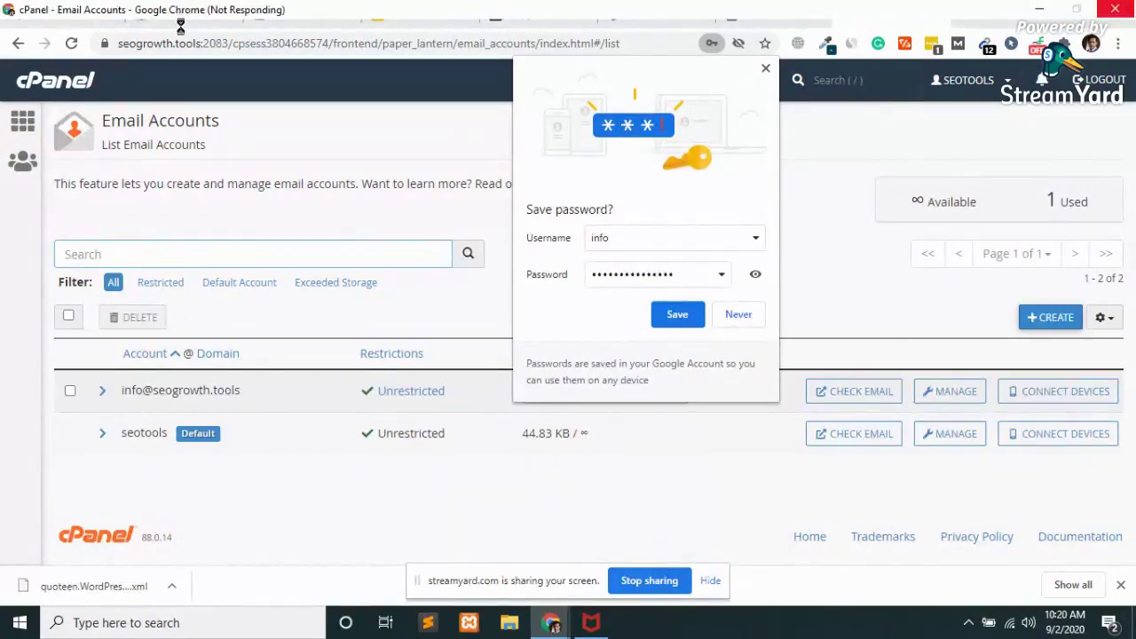
In General Settings, confirm New User Default Role stays Subscriber
left_click(180, 25)
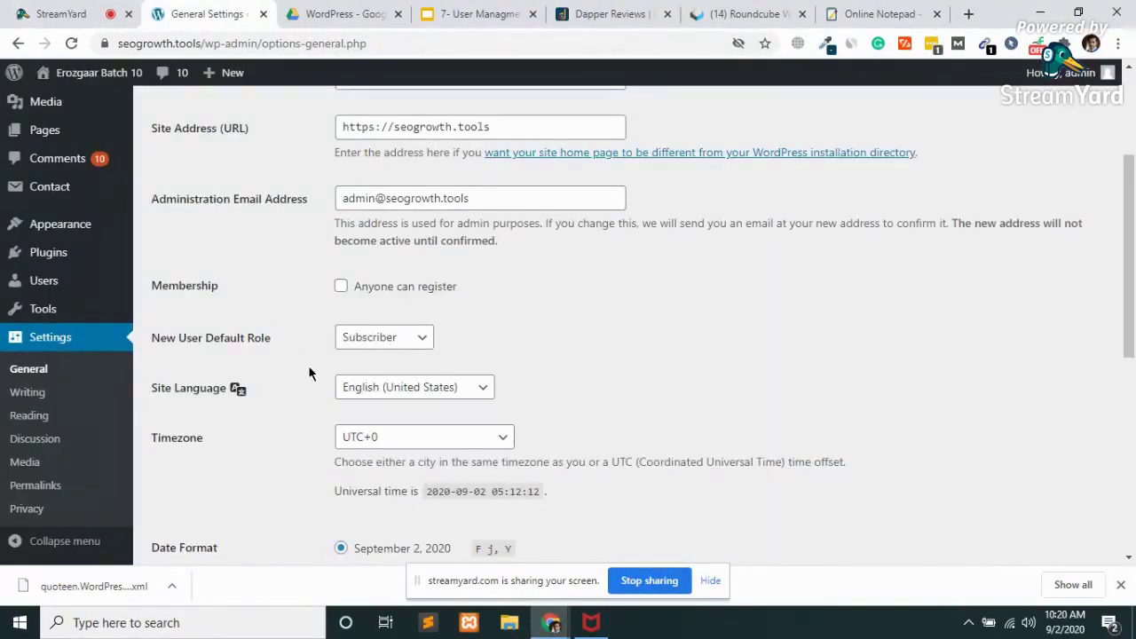
scroll(308, 372, "down", 3)
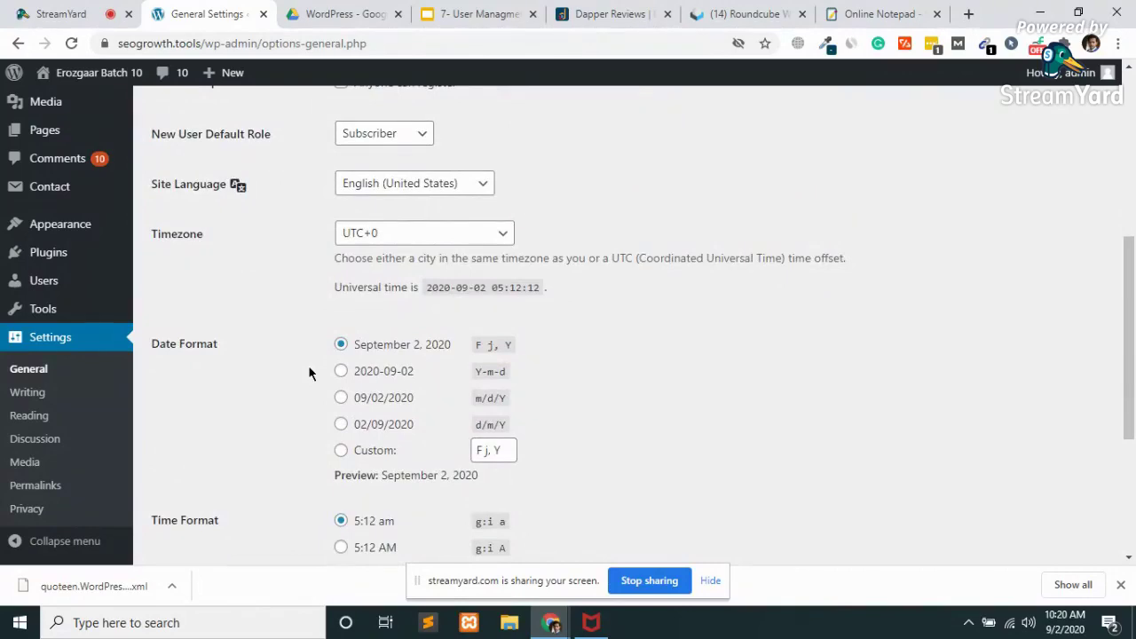
scroll(309, 369, "up", 4)
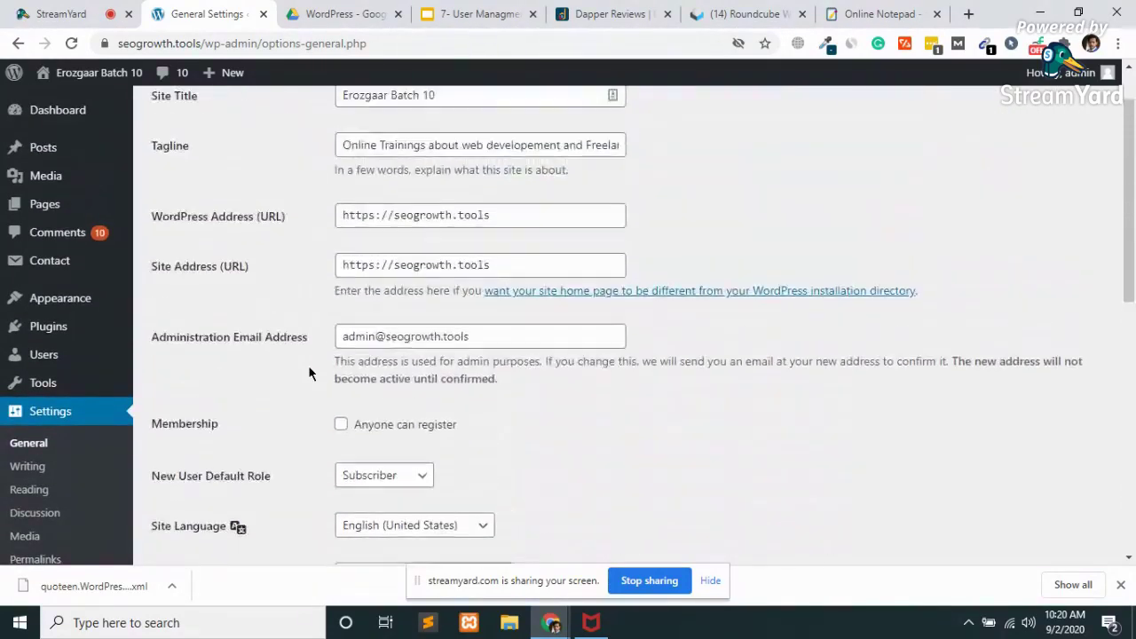
scroll(308, 371, "down", 3)
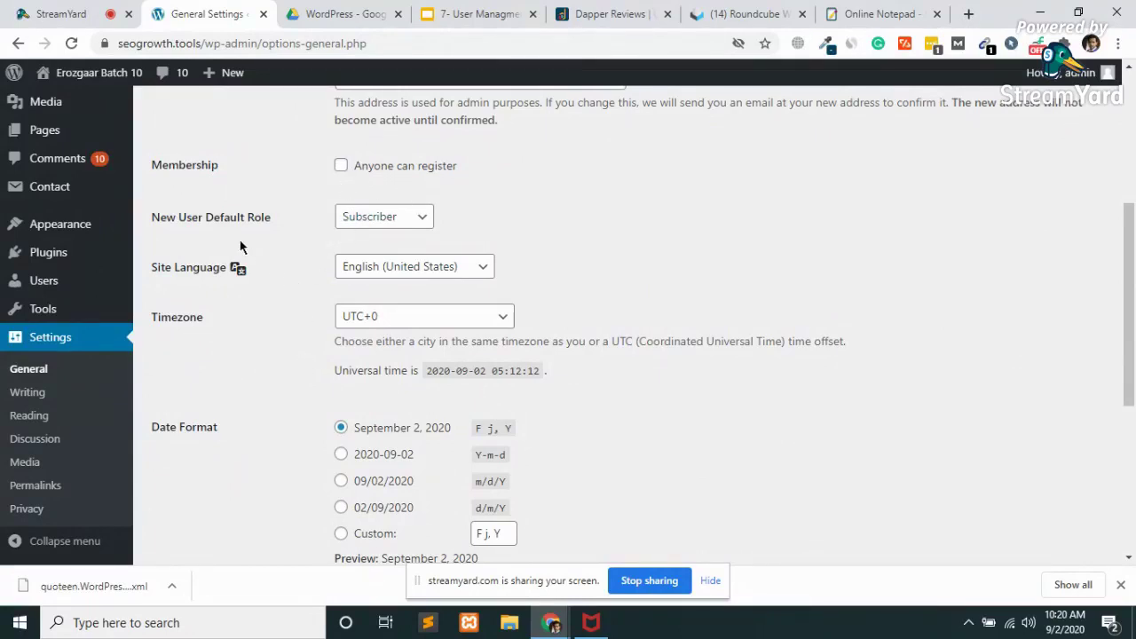
left_click(384, 227)
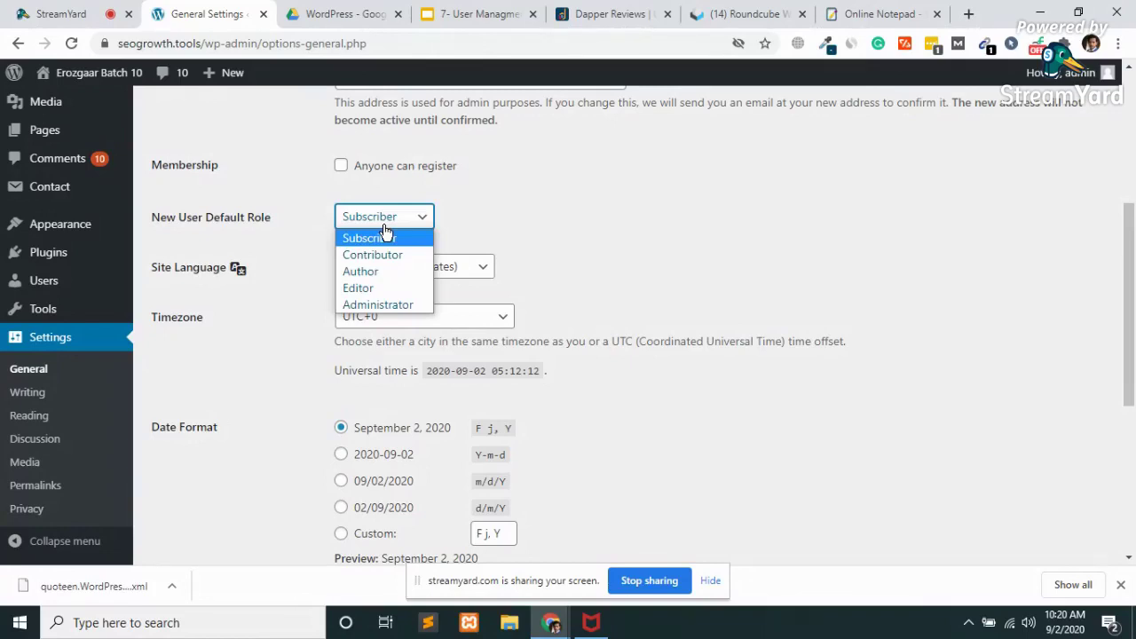
left_click(384, 232)
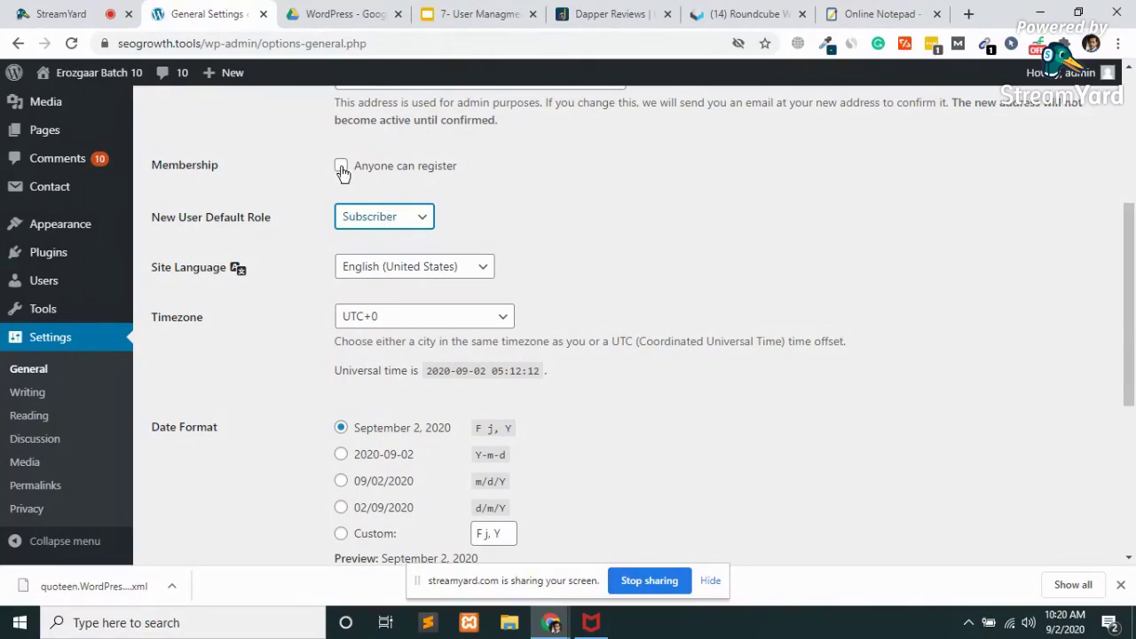
left_click(419, 219)
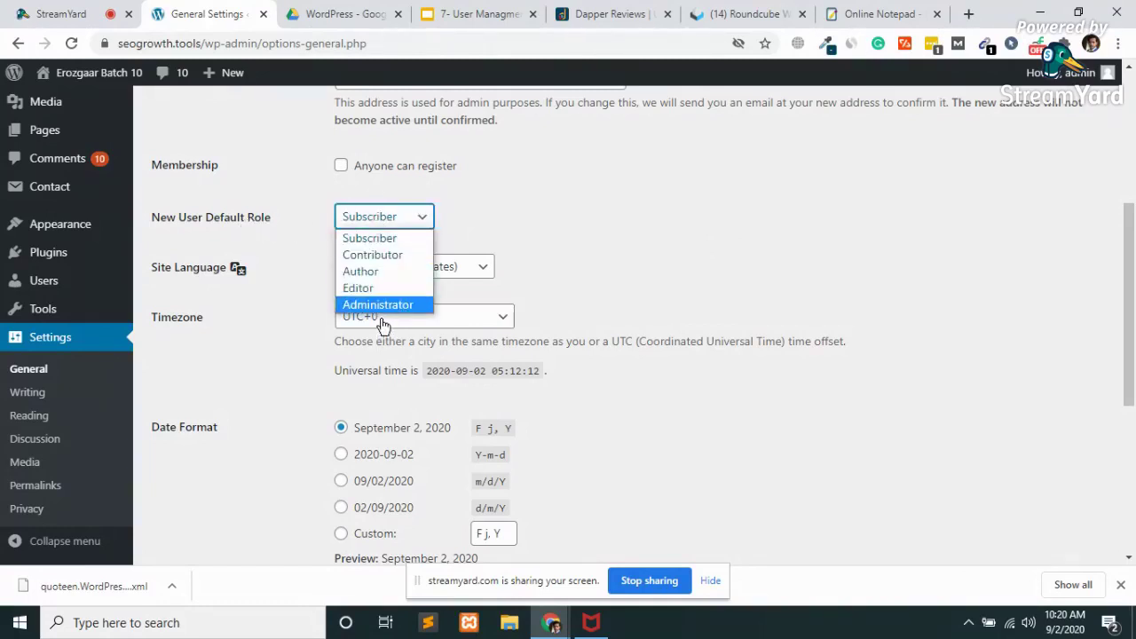
left_click(377, 240)
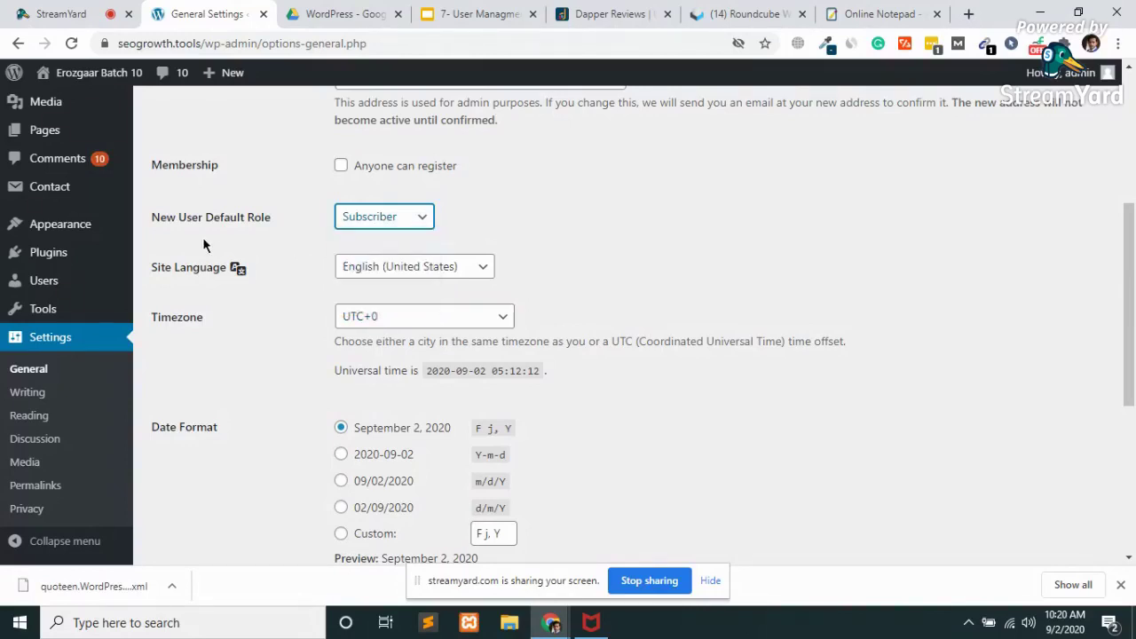
left_click(379, 224)
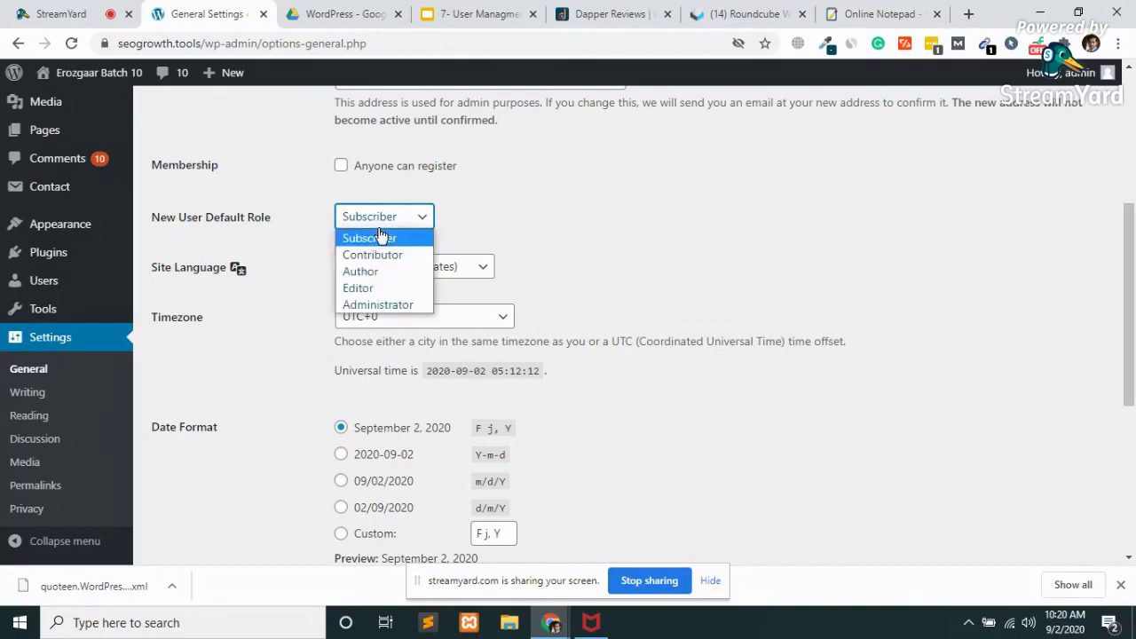
left_click(380, 236)
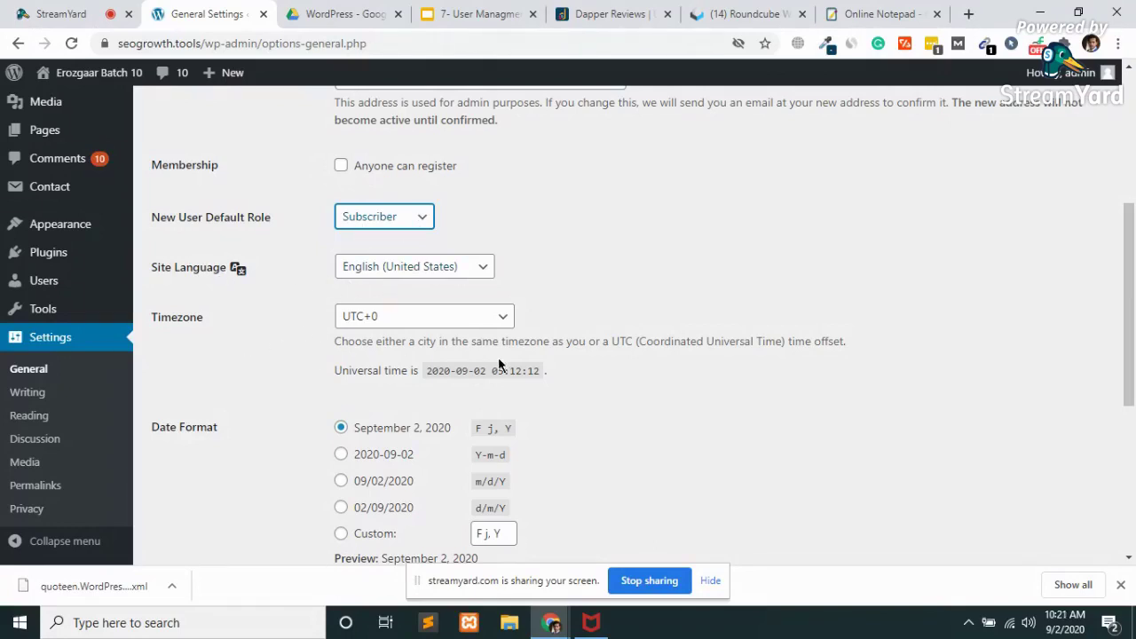
Save the General Settings changes
scroll(498, 357, "down", 4)
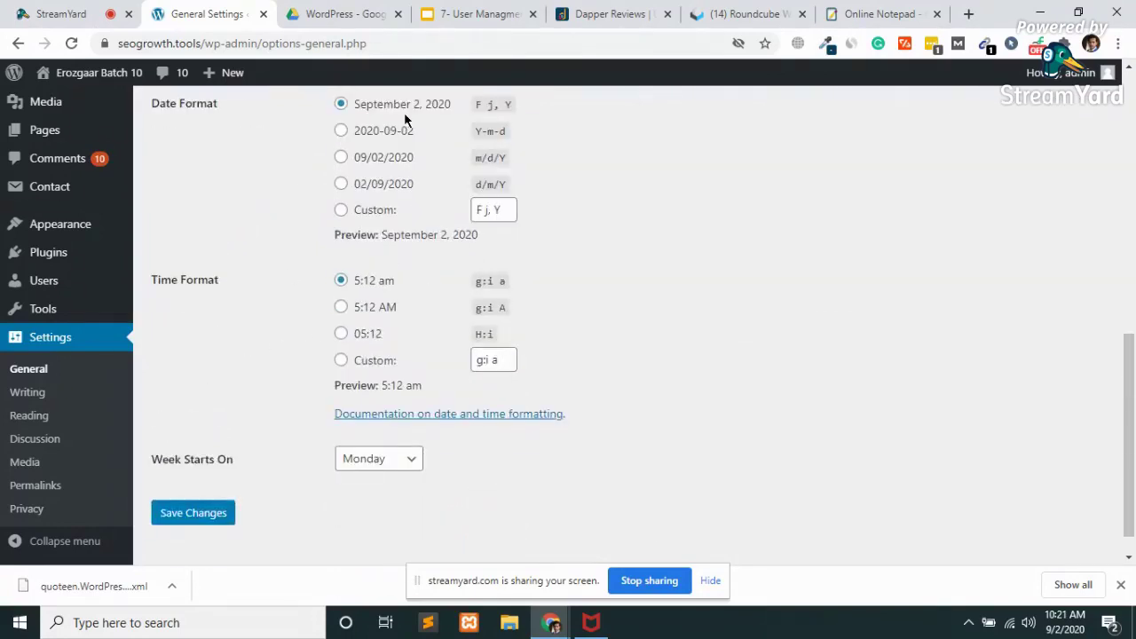
scroll(404, 112, "up", 1)
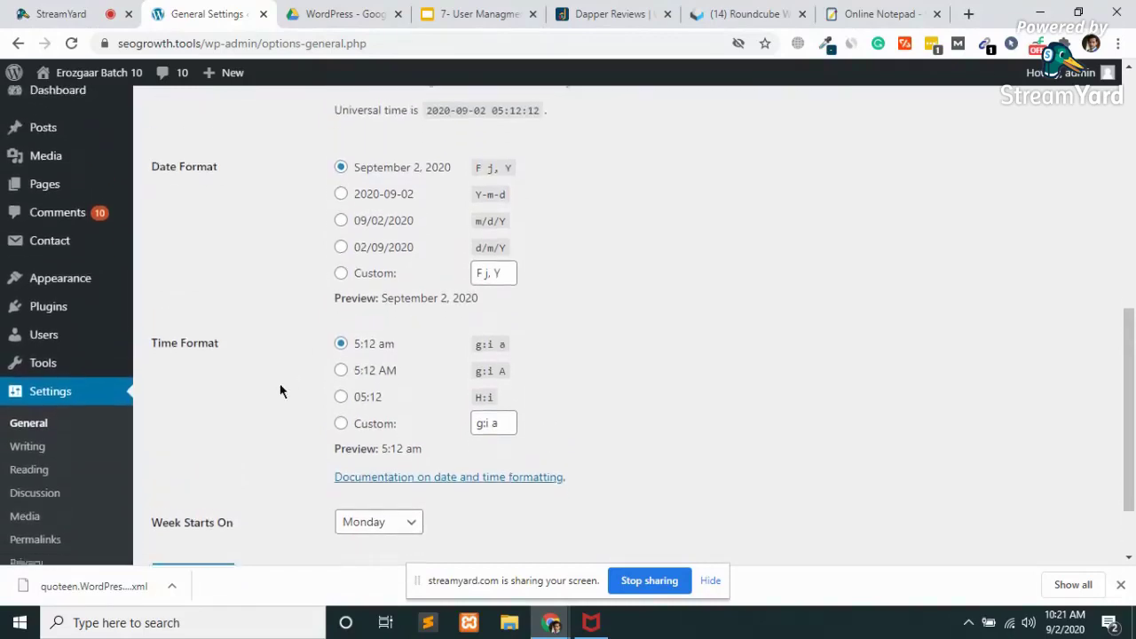
scroll(279, 391, "down", 2)
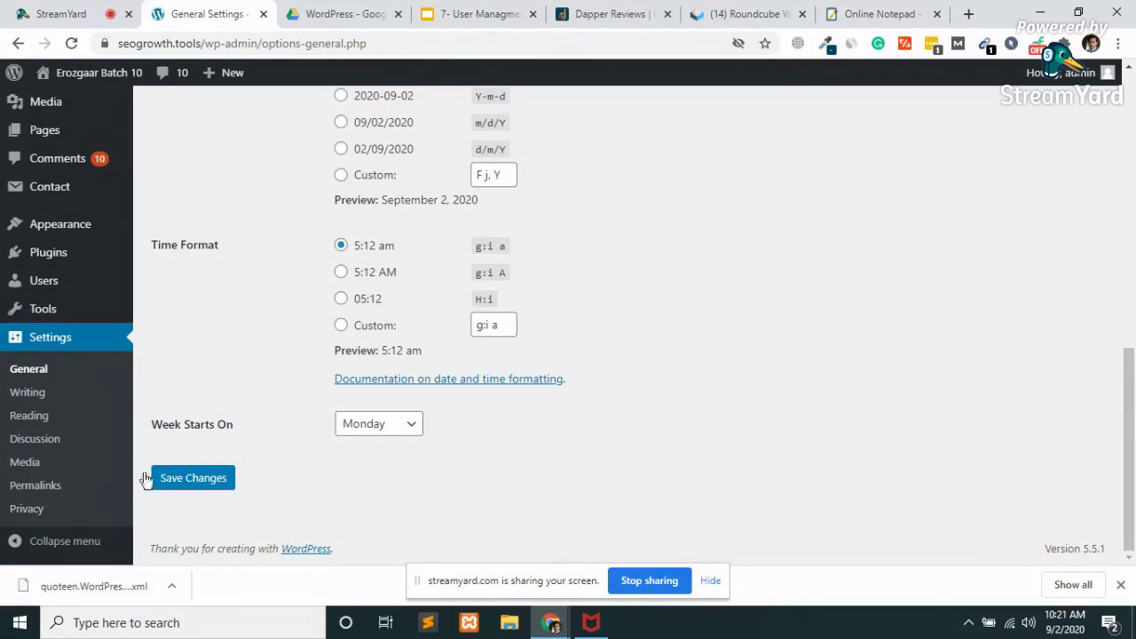
left_click(203, 484)
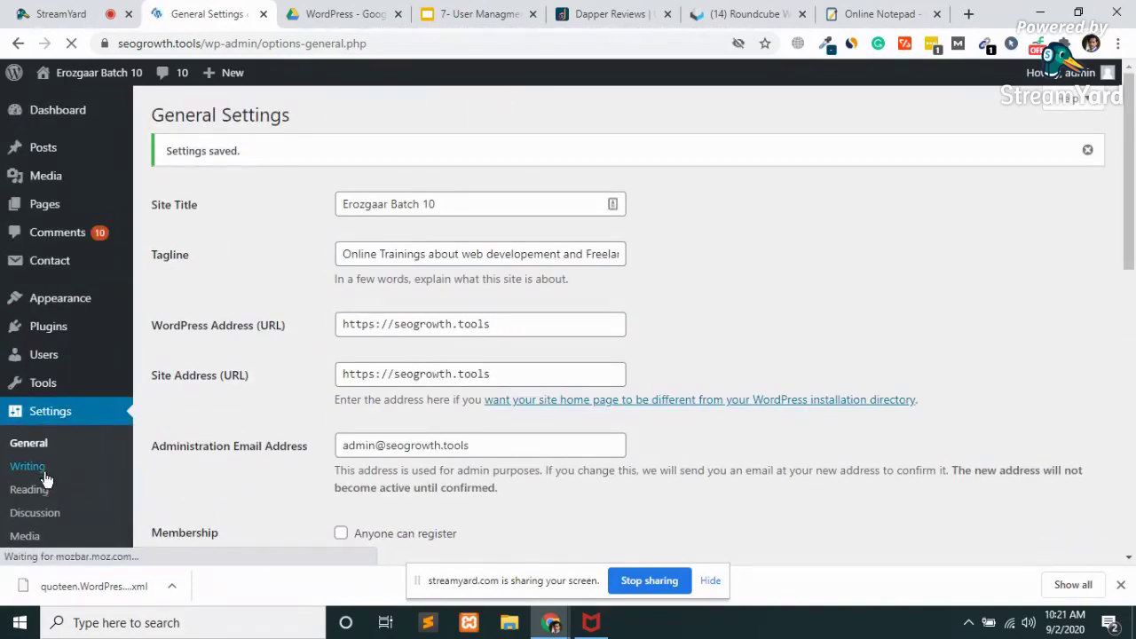
scroll(27, 476, "down", 3)
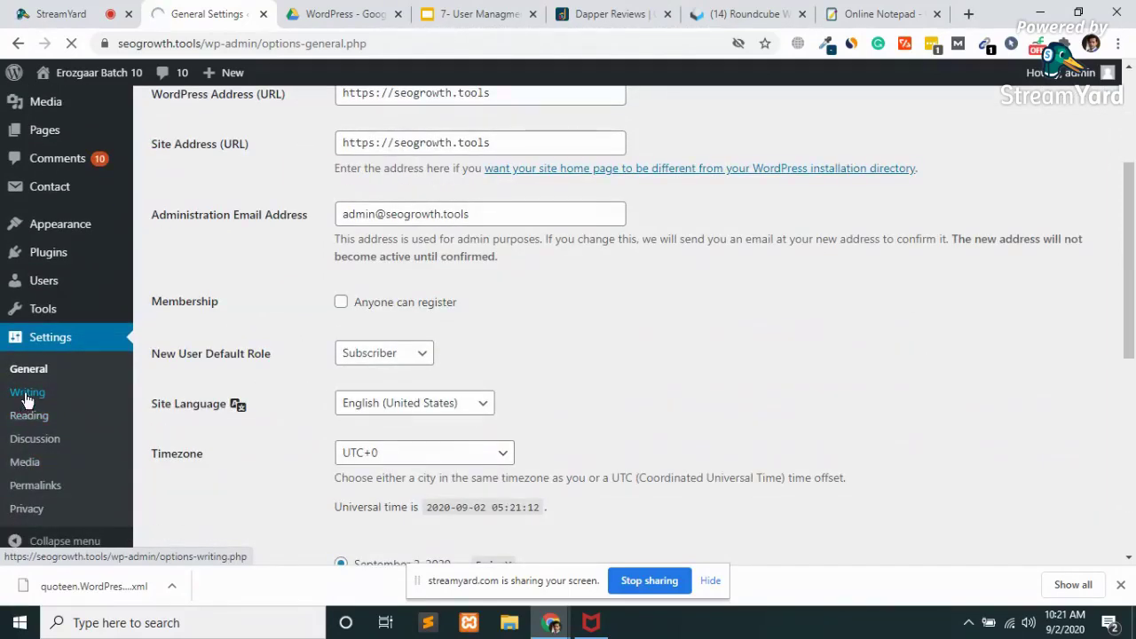
Open Writing Settings and leave Default Post Format as Standard
left_click(28, 392)
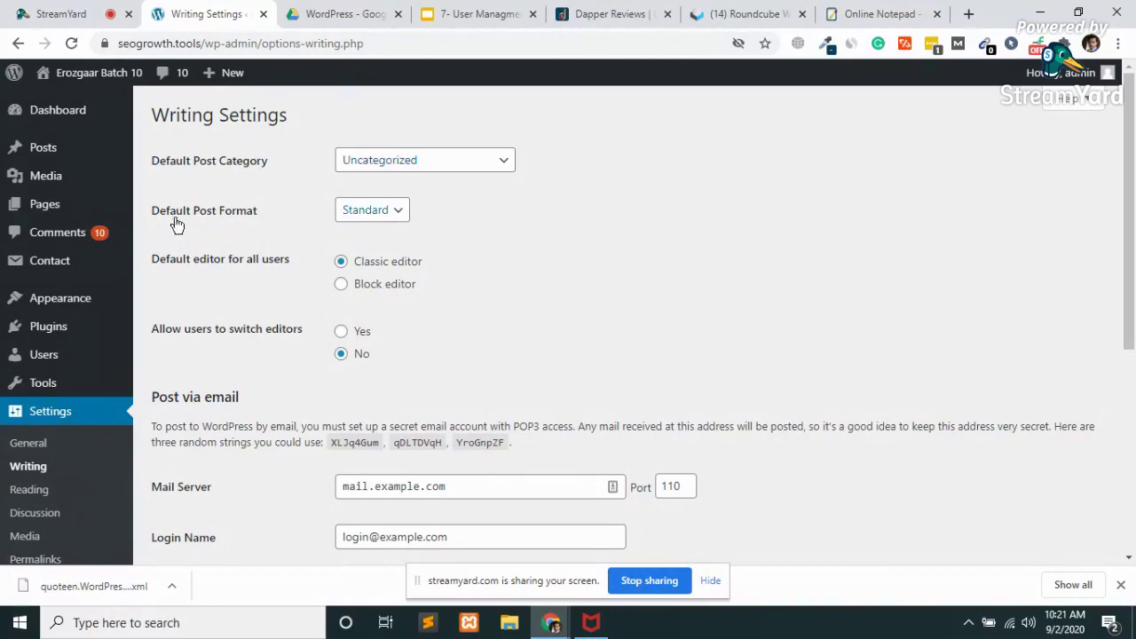
left_click(373, 216)
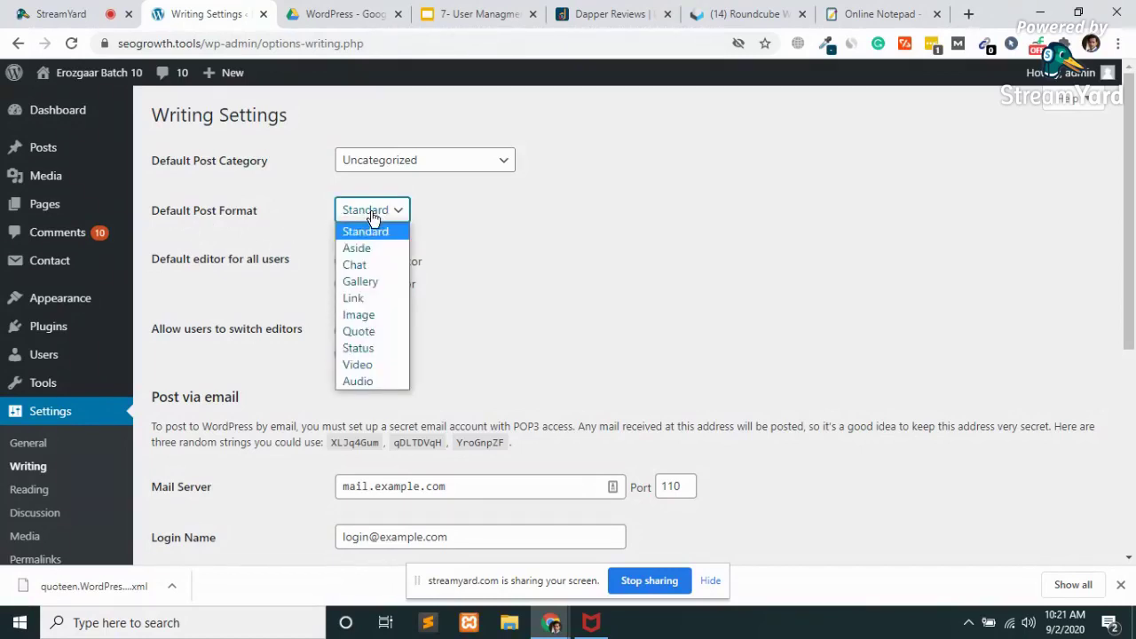
left_click(373, 215)
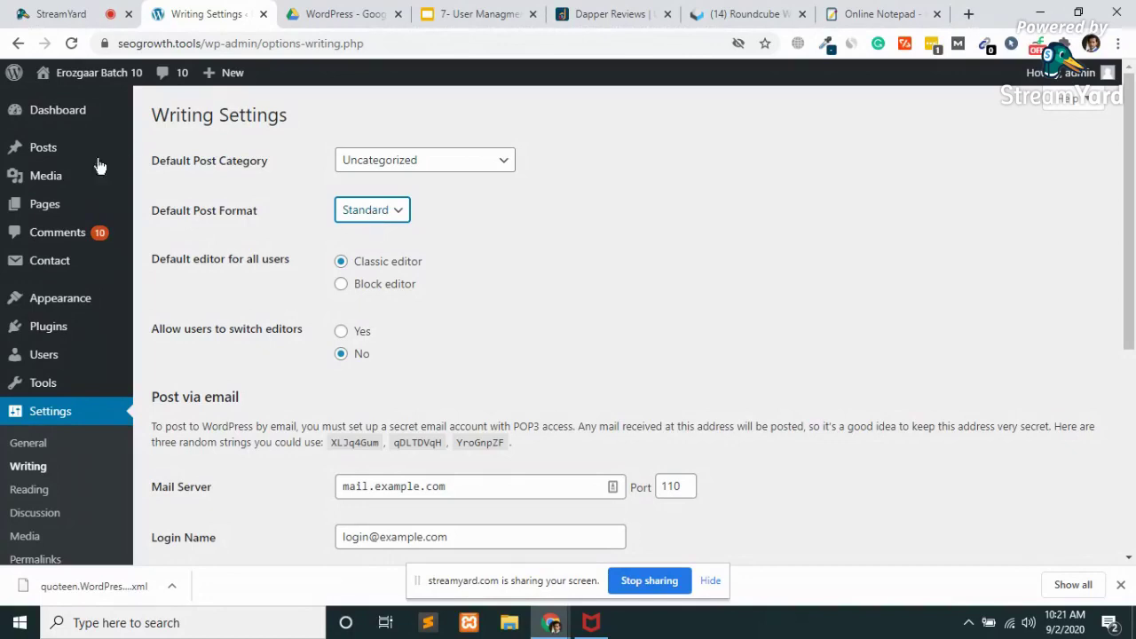
Open a new post editor in a separate tab and return to Writing Settings
mouse_move(51, 151)
left_click(165, 174, "ctrl")
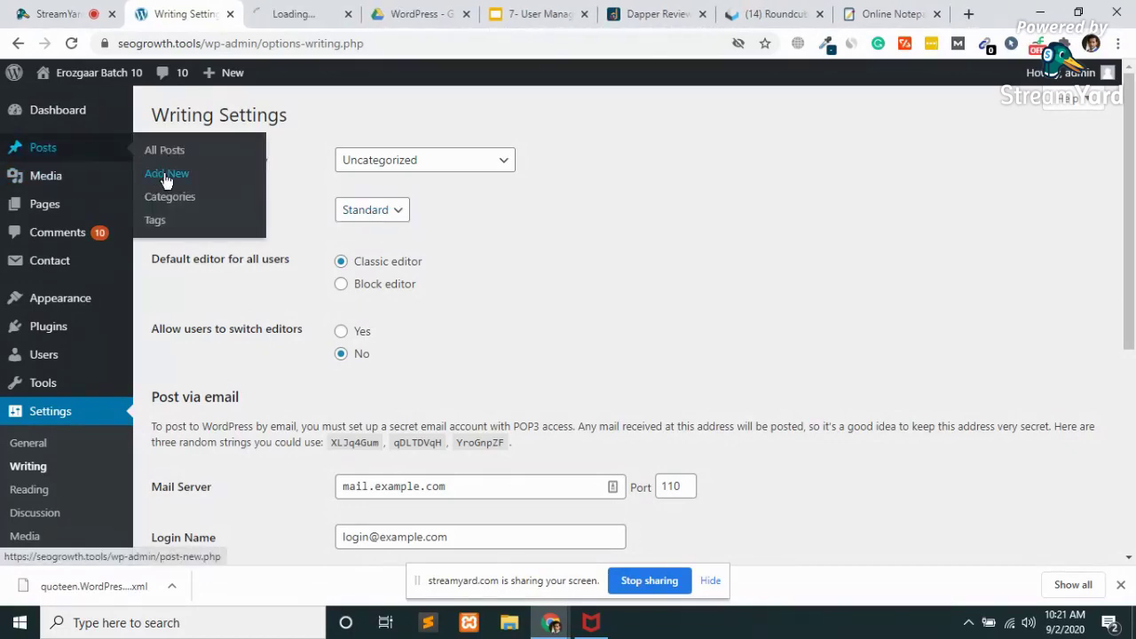
key("ctrl+Tab")
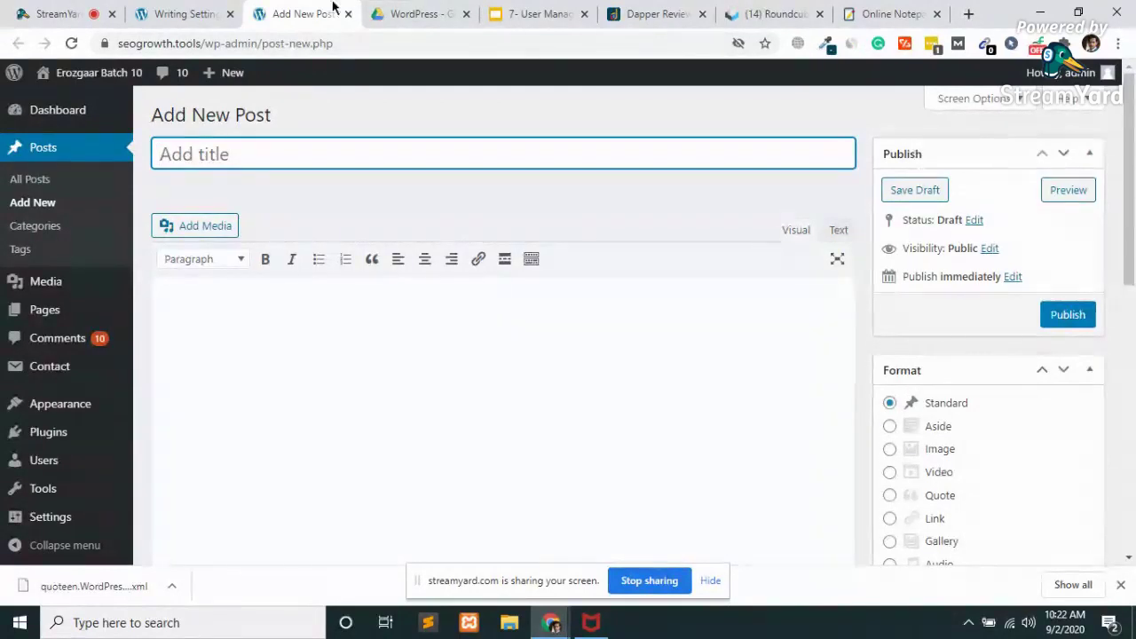
left_click(188, 13)
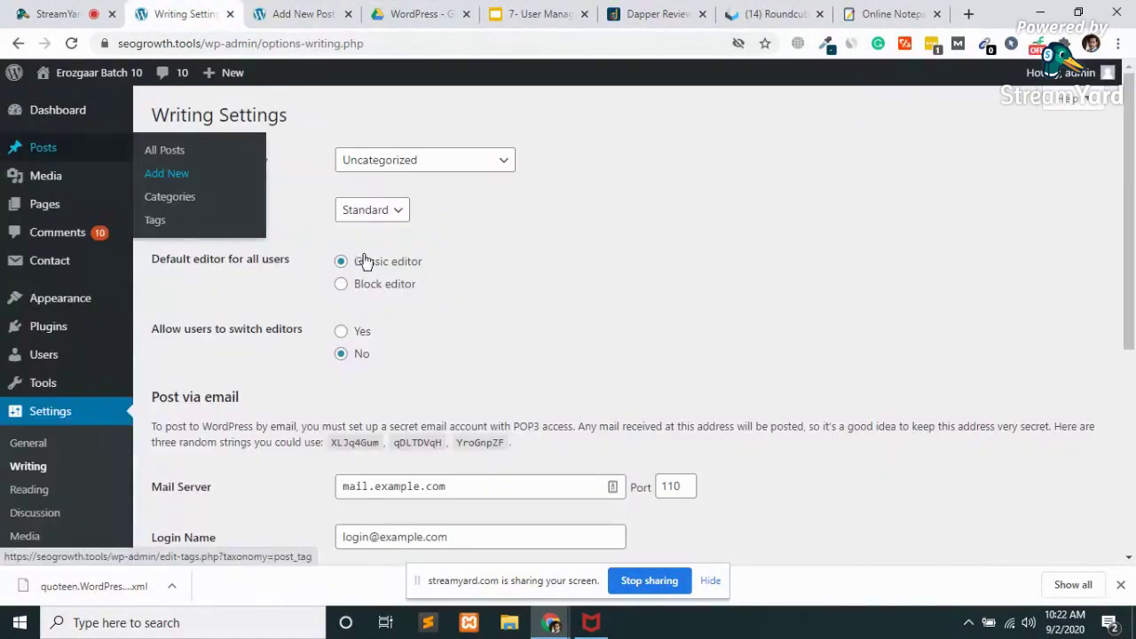
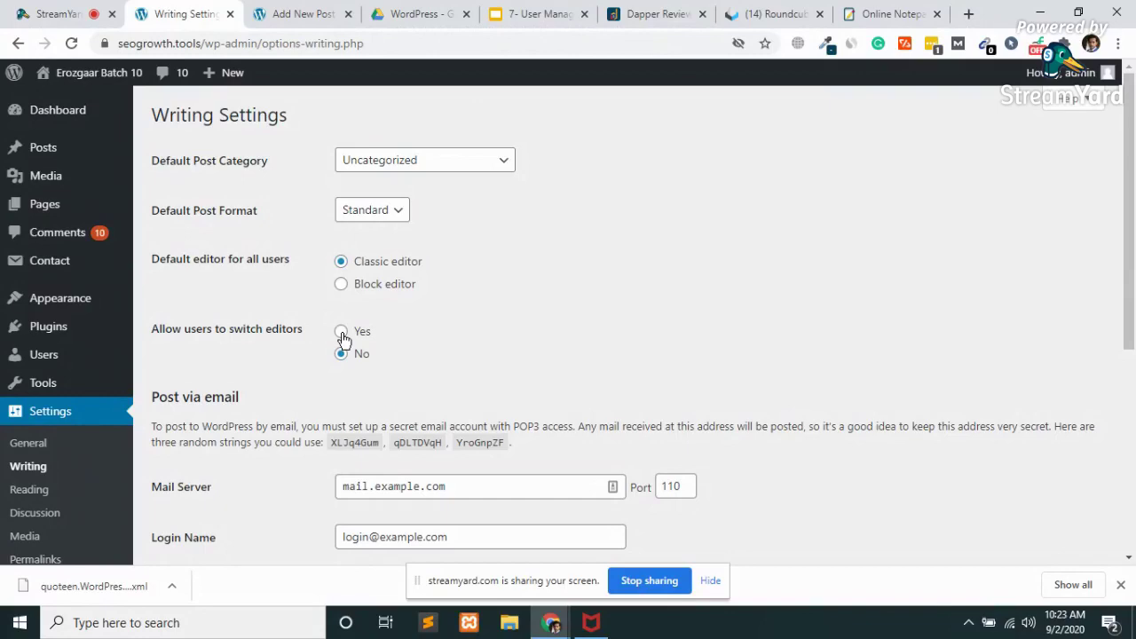
Scroll down Writing Settings, then go to the Reading settings page
scroll(343, 337, "down", 3)
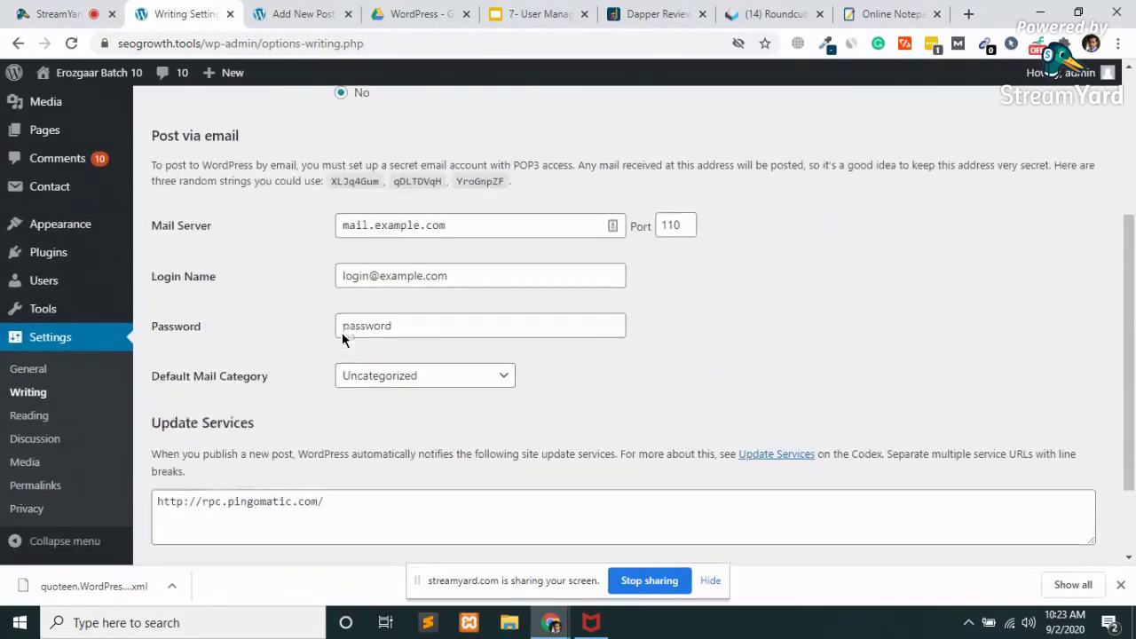
scroll(343, 338, "down", 1)
scroll(342, 337, "down", 1)
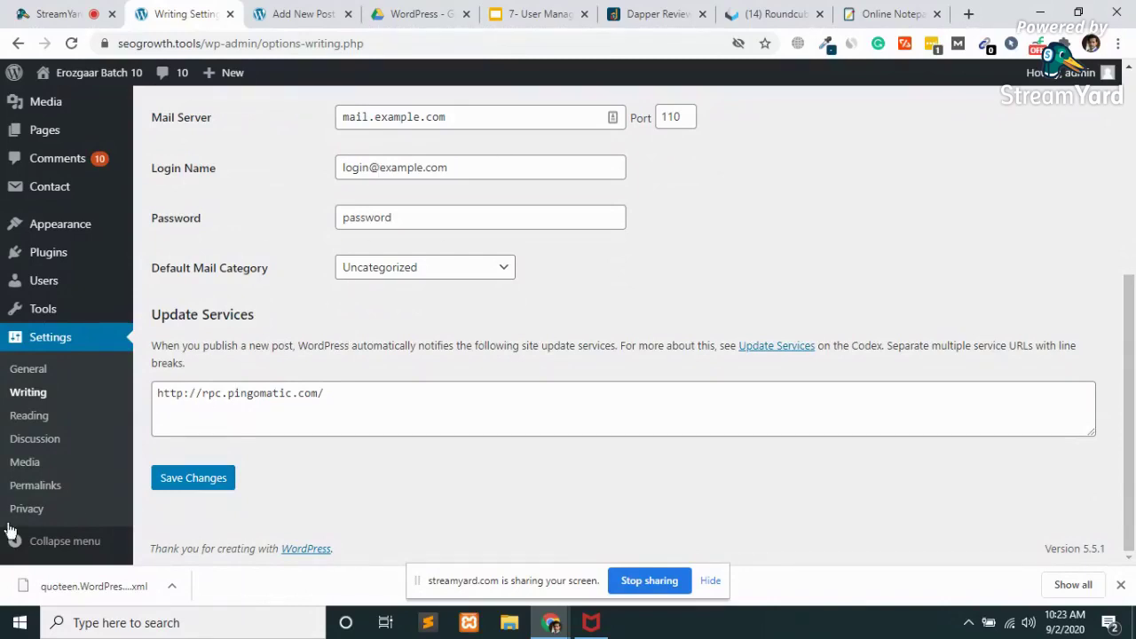
left_click(43, 428)
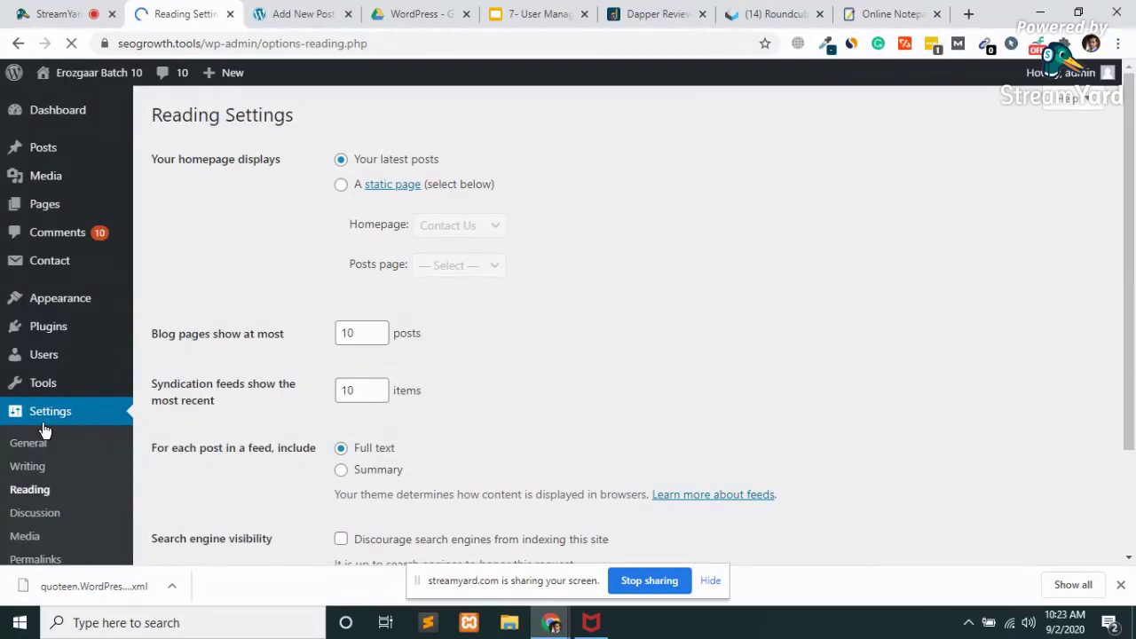
Visit the live Erozgaar Batch 10 site's front page from the site-name menu
left_click(301, 10)
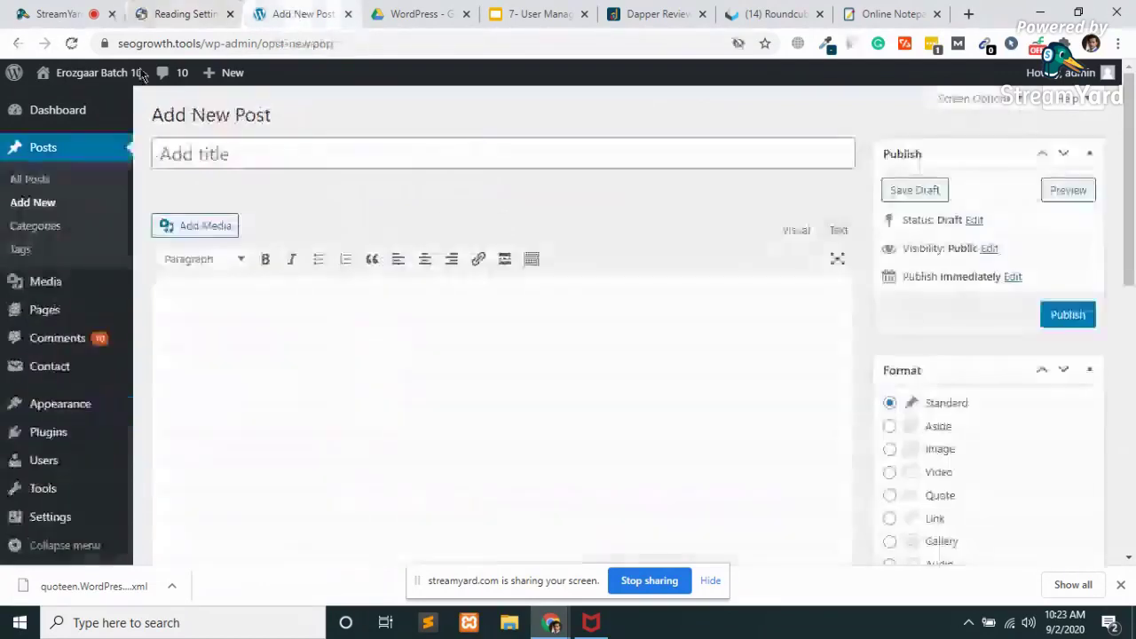
mouse_move(89, 74)
left_click(66, 103)
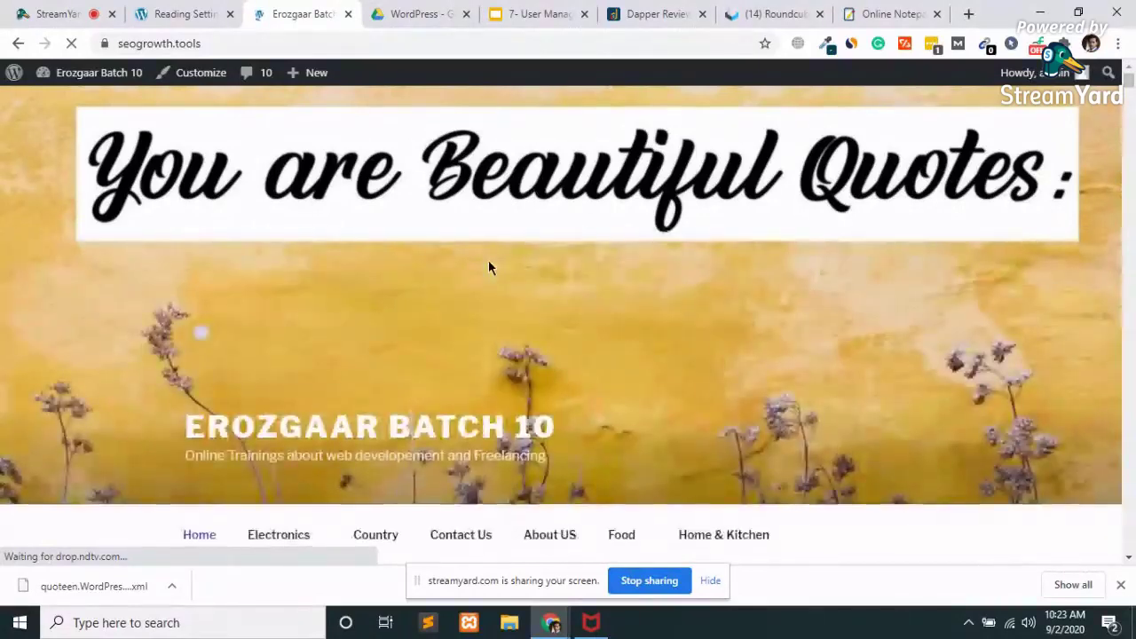
Scroll through the latest posts listed on the site's front page
scroll(488, 260, "down", 5)
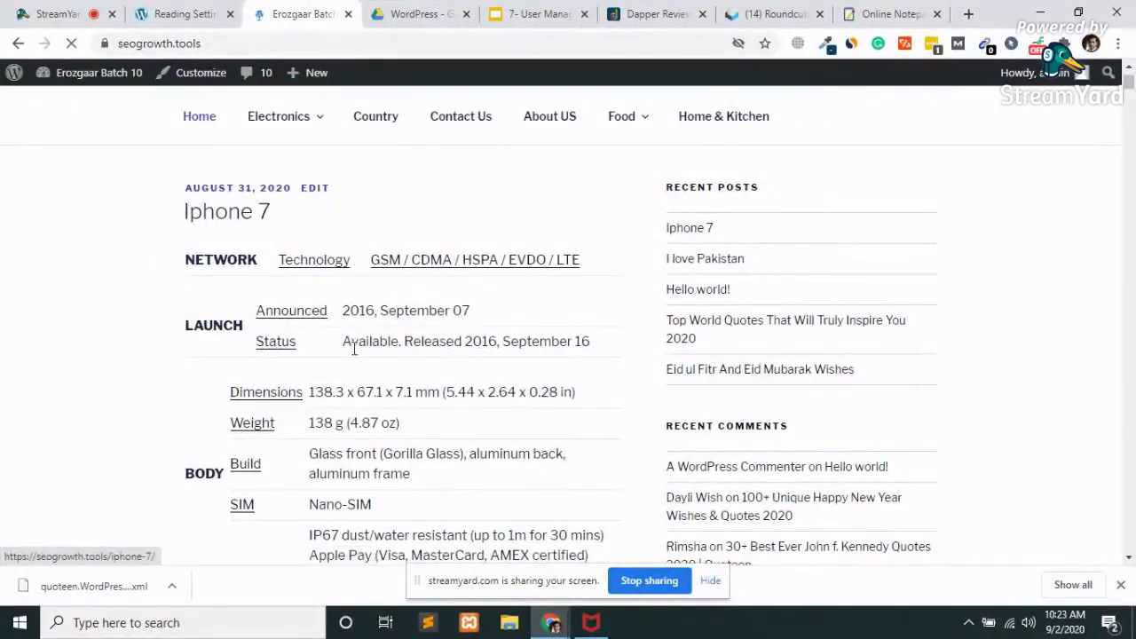
scroll(354, 348, "down", 10)
scroll(354, 349, "up", 8)
scroll(354, 349, "up", 3)
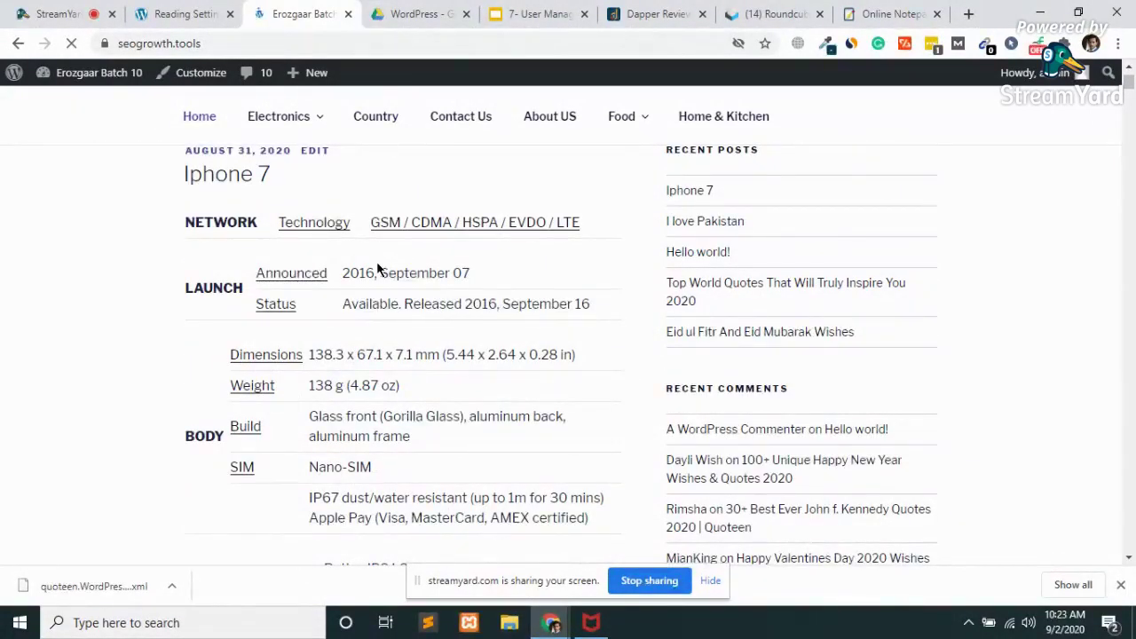
scroll(377, 268, "down", 15)
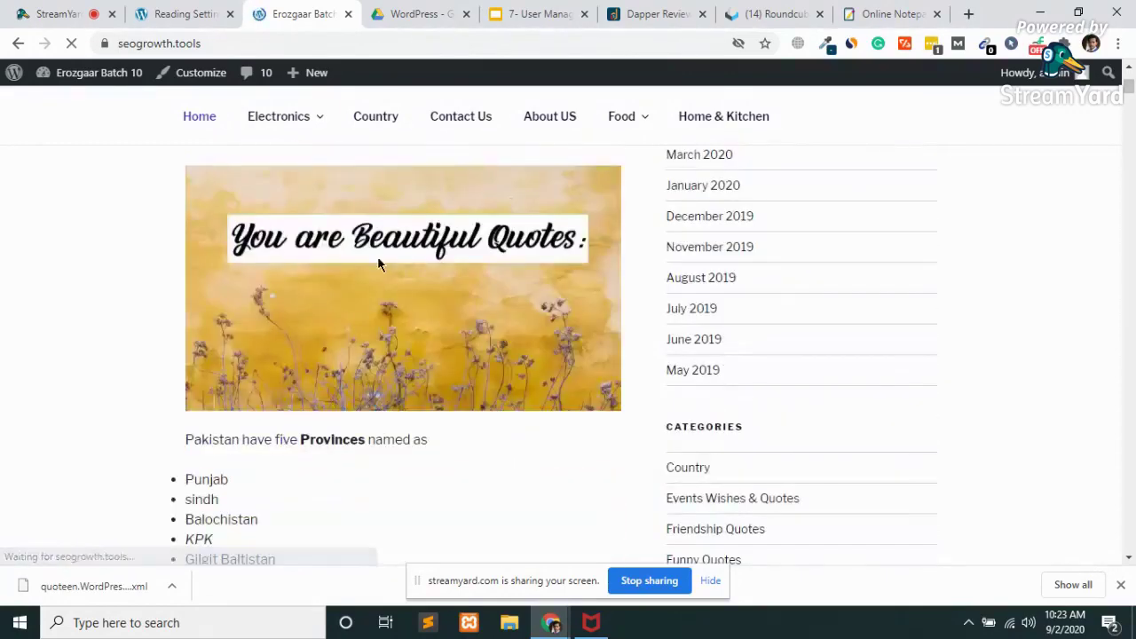
scroll(367, 287, "up", 3)
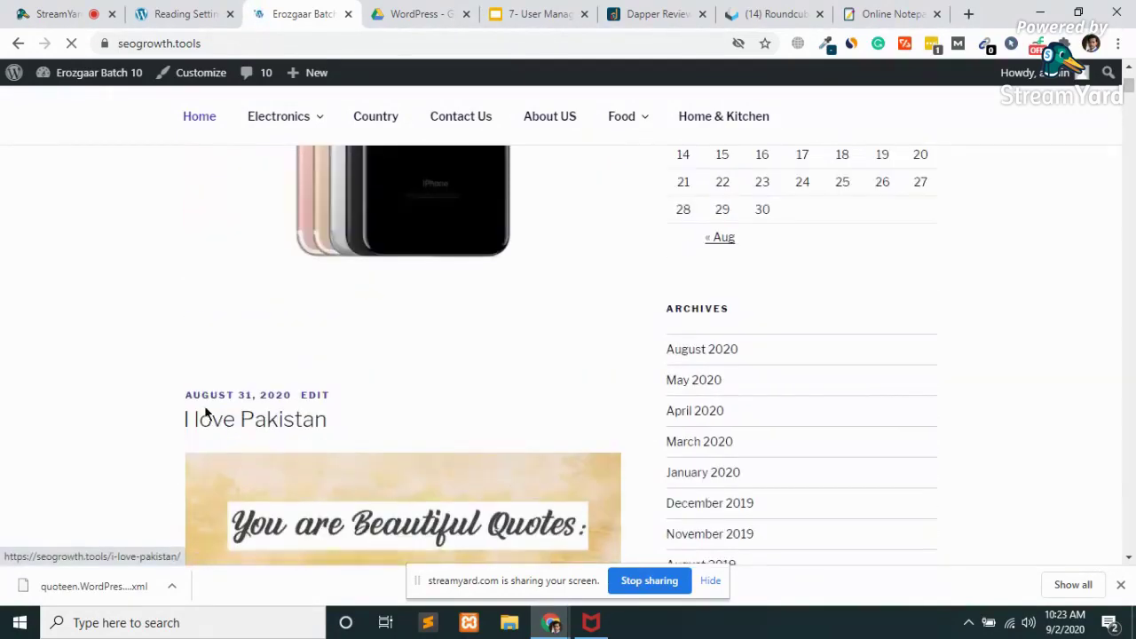
scroll(381, 474, "down", 8)
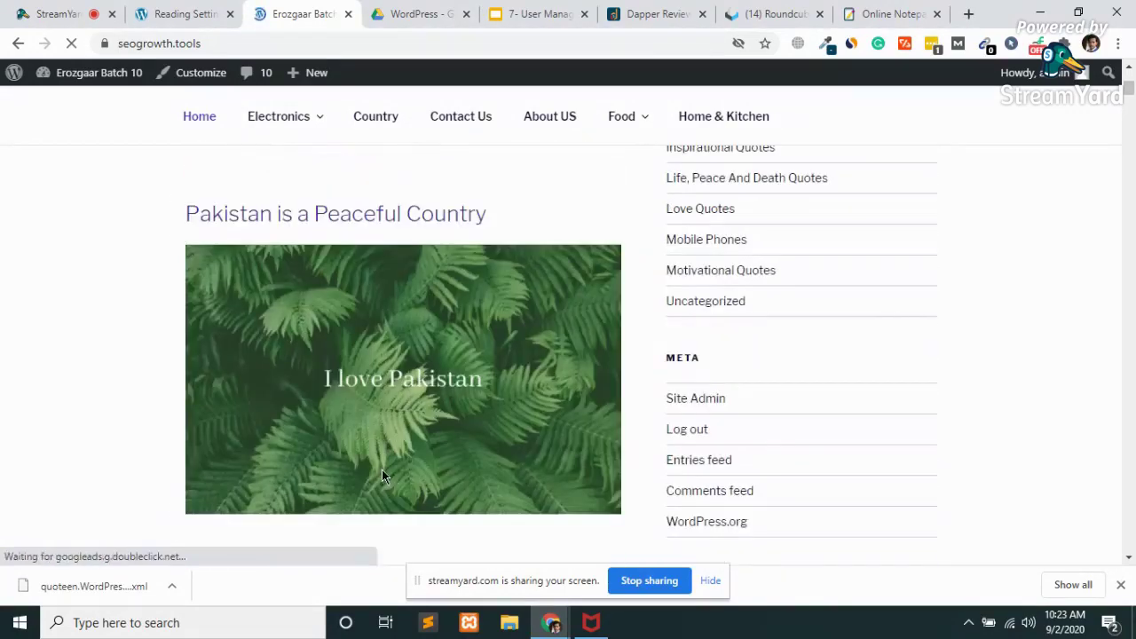
scroll(382, 475, "down", 5)
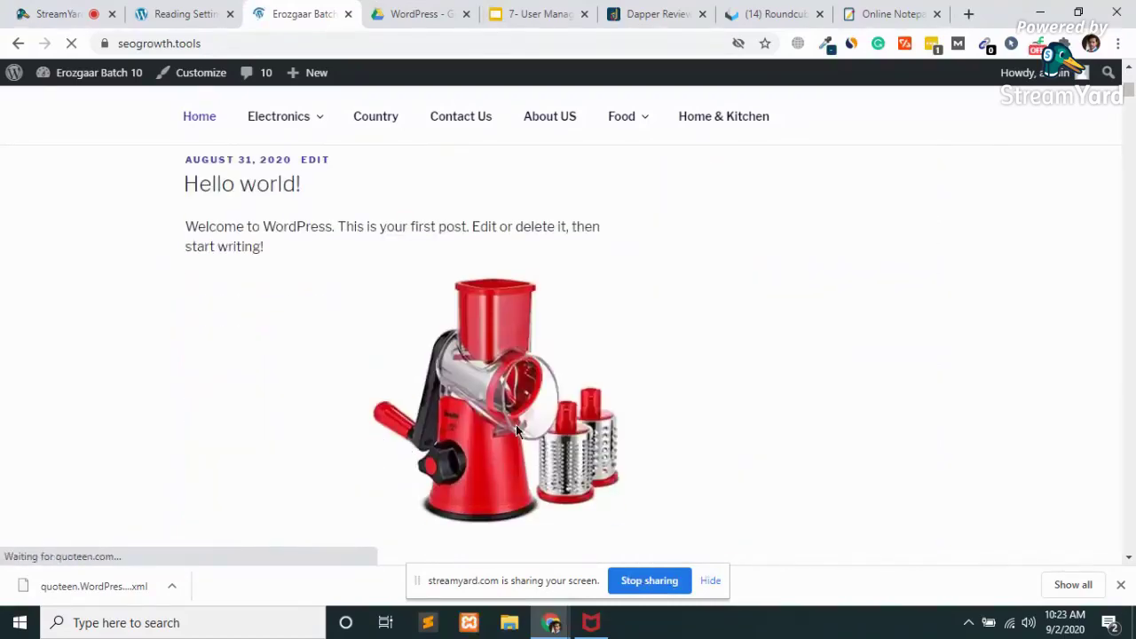
scroll(517, 431, "up", 15)
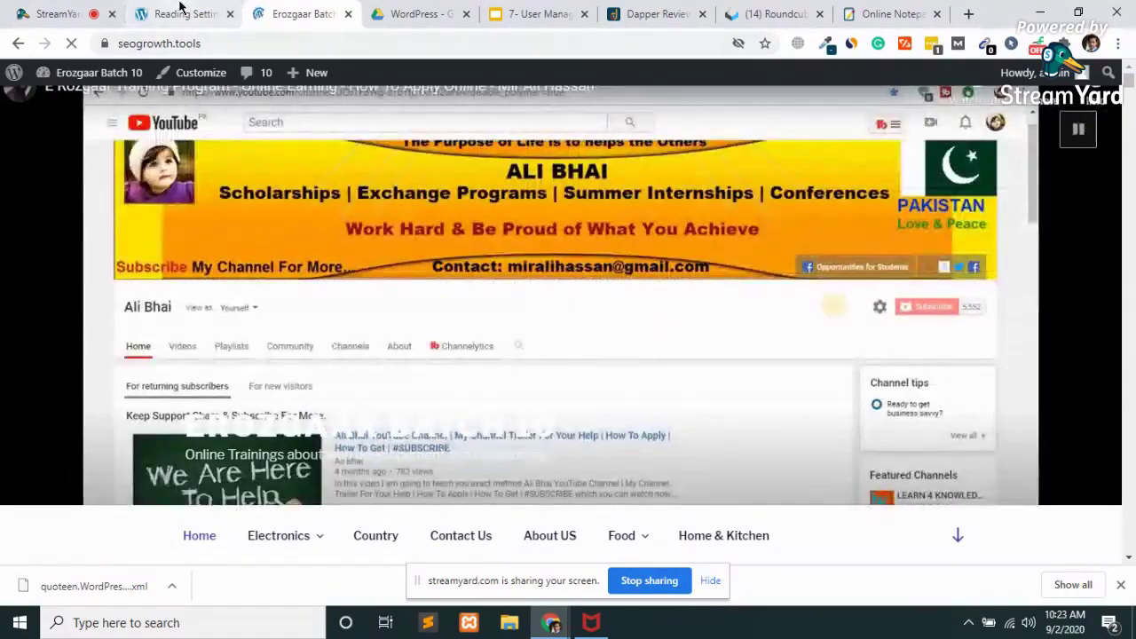
Compare the front page with Reading Settings, ending on Reading Settings (latest posts, 10 per page)
left_click(180, 12)
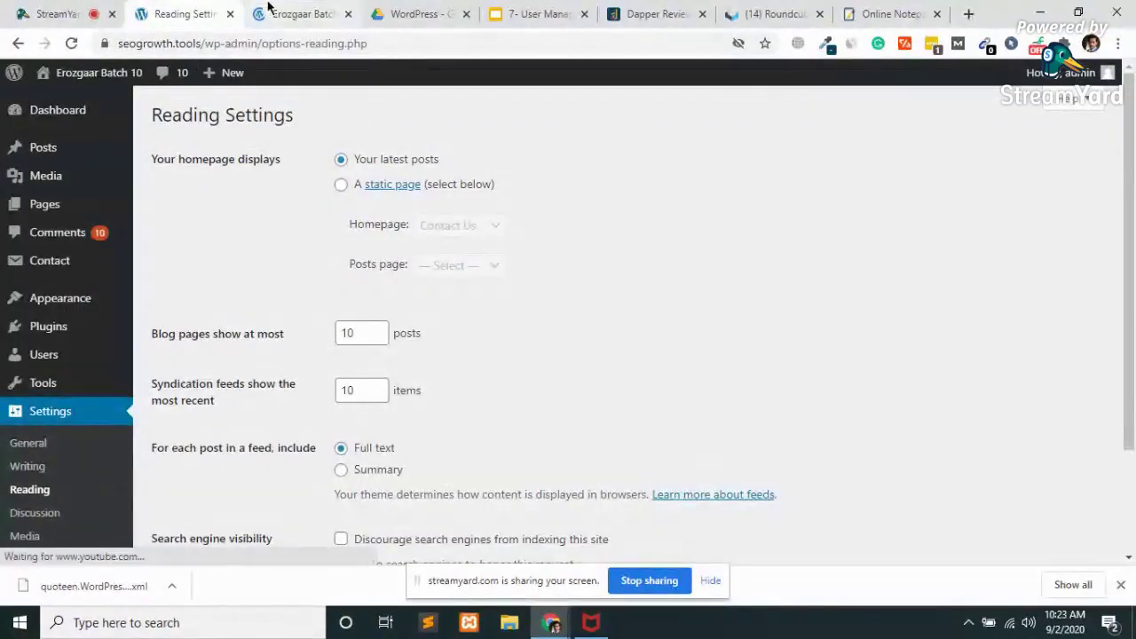
left_click(268, 7)
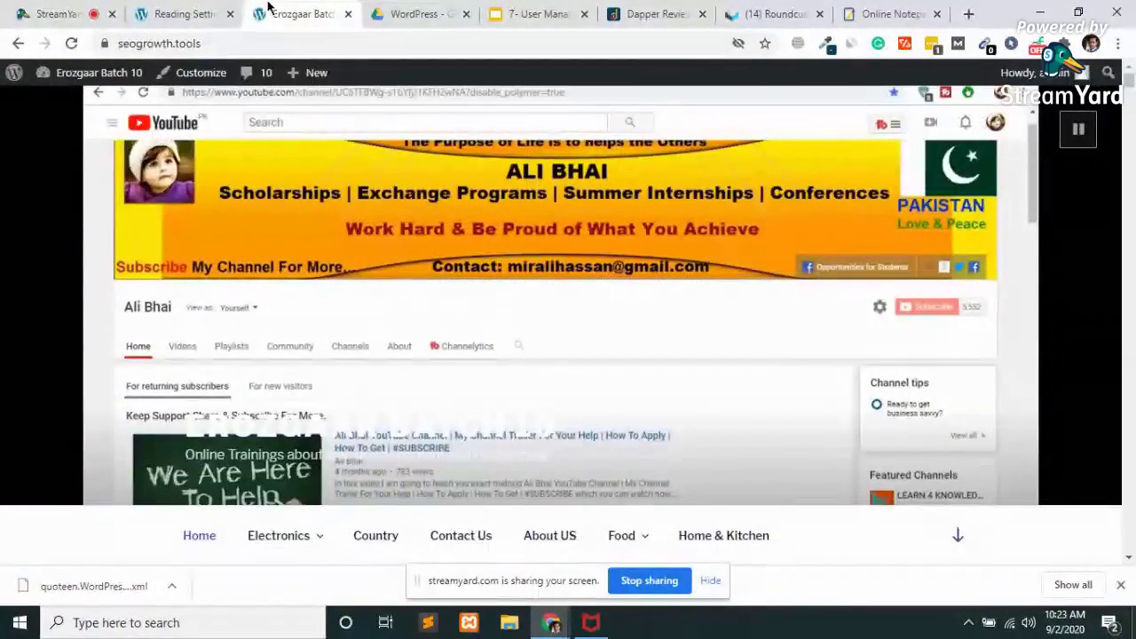
scroll(230, 316, "down", 5)
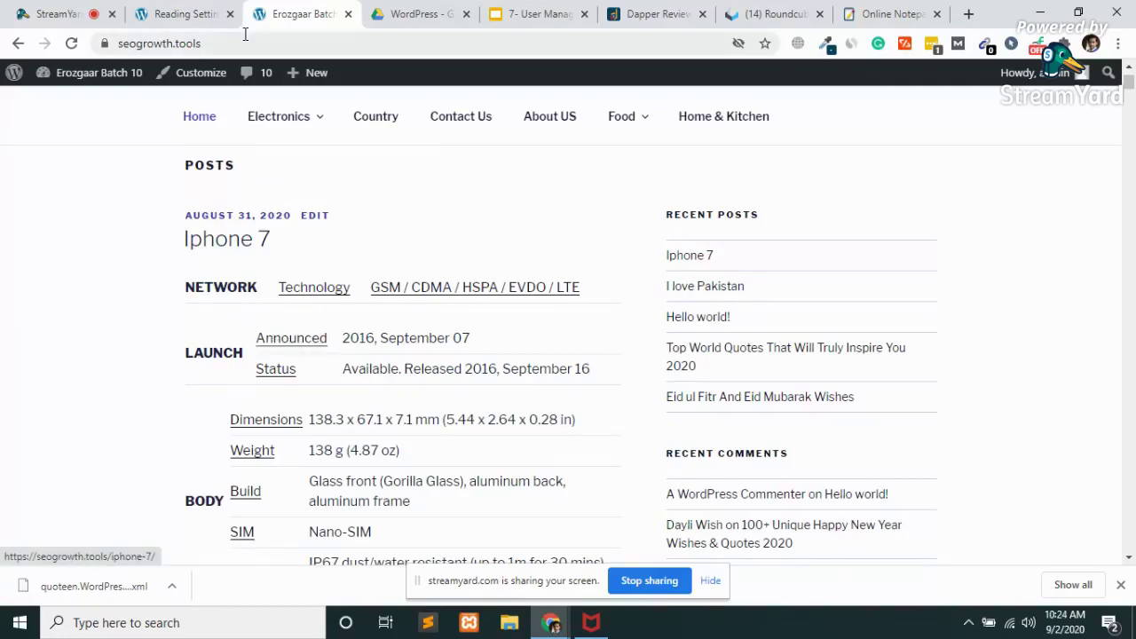
left_click(180, 17)
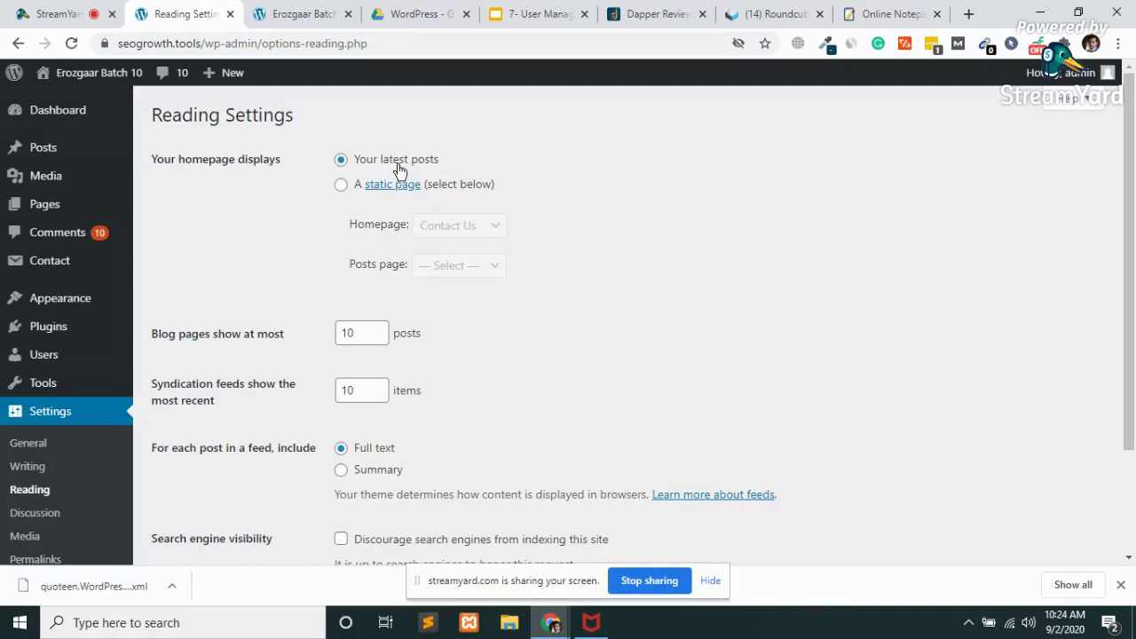
left_click(266, 11)
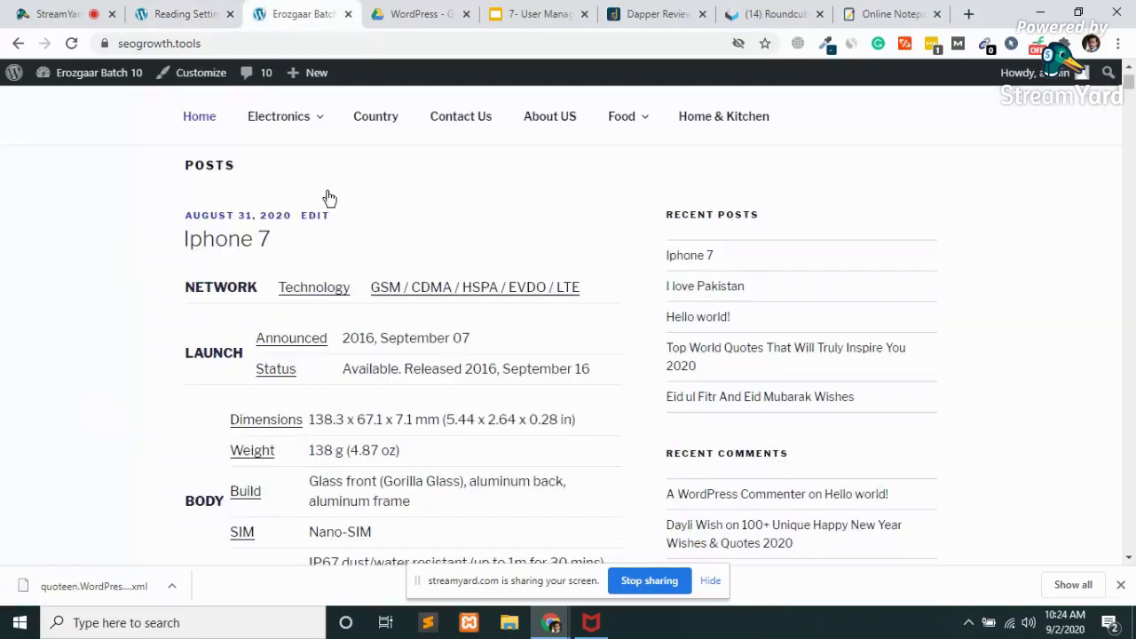
left_click(197, 11)
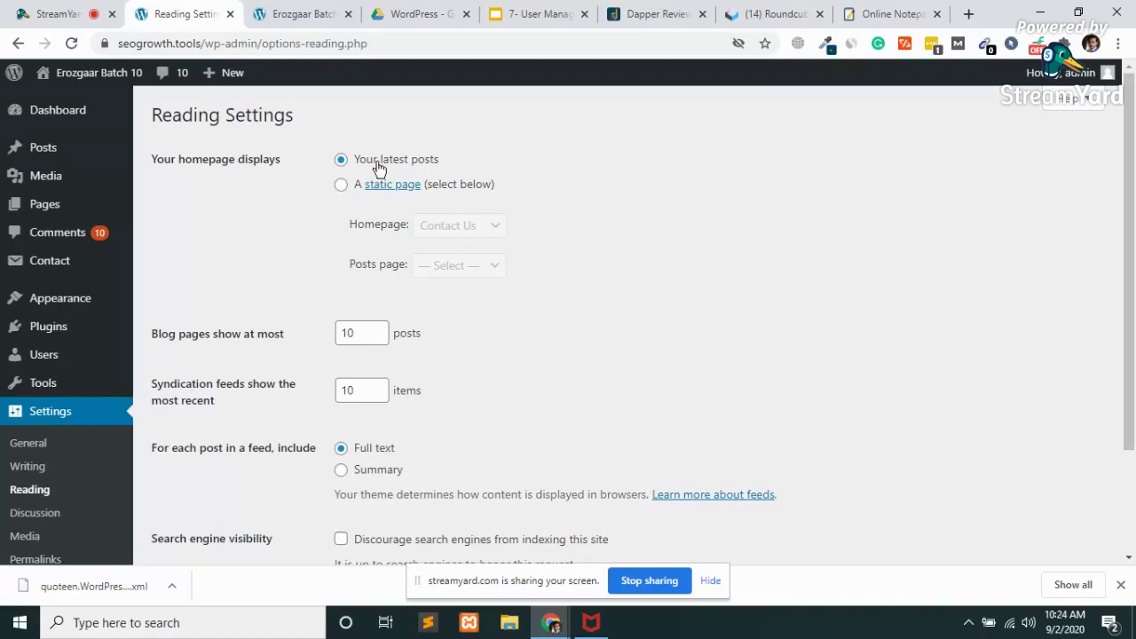
Switch the homepage to a static page and choose Contact Us as the homepage
left_click(341, 188)
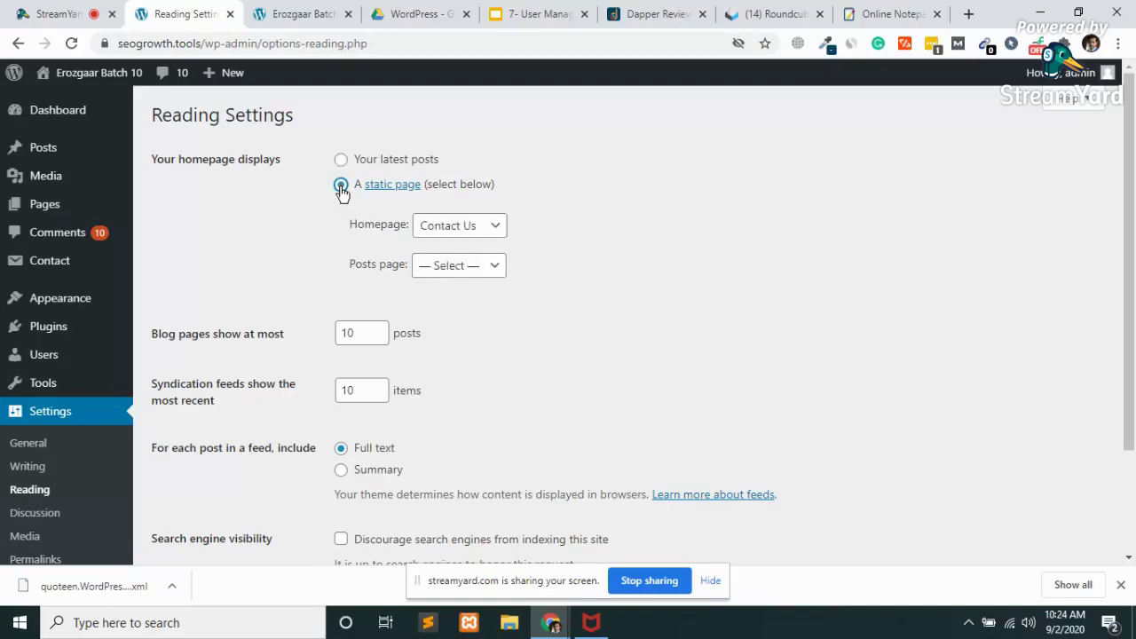
left_click(458, 232)
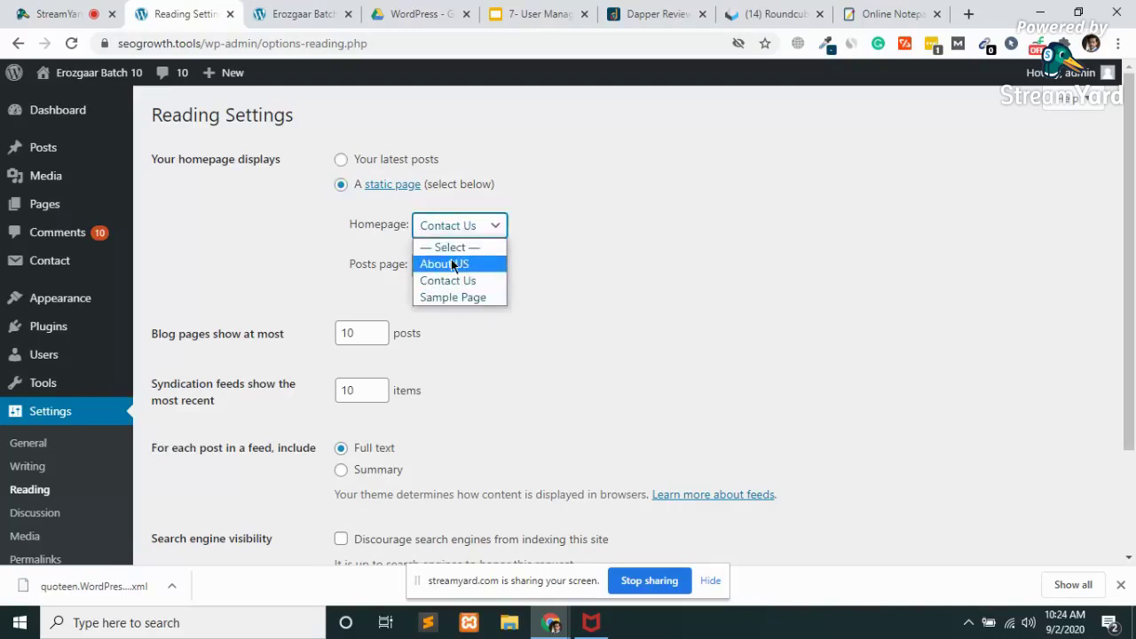
left_click(452, 265)
left_click(455, 226)
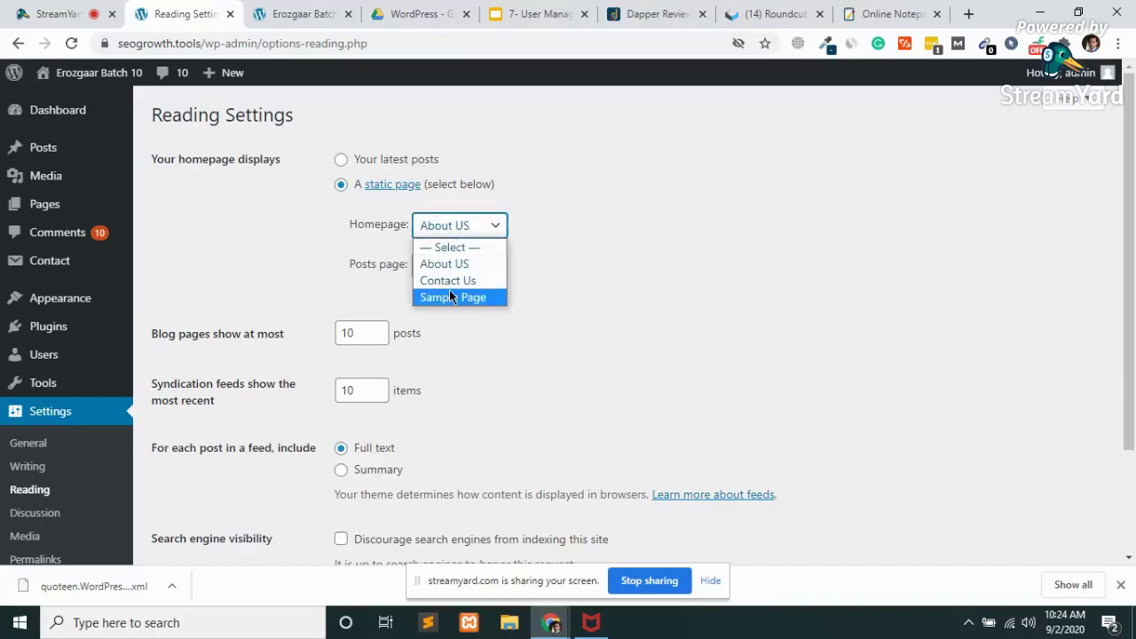
left_click(449, 282)
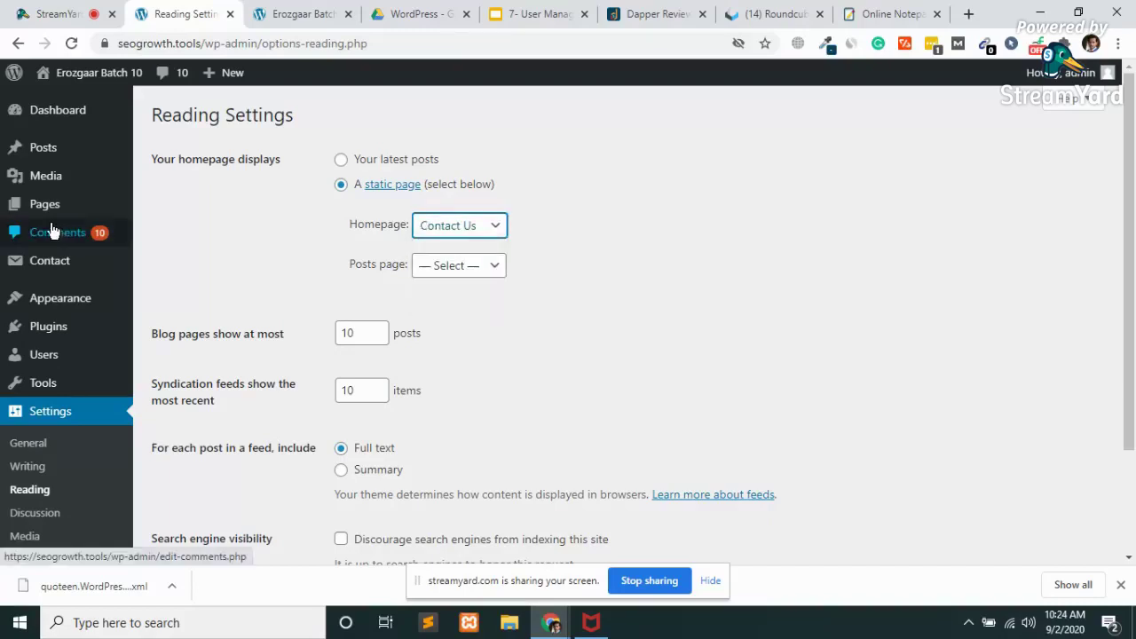
mouse_move(42, 211)
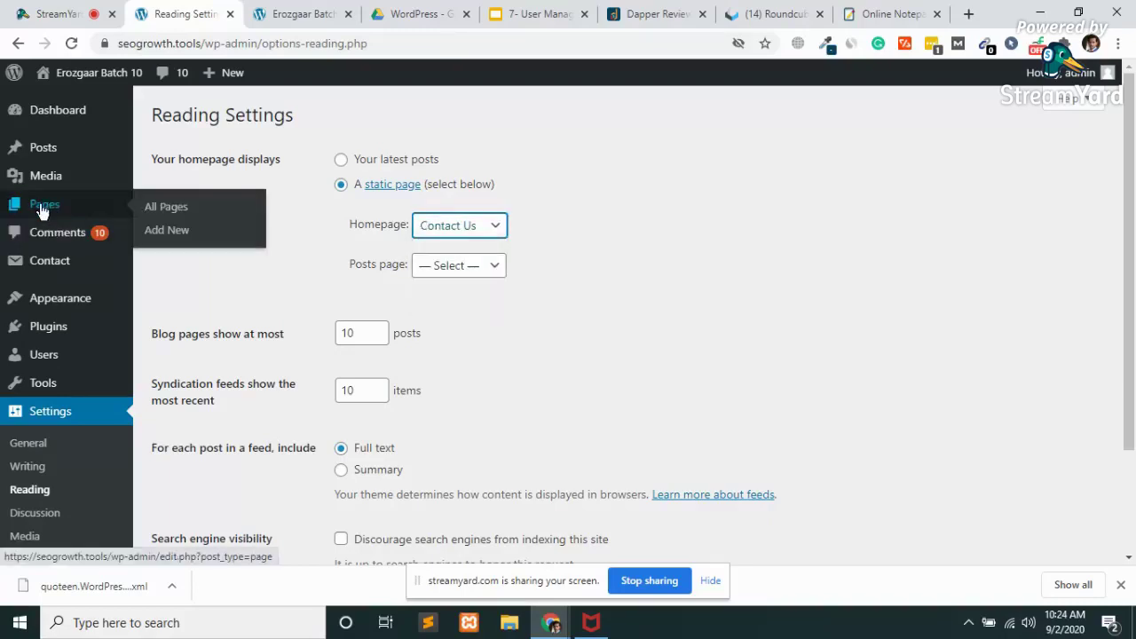
left_click(457, 227)
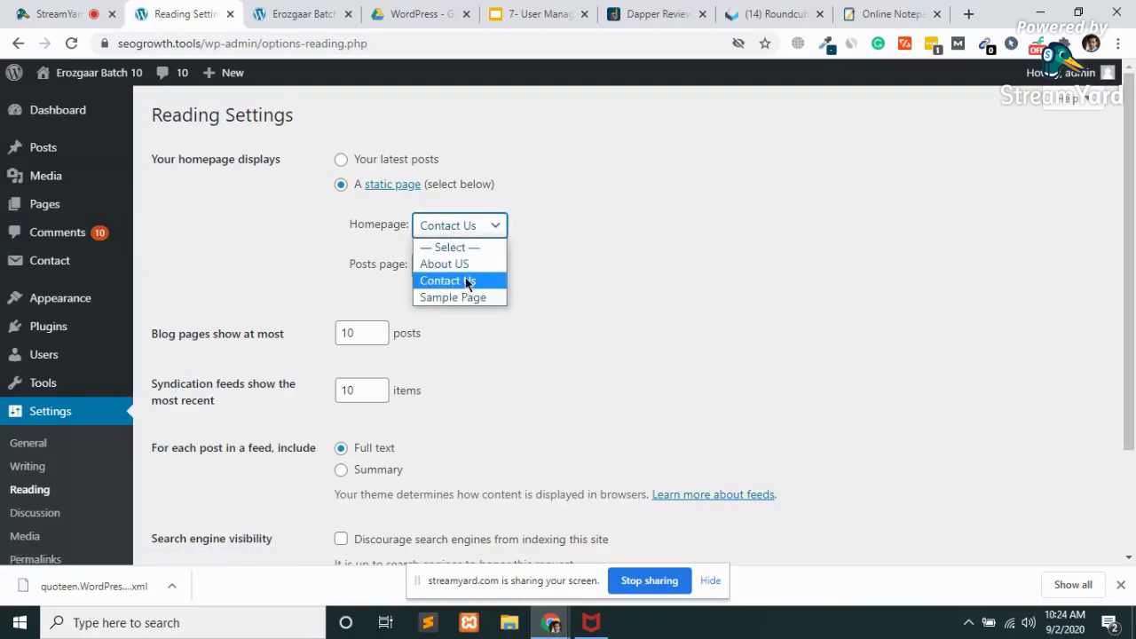
left_click(466, 282)
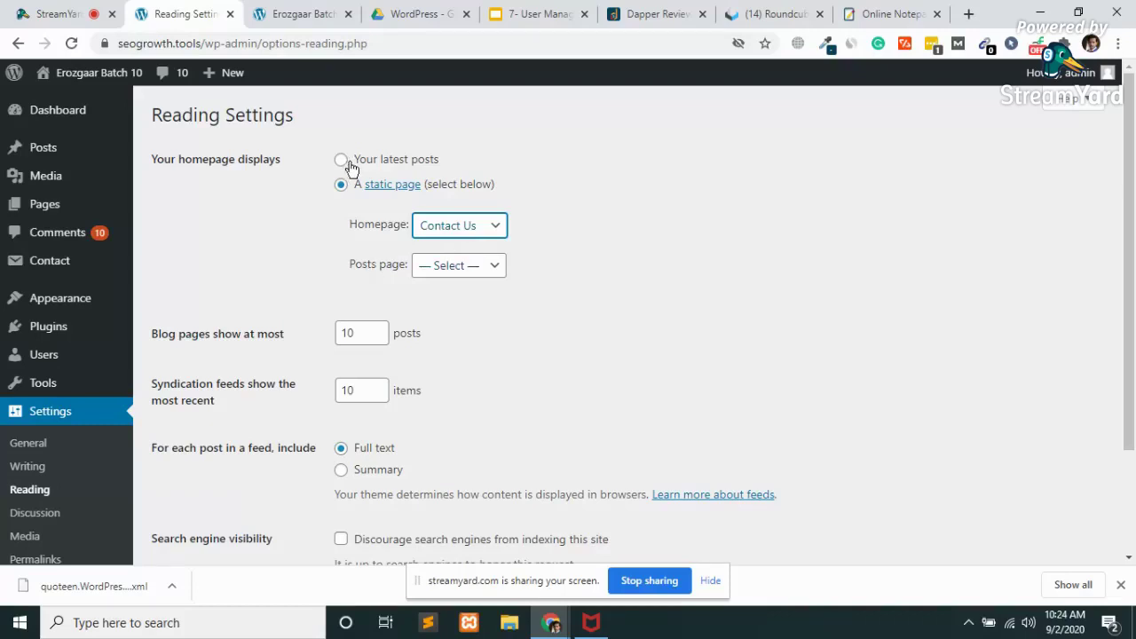
Leave the Posts page dropdown unassigned at Select
mouse_move(99, 211)
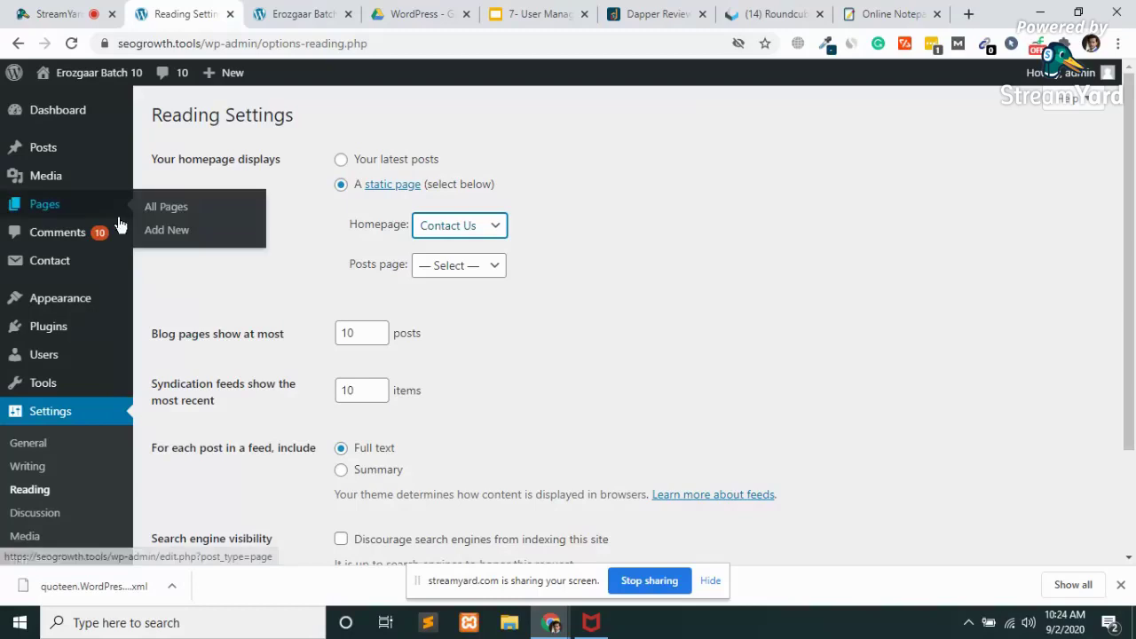
left_click(432, 273)
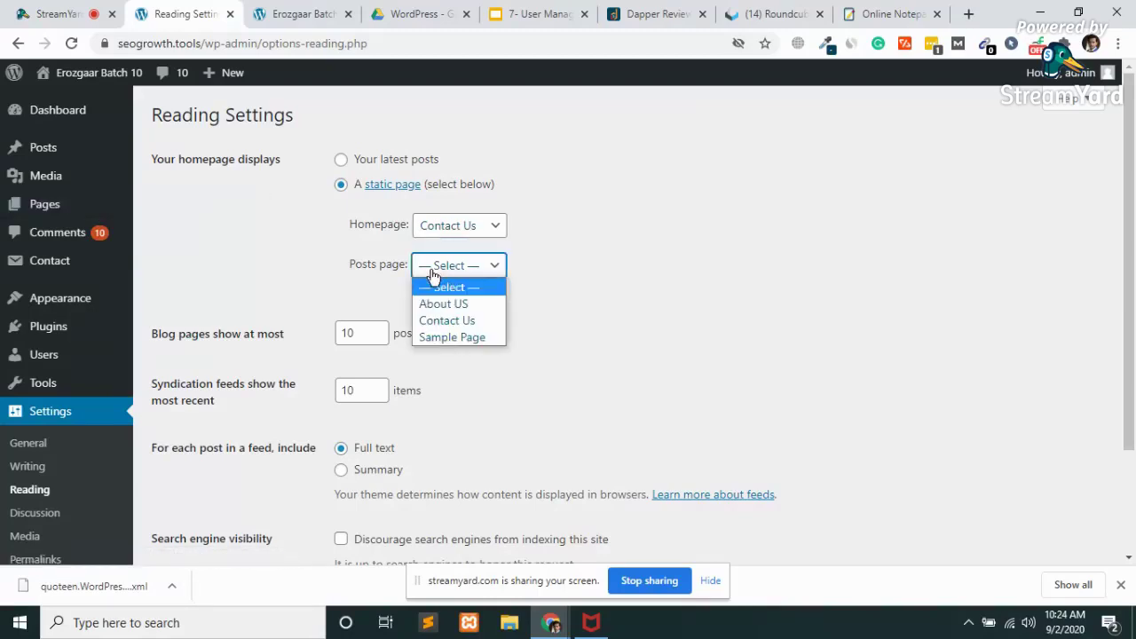
left_click(295, 260)
mouse_move(101, 178)
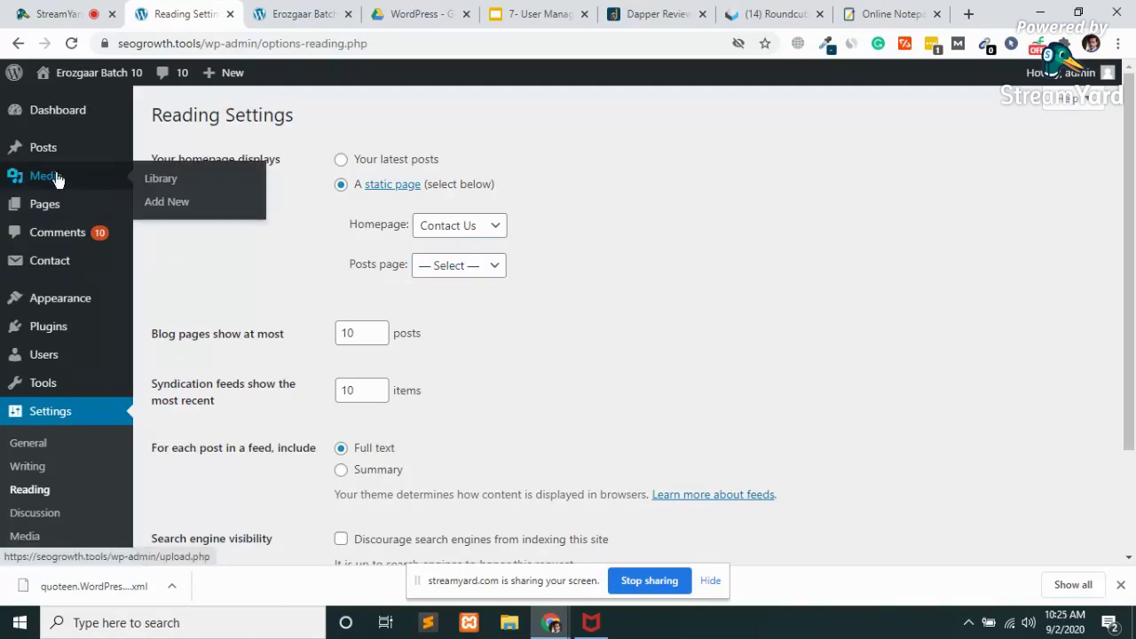
Publish a new page titled 'Blog', then return to Reading Settings
left_click(40, 211)
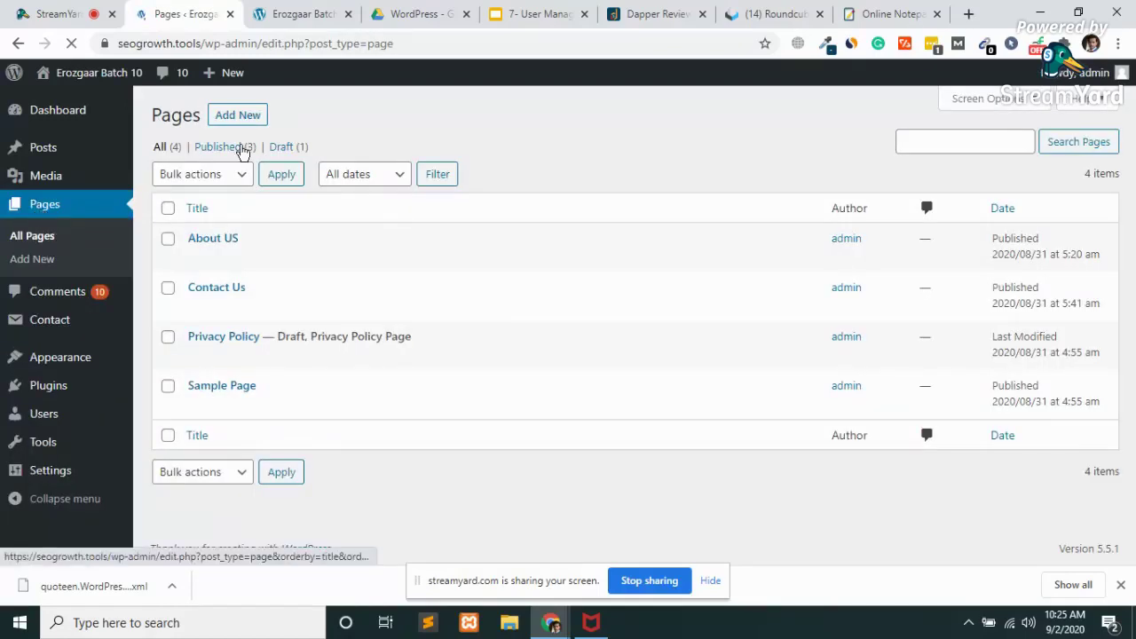
left_click(240, 120)
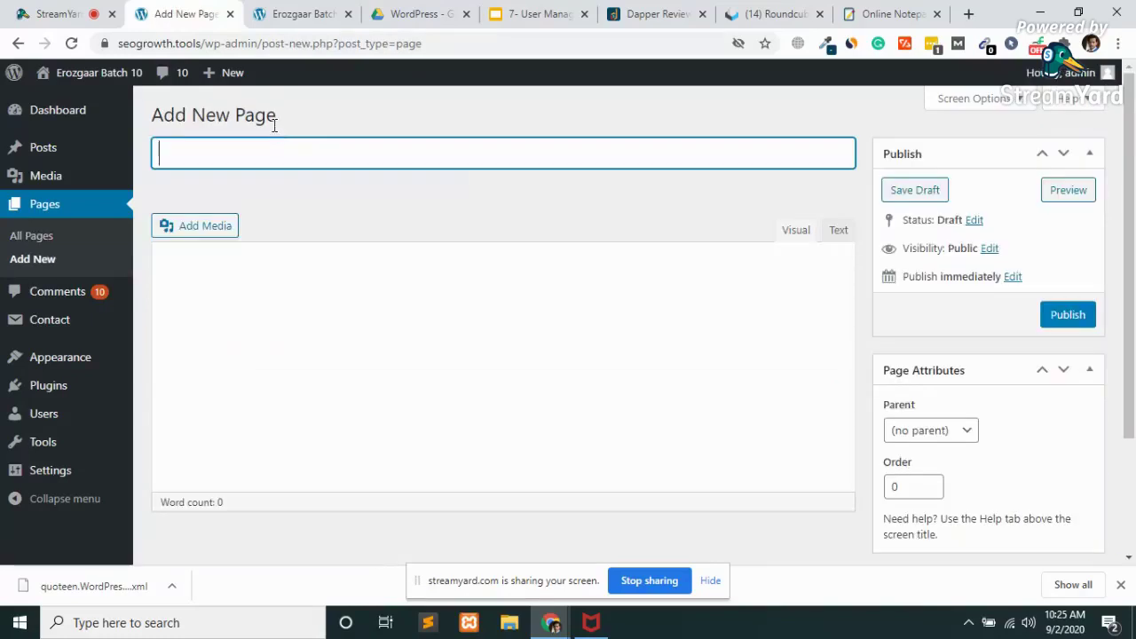
type("Blog")
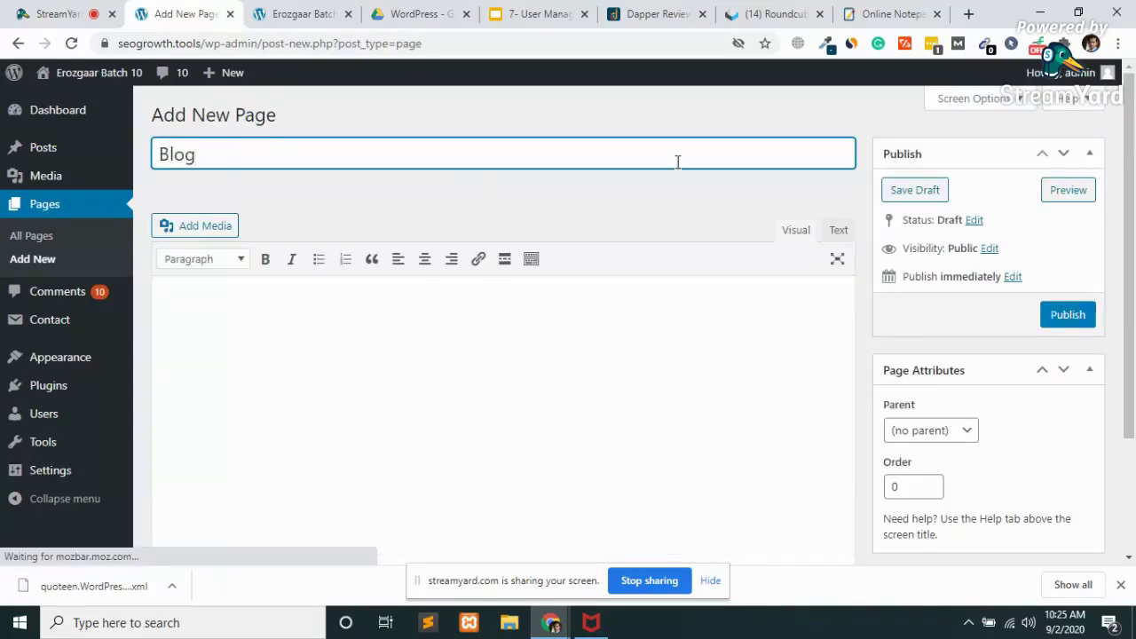
left_click(1068, 315)
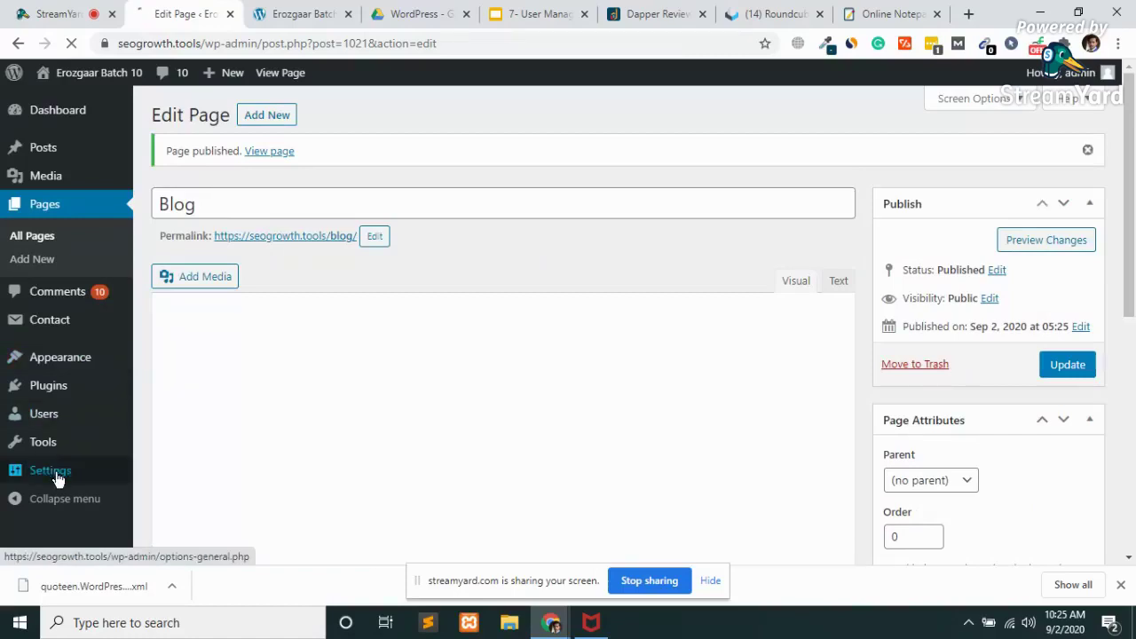
mouse_move(55, 479)
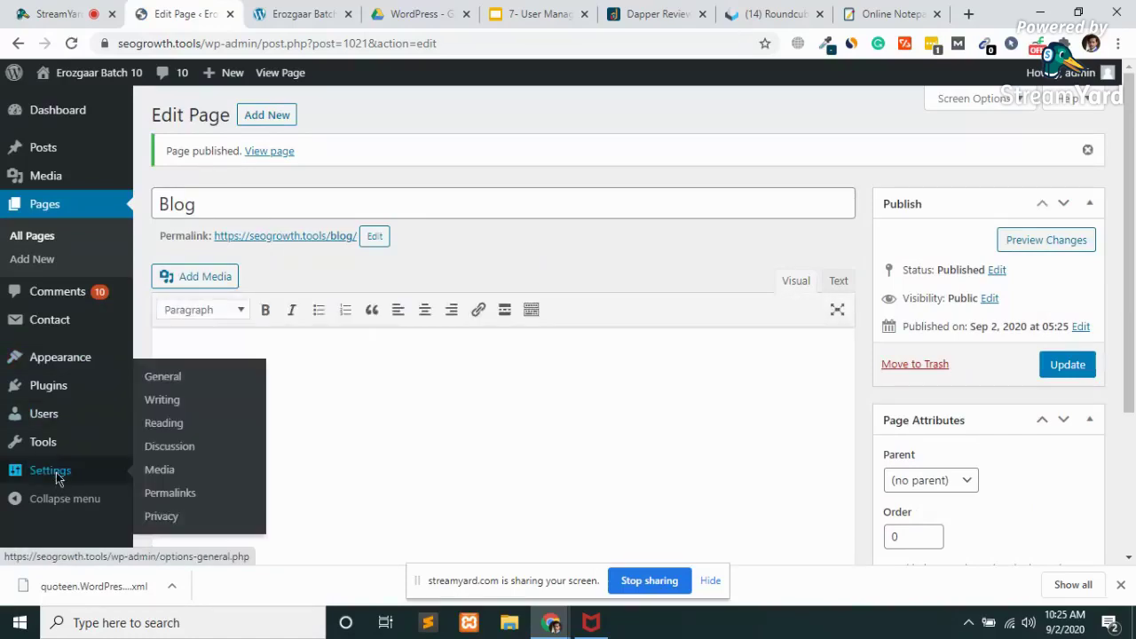
left_click(159, 428)
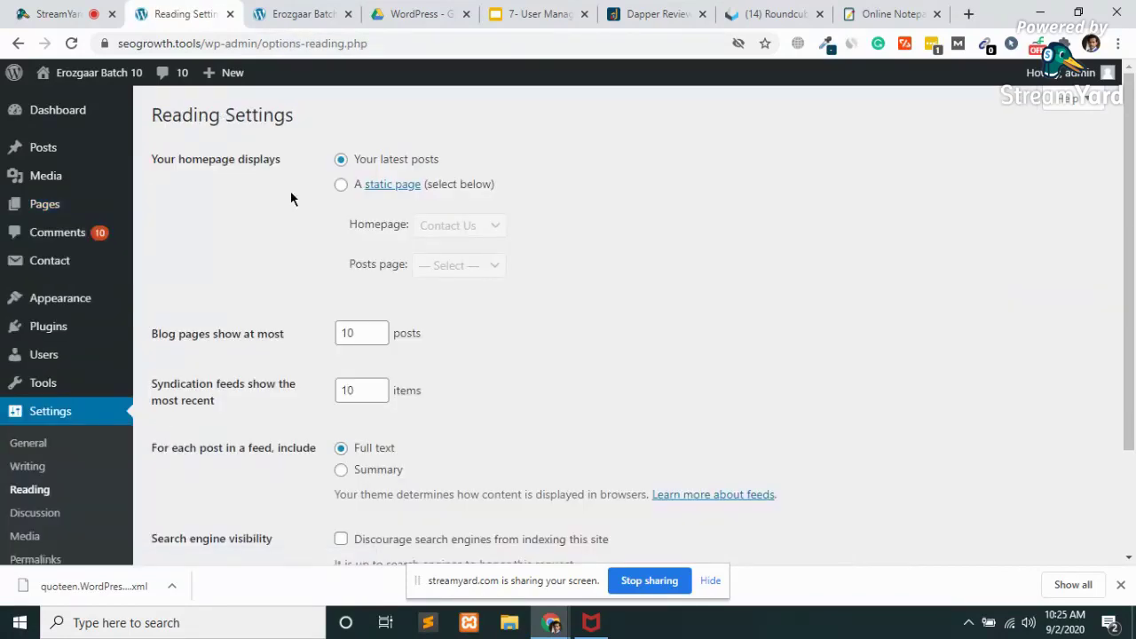
Set a static homepage of Contact Us with Blog as the posts page
left_click(340, 188)
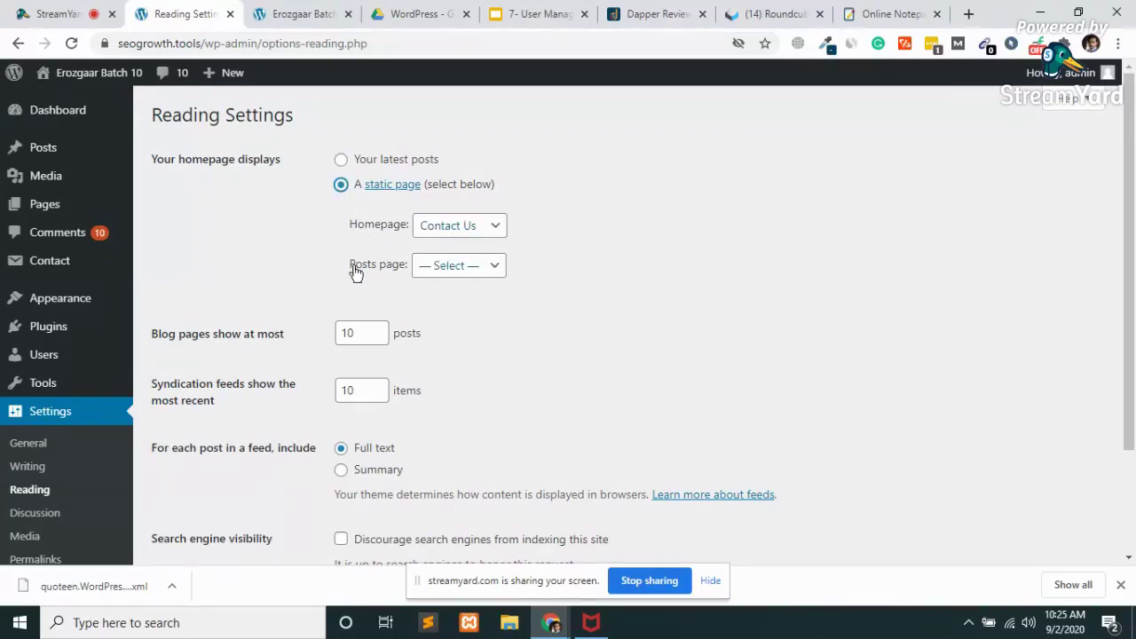
left_click(474, 277)
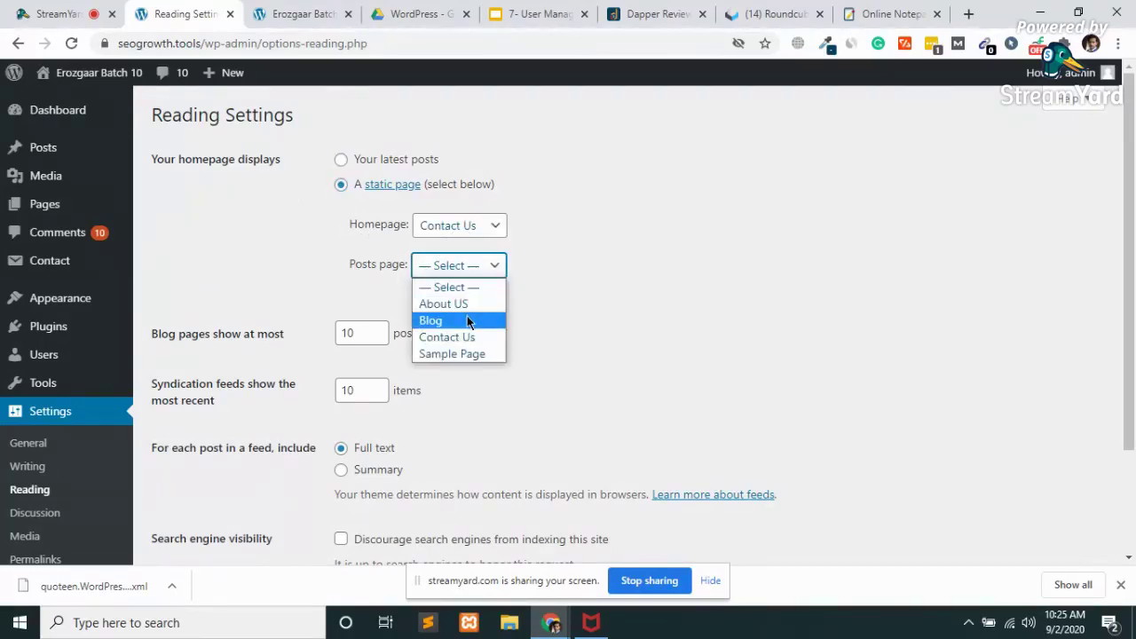
left_click(467, 322)
left_click(456, 269)
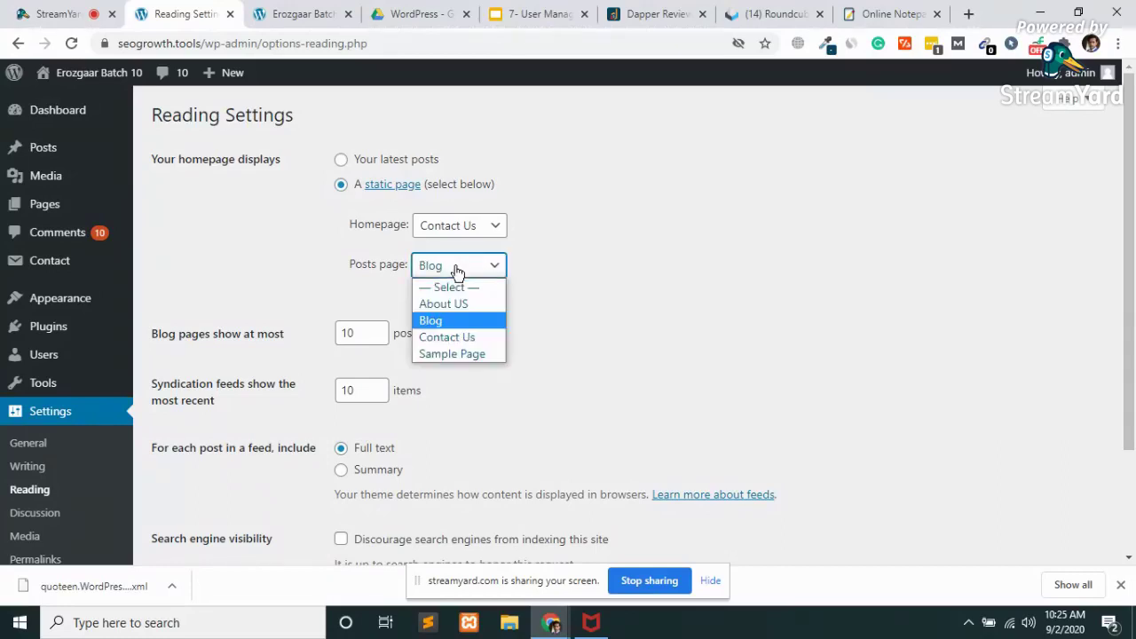
left_click(454, 321)
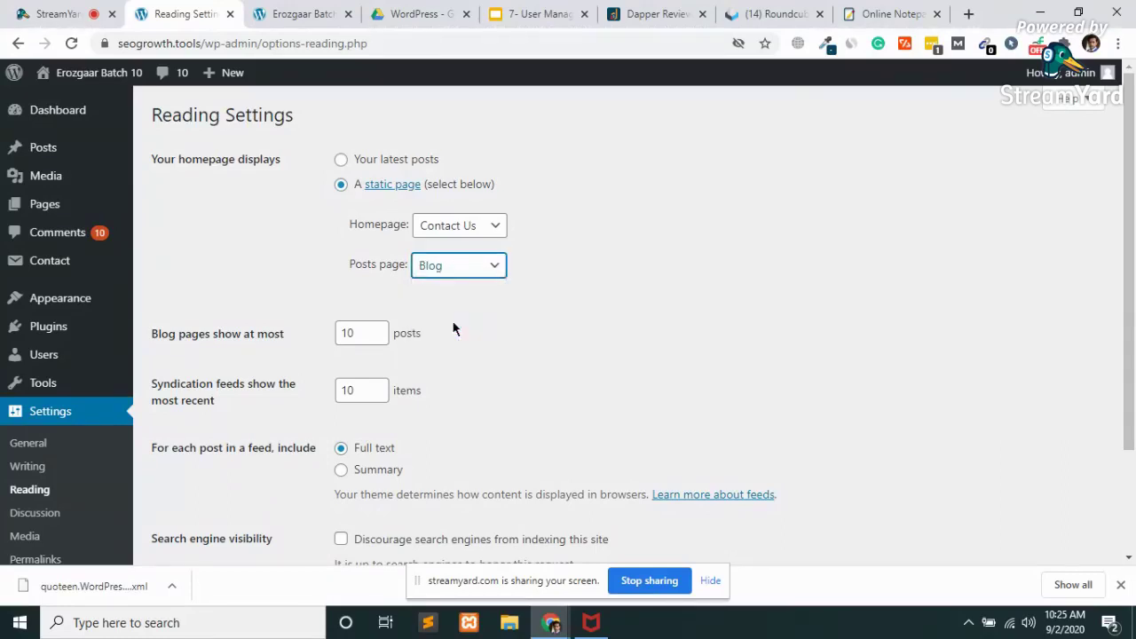
left_click(438, 336)
Tick Discourage search engines from indexing and save the Reading settings
scroll(351, 403, "down", 2)
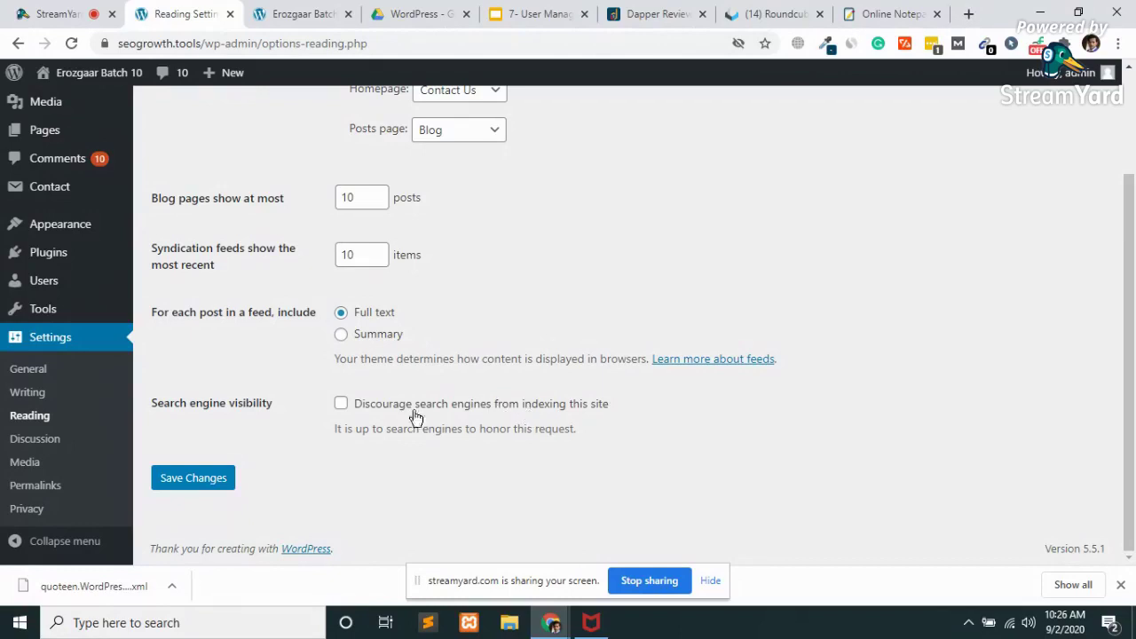
left_click(340, 406)
left_click(199, 480)
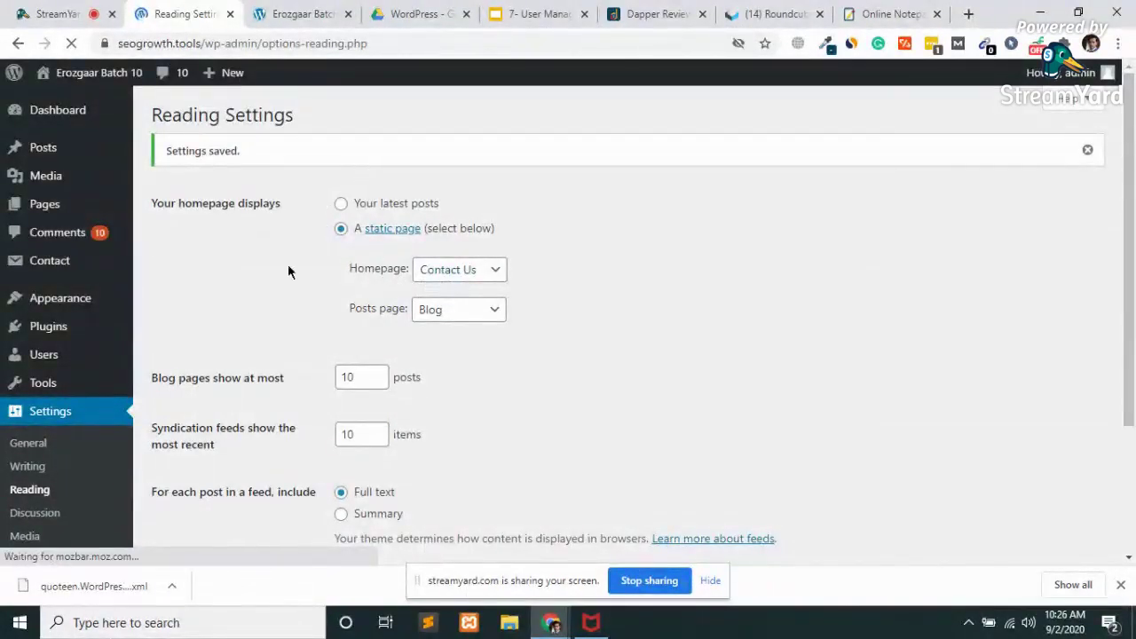
left_click(302, 14)
left_click(71, 43)
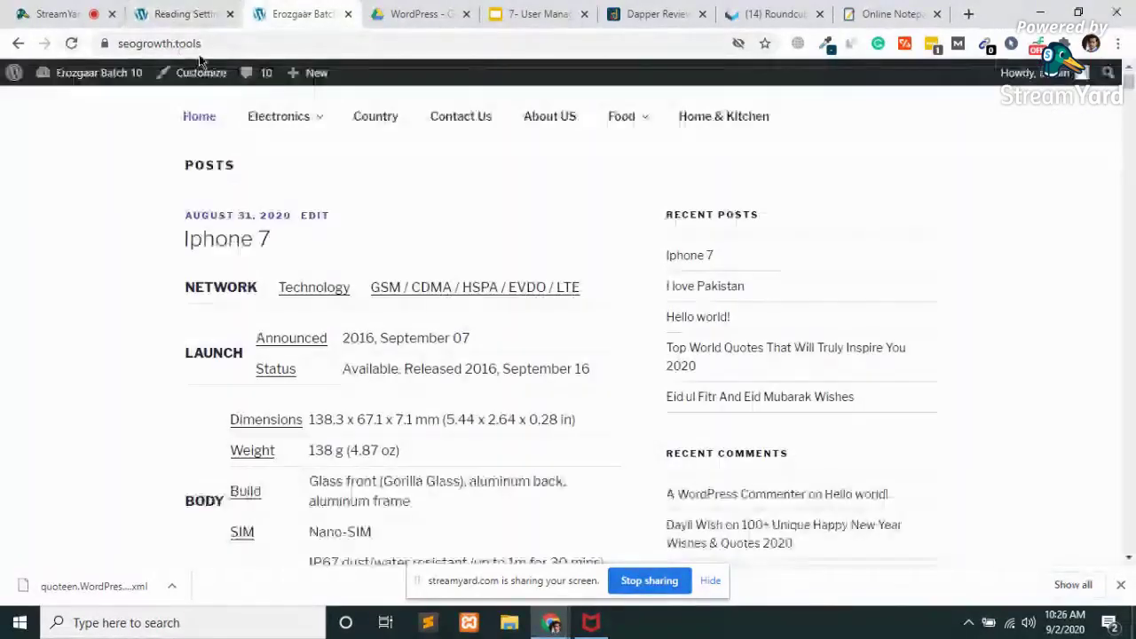
left_click(71, 42)
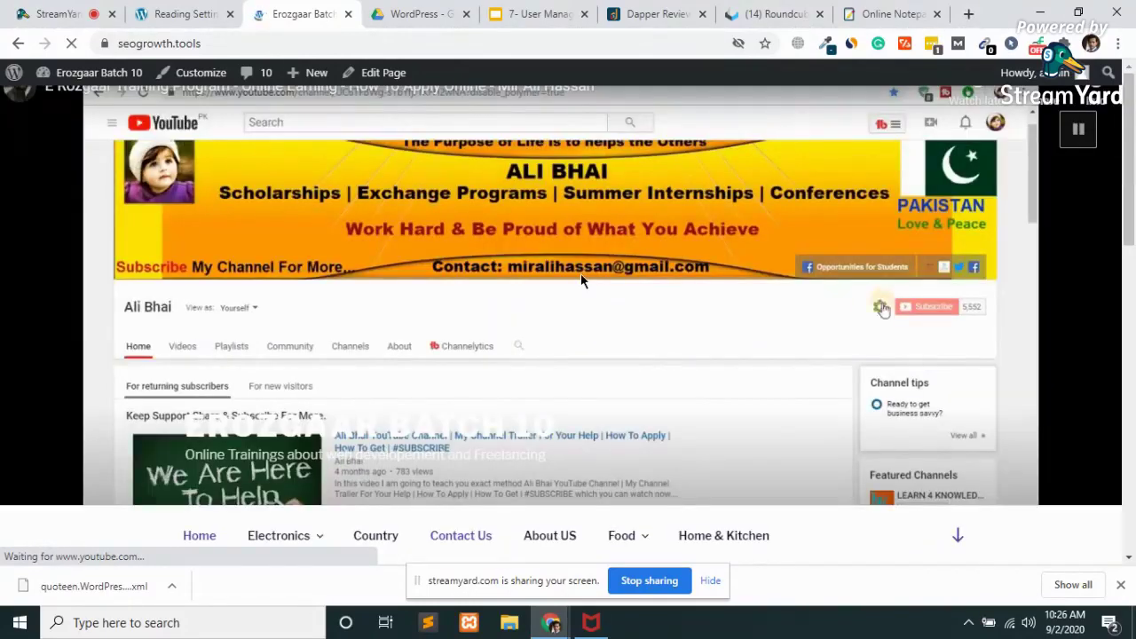
scroll(519, 391, "down", 5)
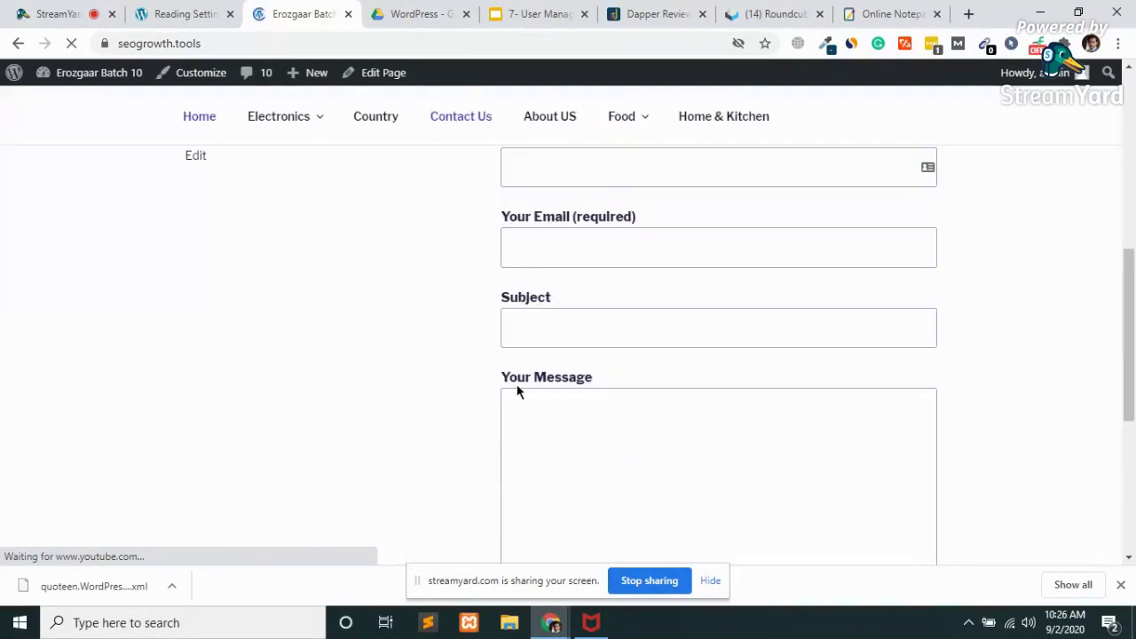
left_click(249, 42)
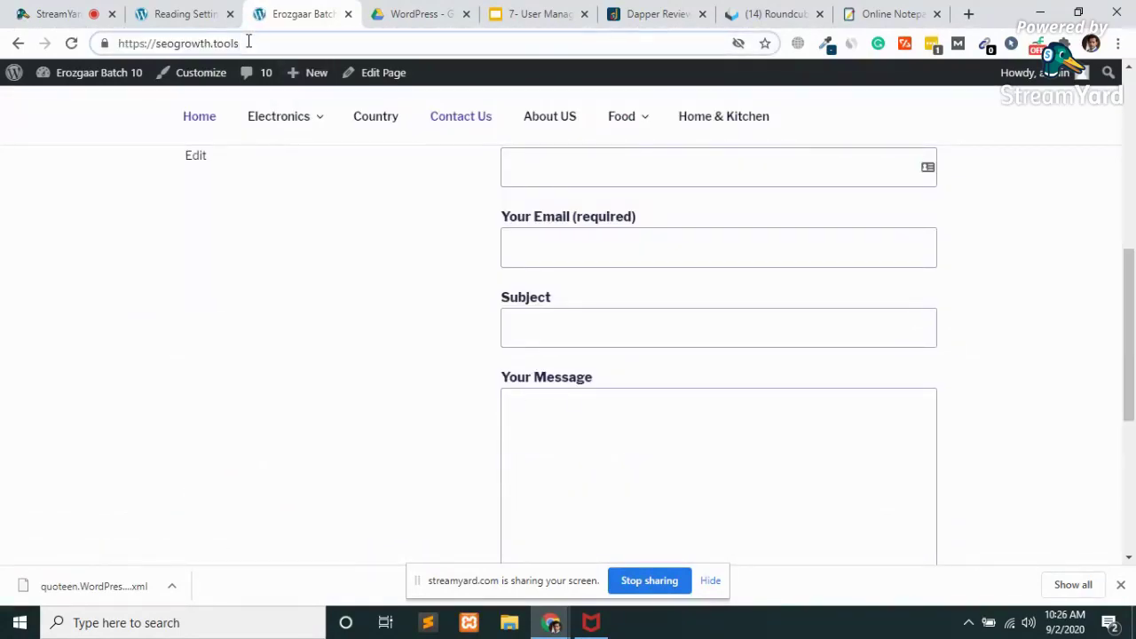
type("/blog")
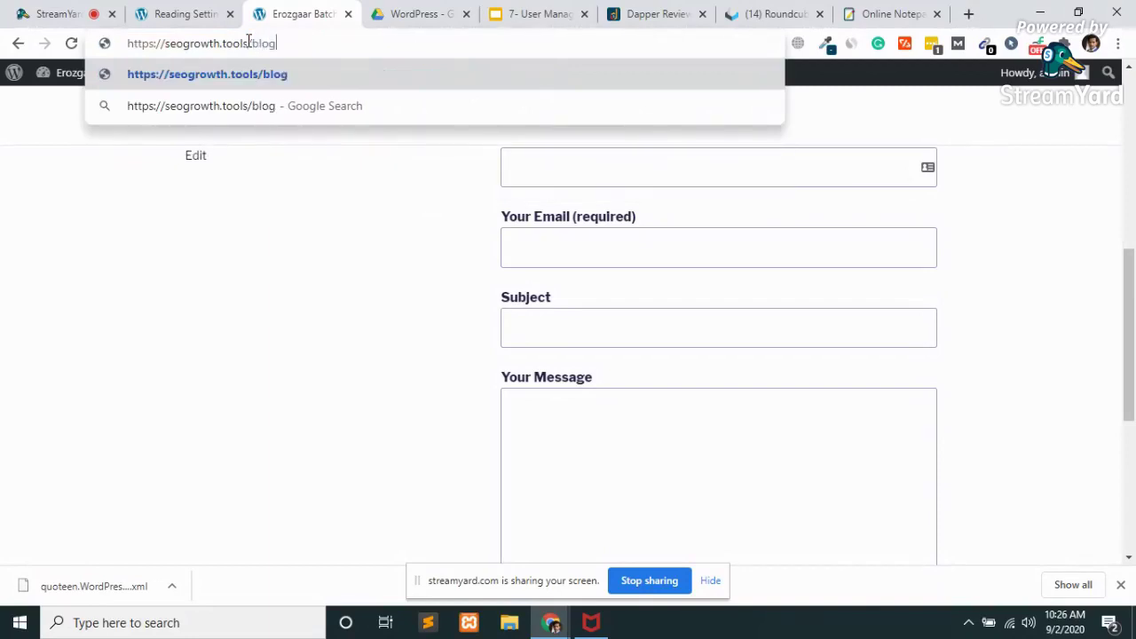
key("Return")
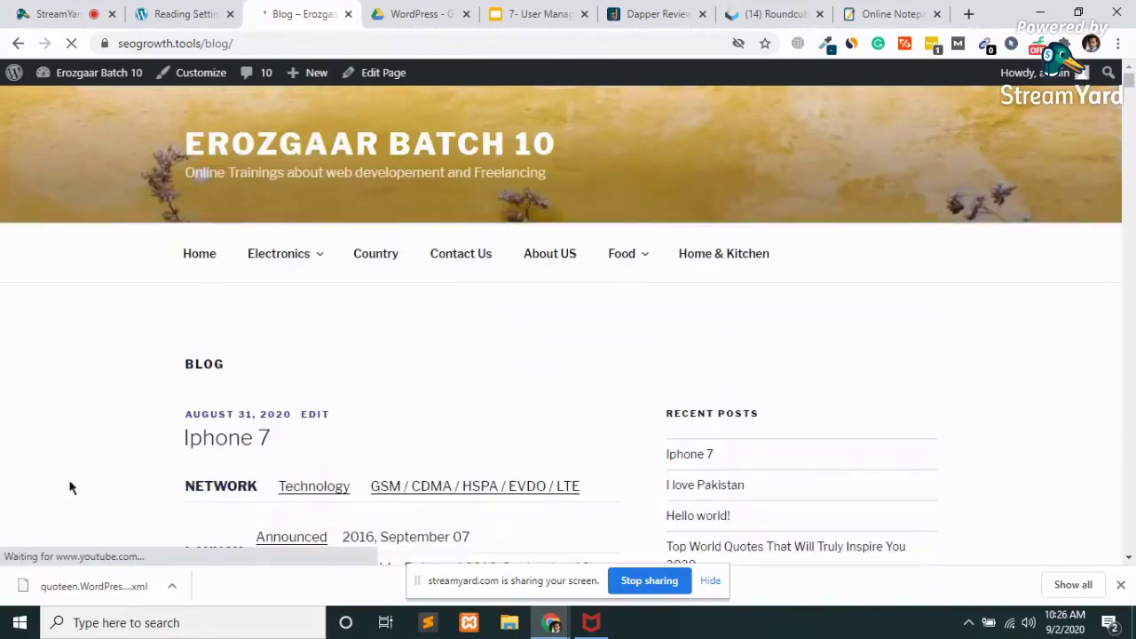
scroll(60, 492, "down", 10)
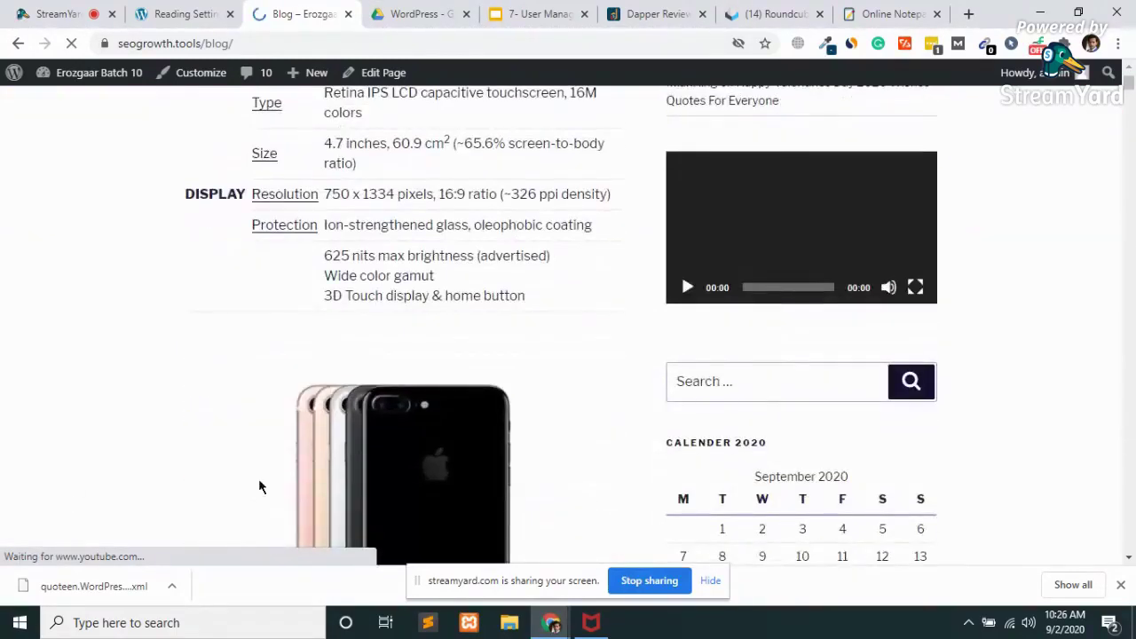
scroll(260, 487, "down", 3)
scroll(259, 487, "down", 3)
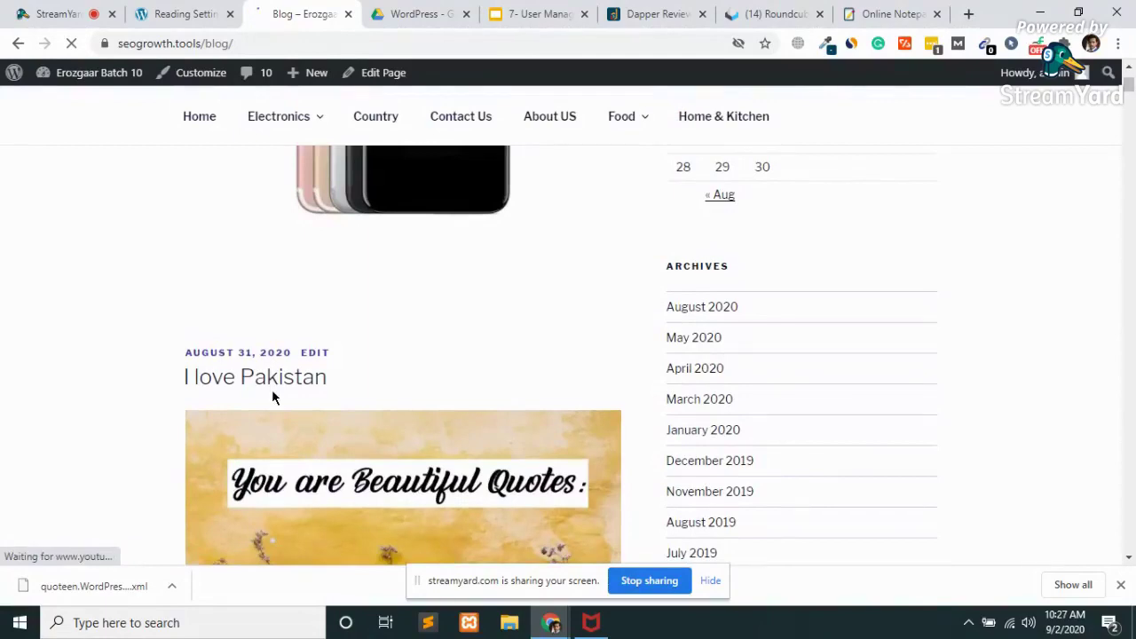
scroll(274, 397, "down", 5)
scroll(275, 395, "down", 2)
scroll(274, 395, "up", 5)
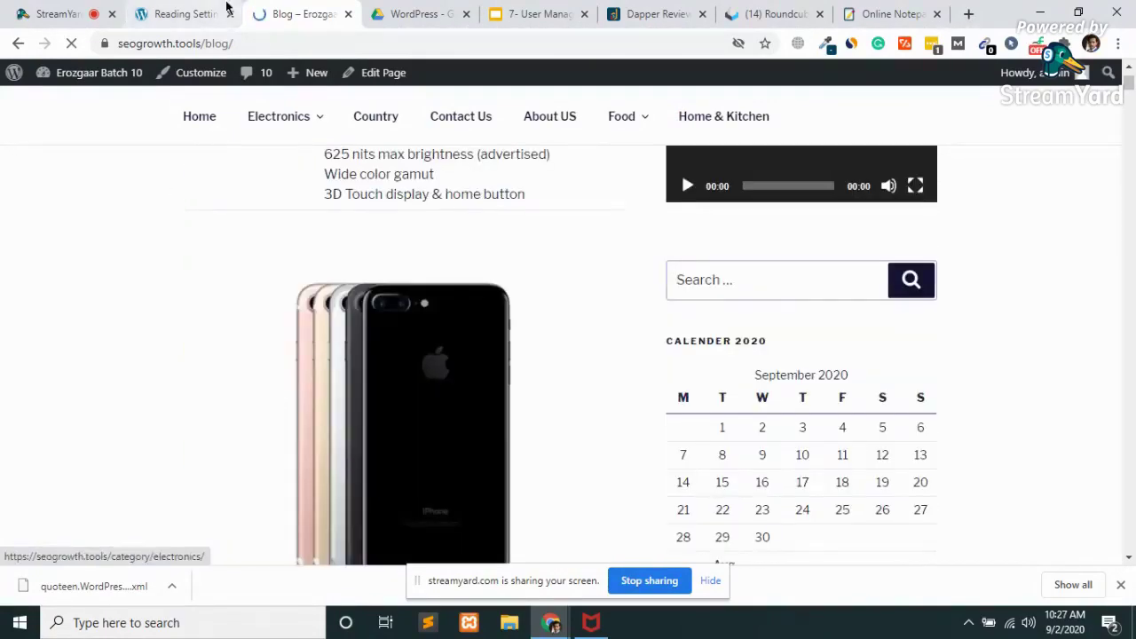
left_click(196, 7)
In Appearance > Menus, add the Blog page to the Main Menu
mouse_move(76, 300)
left_click(165, 377)
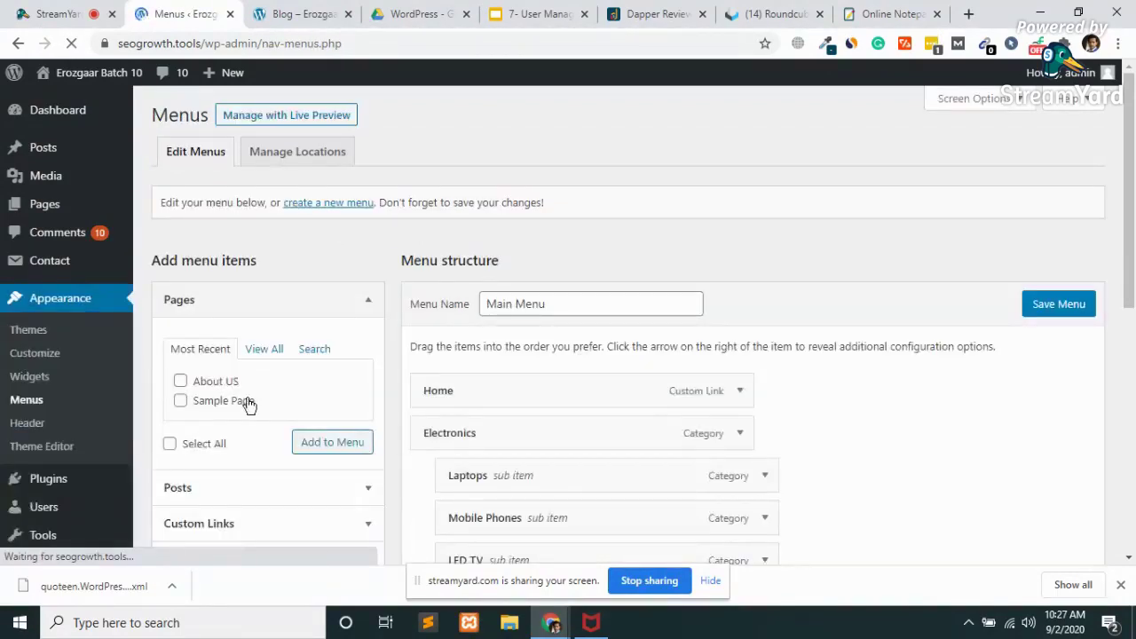
scroll(249, 403, "down", 2)
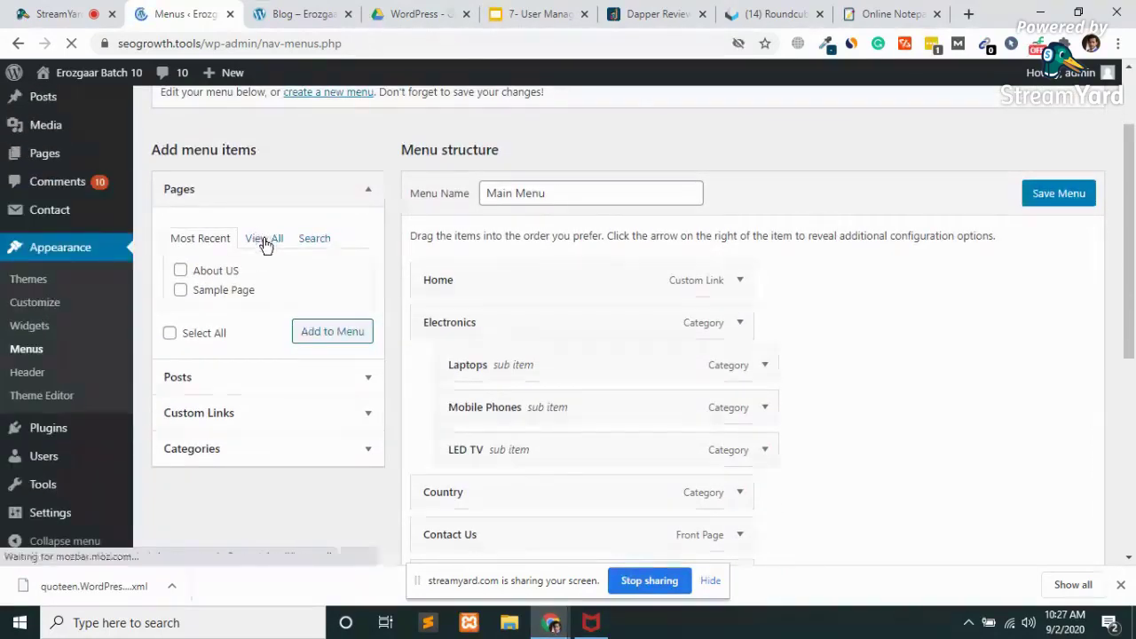
left_click(264, 240)
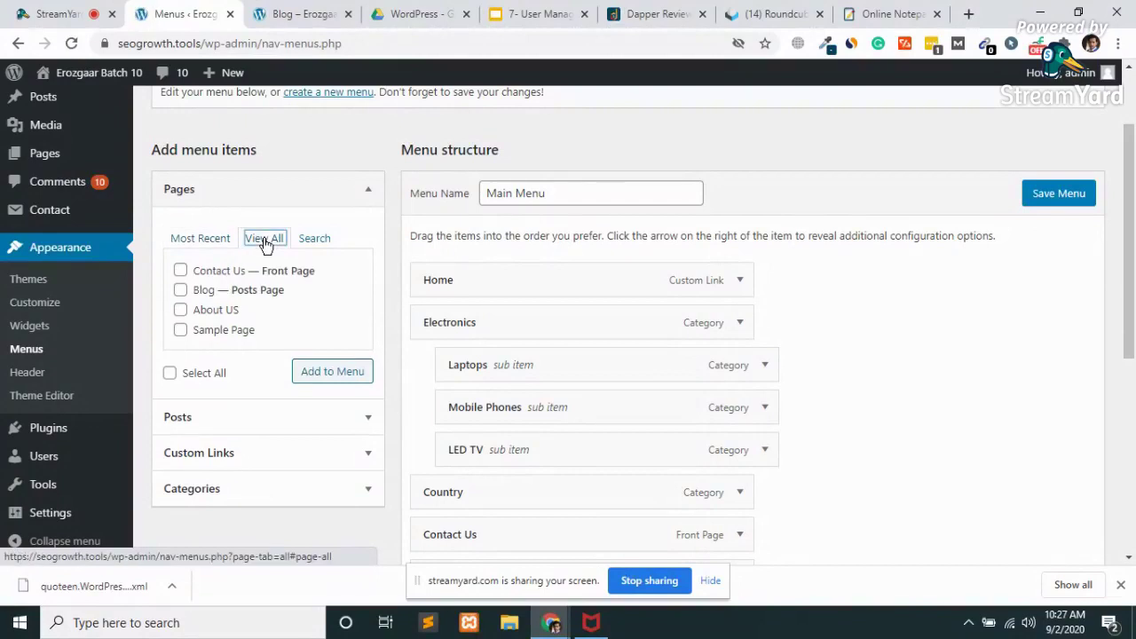
left_click(181, 291)
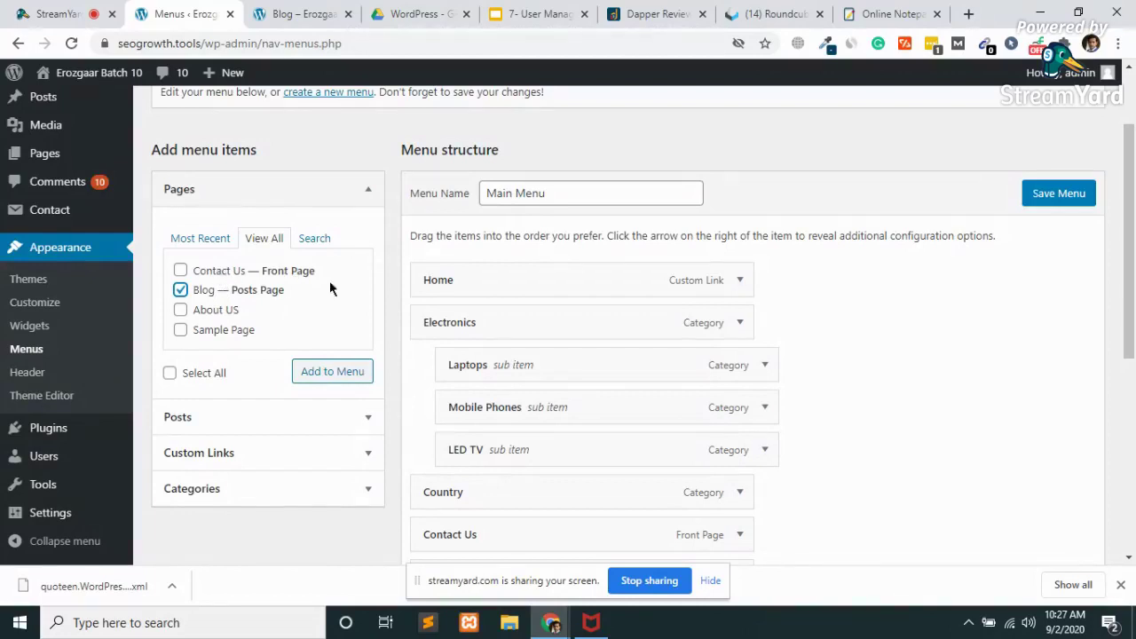
left_click(339, 382)
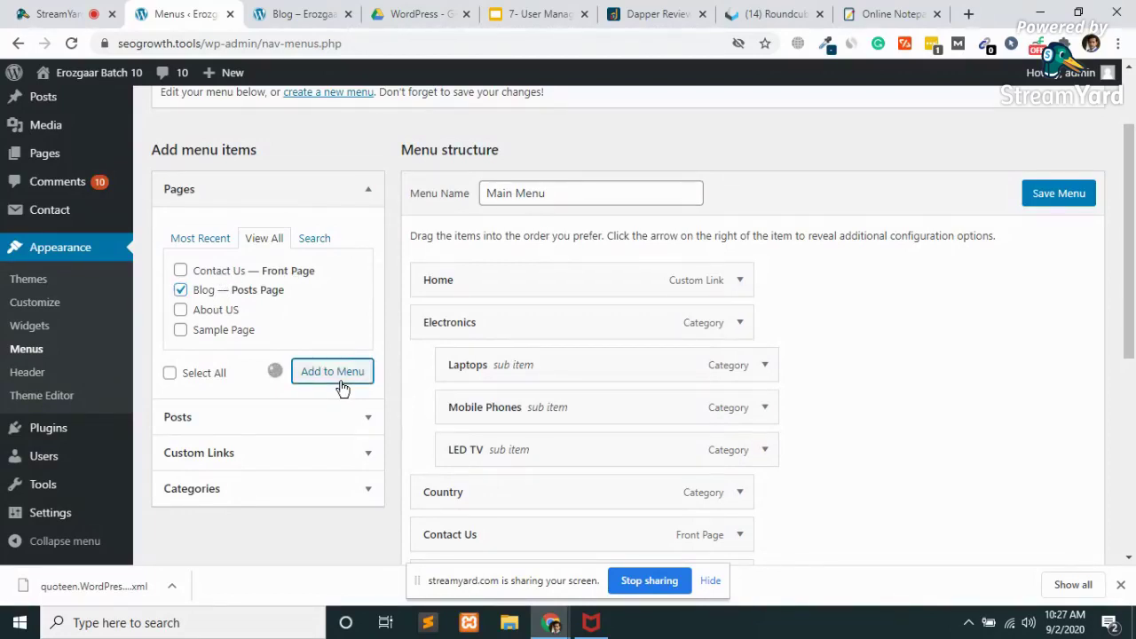
Save the Main Menu and reload the live blog page to see the Blog item
scroll(342, 388, "down", 4)
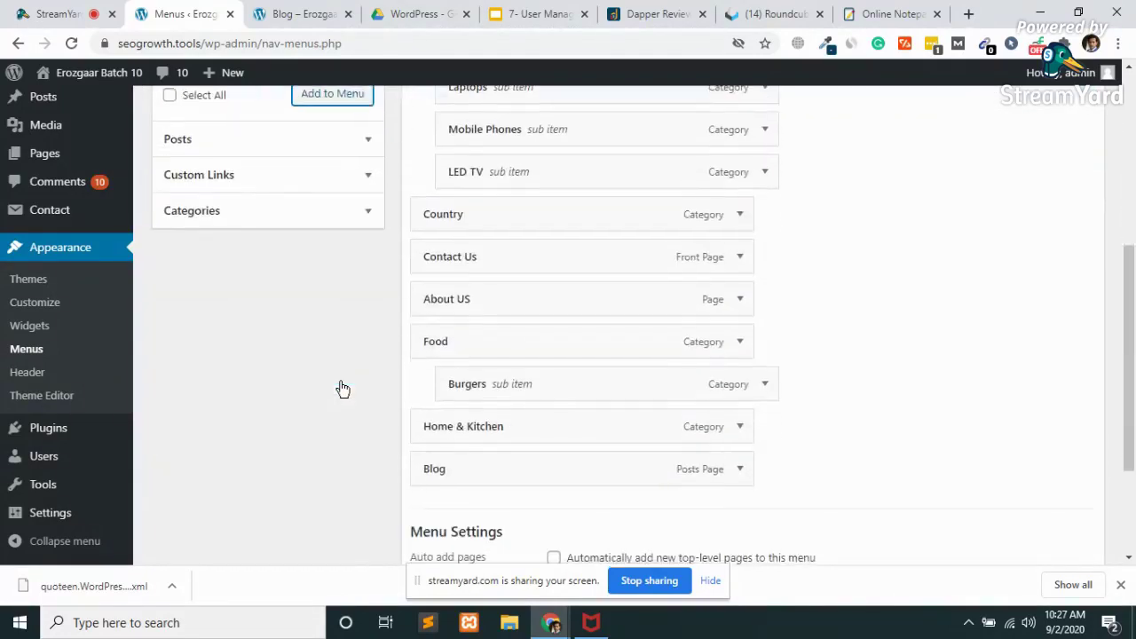
scroll(340, 388, "down", 2)
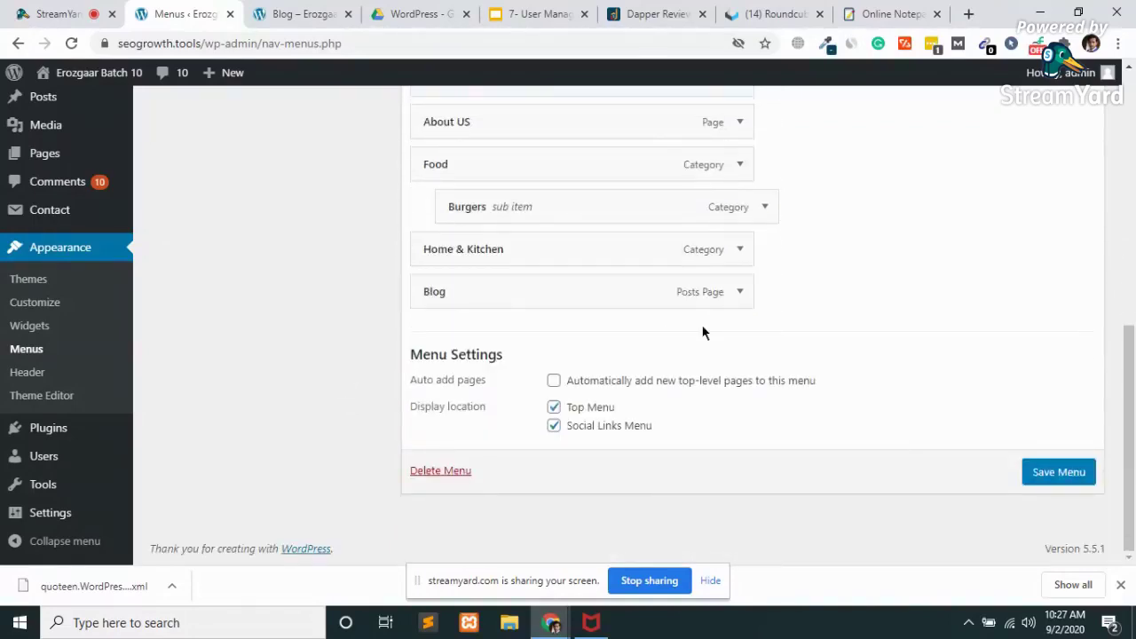
left_click(1048, 478)
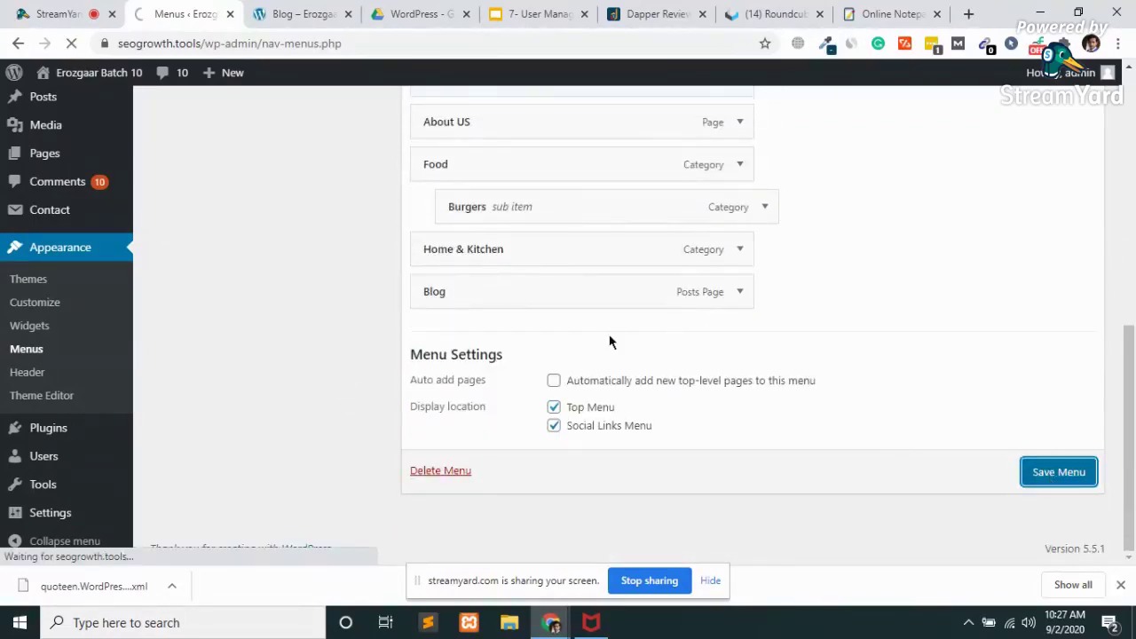
left_click(284, 13)
left_click(71, 42)
scroll(211, 394, "up", 3)
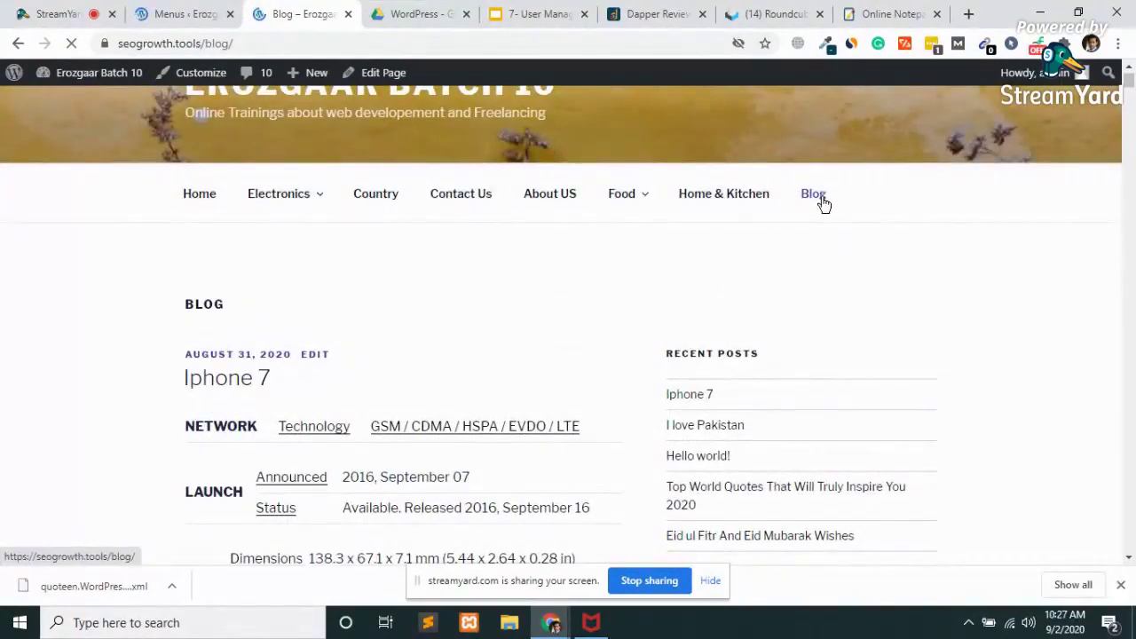
left_click(208, 198)
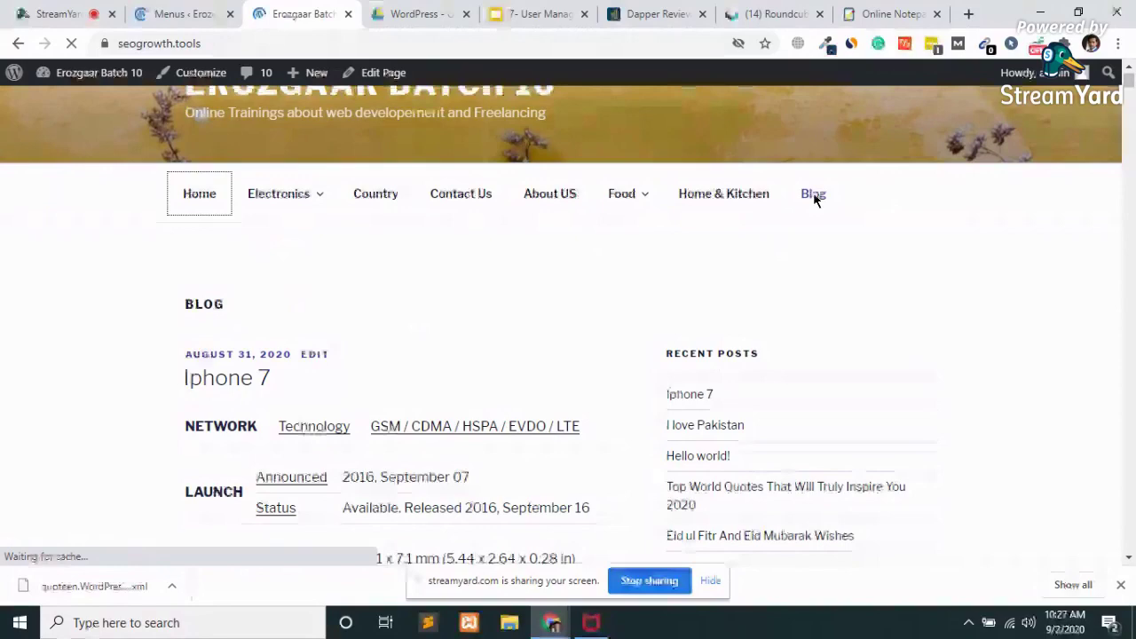
scroll(531, 362, "down", 10)
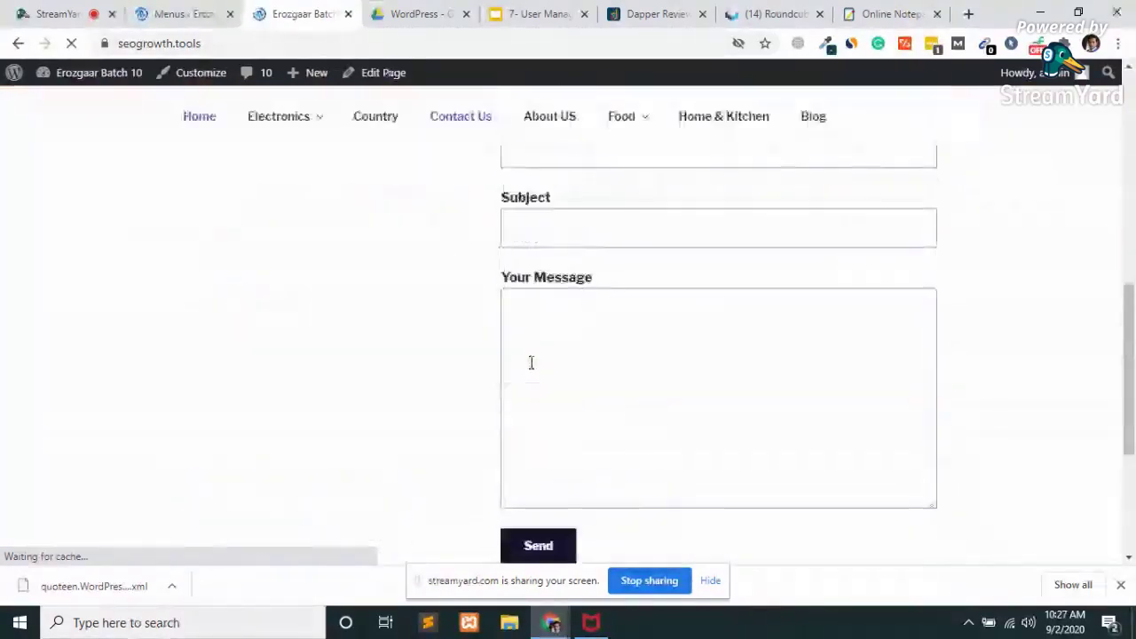
scroll(531, 362, "up", 6)
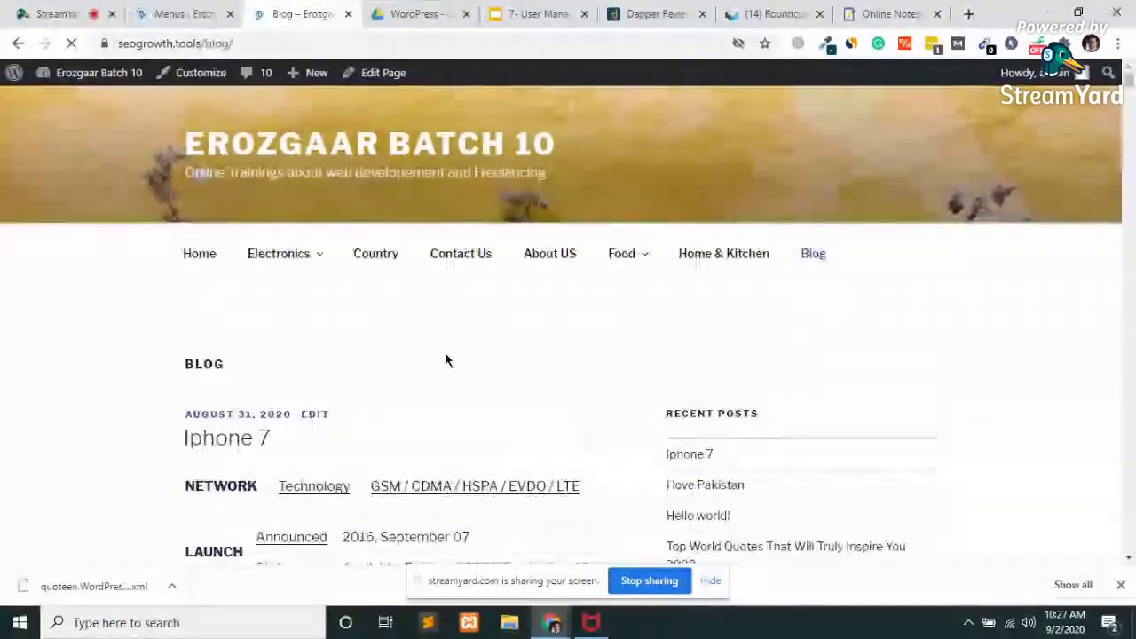
scroll(444, 352, "down", 4)
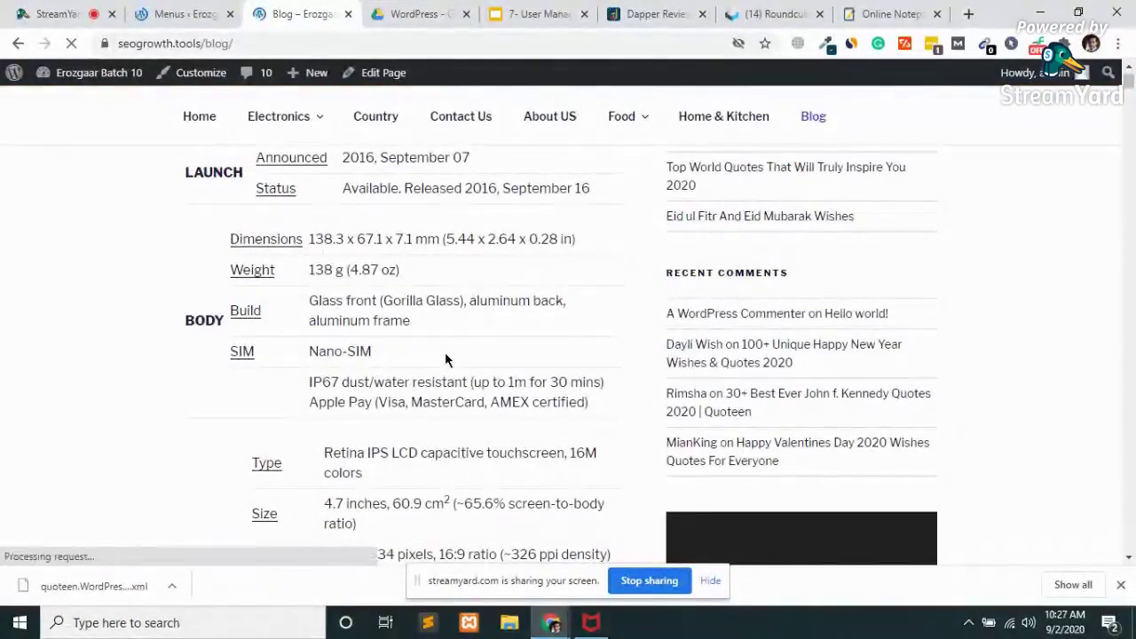
left_click(182, 13)
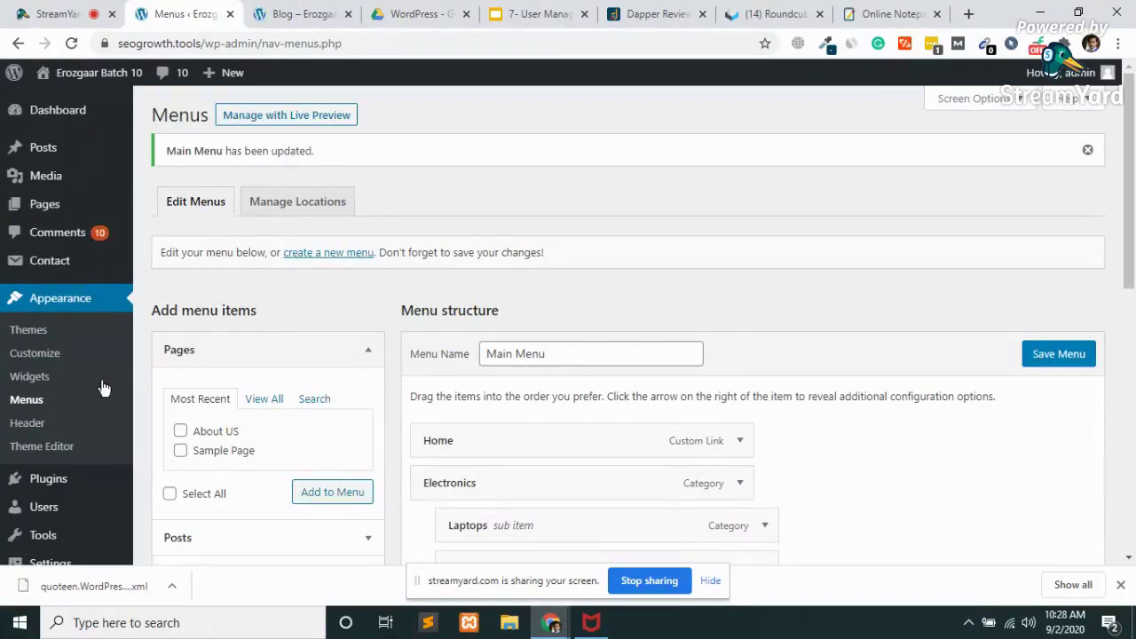
Go via General settings to Reading Settings, confirming Contact Us homepage and Blog posts page
scroll(89, 426, "down", 4)
mouse_move(72, 521)
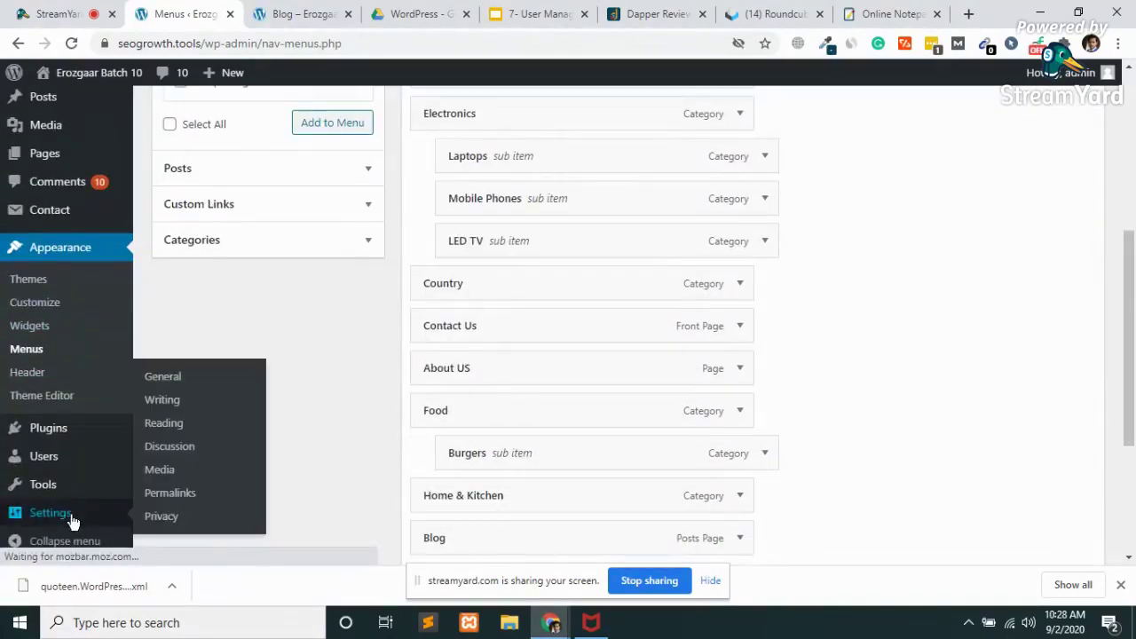
left_click(73, 521)
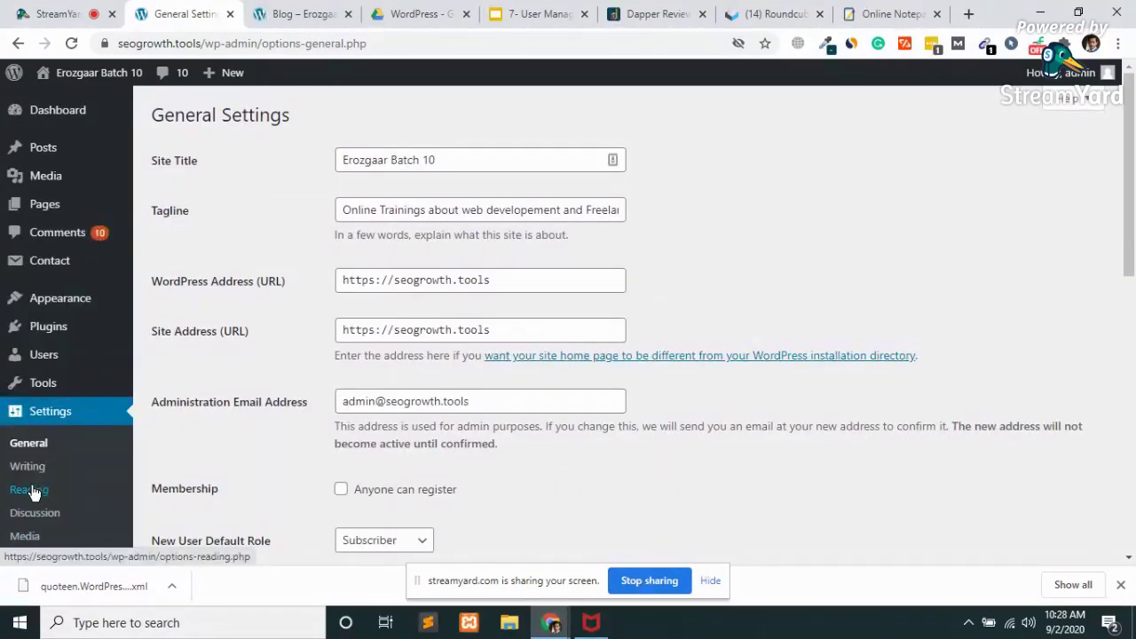
left_click(32, 490)
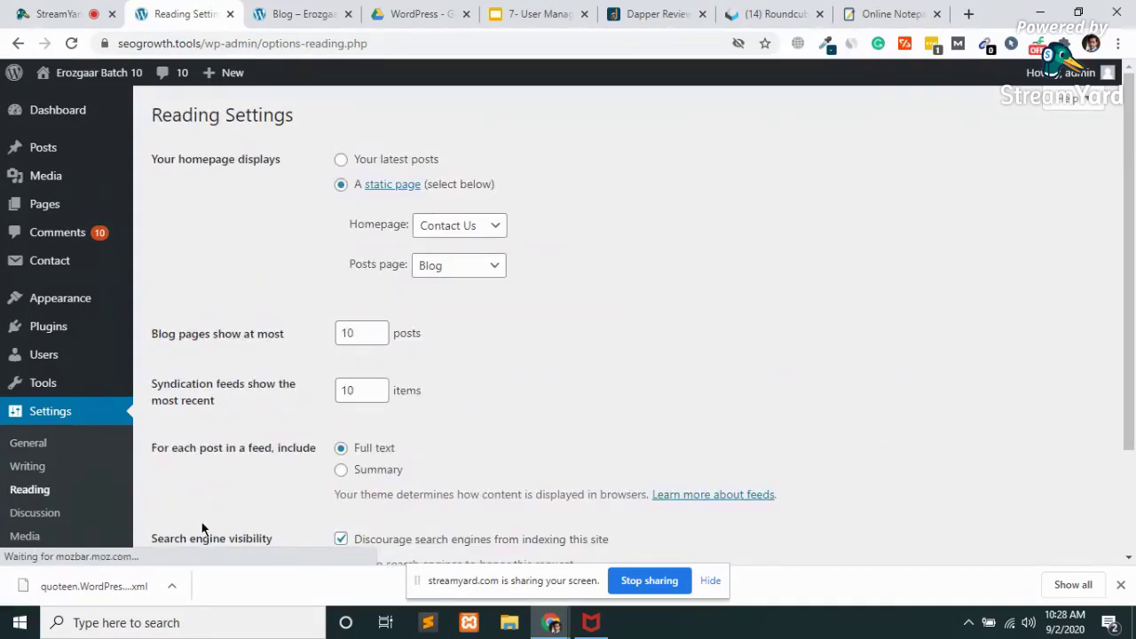
scroll(204, 530, "down", 3)
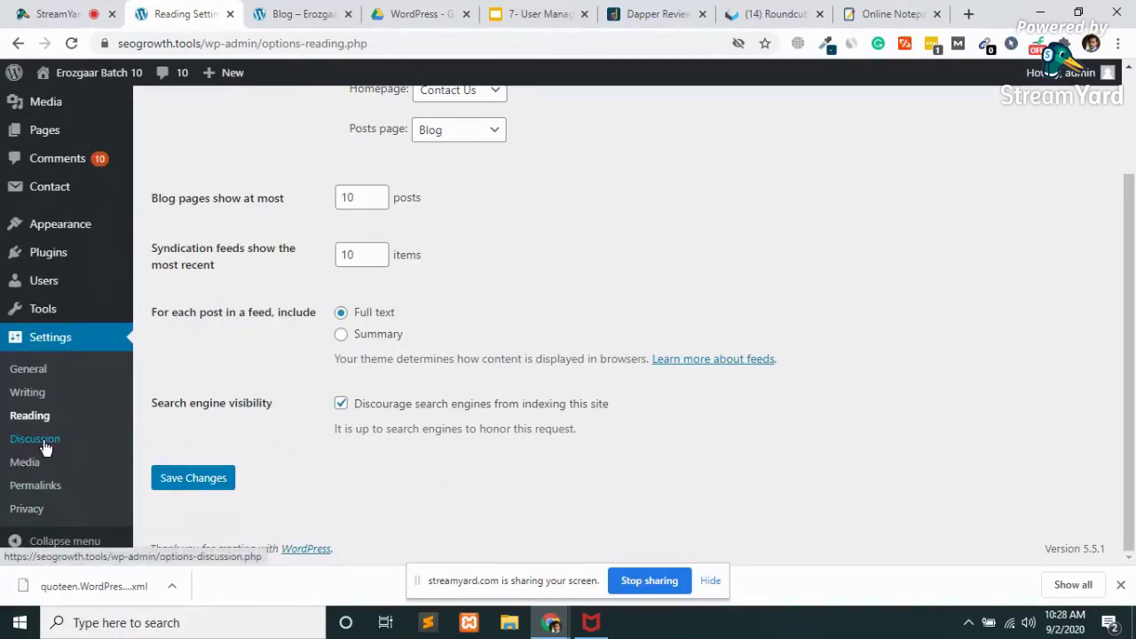
Scroll through the live /blog posts page, from Iphone 7 down past I love Pakistan
left_click(297, 13)
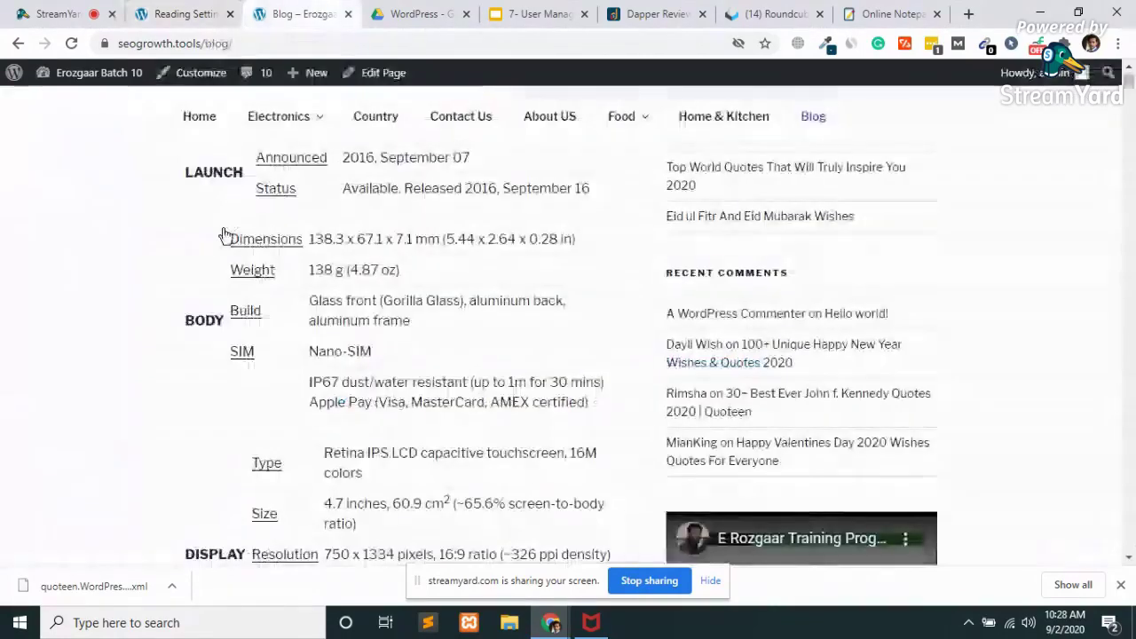
scroll(225, 235, "up", 5)
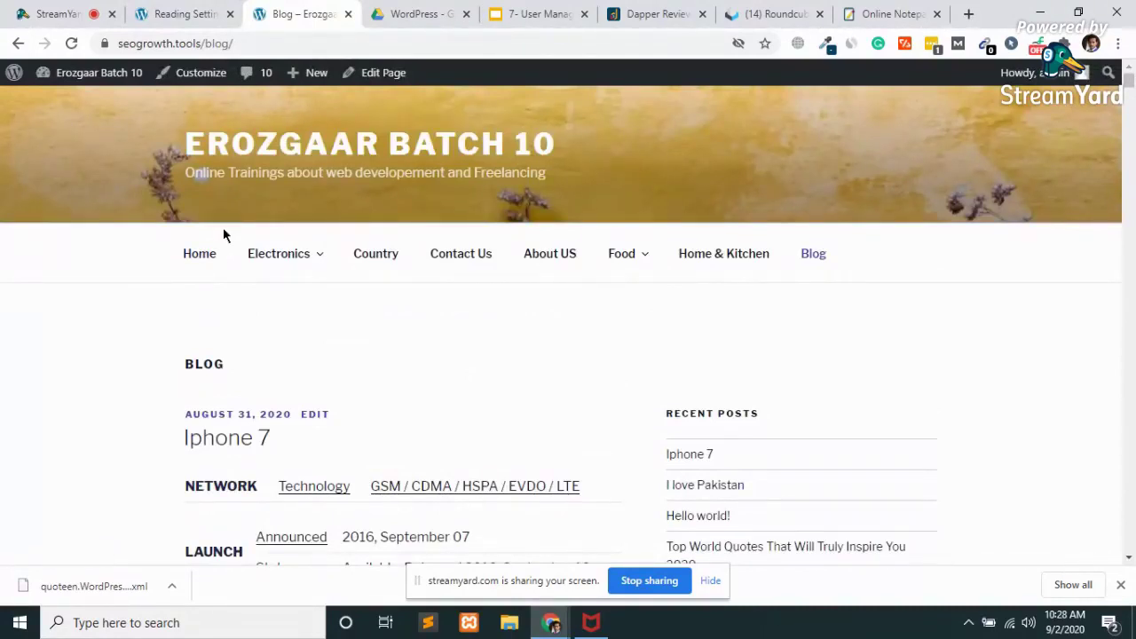
scroll(223, 234, "down", 5)
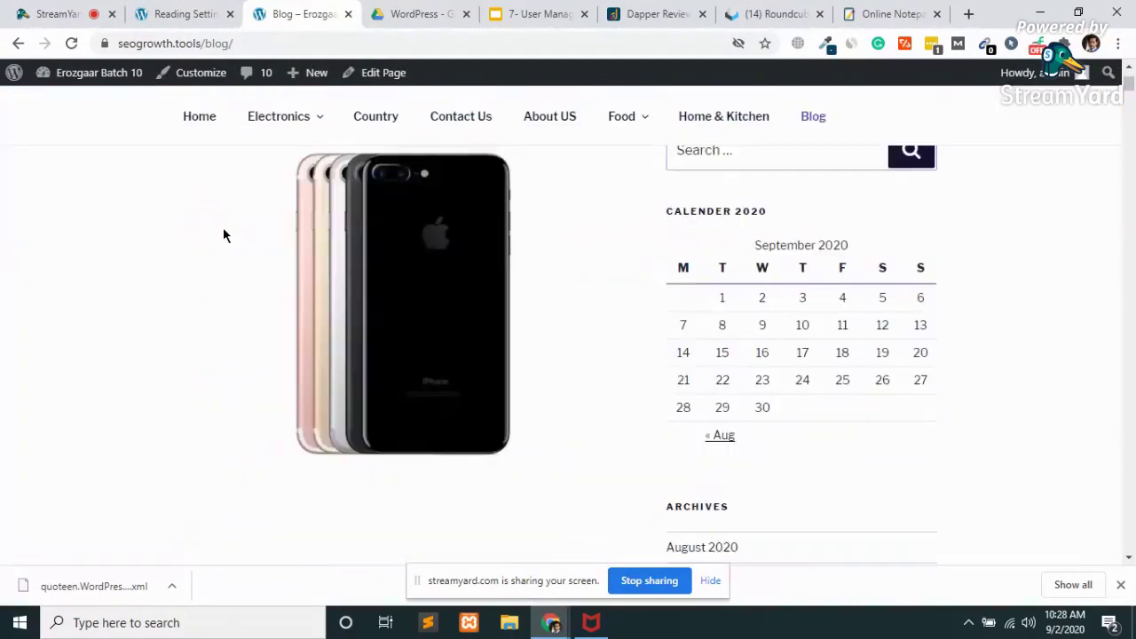
scroll(224, 235, "down", 5)
scroll(225, 235, "down", 3)
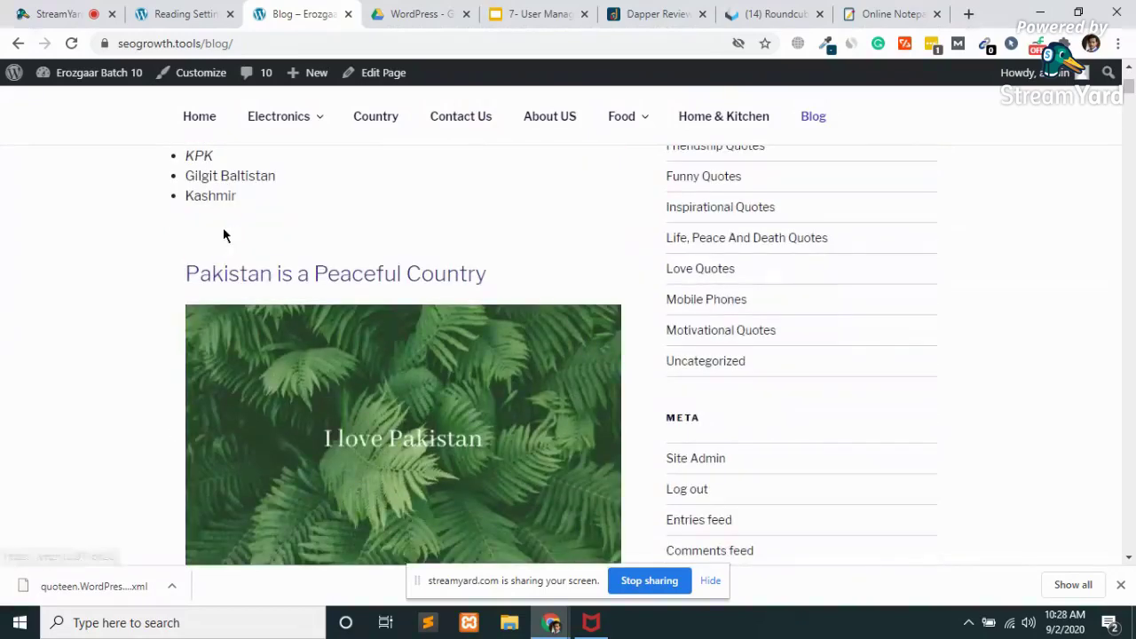
scroll(224, 235, "down", 1)
scroll(224, 235, "up", 2)
scroll(225, 235, "up", 1)
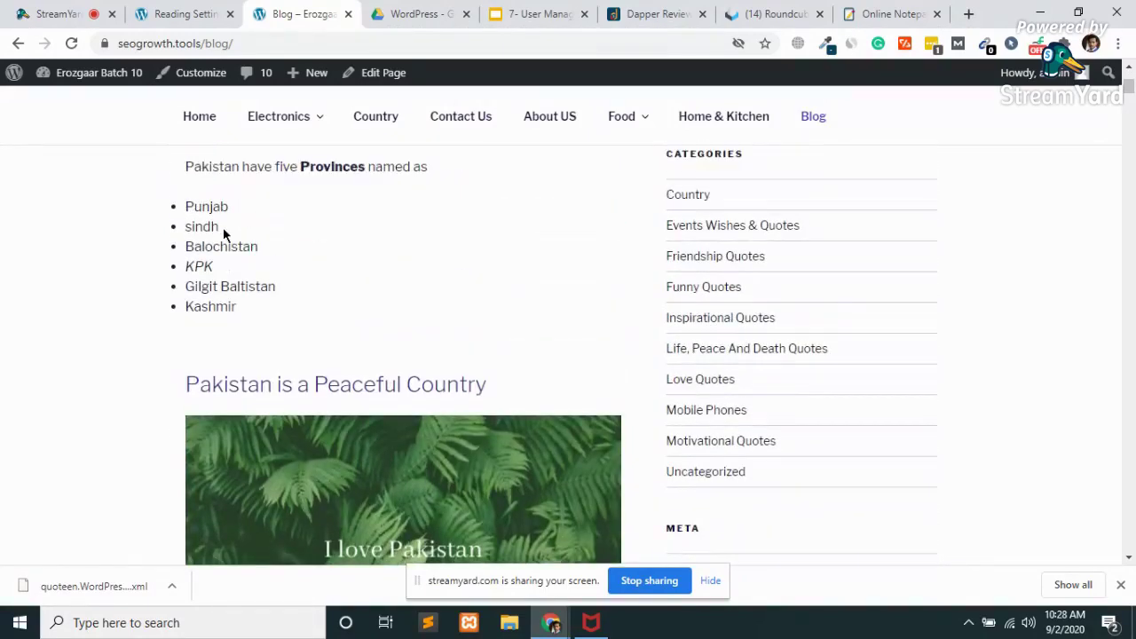
scroll(222, 228, "up", 1)
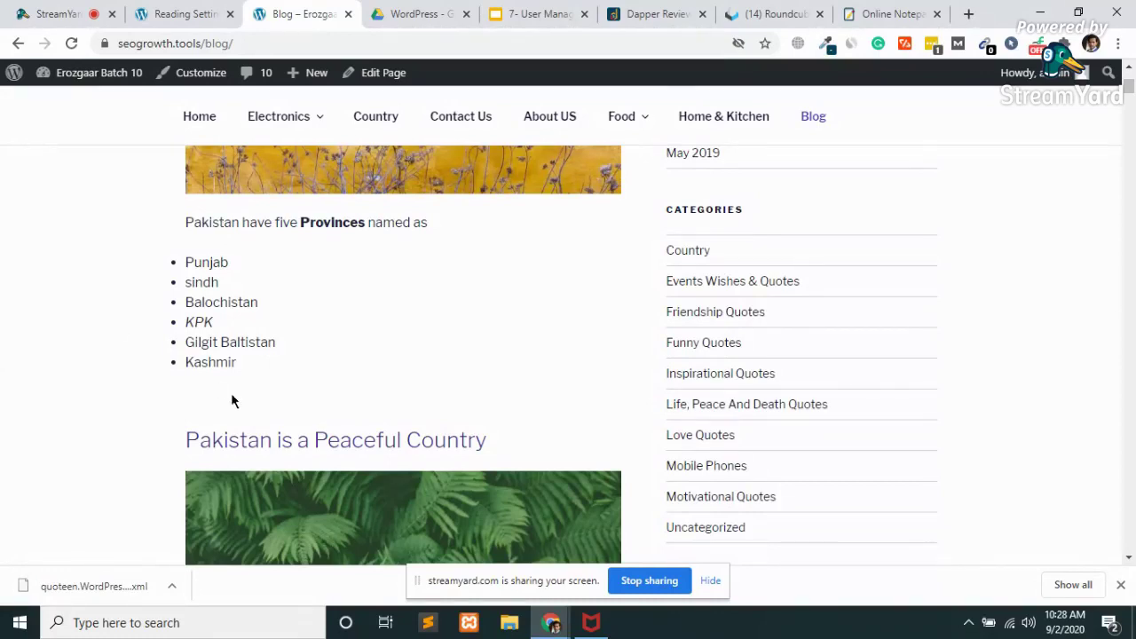
scroll(231, 401, "up", 1)
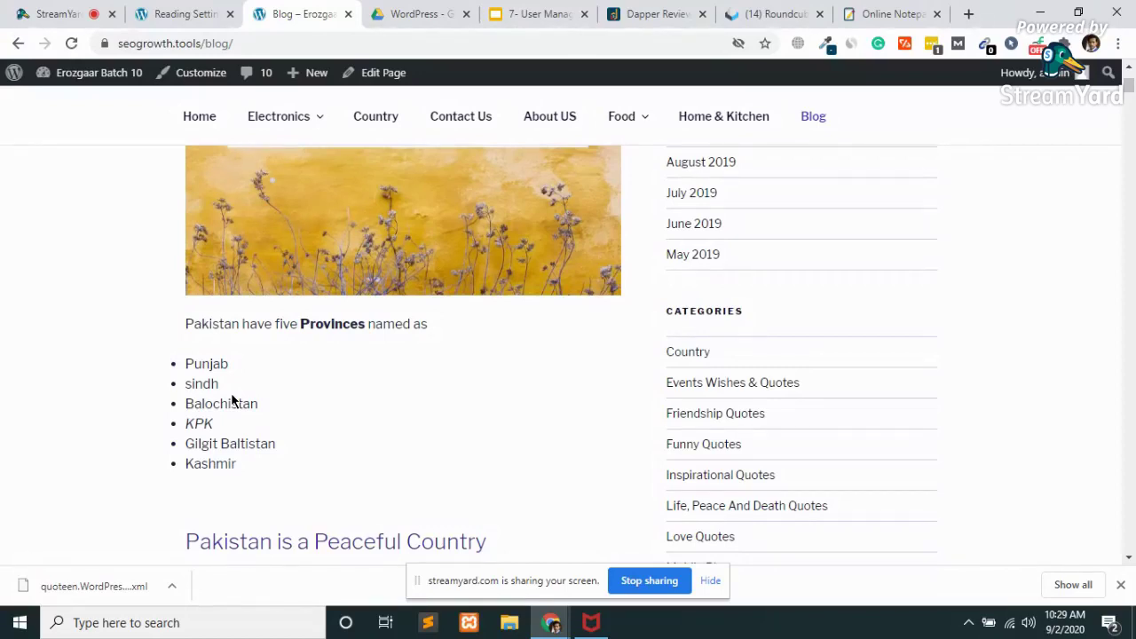
scroll(231, 400, "up", 15)
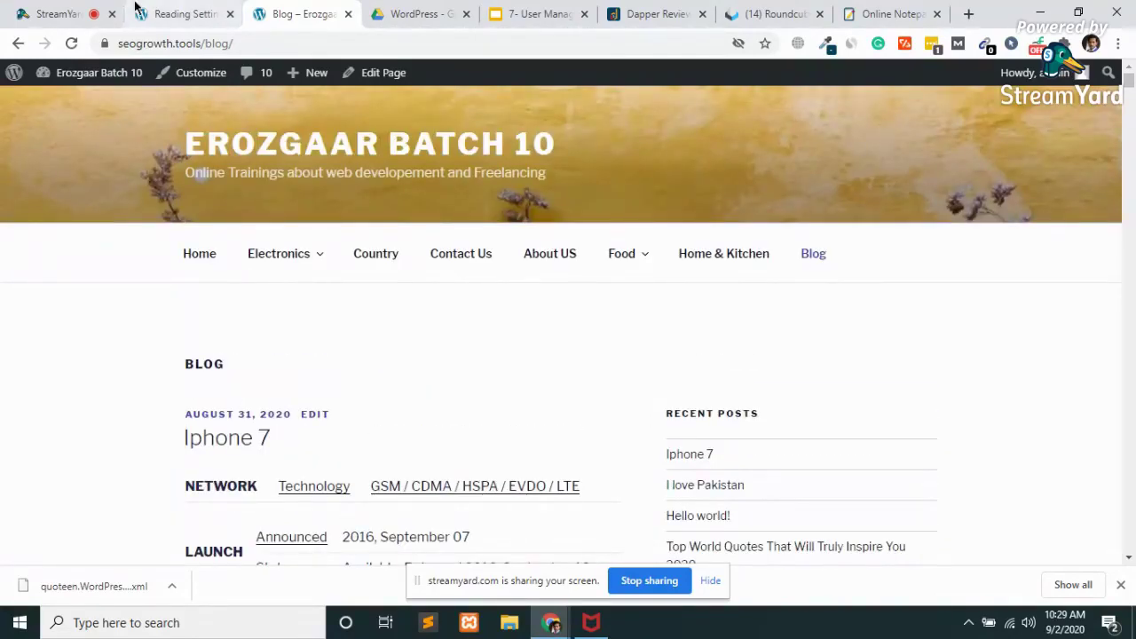
Review Settings > Discussion, including 5-level threaded comments and required name and email
left_click(193, 13)
left_click(31, 441)
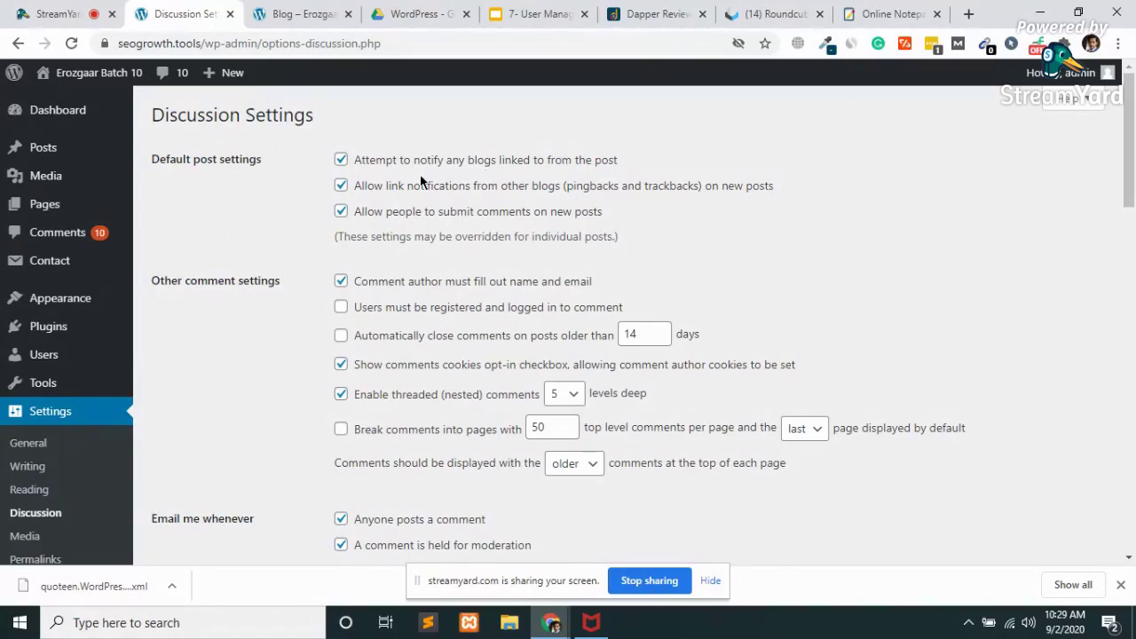
scroll(379, 173, "down", 2)
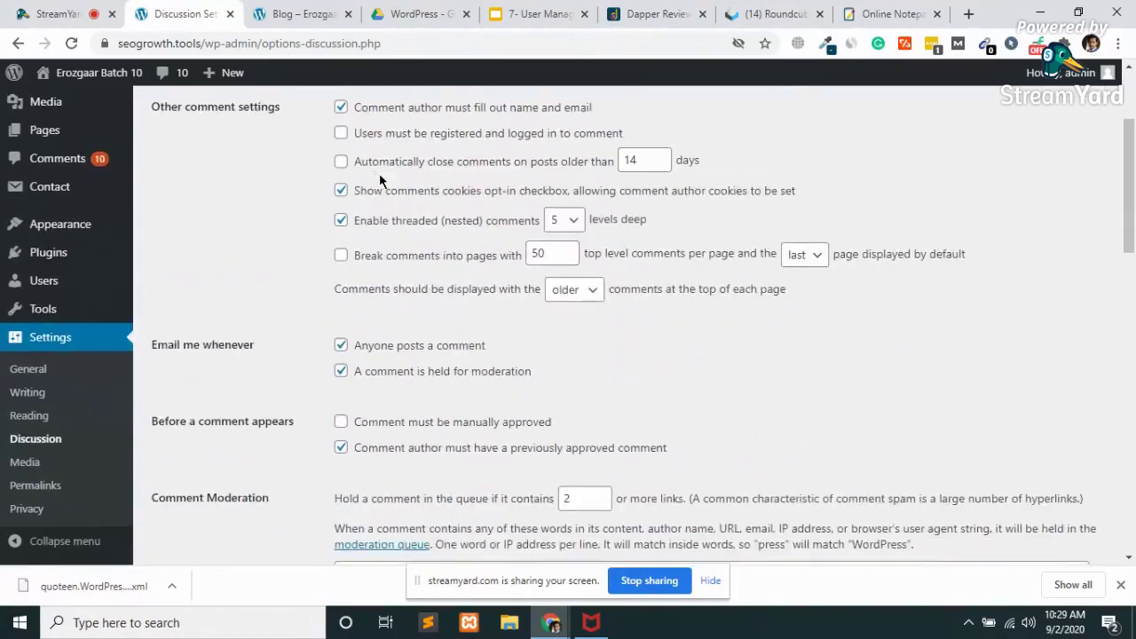
scroll(379, 173, "up", 1)
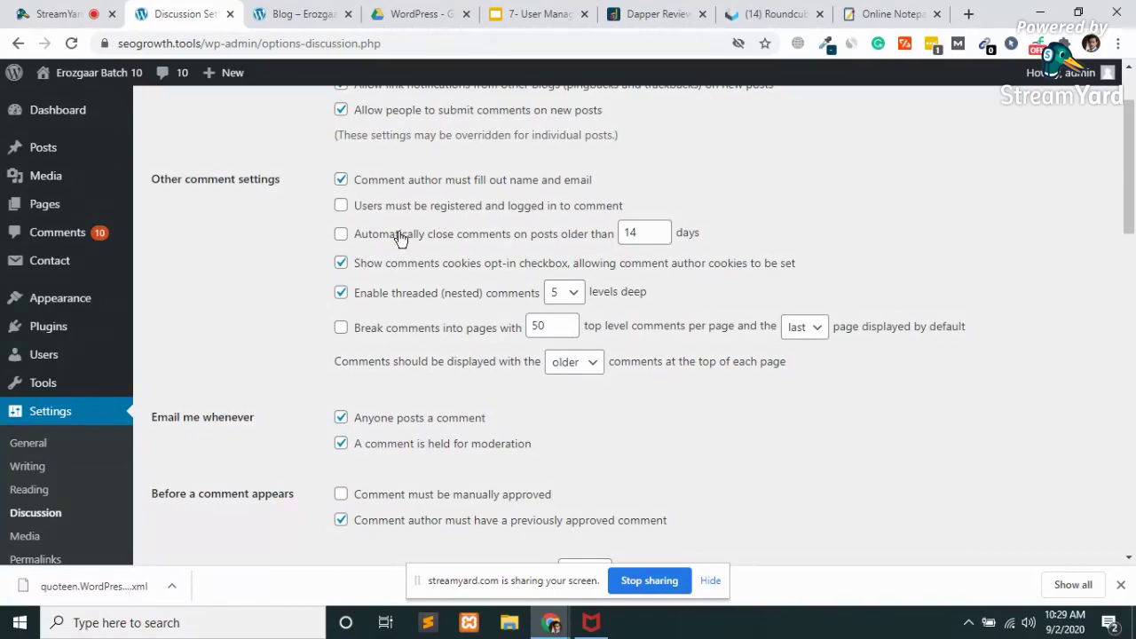
scroll(363, 259, "down", 2)
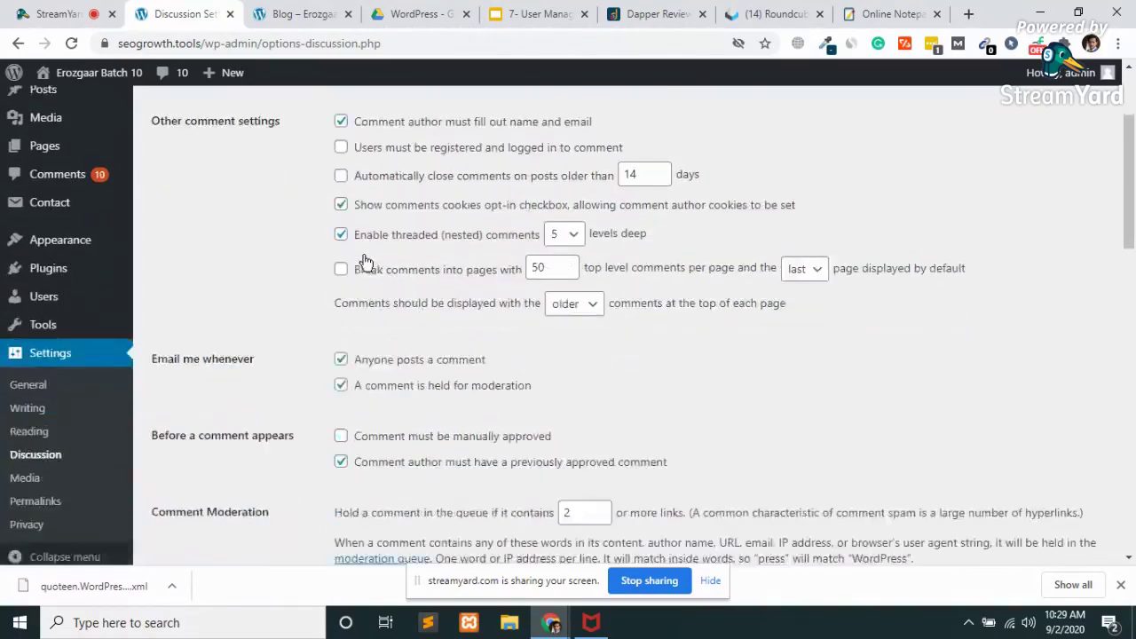
scroll(363, 254, "down", 2)
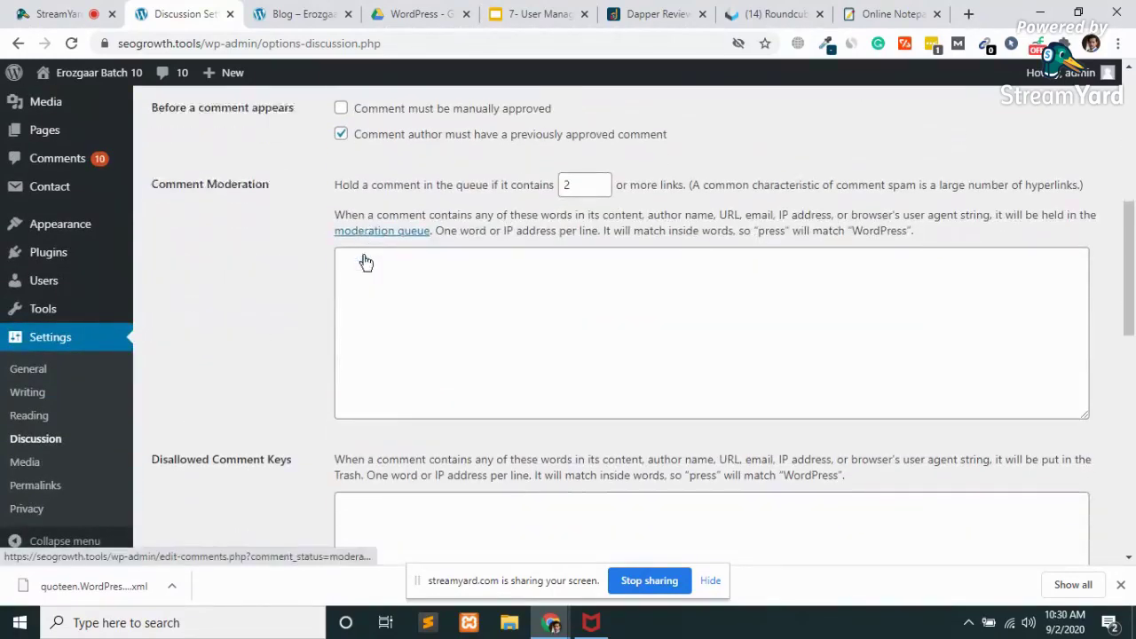
scroll(363, 253, "down", 3)
scroll(363, 260, "down", 7)
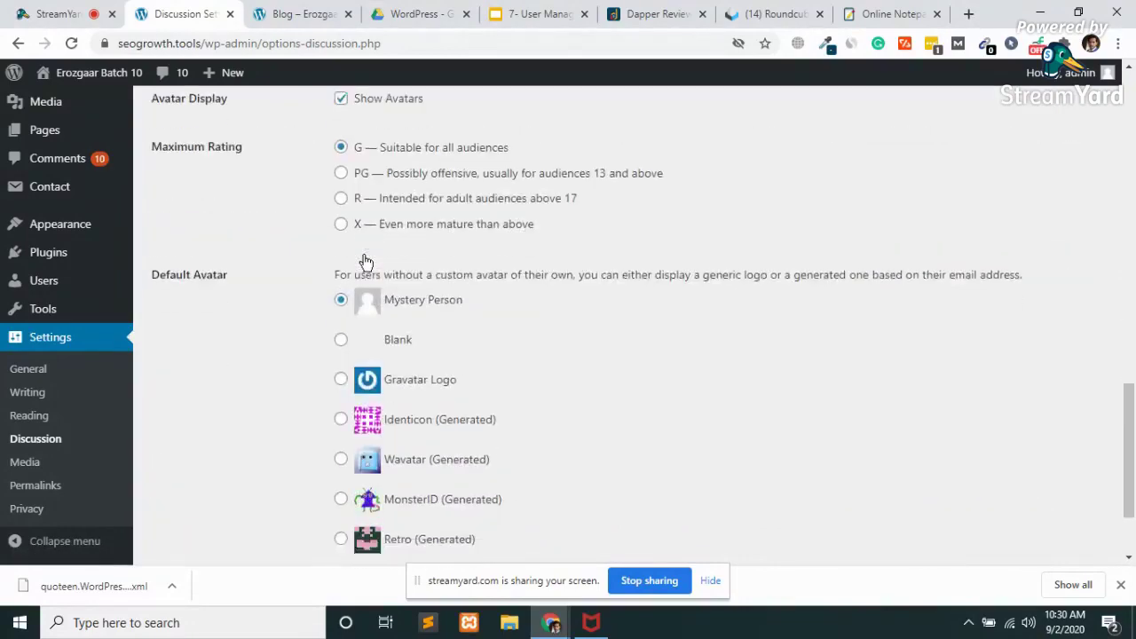
scroll(363, 258, "up", 5)
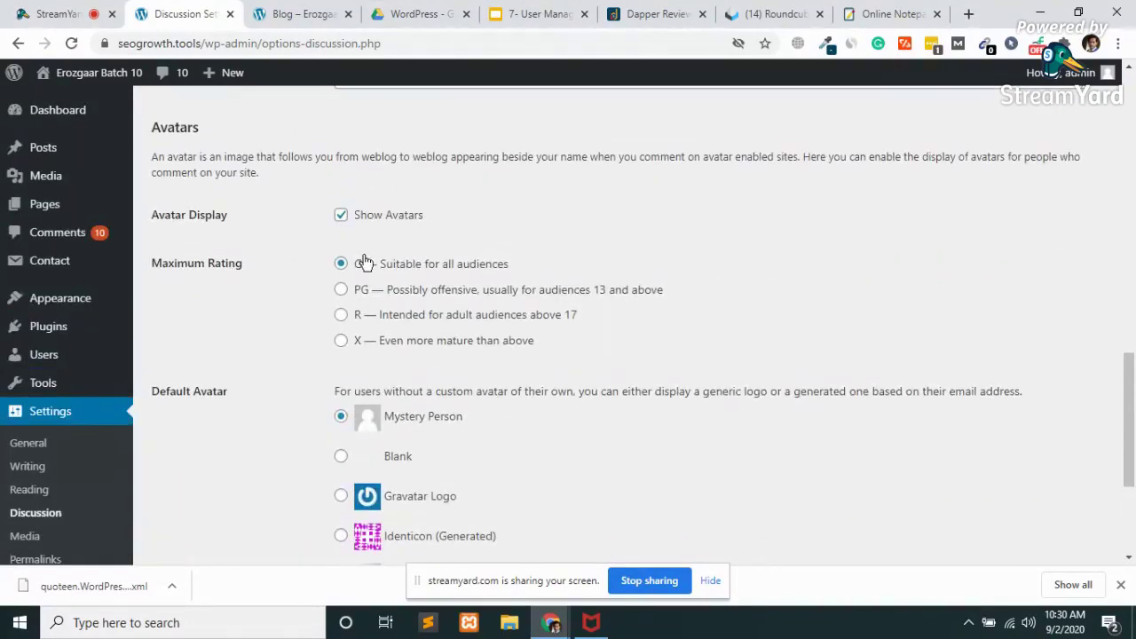
scroll(363, 257, "down", 3)
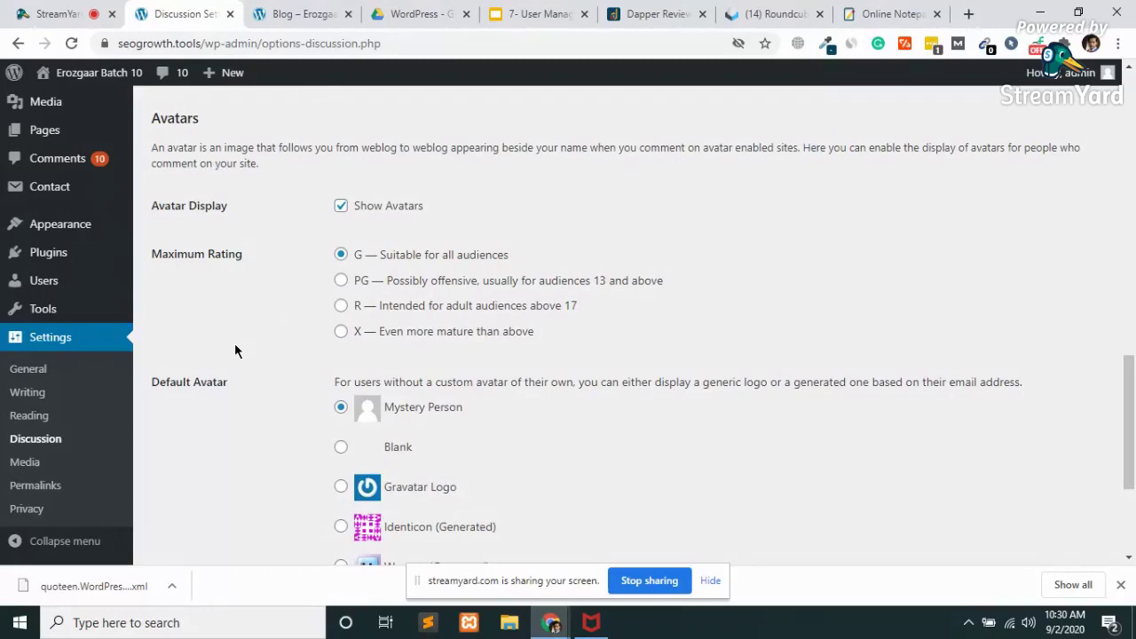
scroll(235, 350, "up", 8)
scroll(235, 350, "up", 2)
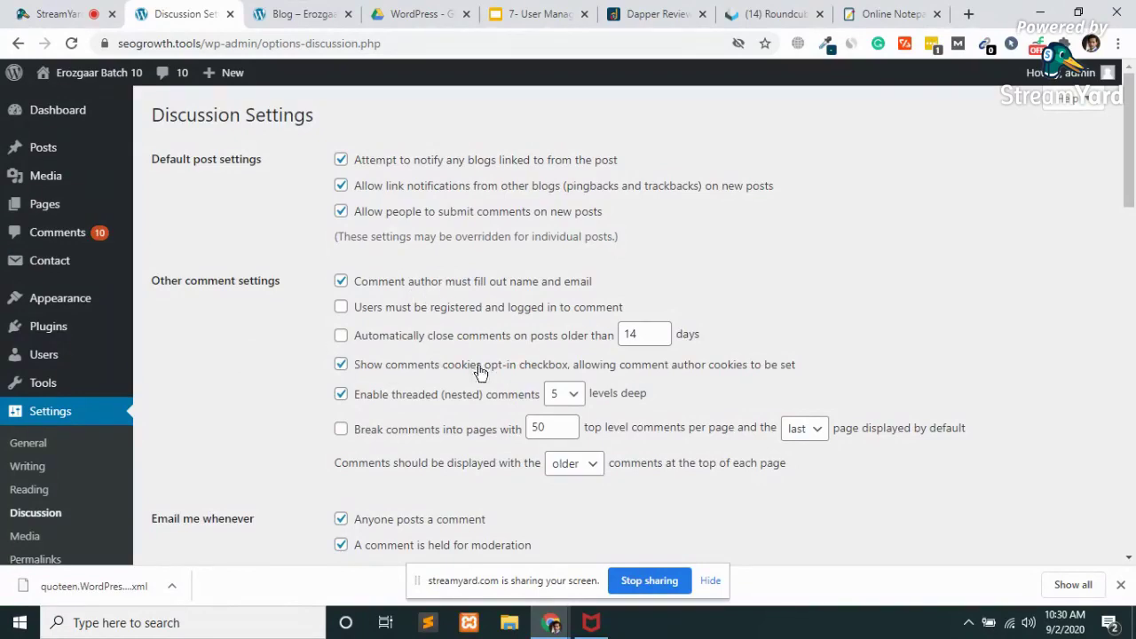
scroll(80, 464, "down", 3)
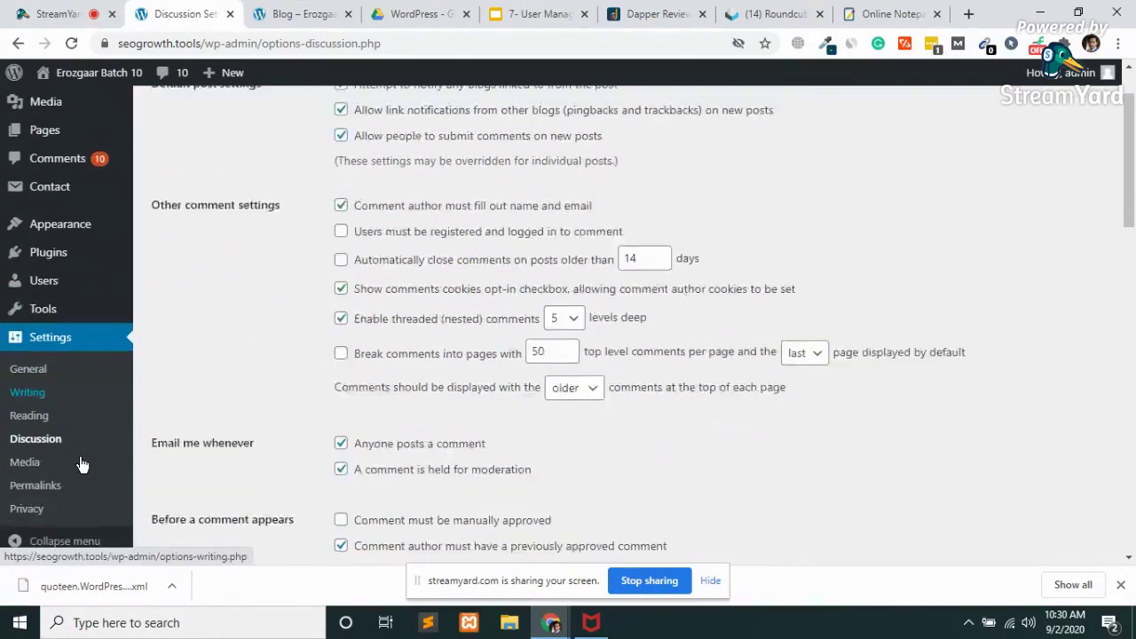
scroll(80, 464, "down", 1)
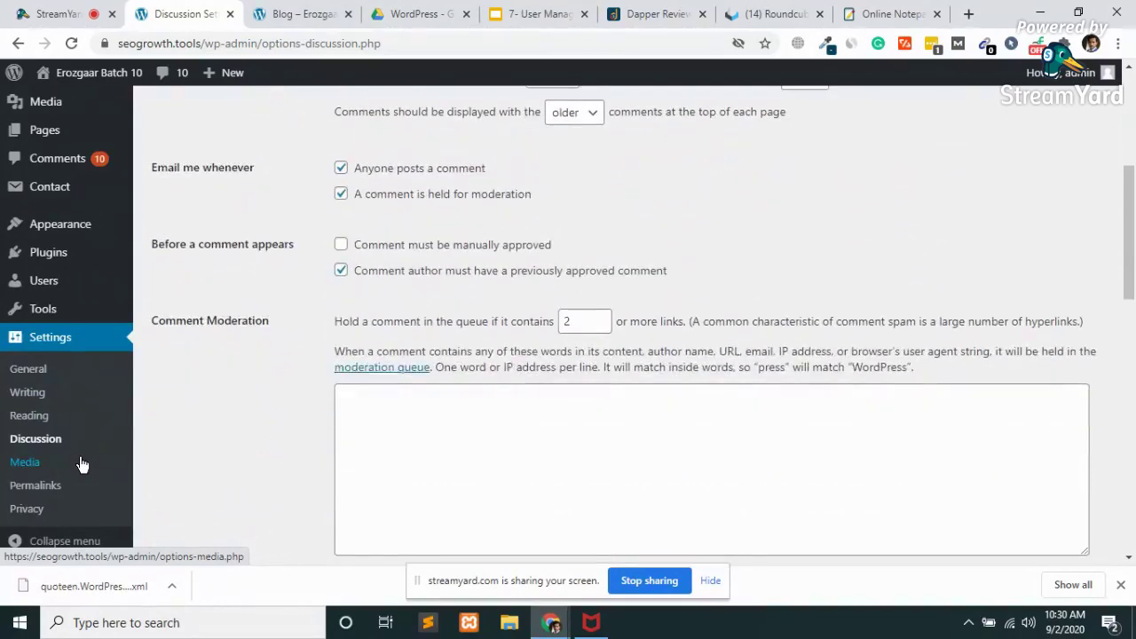
scroll(327, 418, "up", 4)
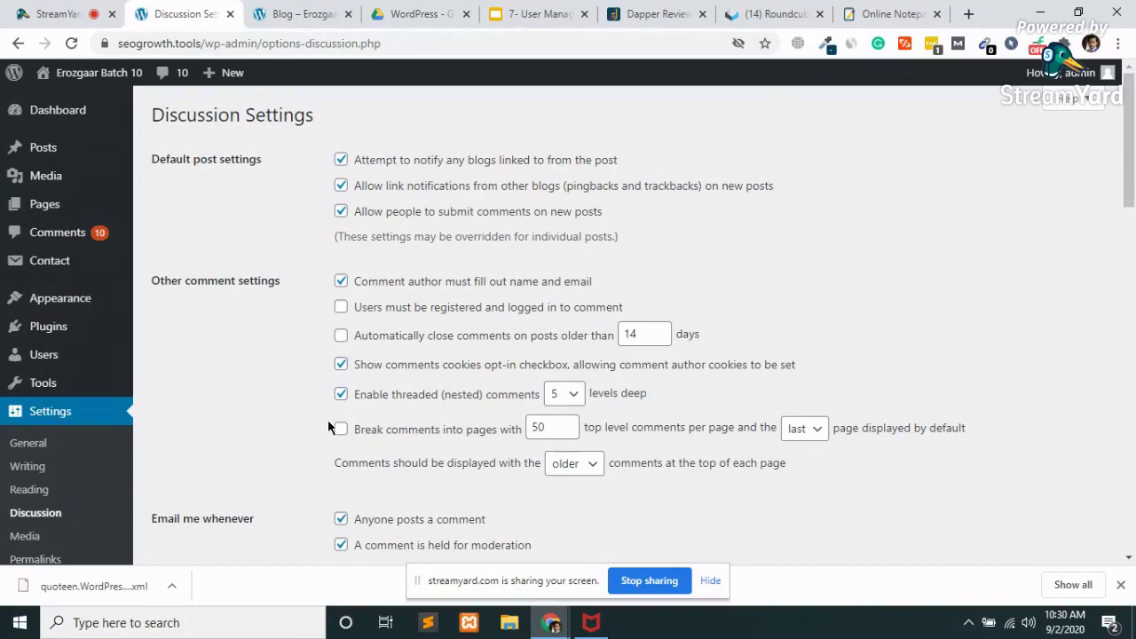
In Comments, trash the comment on the Alice quotes post
left_click(78, 242)
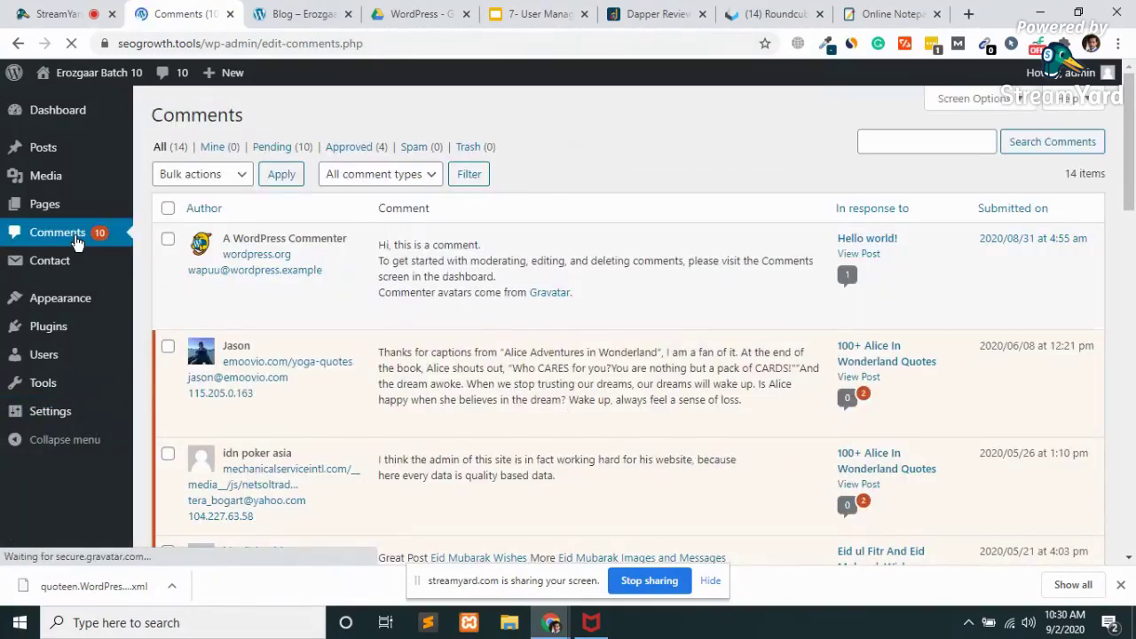
scroll(210, 370, "down", 3)
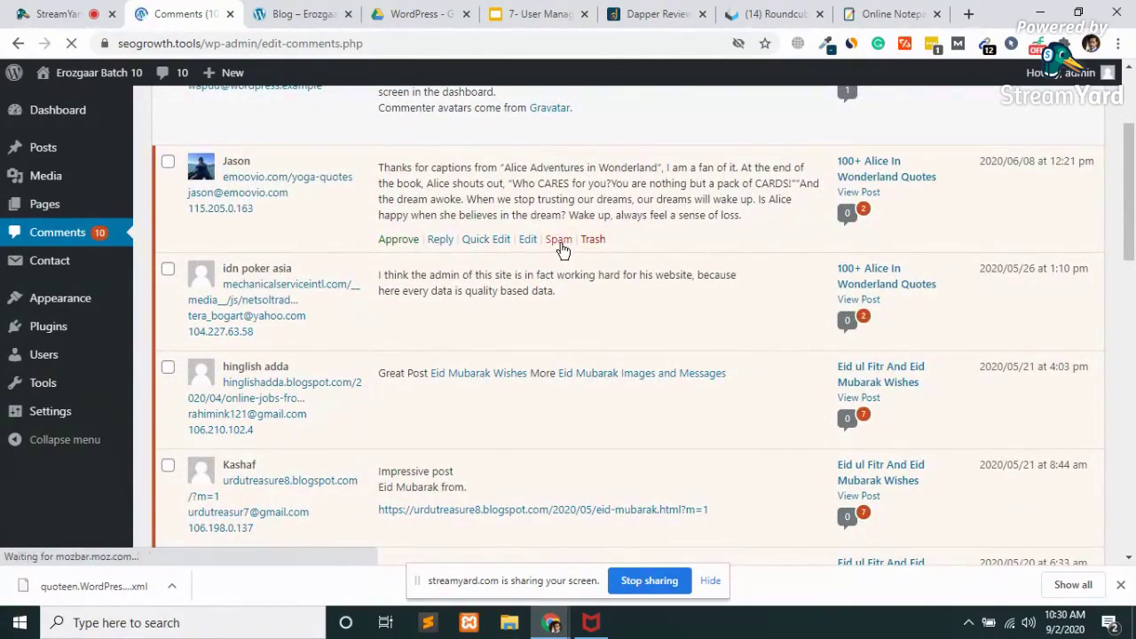
left_click(591, 242)
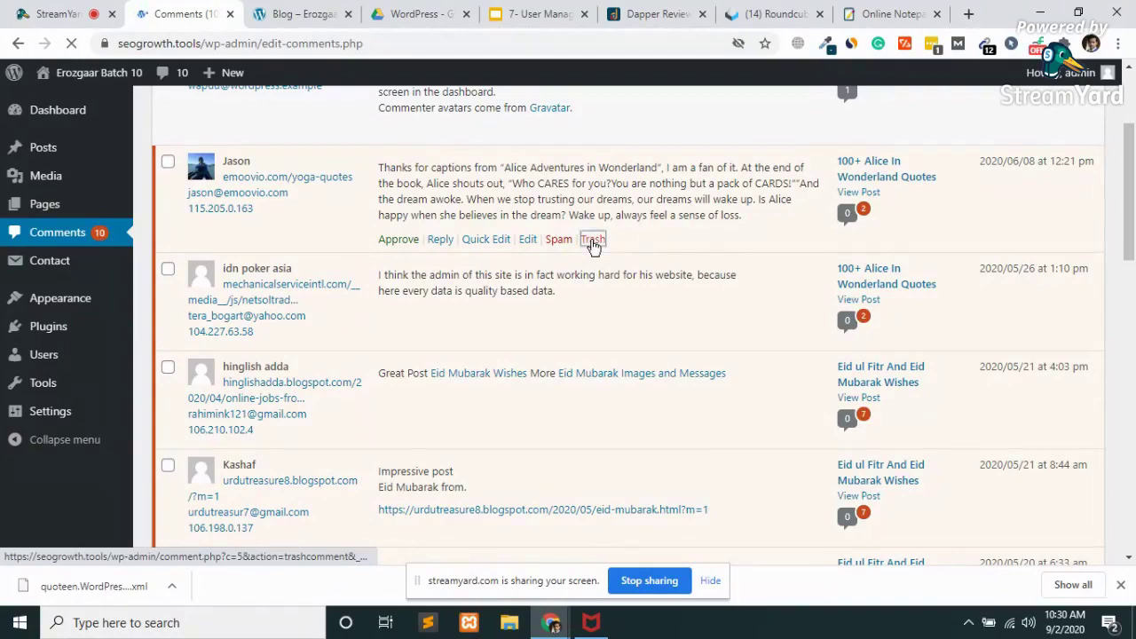
Select all remaining comments and bulk Move to Trash
scroll(592, 246, "up", 3)
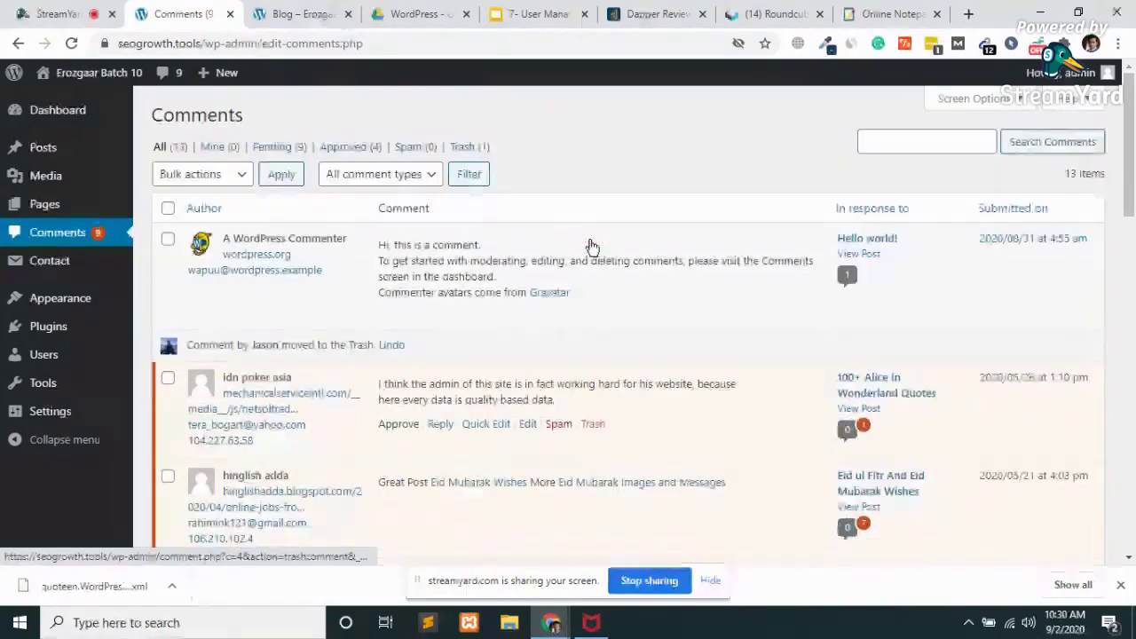
left_click(168, 208)
left_click(208, 180)
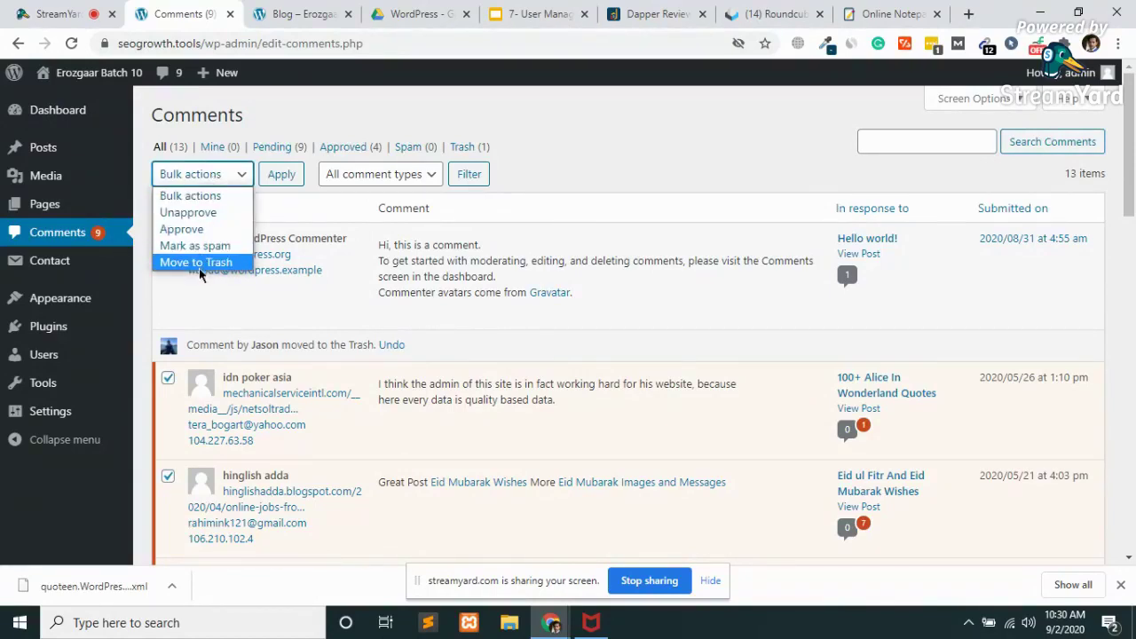
left_click(199, 265)
left_click(284, 177)
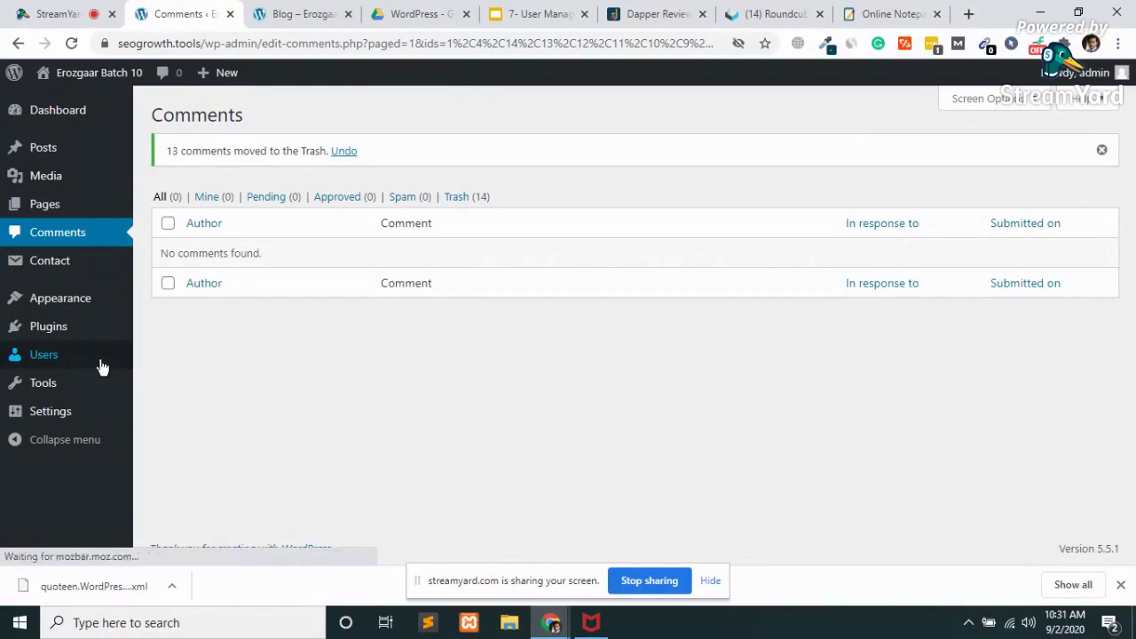
mouse_move(13, 413)
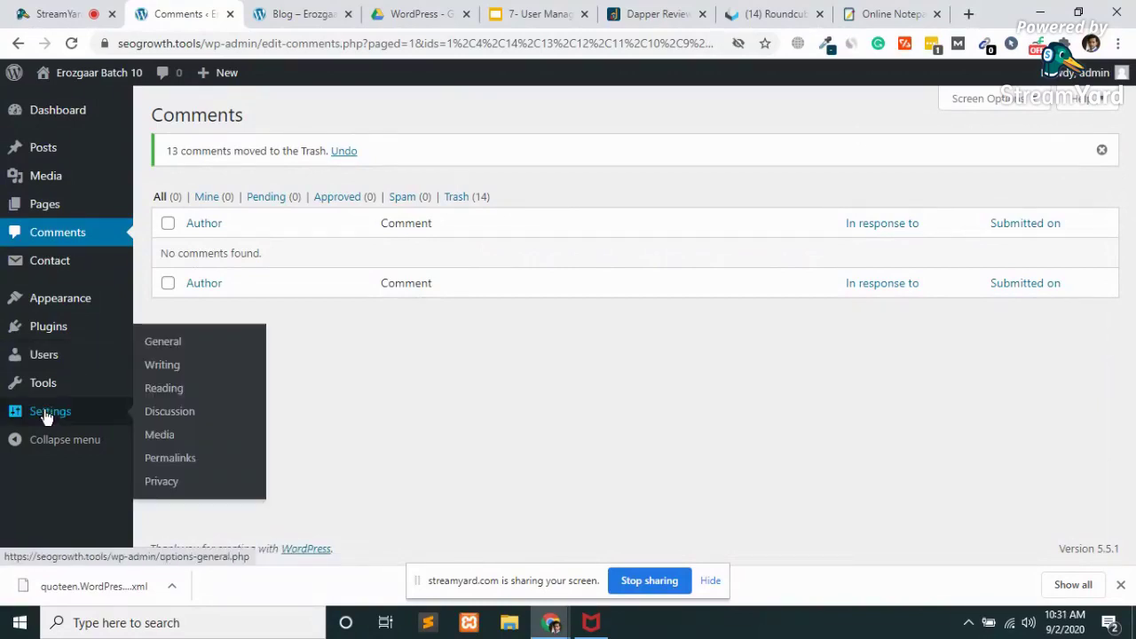
left_click(163, 438)
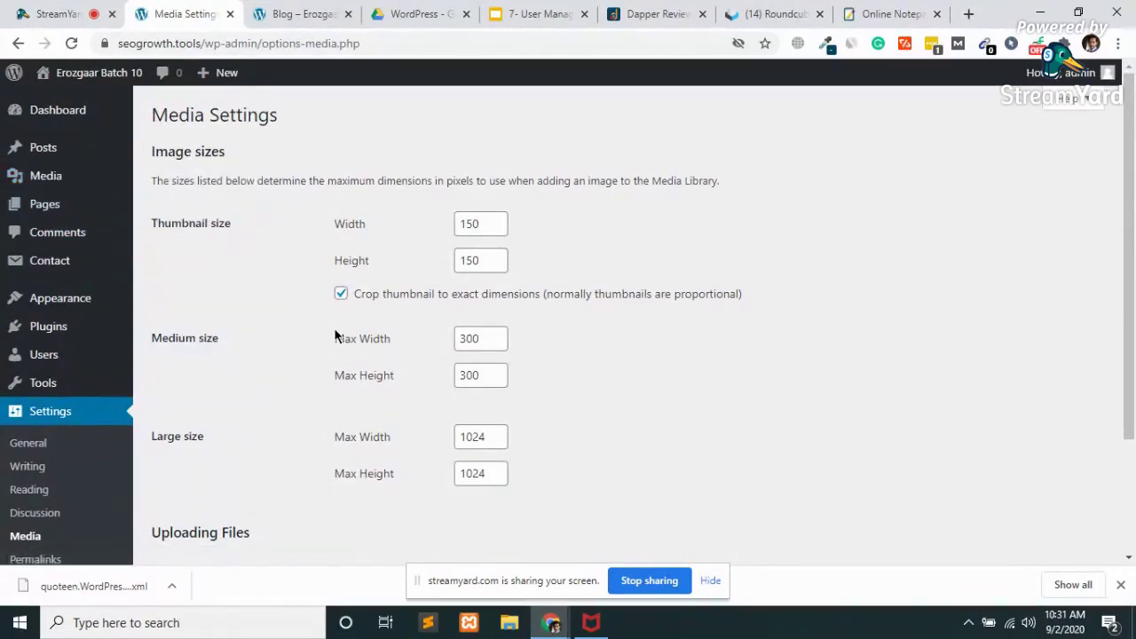
scroll(336, 336, "down", 3)
scroll(336, 335, "up", 3)
scroll(479, 484, "down", 3)
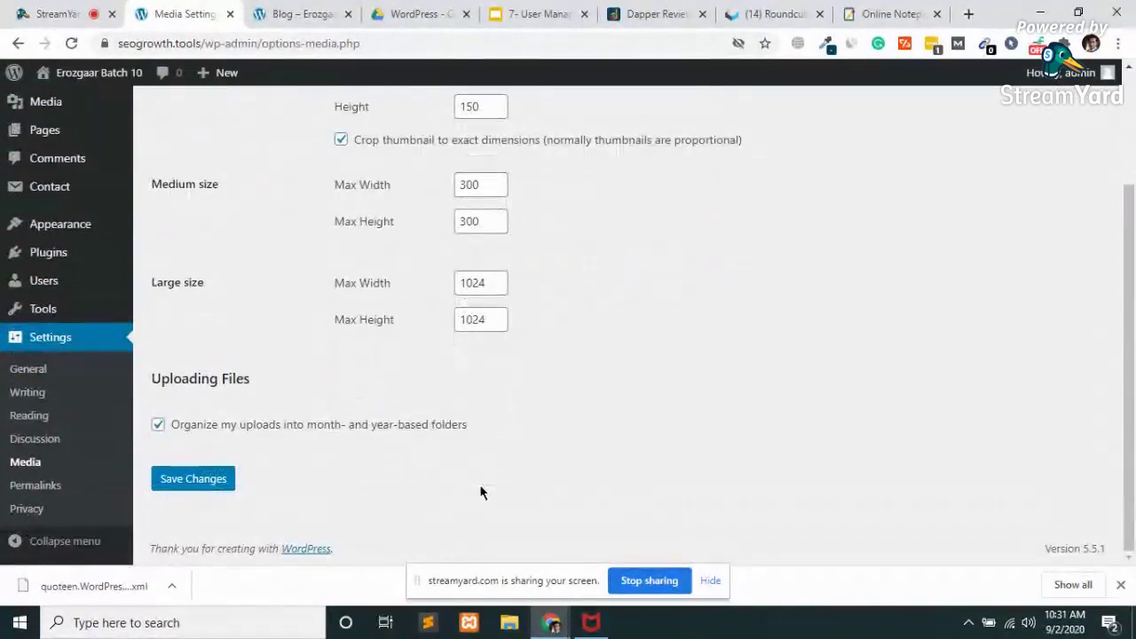
scroll(480, 492, "up", 3)
scroll(479, 493, "down", 3)
scroll(421, 439, "up", 3)
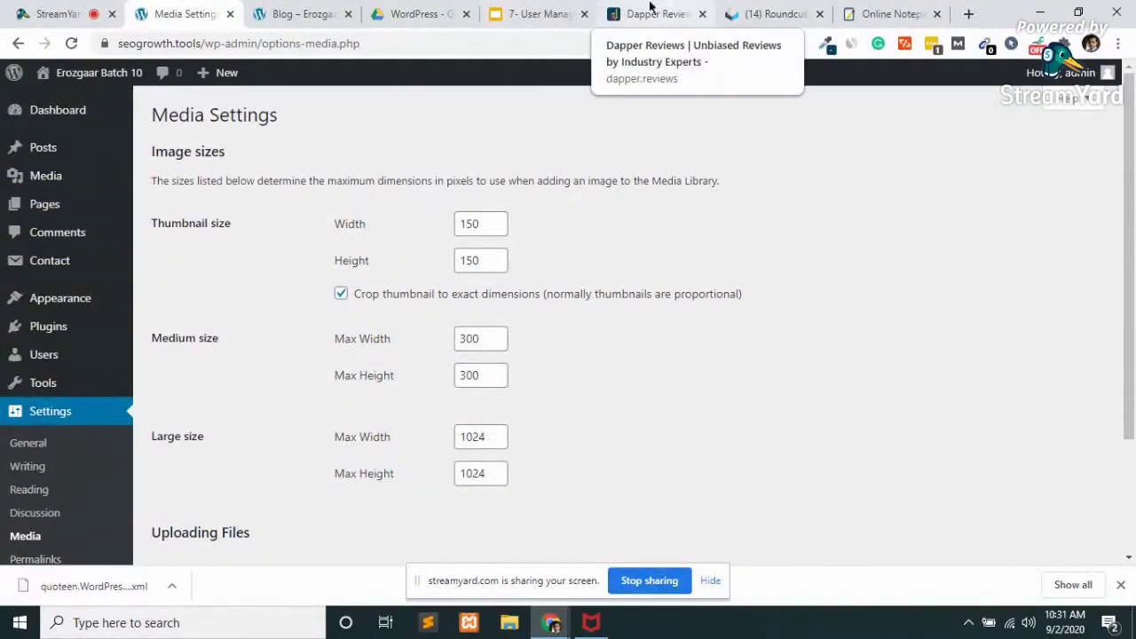
Close the Google Drive, user management document and online notepad tabs
left_click(453, 9)
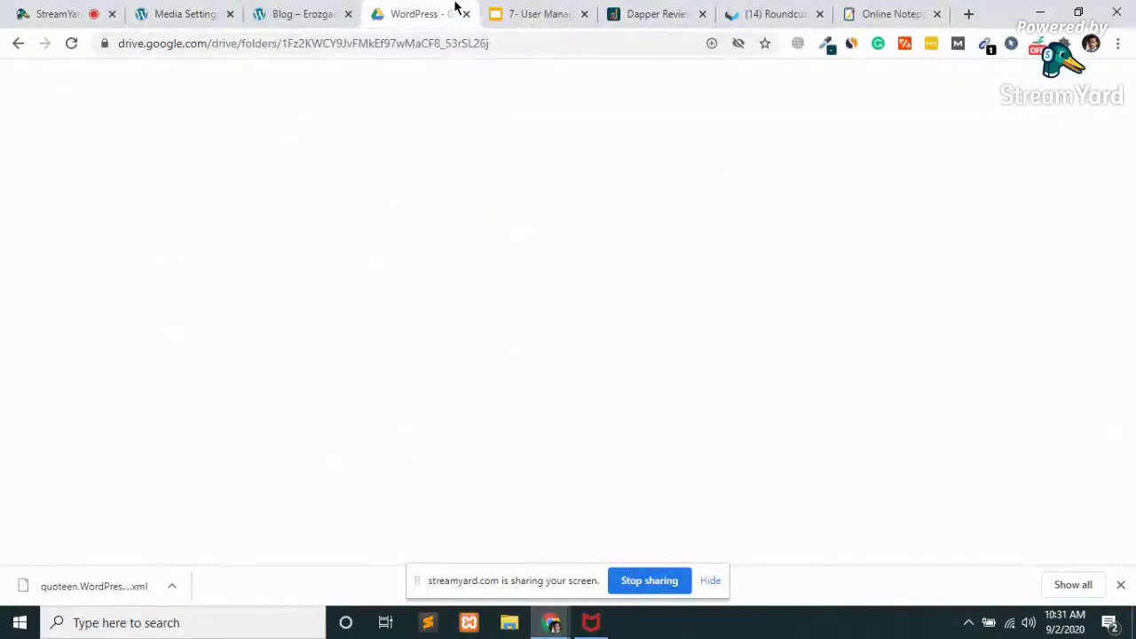
key("ctrl+w")
key("ctrl+w")
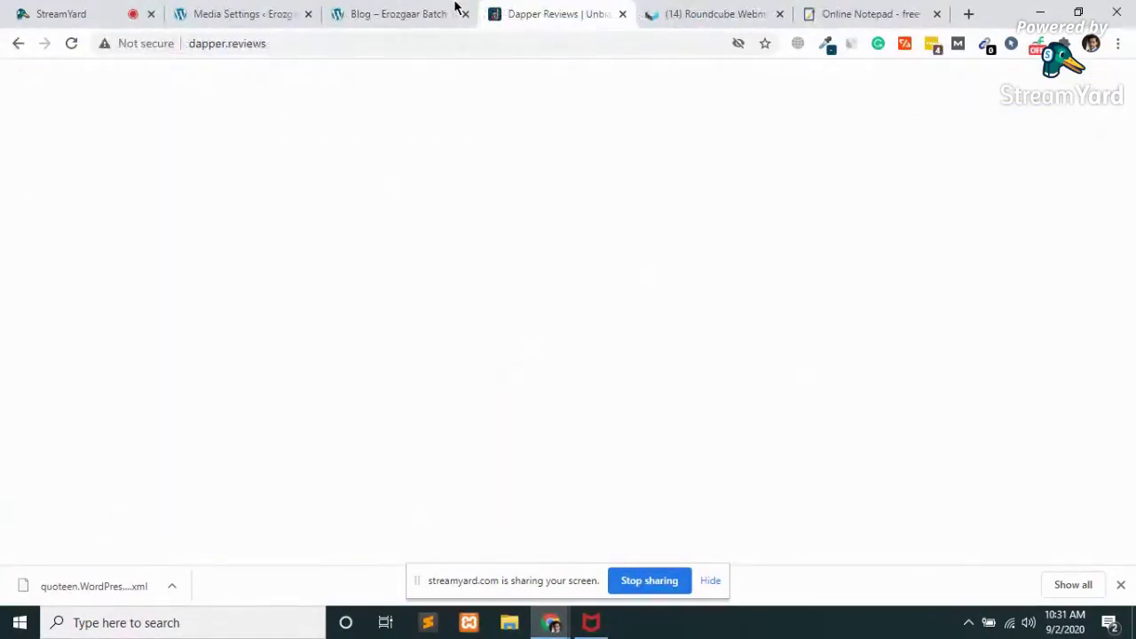
key("ctrl+w")
key("ctrl+w")
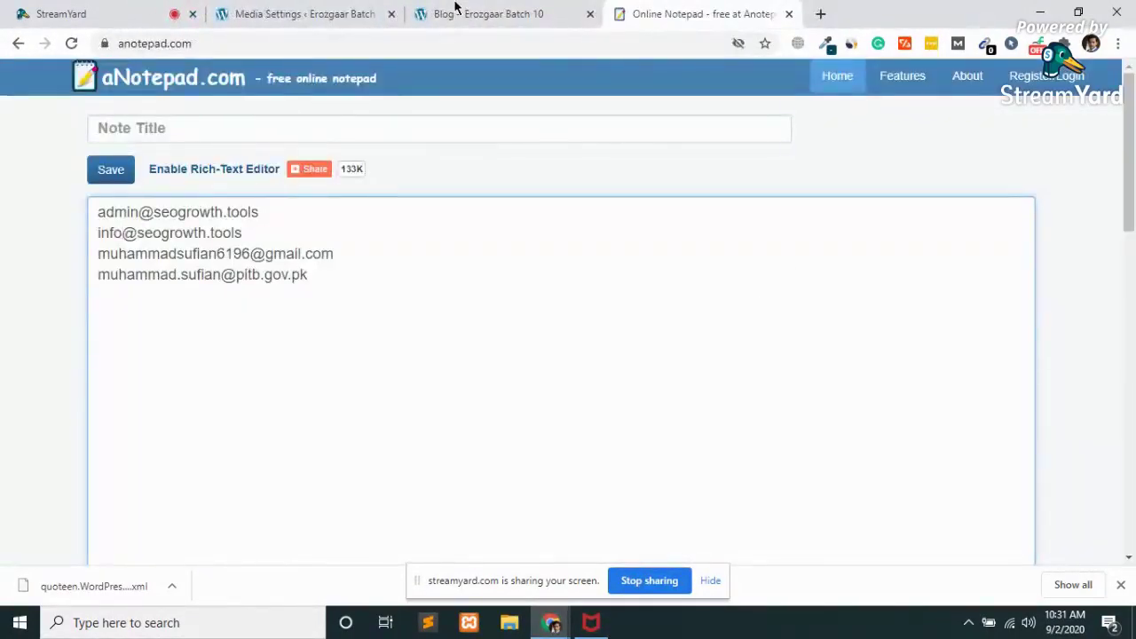
key("ctrl+w")
key("ctrl+w")
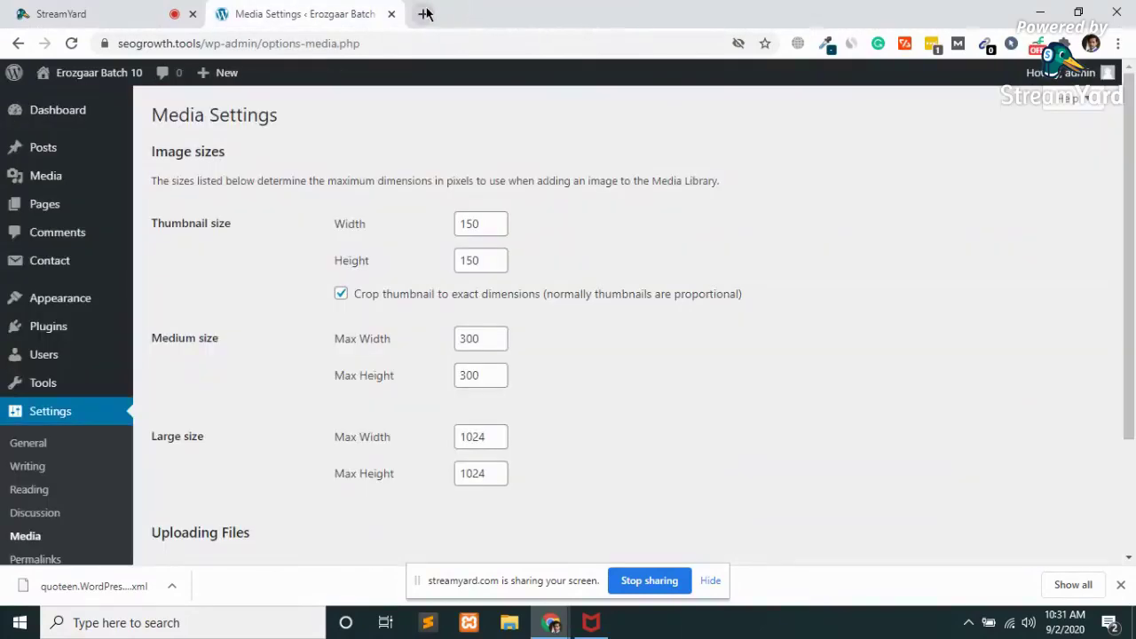
Load seogrowth.tools/cpanel in a new browser tab
key("ctrl+t")
type("se")
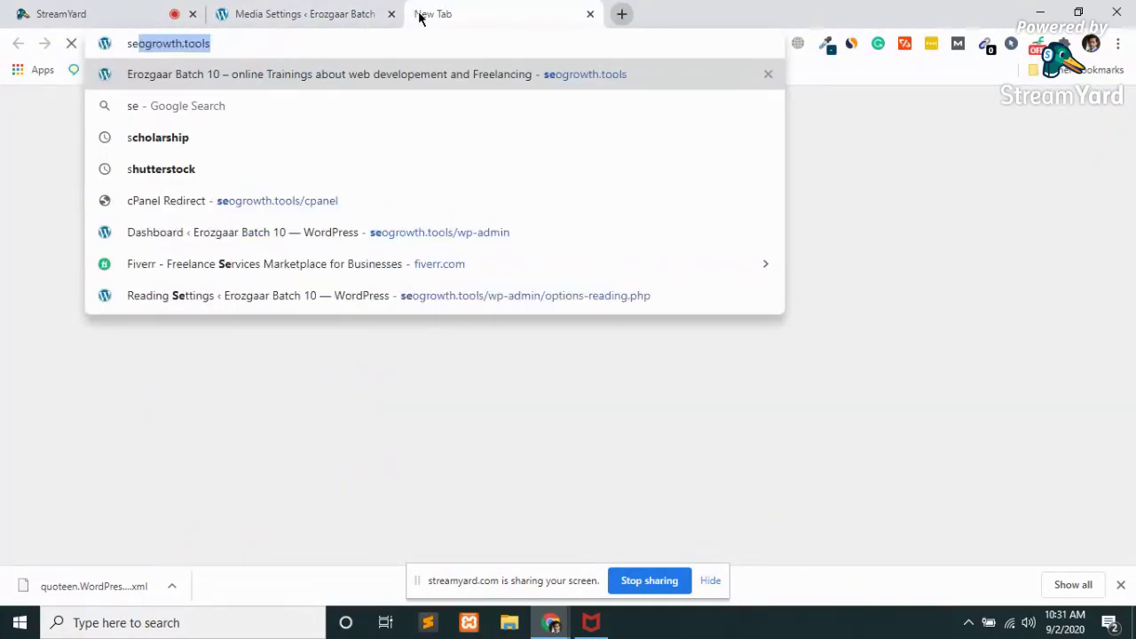
key("Right")
type("/wp")
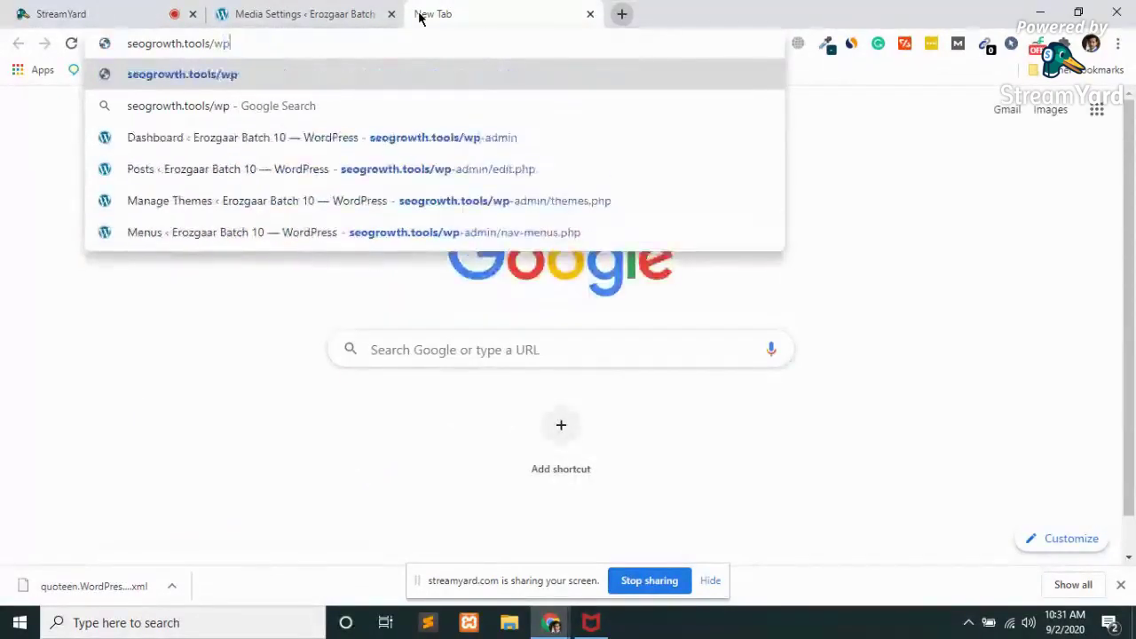
key("BackSpace")
key("BackSpace")
type("cpanel")
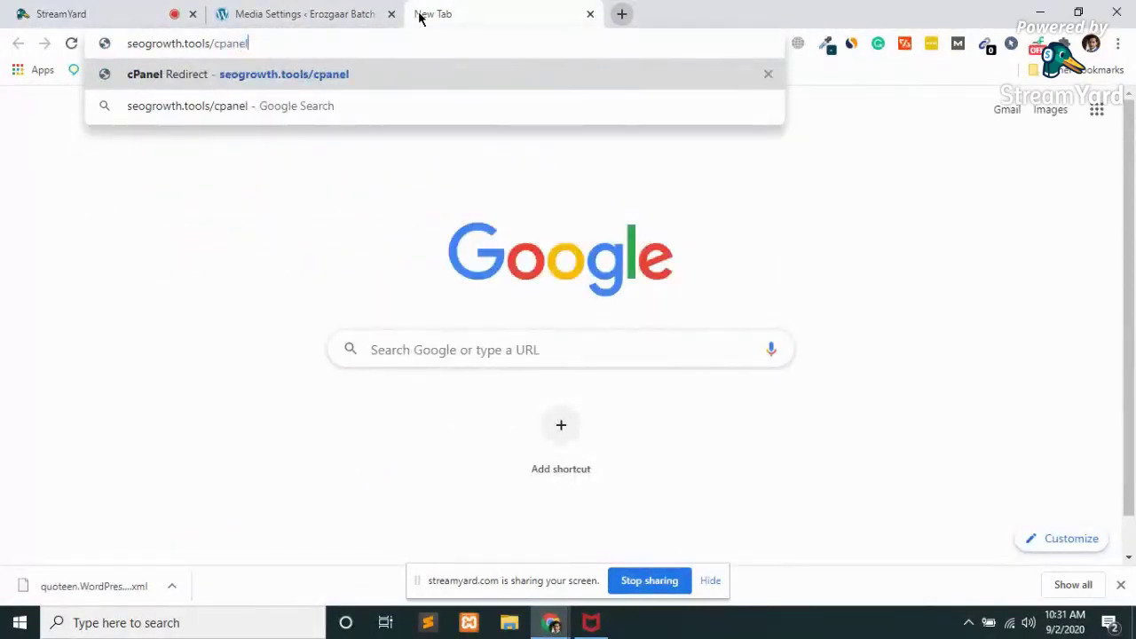
key("Return")
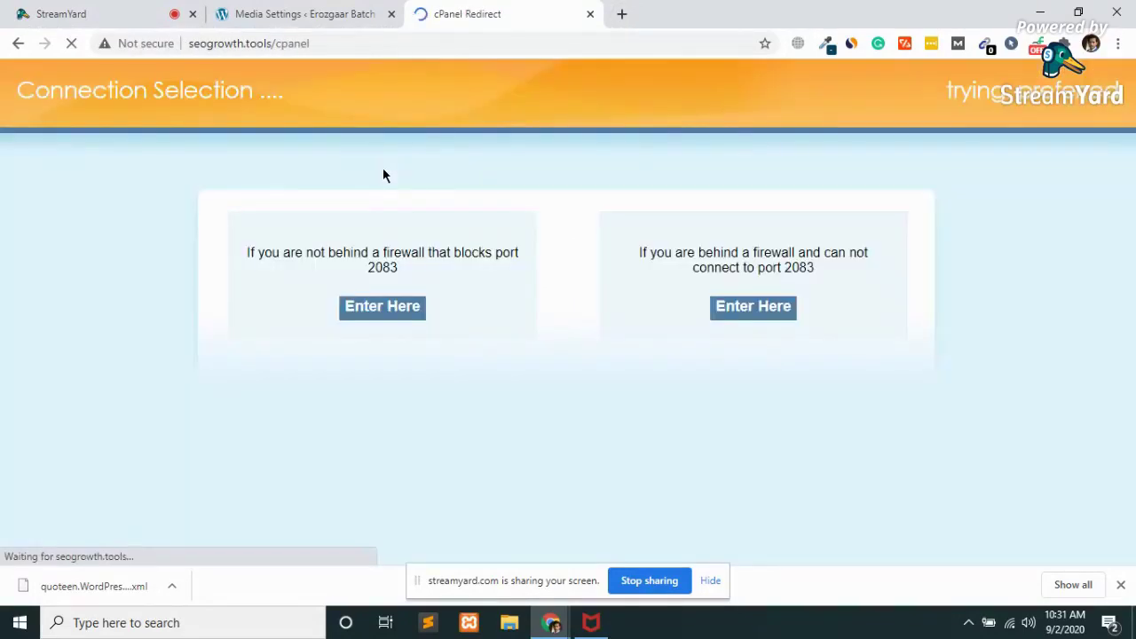
Log in to cPanel with the saved credentials and return to WordPress Media Settings
left_click(306, 10)
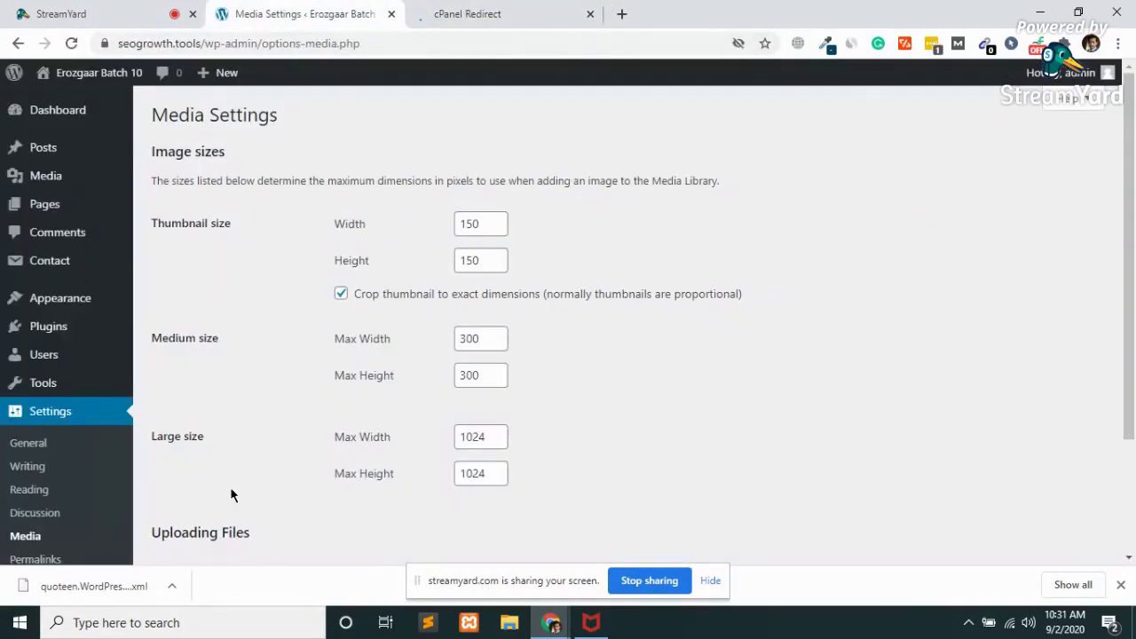
scroll(246, 448, "down", 3)
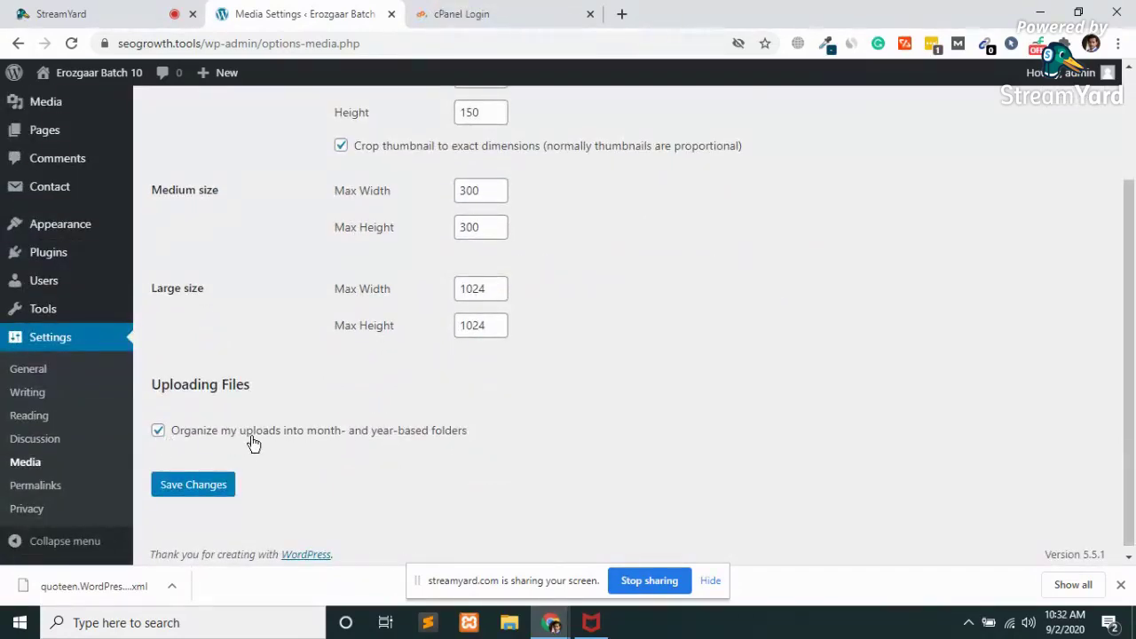
left_click(533, 11)
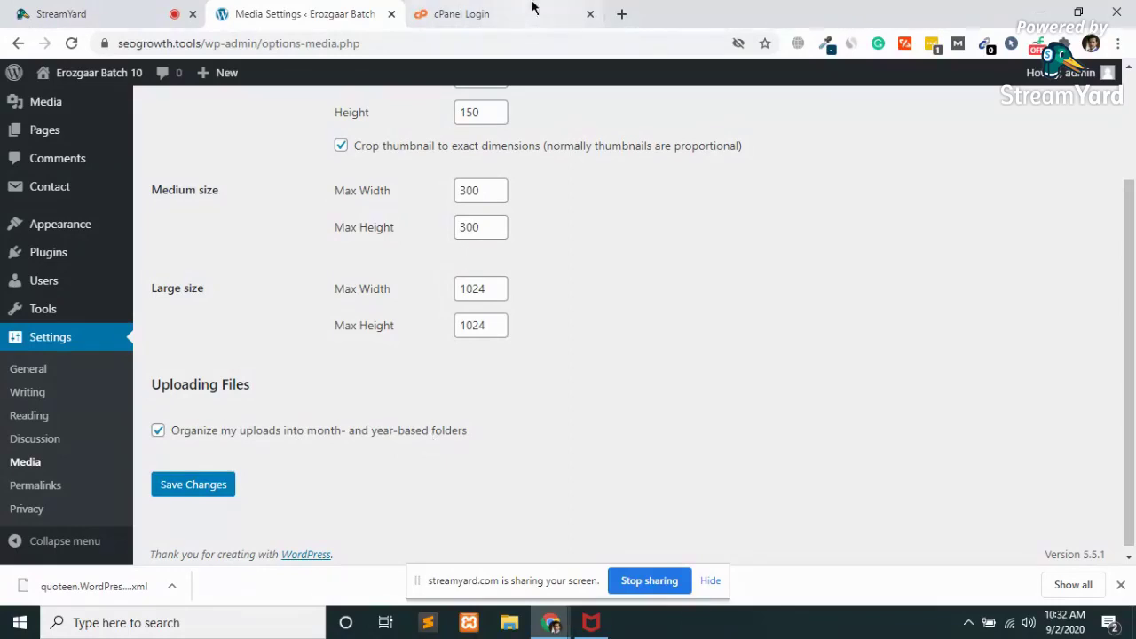
left_click(571, 413)
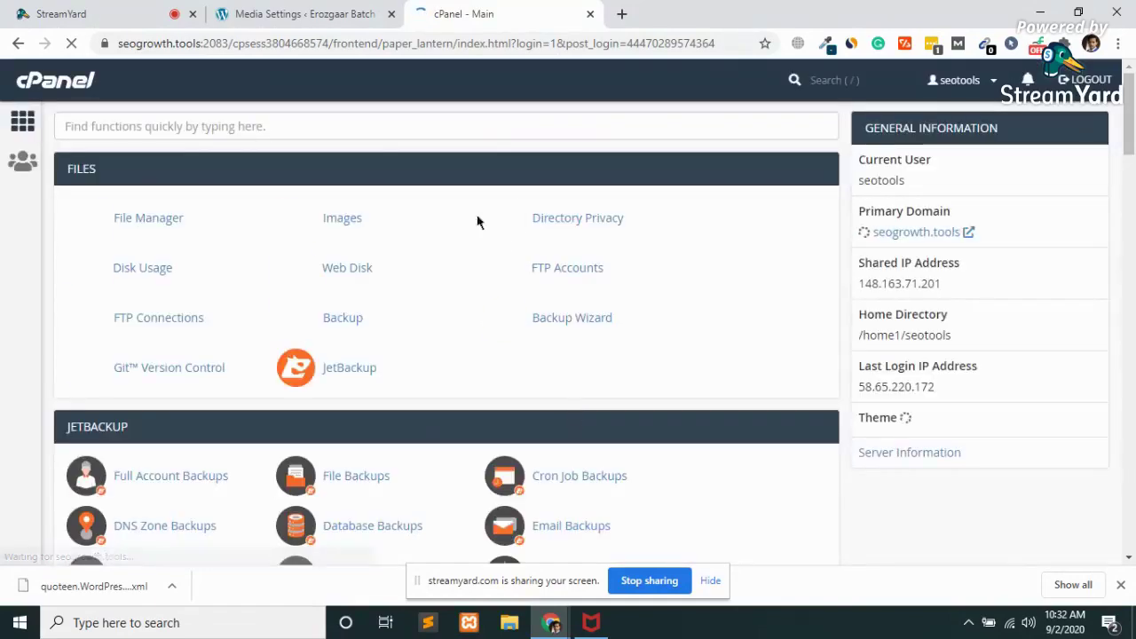
left_click(302, 14)
scroll(316, 238, "up", 2)
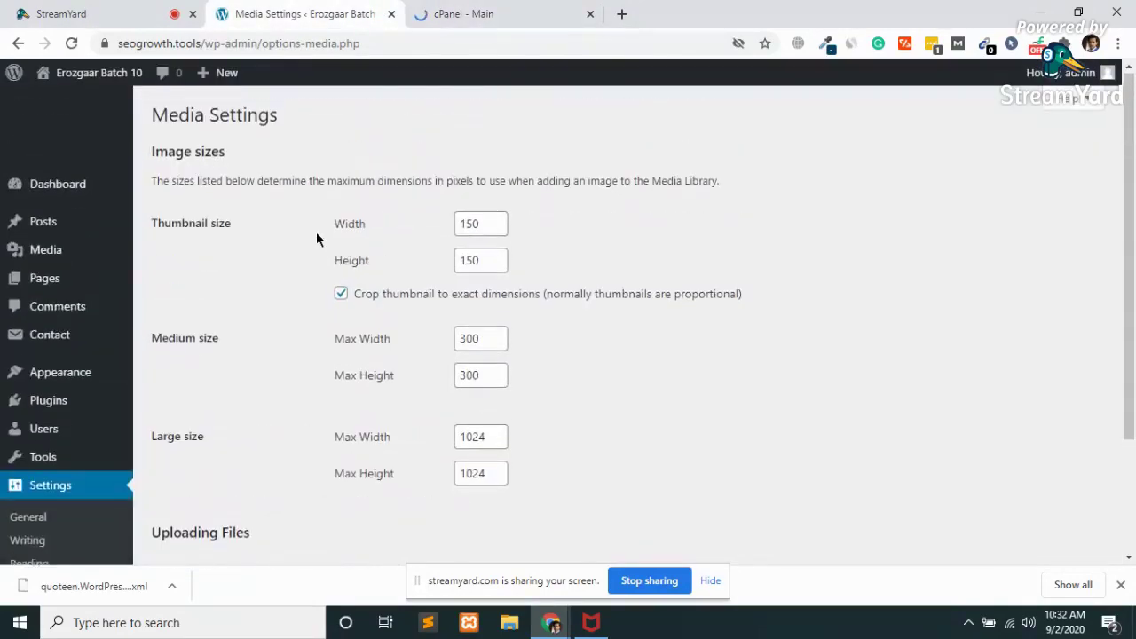
Open WordPress's Media Library, then launch cPanel File Manager from the cPanel dashboard
left_click(49, 187)
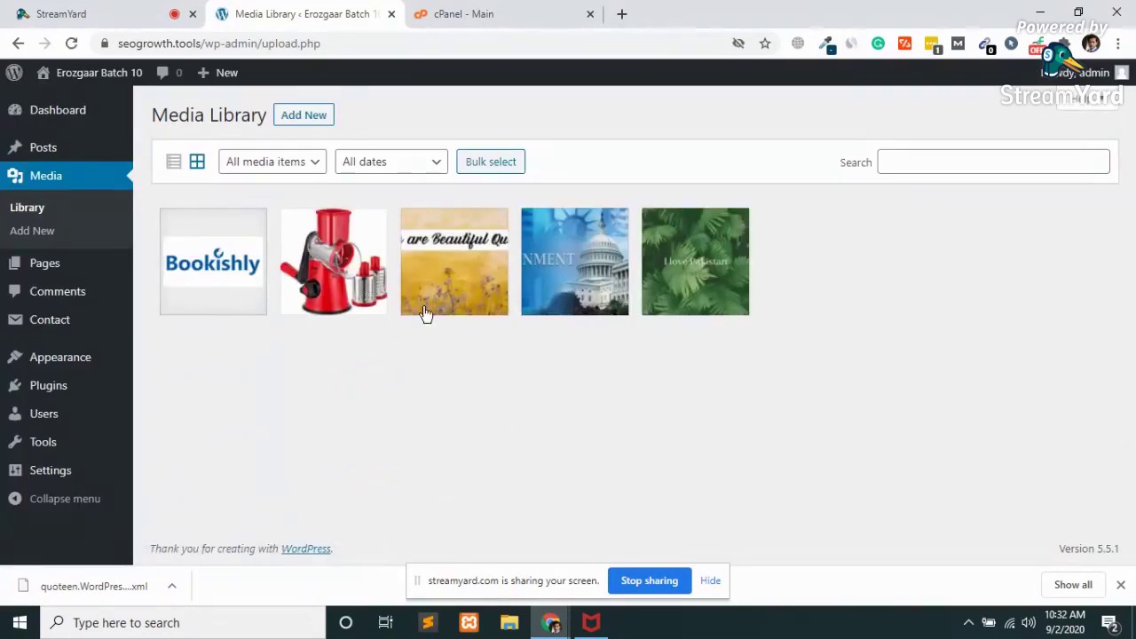
left_click(489, 7)
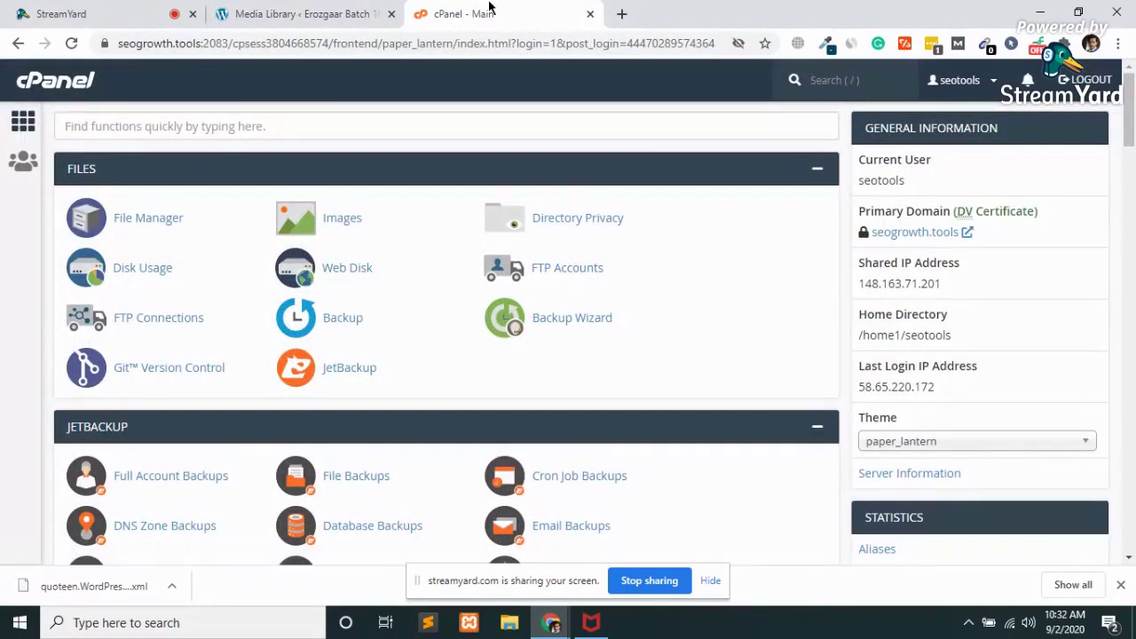
left_click(145, 218)
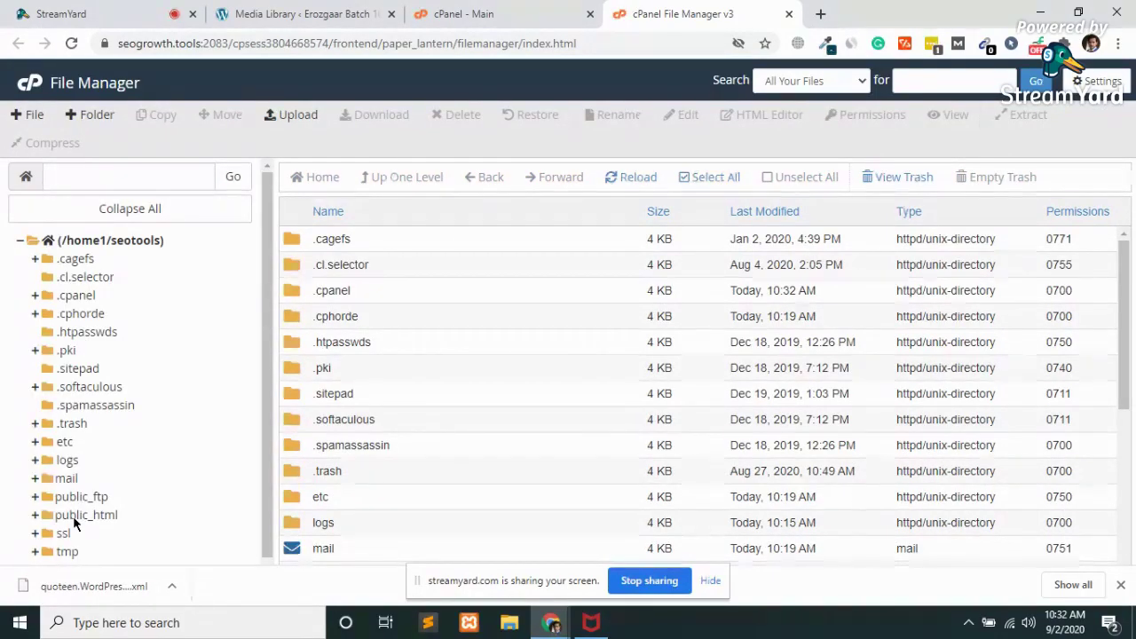
Browse public_html/wp-content/plugins to show akismet and contact-form-7, then return to cPanel
left_click(73, 516)
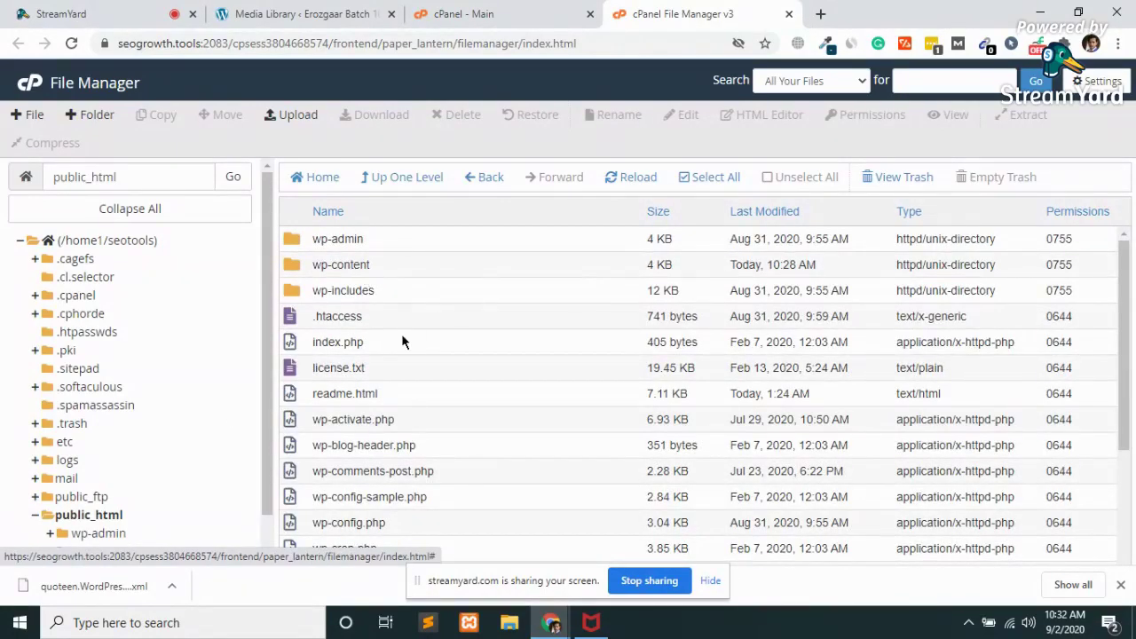
scroll(402, 333, "down", 3)
scroll(401, 333, "up", 3)
double_click(295, 271)
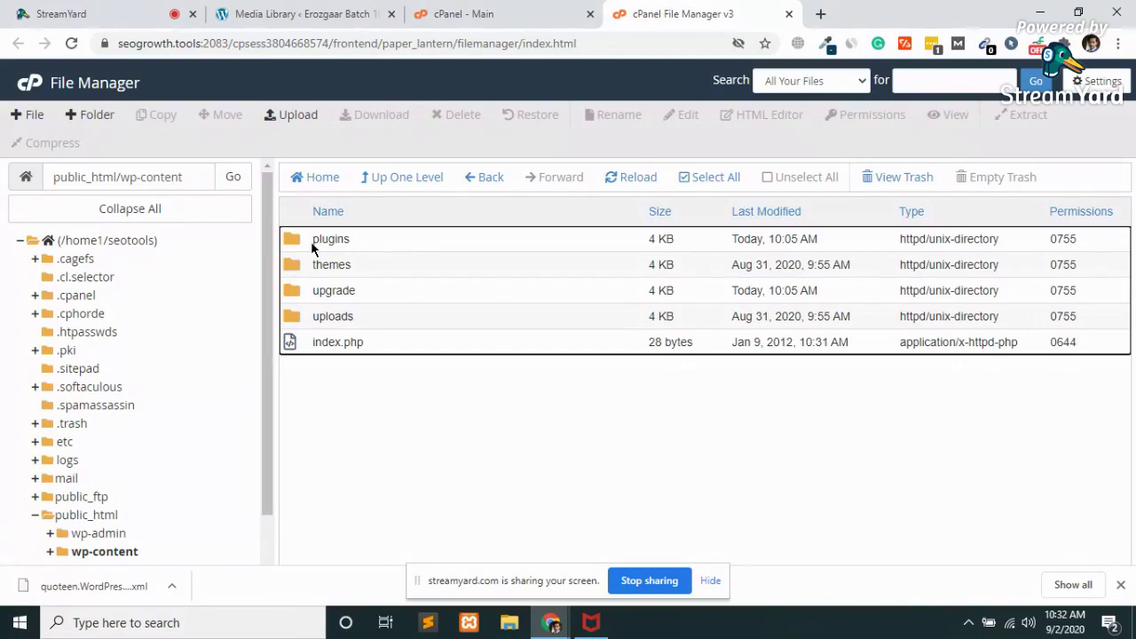
scroll(142, 395, "down", 1)
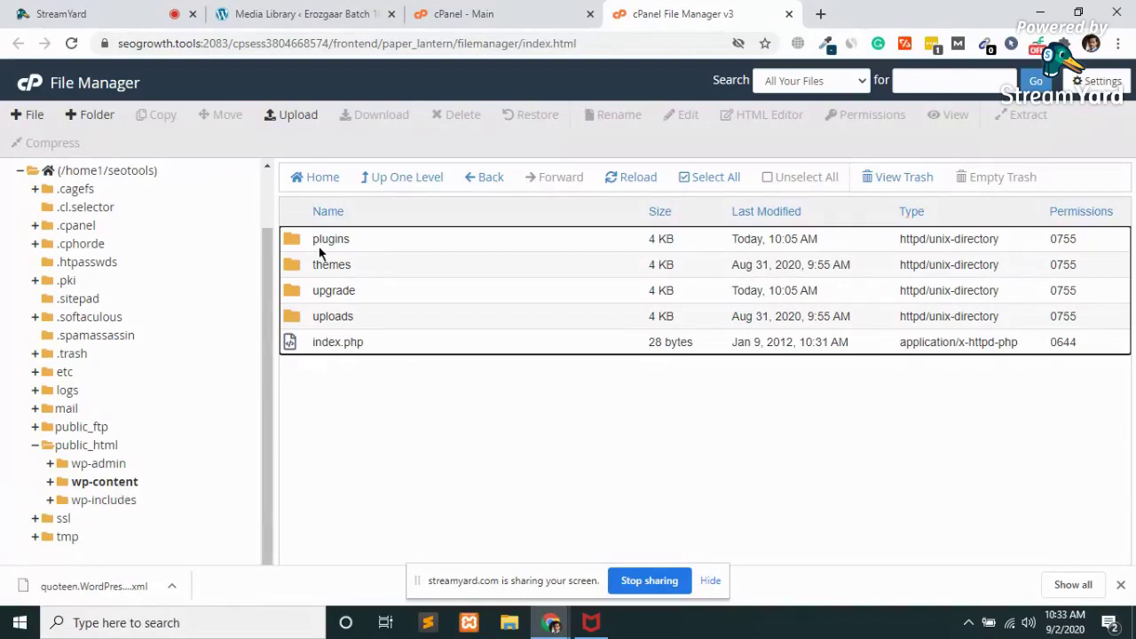
double_click(291, 239)
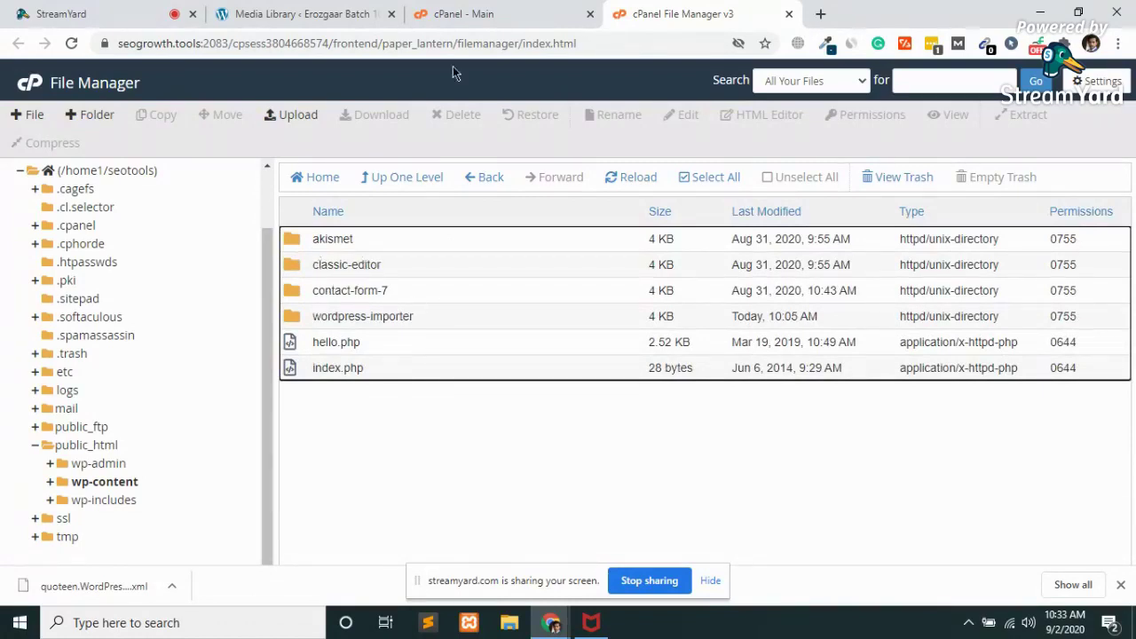
left_click(462, 10)
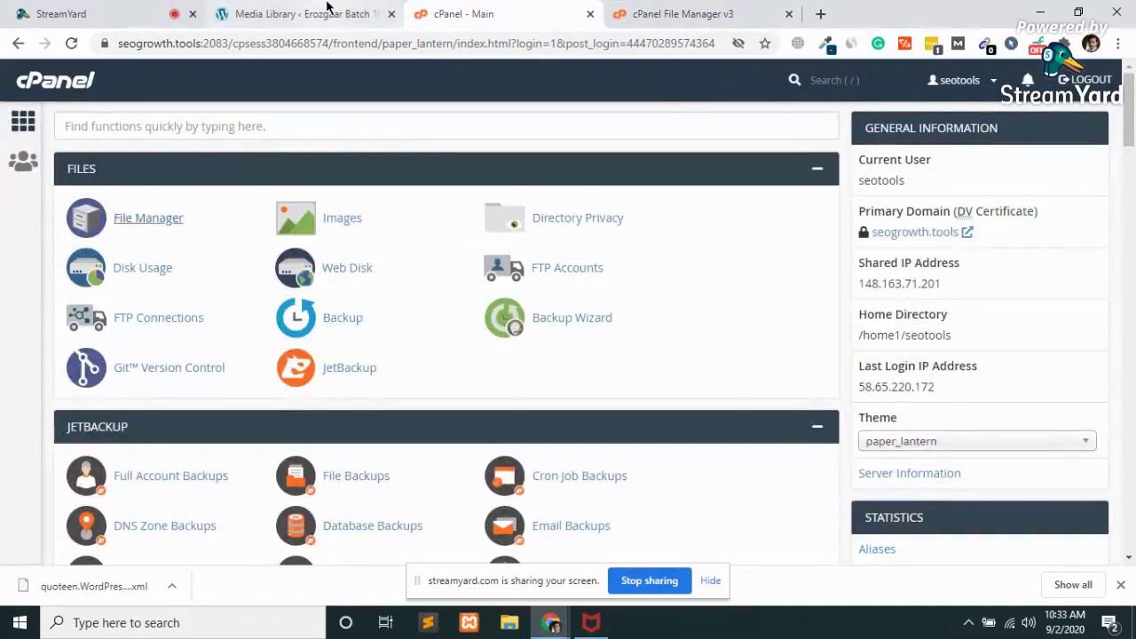
Show WordPress's Installed Plugins, including Classic Editor, Contact Form 7 and WordPress Importer
left_click(326, 7)
mouse_move(35, 158)
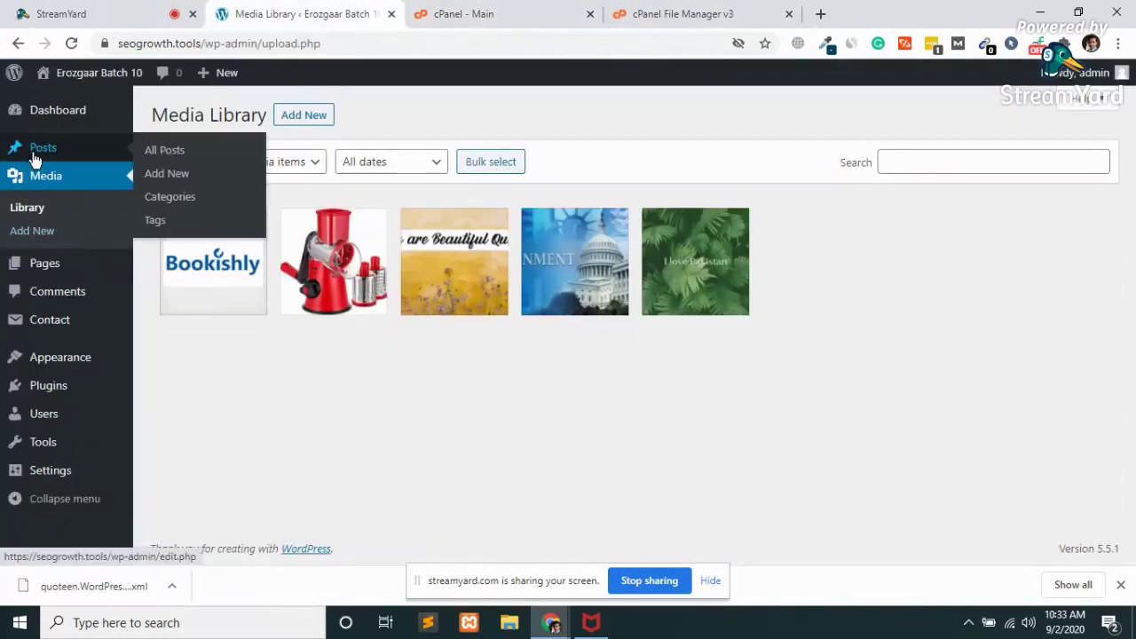
left_click(58, 395)
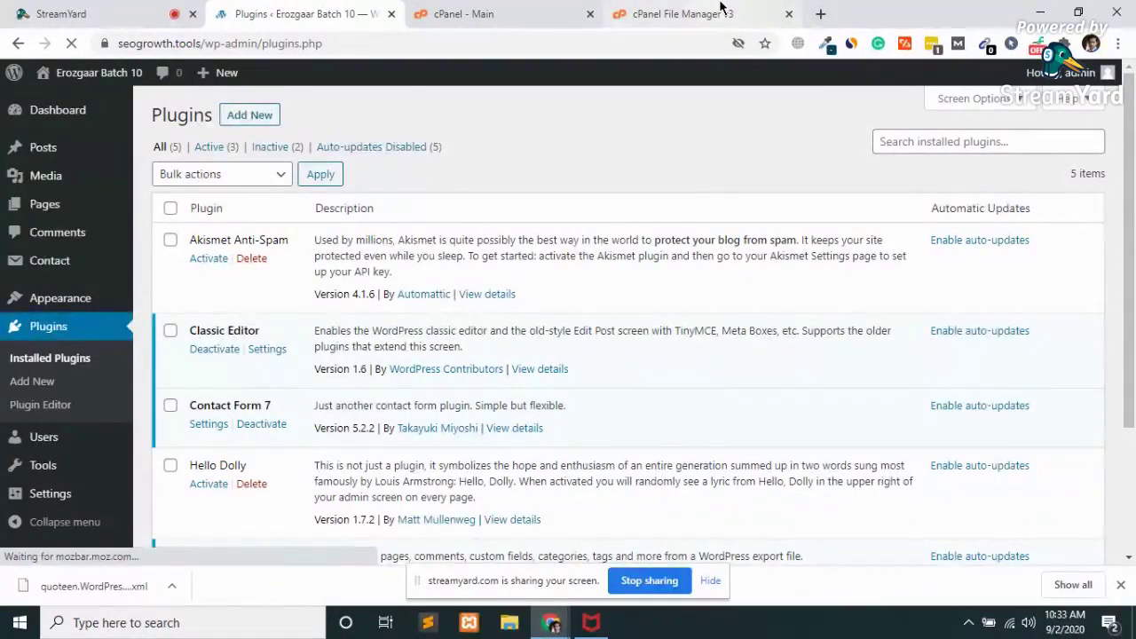
left_click(721, 9)
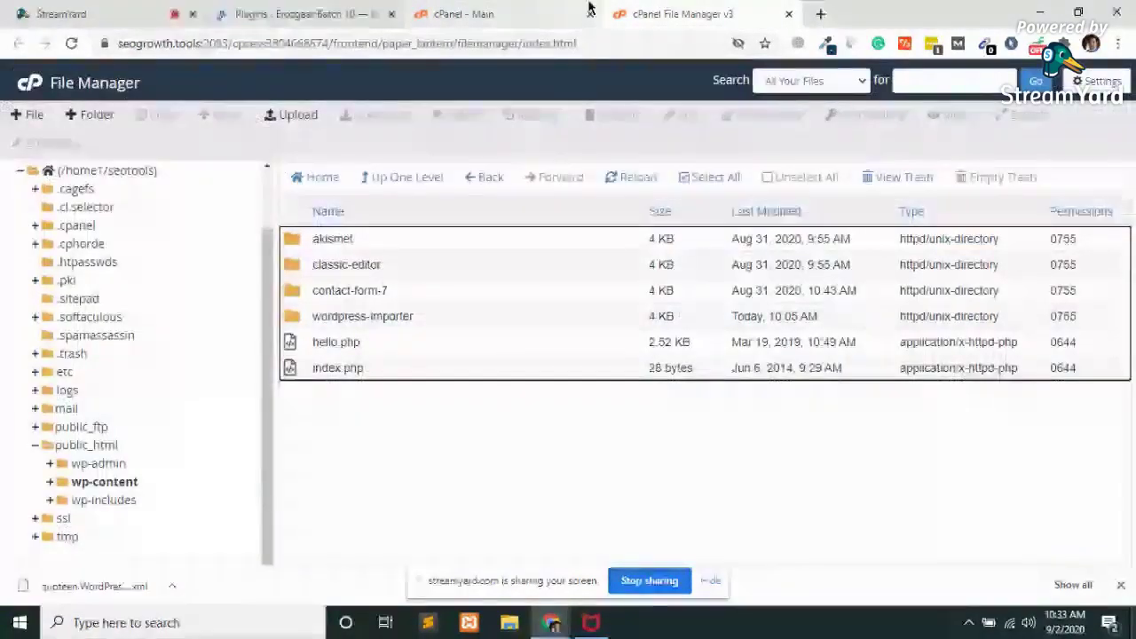
left_click(586, 8)
left_click(293, 13)
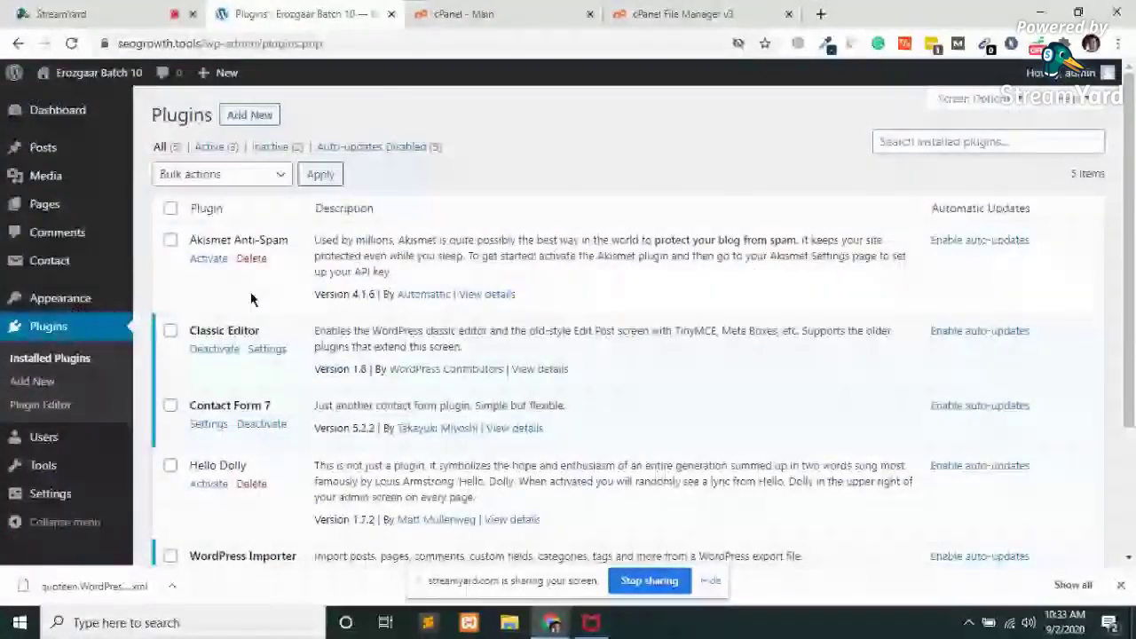
scroll(266, 311, "down", 3)
scroll(323, 419, "up", 3)
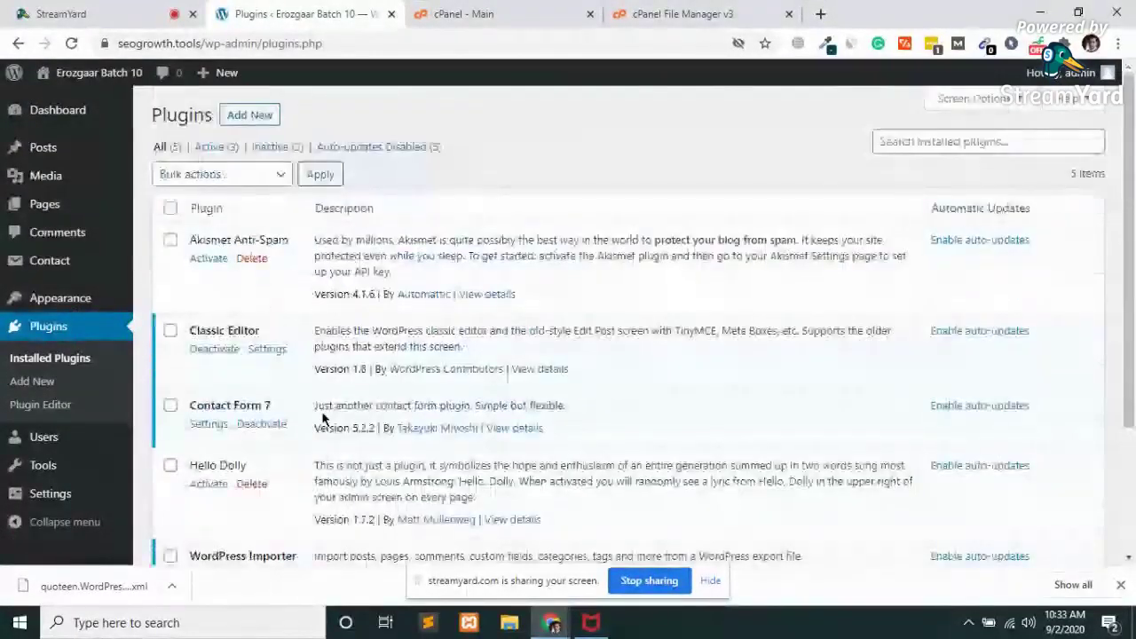
scroll(323, 419, "down", 1)
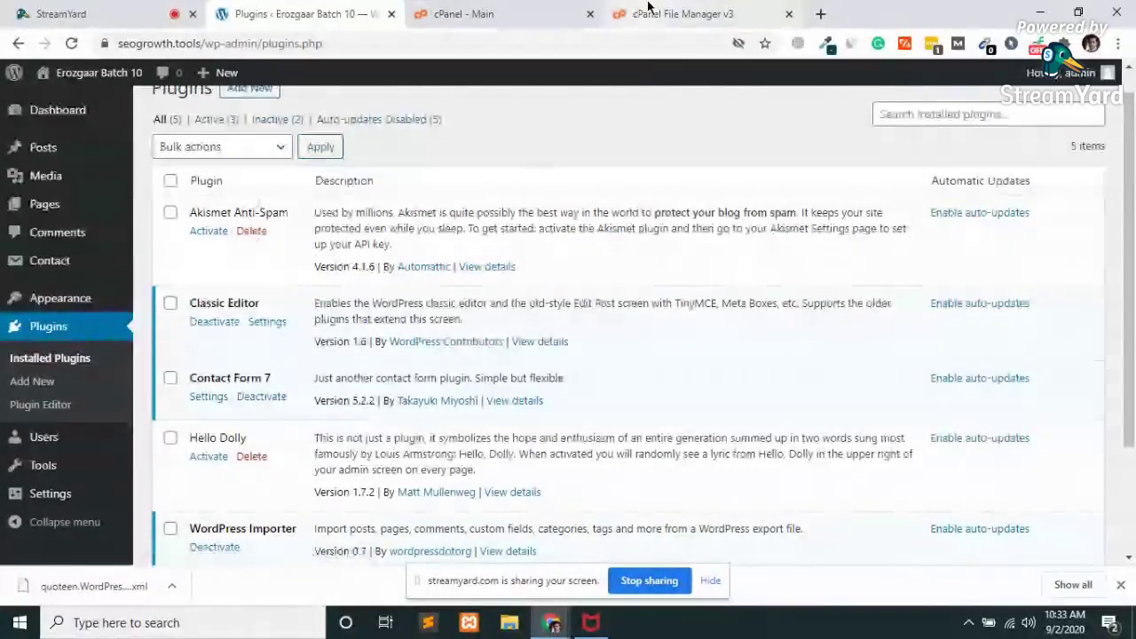
Compare with the server's plugin folders, then open wp-content's themes folder in File Manager
left_click(679, 13)
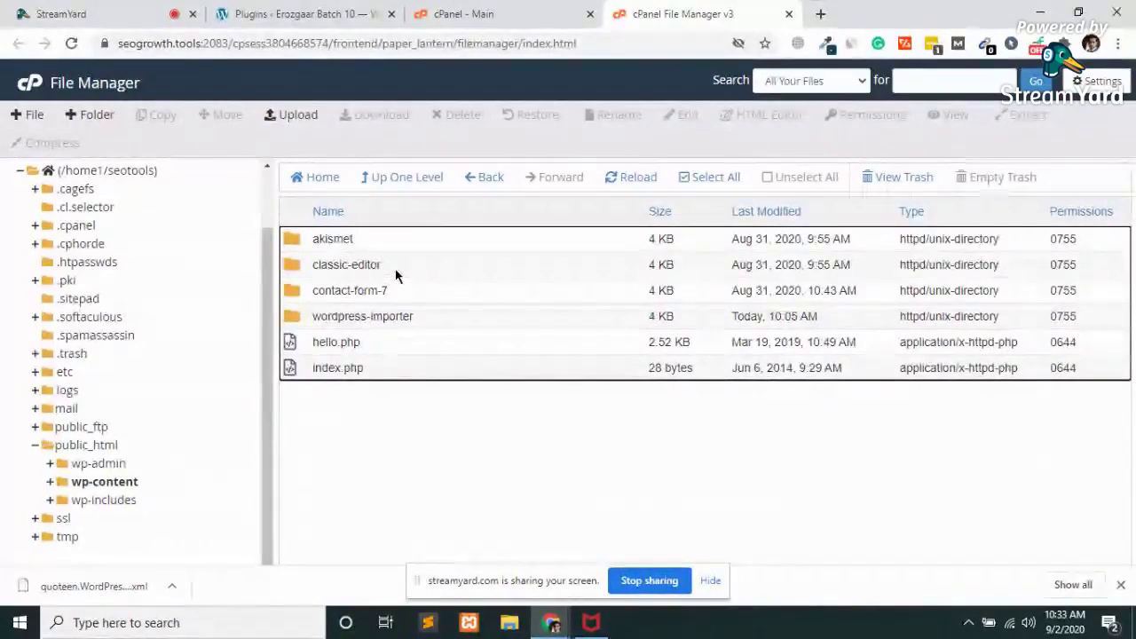
left_click(400, 180)
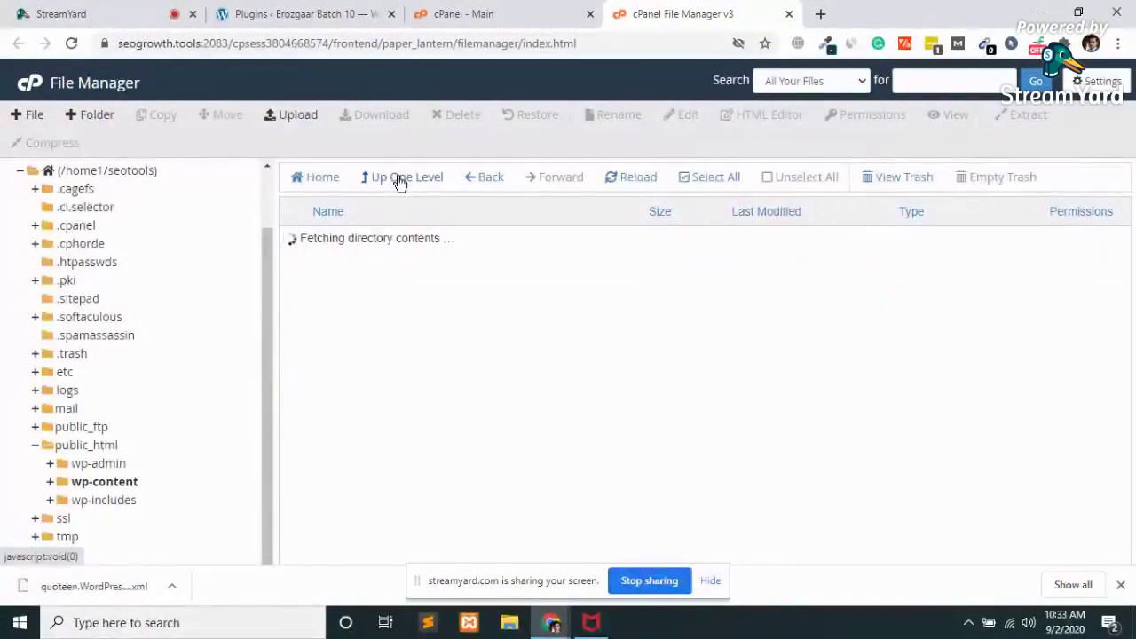
double_click(291, 271)
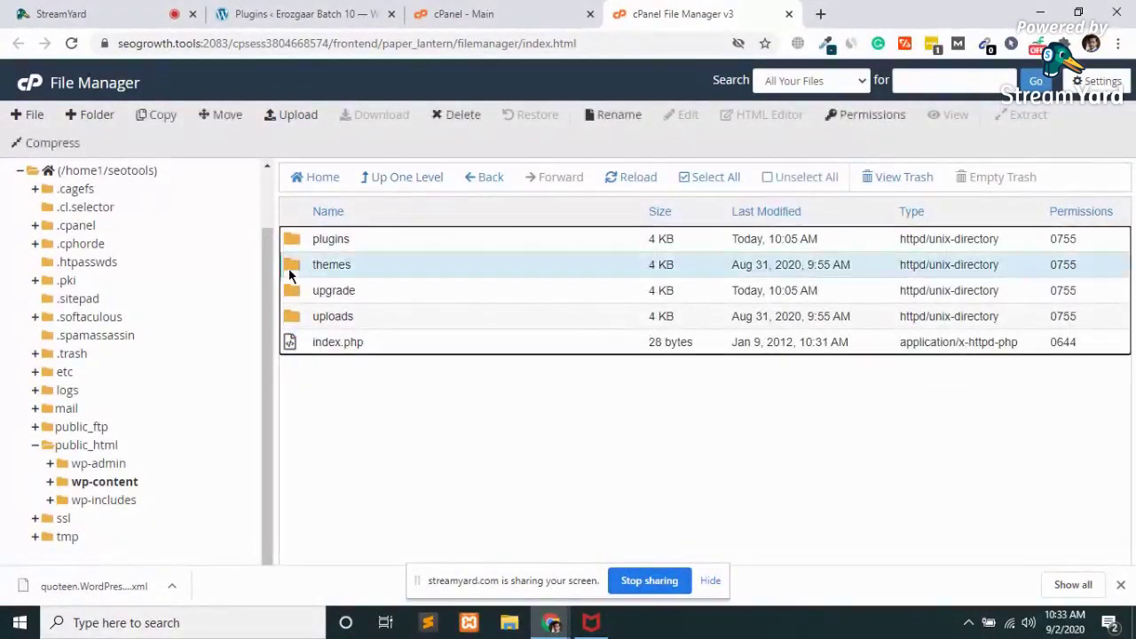
left_click(302, 13)
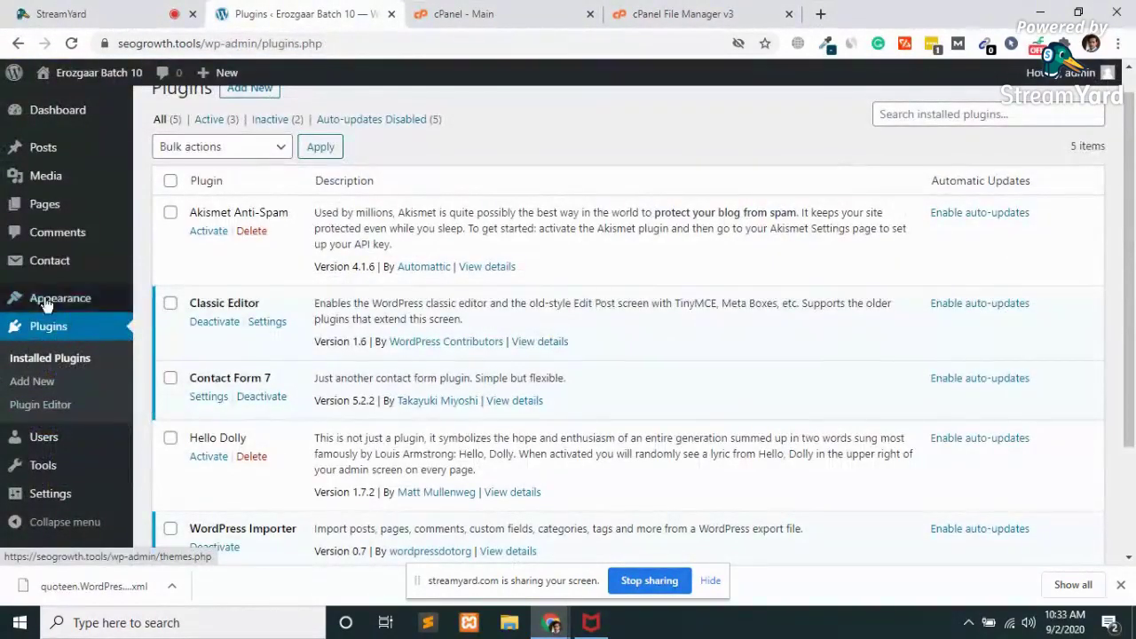
View WordPress's three themes, then browse the wp-content/themes/twentynineteen files in File Manager
mouse_move(53, 306)
left_click(150, 308)
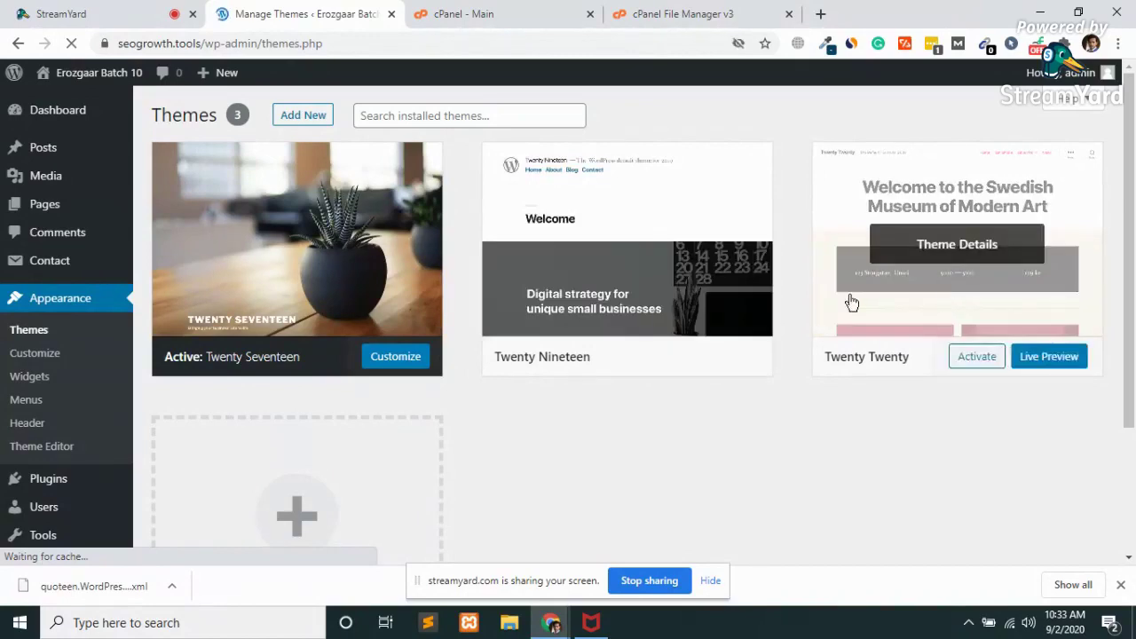
left_click(664, 14)
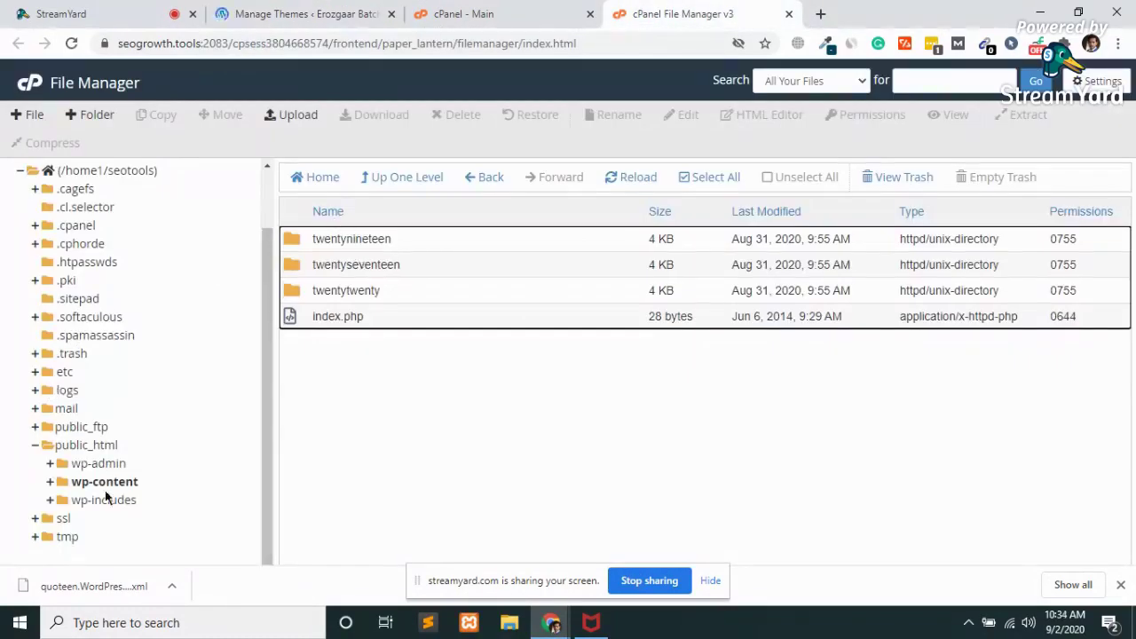
left_click(104, 484)
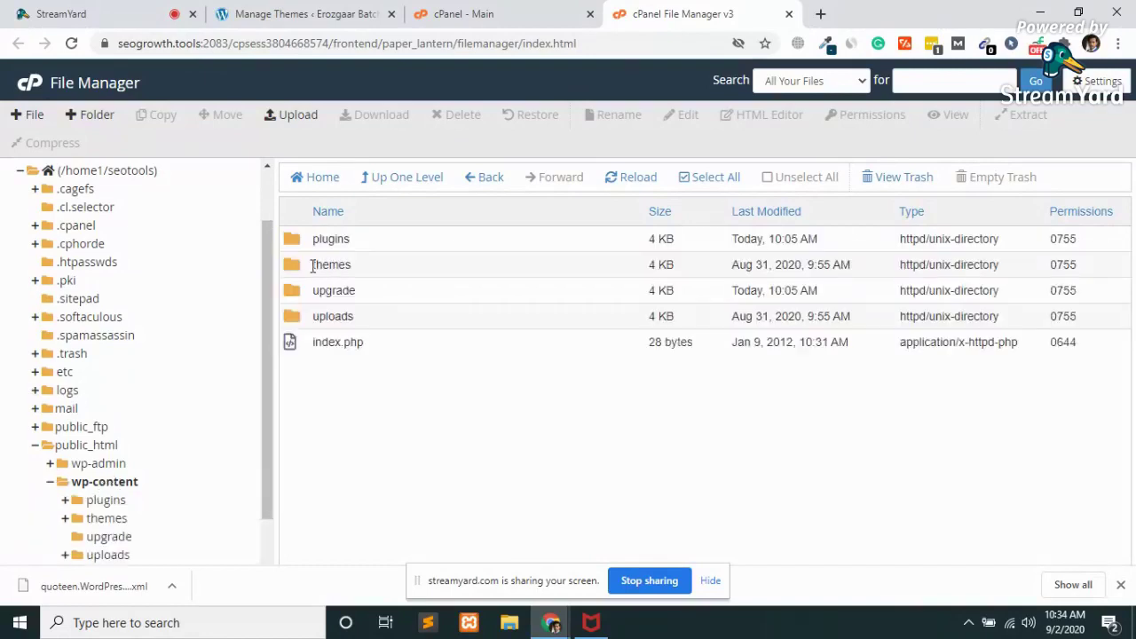
double_click(296, 268)
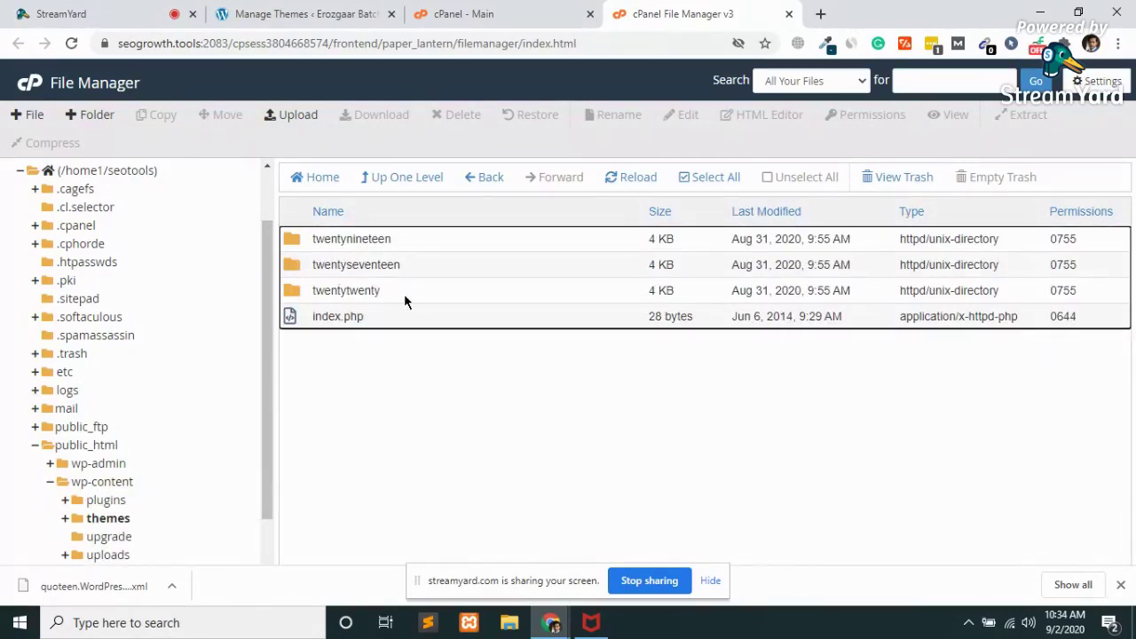
double_click(289, 246)
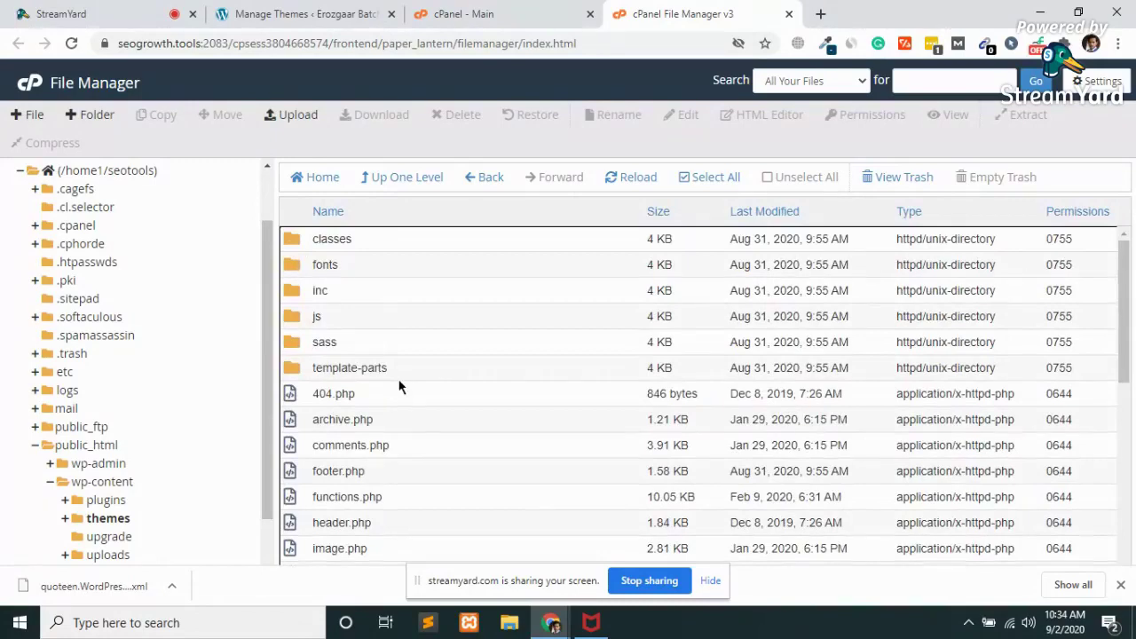
scroll(399, 385, "down", 5)
scroll(398, 386, "up", 3)
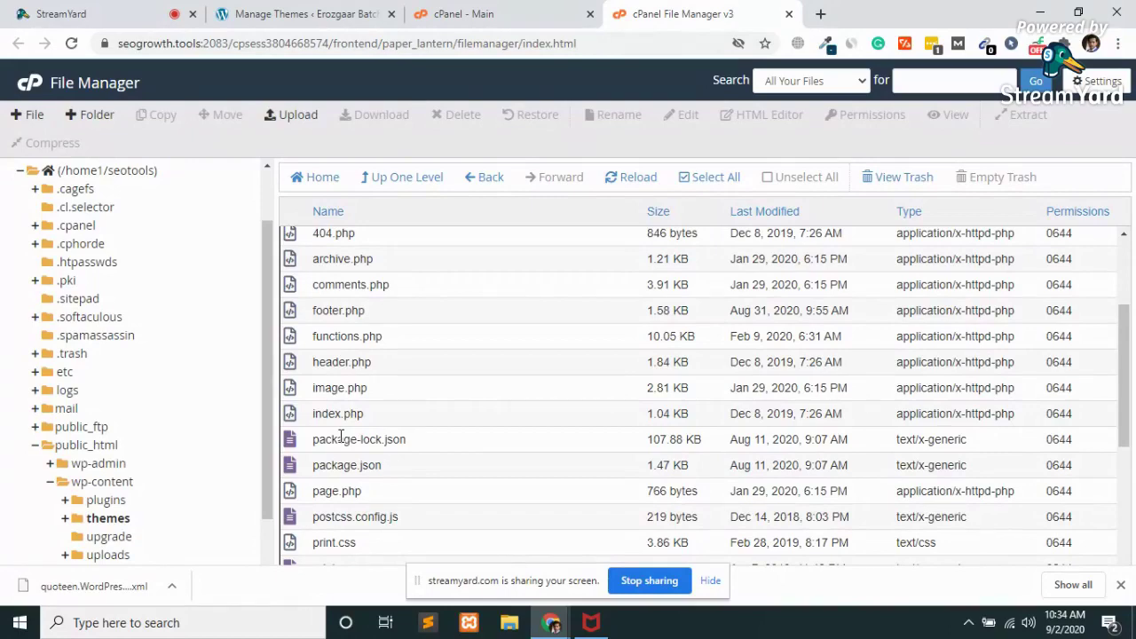
scroll(341, 438, "down", 3)
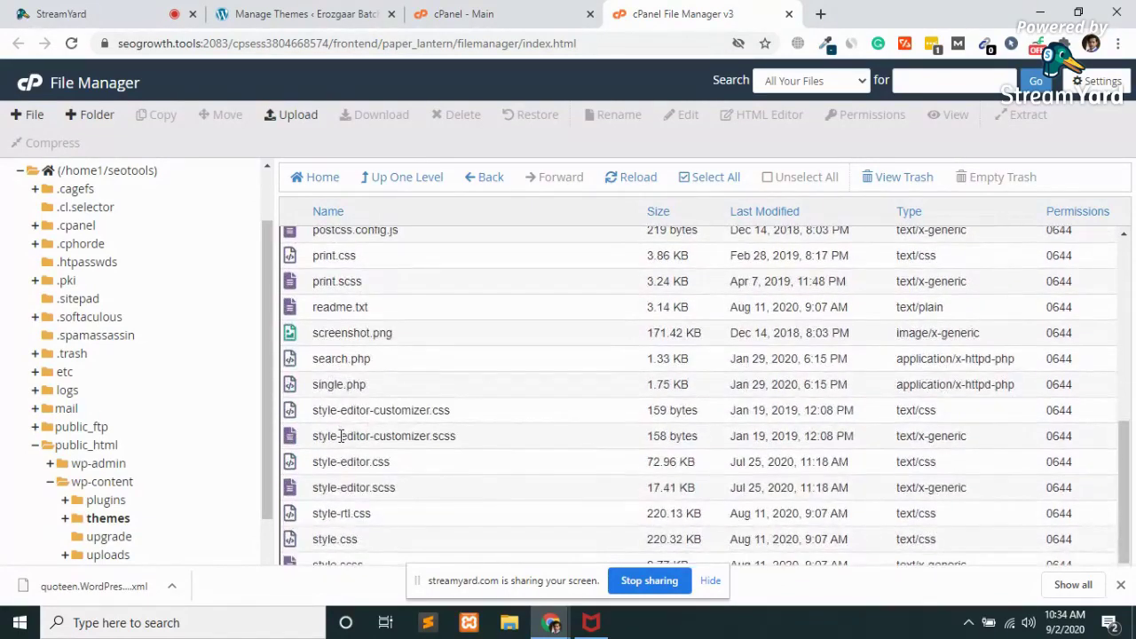
left_click(350, 14)
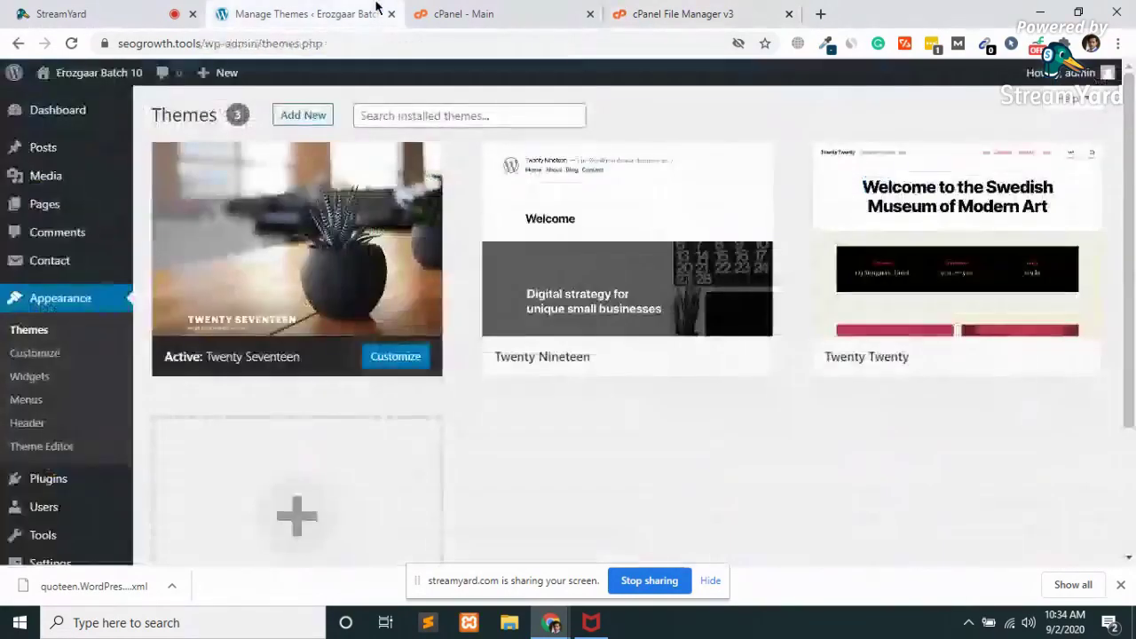
Go up to wp-content and into uploads/2020/08, scrolling through images like i-love-pakistan.png
left_click(675, 14)
left_click(413, 175)
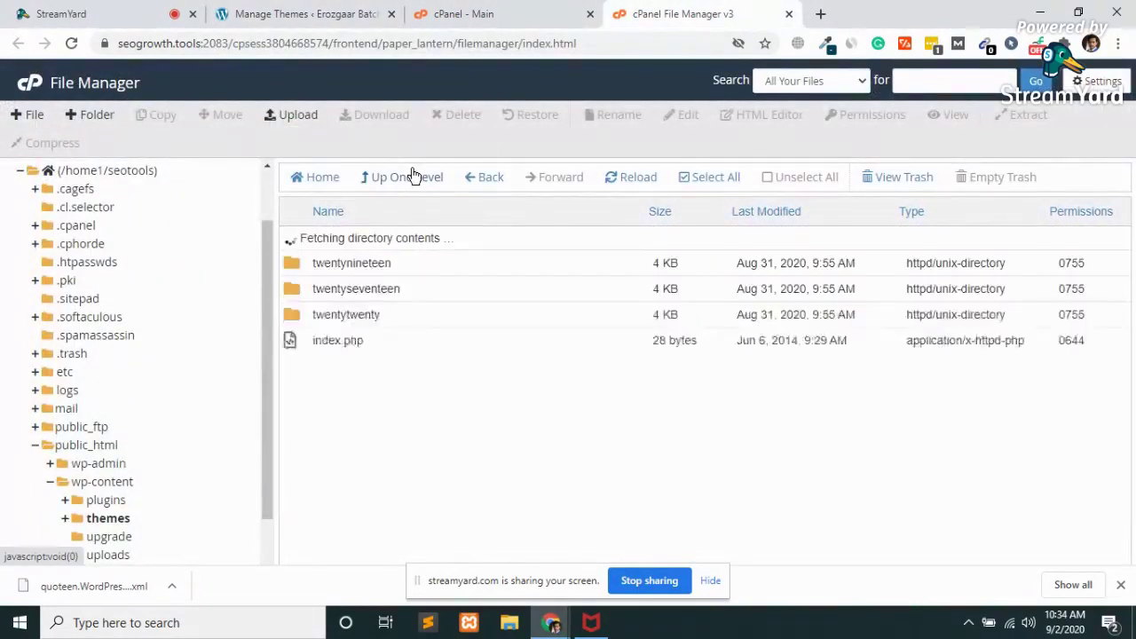
left_click(413, 175)
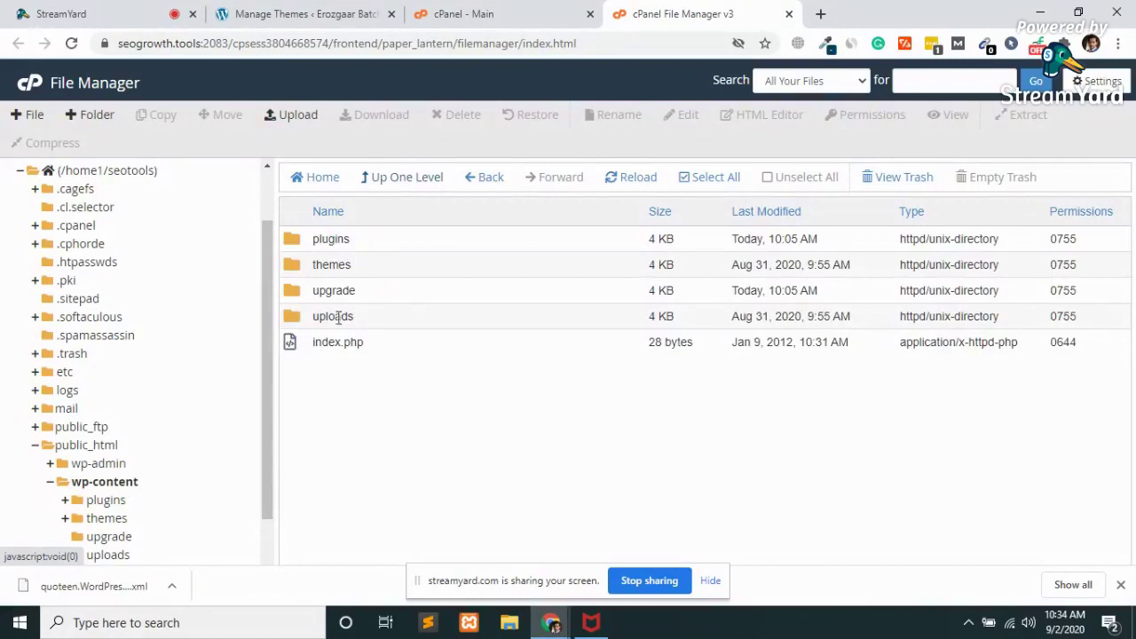
double_click(292, 321)
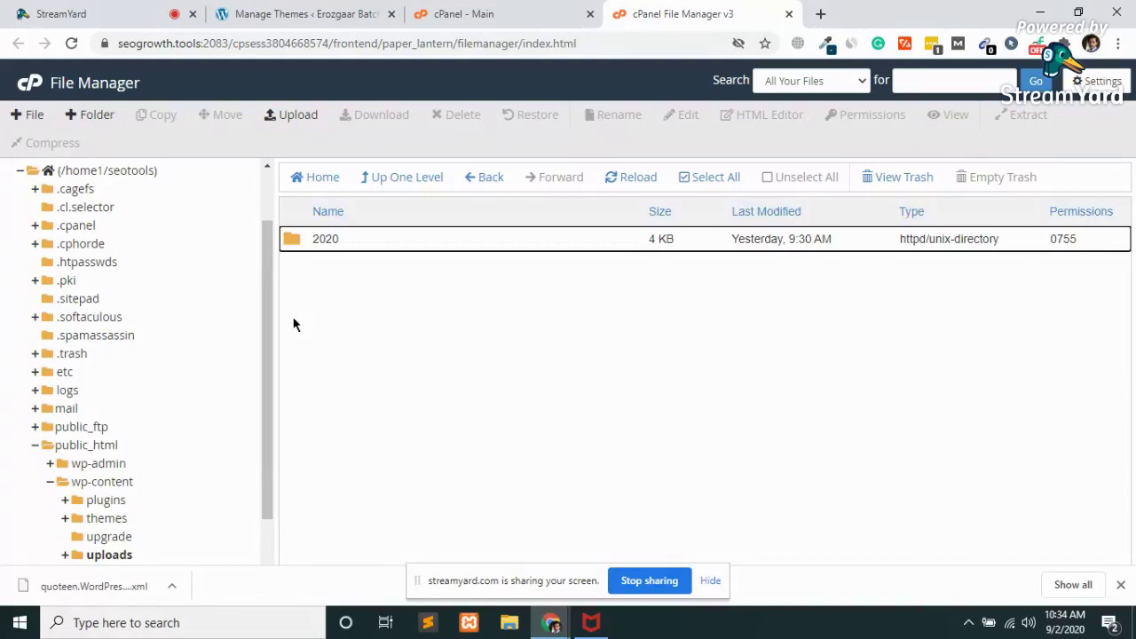
left_click(360, 321)
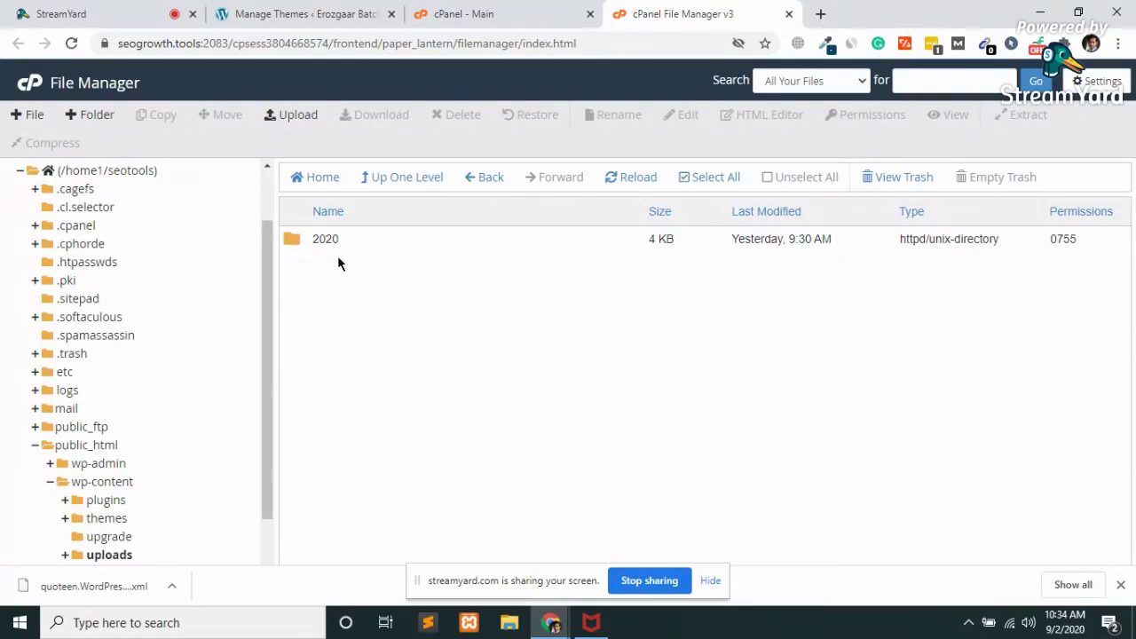
left_click(294, 240)
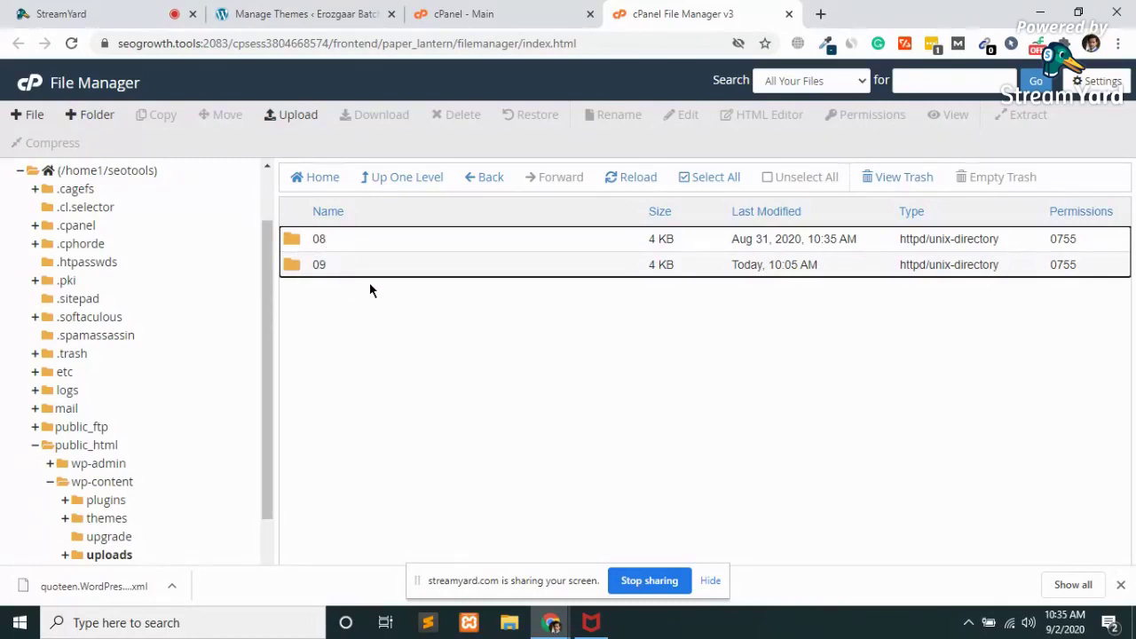
double_click(290, 237)
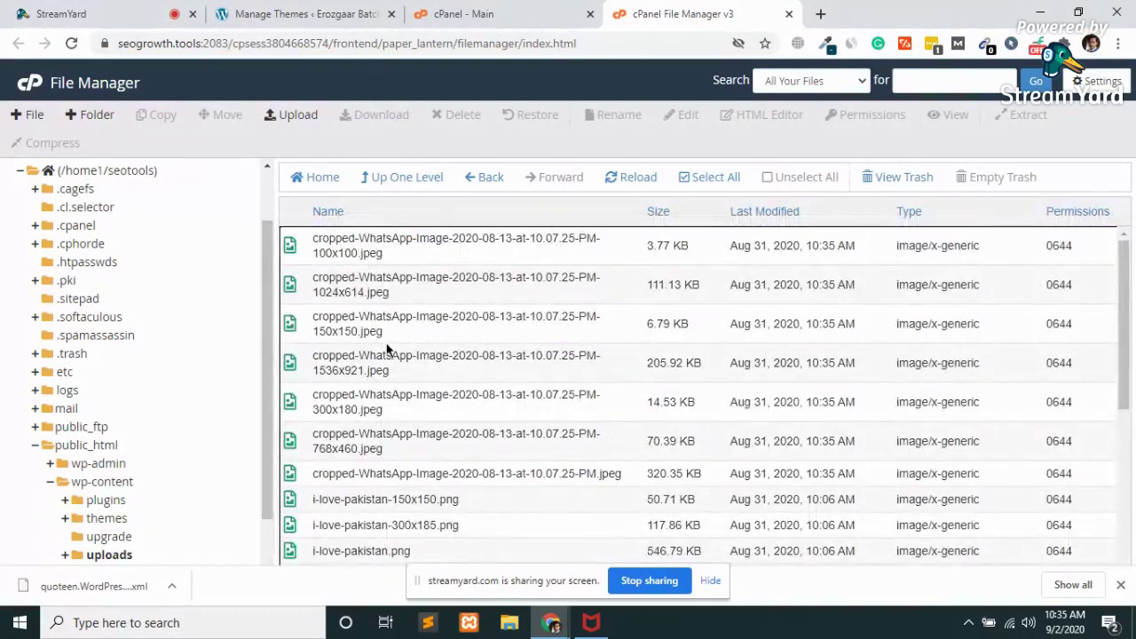
scroll(386, 349, "down", 4)
scroll(386, 349, "up", 2)
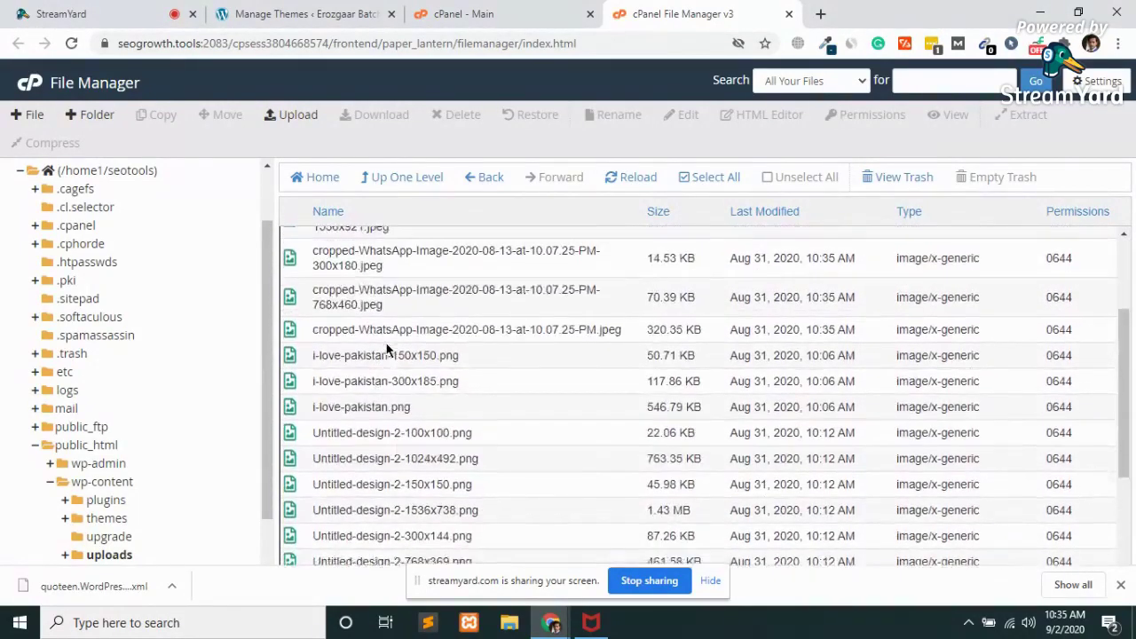
scroll(386, 349, "down", 3)
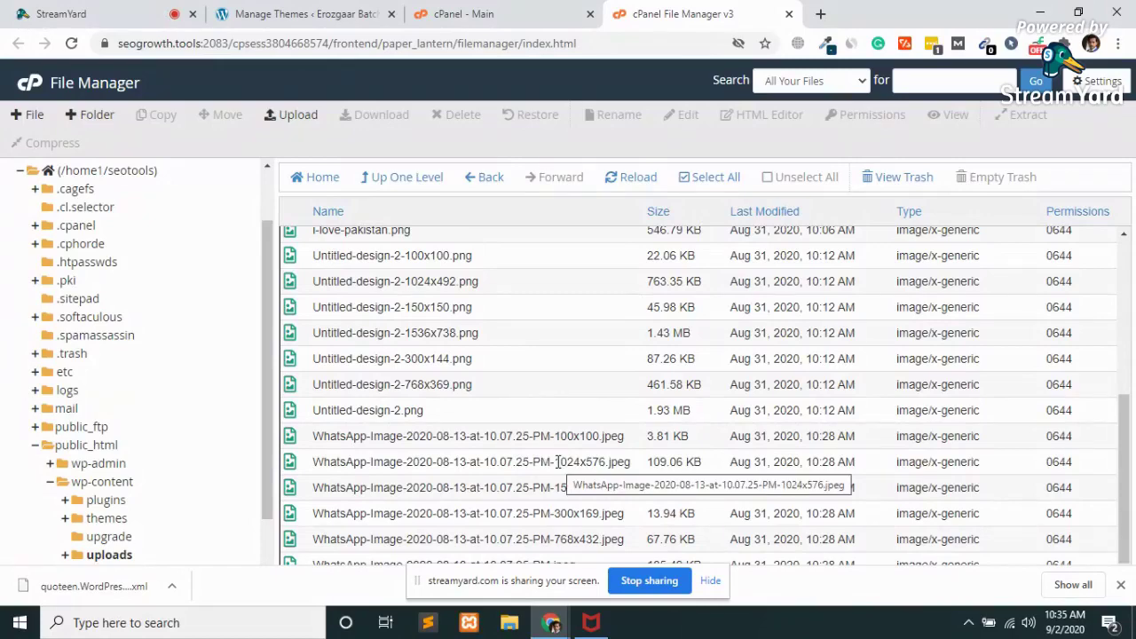
scroll(558, 461, "up", 3)
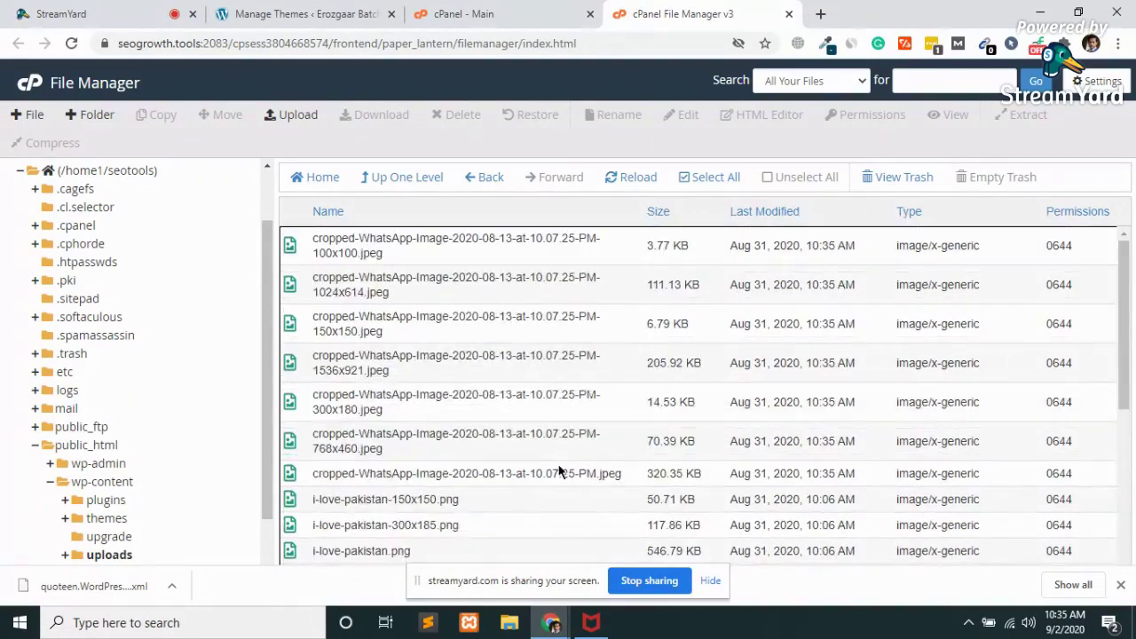
scroll(559, 471, "down", 2)
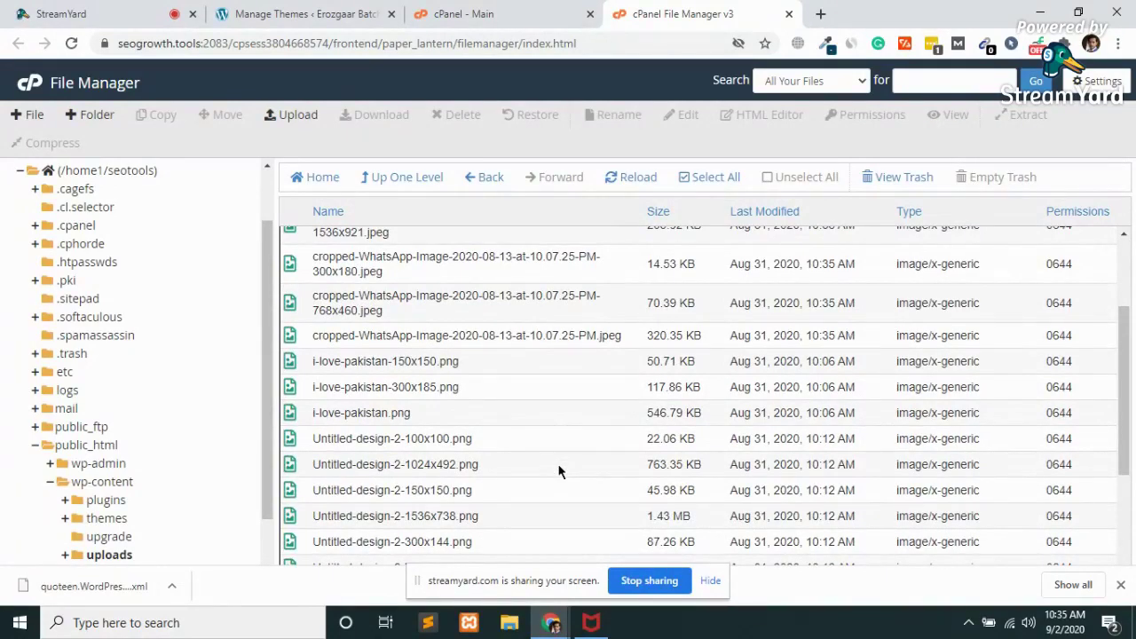
Open the WordPress Media Library, then view the 2020/09 uploads folder in File Manager
left_click(367, 7)
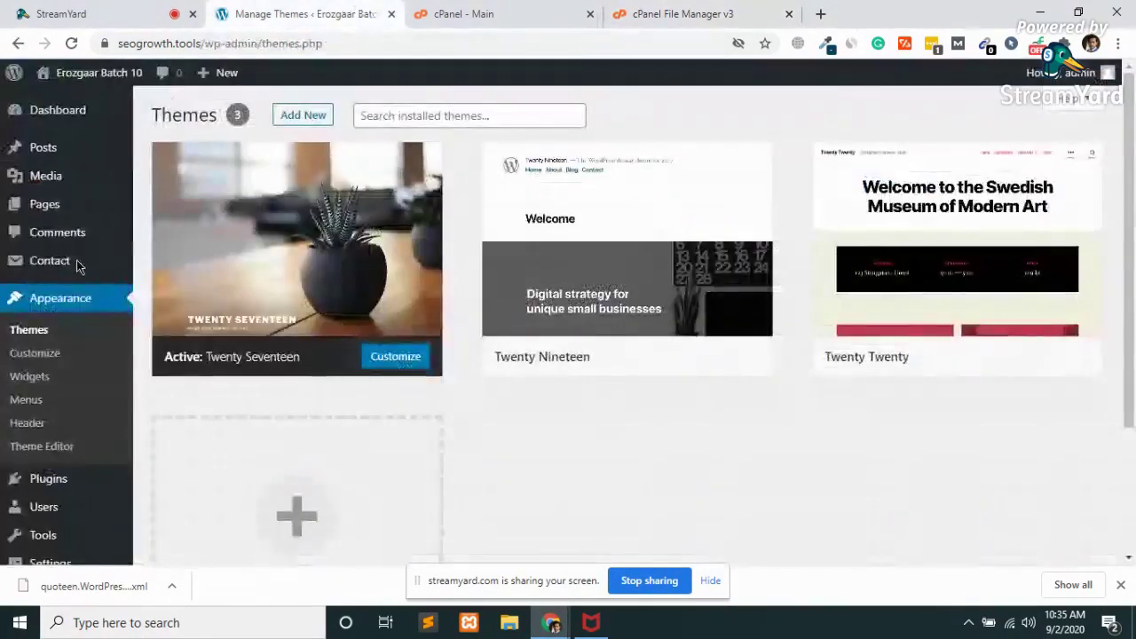
left_click(49, 185)
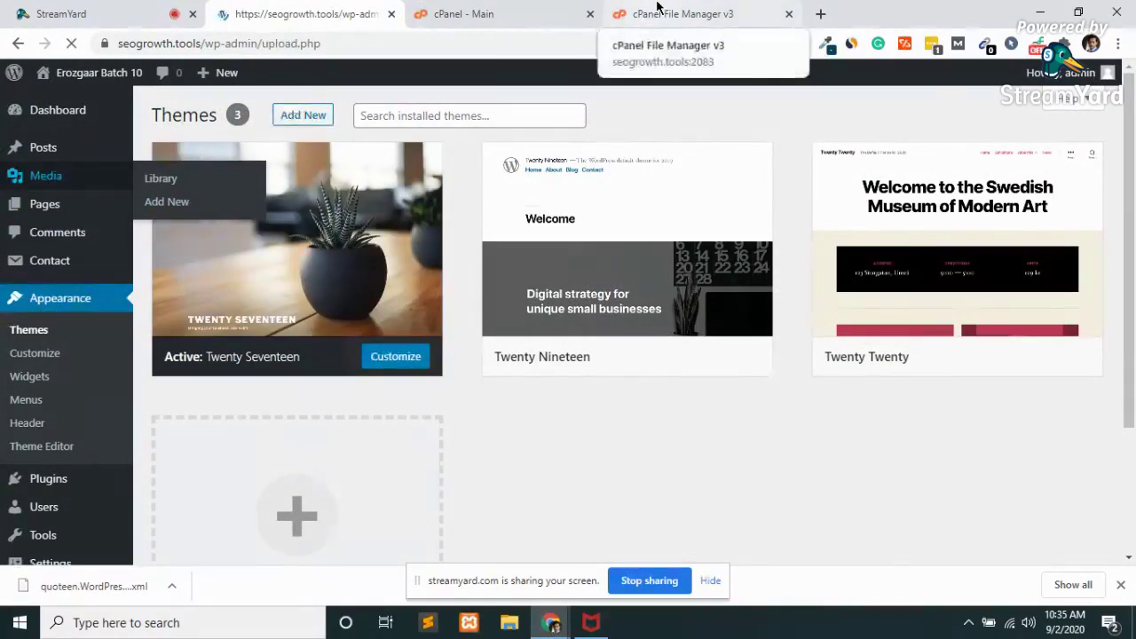
left_click(656, 8)
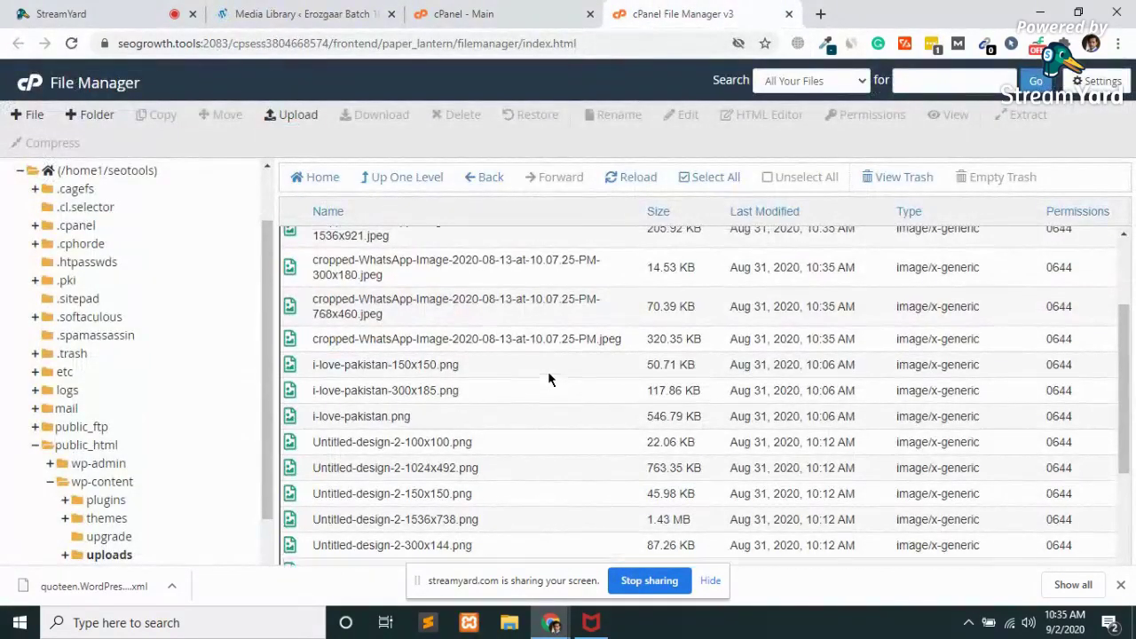
scroll(548, 373, "up", 1)
scroll(548, 371, "up", 3)
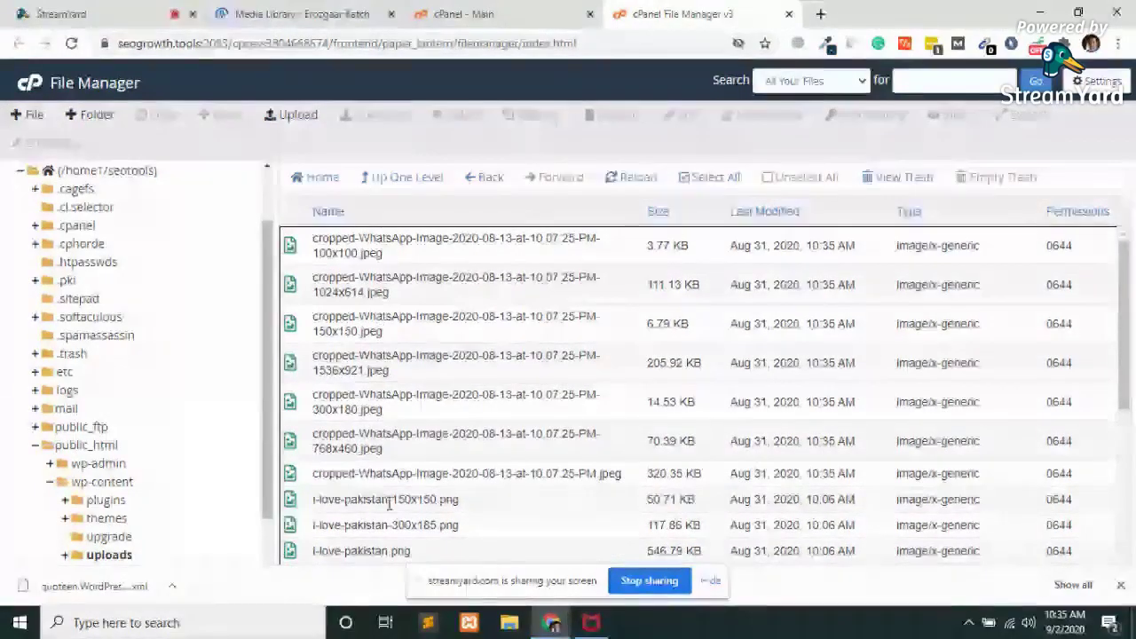
scroll(389, 504, "down", 4)
left_click(400, 184)
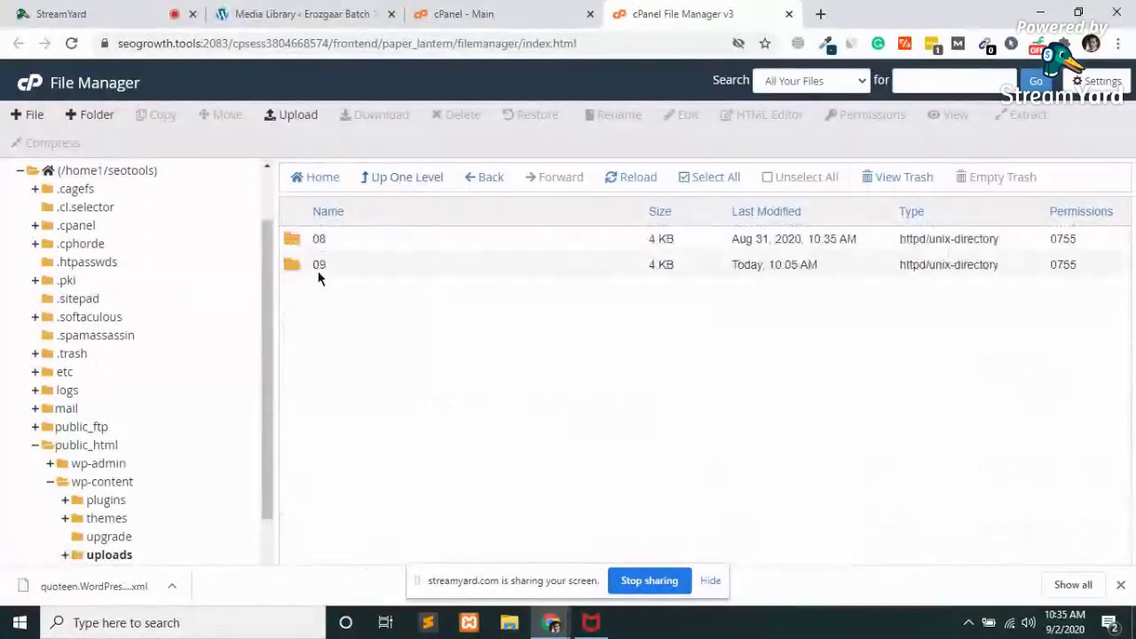
left_click(318, 266)
double_click(299, 269)
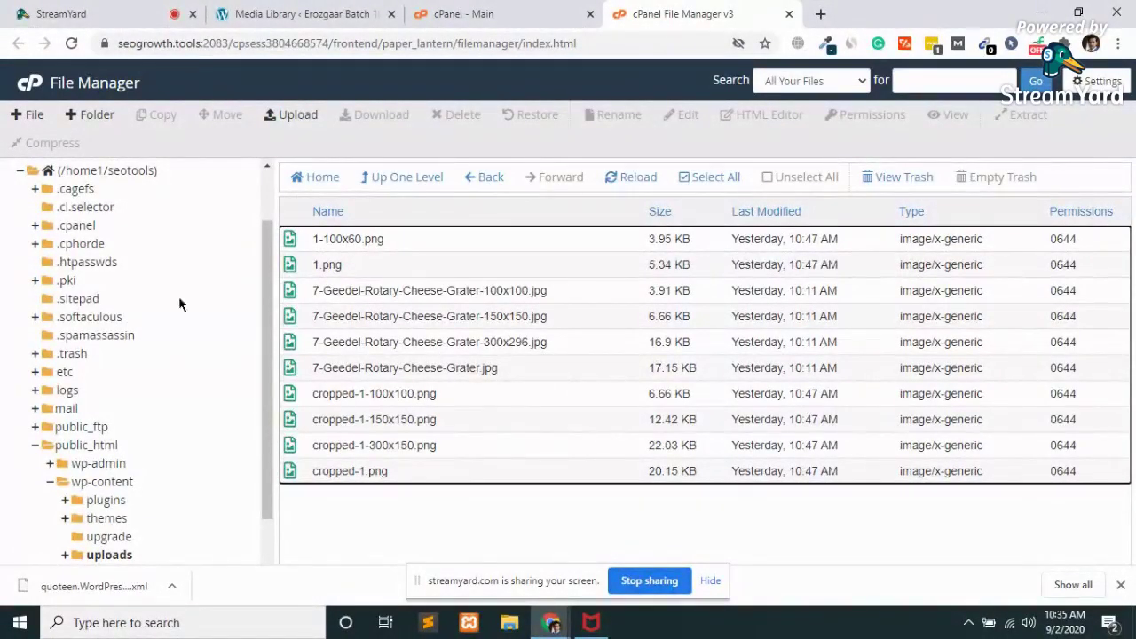
Climb File Manager back up four levels to public_html, then return to the Media Library
left_click(393, 177)
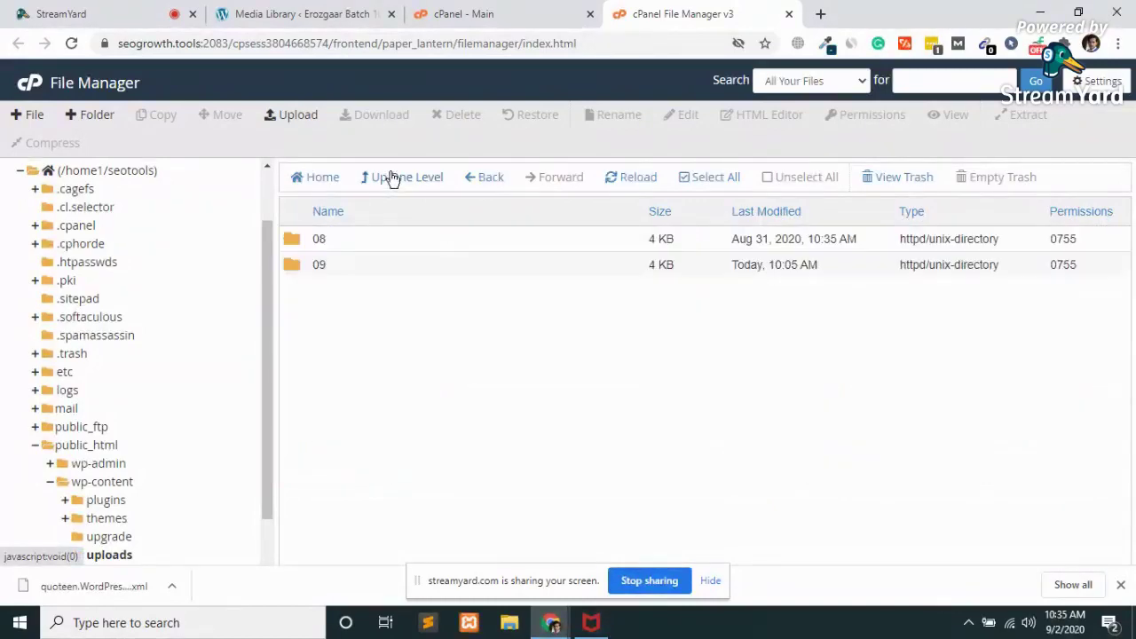
left_click(393, 178)
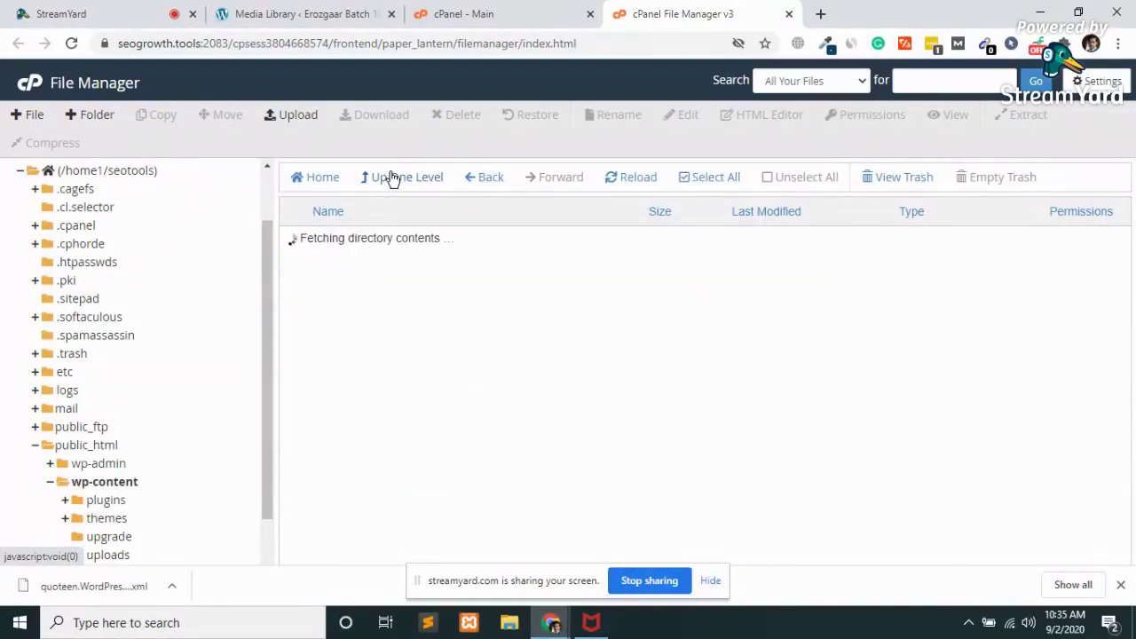
left_click(393, 178)
left_click(393, 177)
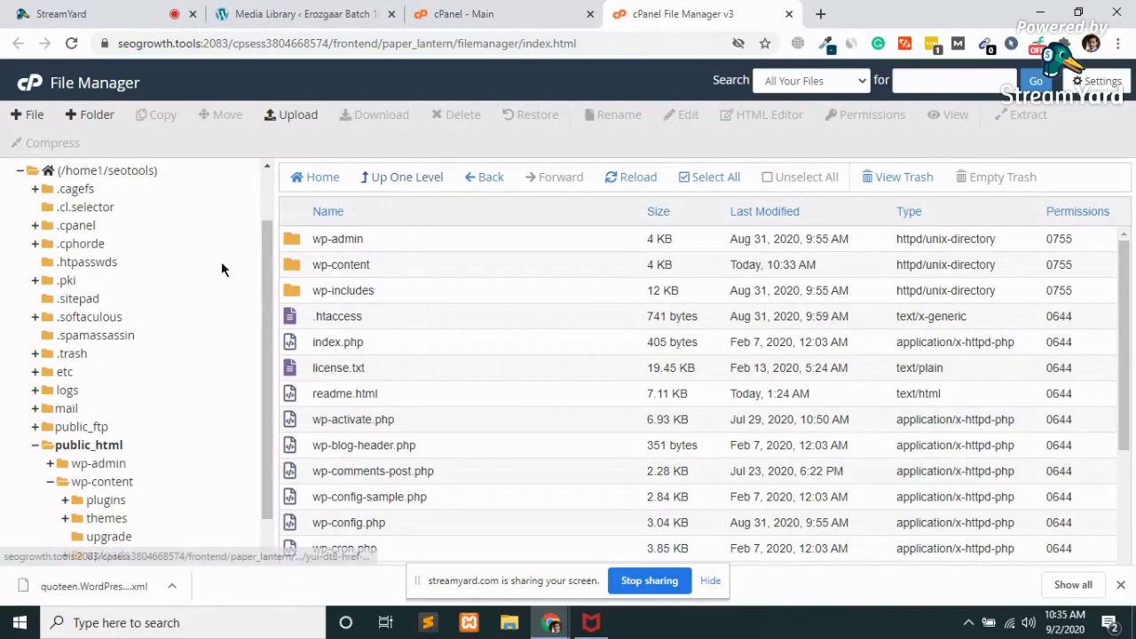
left_click(328, 15)
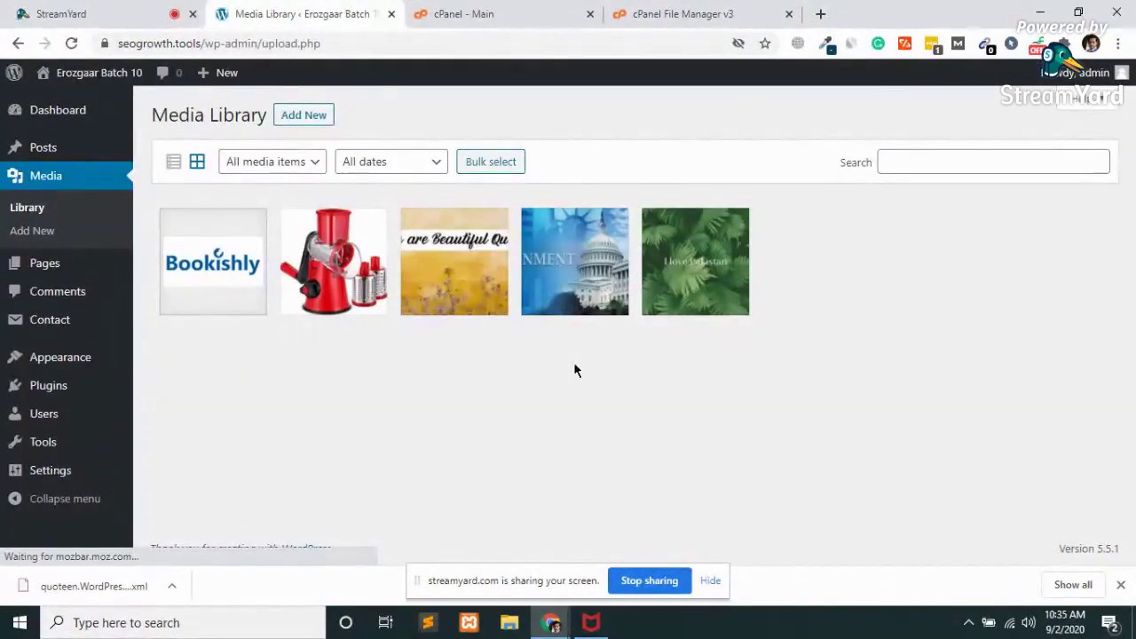
Open Settings > Permalinks, showing the Post name structure selected
mouse_move(13, 359)
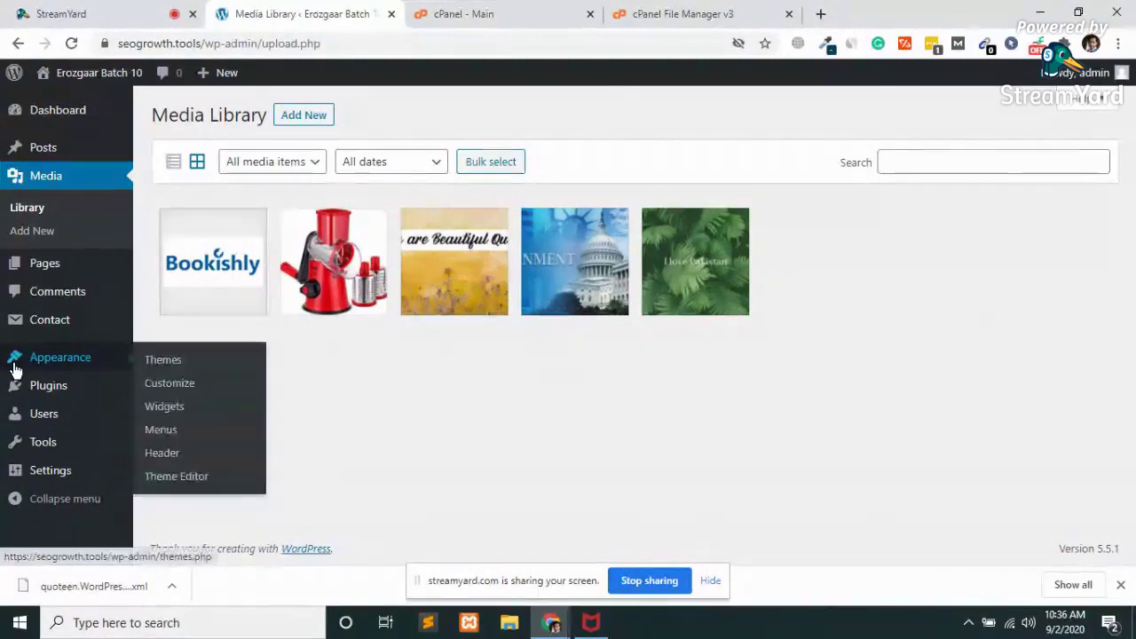
mouse_move(72, 484)
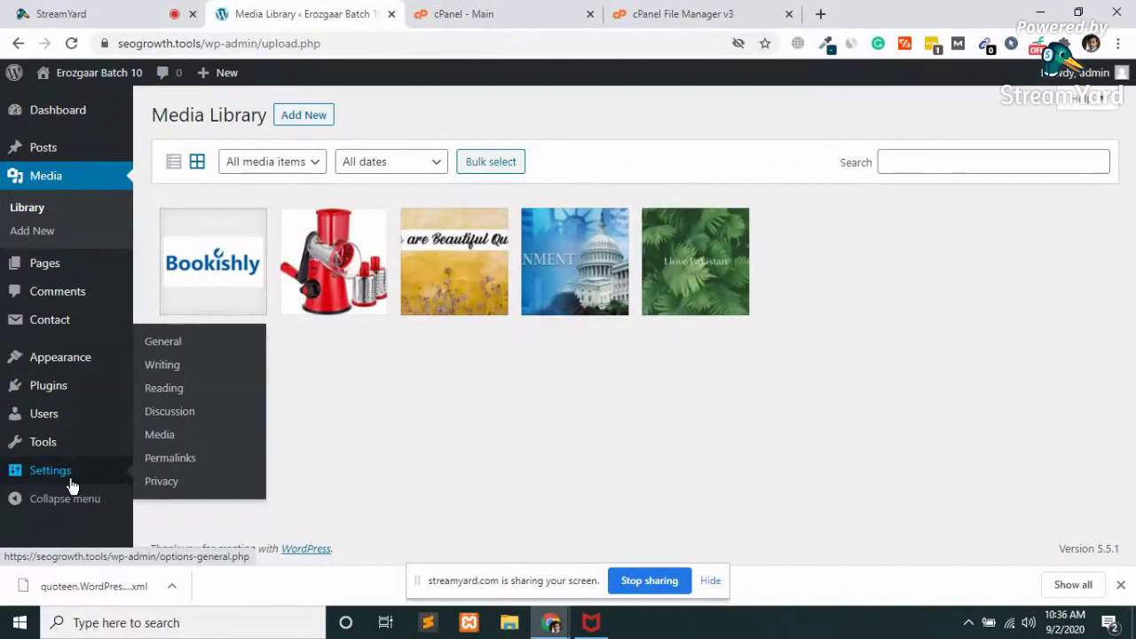
left_click(179, 460)
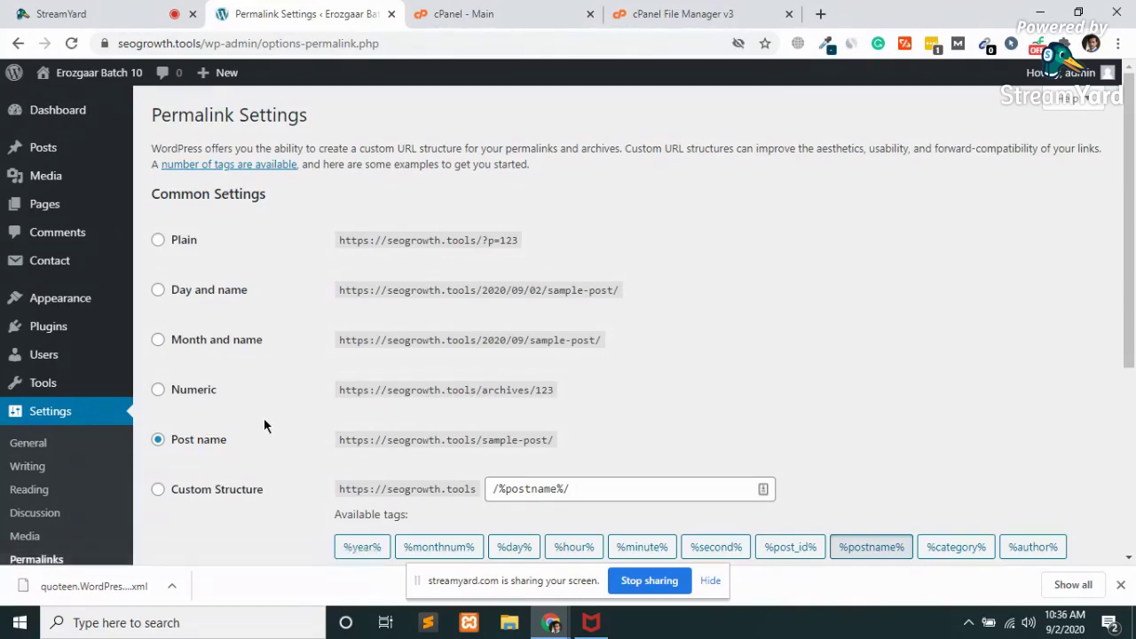
scroll(264, 425, "down", 2)
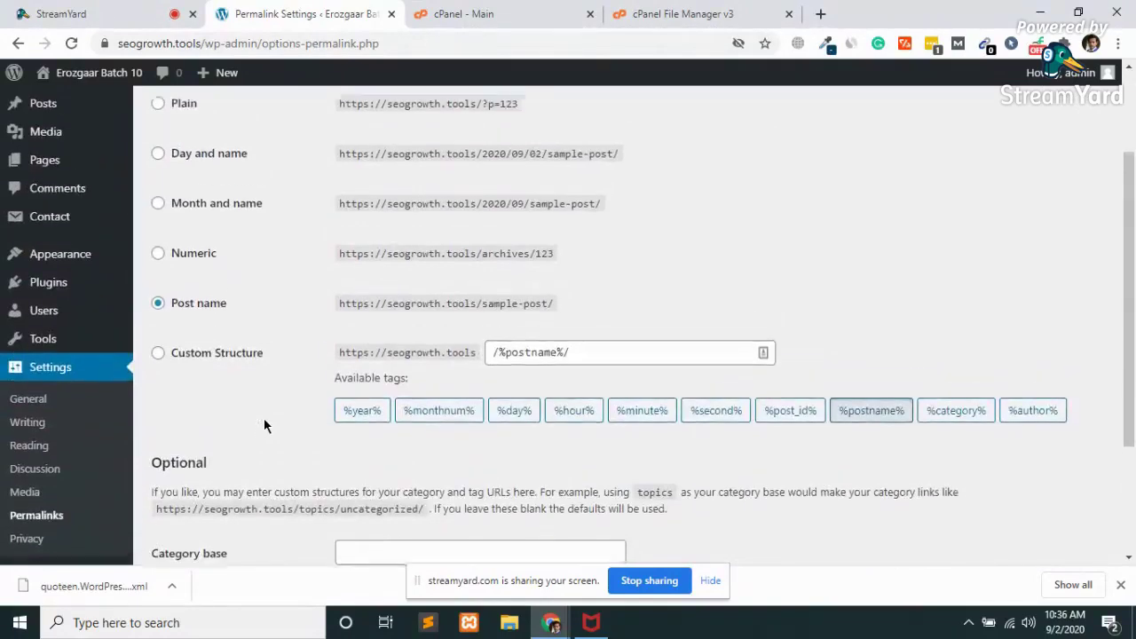
Close the cPanel Main and cPanel File Manager browser tabs
left_click(583, 9)
left_click(588, 14)
left_click(588, 13)
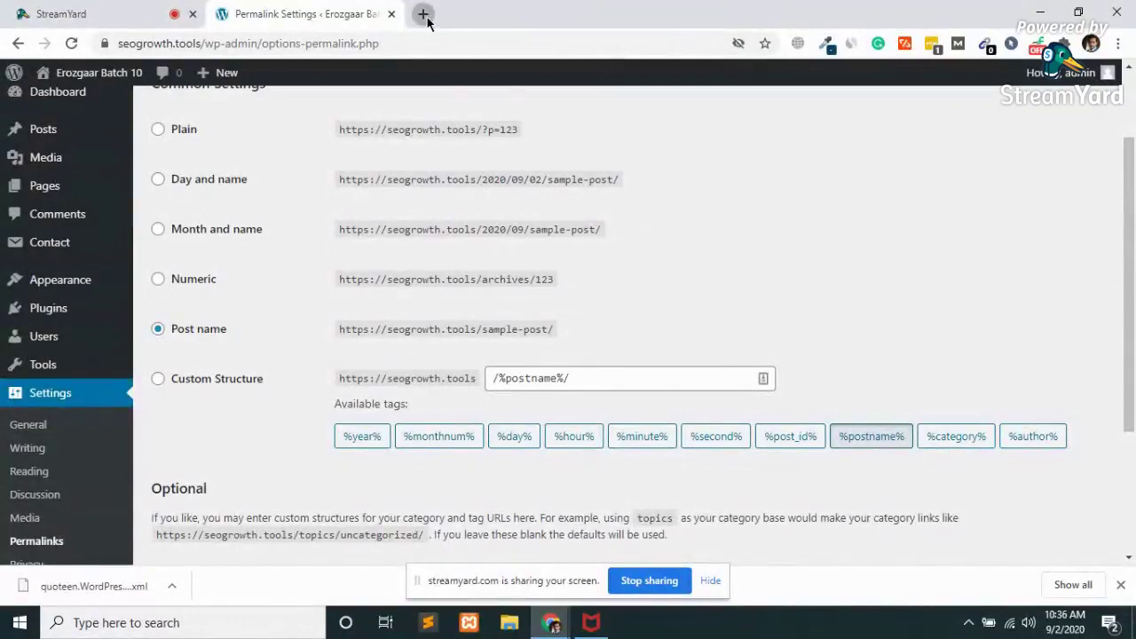
Load seogrowth.tools/blog in a new tab
left_click(424, 15)
type("seogrowth.tools/")
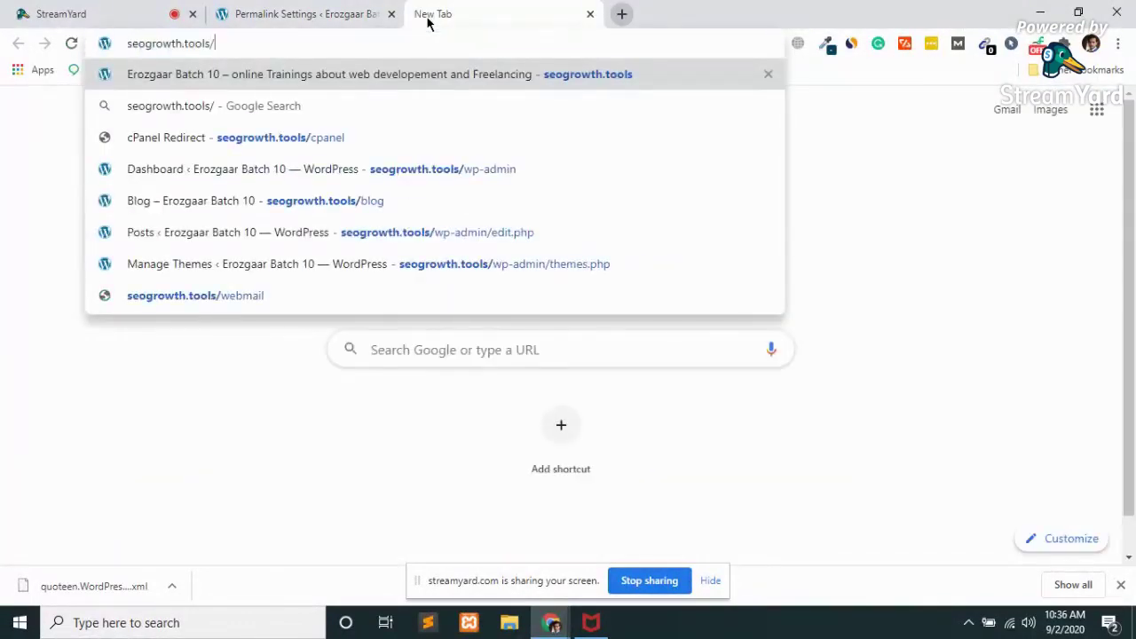
type("blog")
key("Return")
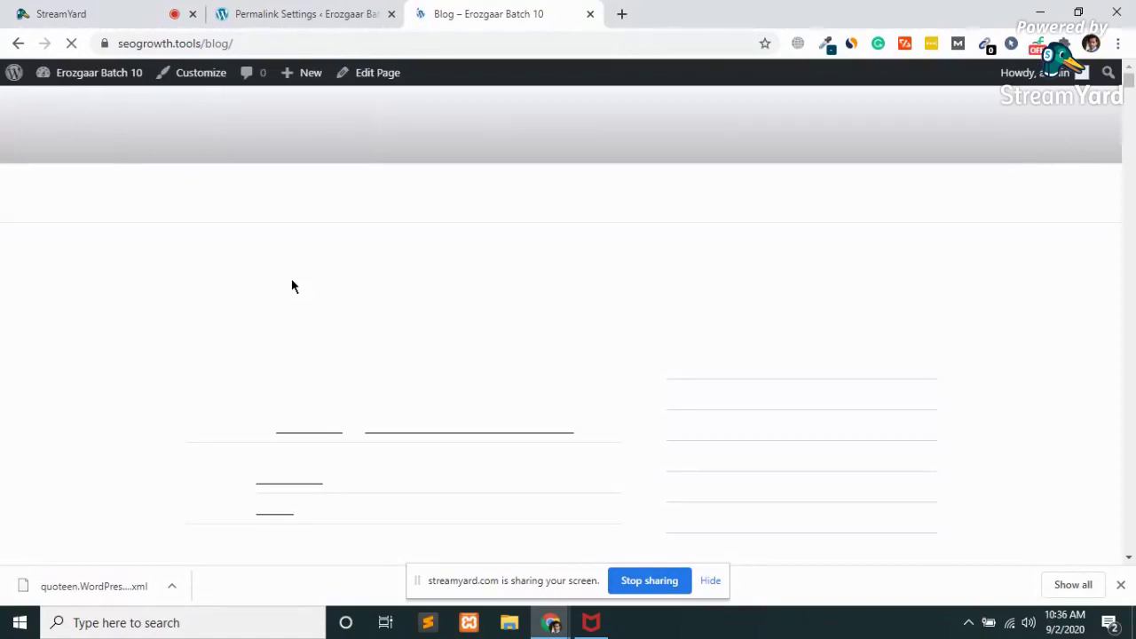
scroll(280, 366, "down", 4)
scroll(280, 366, "up", 4)
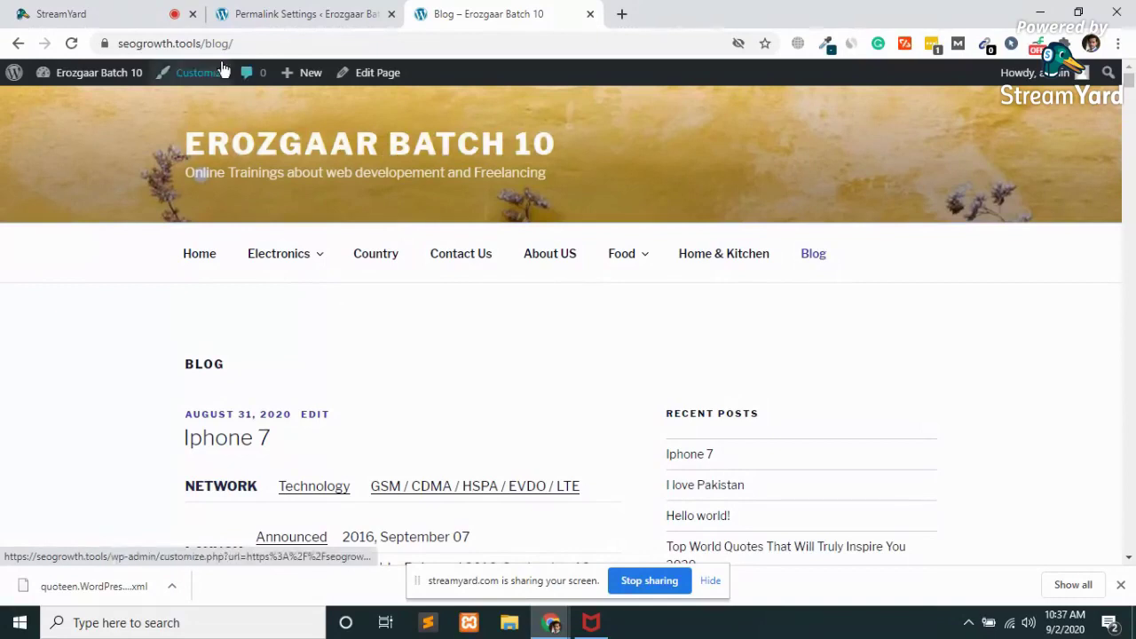
Change the address to seogrowth.tools/updates to show page not found, then return to Permalink Settings
double_click(215, 46)
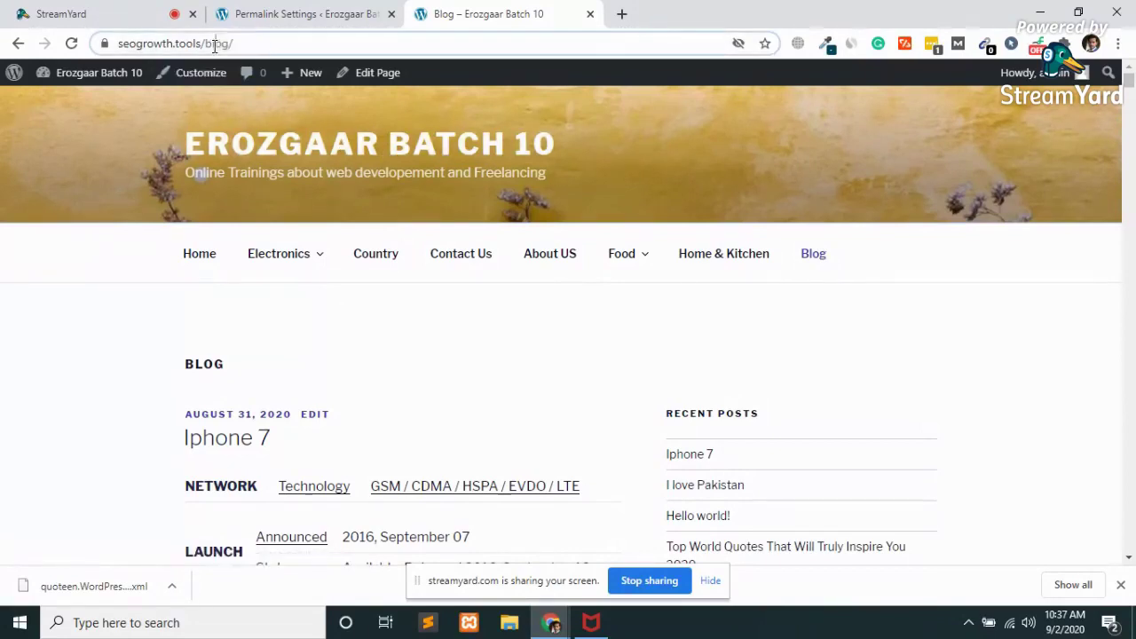
type("update")
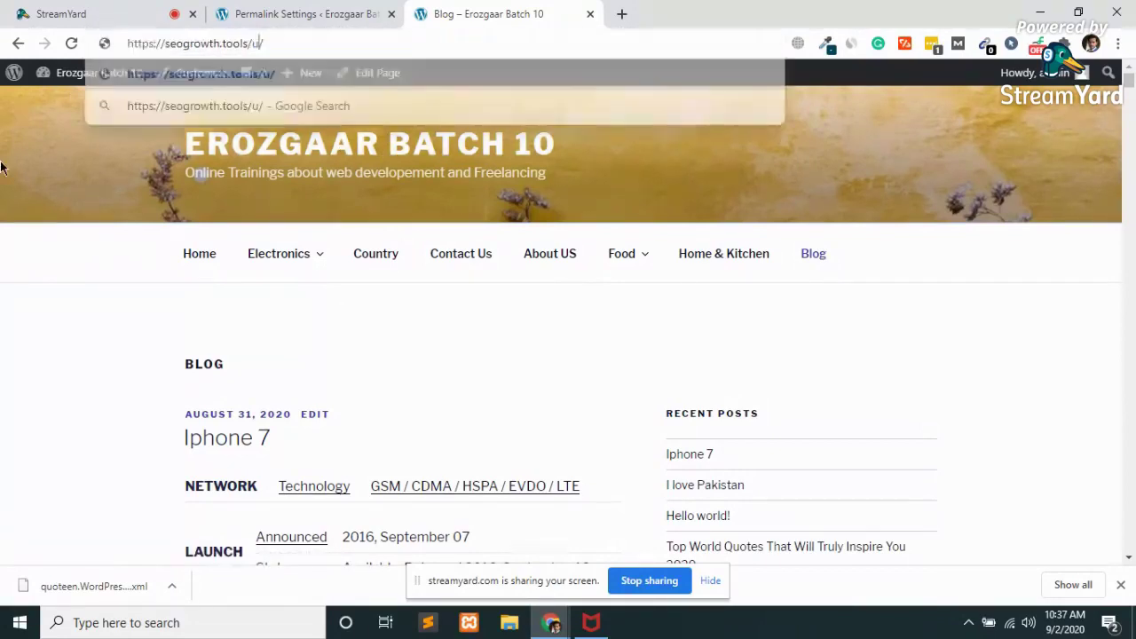
type("s")
key("Return")
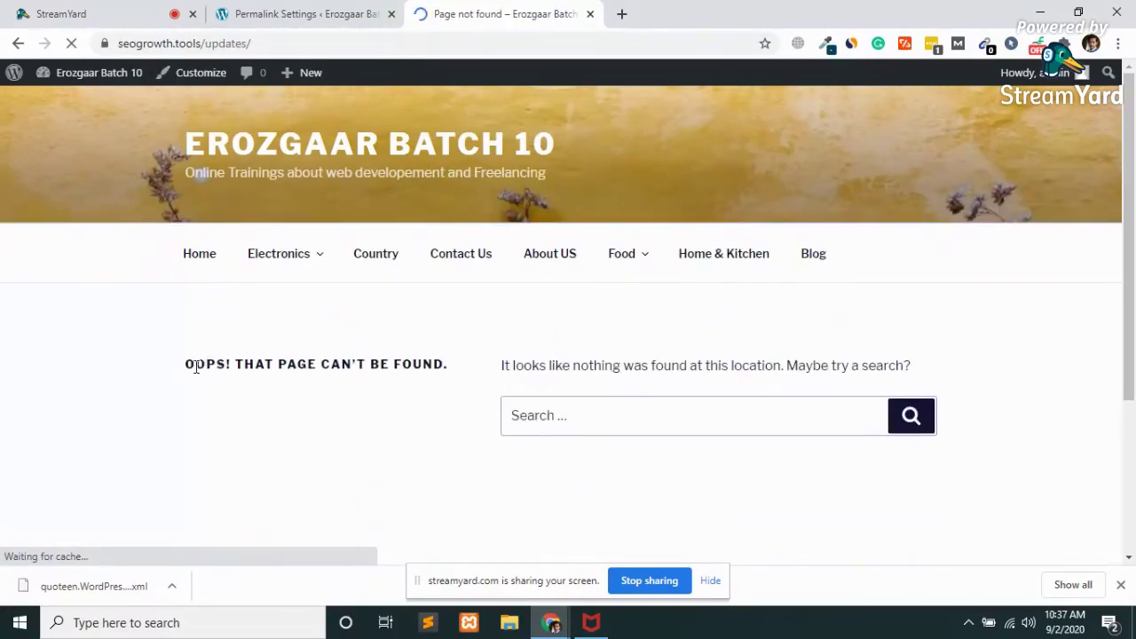
left_click(263, 7)
mouse_move(50, 165)
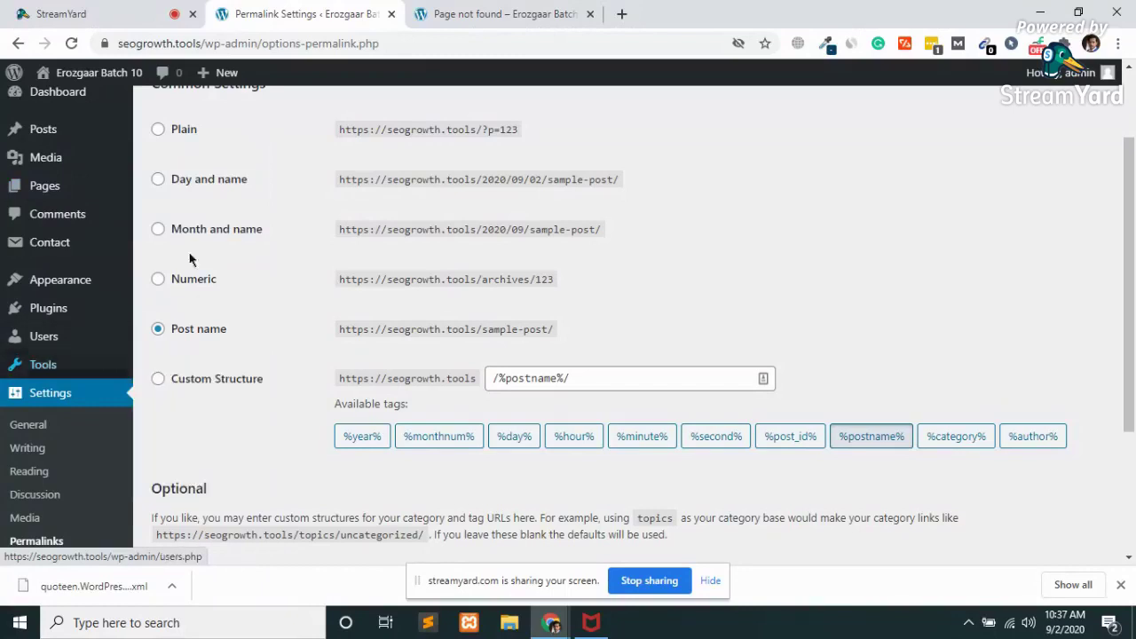
Open the Iphone 7 post in its own tab from All Posts
left_click(158, 130)
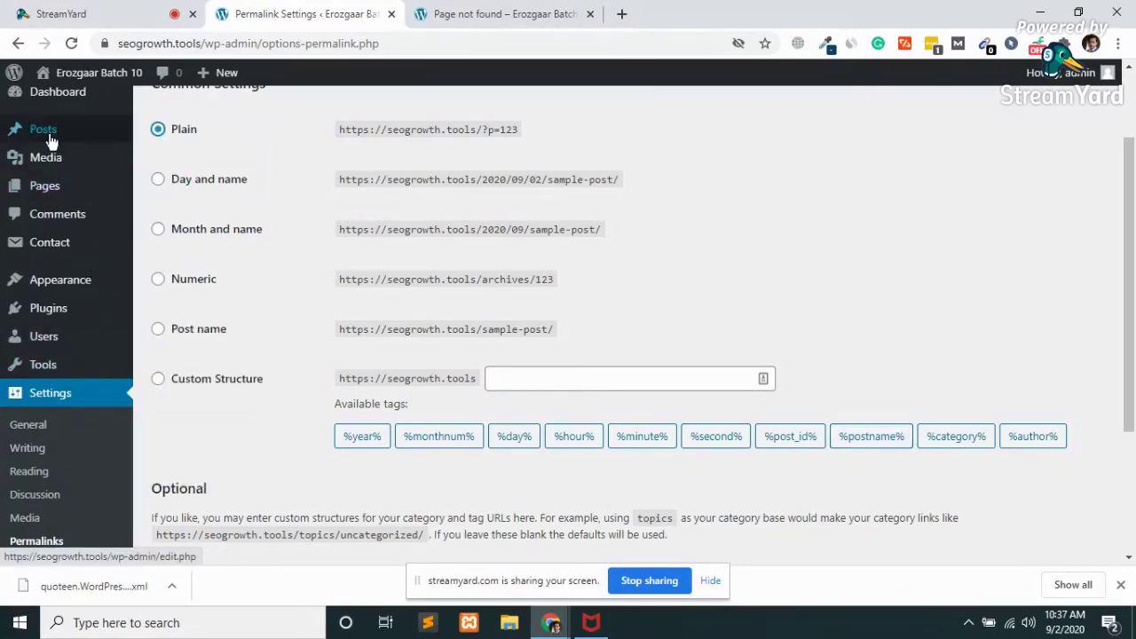
mouse_move(41, 142)
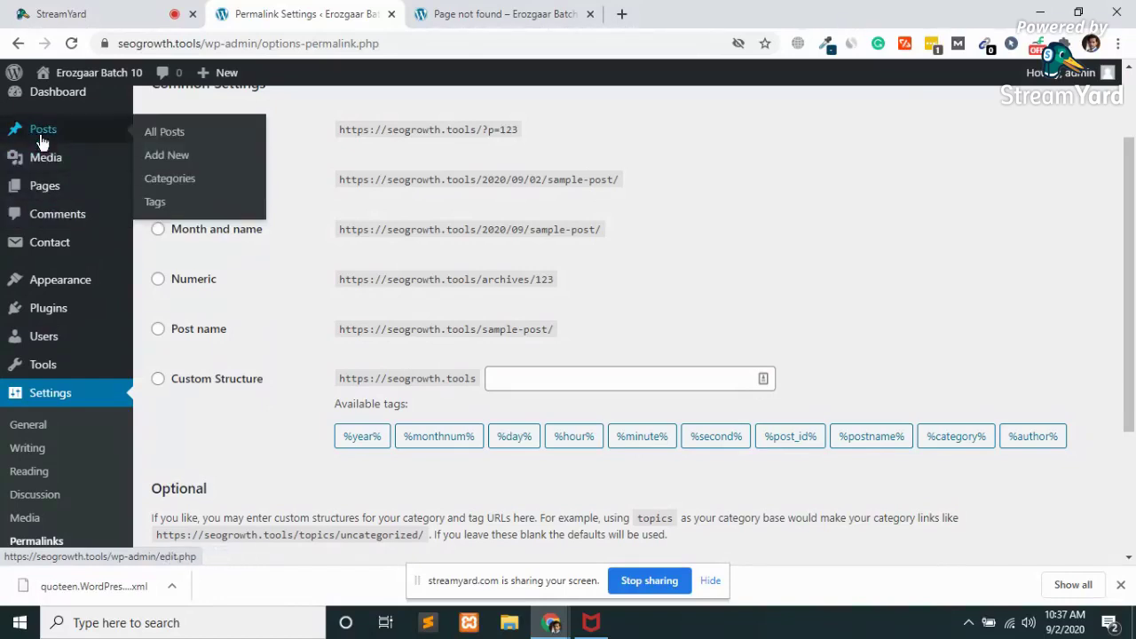
left_click(48, 133)
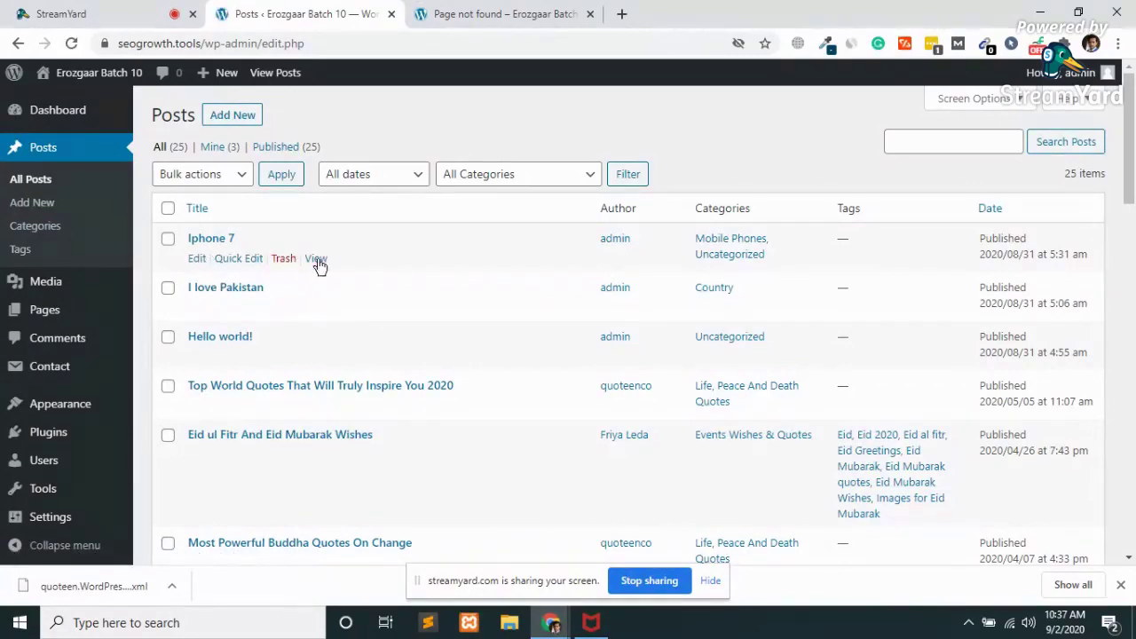
middle_click(316, 259)
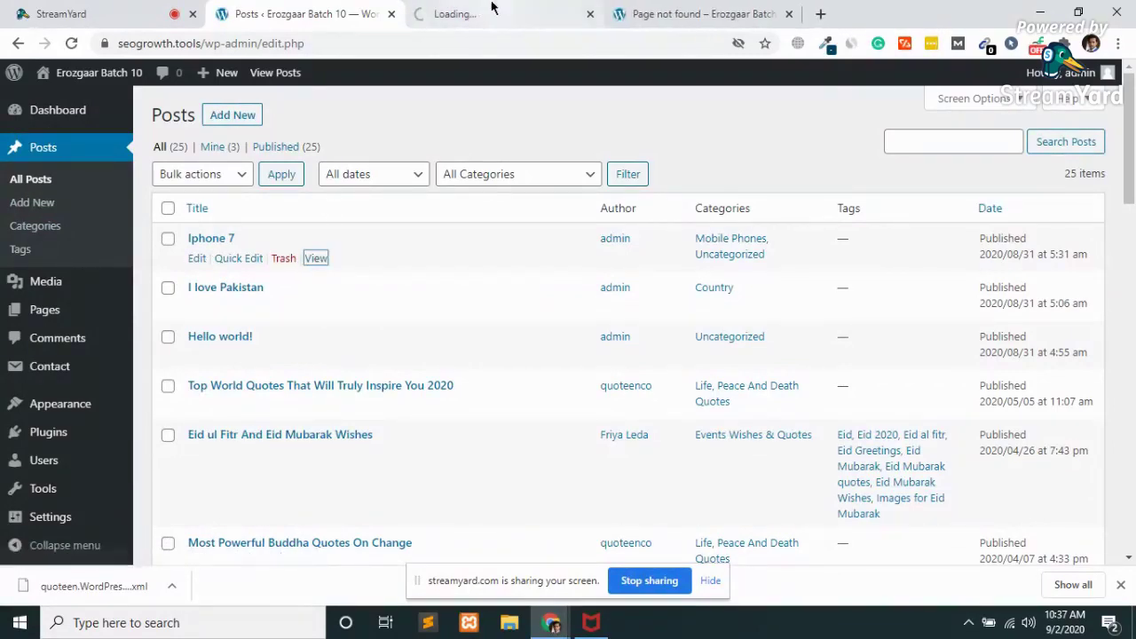
left_click(495, 13)
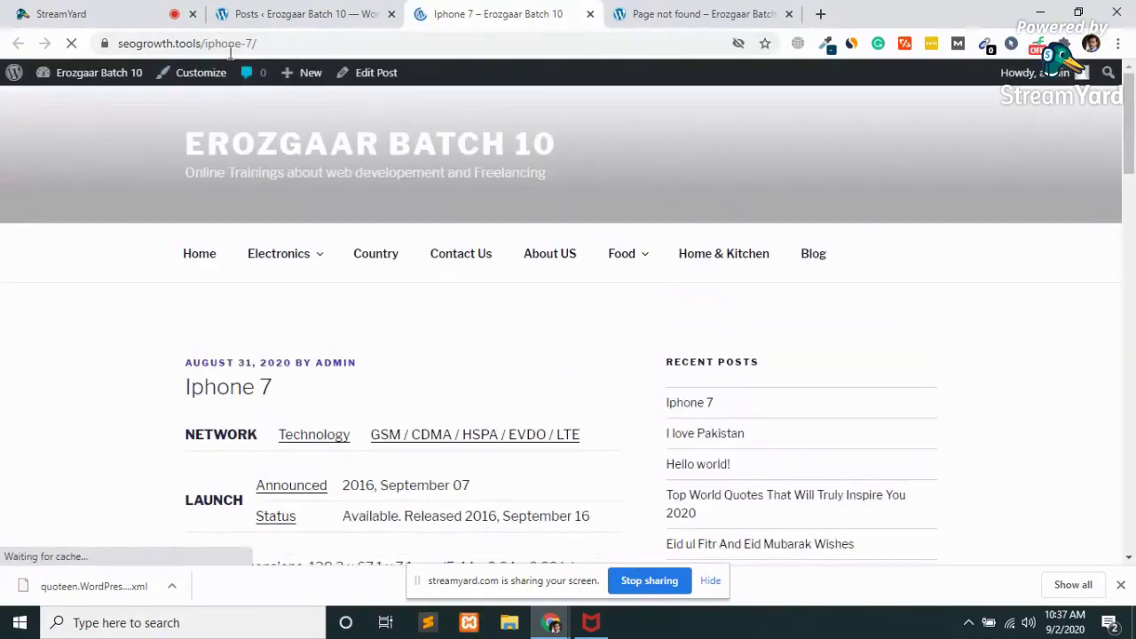
left_click(299, 7)
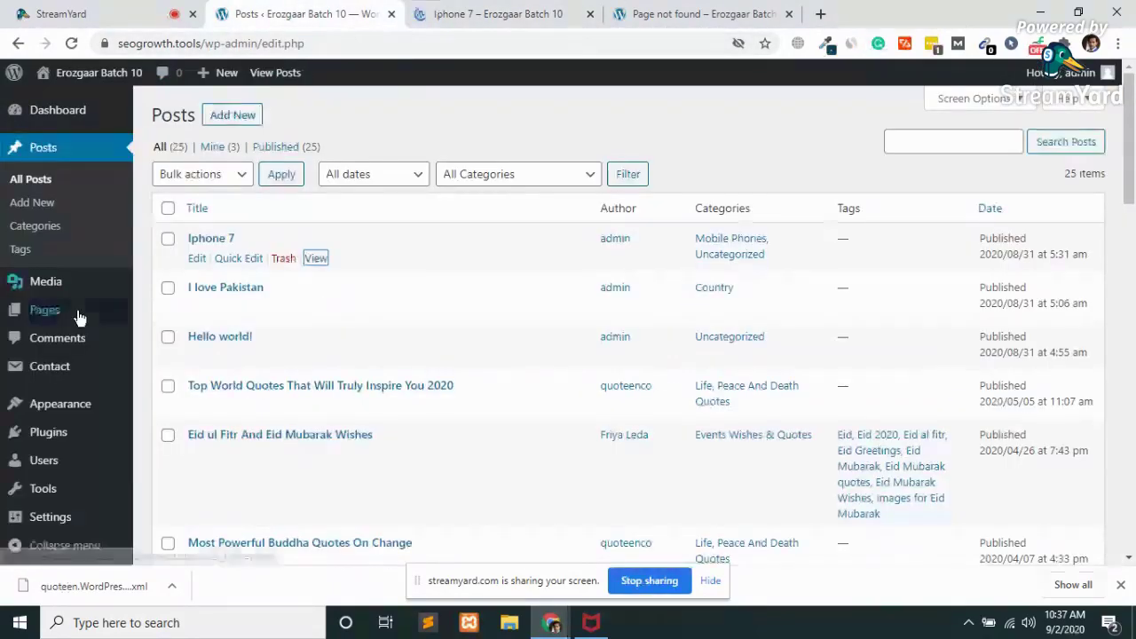
Switch the permalink structure from Post name to Plain and save the change
mouse_move(65, 520)
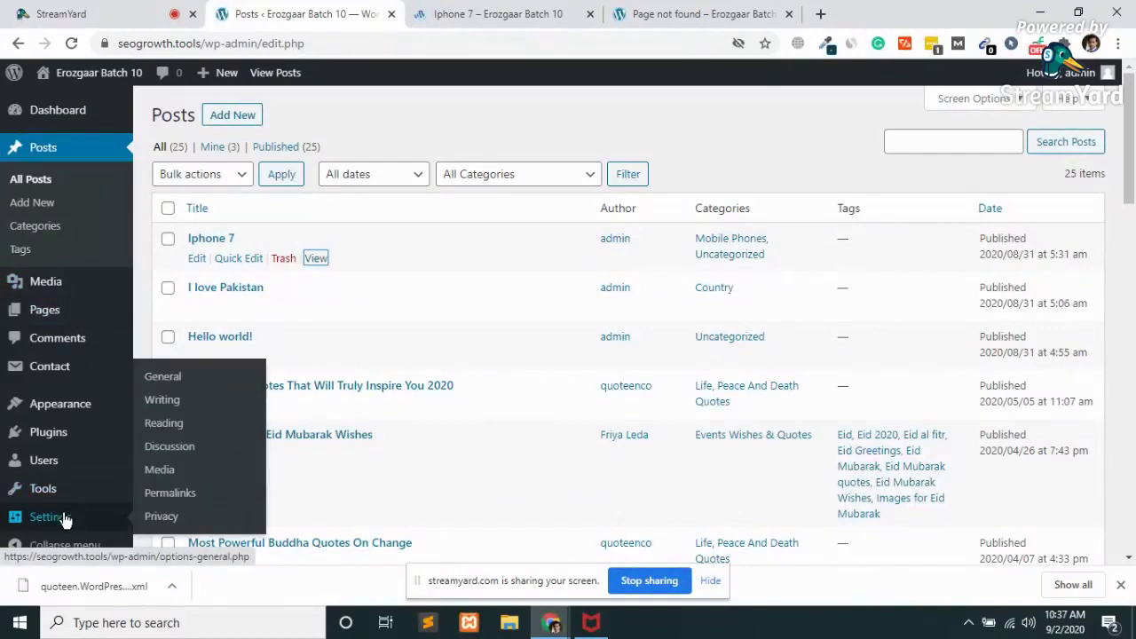
left_click(170, 496)
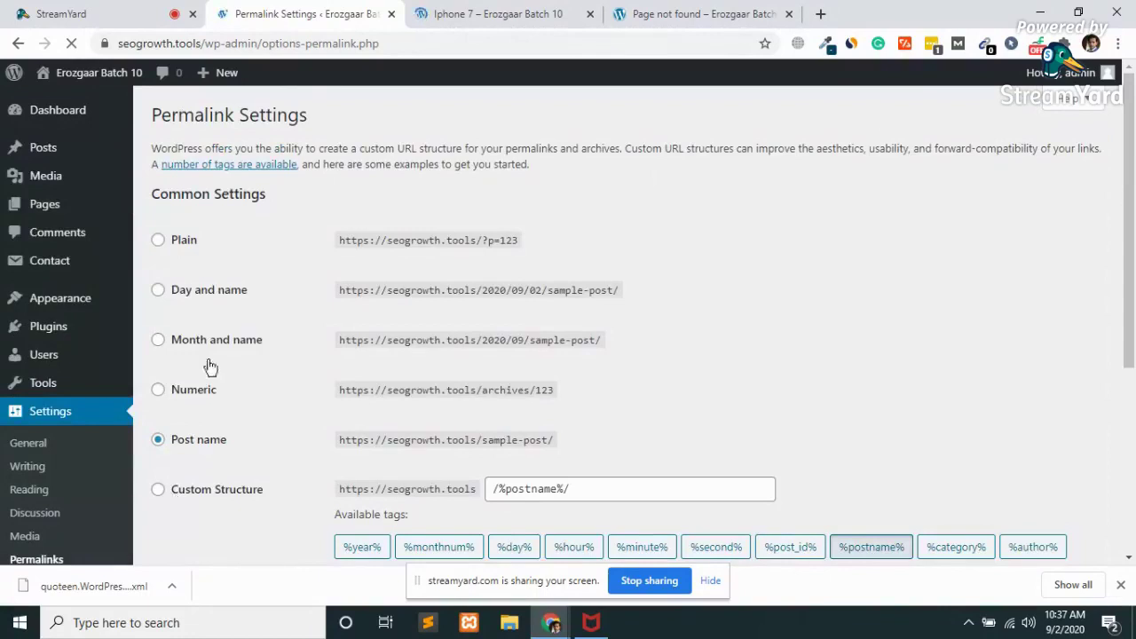
left_click(160, 241)
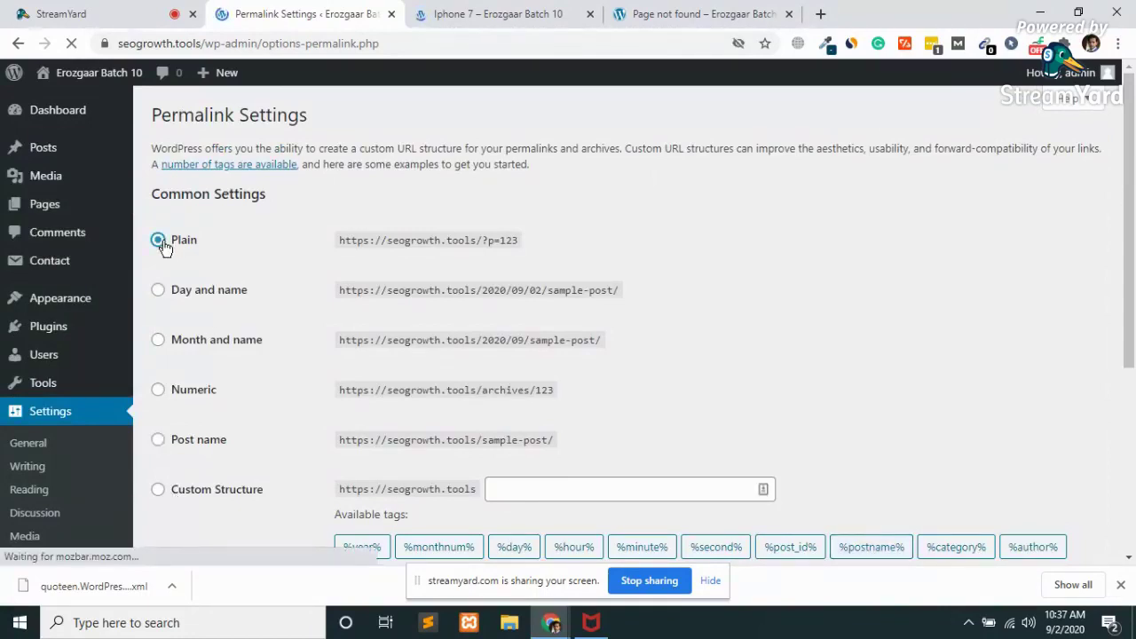
scroll(161, 246, "down", 4)
left_click(175, 481)
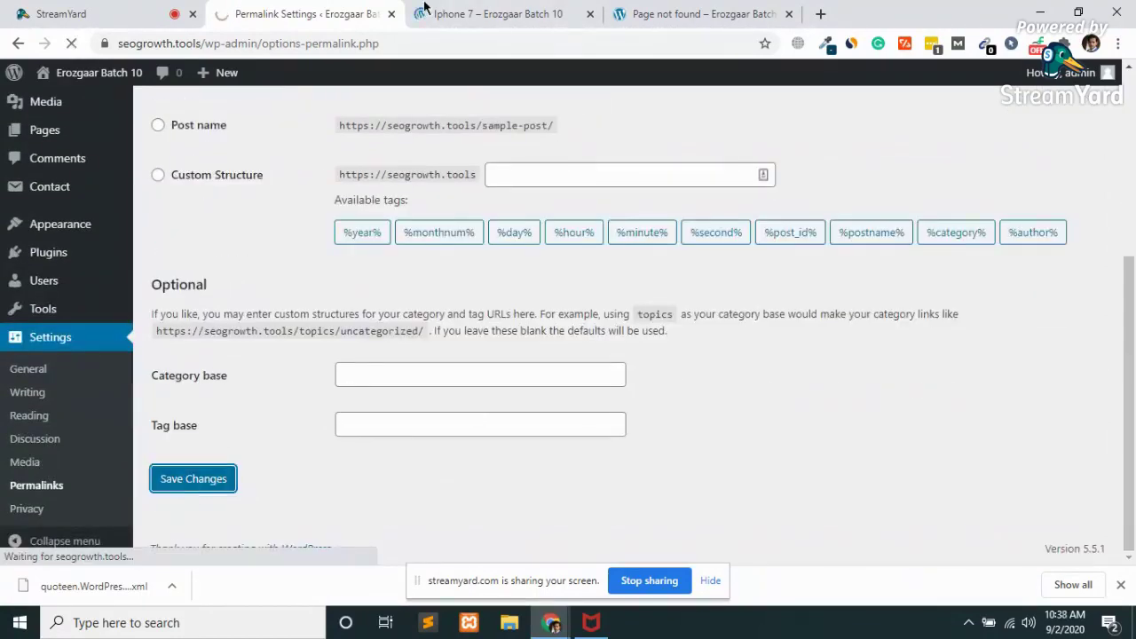
left_click(477, 11)
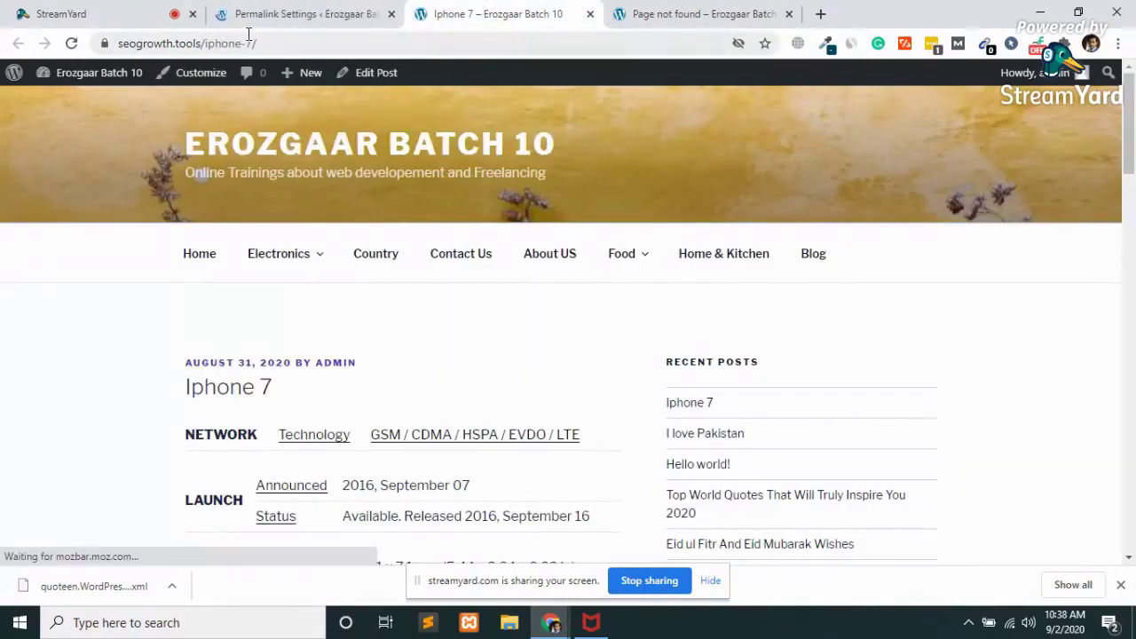
Reload the Iphone 7 post to show its old /iphone-7/ address now returns Not Found
key("F5")
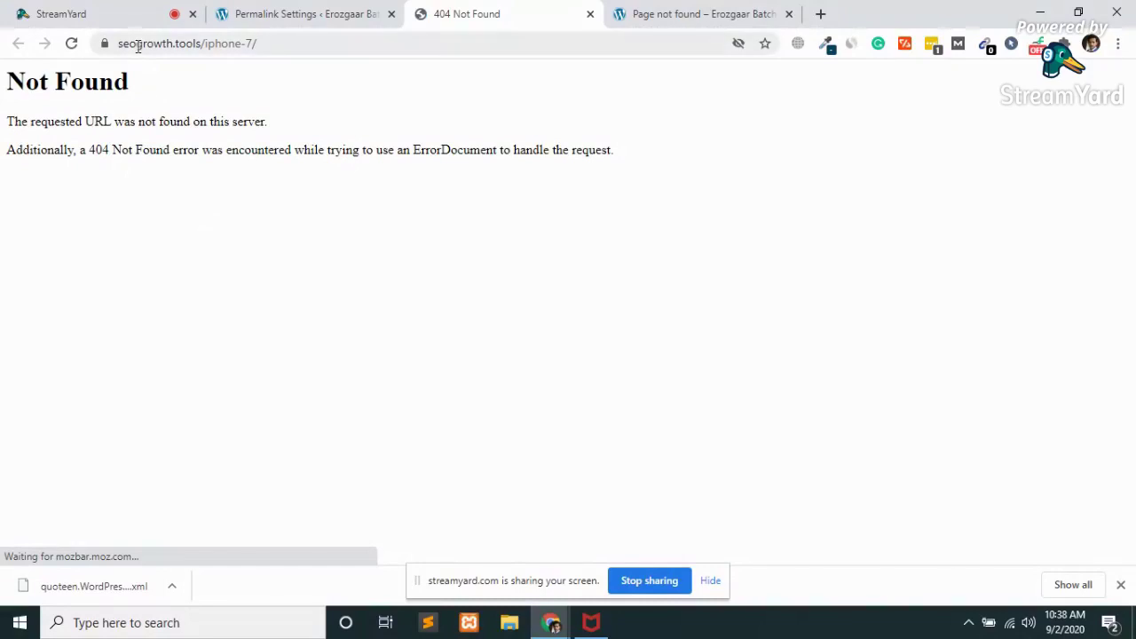
left_click(278, 47)
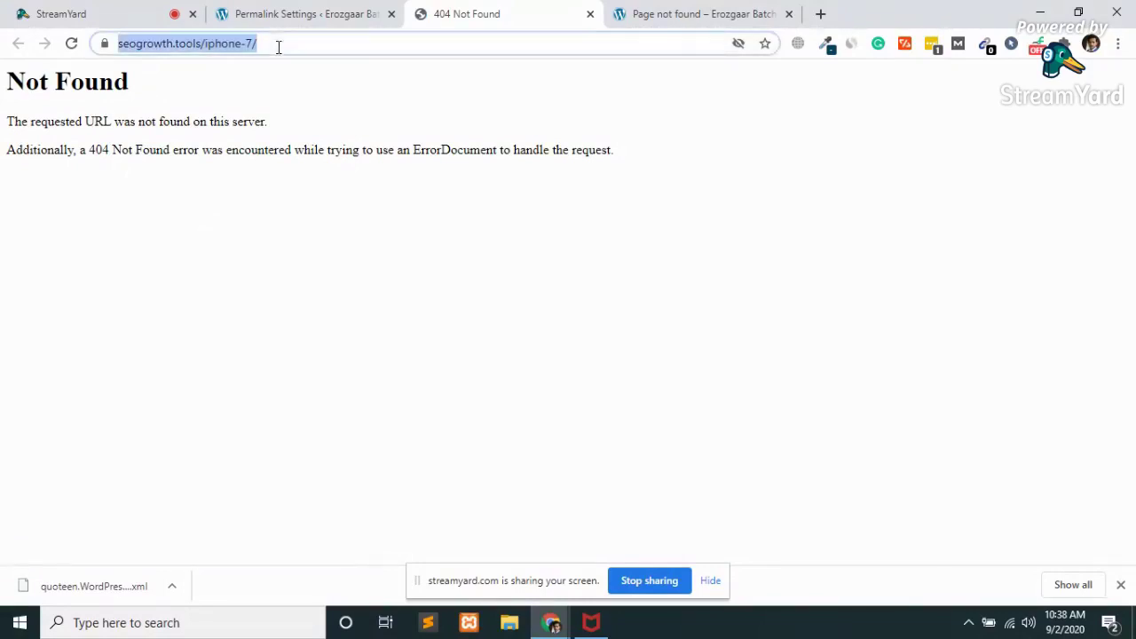
left_click(280, 174)
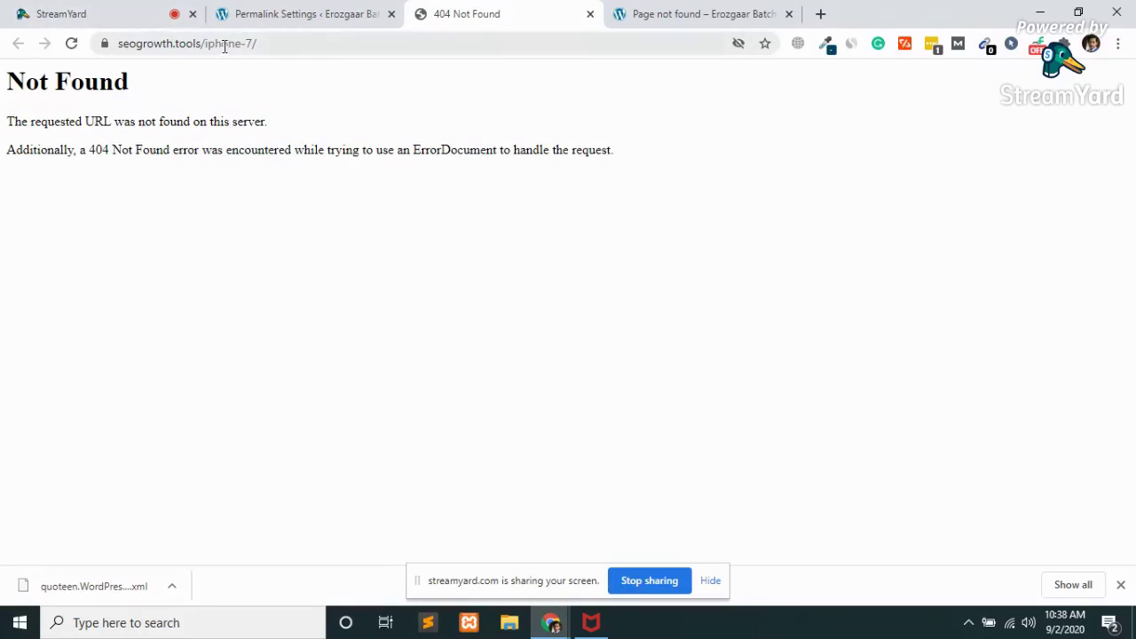
From All Posts, open the Iphone 7 post in a new tab at its plain ?p=21 address
left_click(327, 14)
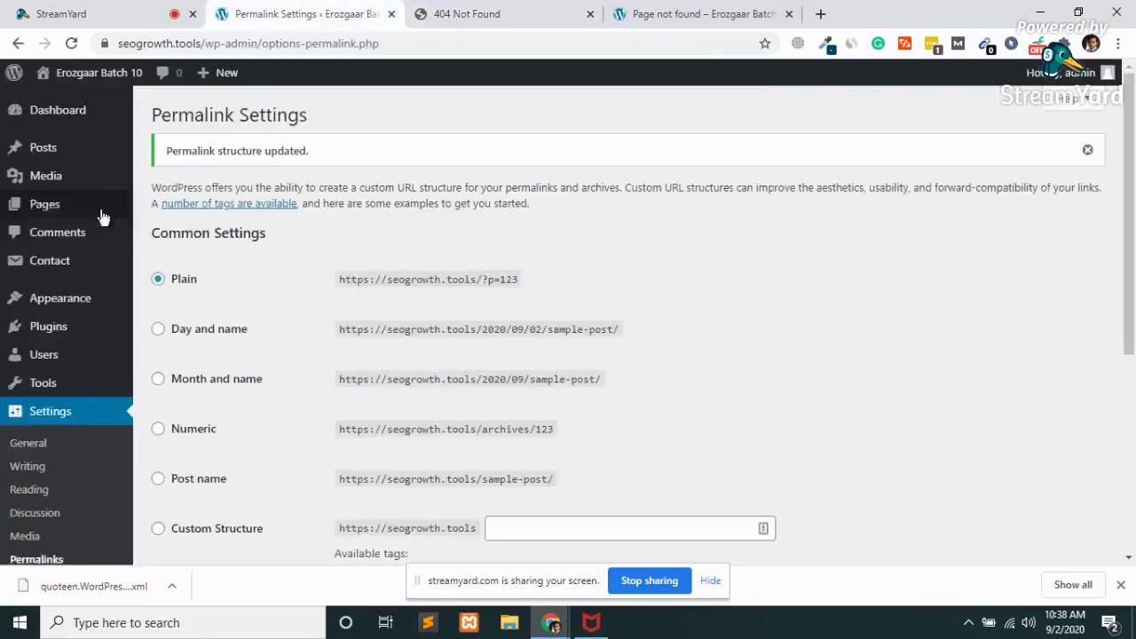
left_click(49, 157)
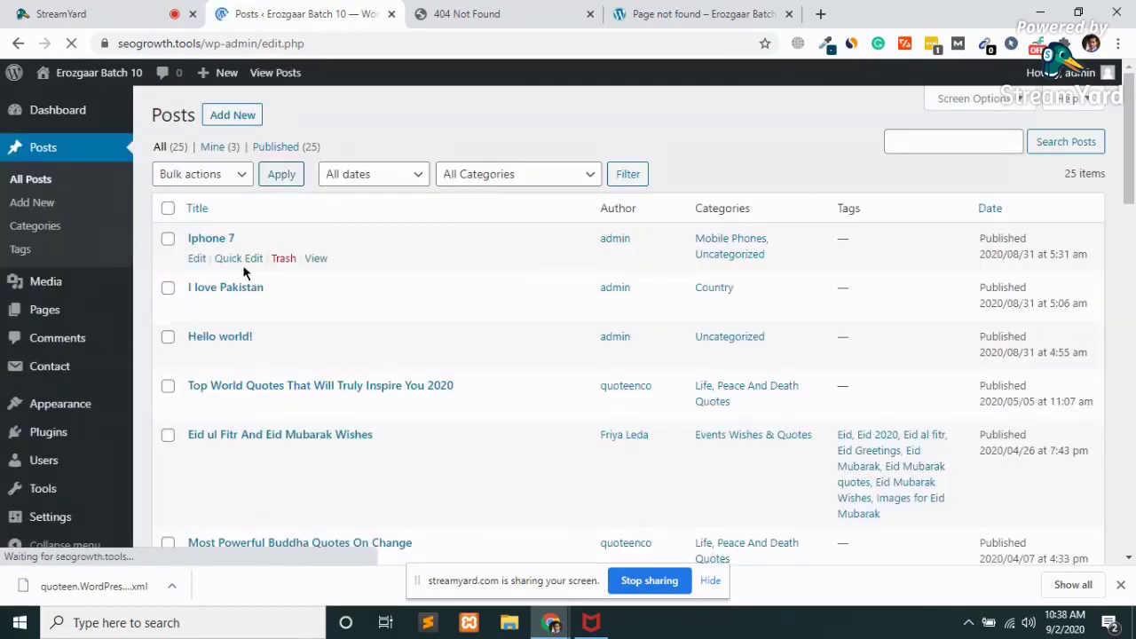
left_click(316, 259, "ctrl")
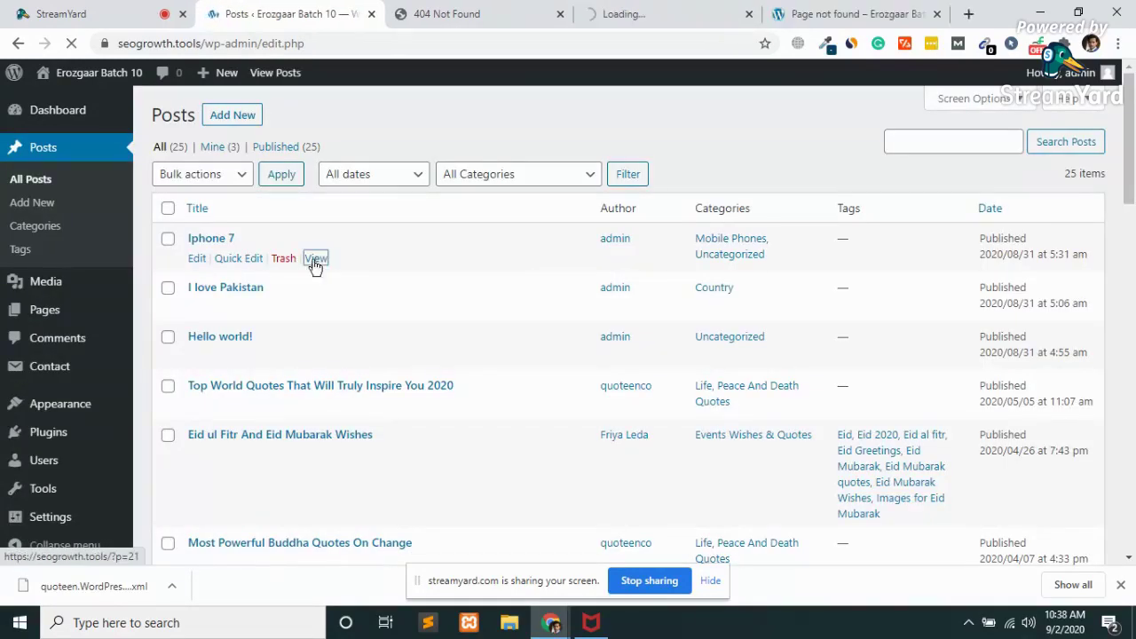
left_click(621, 13)
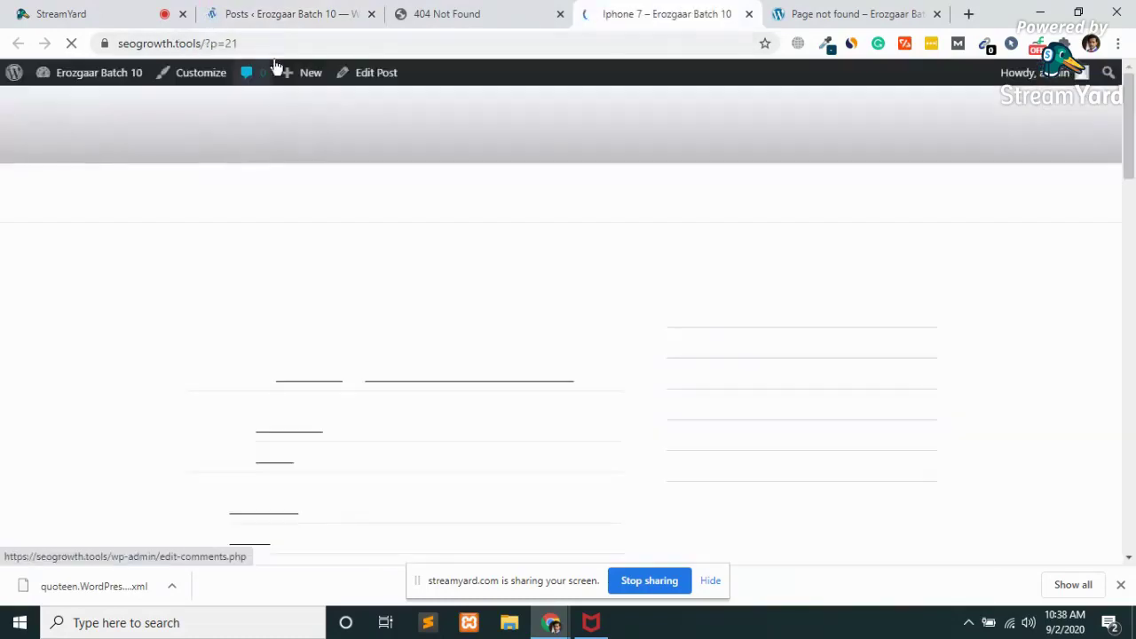
scroll(307, 386, "down", 5)
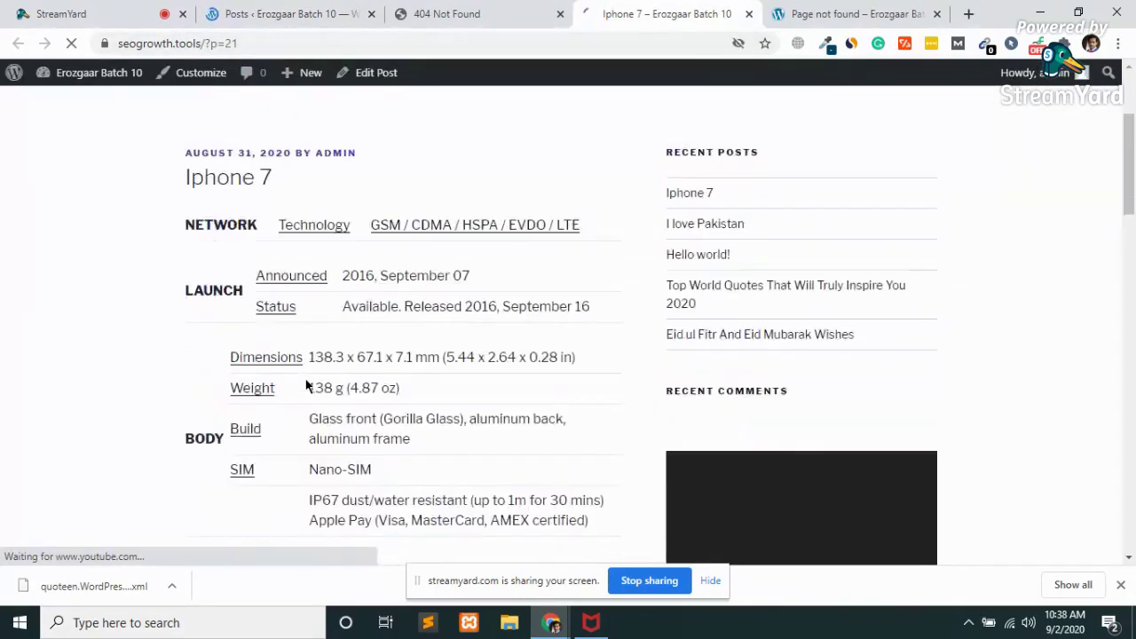
scroll(307, 386, "up", 5)
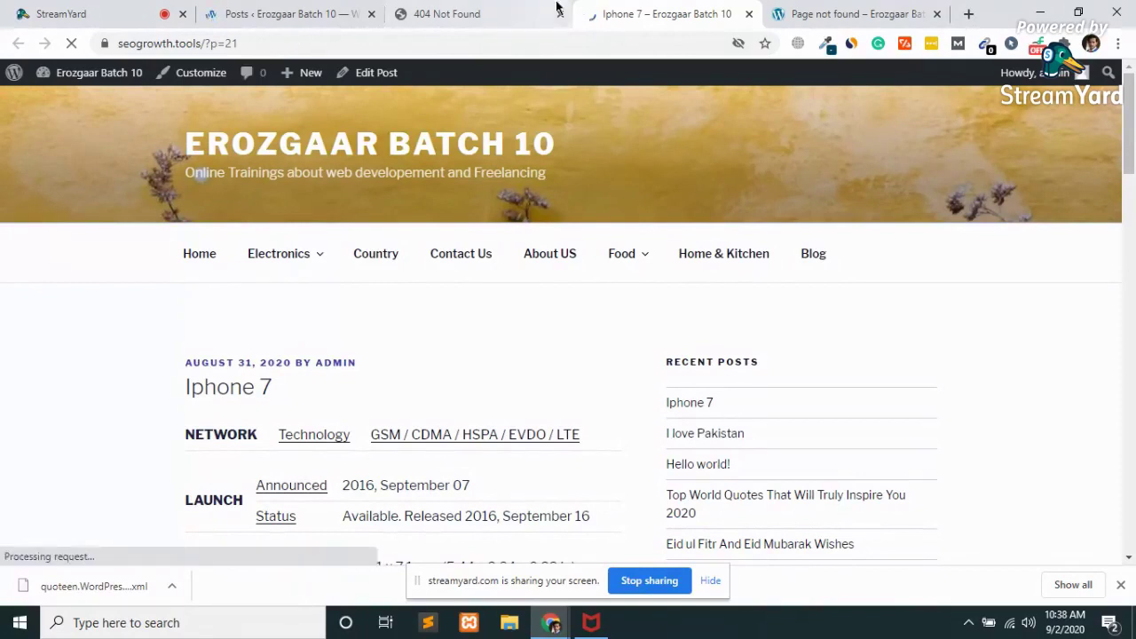
left_click(498, 7)
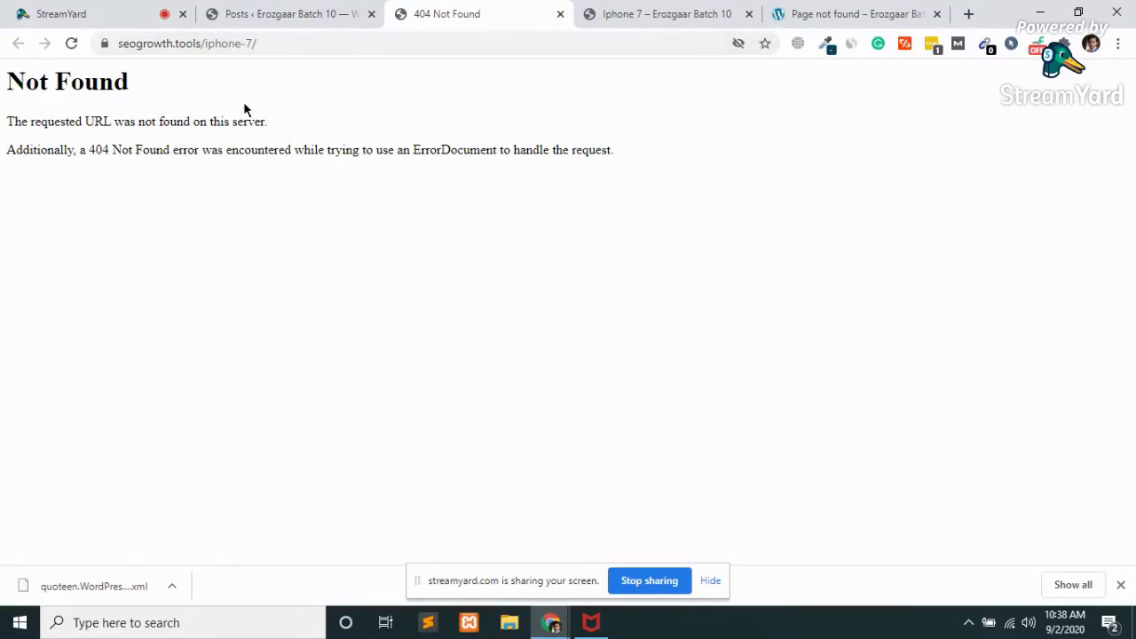
left_click(641, 11)
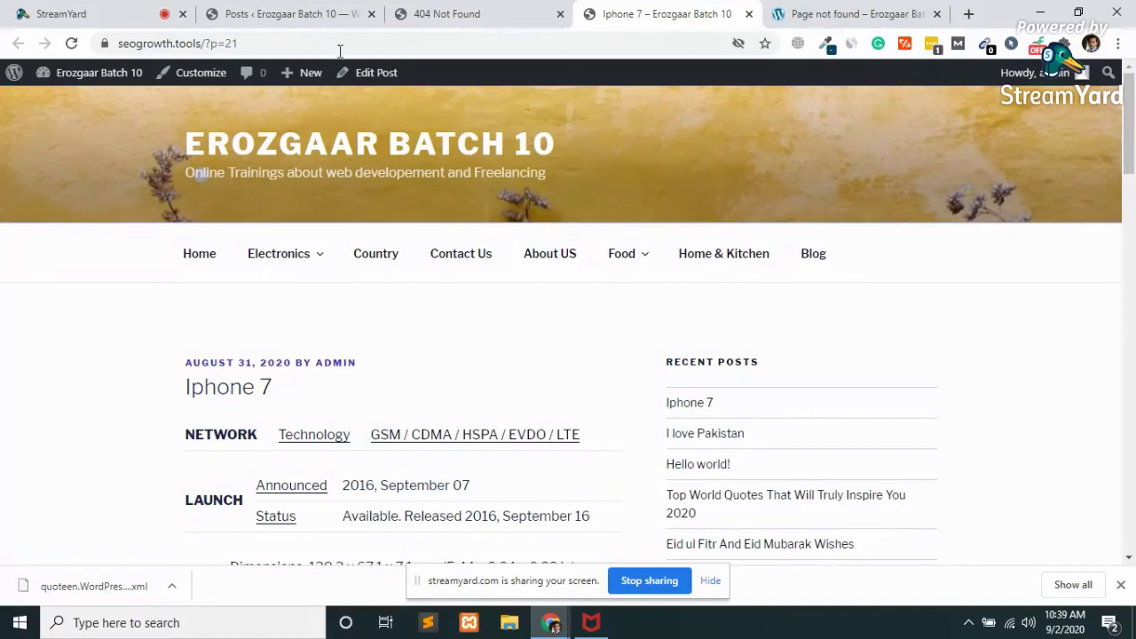
Search Google for 'funny good morning quotes' in a new tab
left_click(969, 13)
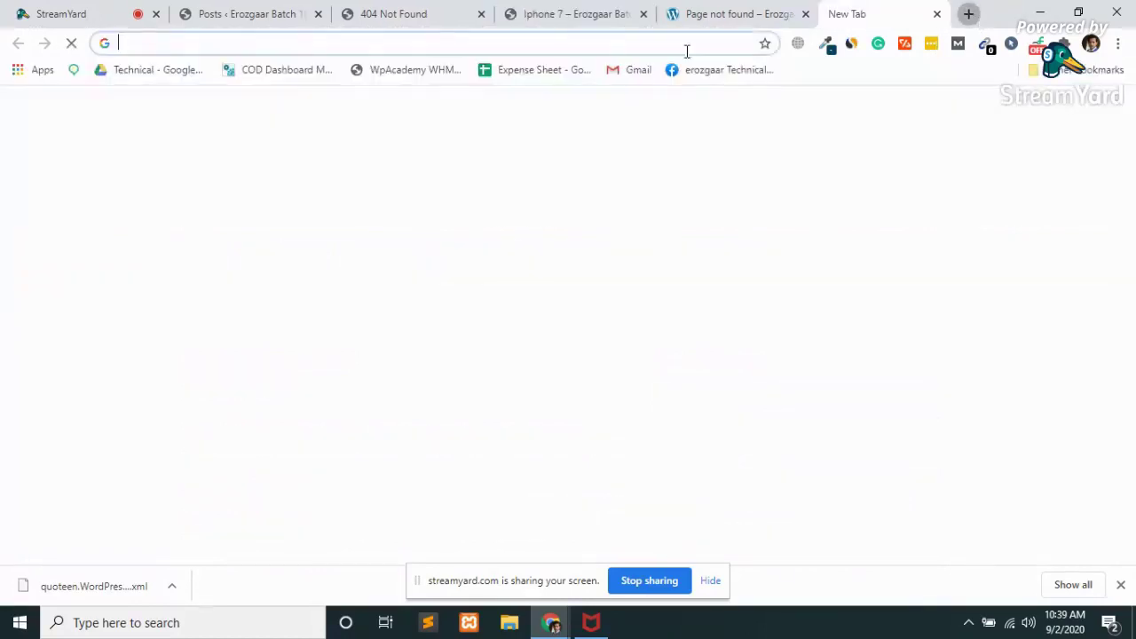
left_click(311, 50)
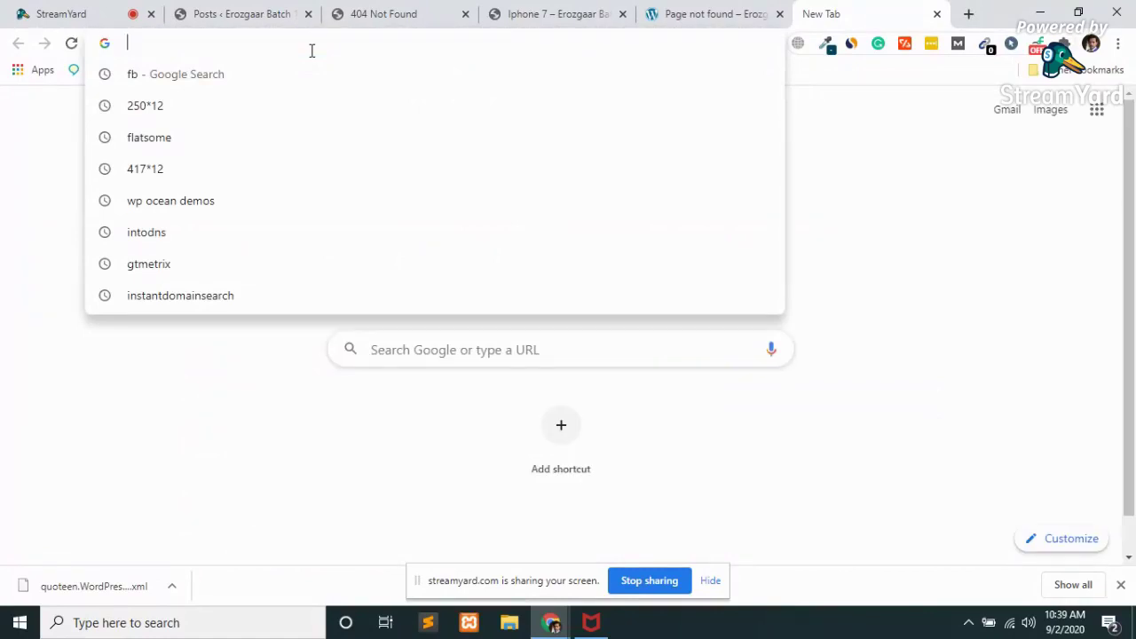
type("funny good")
key("Down")
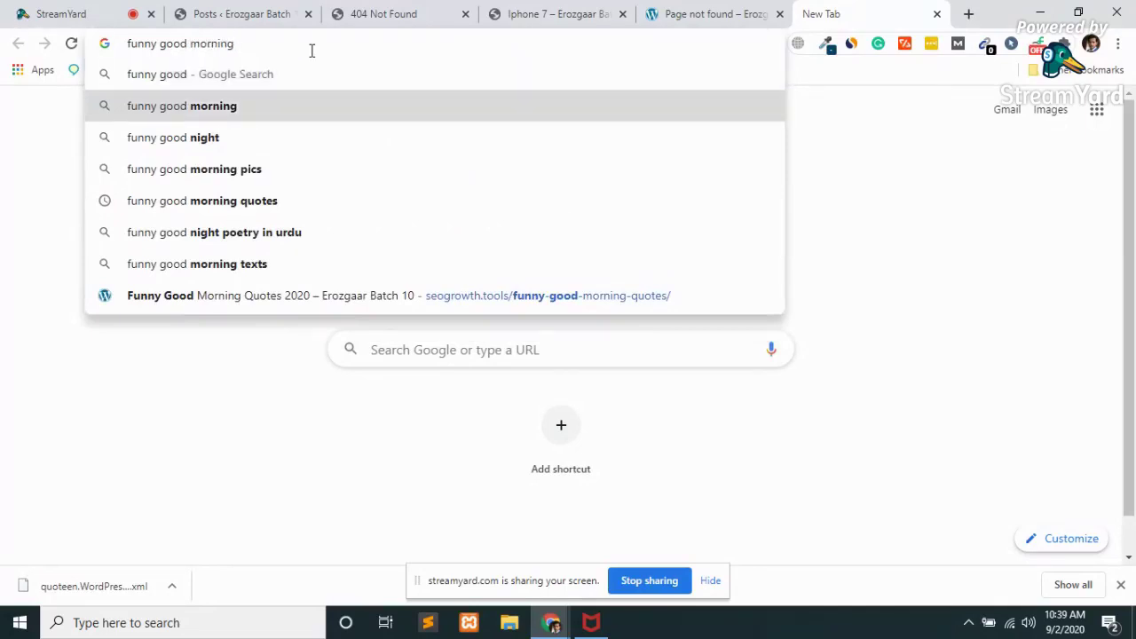
type("quotes")
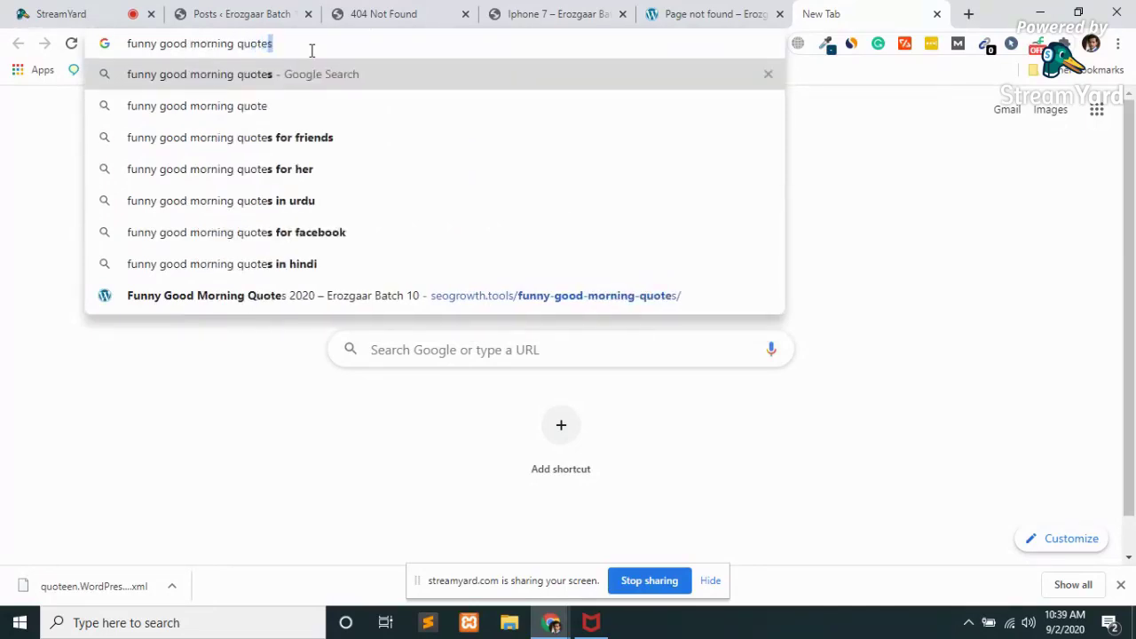
key("Return")
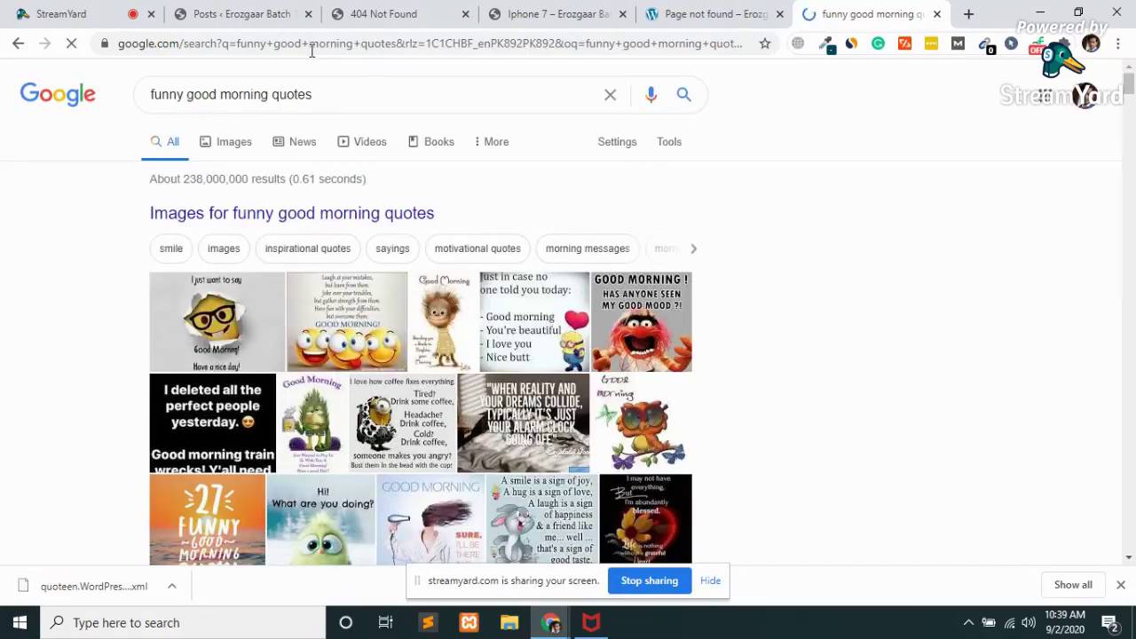
Open Quoteen's 100 Funny Good Morning Quotes result in a background tab
scroll(2, 278, "down", 5)
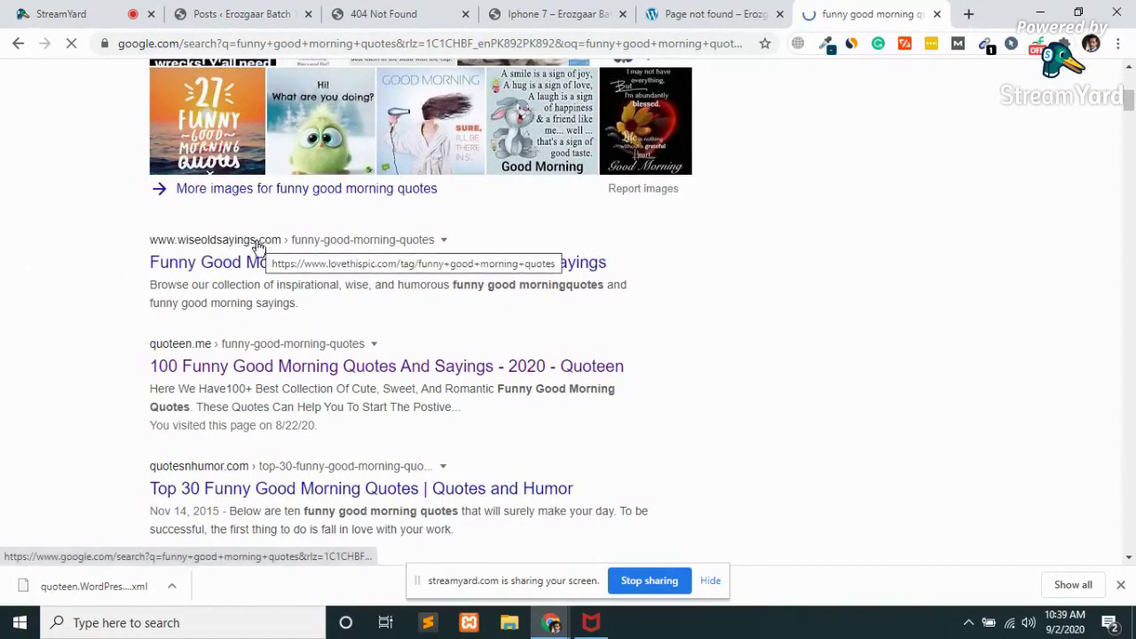
left_click(202, 252)
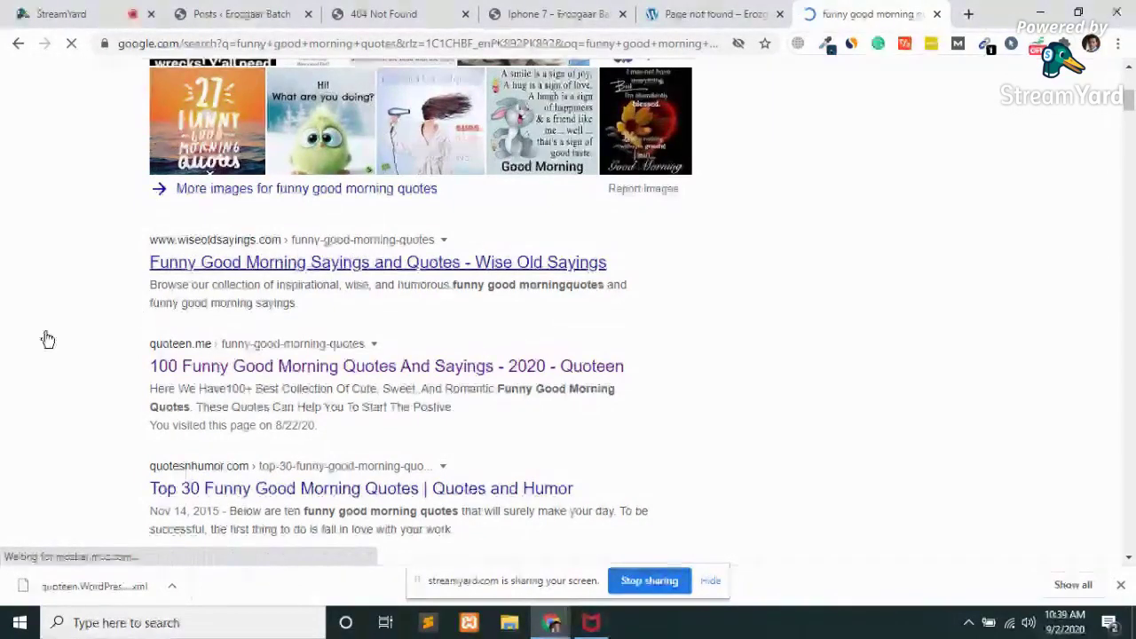
scroll(3, 347, "down", 2)
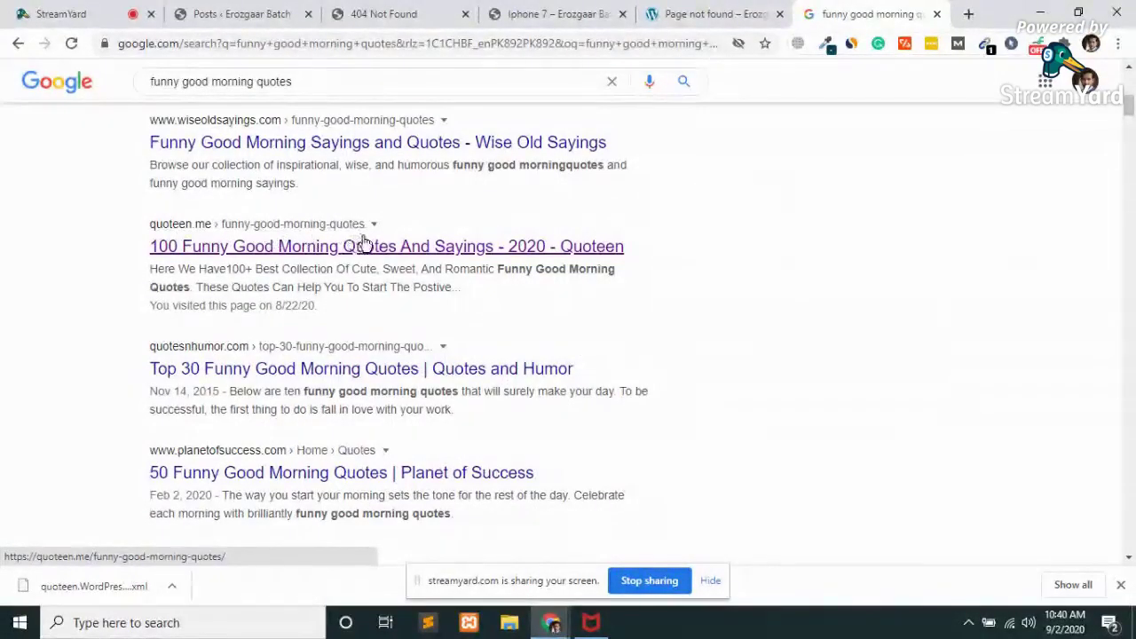
middle_click(321, 255)
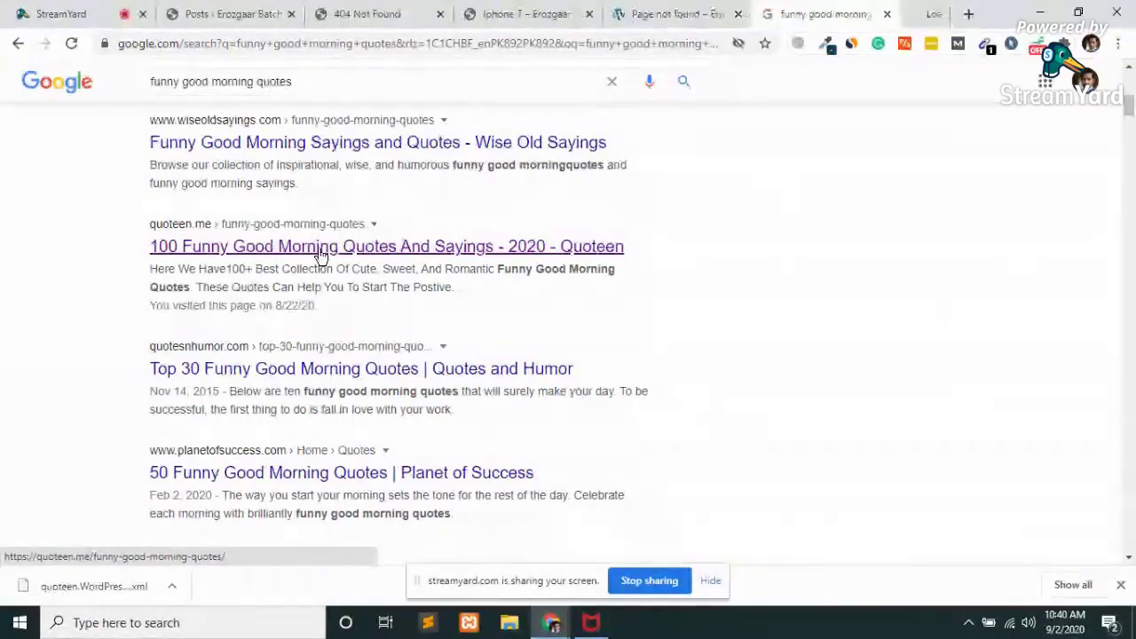
On the Quoteen tab, replace the post slug with p=254 and load quoteen.me/p=254
left_click(869, 11)
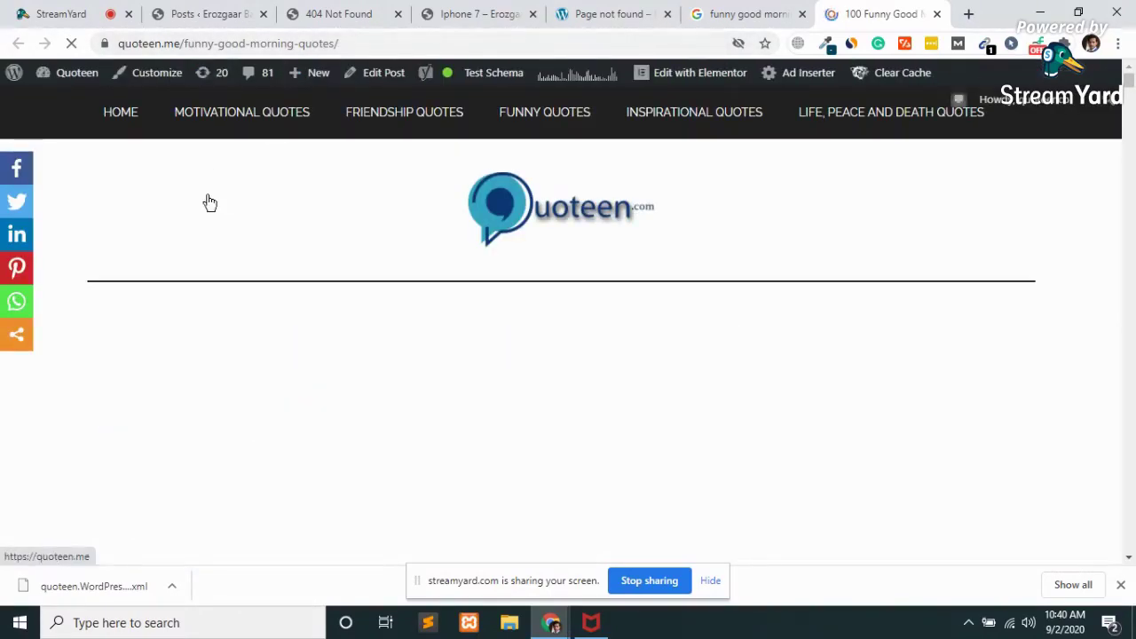
left_click_drag(190, 45, 686, 75)
type("f")
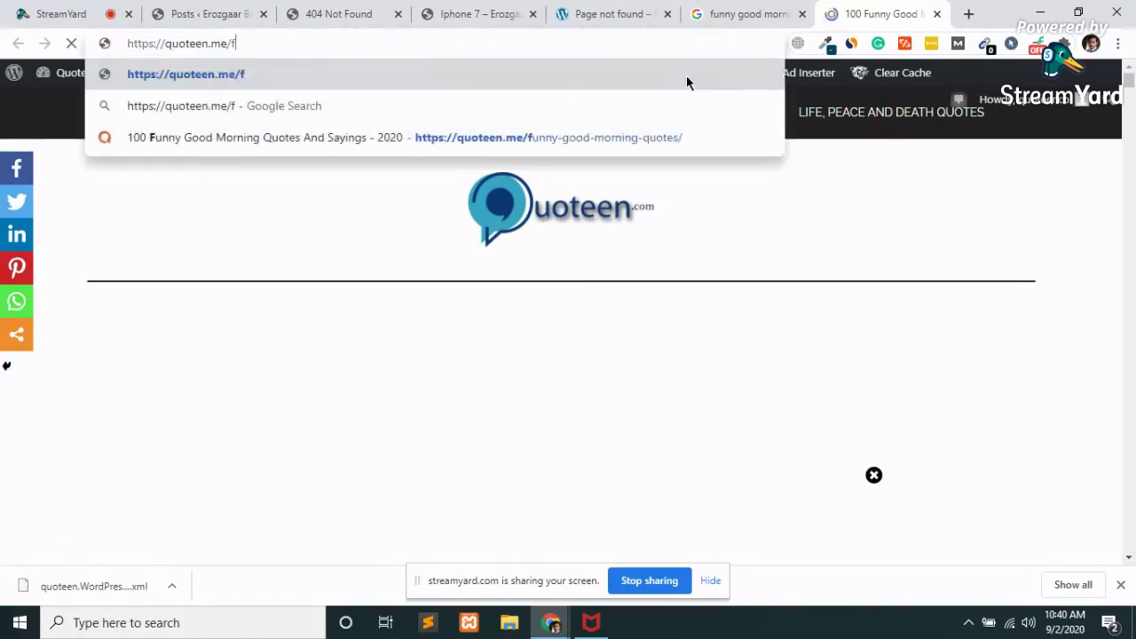
key("BackSpace")
type("p")
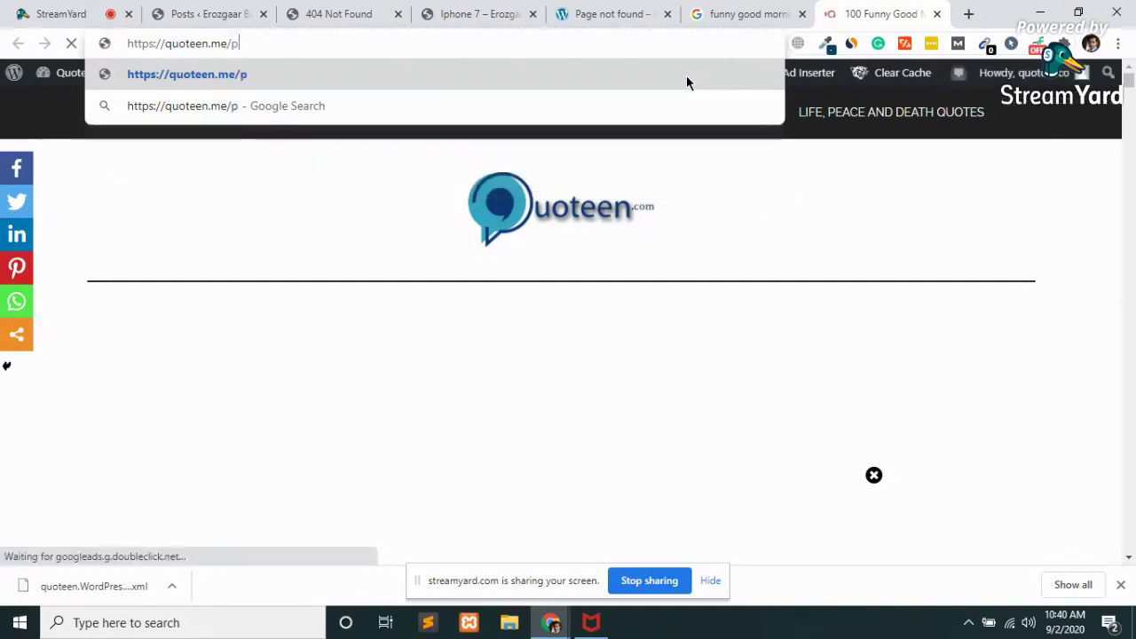
type("=254")
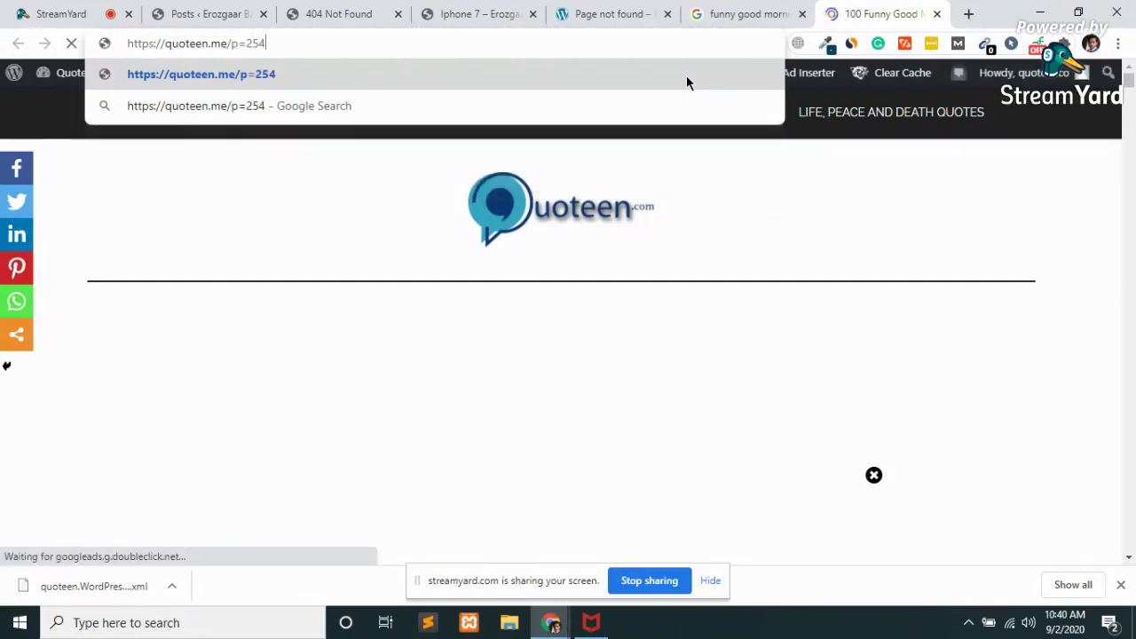
key("Return")
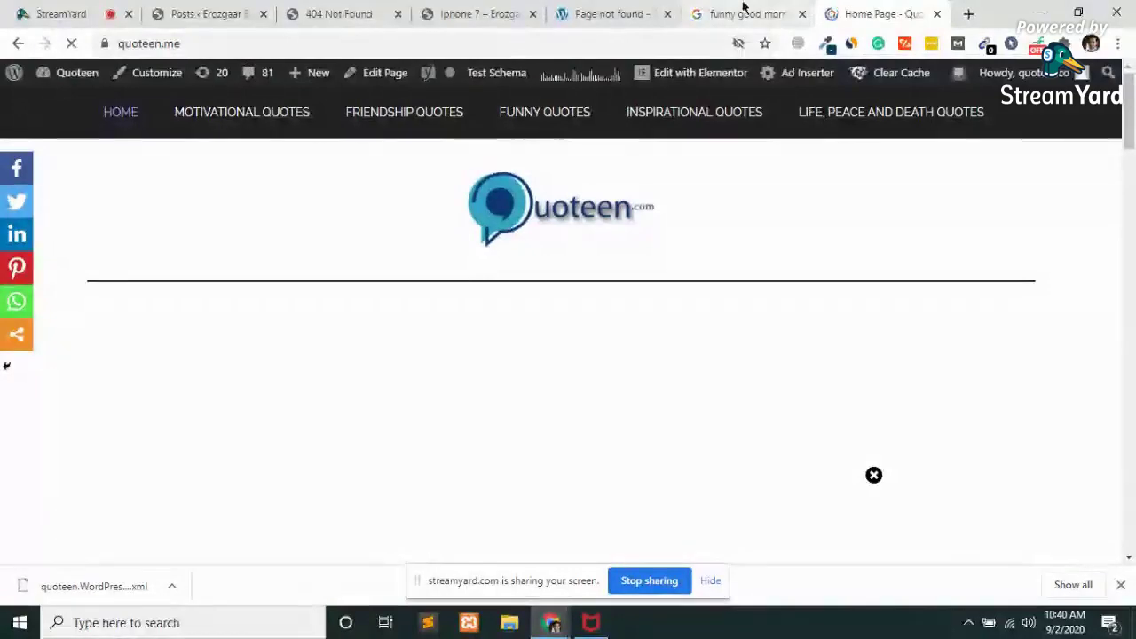
Close the Quoteen home page tab, leaving the Google quote results
left_click(744, 7)
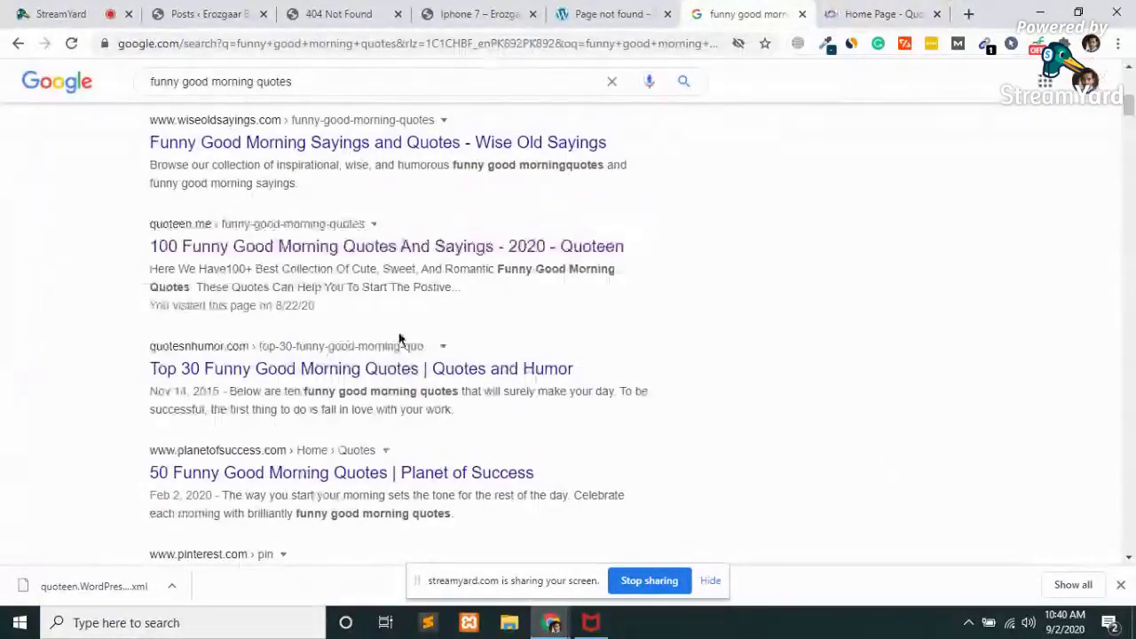
scroll(273, 419, "down", 2)
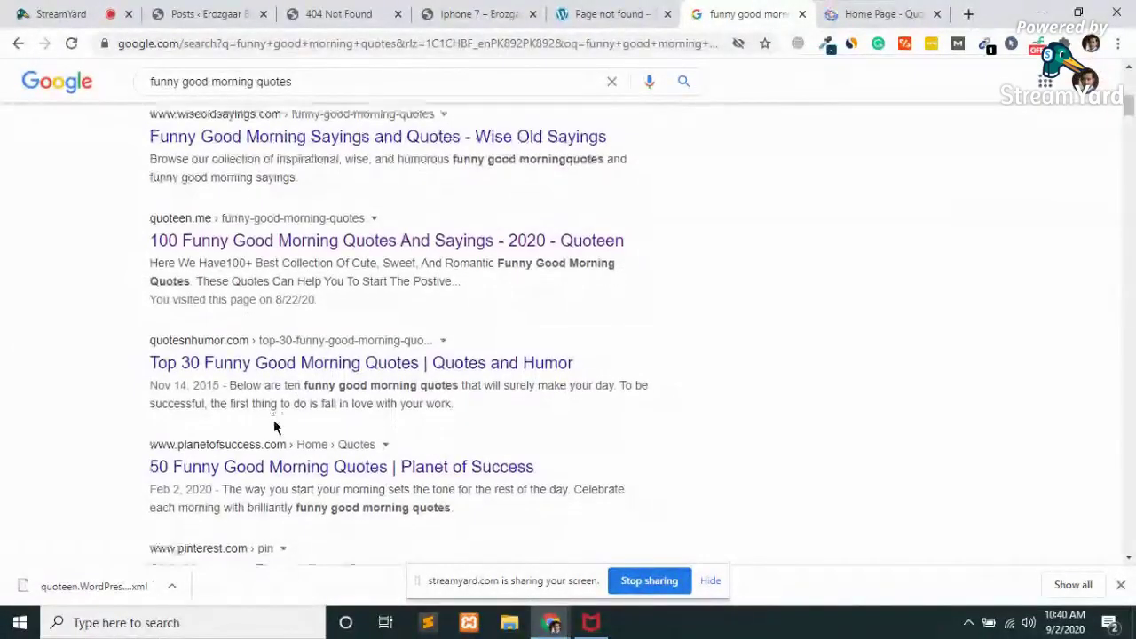
left_click(901, 7)
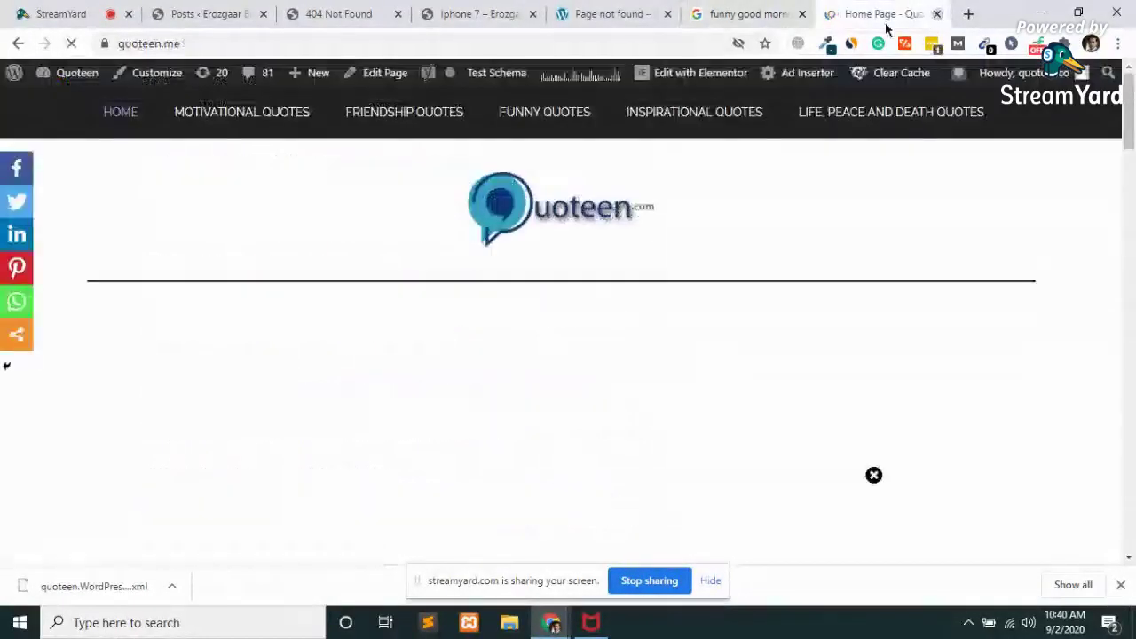
left_click(937, 13)
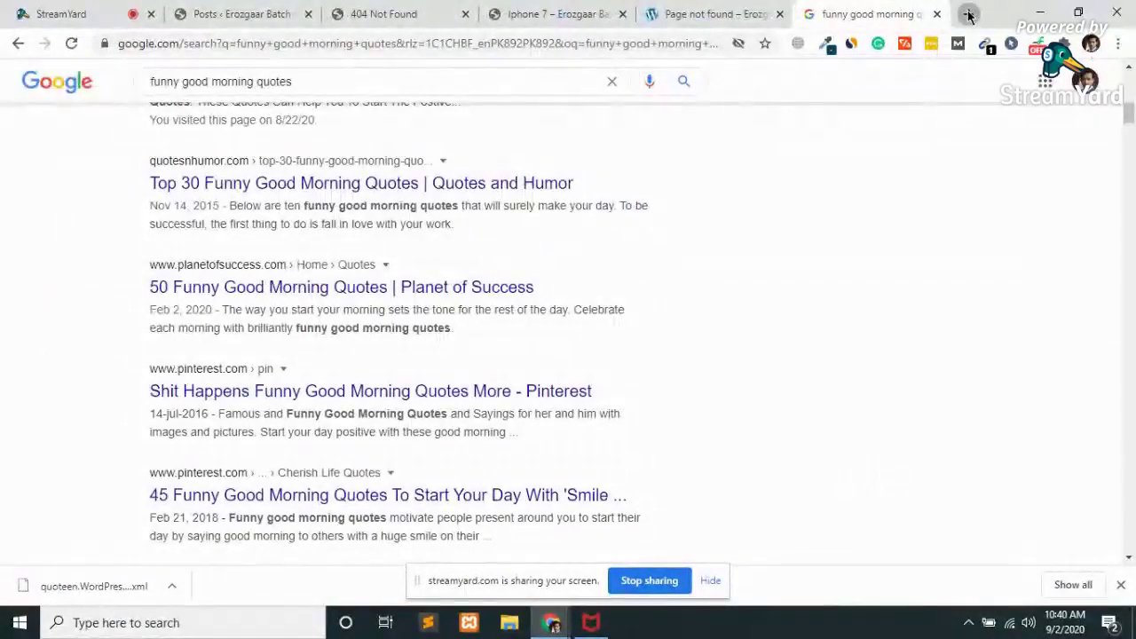
left_click(965, 13)
Search for 'ary news' and open the ARY News website
type("Ary")
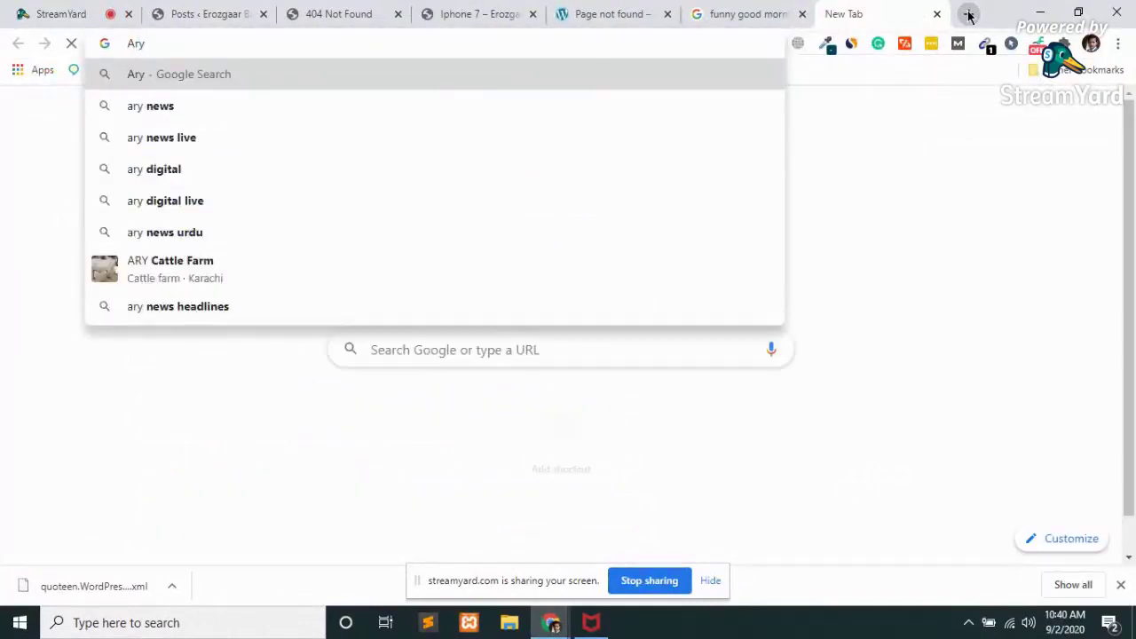
key("Down")
key("Return")
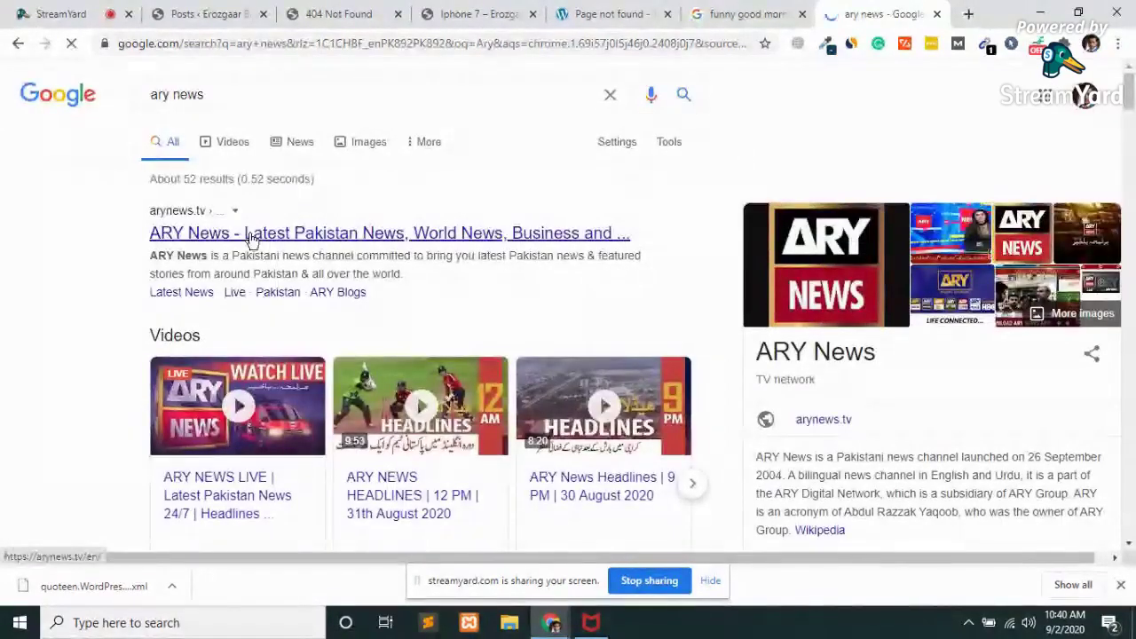
left_click(251, 233)
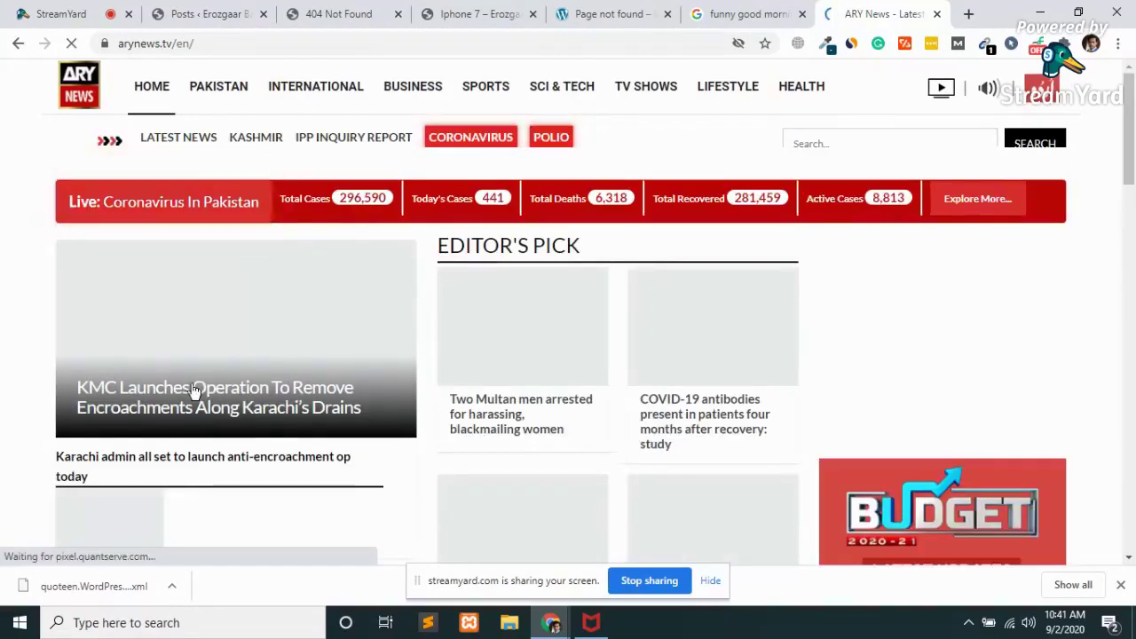
Open the KMC drains, Multan men and COVID-19 antibodies stories in new tabs
middle_click(186, 396)
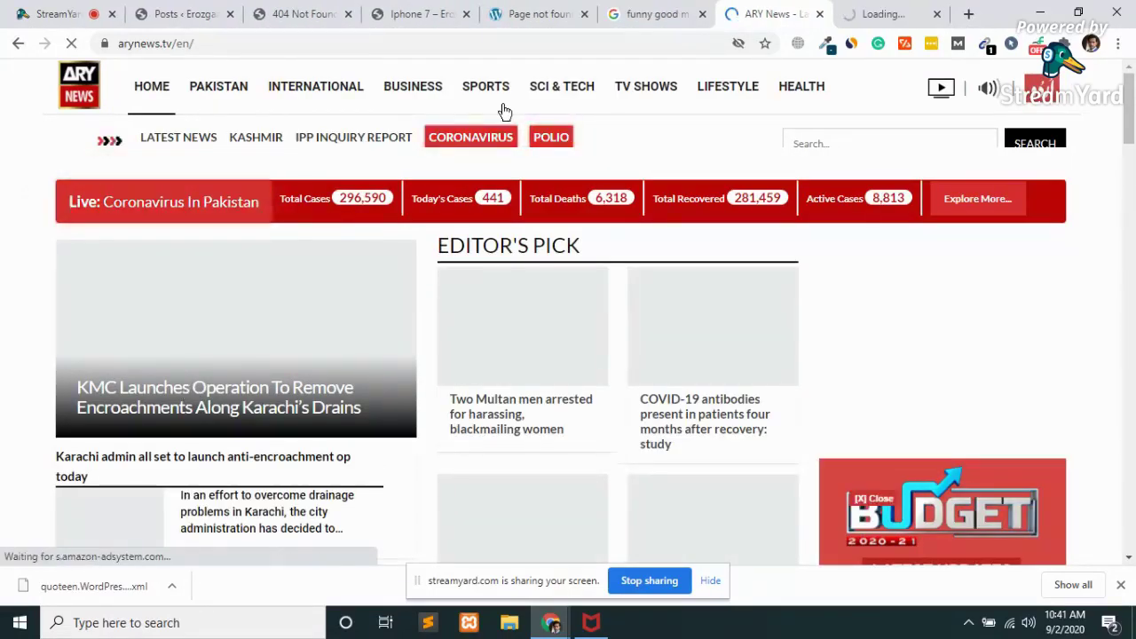
left_click(890, 7)
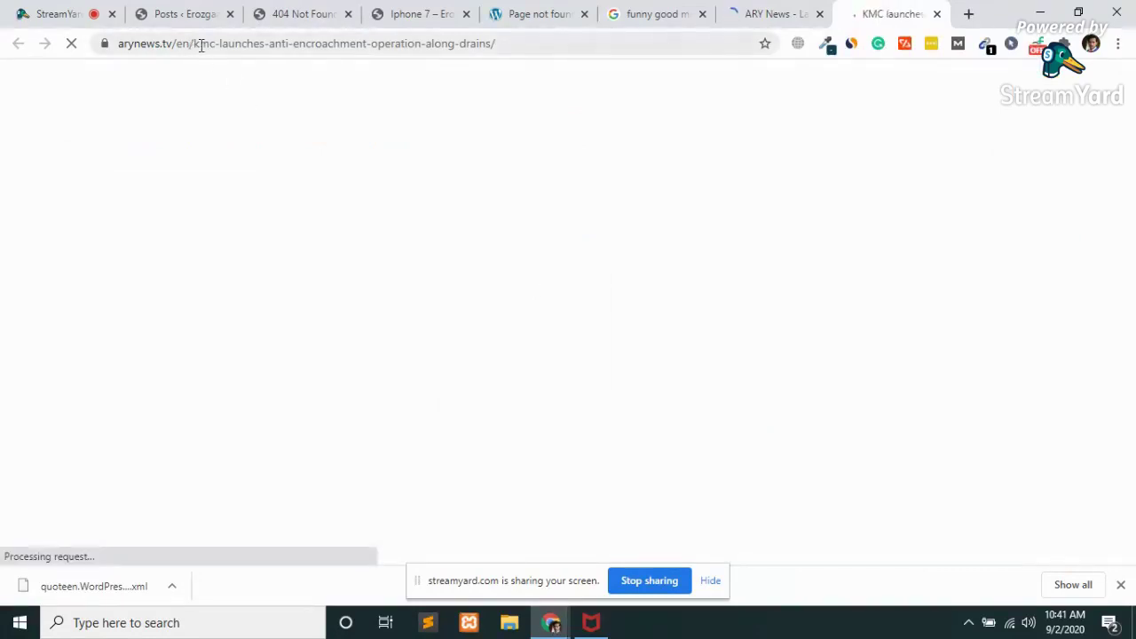
left_click_drag(193, 44, 490, 57)
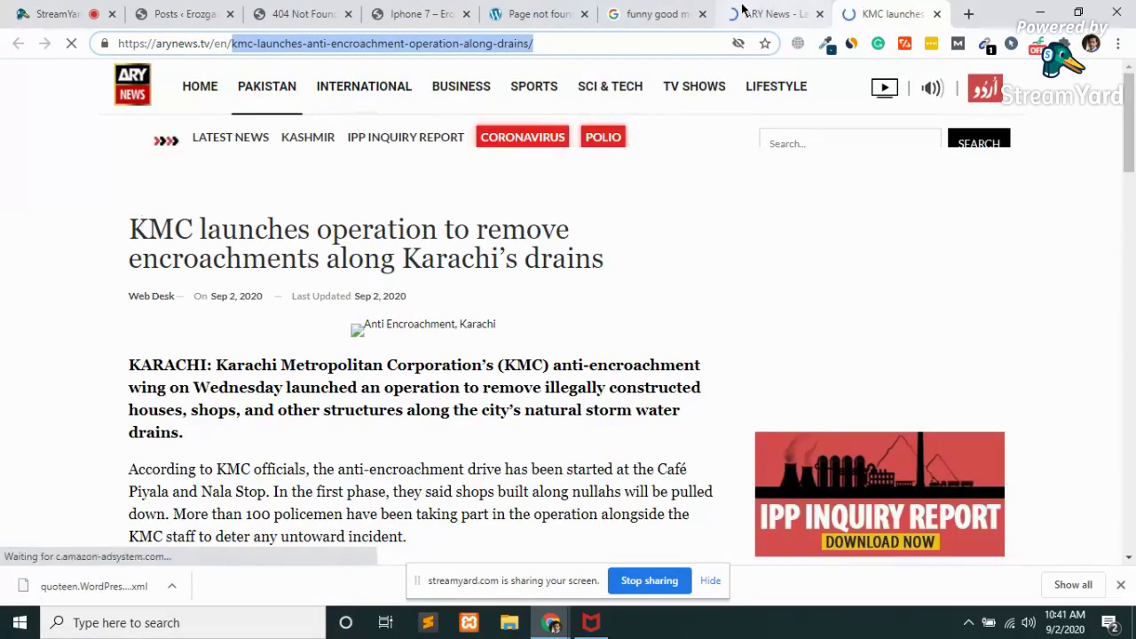
left_click(655, 13)
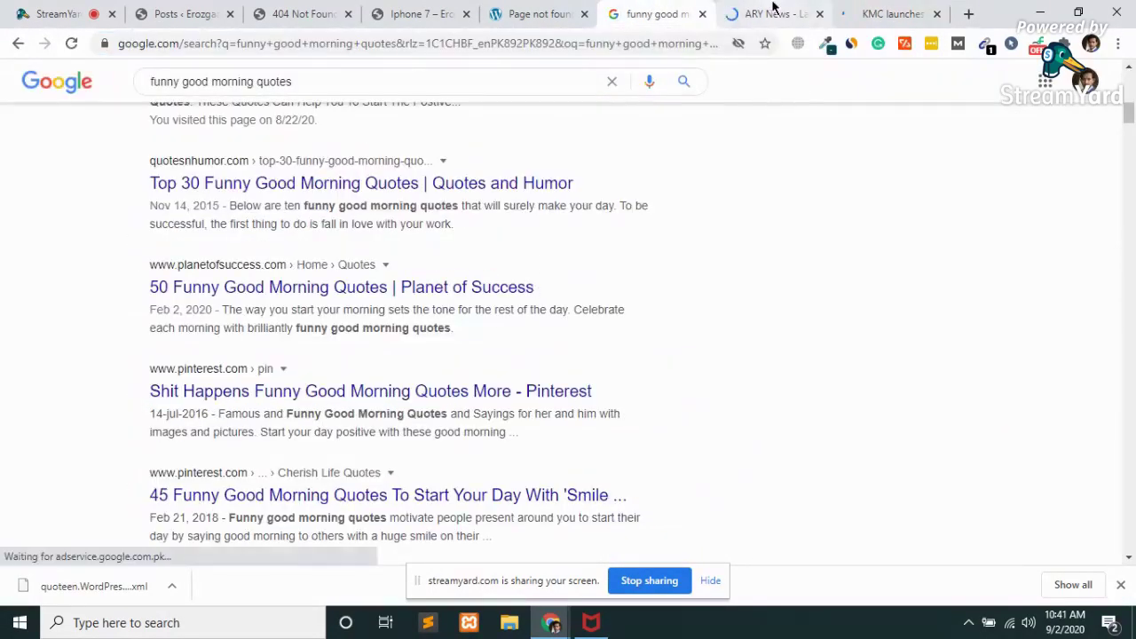
left_click(755, 14)
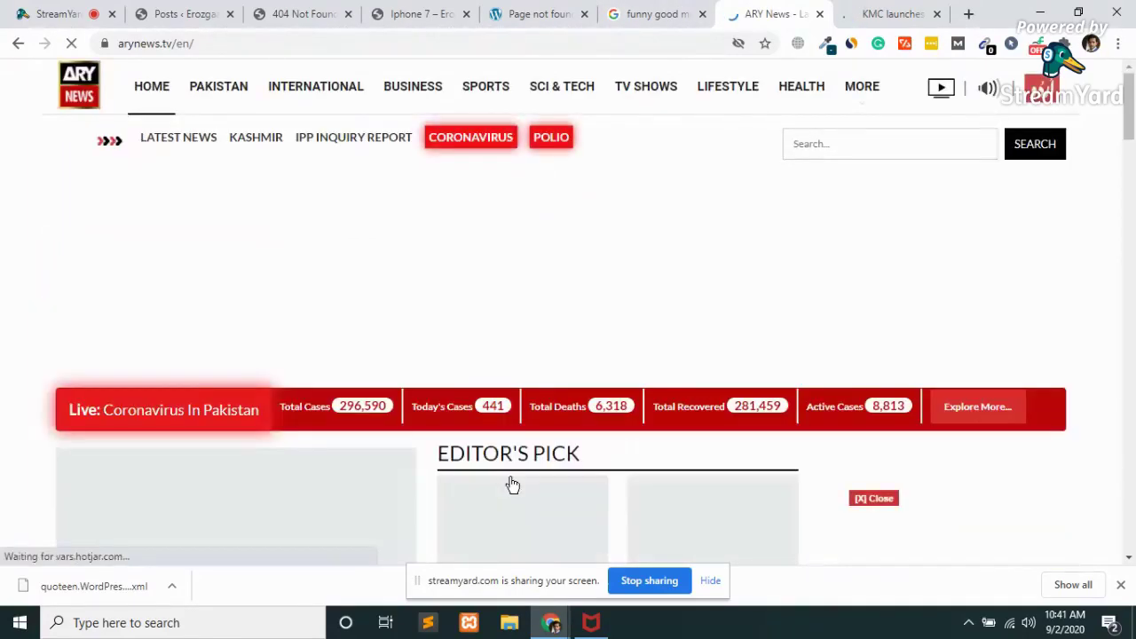
scroll(509, 484, "down", 3)
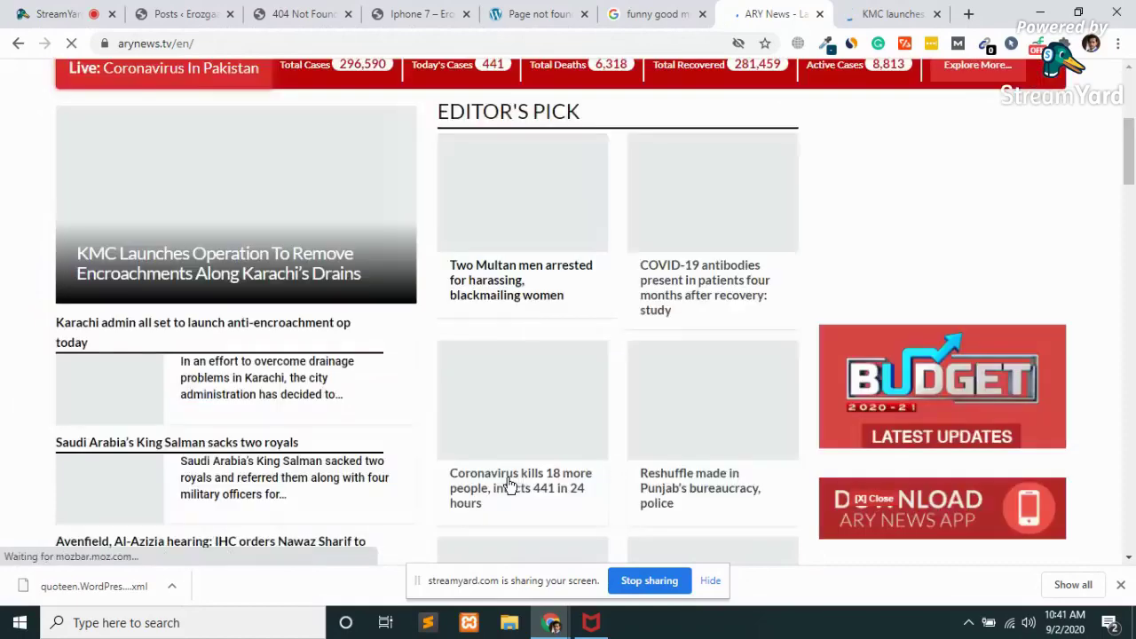
middle_click(502, 299)
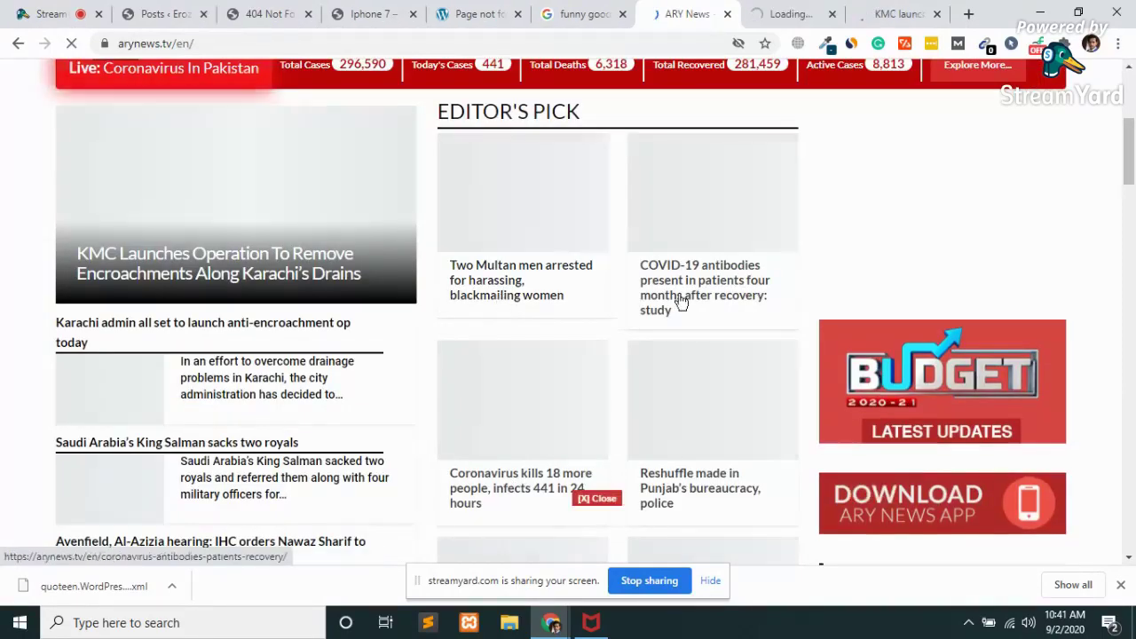
middle_click(680, 300)
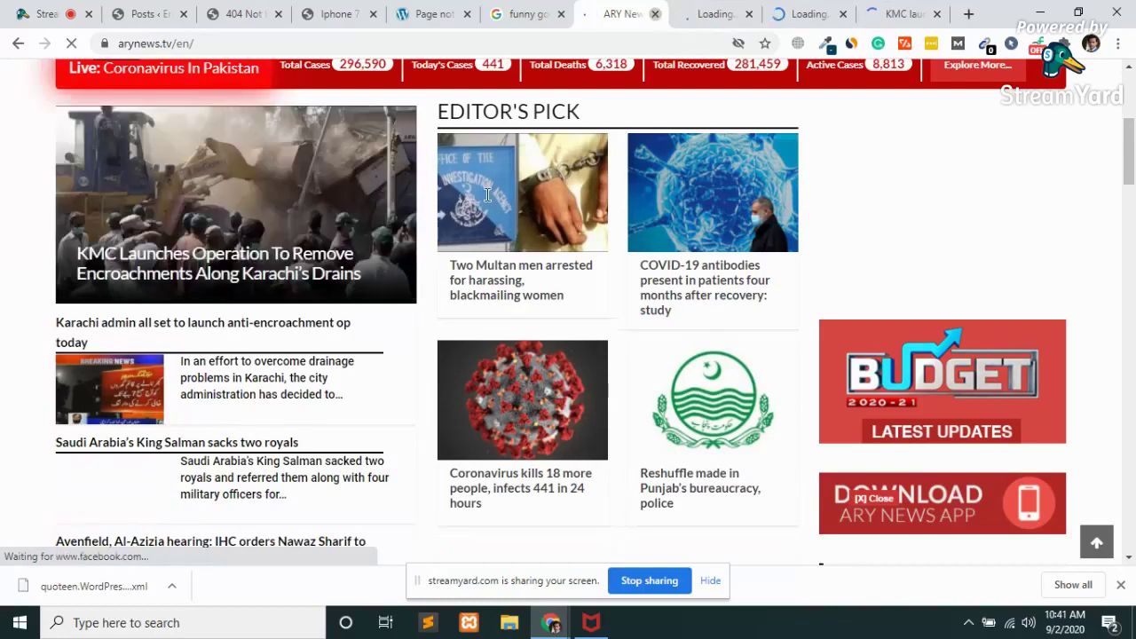
Close the ARY News homepage, Multan, KMC and coronavirus antibodies tabs
left_click(655, 14)
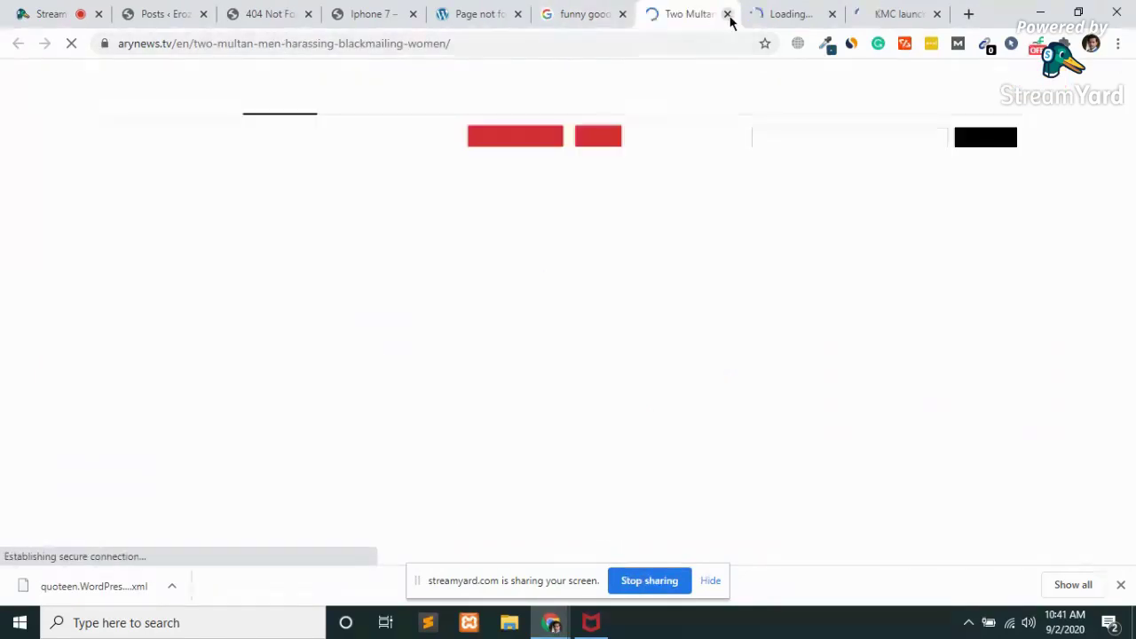
key("ctrl+w")
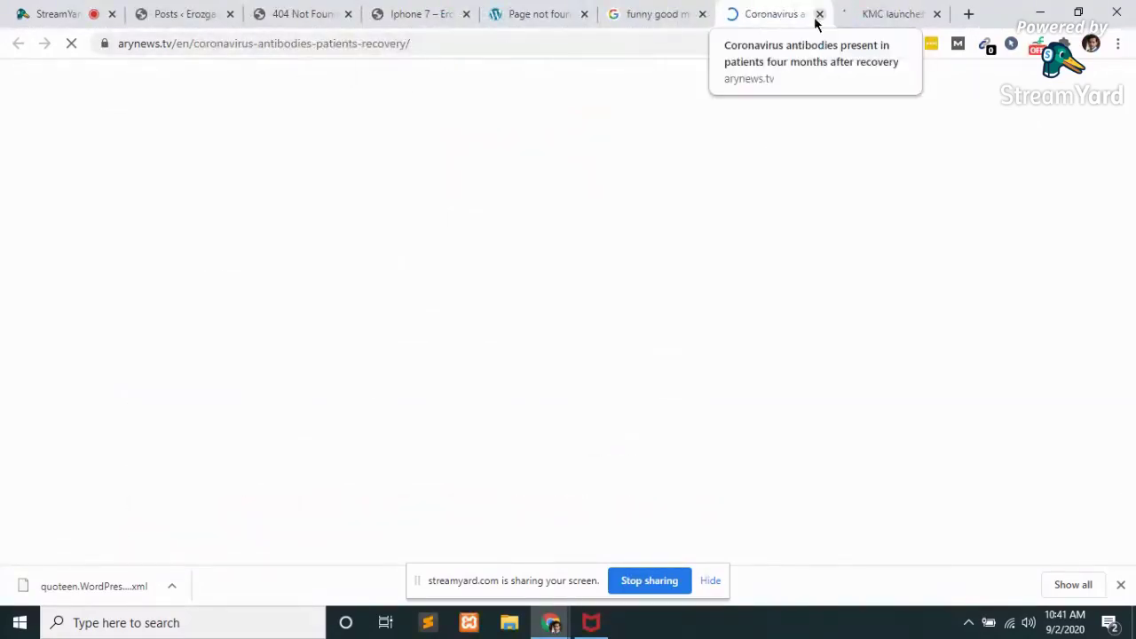
left_click(888, 11)
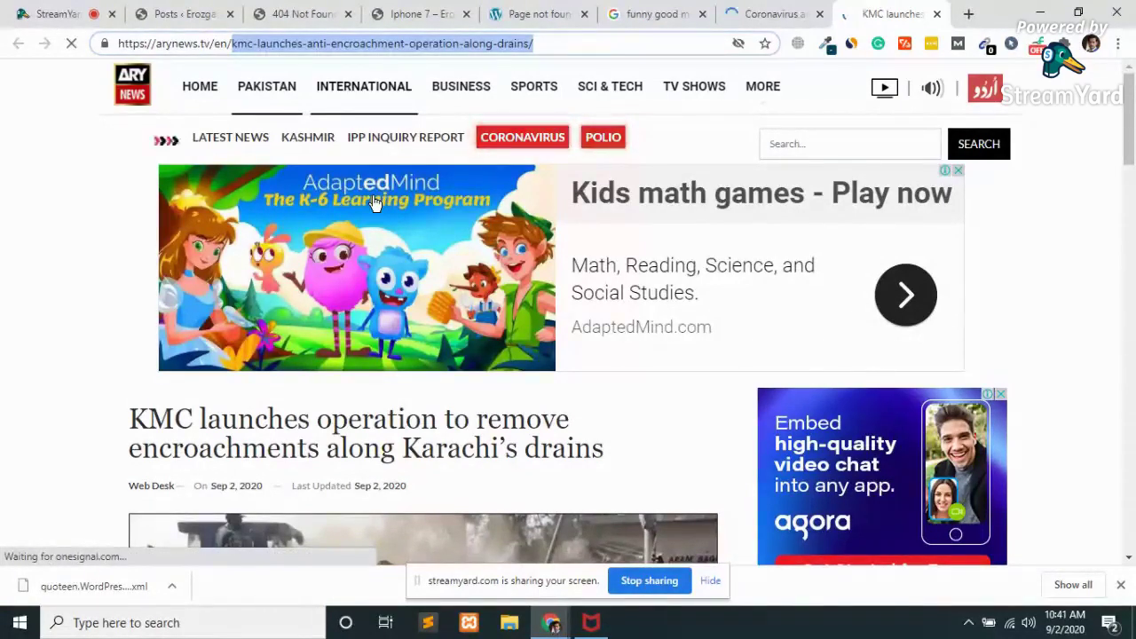
key("ctrl+w")
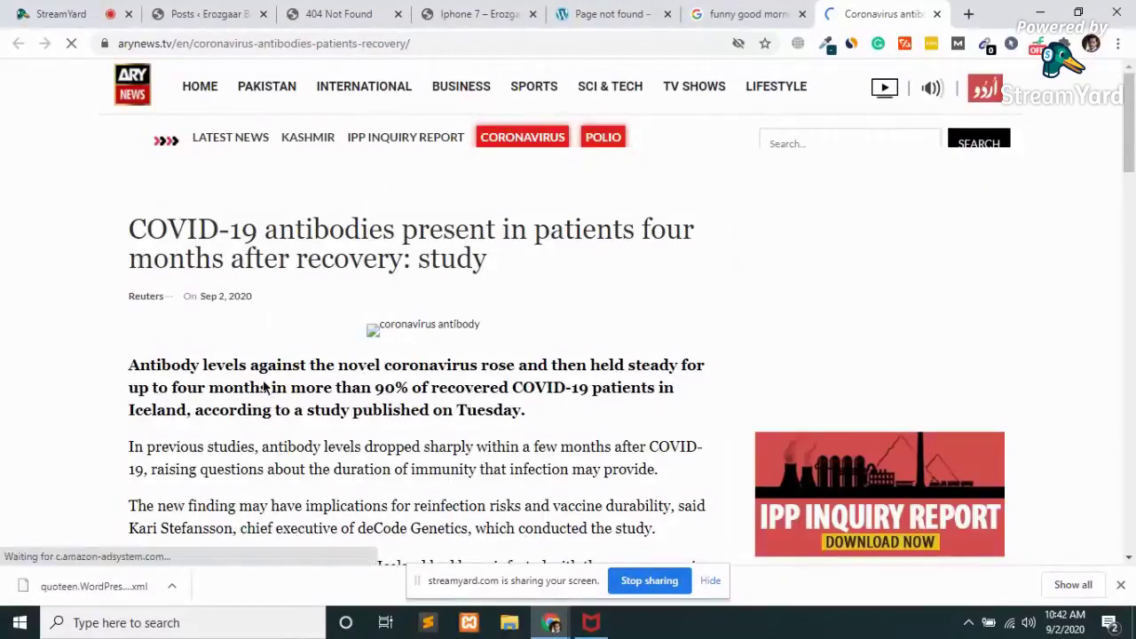
key("ctrl+w")
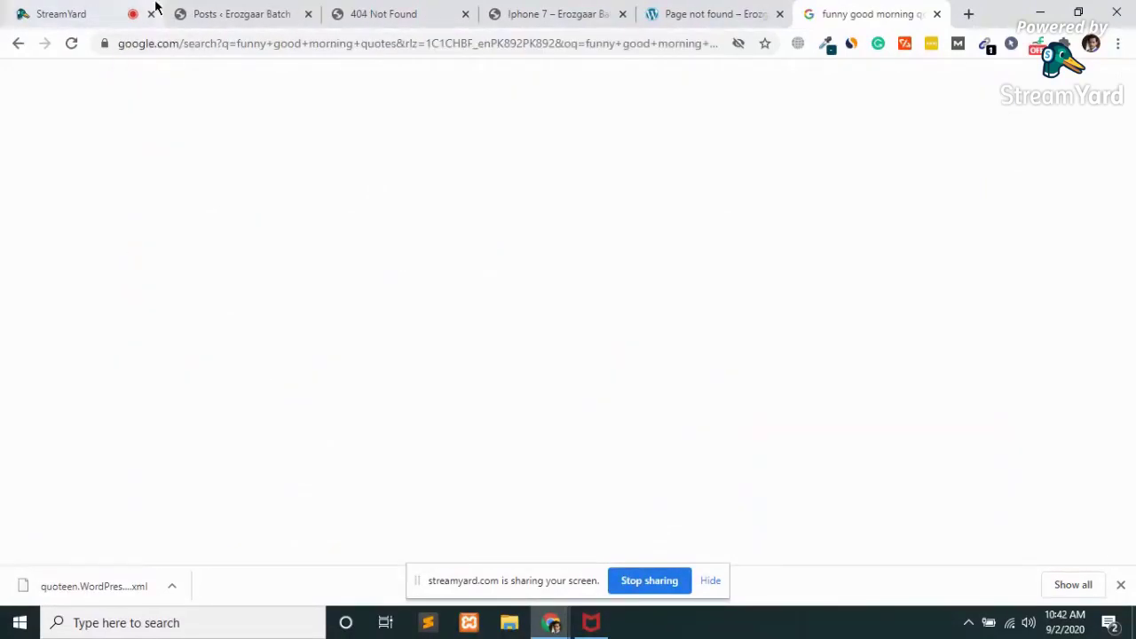
In a new tab, go to the bookmarked Technical Drive folder and open its WordPress folder
left_click(373, 7)
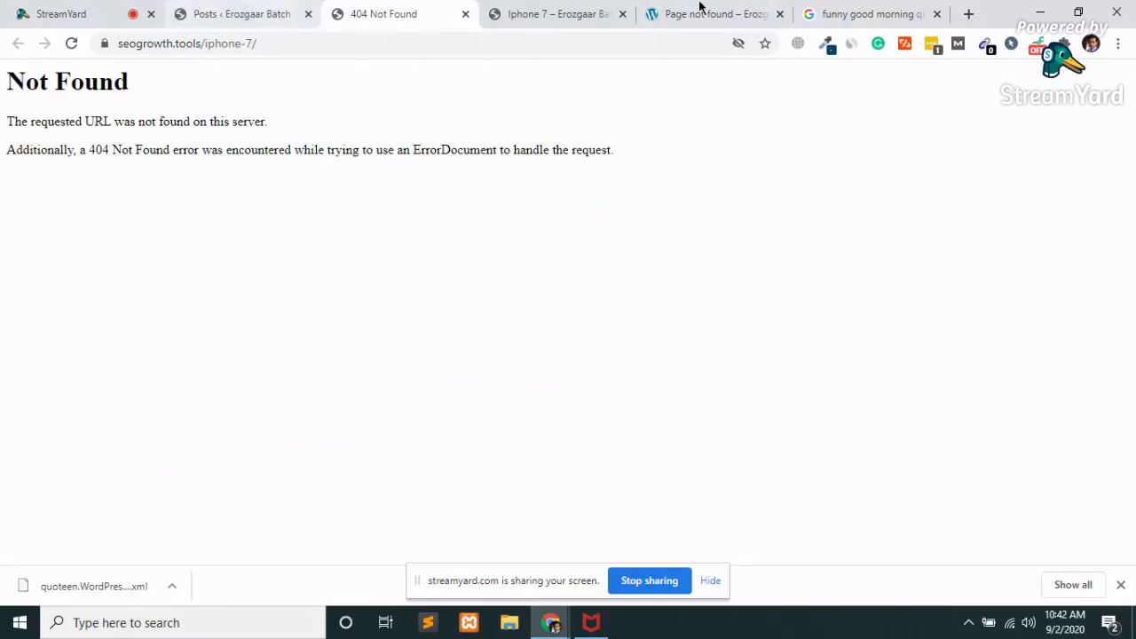
key("ctrl+t")
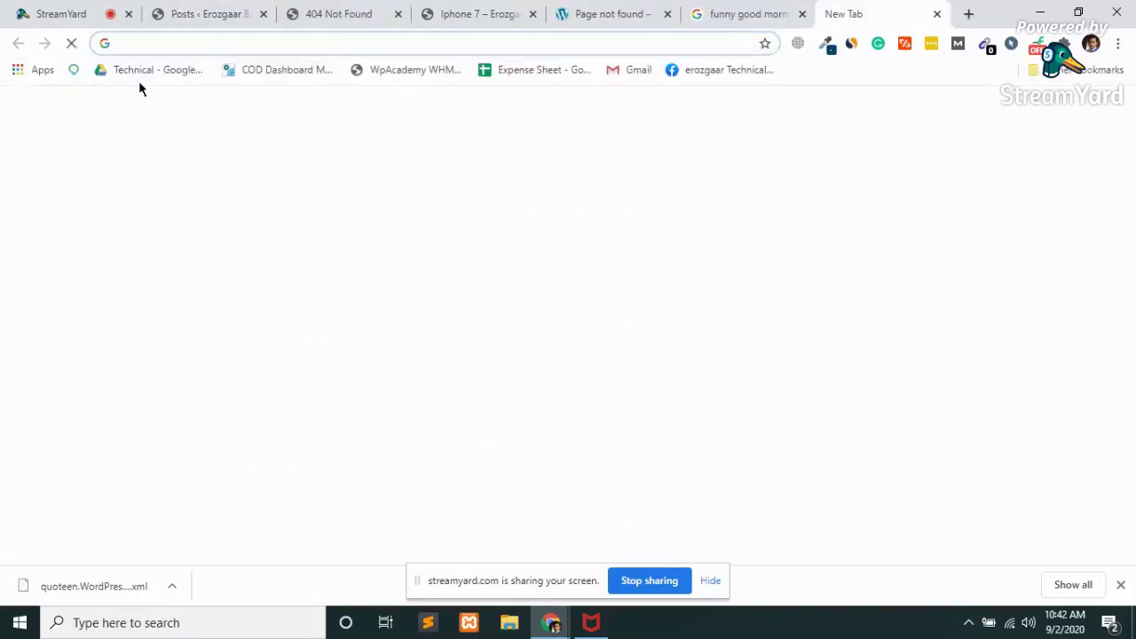
left_click(138, 72)
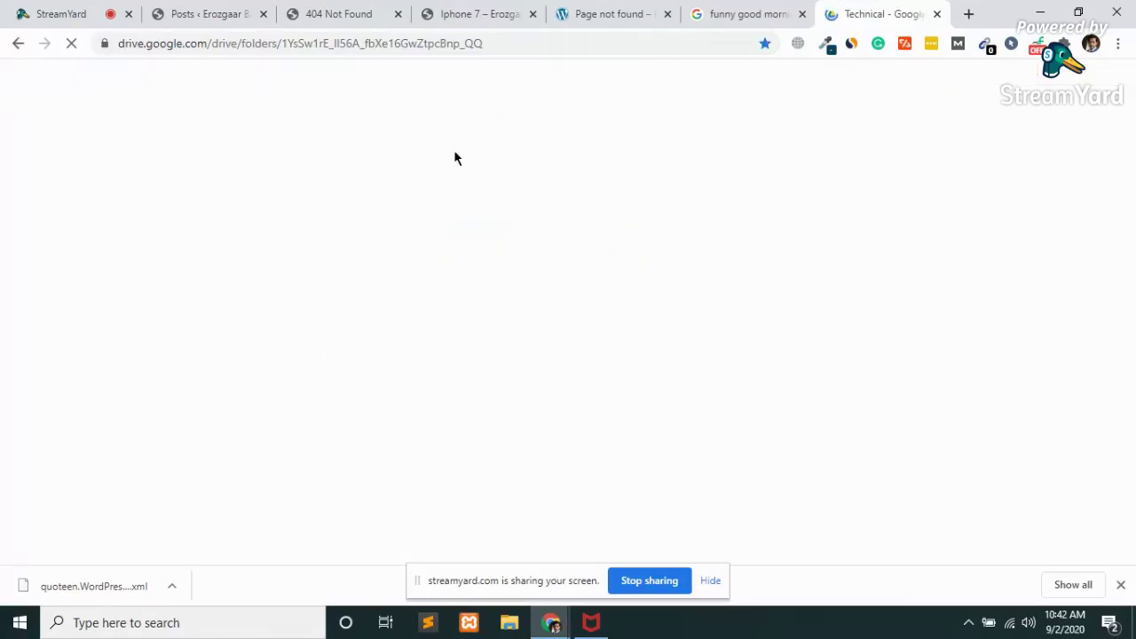
left_click(102, 14)
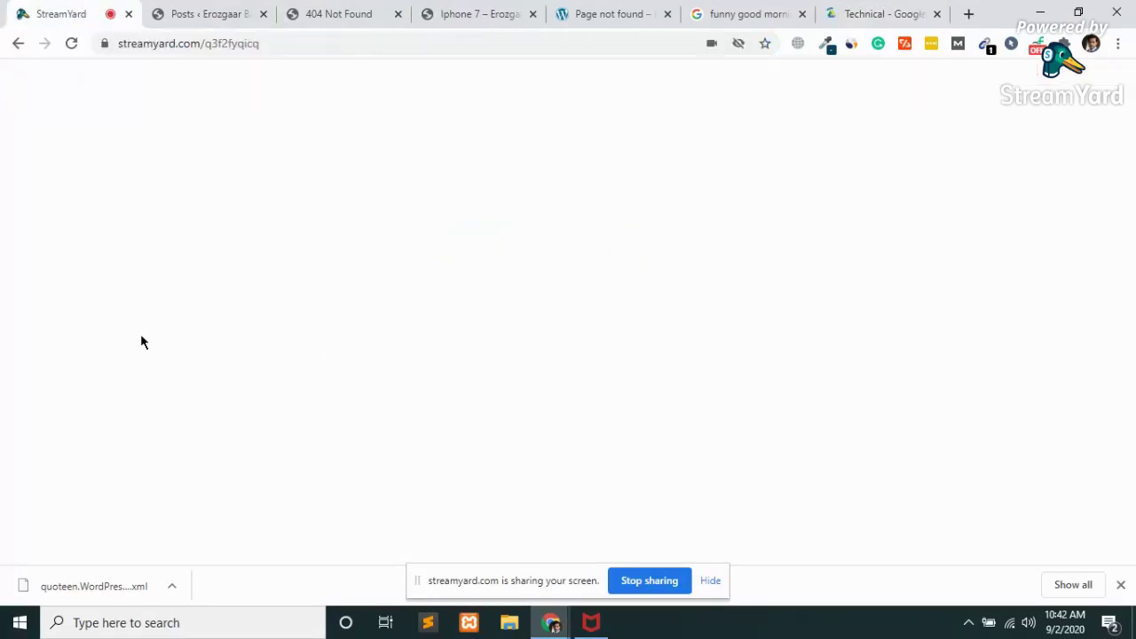
left_click(853, 8)
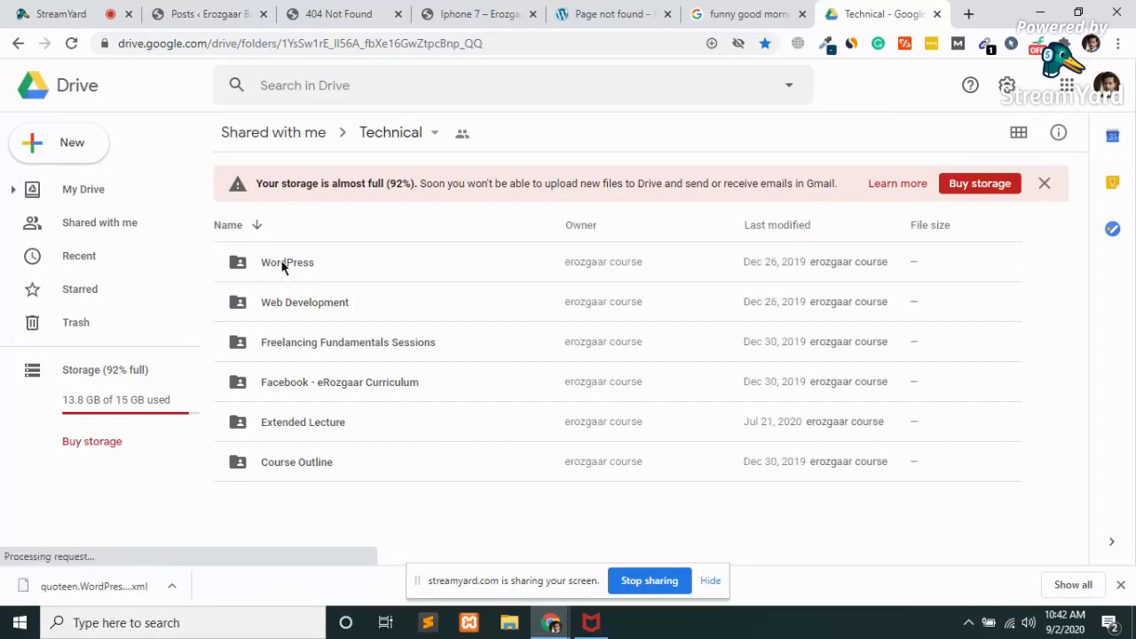
double_click(271, 271)
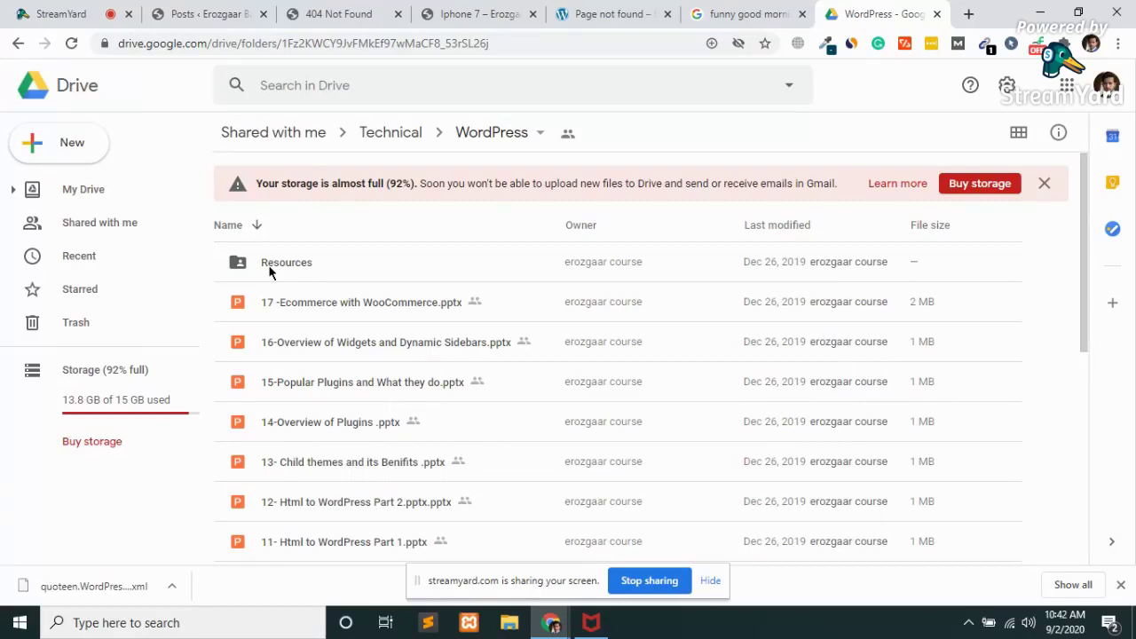
Select 5- Permalinks.pptx and preview it from its right-click menu
scroll(296, 430, "down", 4)
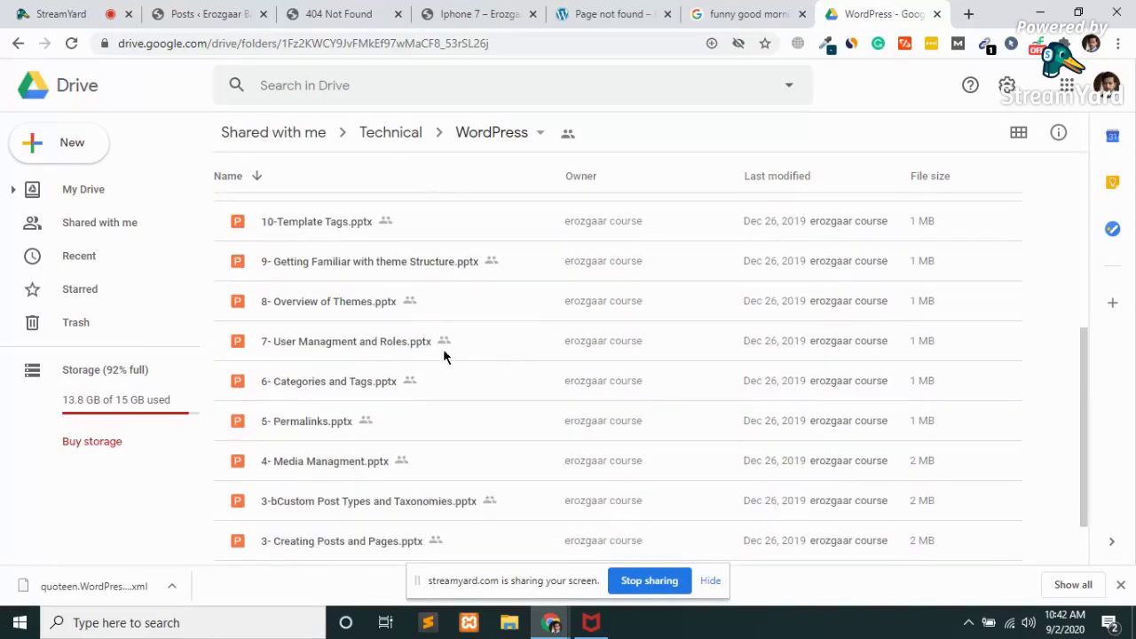
left_click(287, 433)
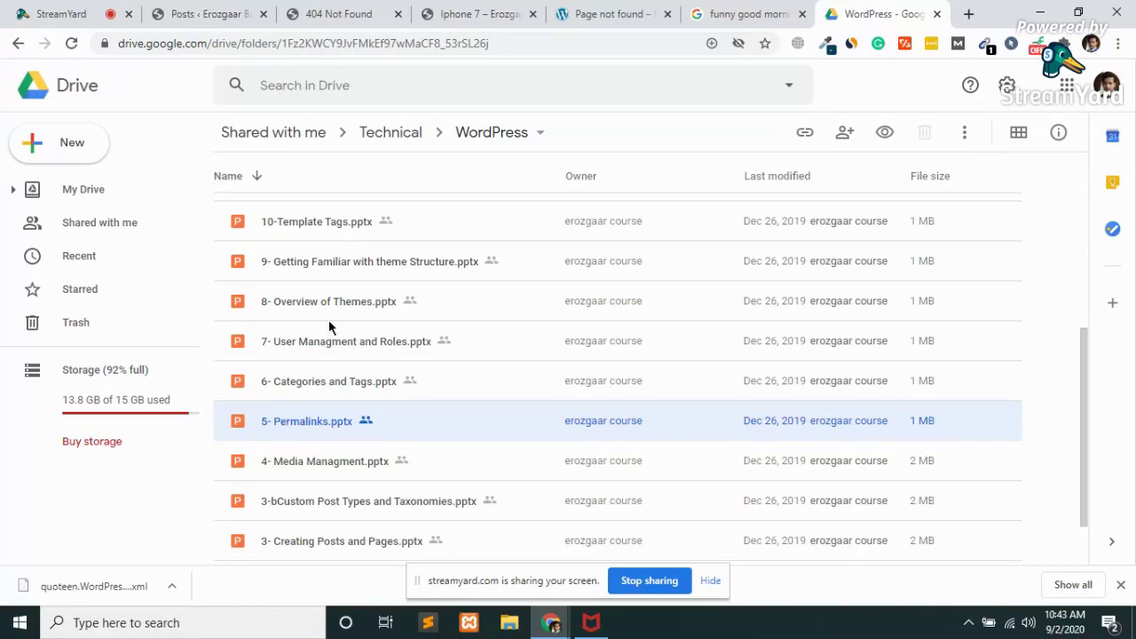
double_click(313, 431)
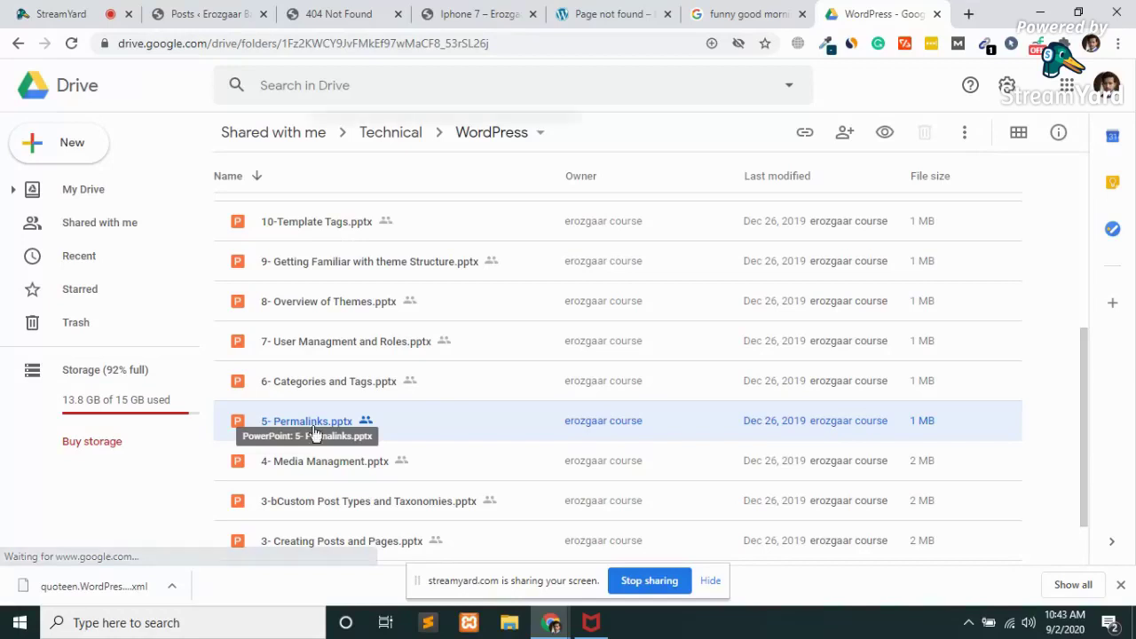
right_click(313, 431)
mouse_move(525, 175)
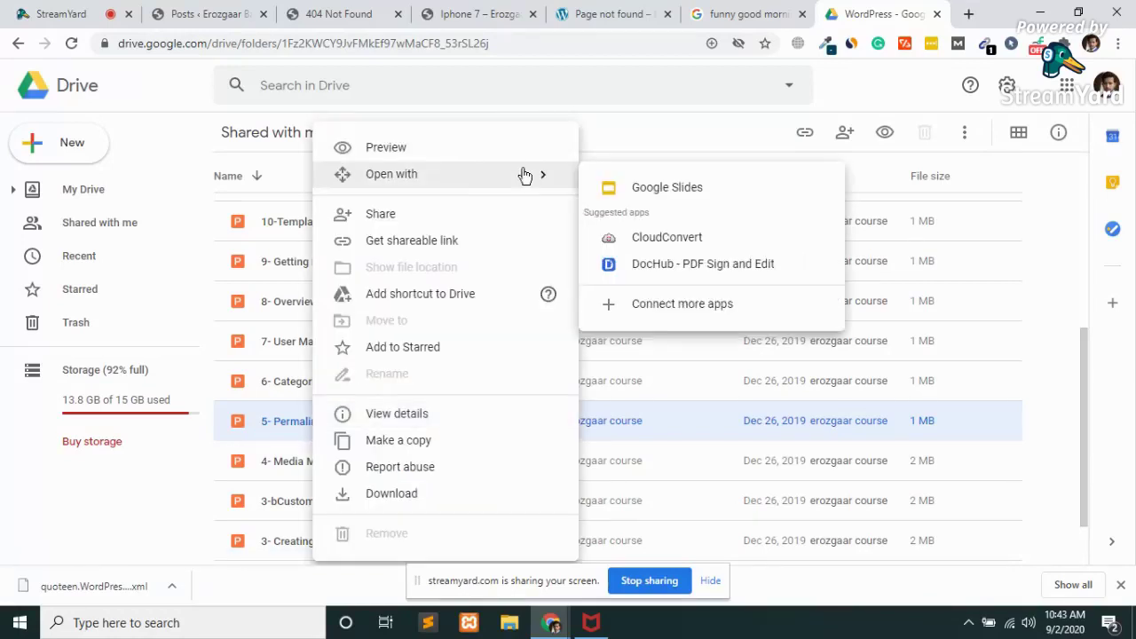
left_click(665, 188)
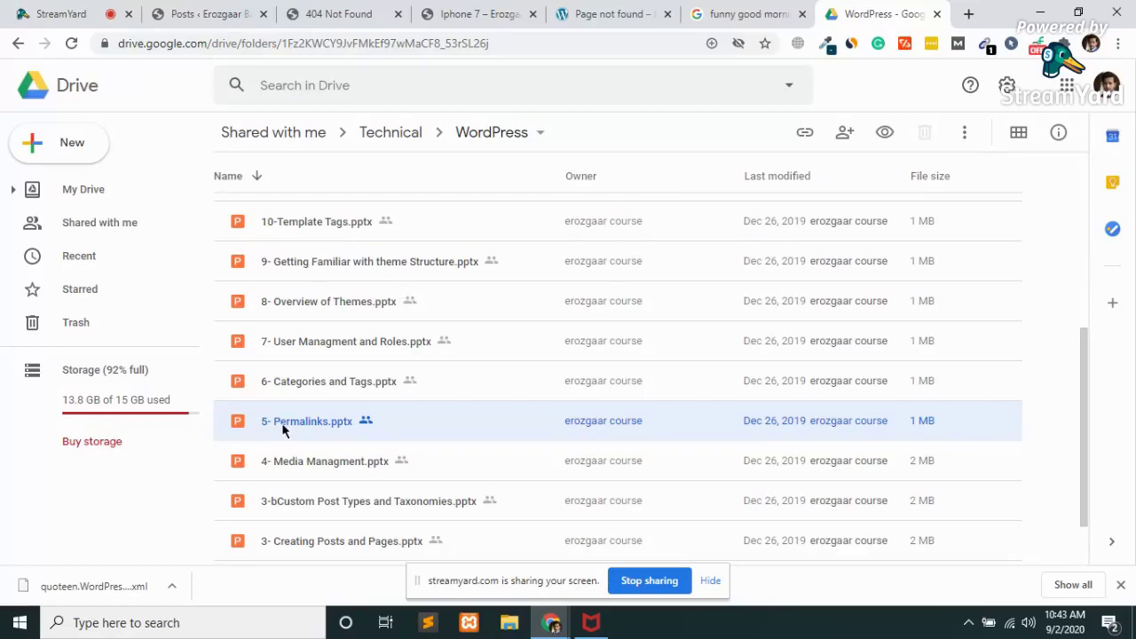
right_click(353, 426)
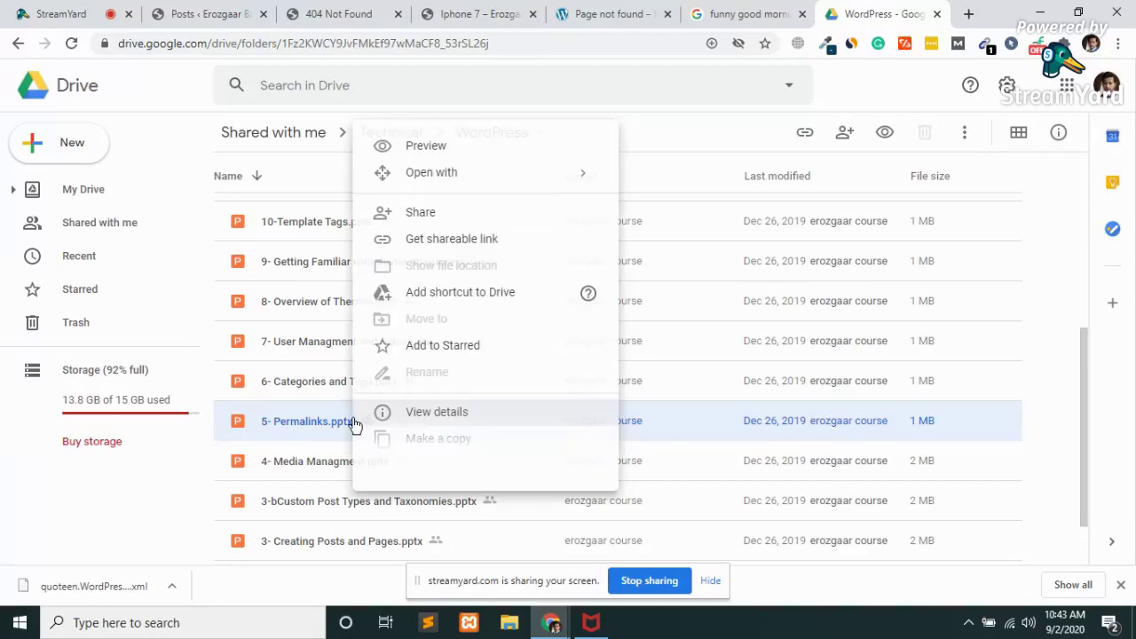
left_click(427, 148)
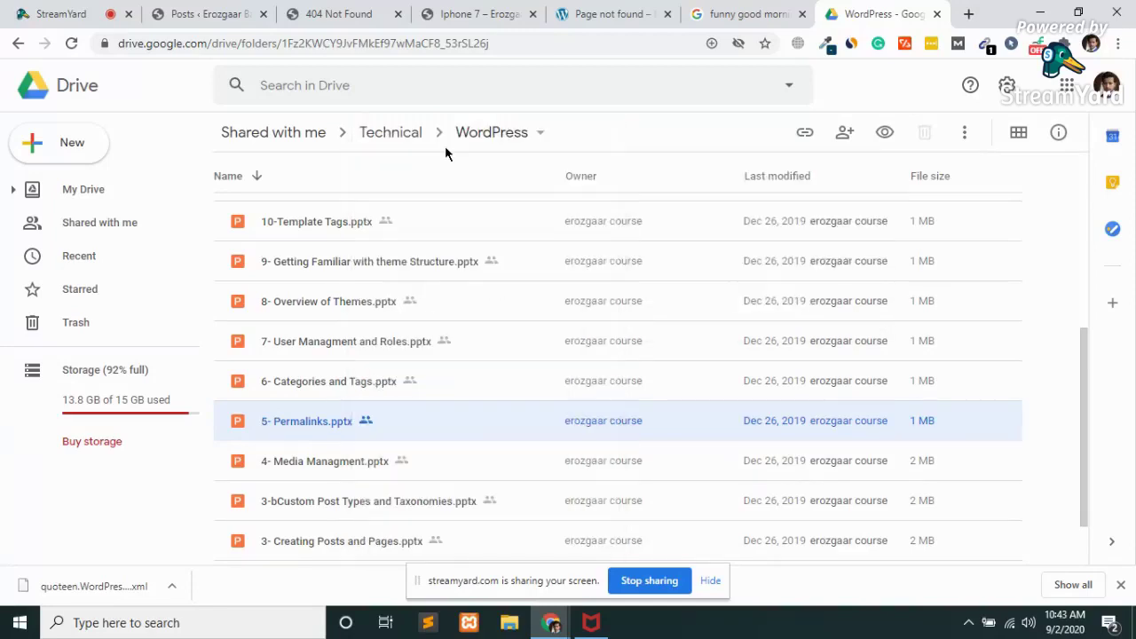
Reload the WordPress folder and double-click 5- Permalinks.pptx to open it
left_click(74, 51)
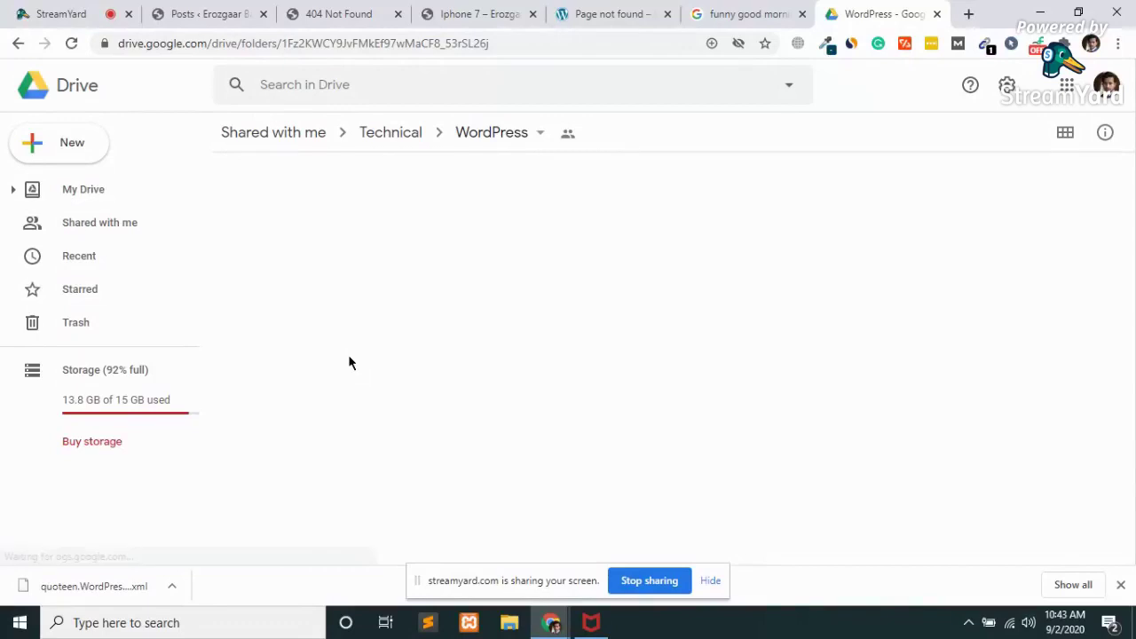
scroll(335, 441, "down", 5)
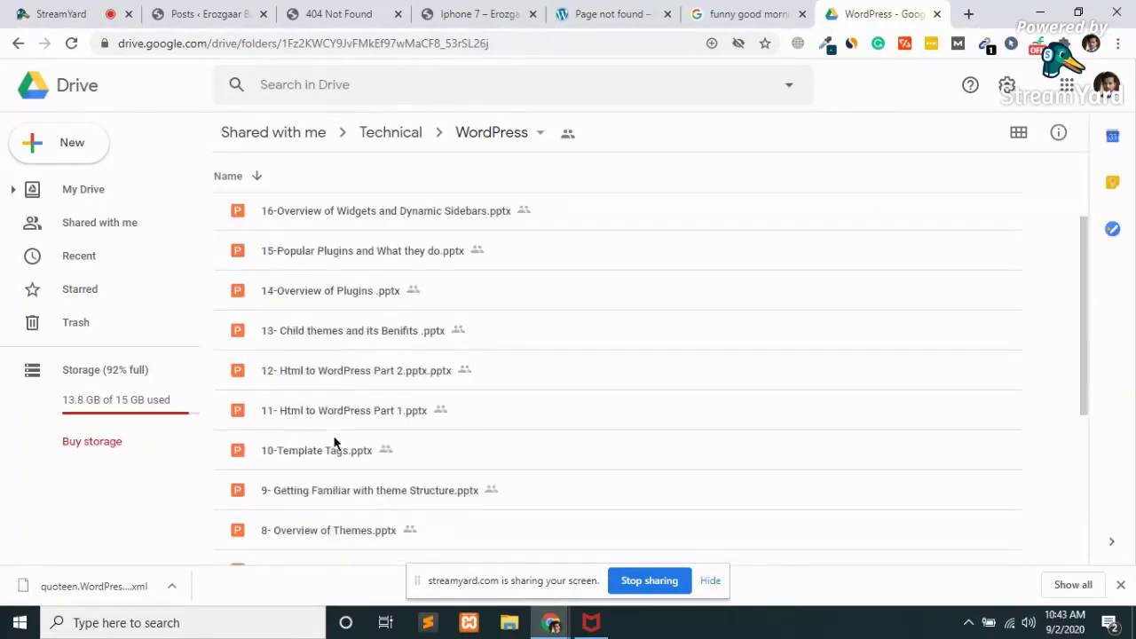
scroll(319, 457, "down", 1)
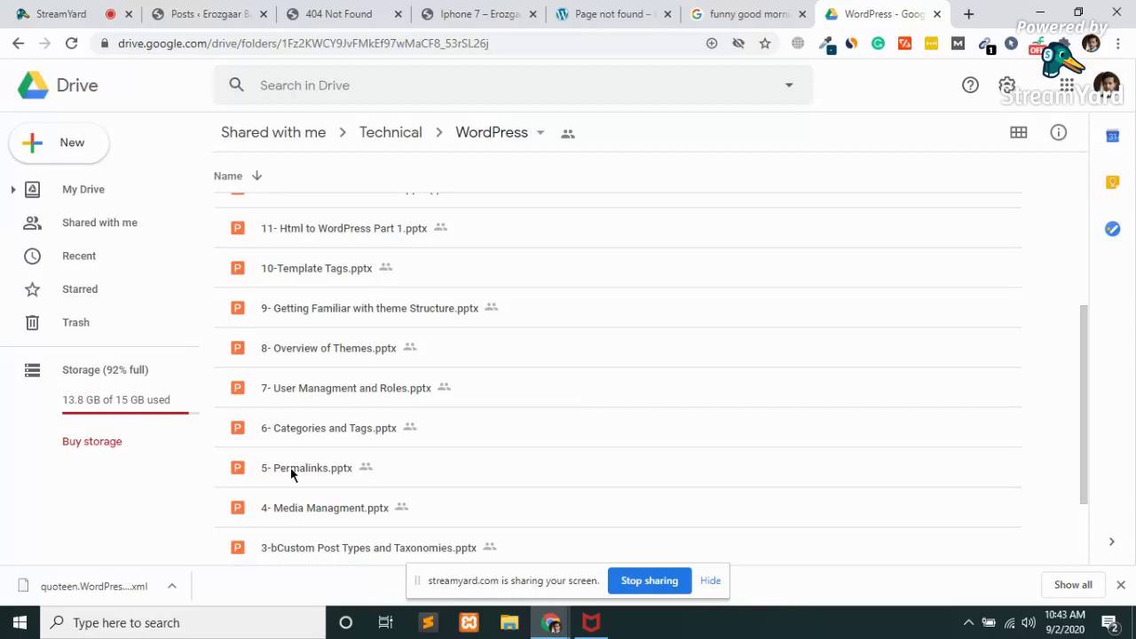
double_click(291, 475)
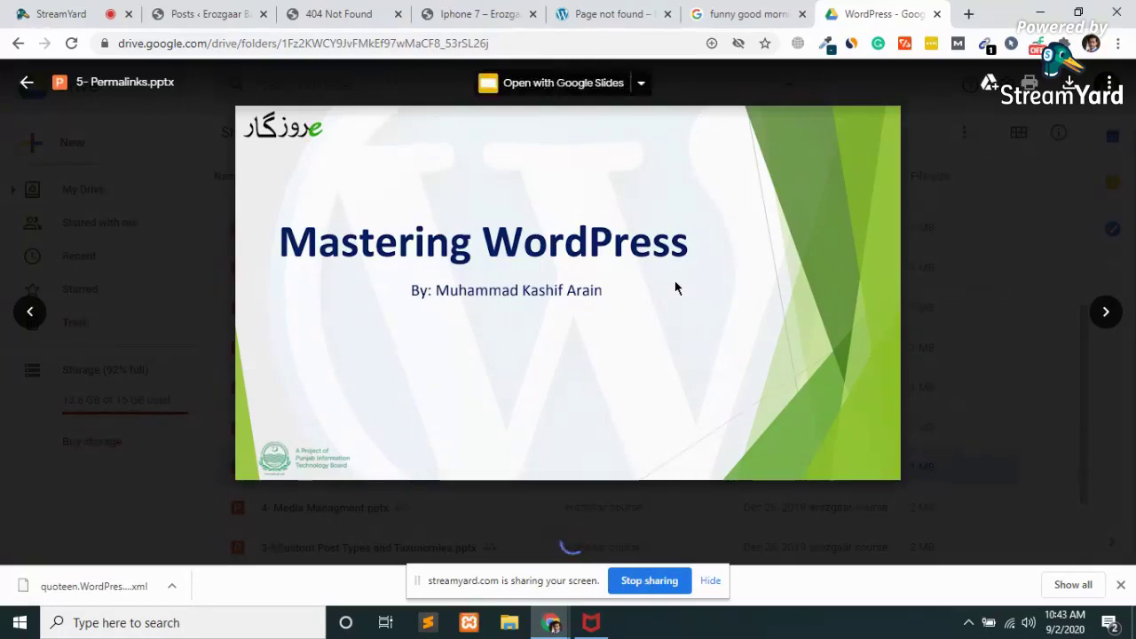
Open the deck with Google Slides, then scroll the preview to slide 2 on Permalinks
scroll(594, 246, "down", 4)
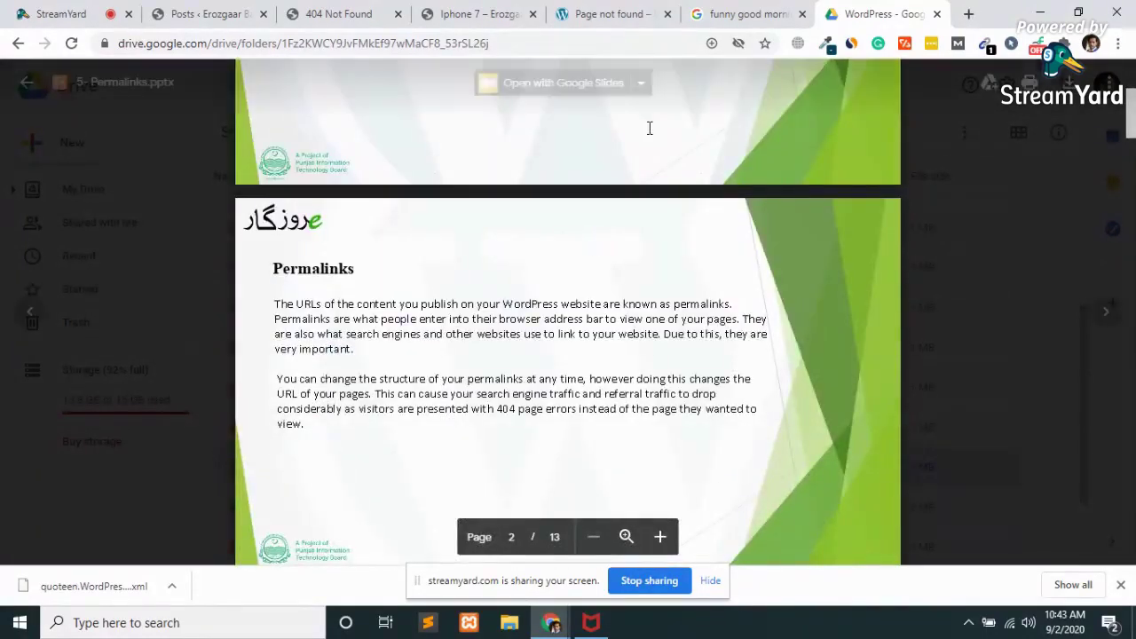
scroll(565, 89, "up", 2)
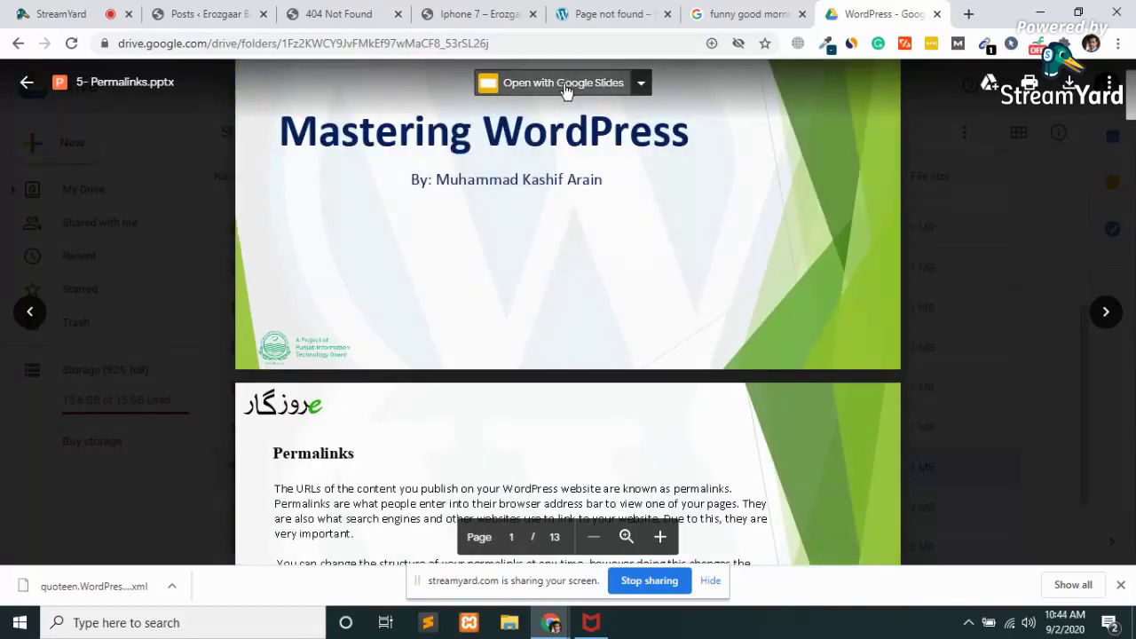
left_click(566, 86)
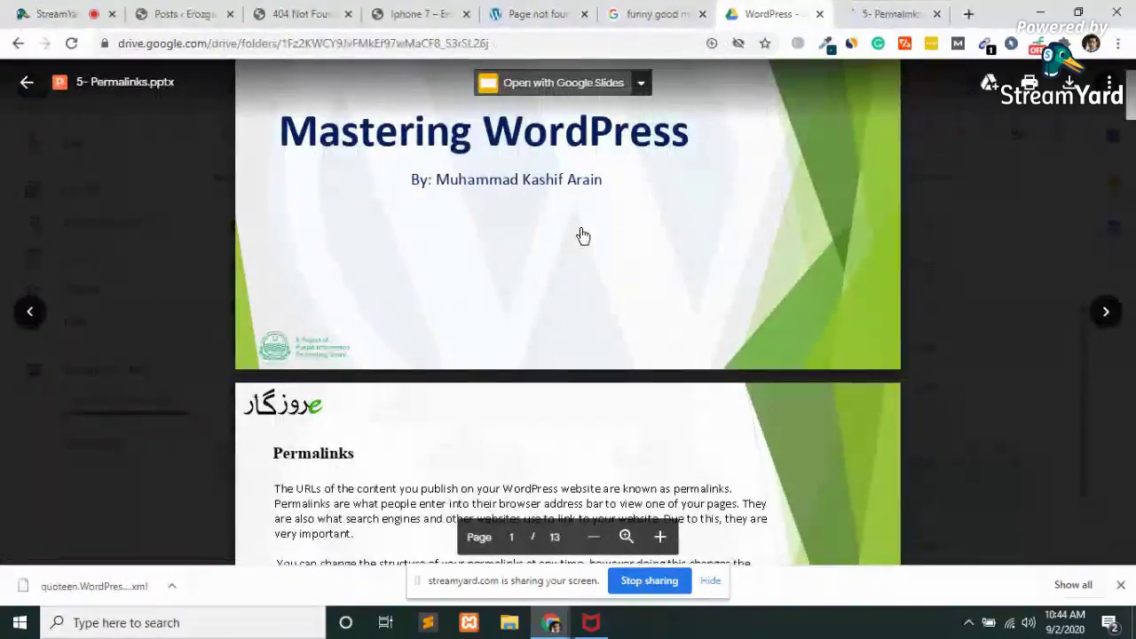
scroll(580, 229, "down", 2)
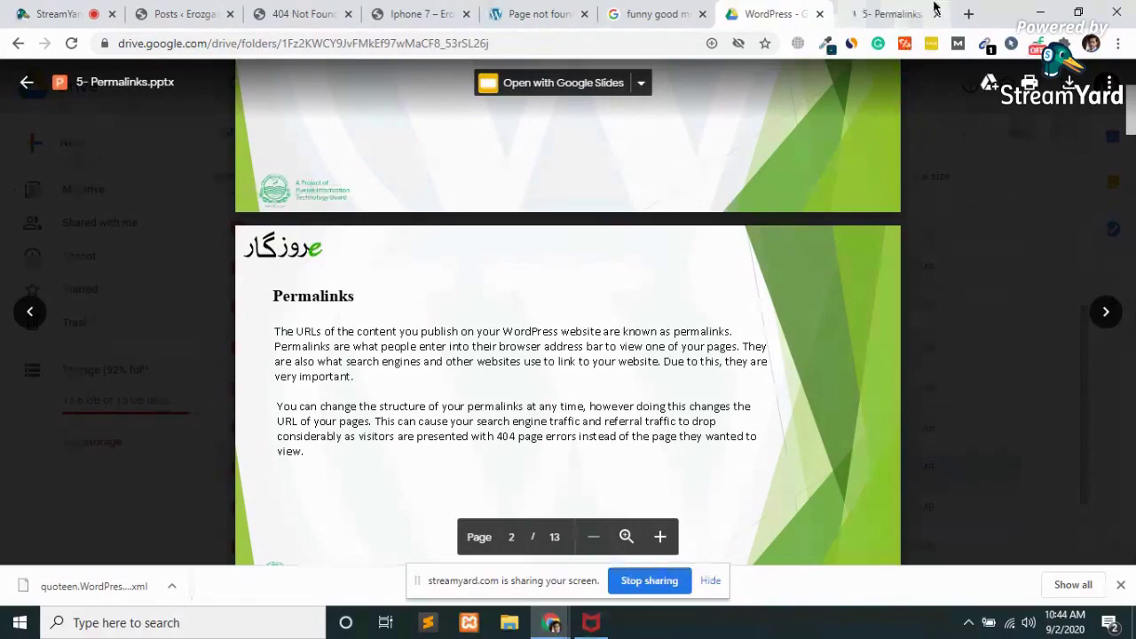
Load seogrowth.tools/blog in a new tab
left_click(968, 14)
type("seogrowth.tools")
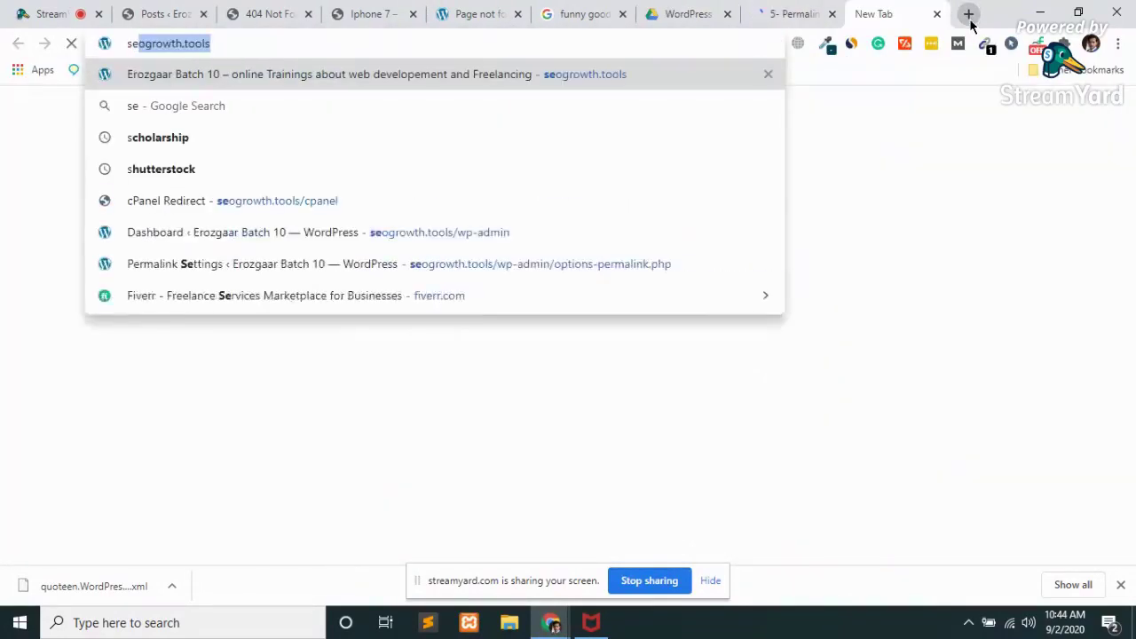
type("/blog")
key("Return")
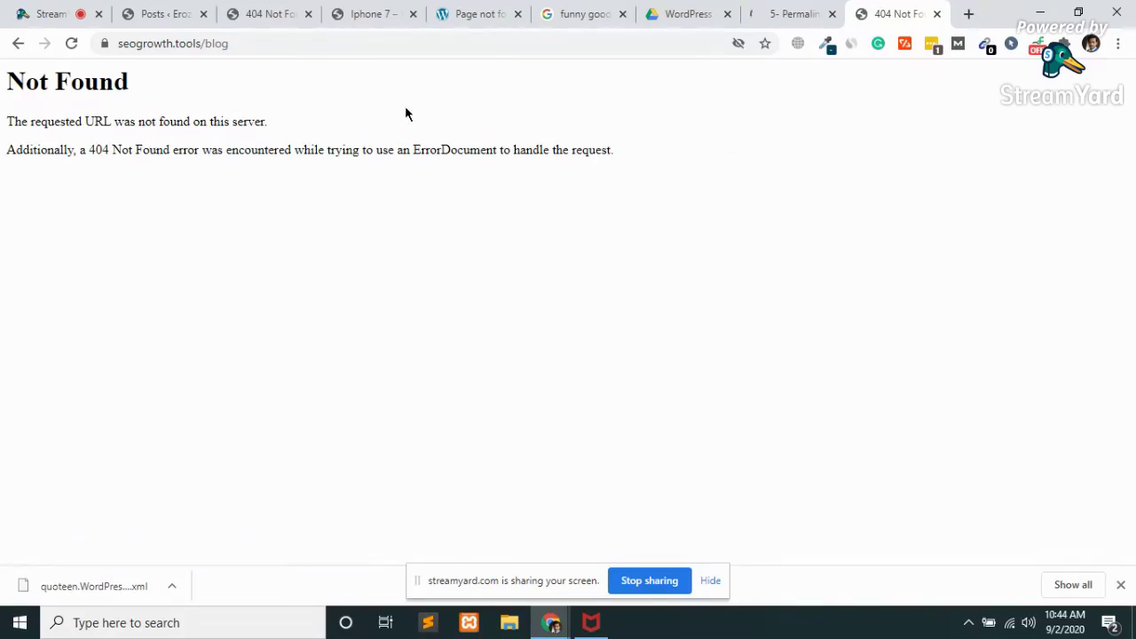
Return to the Drive preview of 5- Permalinks.pptx and scroll to slide 2
left_click(803, 9)
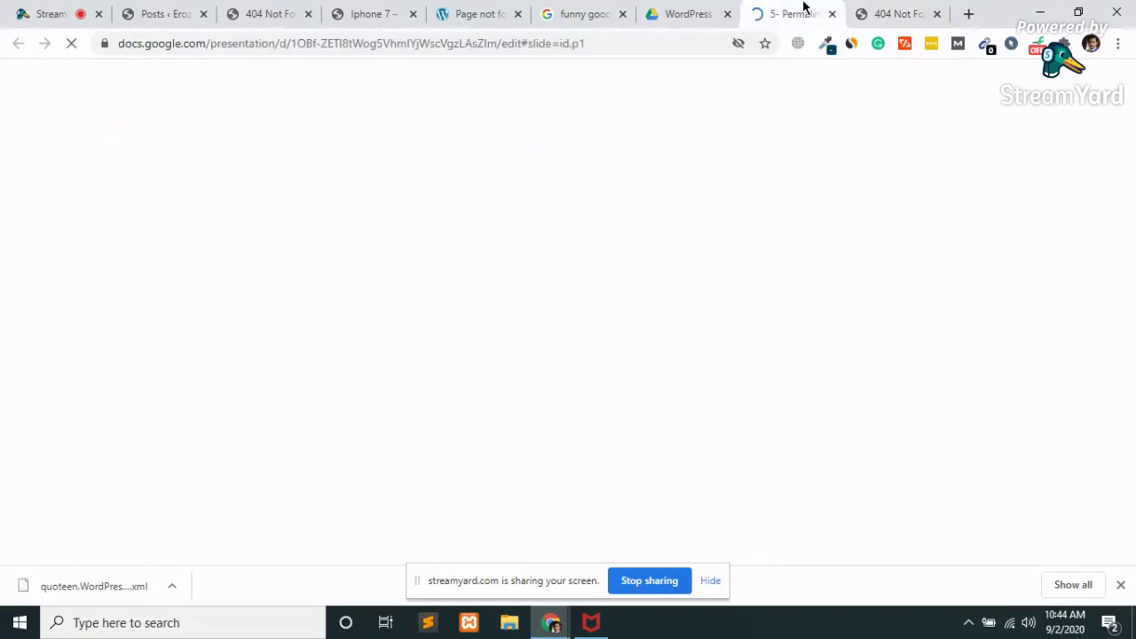
left_click(884, 11)
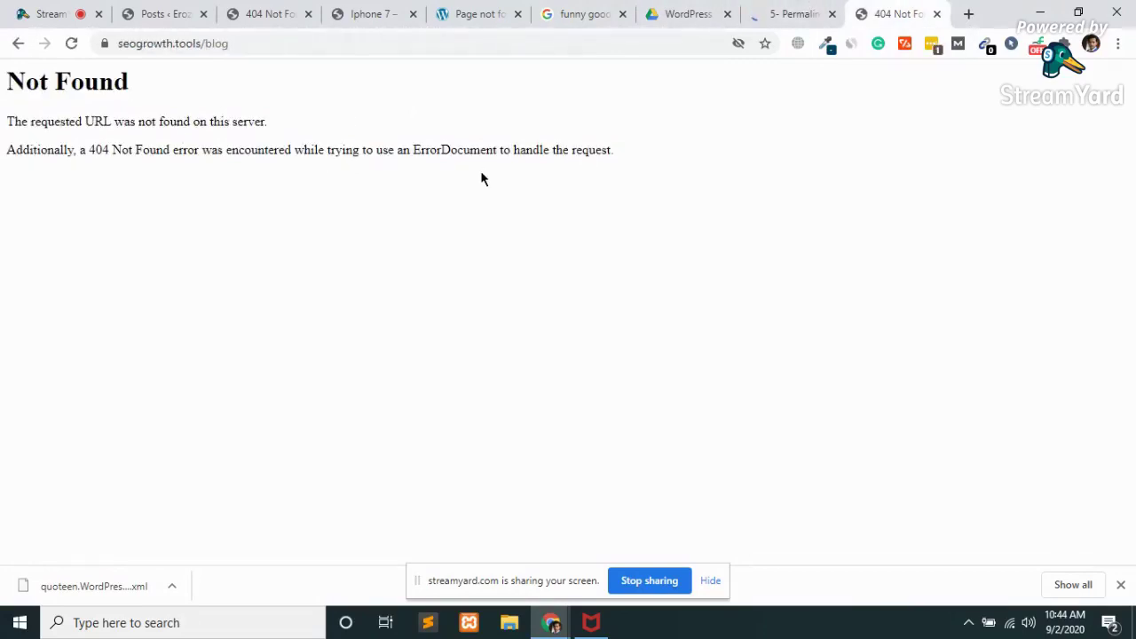
left_click(786, 11)
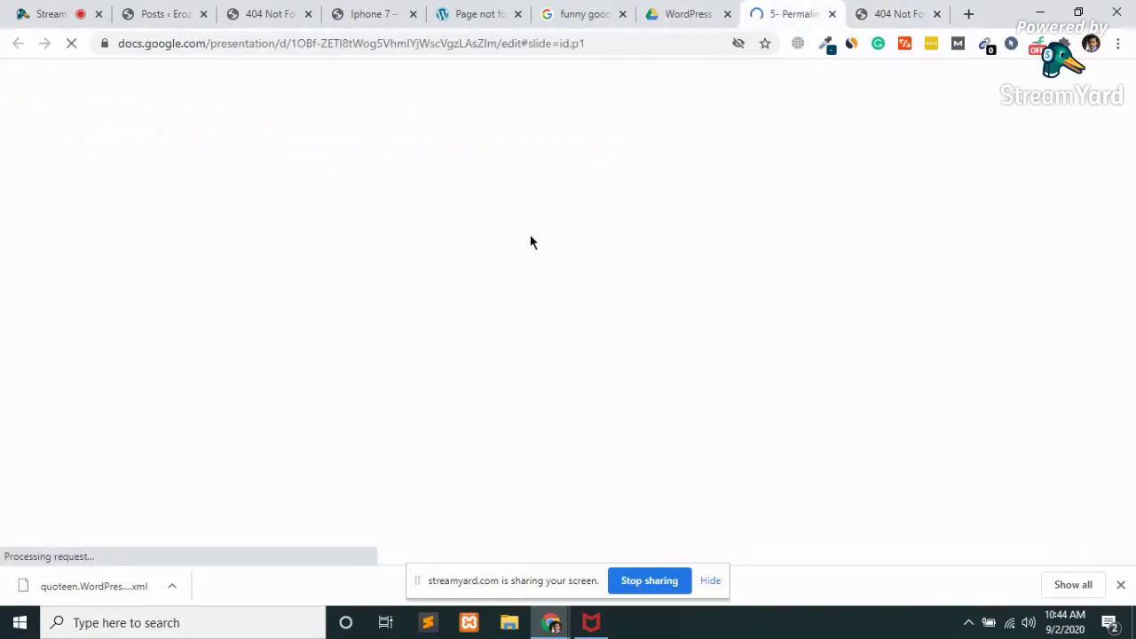
left_click(657, 11)
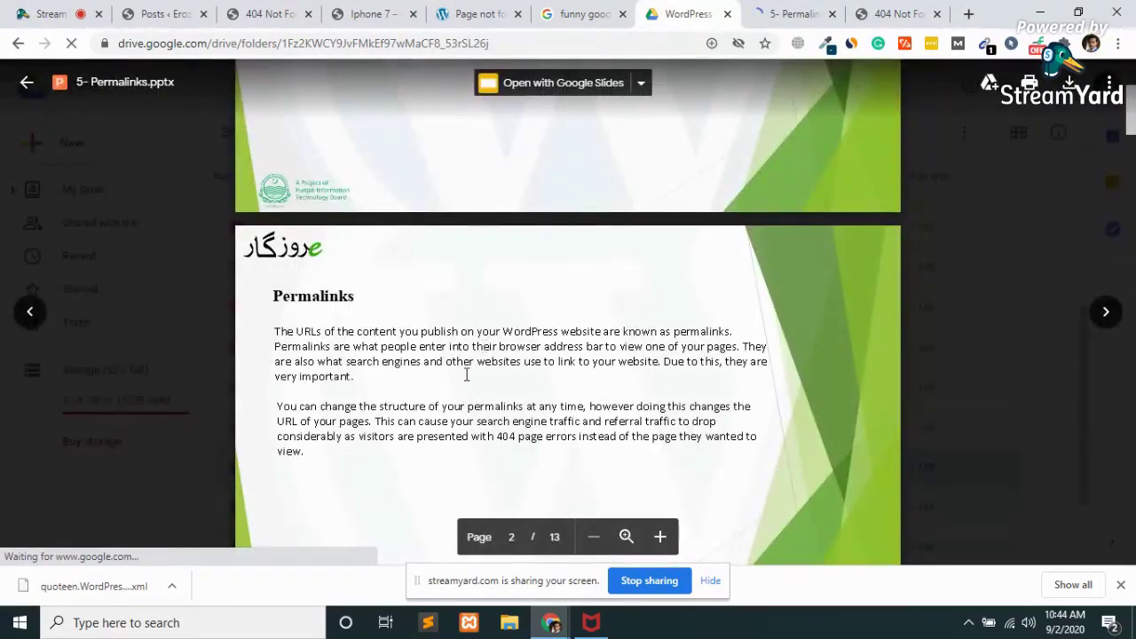
scroll(466, 375, "down", 2)
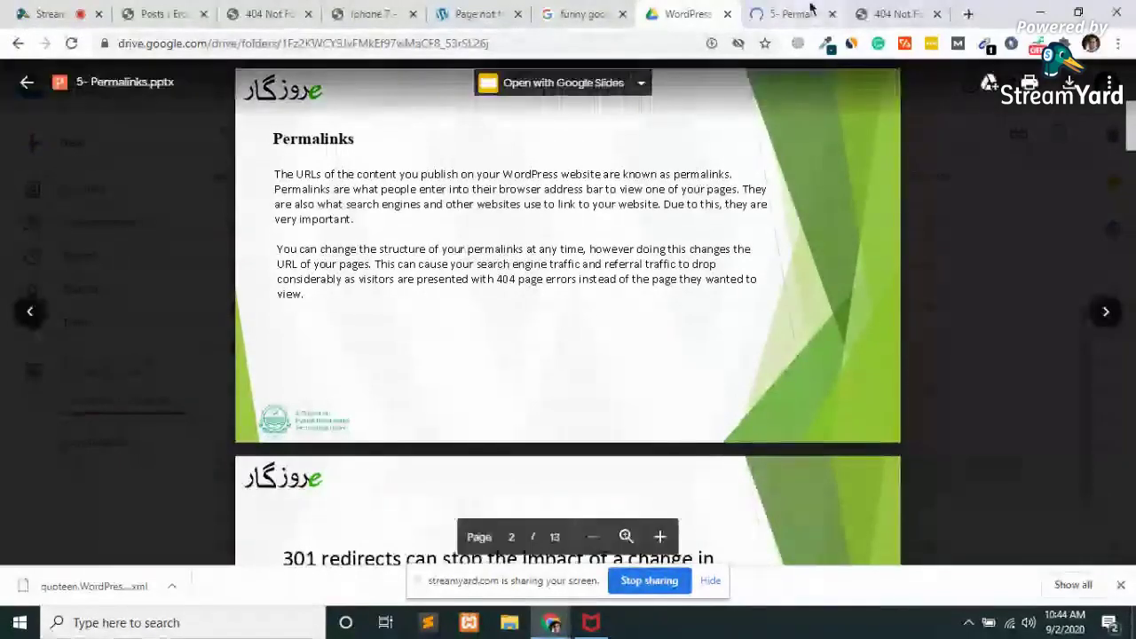
Open Google in a new tab and search 'funny good morning' quotes
left_click(970, 13)
type("goog")
key("Return")
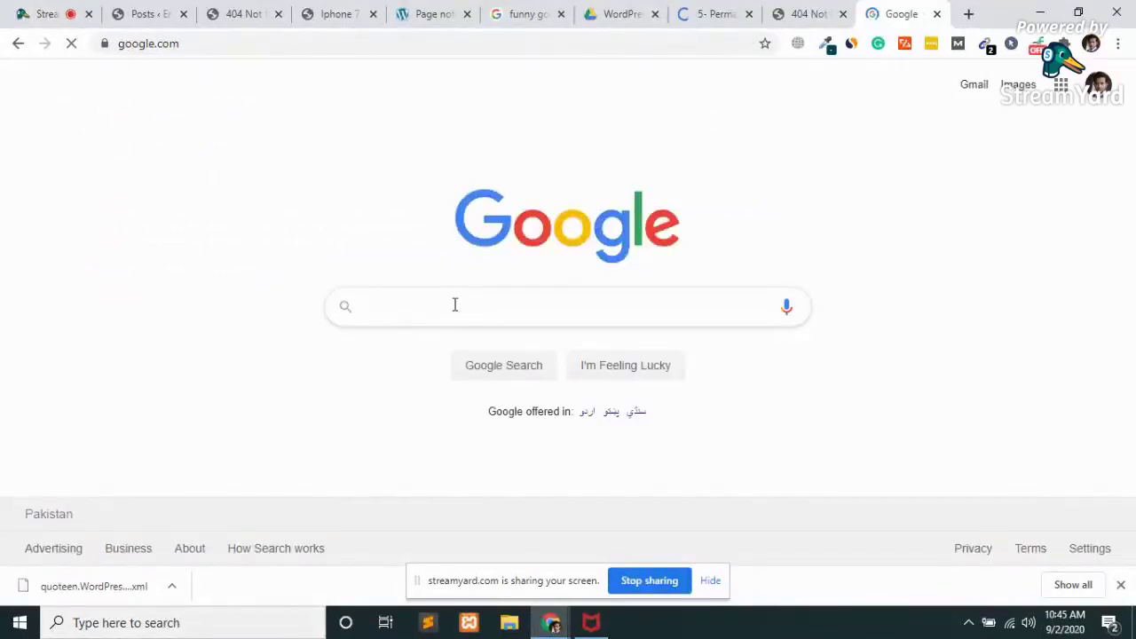
type("quo")
key("ctrl+a")
key("BackSpace")
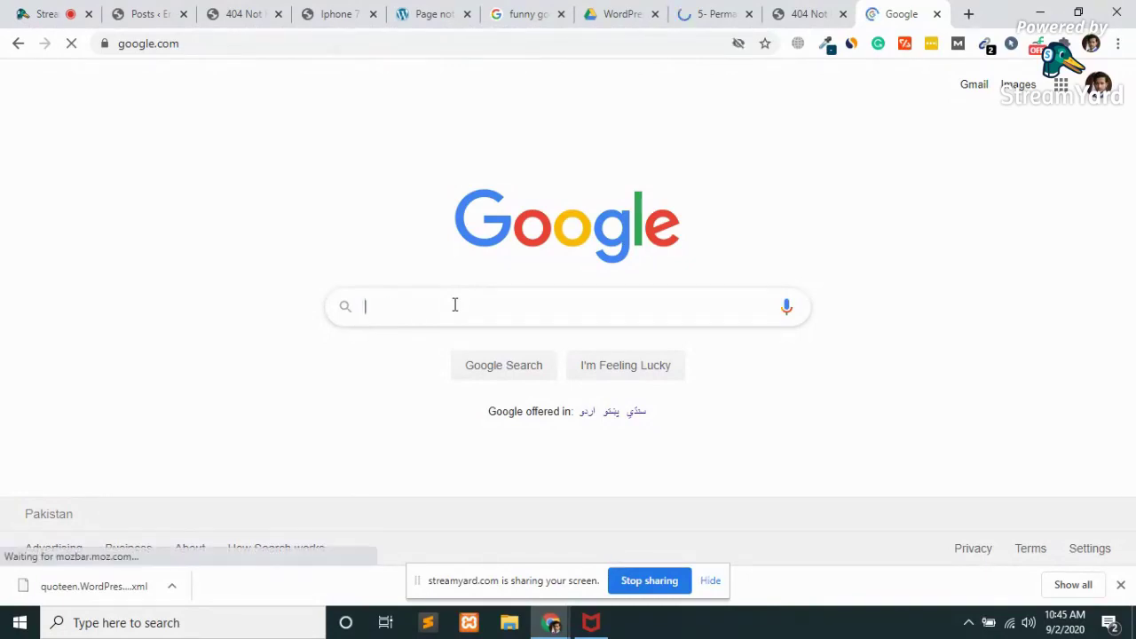
type("funny good morning quotes")
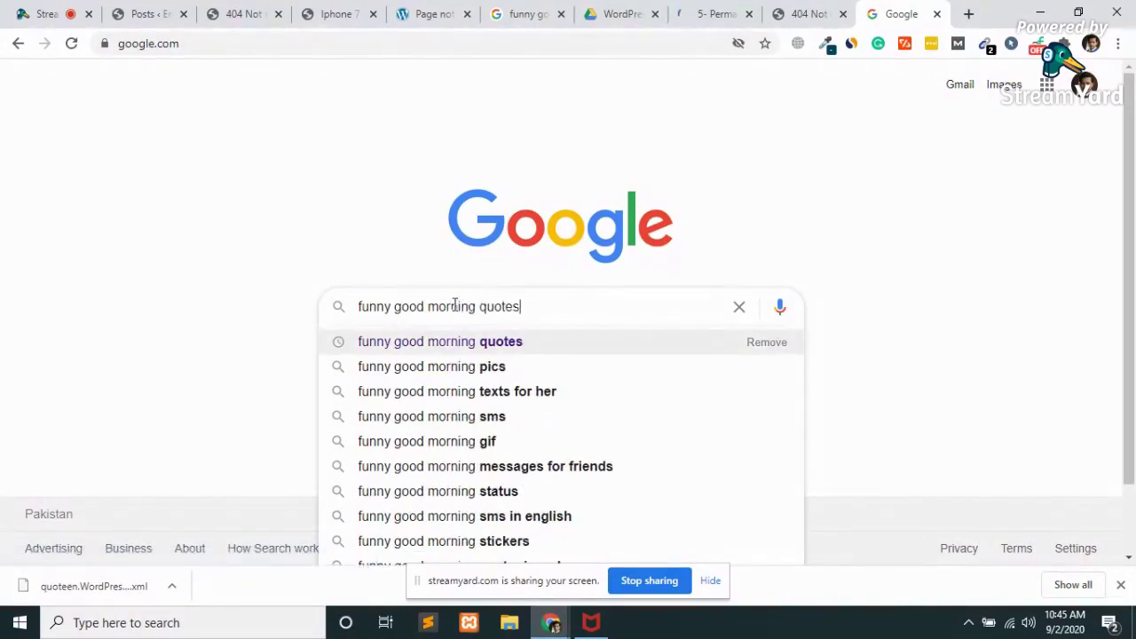
key("Return")
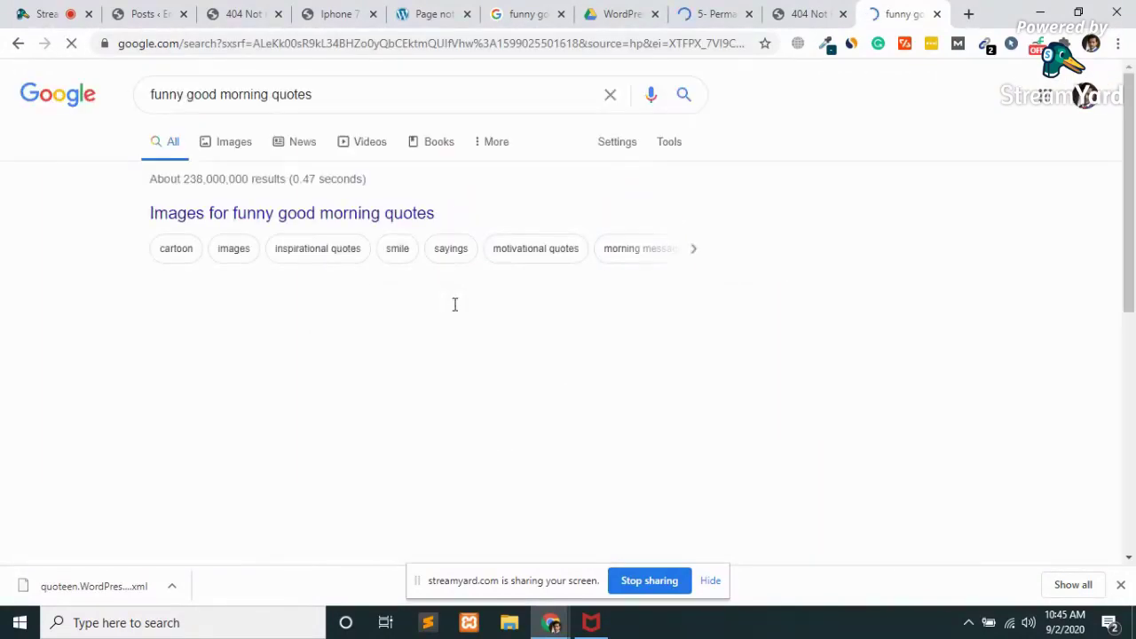
Scroll the results to Quoteen's listing, then return to the Drive slides preview
scroll(228, 346, "down", 2)
scroll(228, 346, "down", 3)
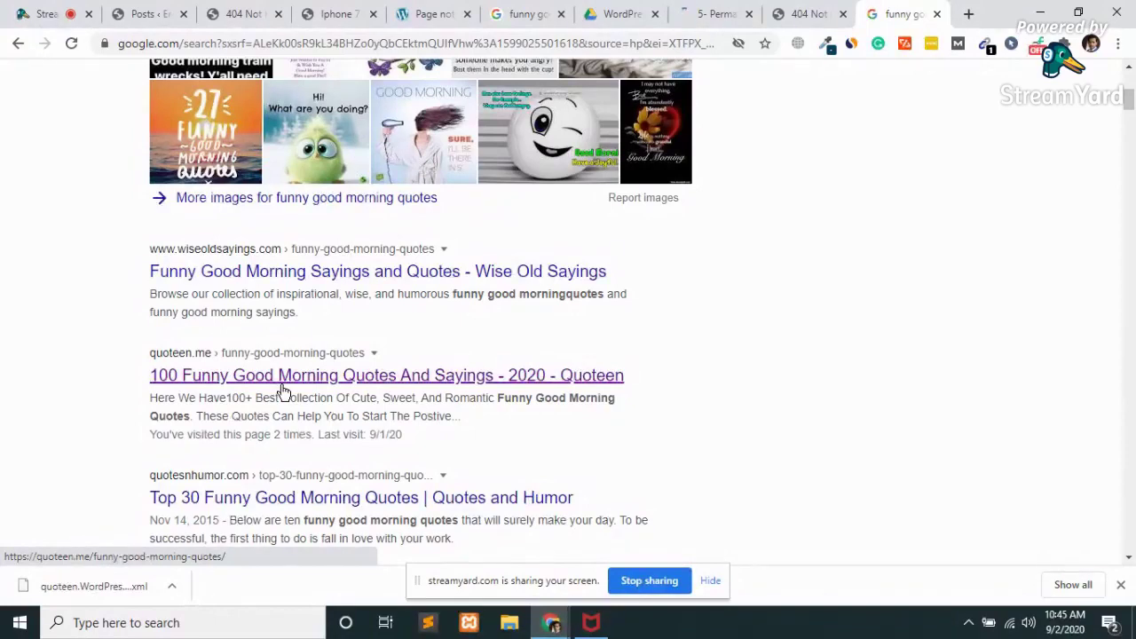
left_click(597, 13)
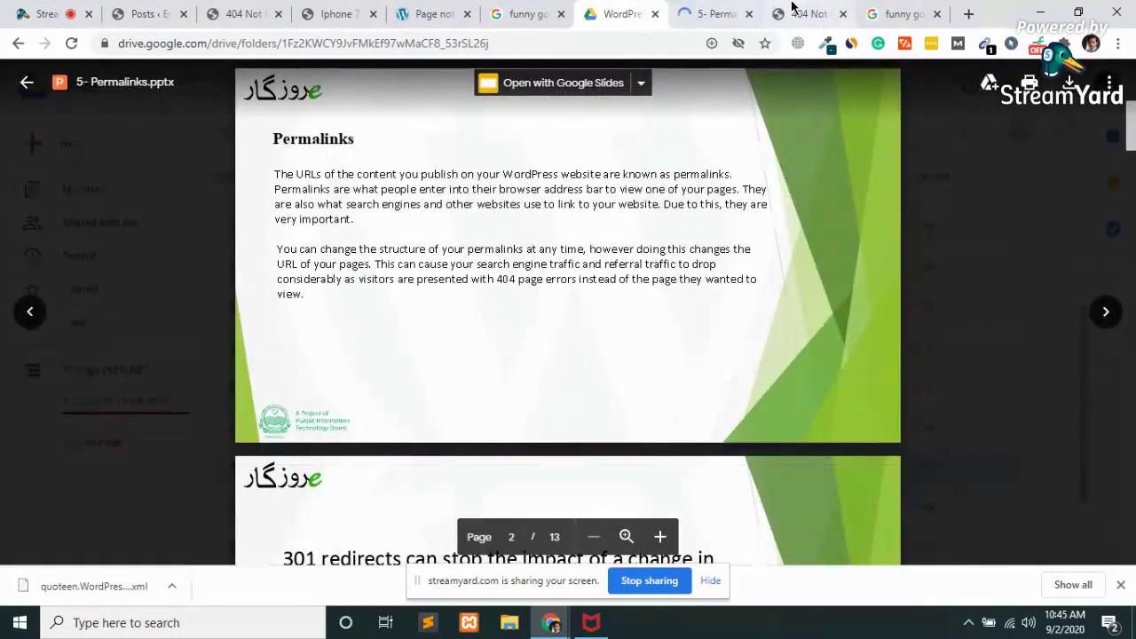
Back in the Drive preview, scroll the Permalinks deck down to the Day and Name permalinks slide
left_click(794, 11)
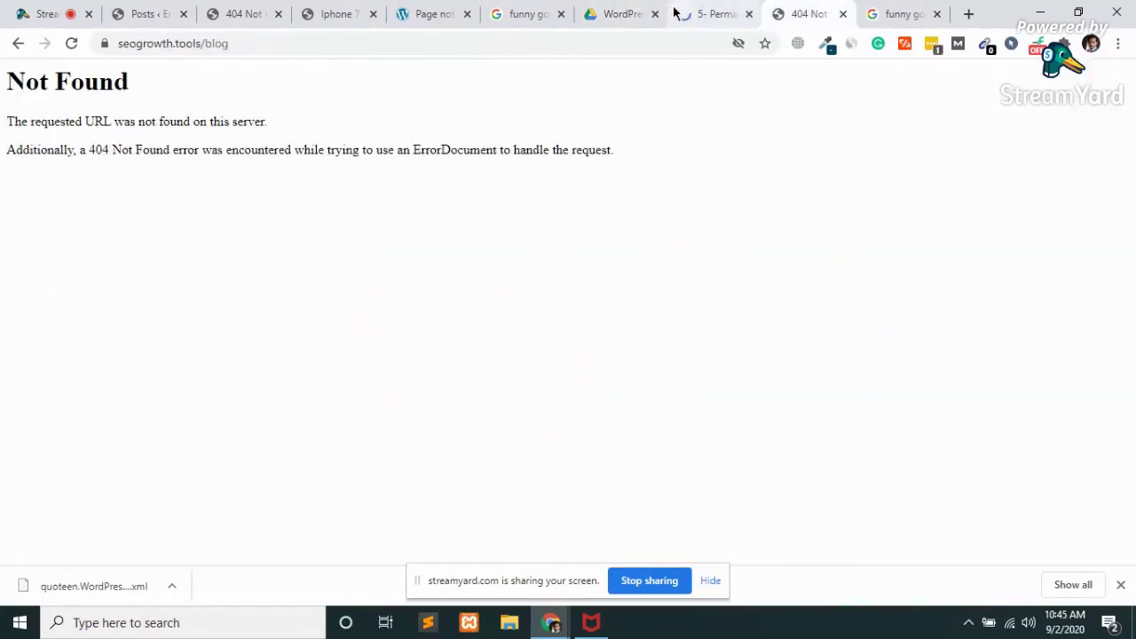
left_click(701, 12)
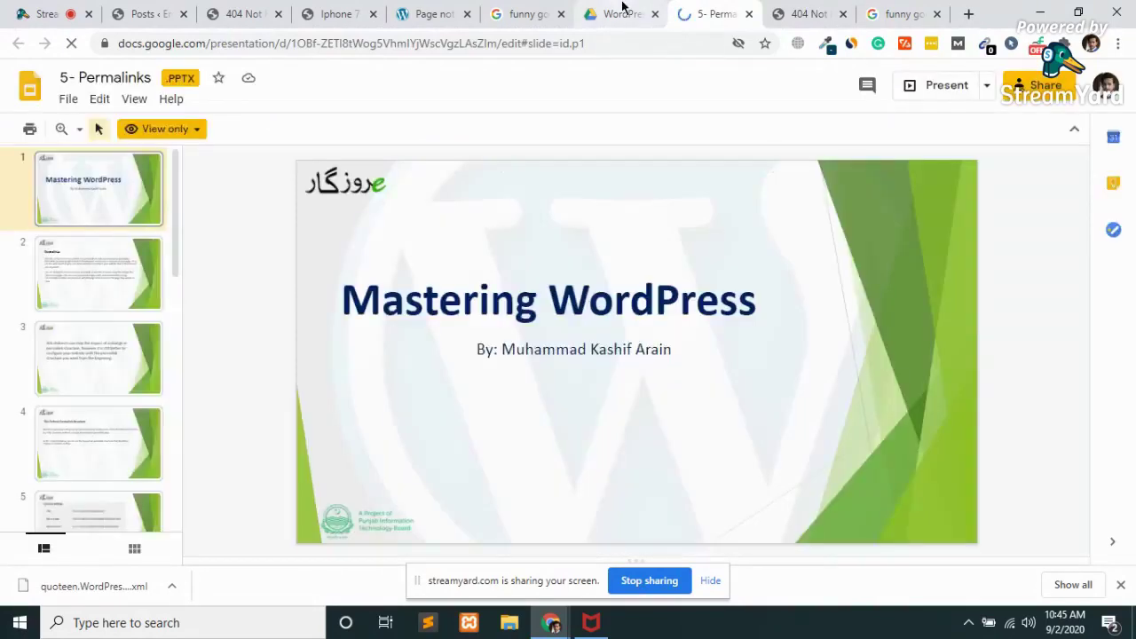
left_click(621, 11)
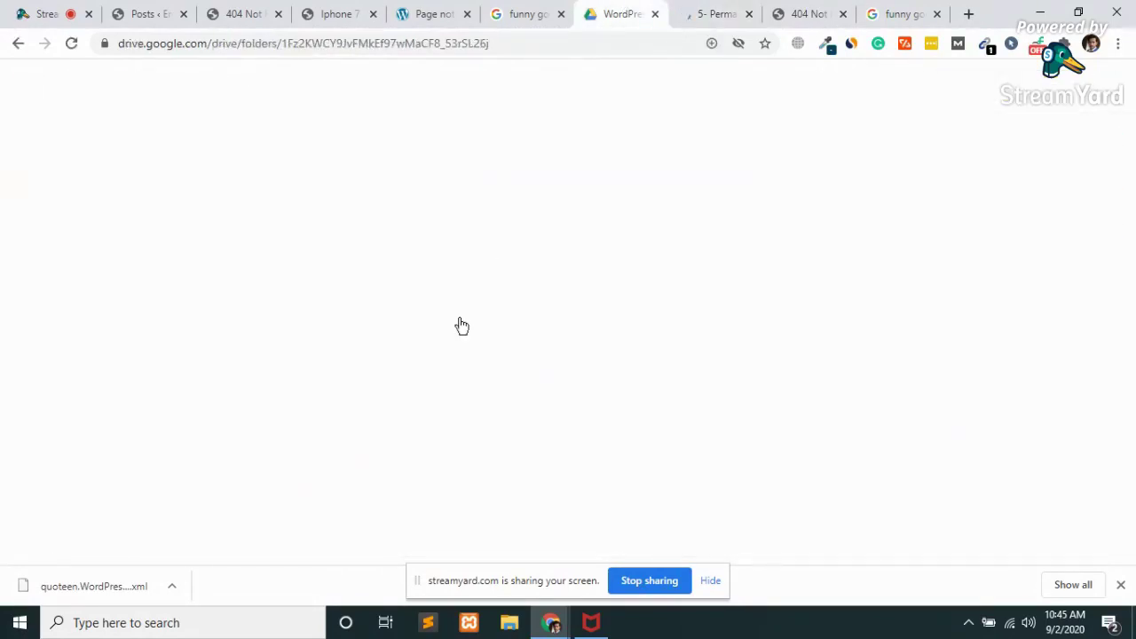
scroll(460, 323, "down", 5)
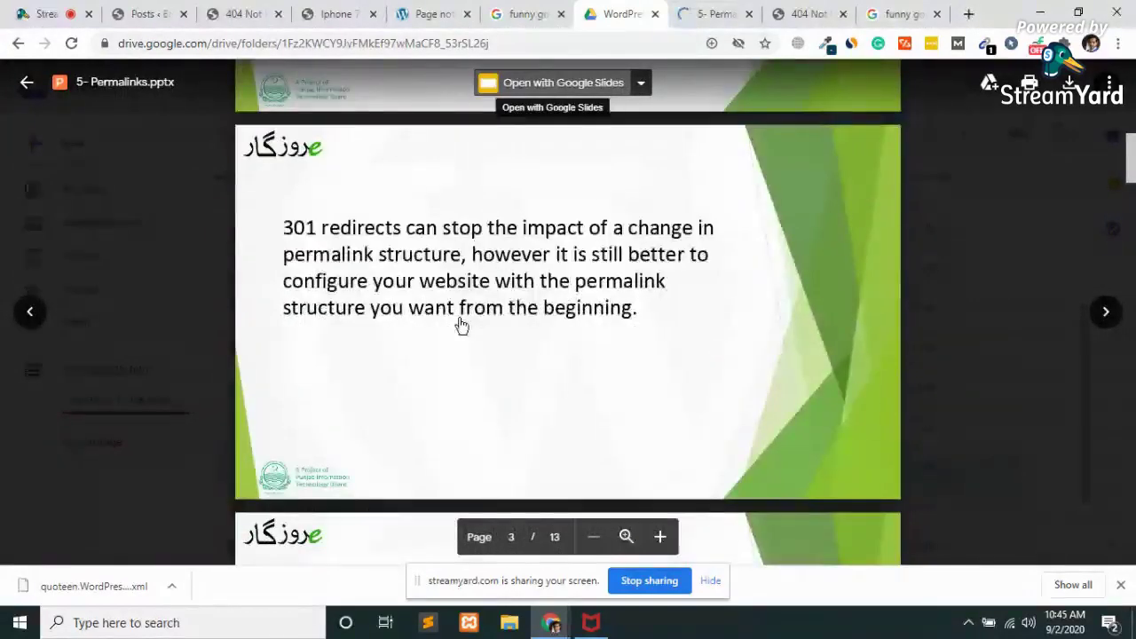
scroll(460, 323, "down", 4)
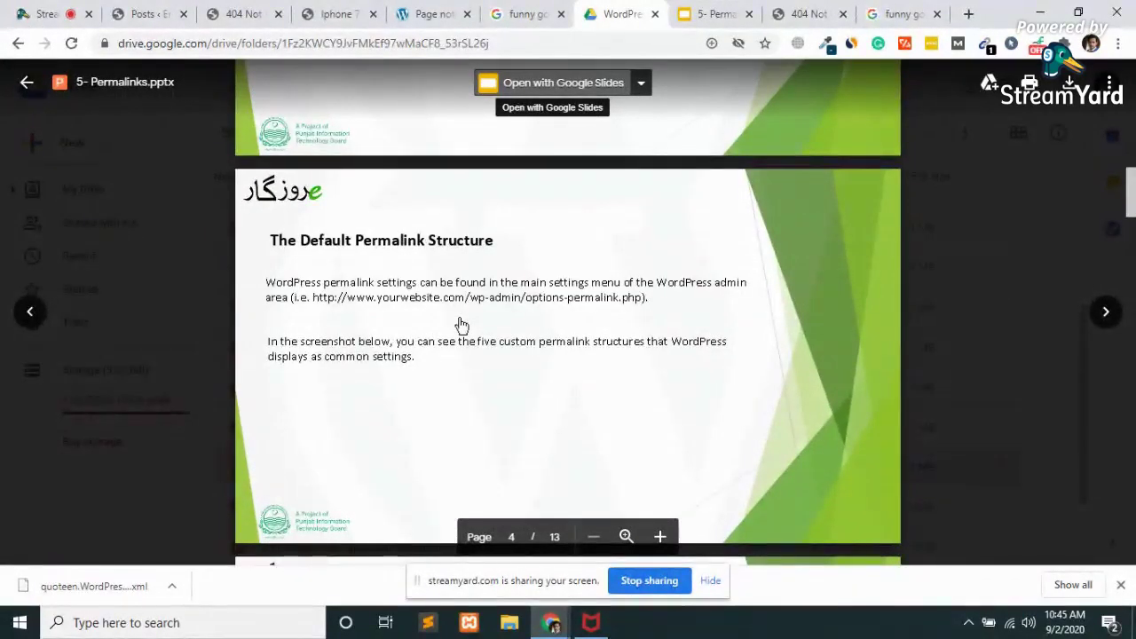
scroll(460, 321, "down", 2)
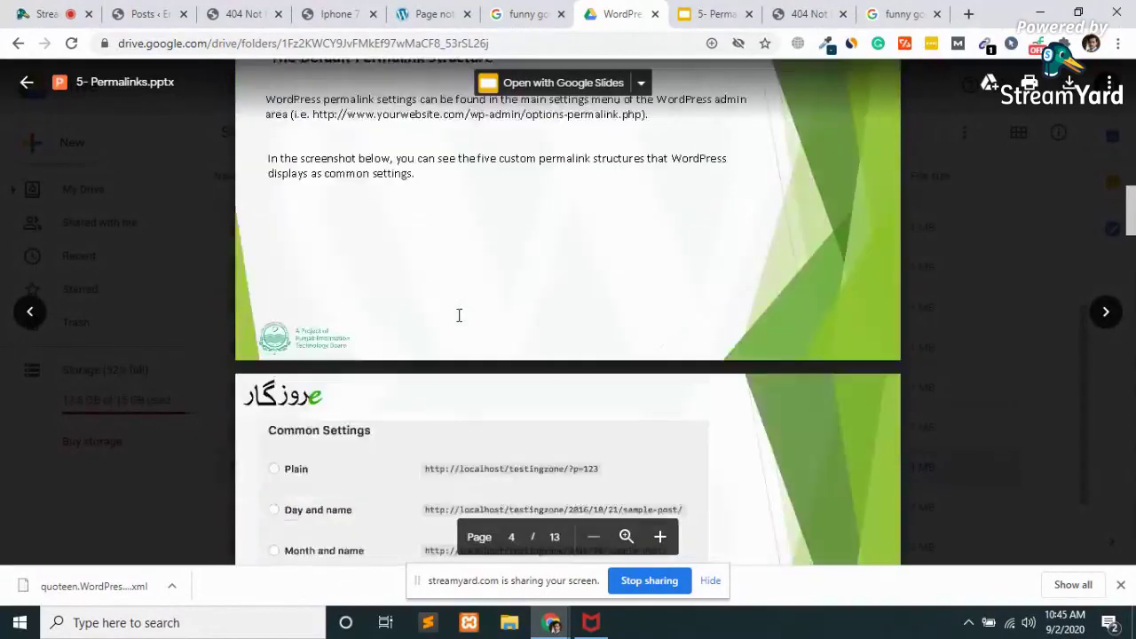
scroll(459, 315, "down", 6)
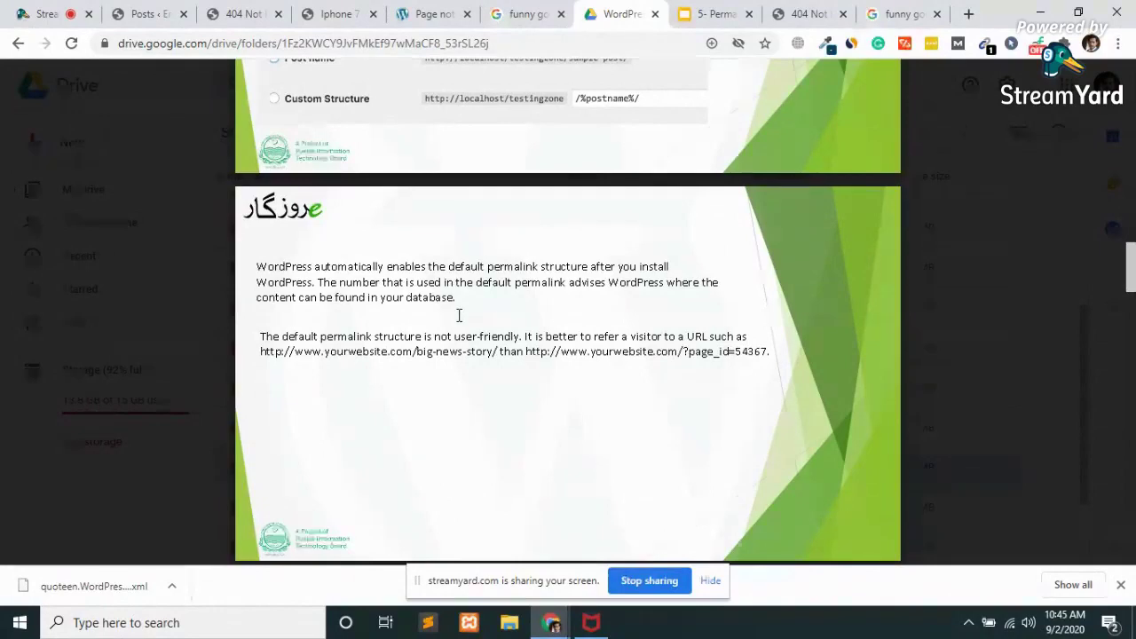
scroll(459, 315, "down", 3)
scroll(459, 315, "down", 4)
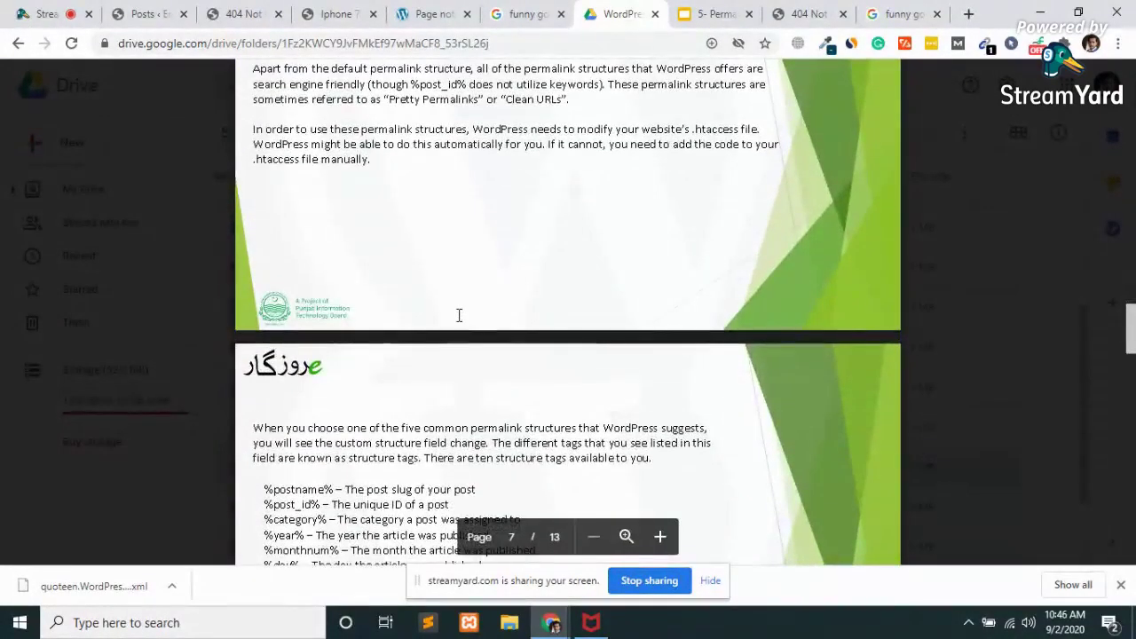
scroll(458, 315, "down", 3)
scroll(459, 315, "down", 3)
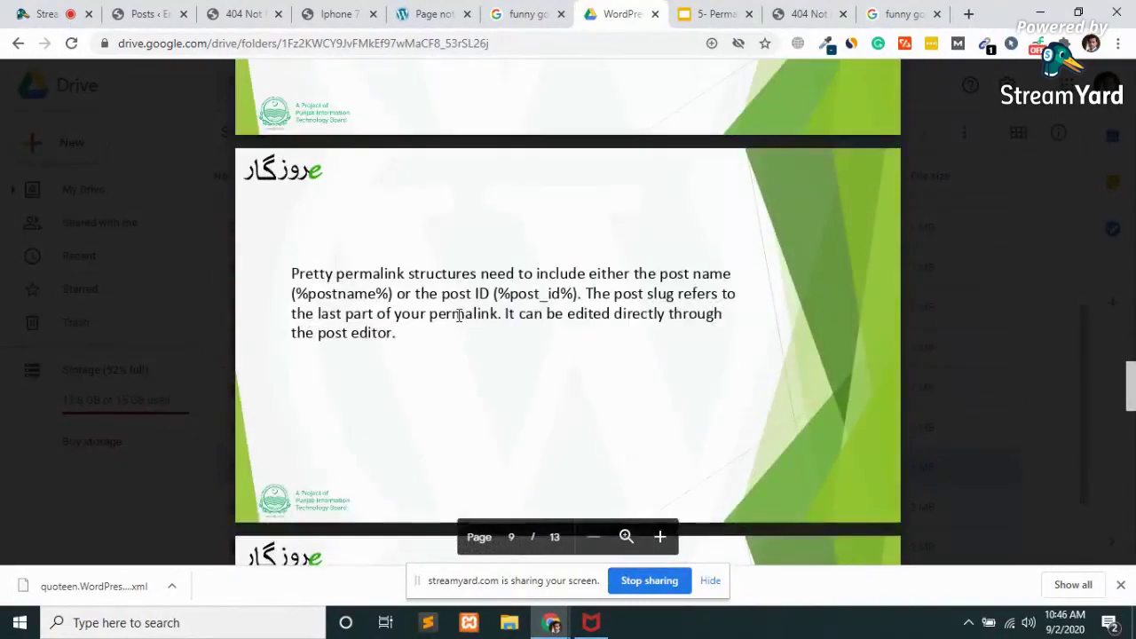
scroll(458, 315, "down", 1)
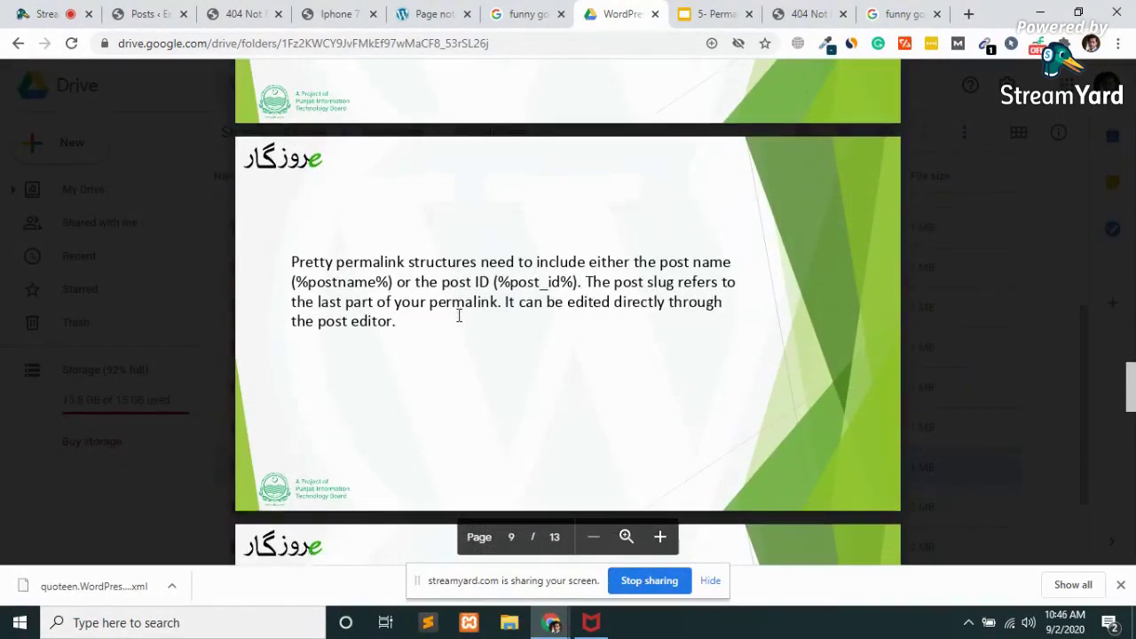
scroll(459, 315, "down", 3)
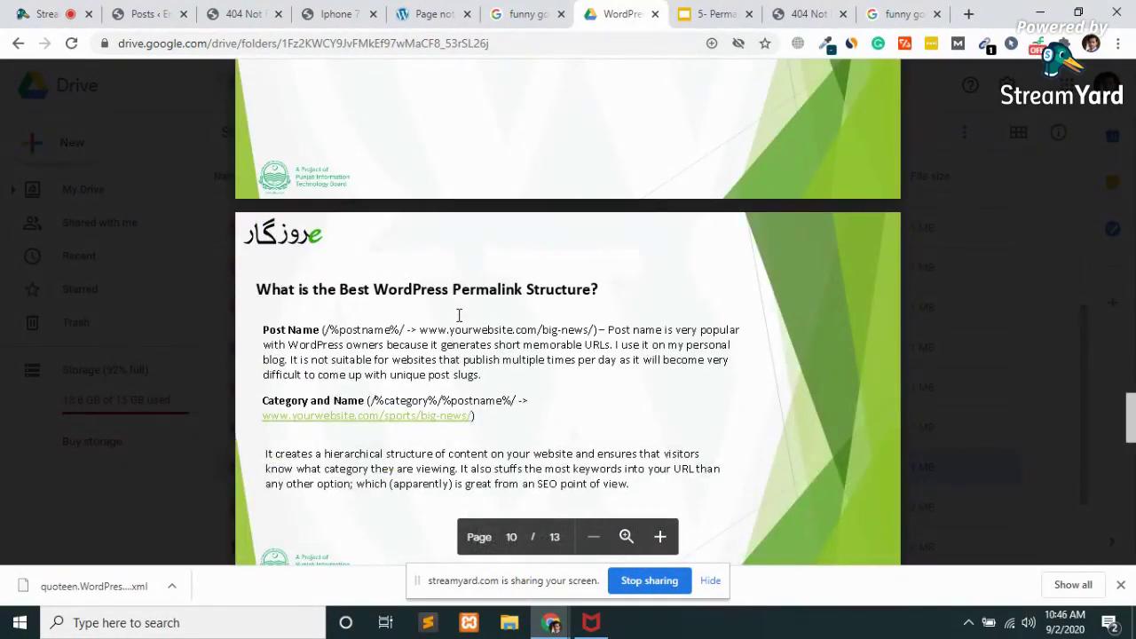
scroll(459, 315, "down", 1)
scroll(459, 315, "down", 1)
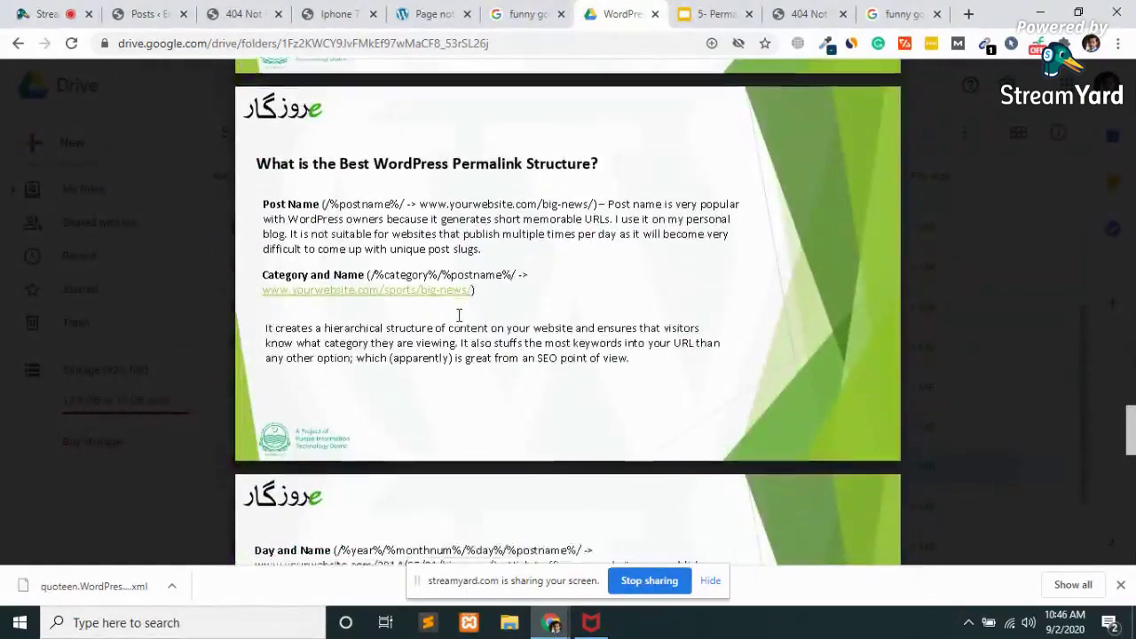
scroll(459, 315, "down", 2)
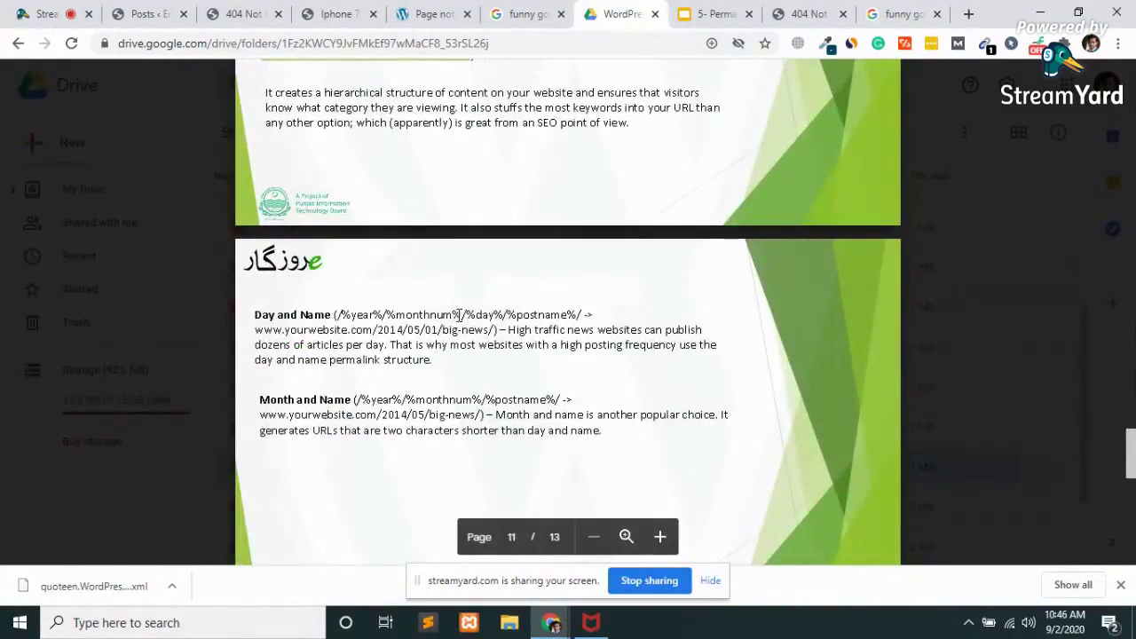
scroll(459, 315, "down", 3)
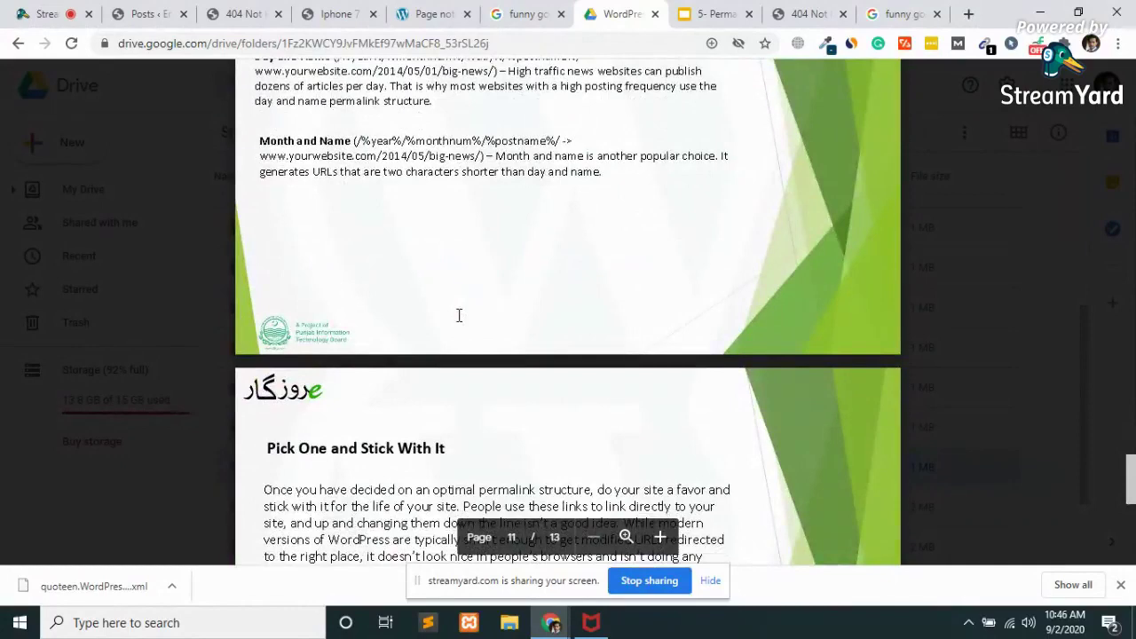
scroll(459, 316, "down", 2)
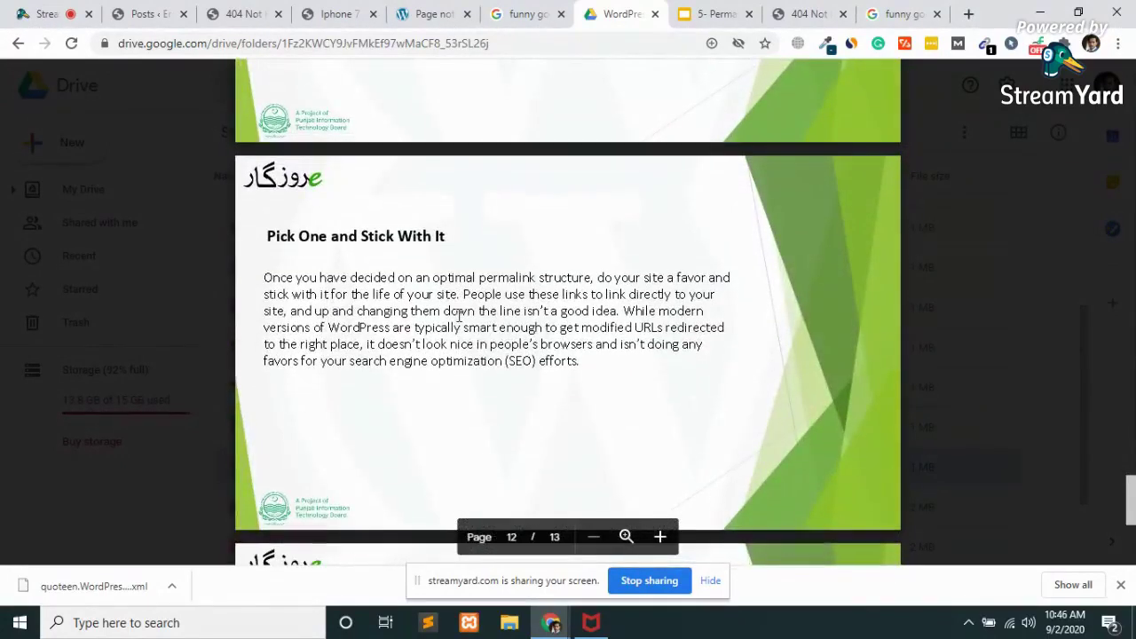
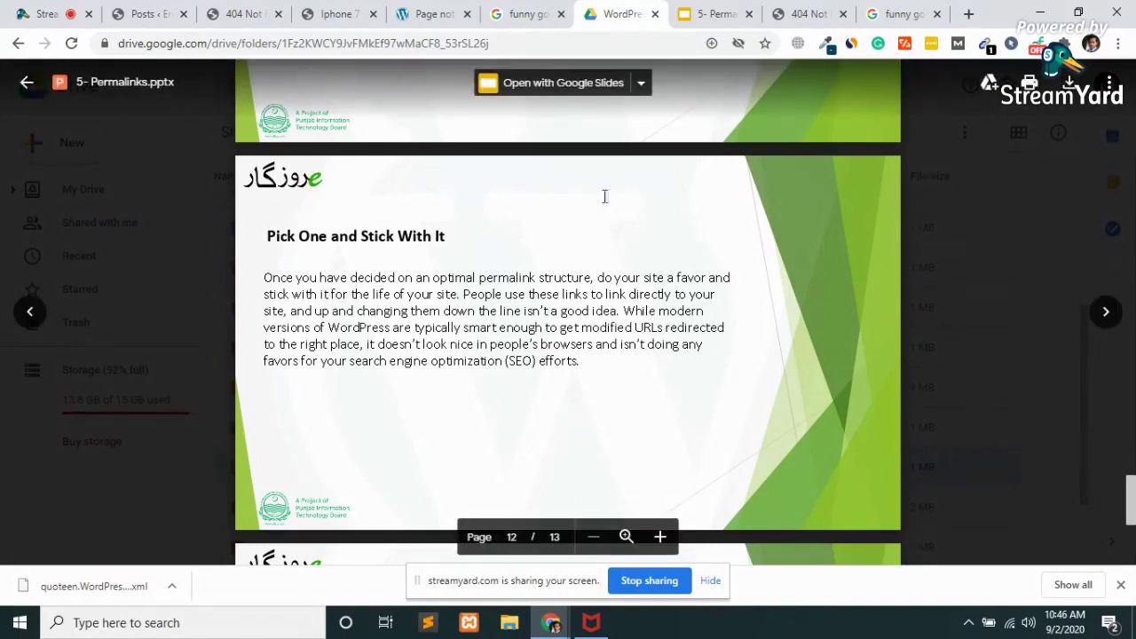
Cycle through the Permalinks slides and 404 tabs back to the Drive WordPress folder tab
left_click(715, 13)
left_click(779, 11)
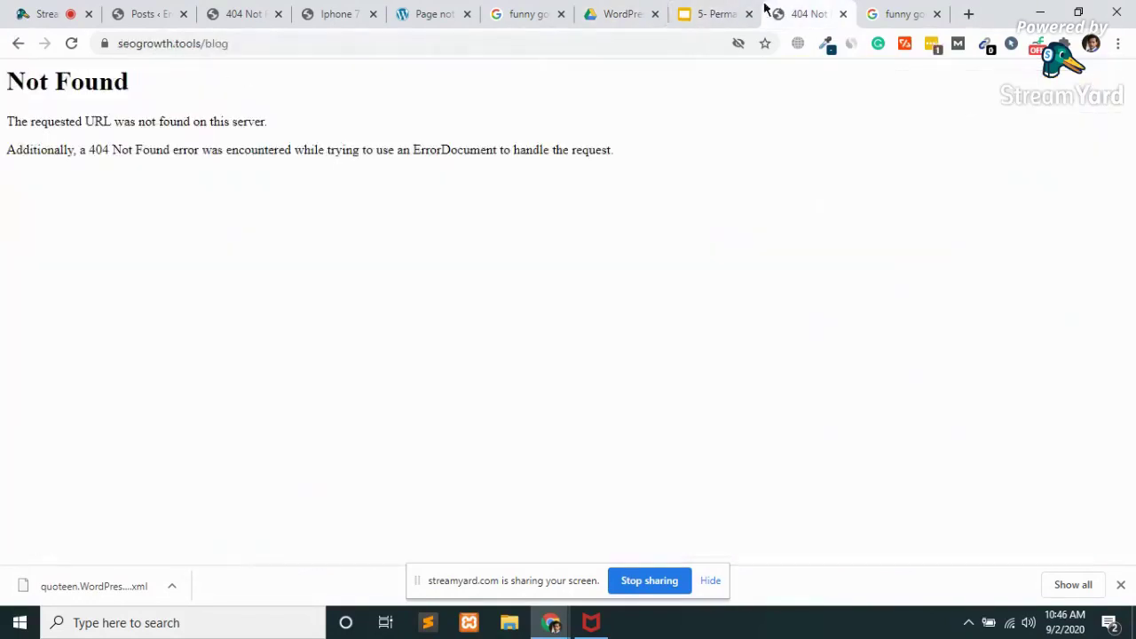
left_click(619, 11)
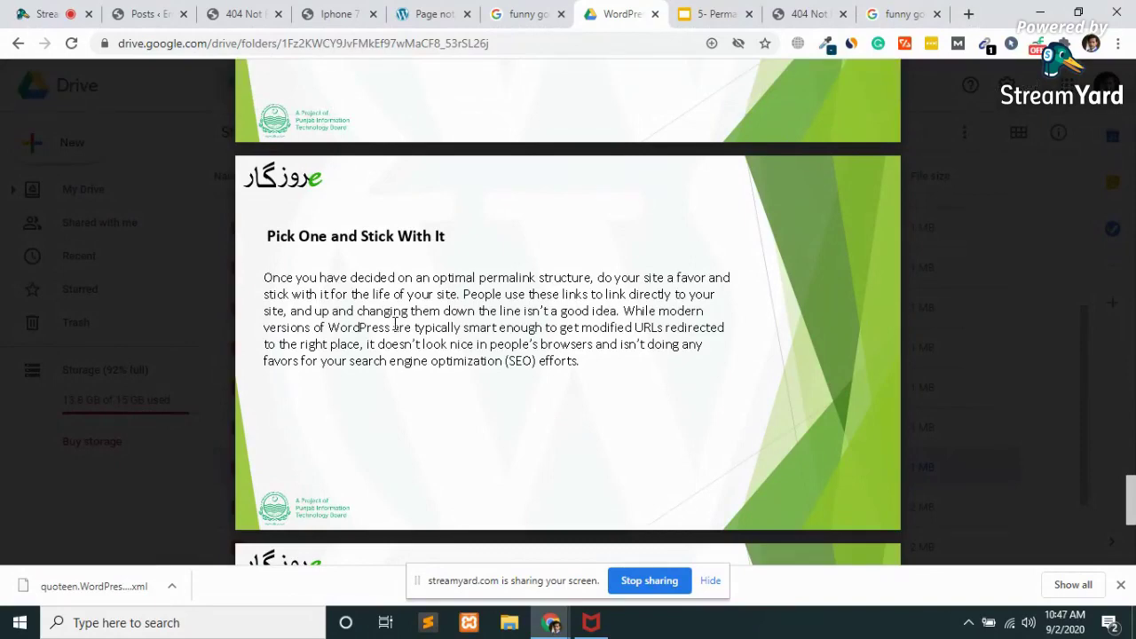
Scroll the 5- Permalinks.pptx preview back to slide 1 and close the preview
scroll(395, 323, "down", 4)
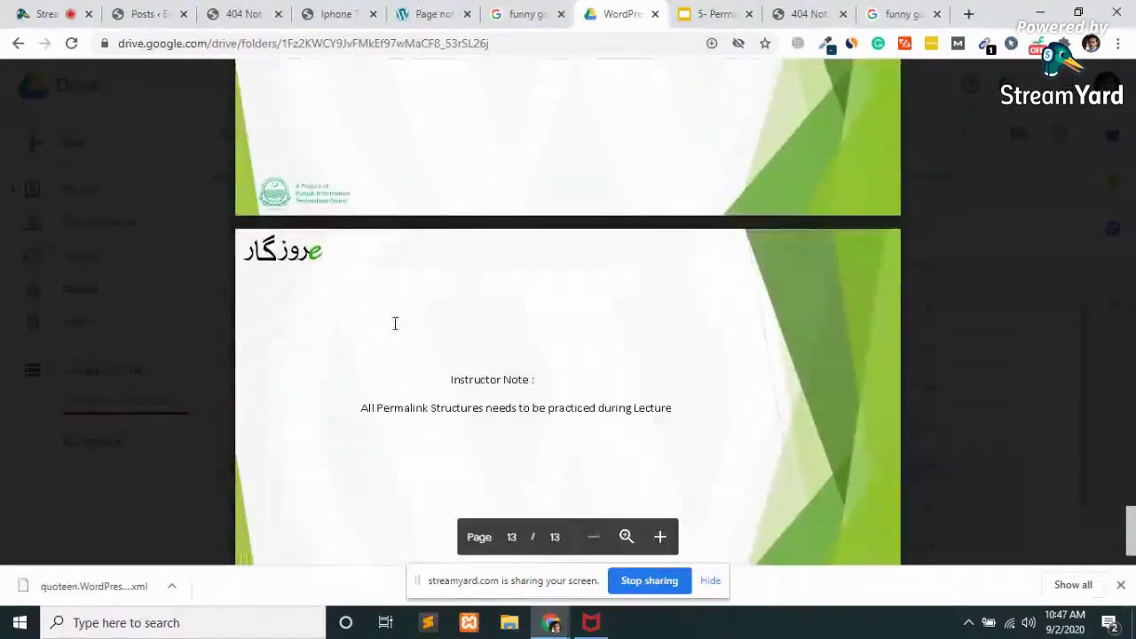
scroll(395, 323, "down", 1)
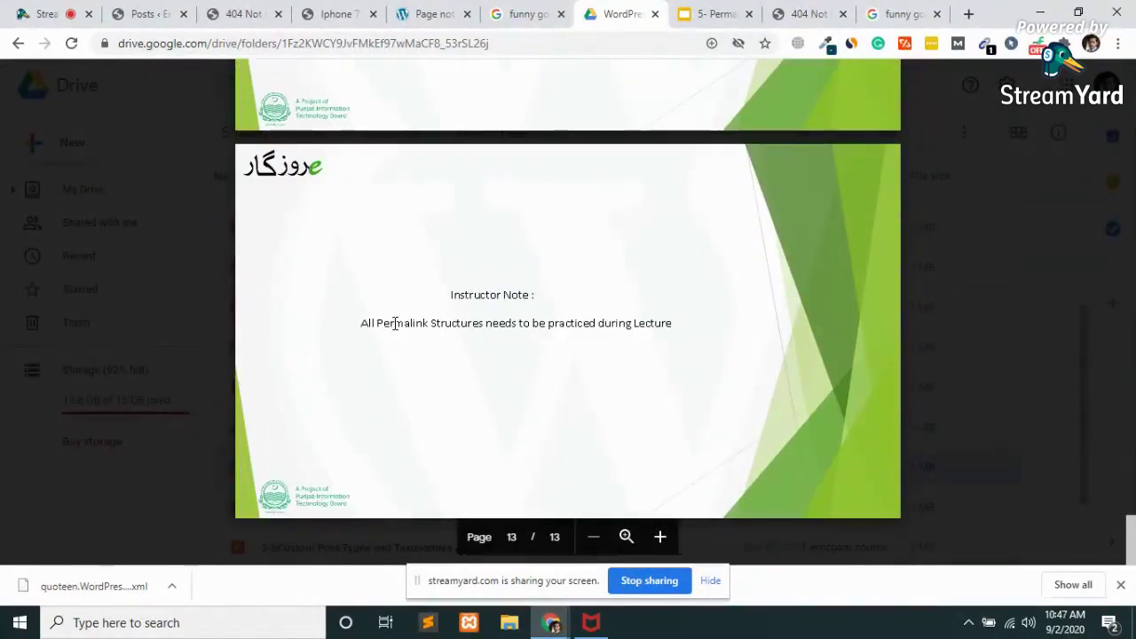
scroll(394, 323, "up", 5)
scroll(395, 324, "up", 3)
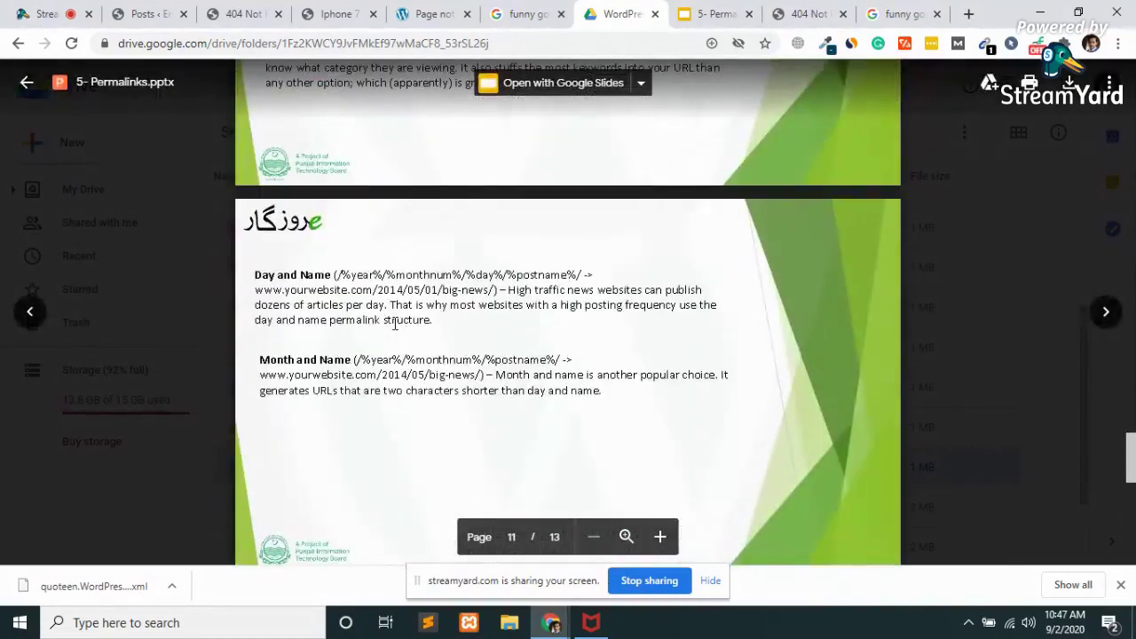
scroll(395, 323, "up", 3)
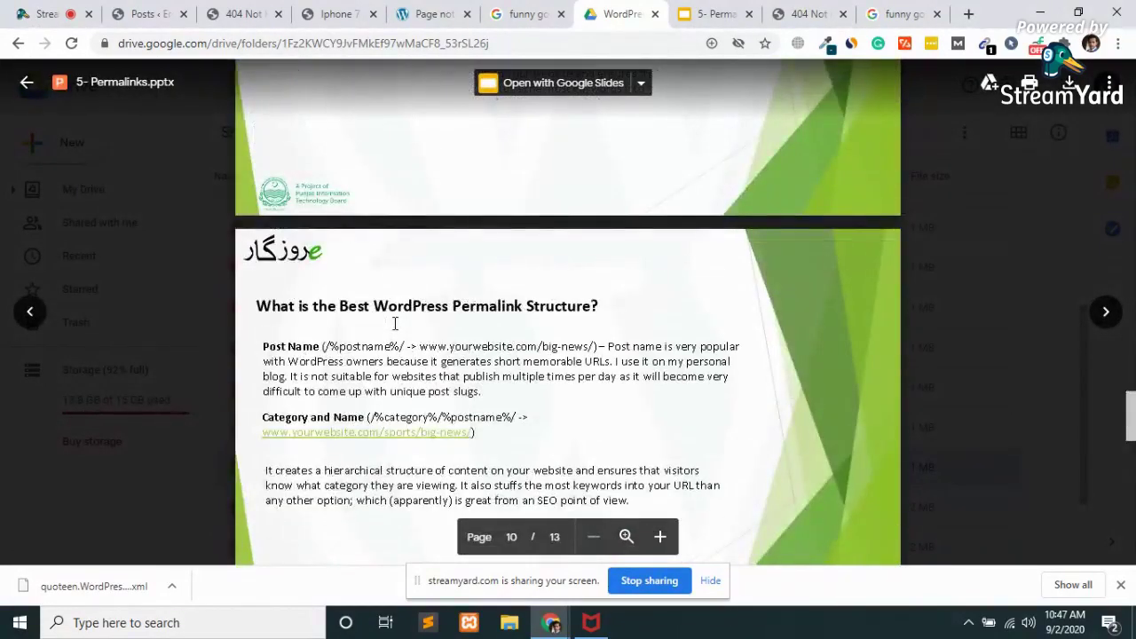
scroll(395, 323, "up", 2)
scroll(395, 323, "up", 3)
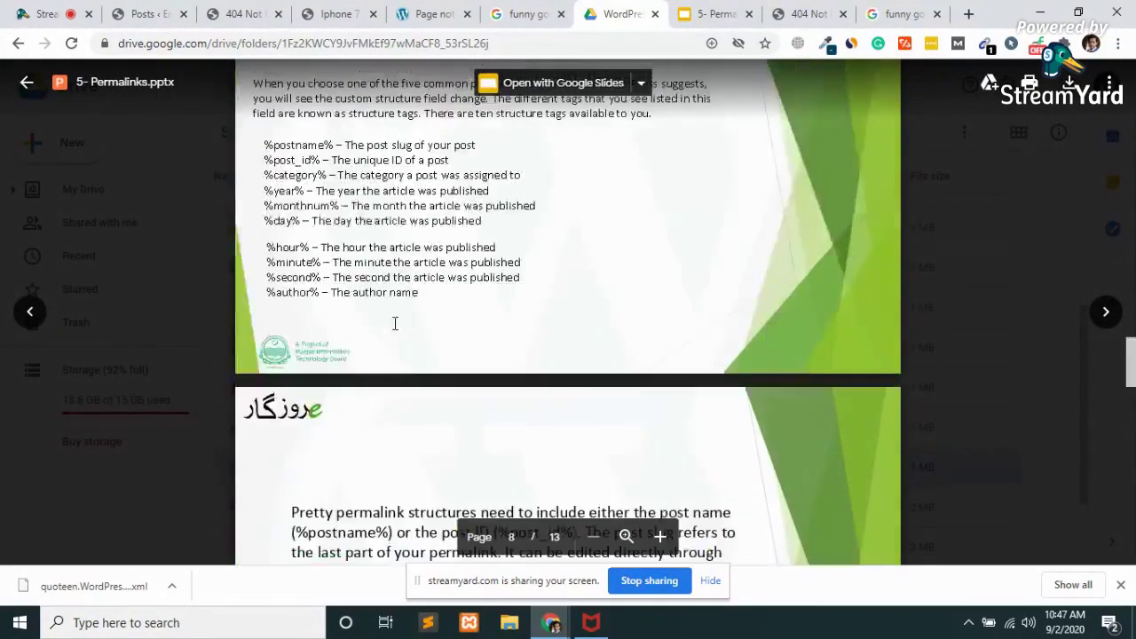
scroll(395, 325, "up", 3)
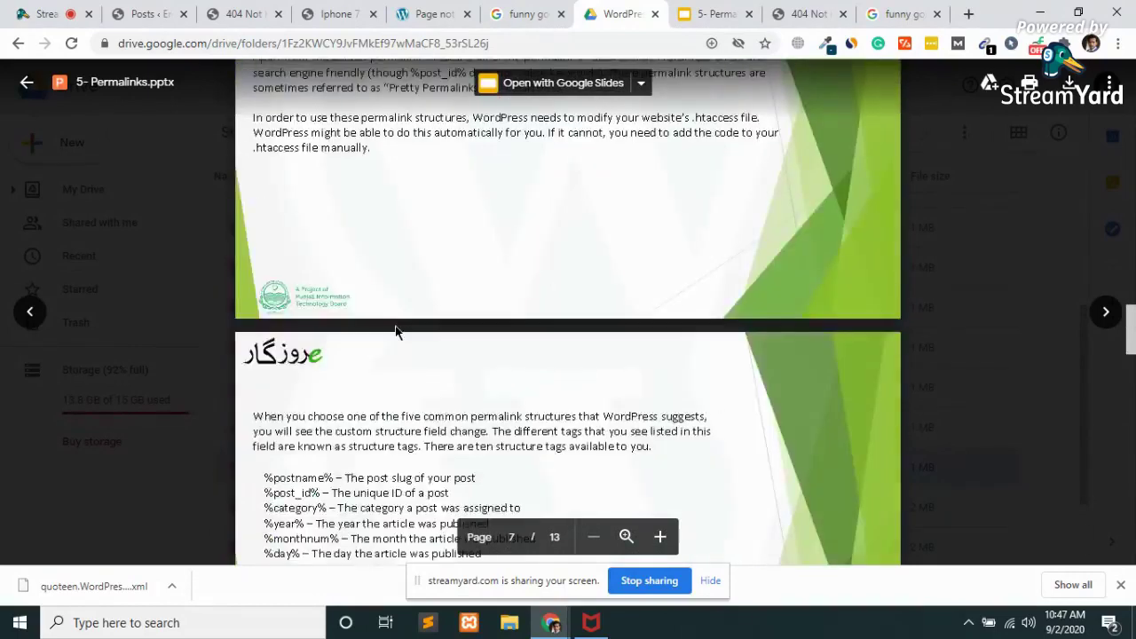
scroll(395, 328, "up", 2)
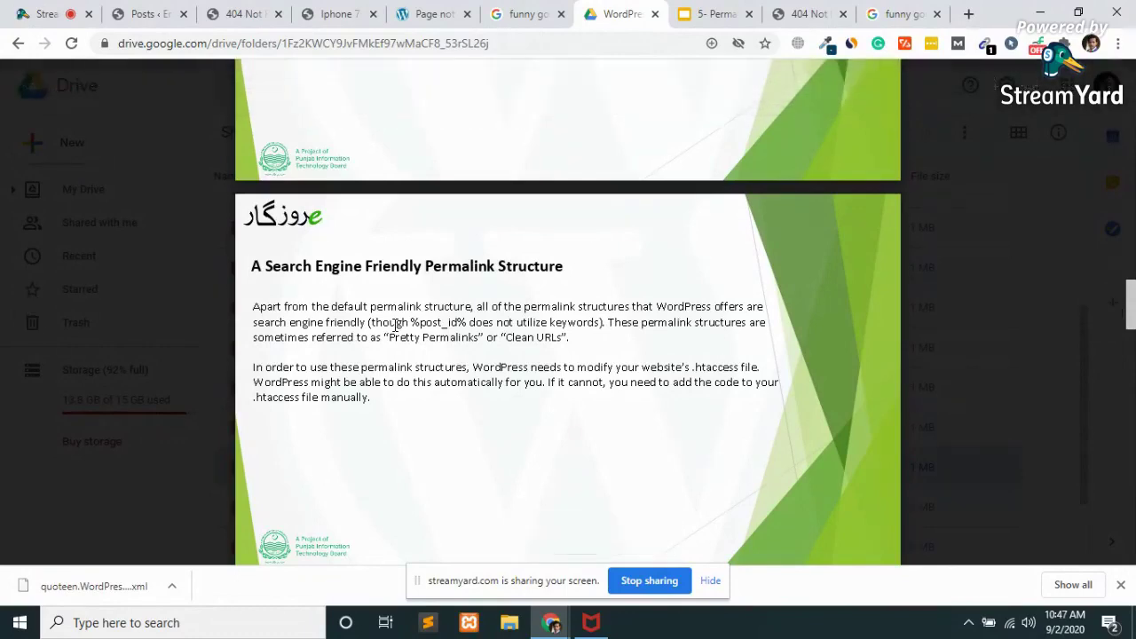
scroll(396, 324, "up", 3)
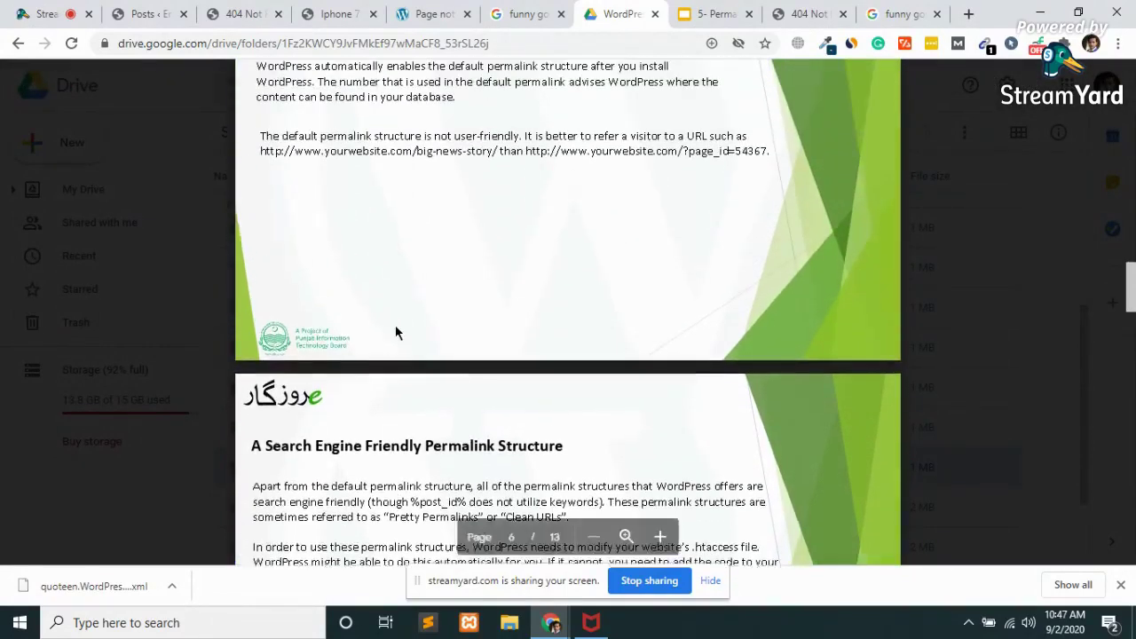
scroll(396, 328, "up", 2)
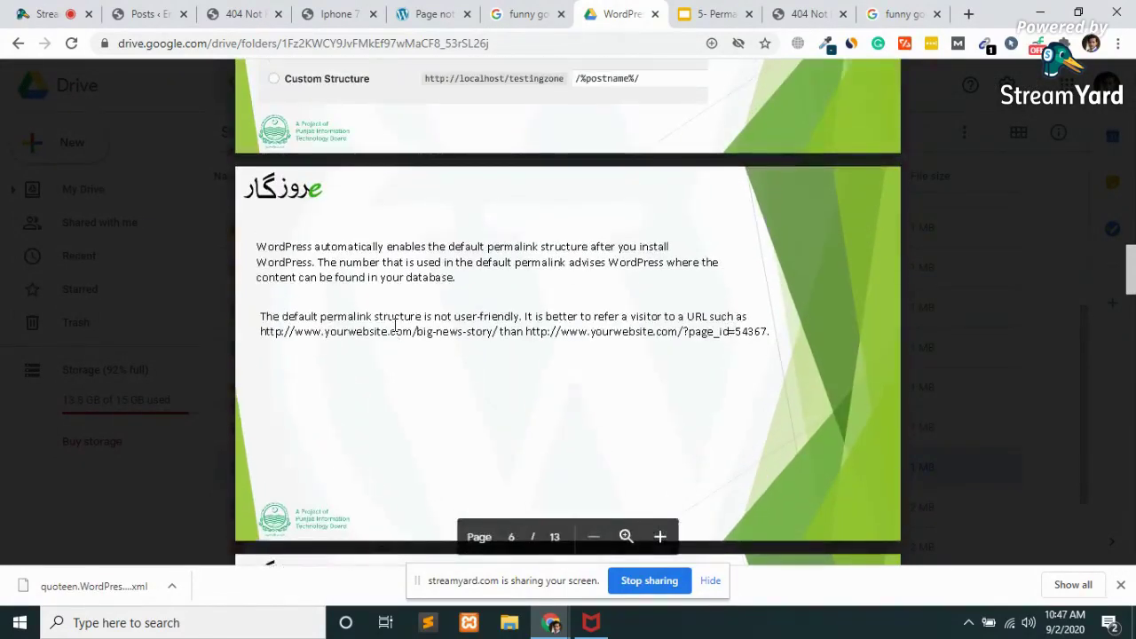
scroll(396, 325, "up", 2)
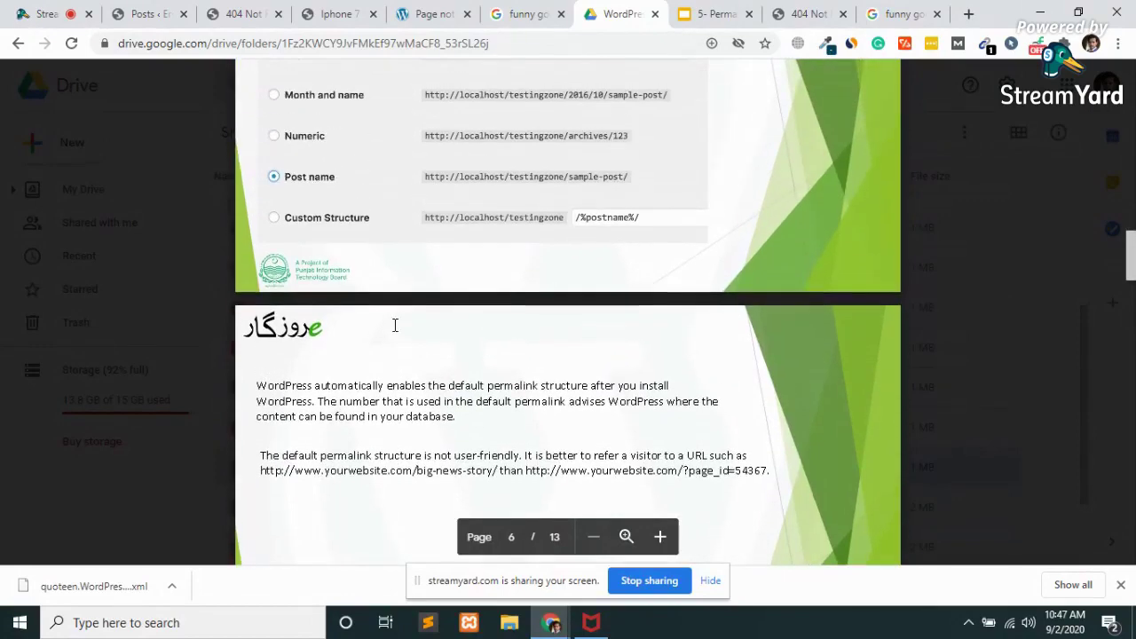
scroll(395, 325, "up", 4)
scroll(395, 325, "up", 5)
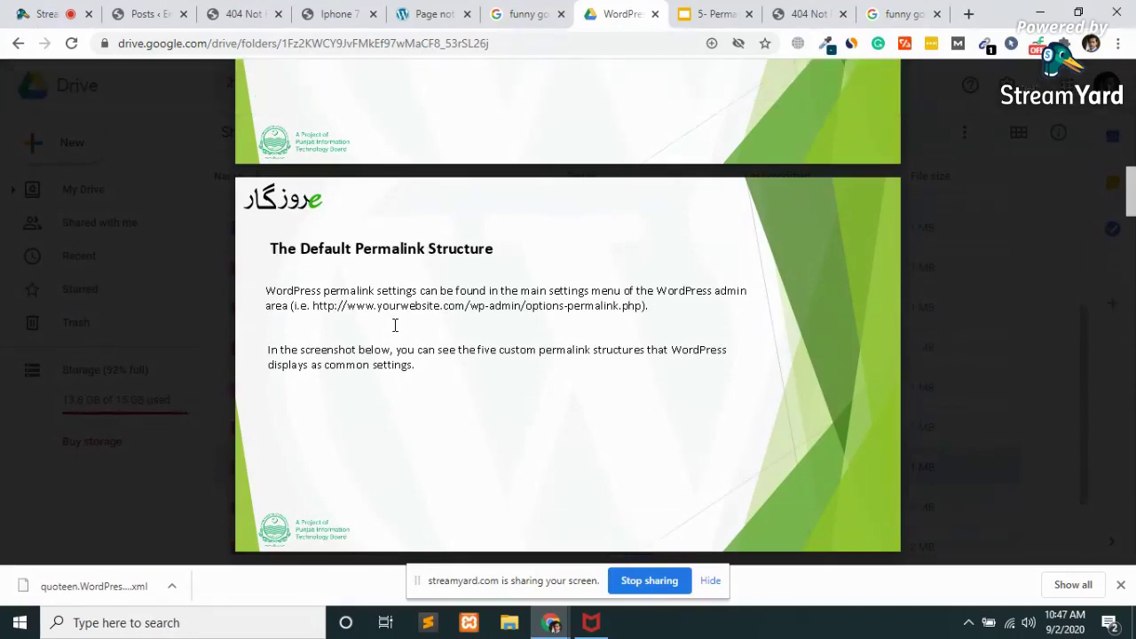
scroll(395, 325, "up", 3)
scroll(396, 333, "up", 3)
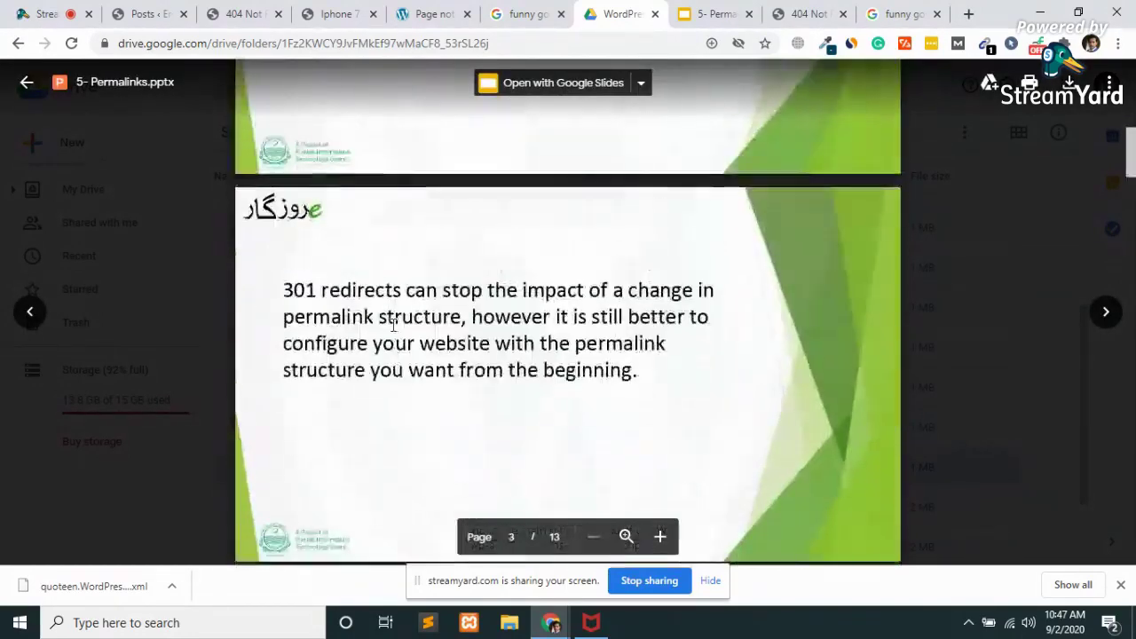
scroll(448, 339, "up", 10)
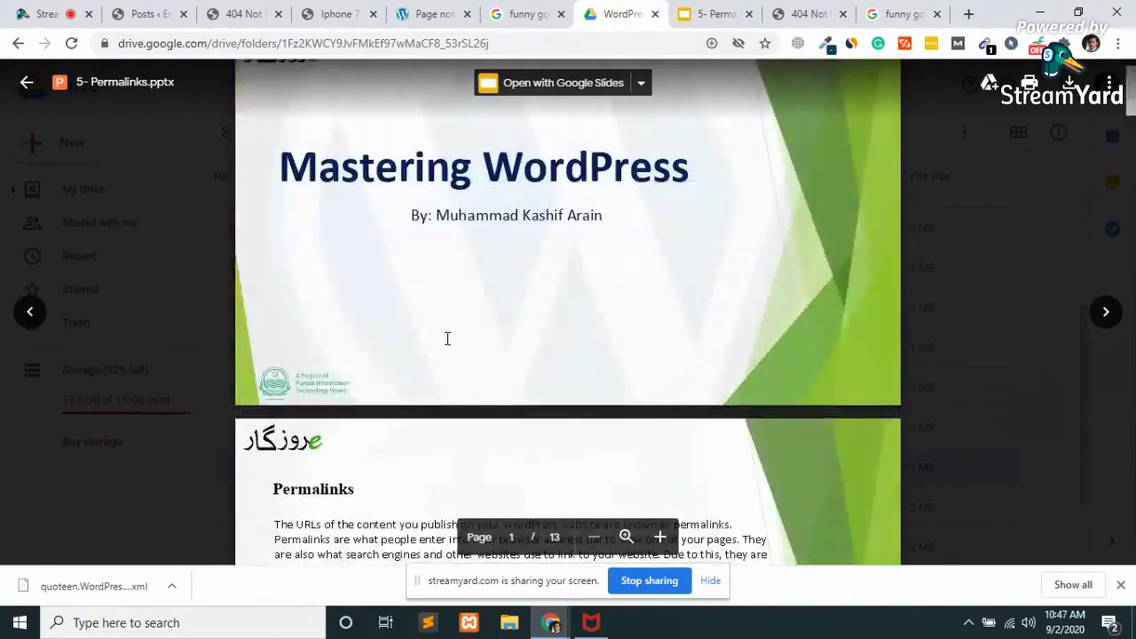
key("Escape")
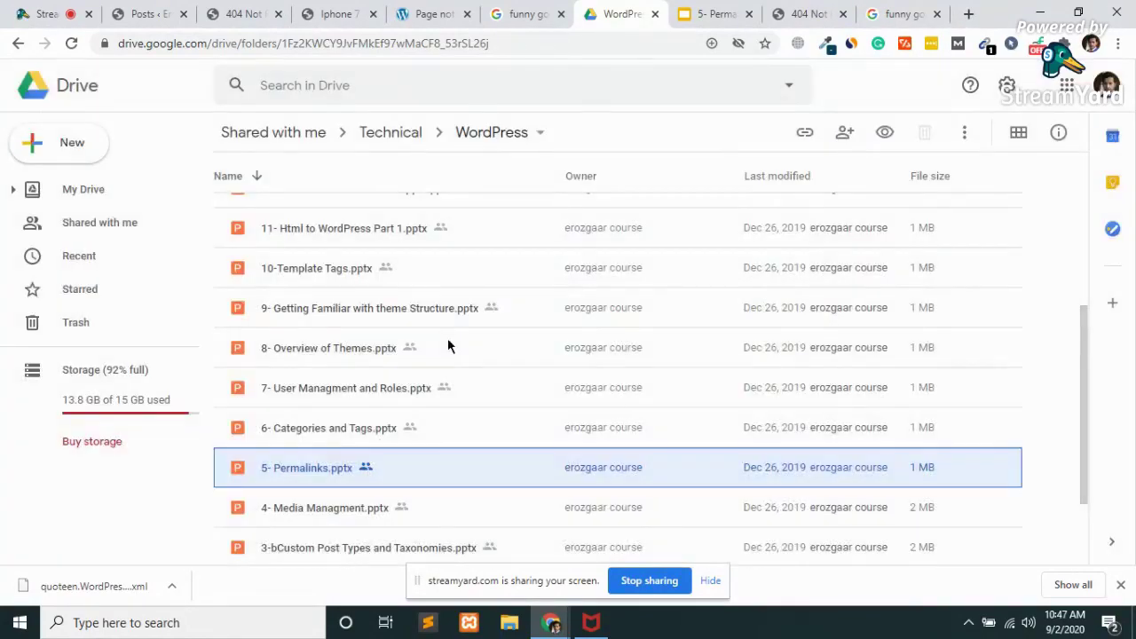
After checking the Page not found tab, load quoteen.com in a new tab and open another blank tab
left_click(430, 13)
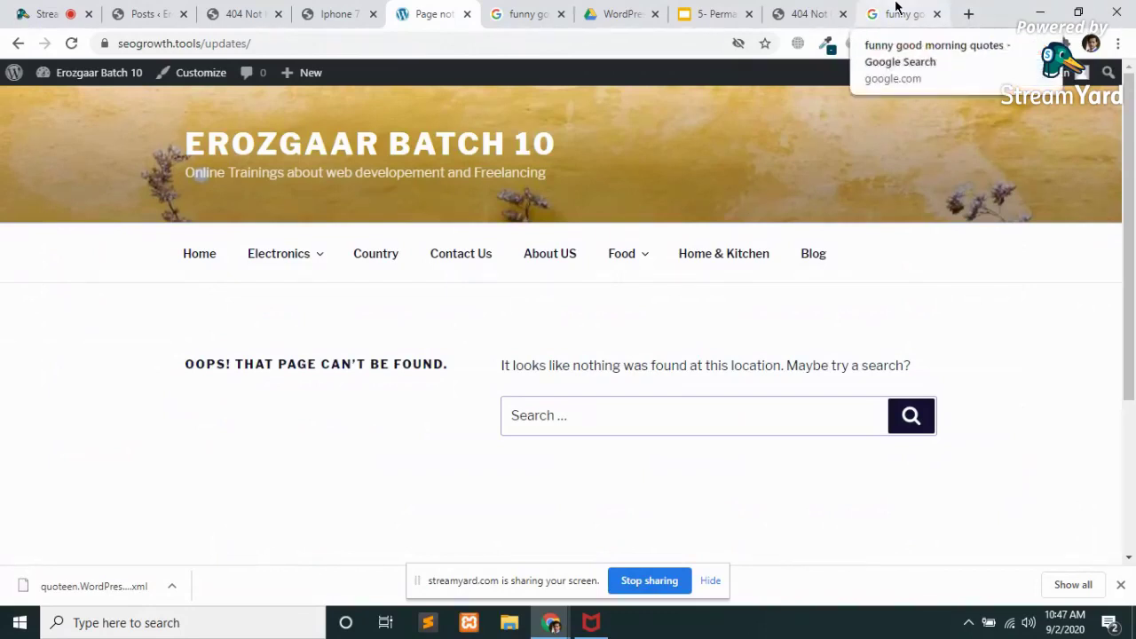
left_click(968, 13)
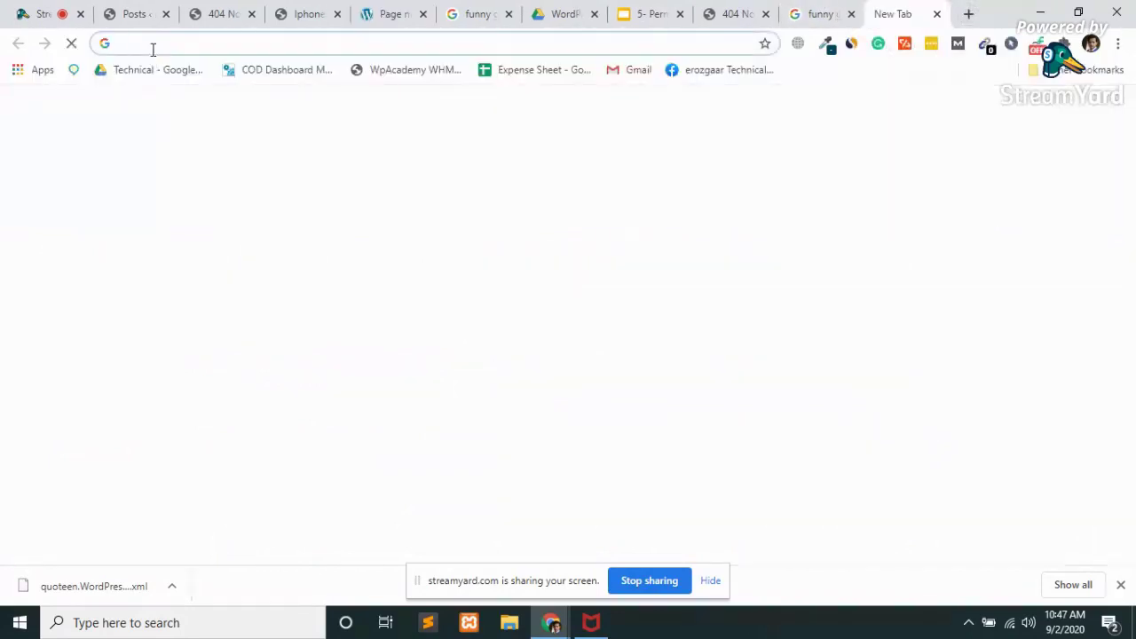
left_click(152, 44)
type("quot")
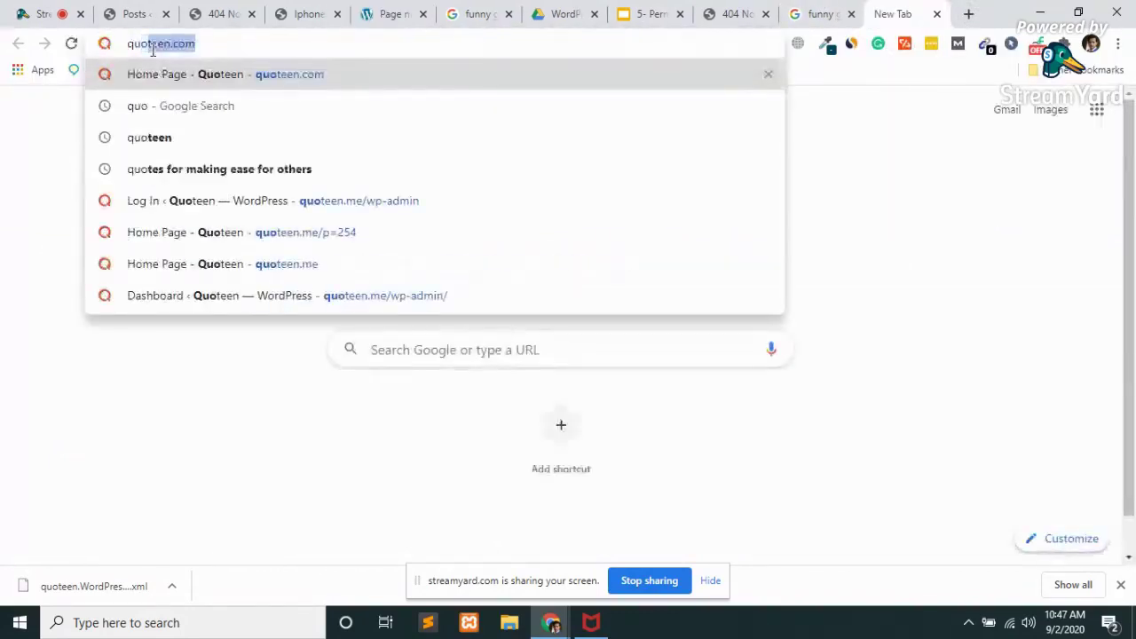
key("Right")
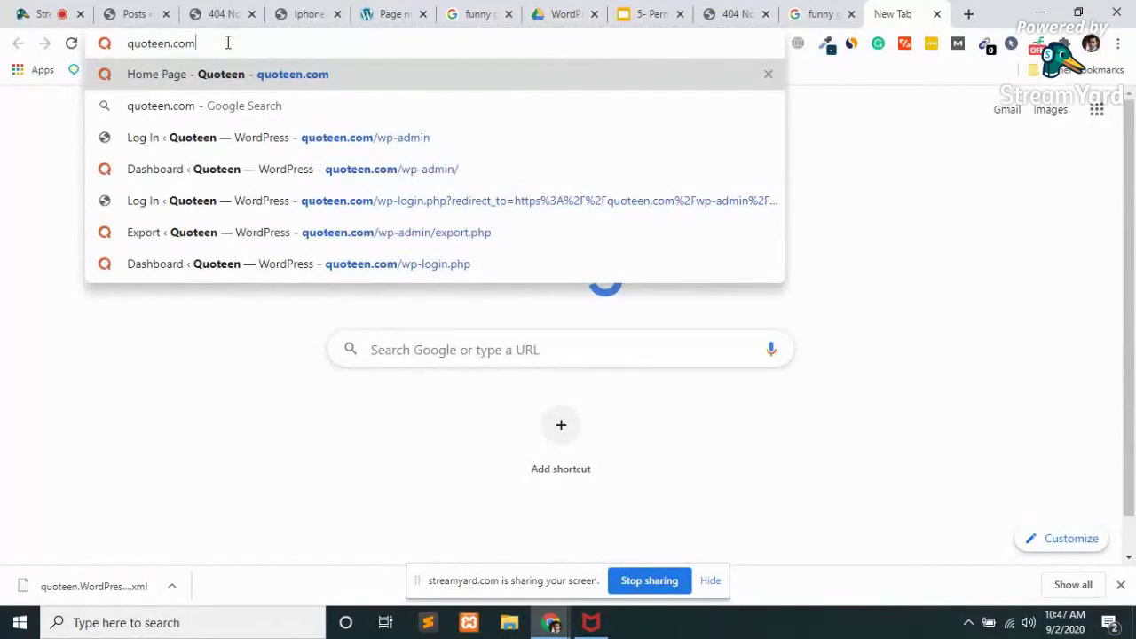
key("Return")
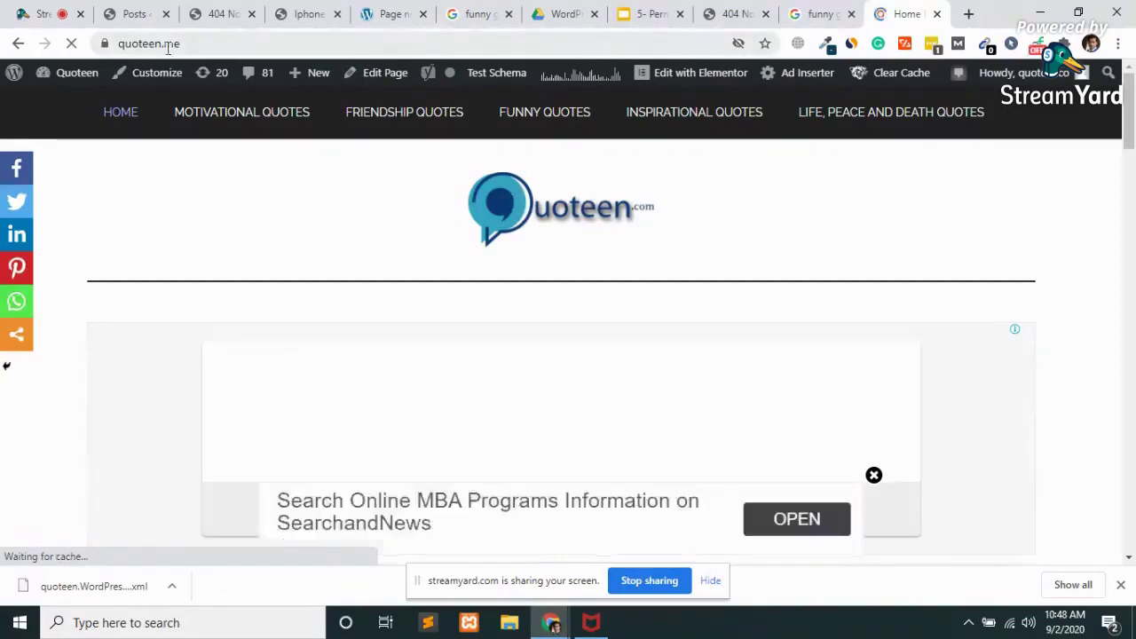
mouse_move(70, 76)
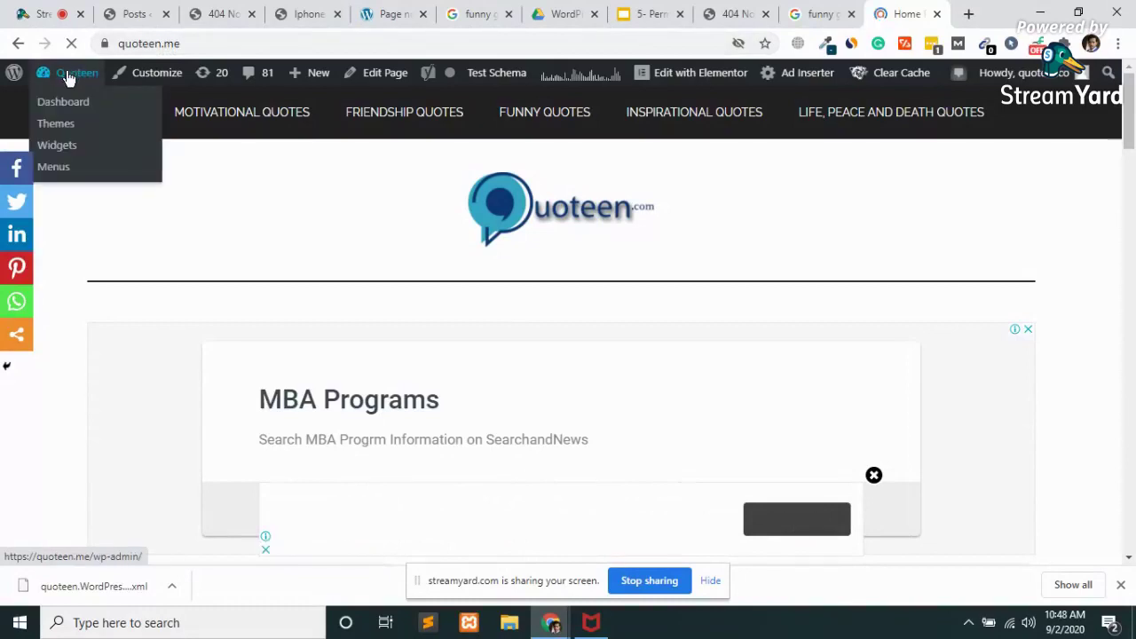
left_click(968, 15)
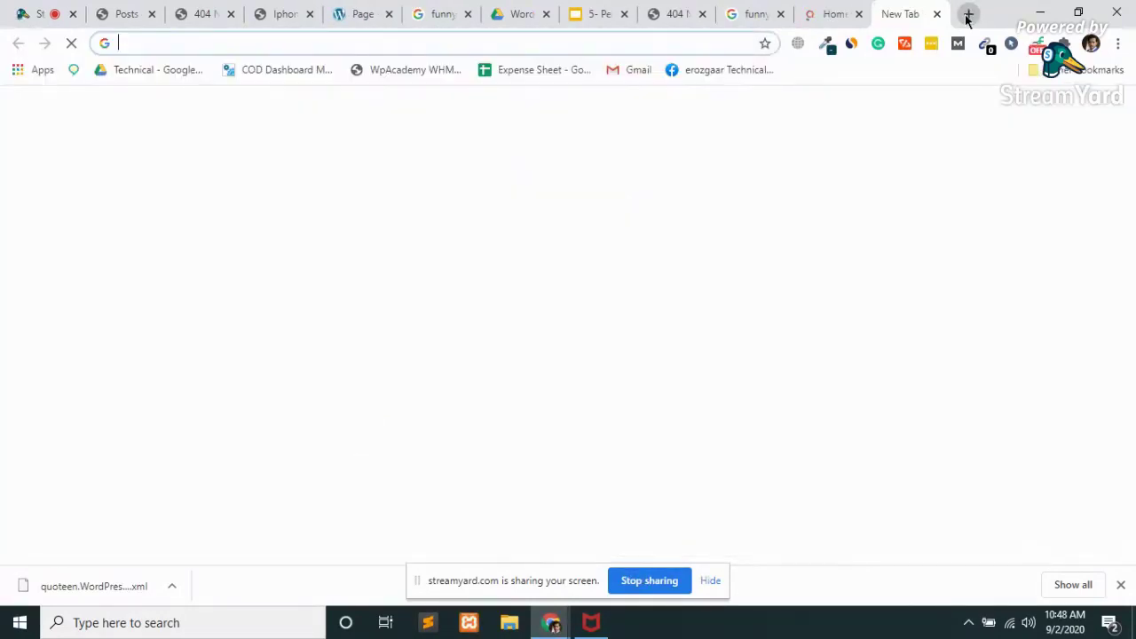
Search Google for '301 redirects plugin wordpress' and open the wordpress.org 301 Redirects plugin page
type("30")
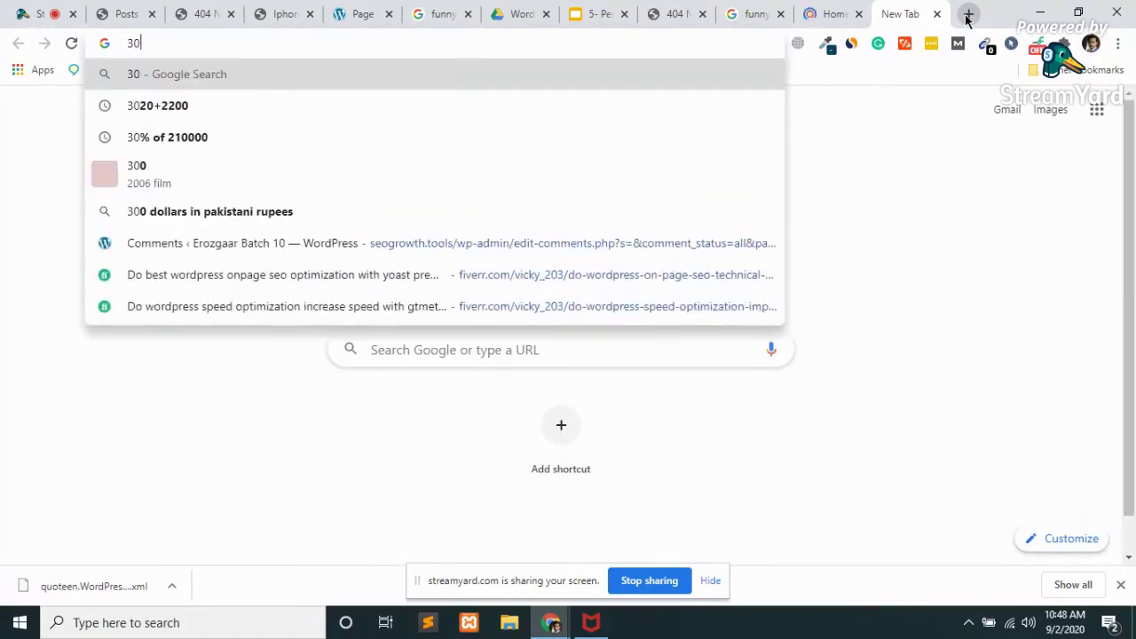
type("1 redi")
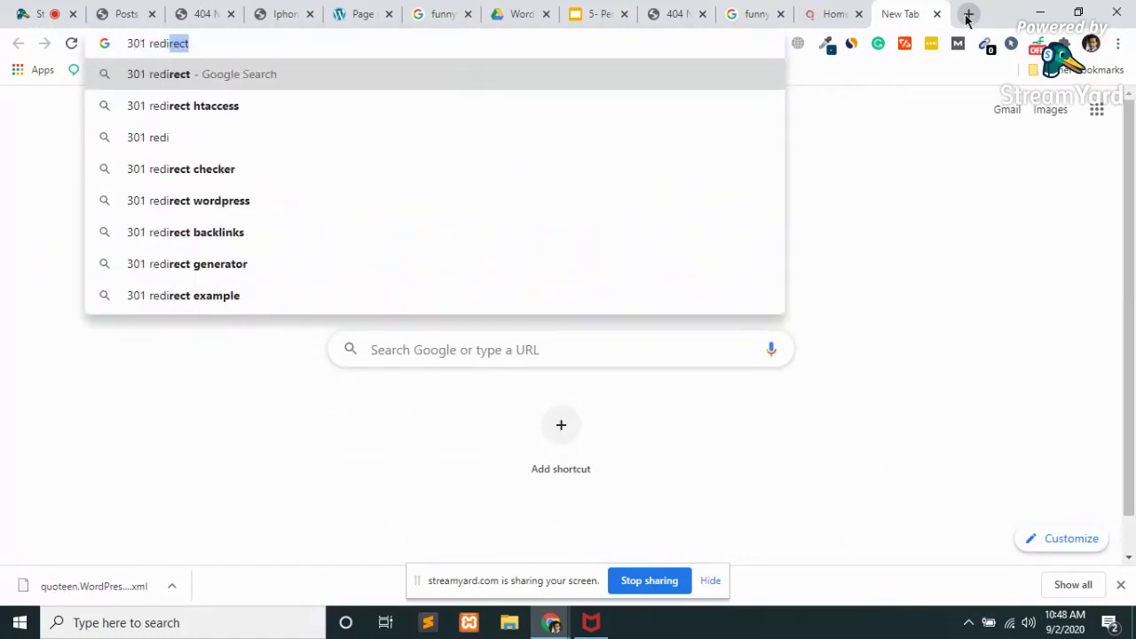
type("rects")
key("Return")
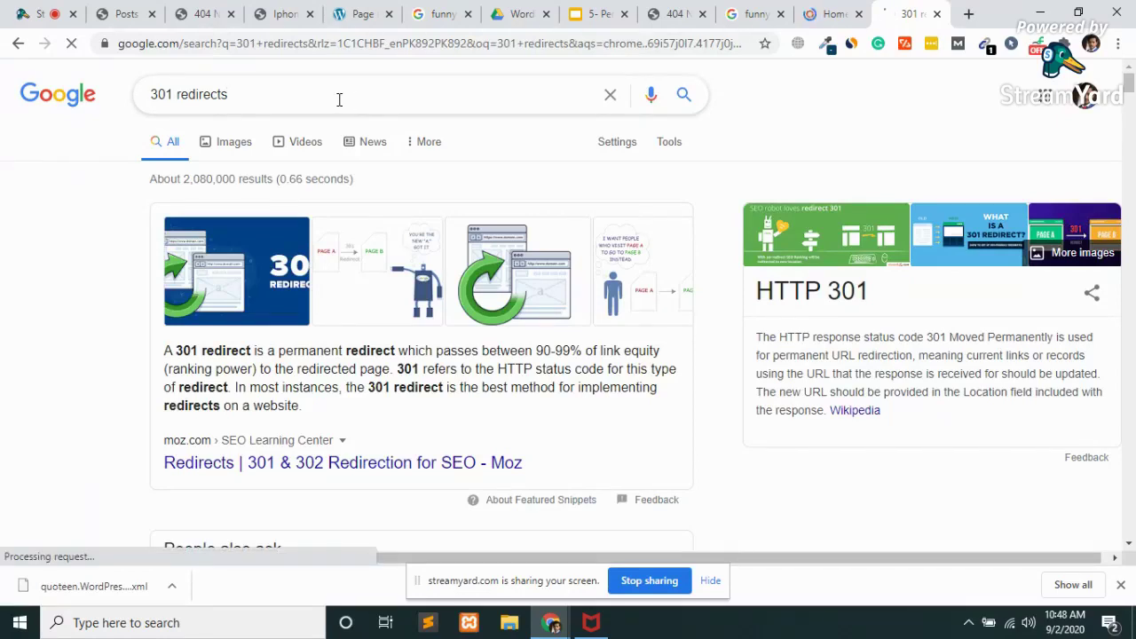
type("plugi")
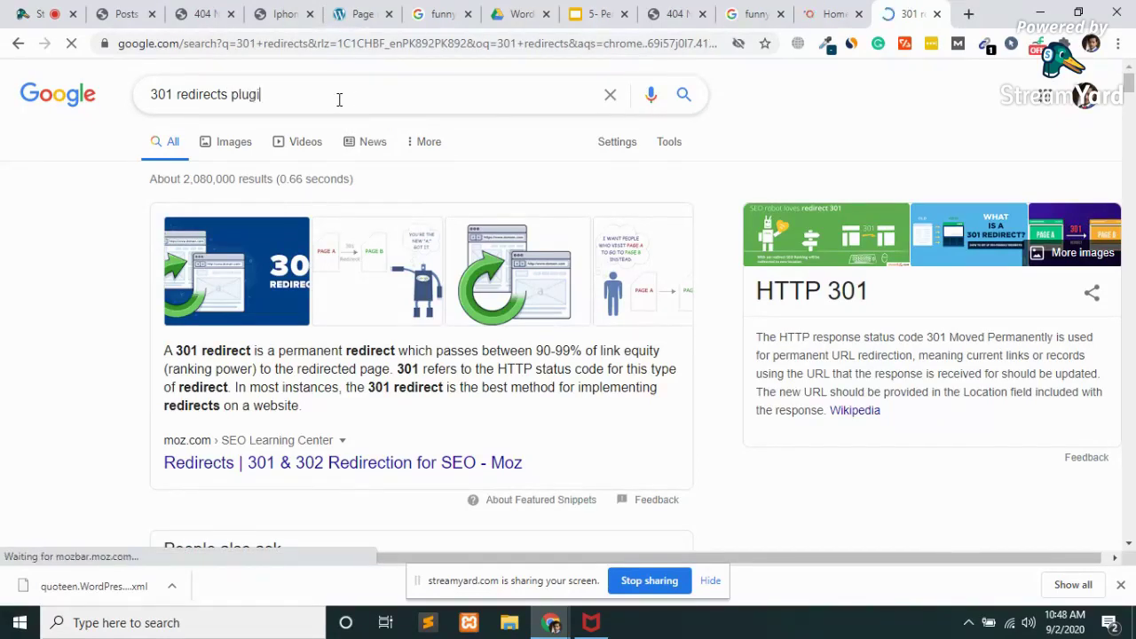
type("n wordpress")
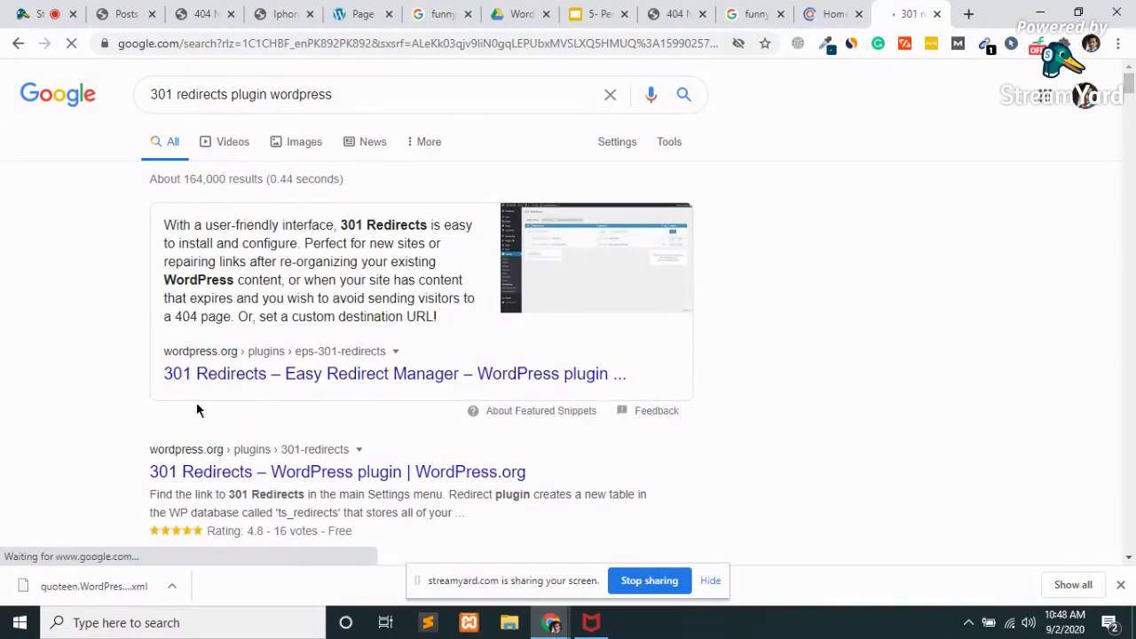
left_click(300, 476)
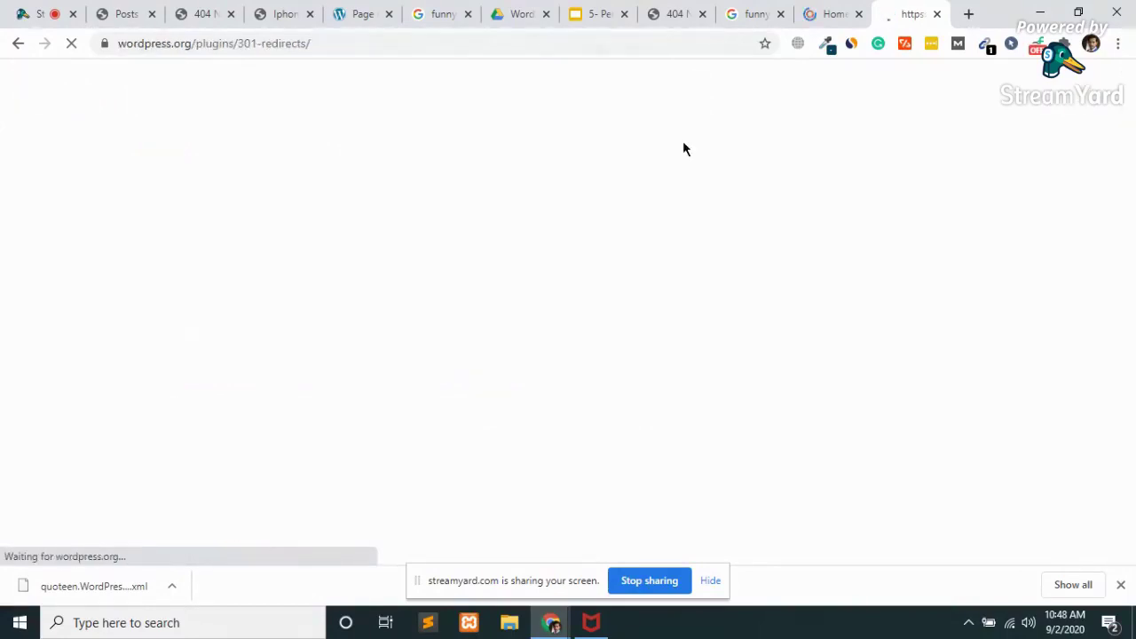
Remove 'blog' from the 404 tab's URL to load the seogrowth.tools homepage
left_click(751, 11)
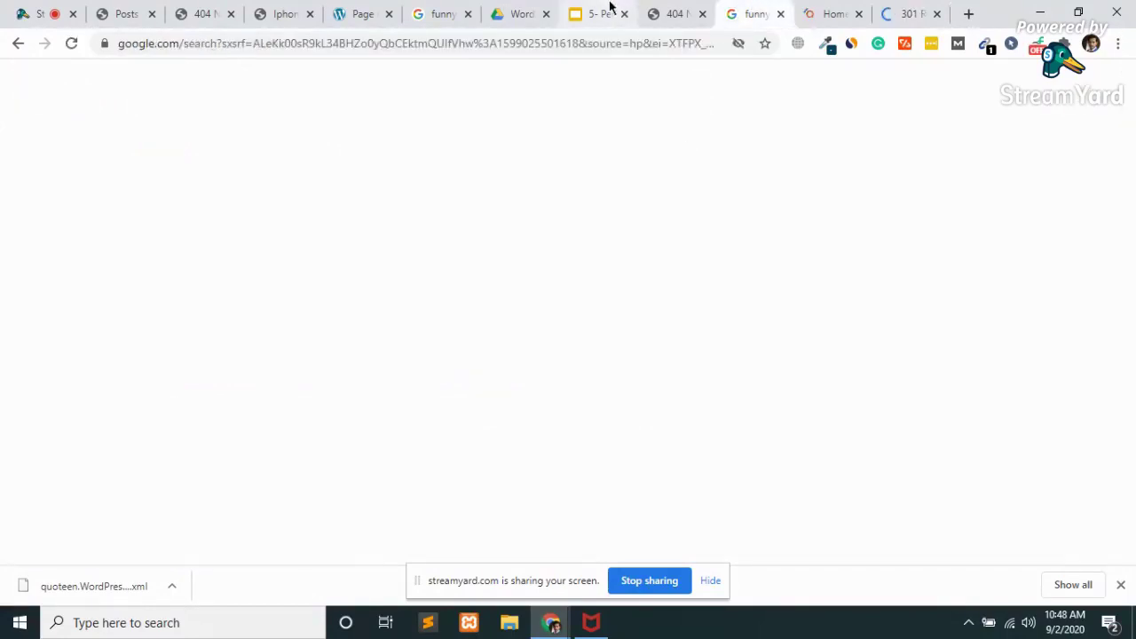
left_click(676, 10)
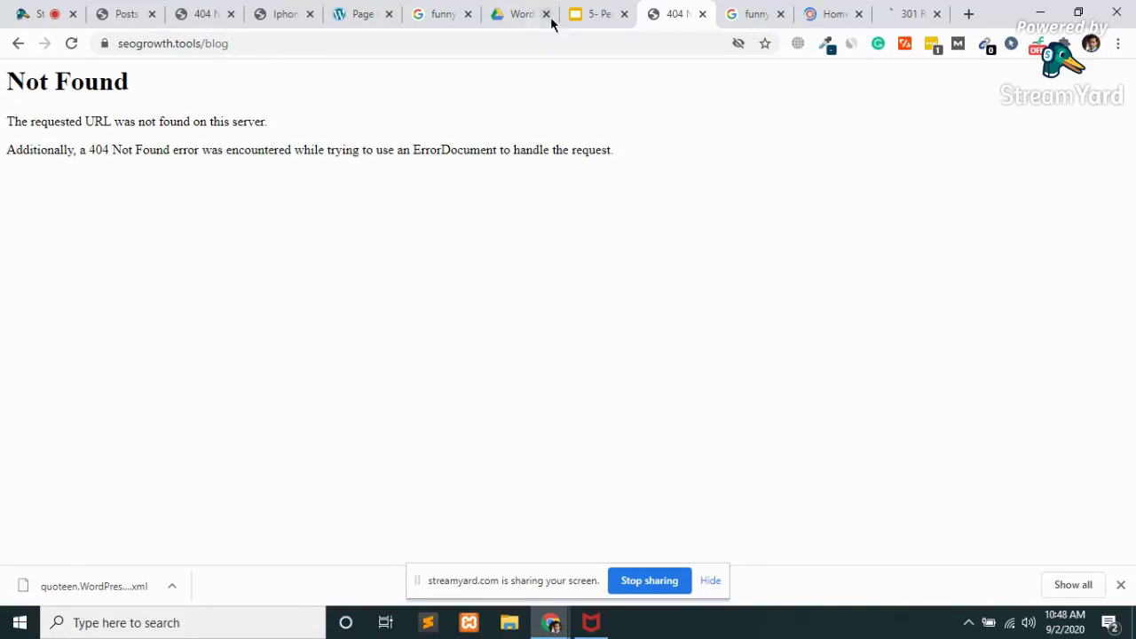
double_click(253, 44)
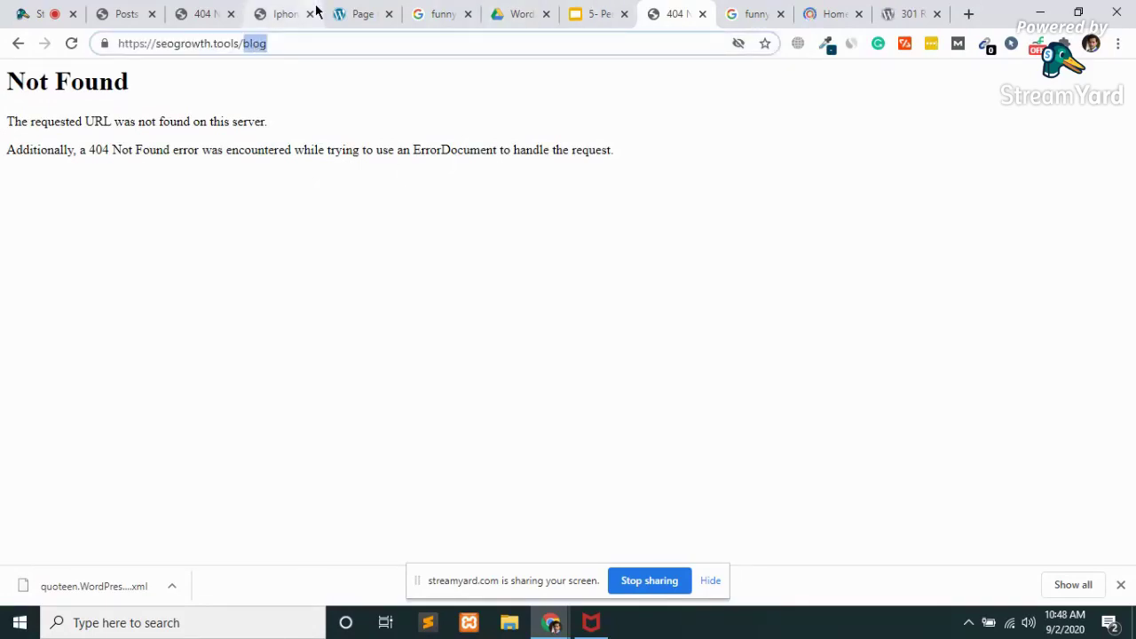
key("BackSpace")
key("Return")
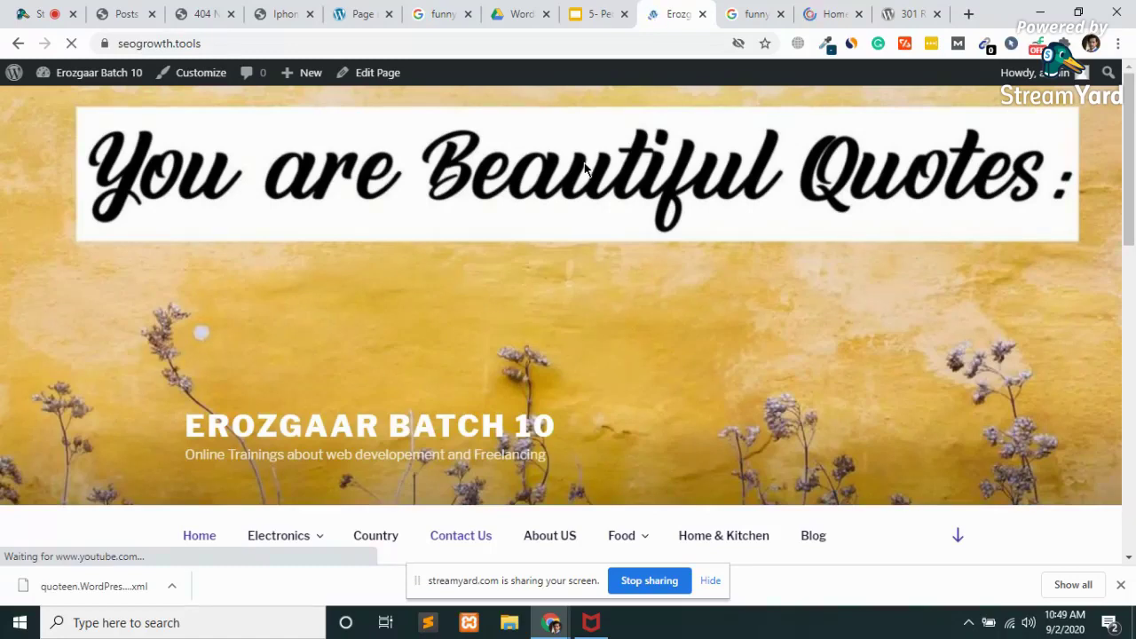
Open the Blog page, note its ?page_id=1021 address, and go to the admin dashboard
scroll(585, 169, "down", 2)
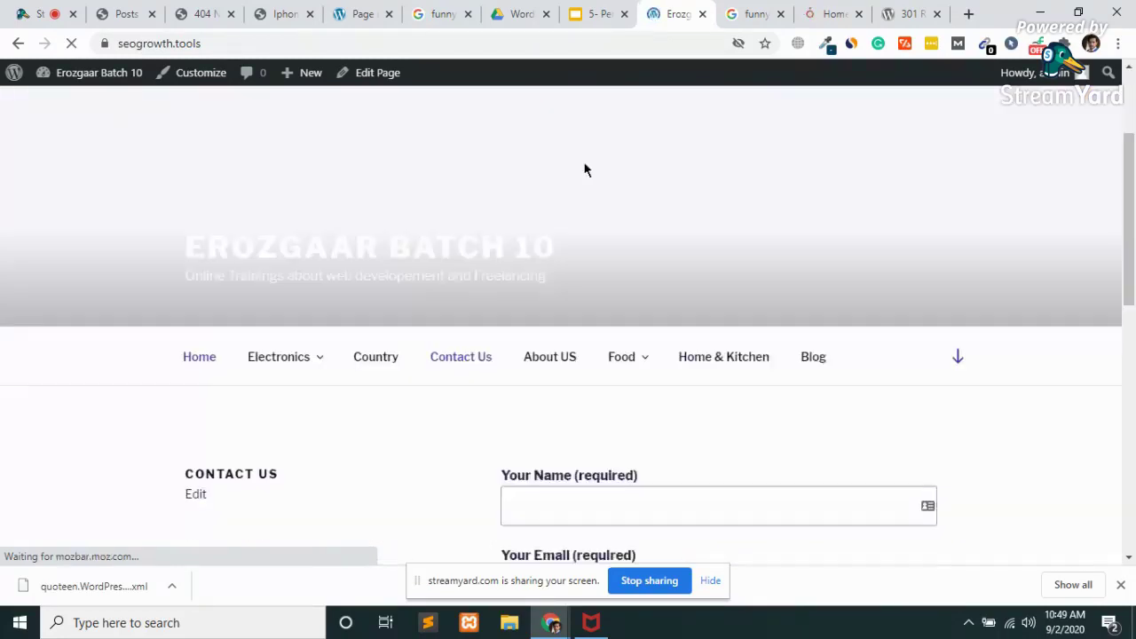
left_click(813, 343)
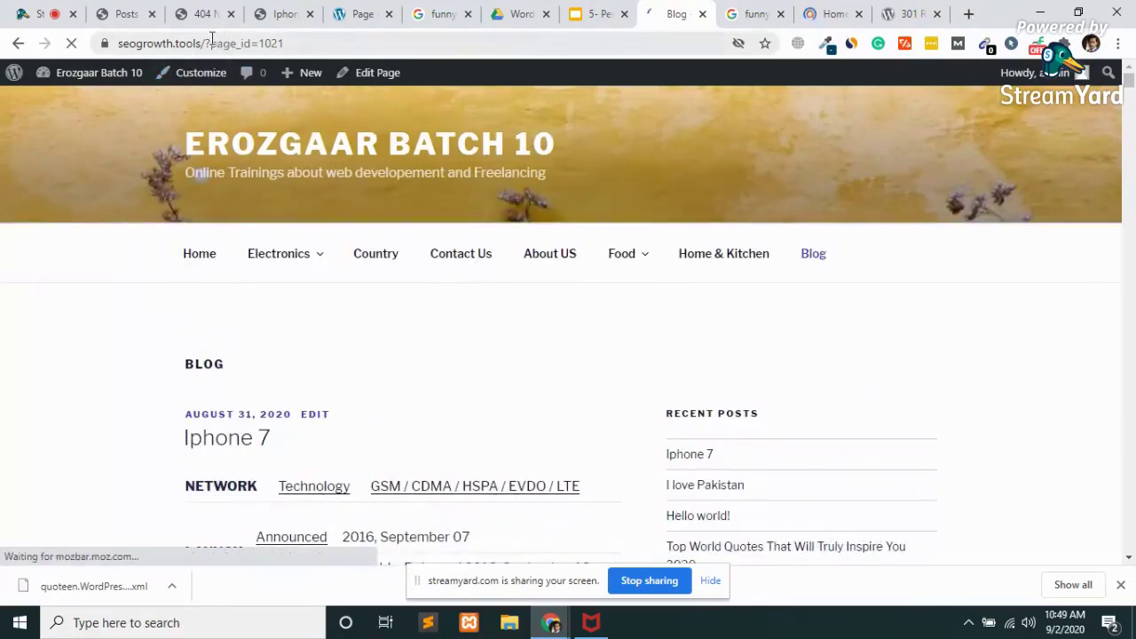
left_click_drag(210, 42, 382, 44)
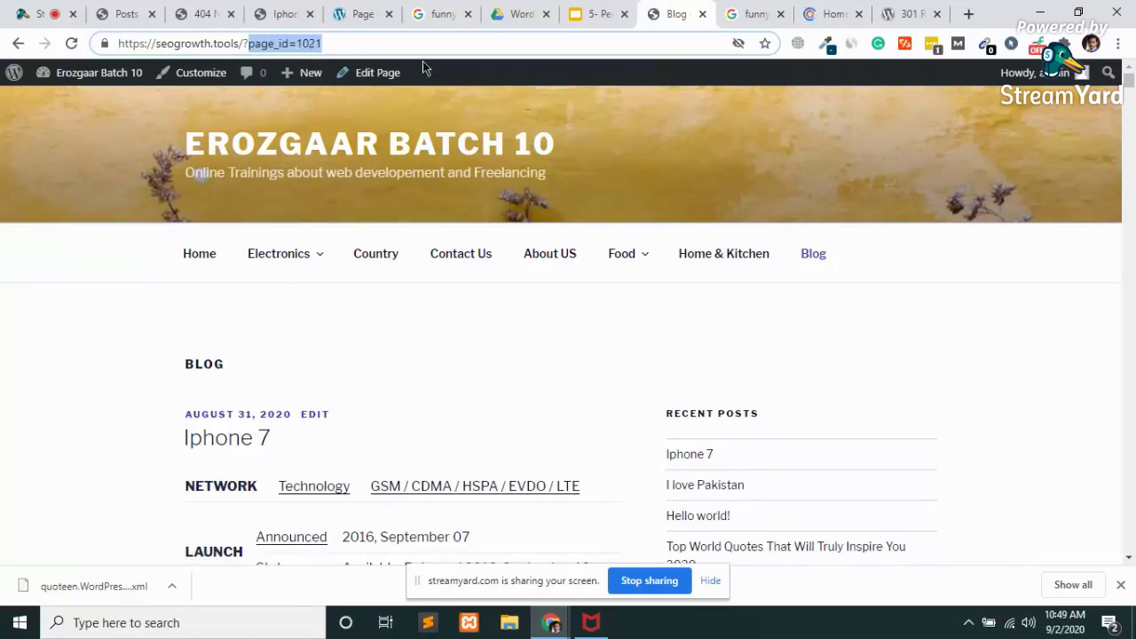
mouse_move(92, 73)
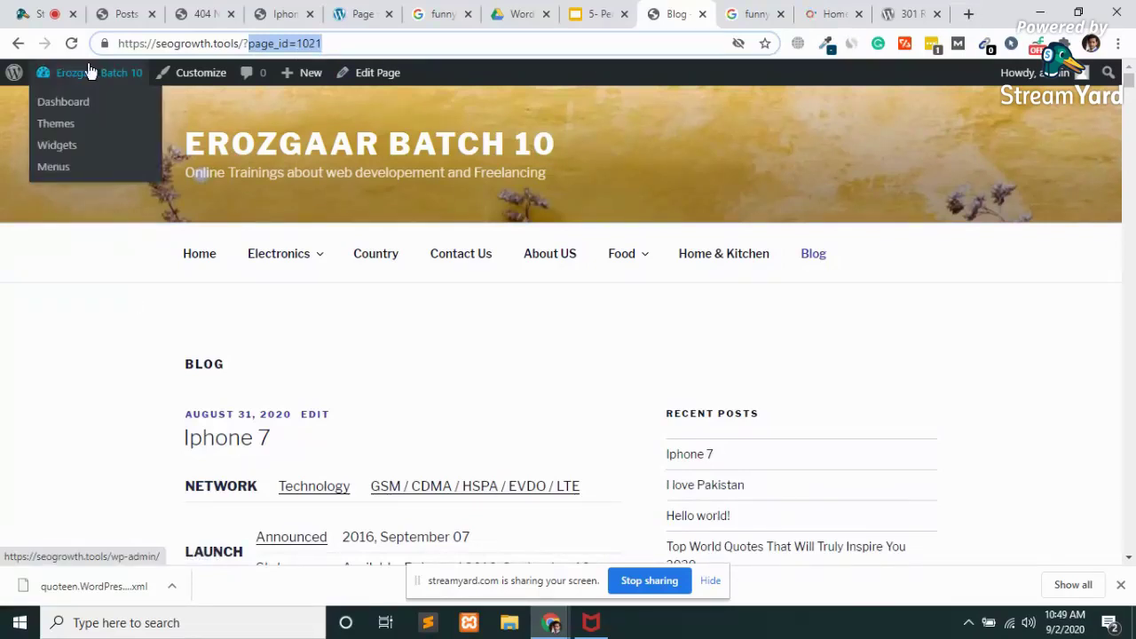
left_click(67, 103)
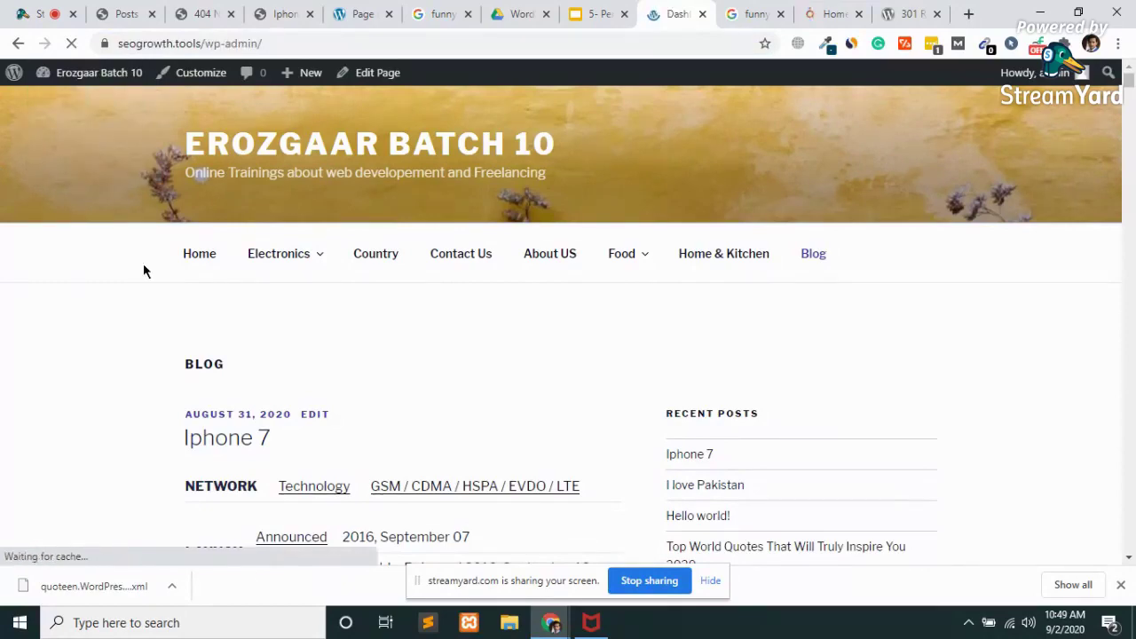
Set the permalinks to the Post name structure (/%postname%/) and save
scroll(124, 294, "down", 4)
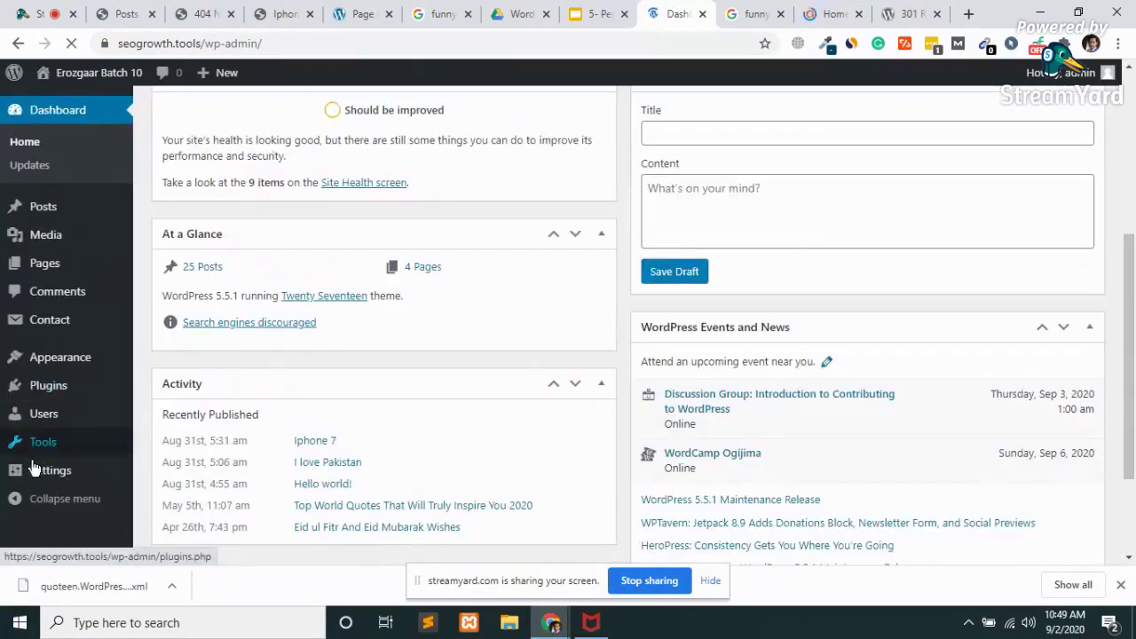
mouse_move(44, 470)
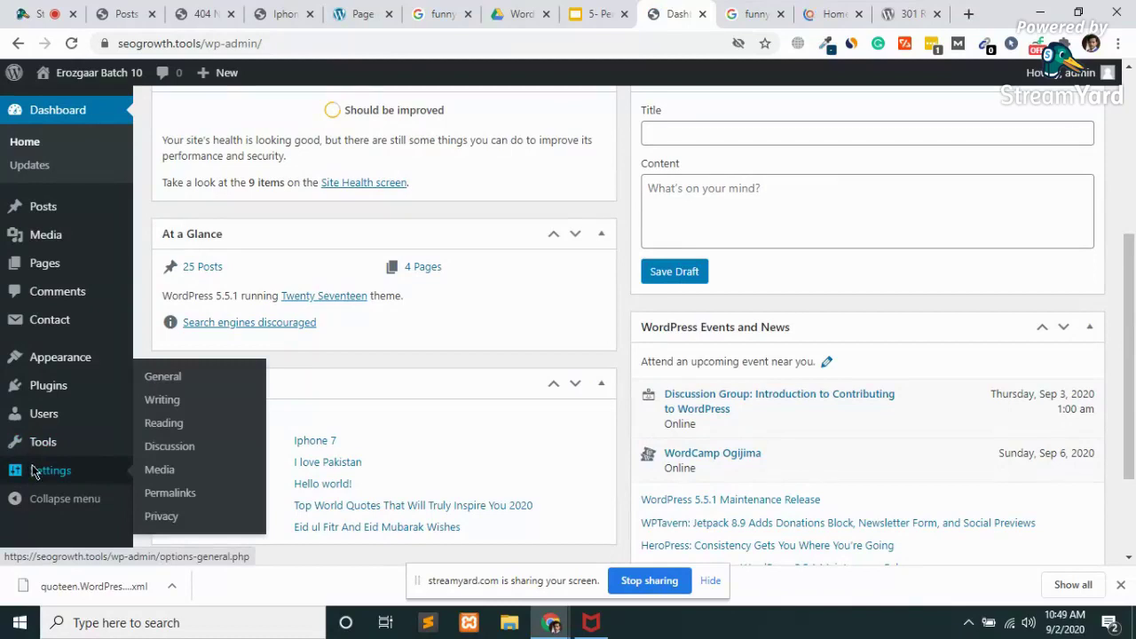
left_click(183, 502)
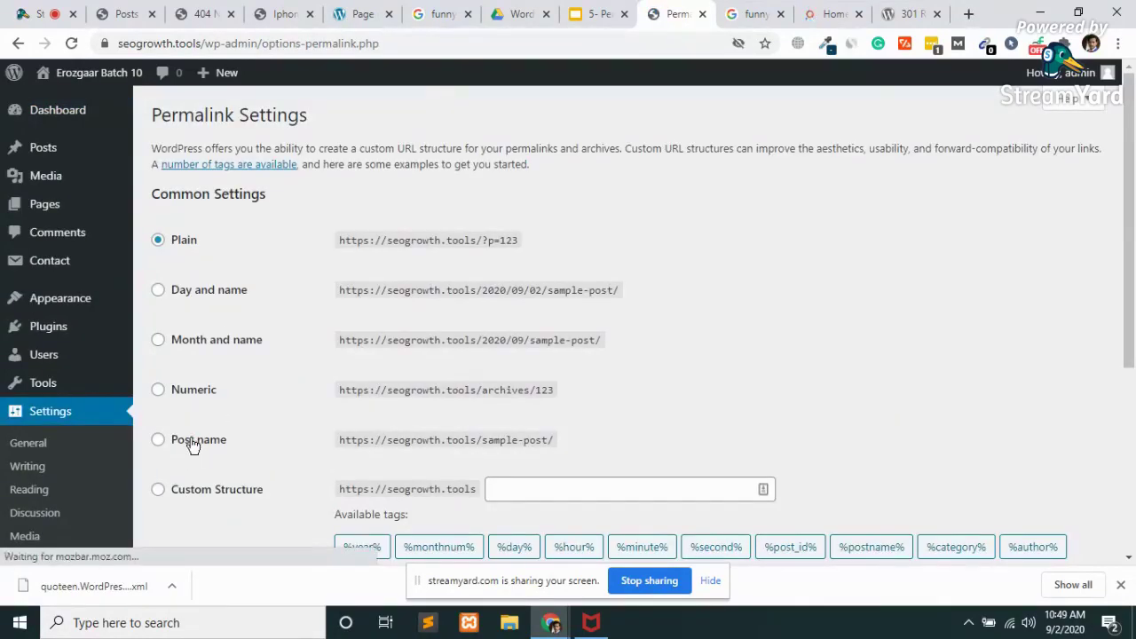
left_click(190, 444)
scroll(190, 439, "down", 4)
left_click(193, 489)
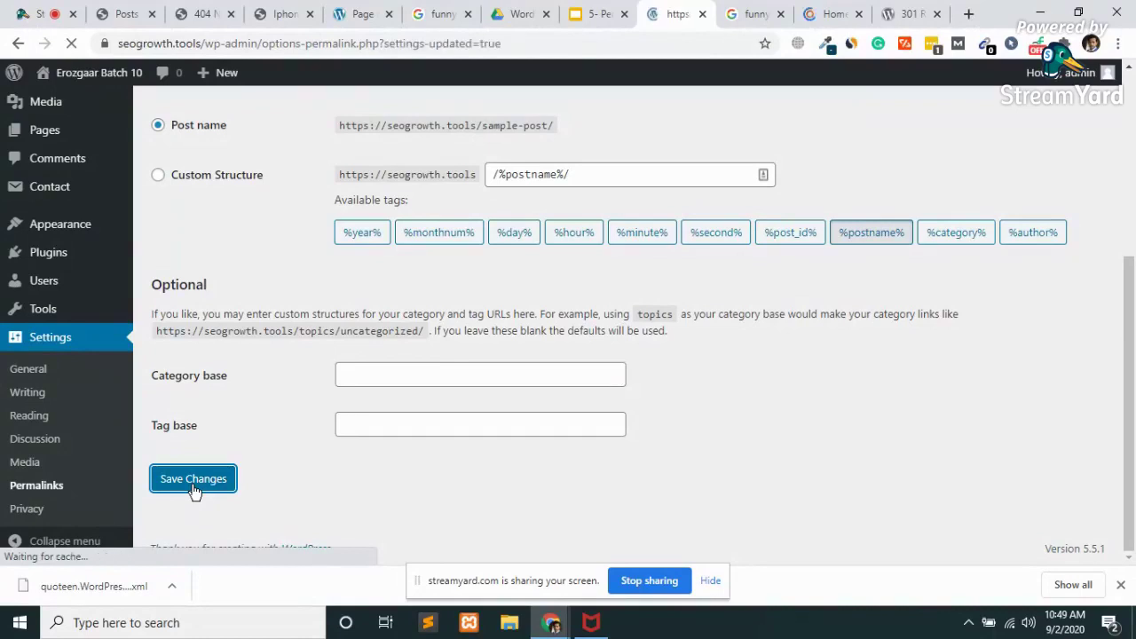
Close the leftover Google search tab to reach the wordpress.org 301 Redirects plugin page
left_click(759, 15)
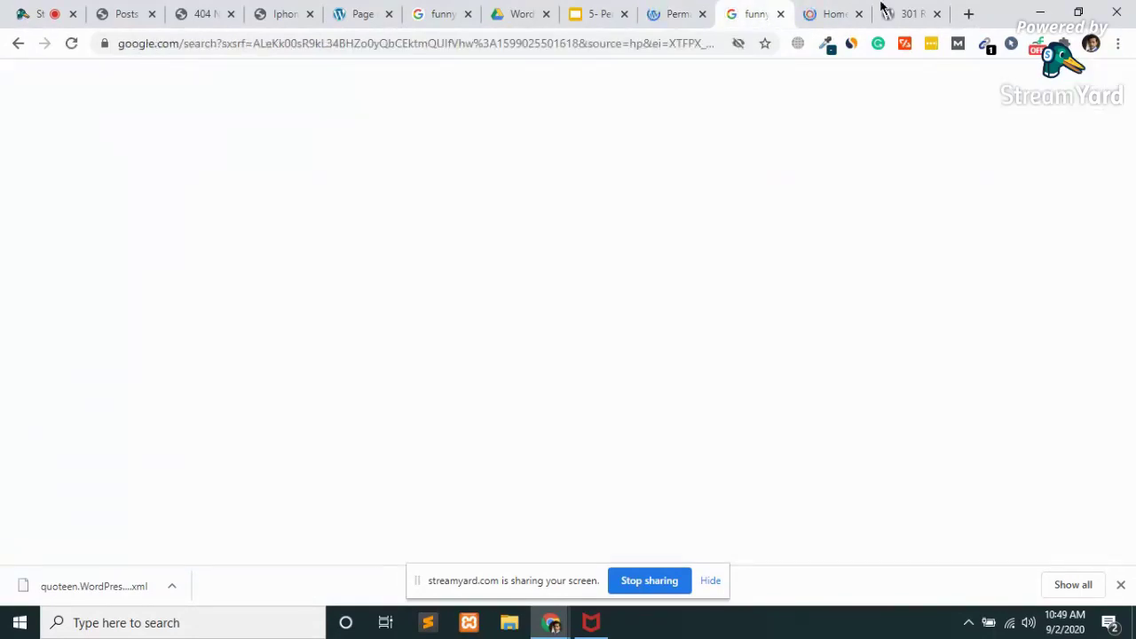
key("ctrl+w")
key("ctrl+w")
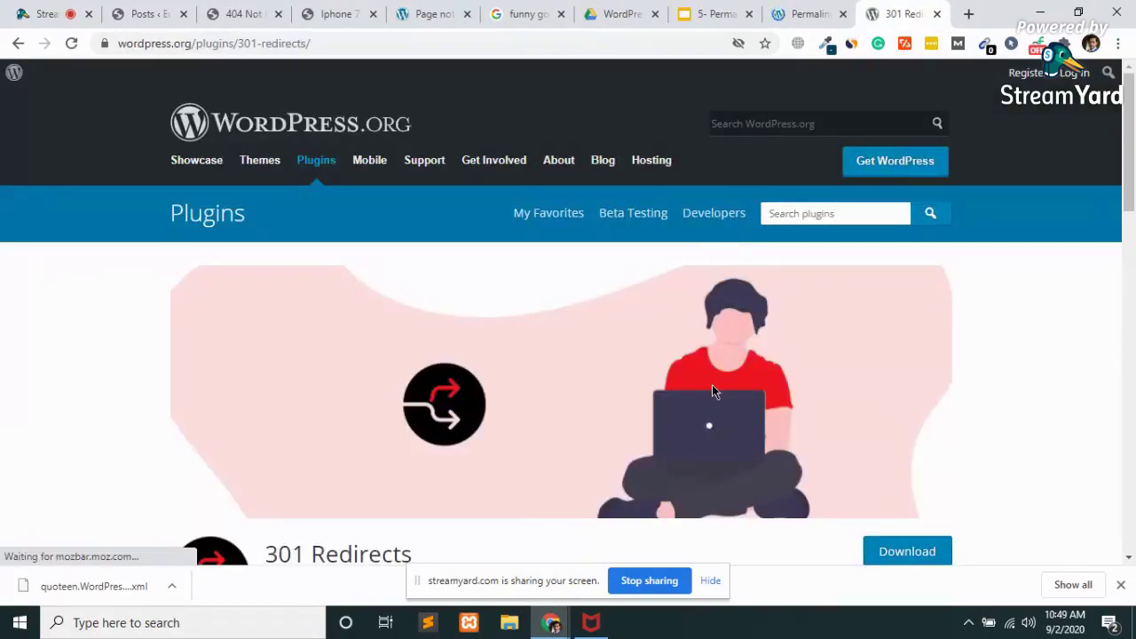
scroll(712, 390, "down", 2)
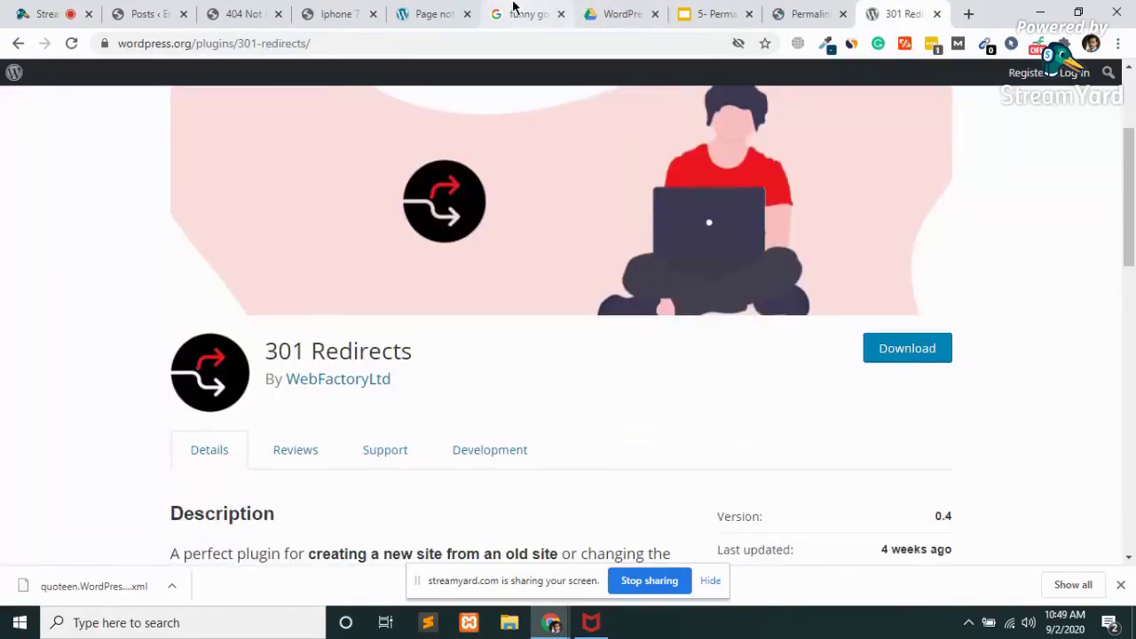
Back in the WordPress admin, search Plugins > Add New for '301 redirects'
left_click(513, 8)
left_click(439, 7)
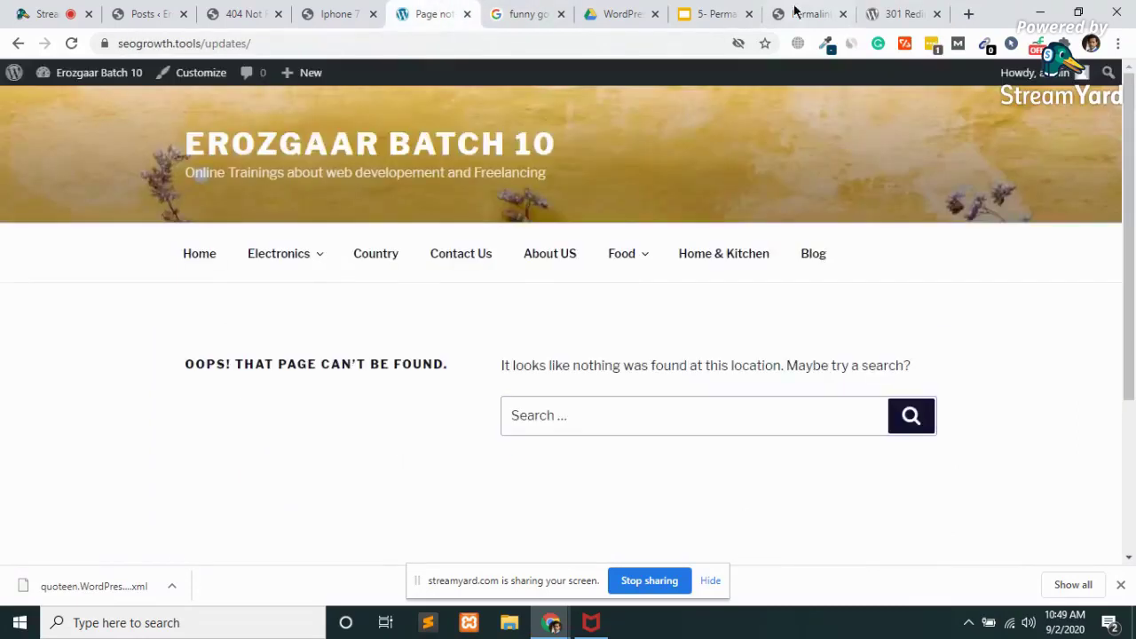
left_click(804, 12)
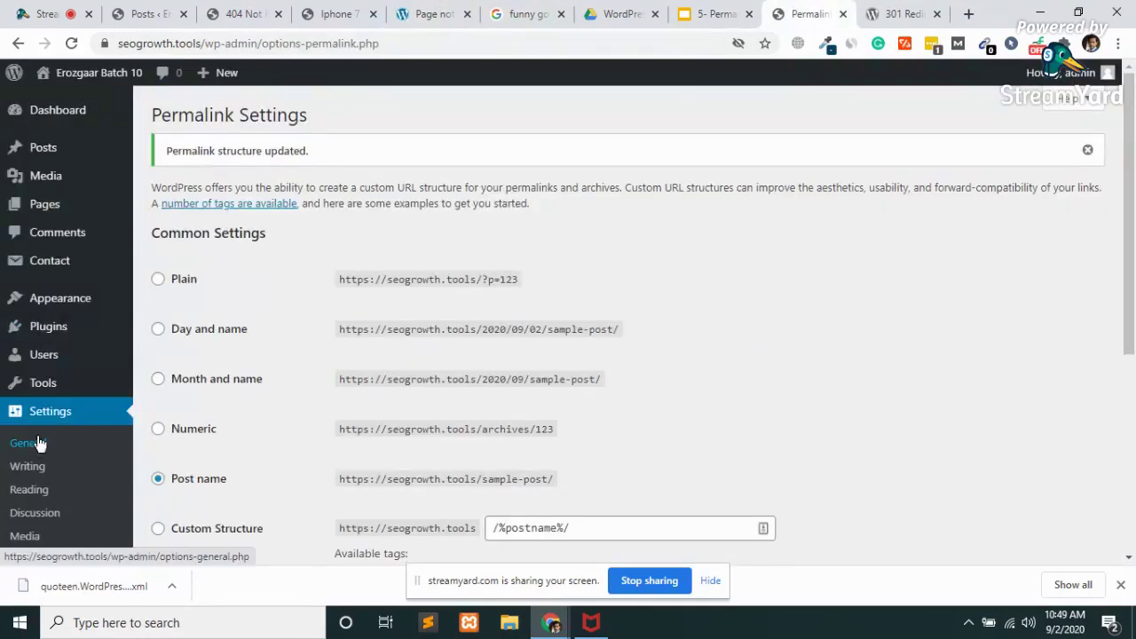
mouse_move(62, 333)
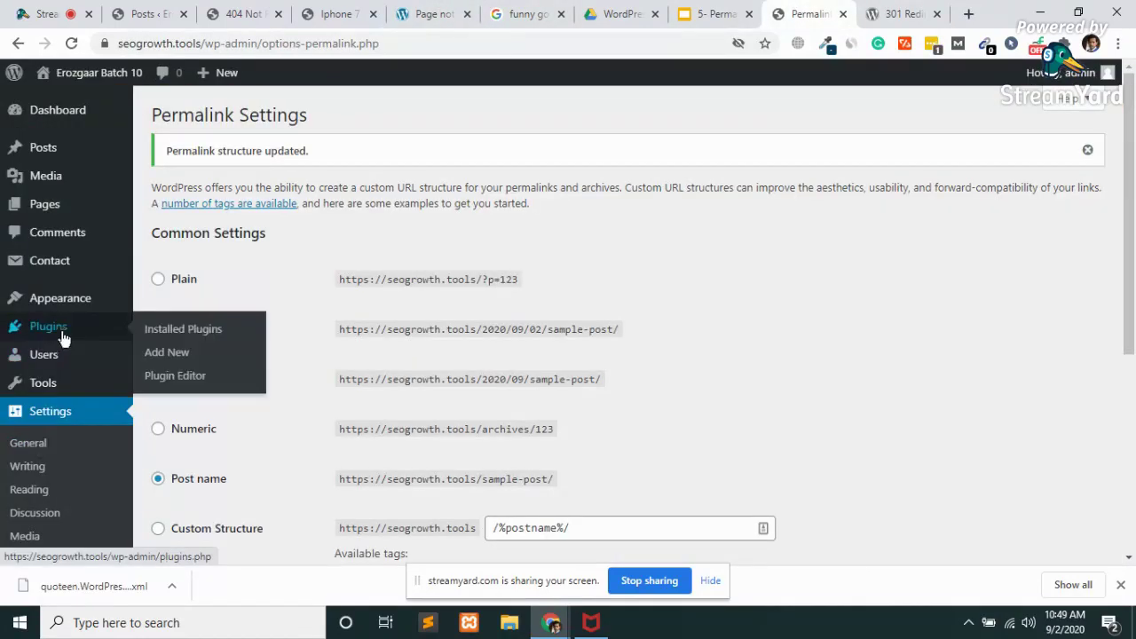
left_click(162, 353)
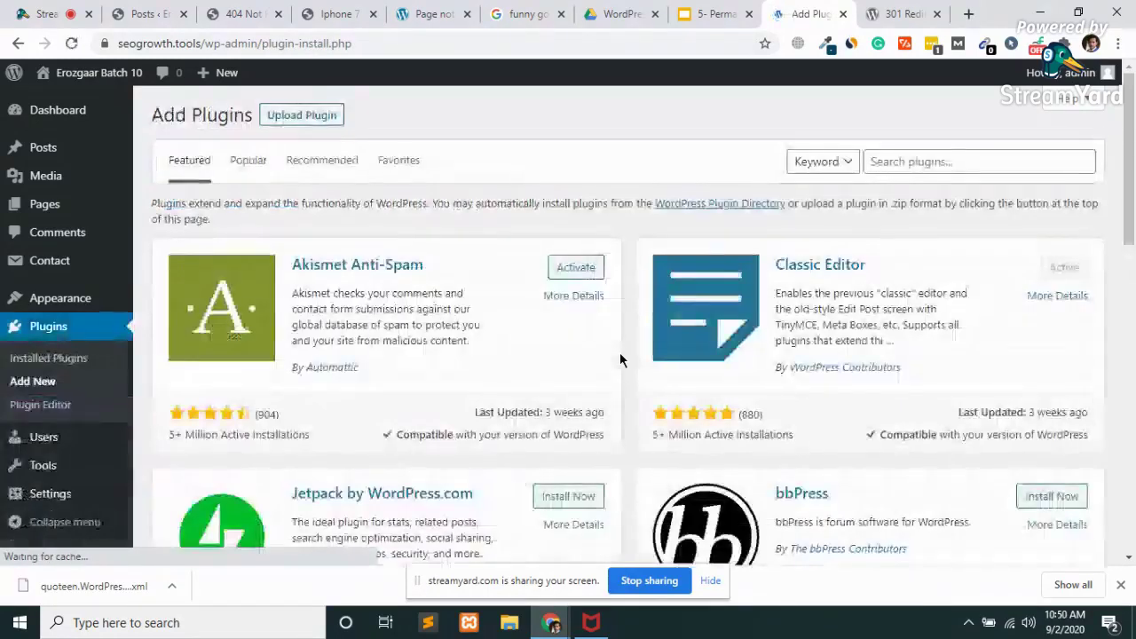
left_click(923, 161)
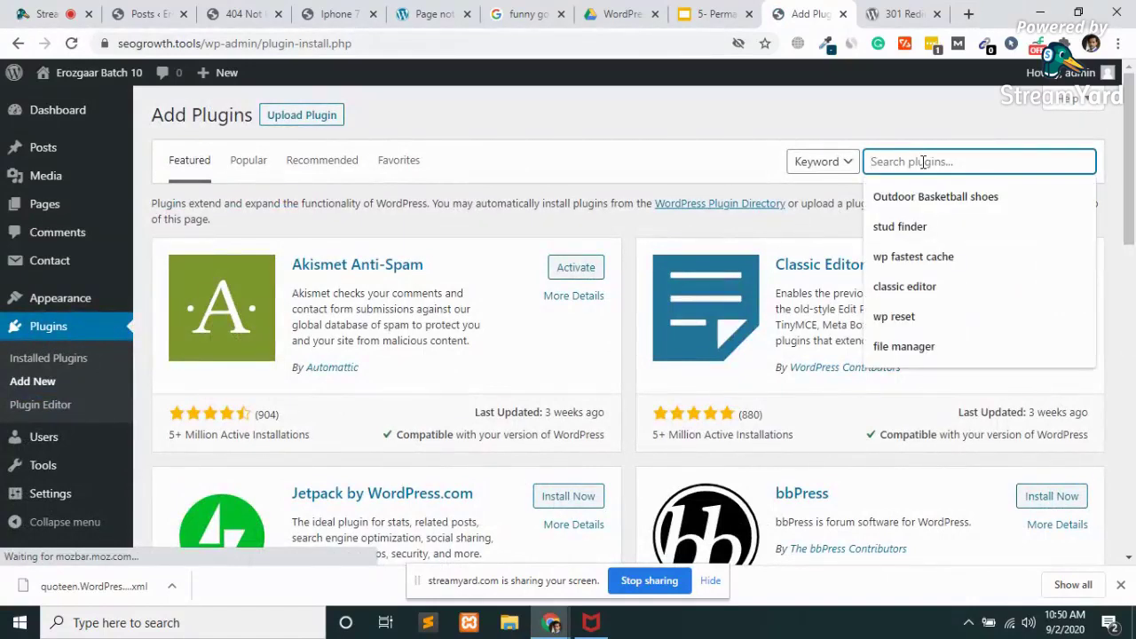
type("3")
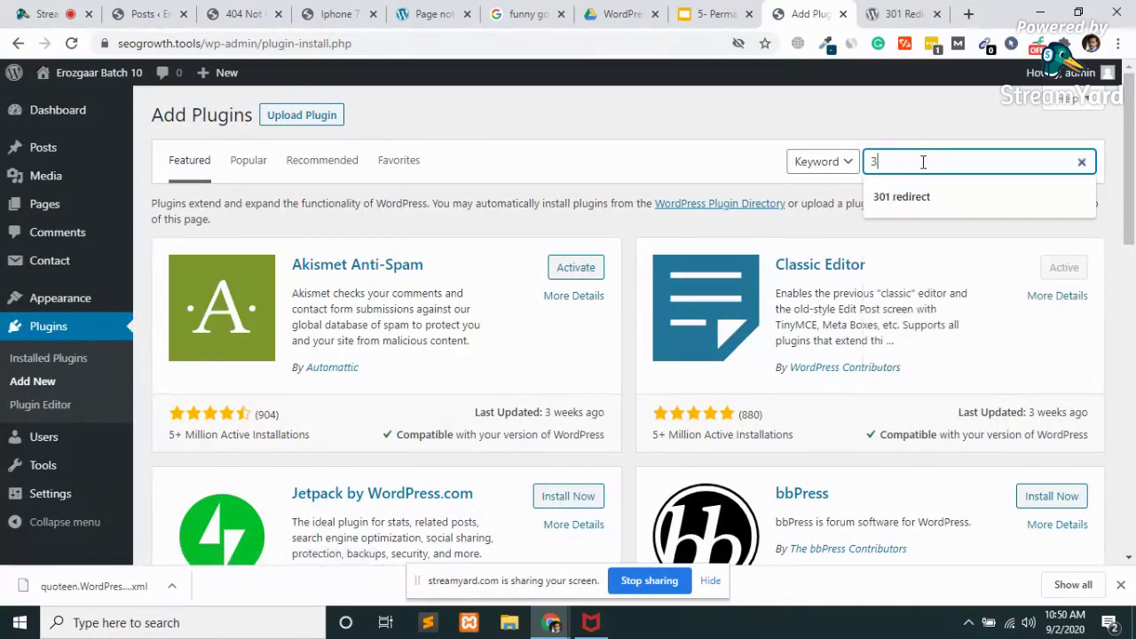
type("01")
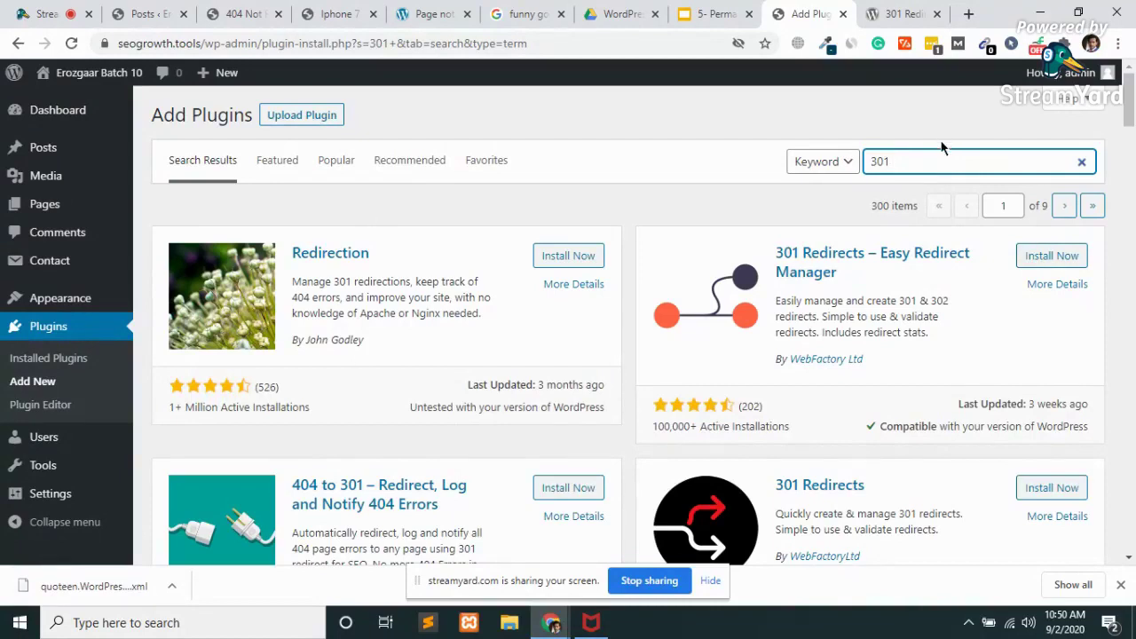
type("redire")
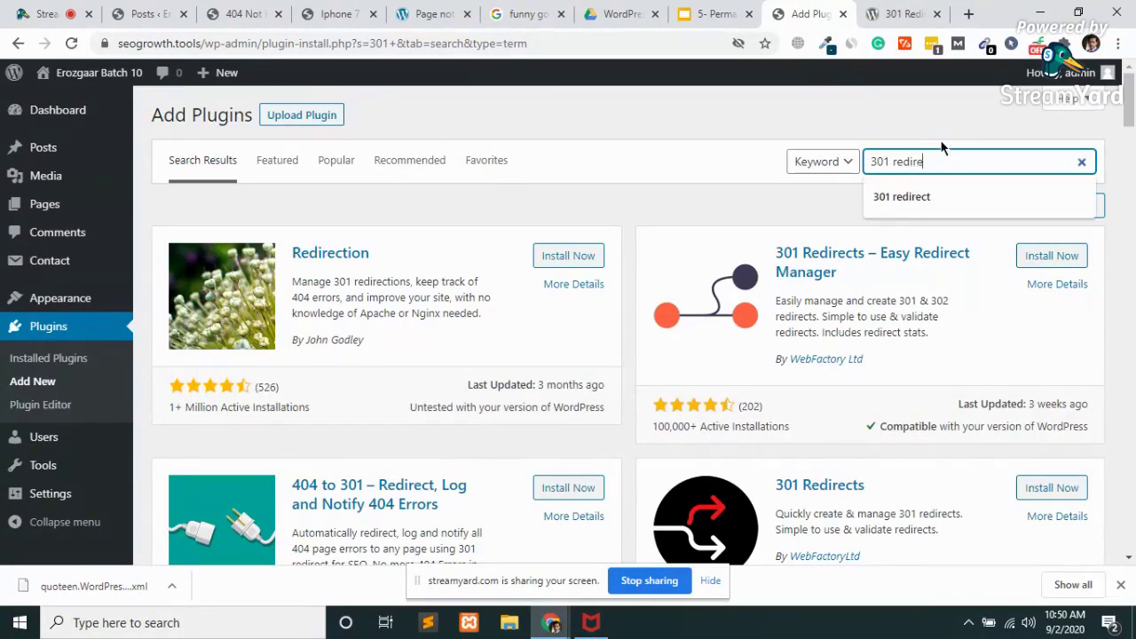
type("cts")
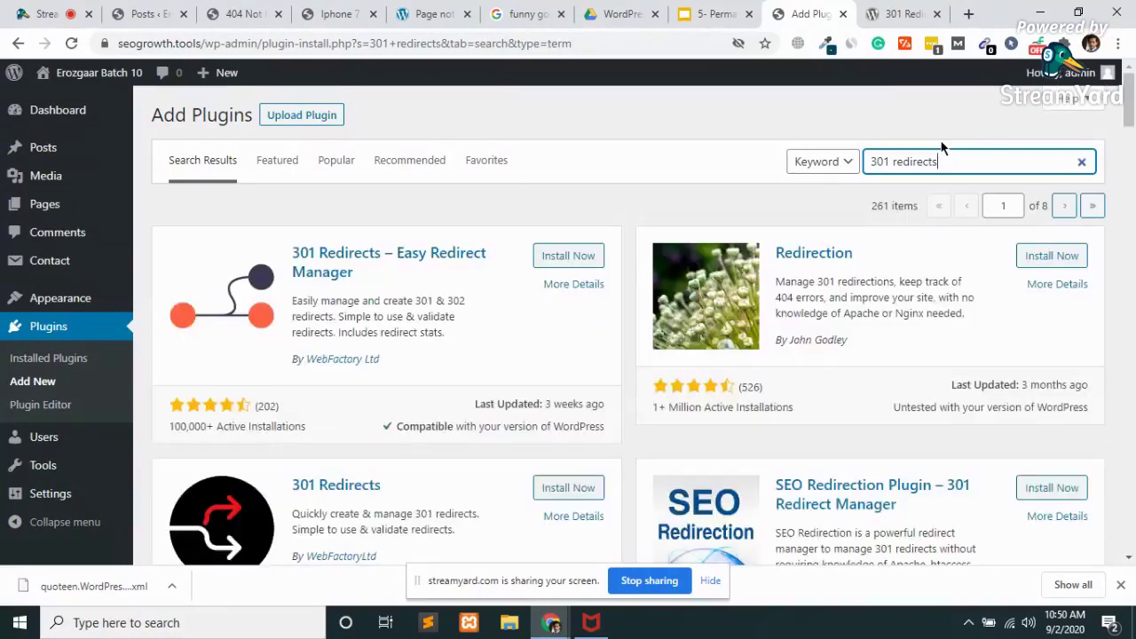
Install and activate 301 Redirects – Easy Redirect Manager, then close the wordpress.org tab
left_click(546, 258)
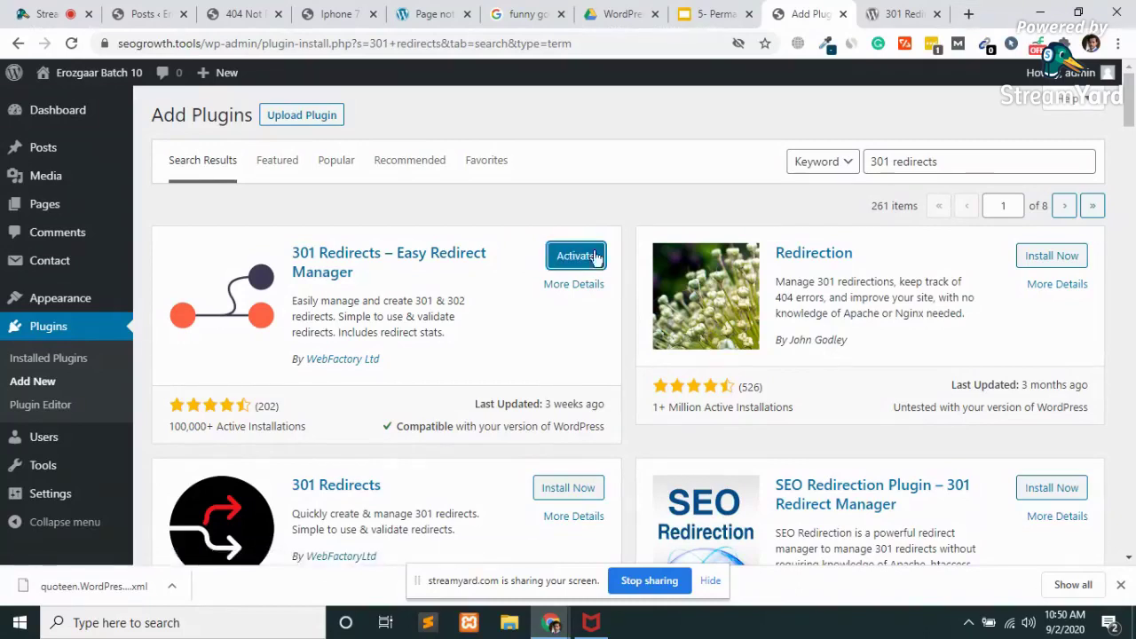
left_click(566, 257)
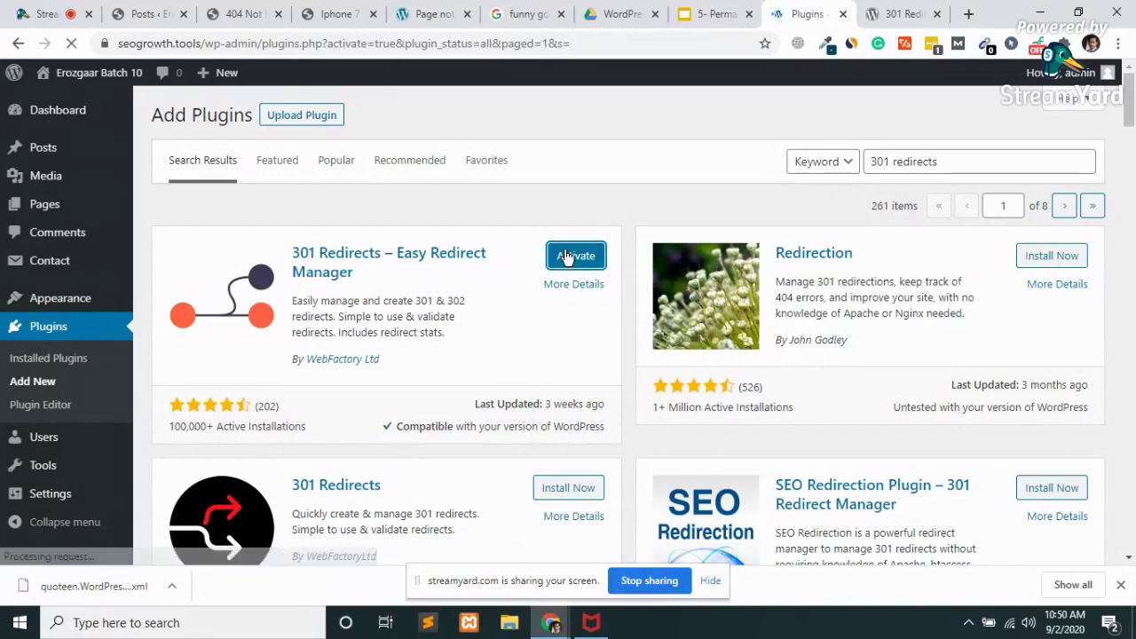
left_click(938, 13)
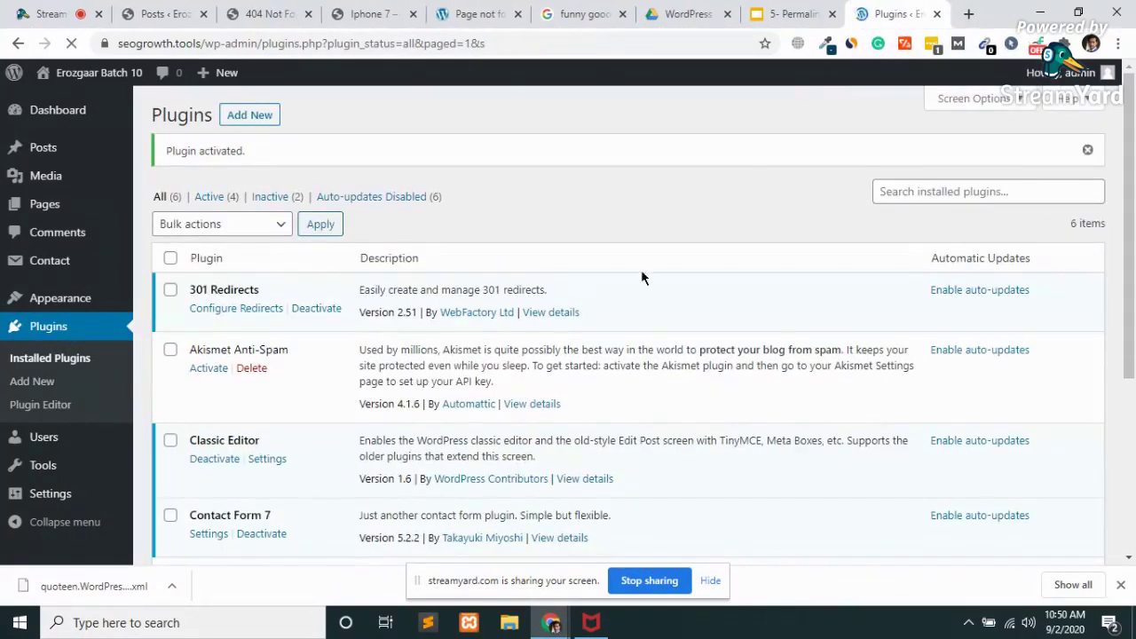
Open the plugin's Configure Redirects screen, then go to All Pages and start a new page
left_click(253, 313)
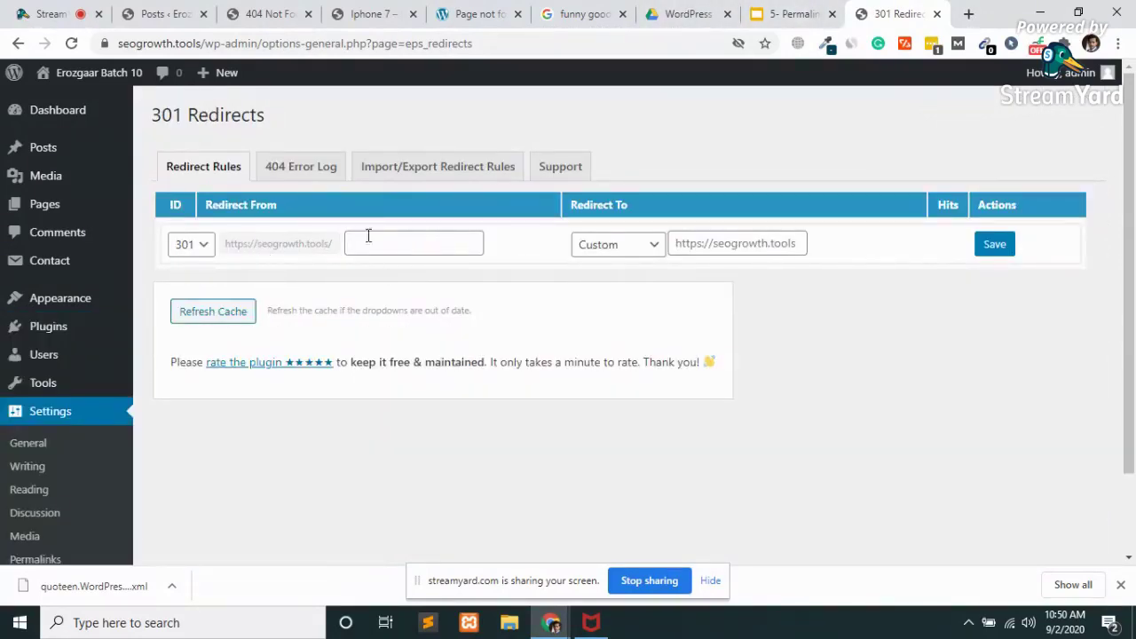
left_click(52, 205)
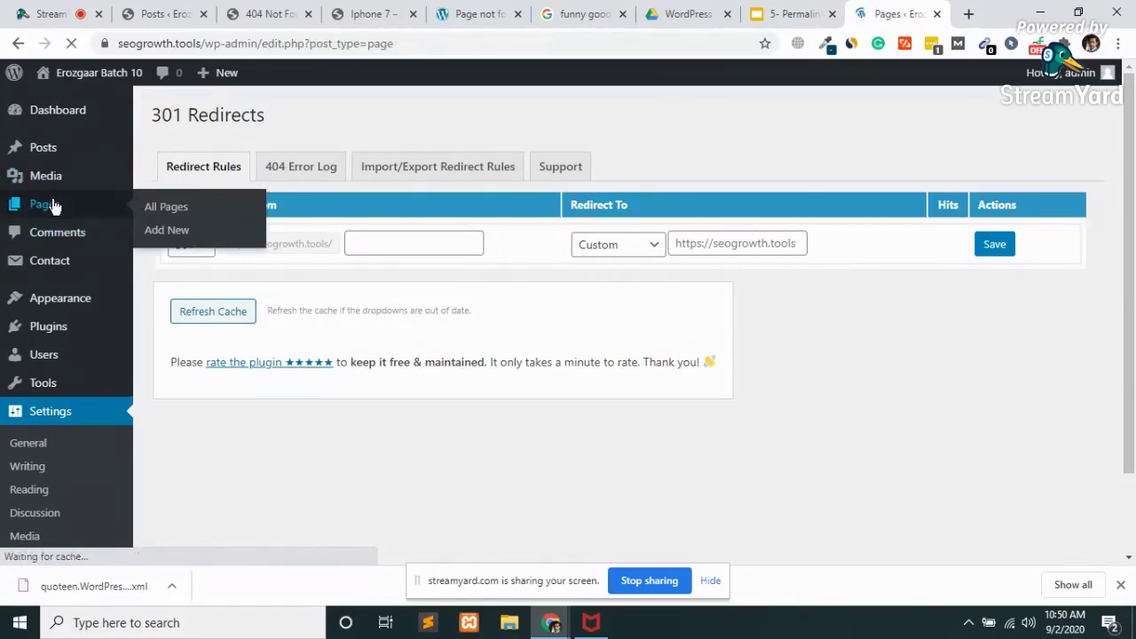
left_click(232, 116)
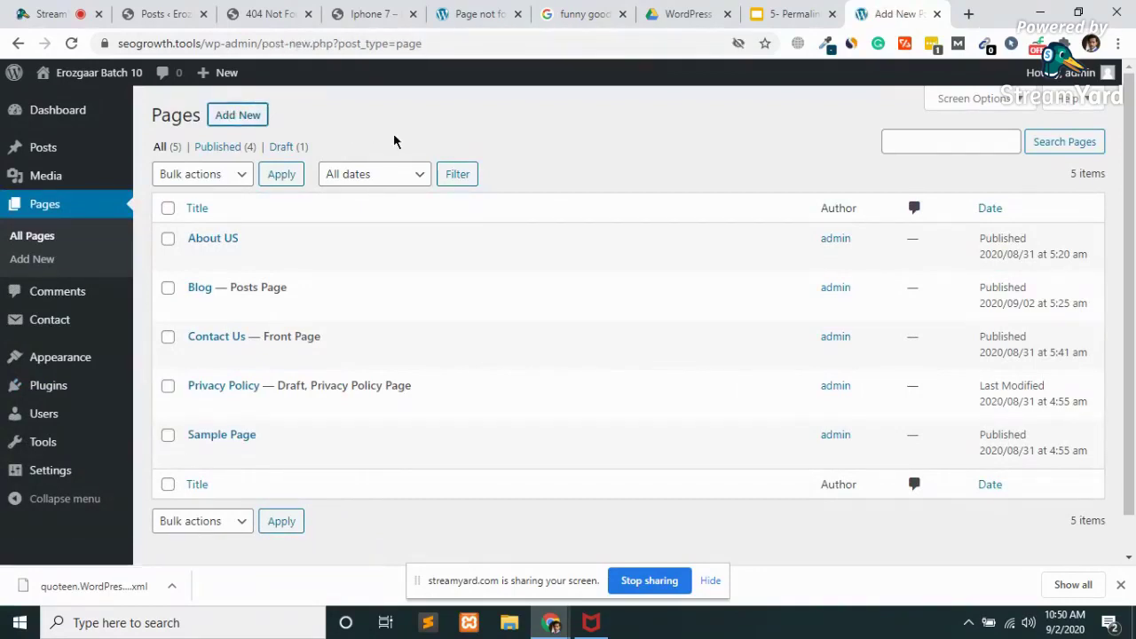
Title the new draft page 'updates' so it saves at /updates/, then visit Reading settings
type("u")
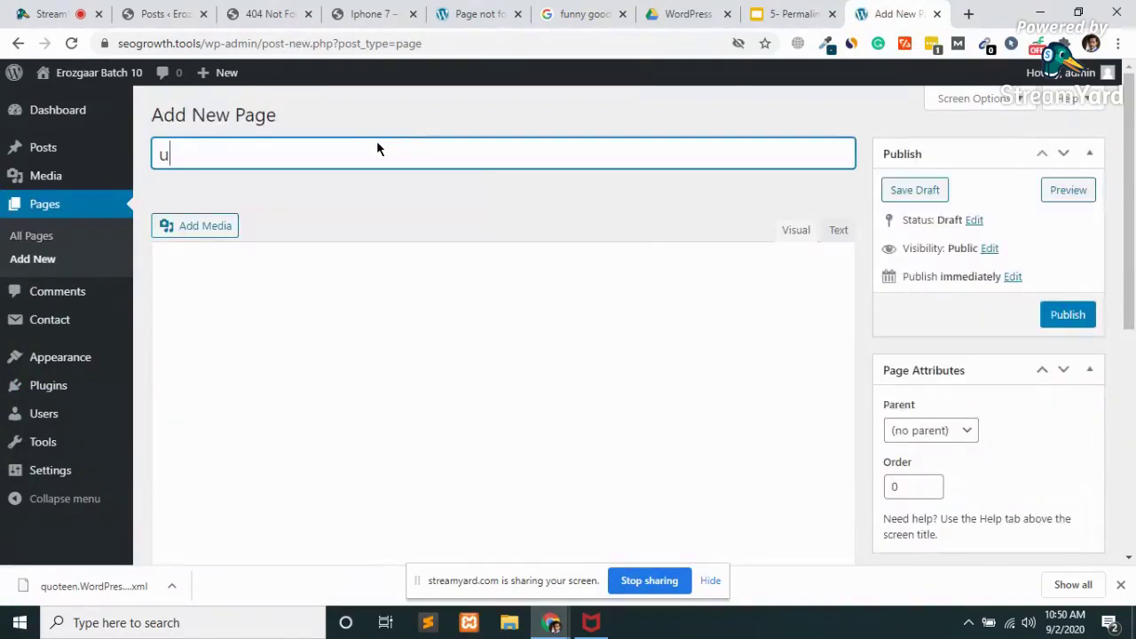
type("pdates")
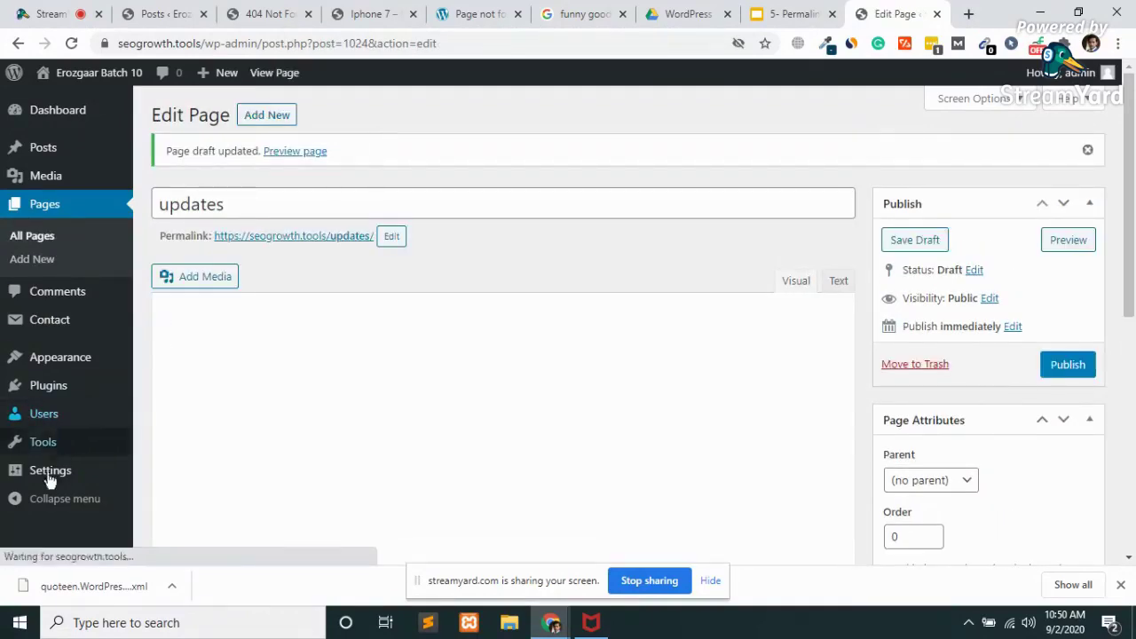
mouse_move(74, 472)
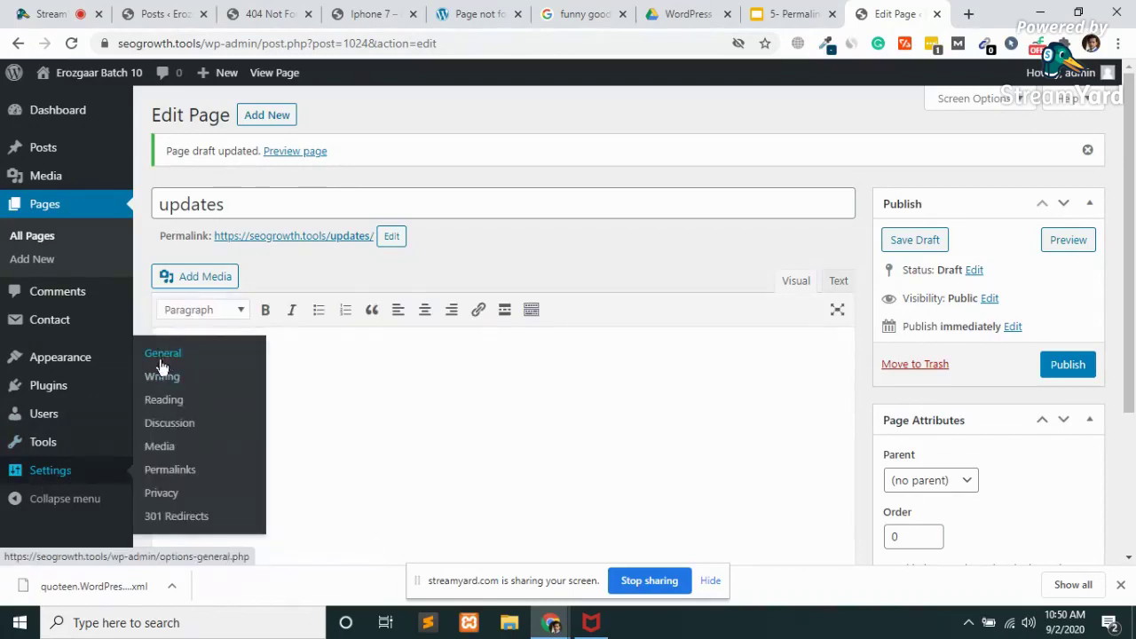
left_click(157, 405)
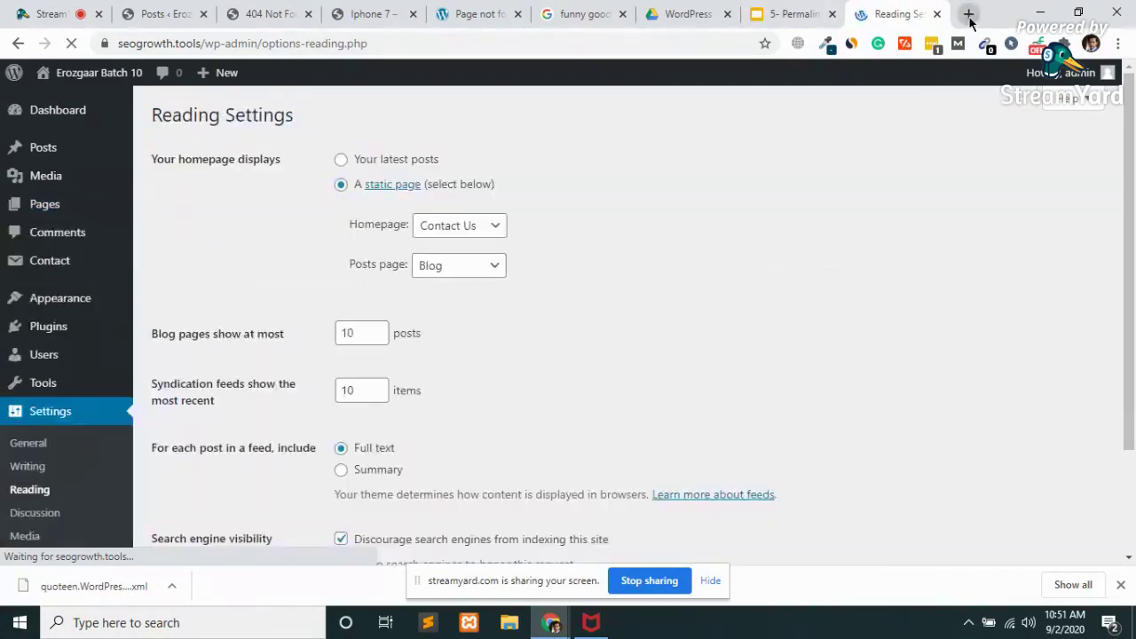
left_click(969, 14)
Load seogrowth.tools, browse the posts on its /blog/ page, then return to Reading Settings
type("se")
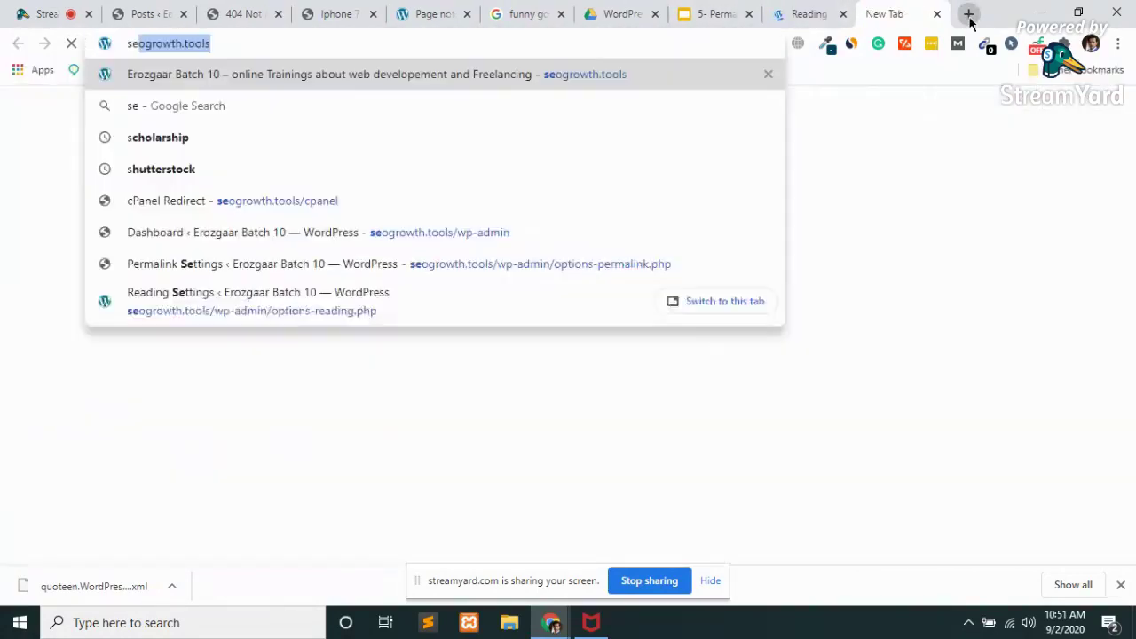
key("Return")
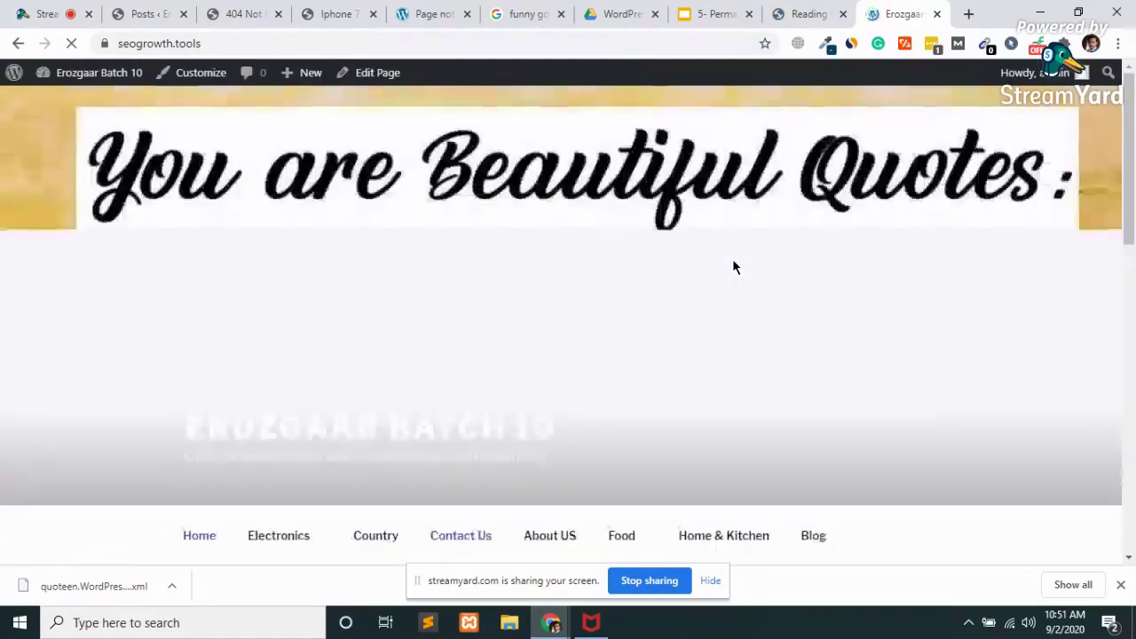
scroll(732, 254, "down", 2)
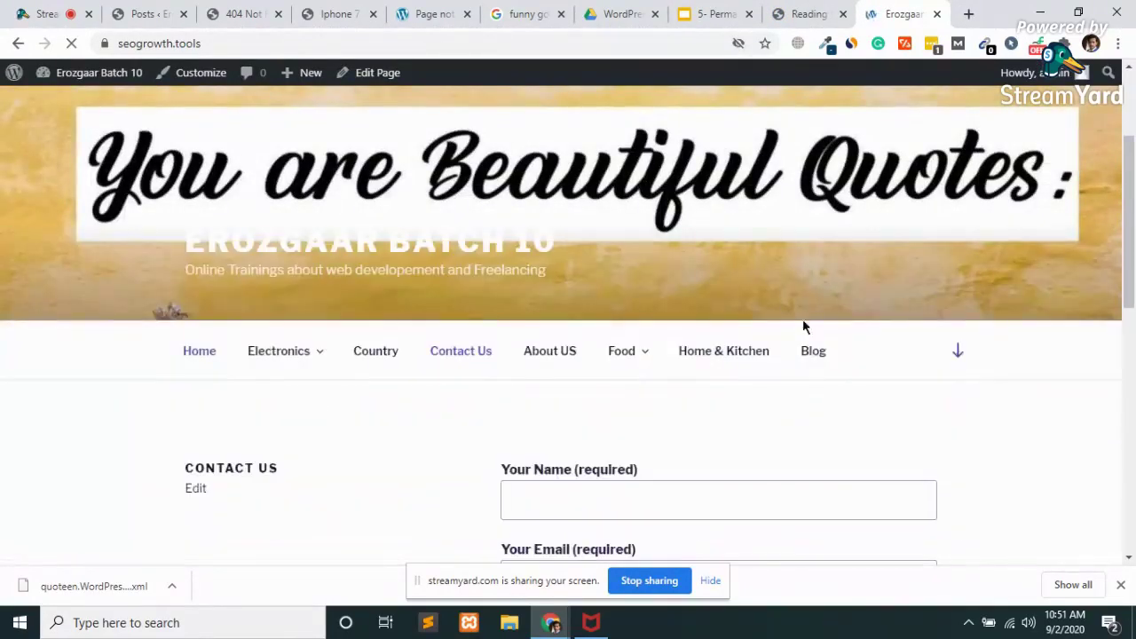
left_click(811, 355)
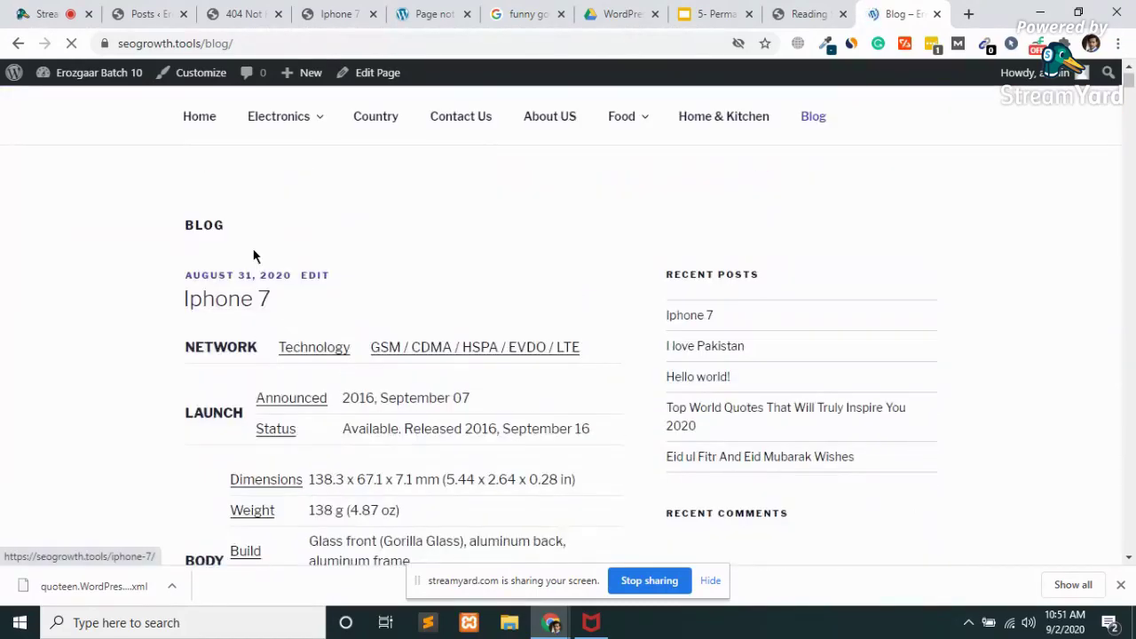
scroll(254, 255, "down", 3)
scroll(253, 254, "down", 10)
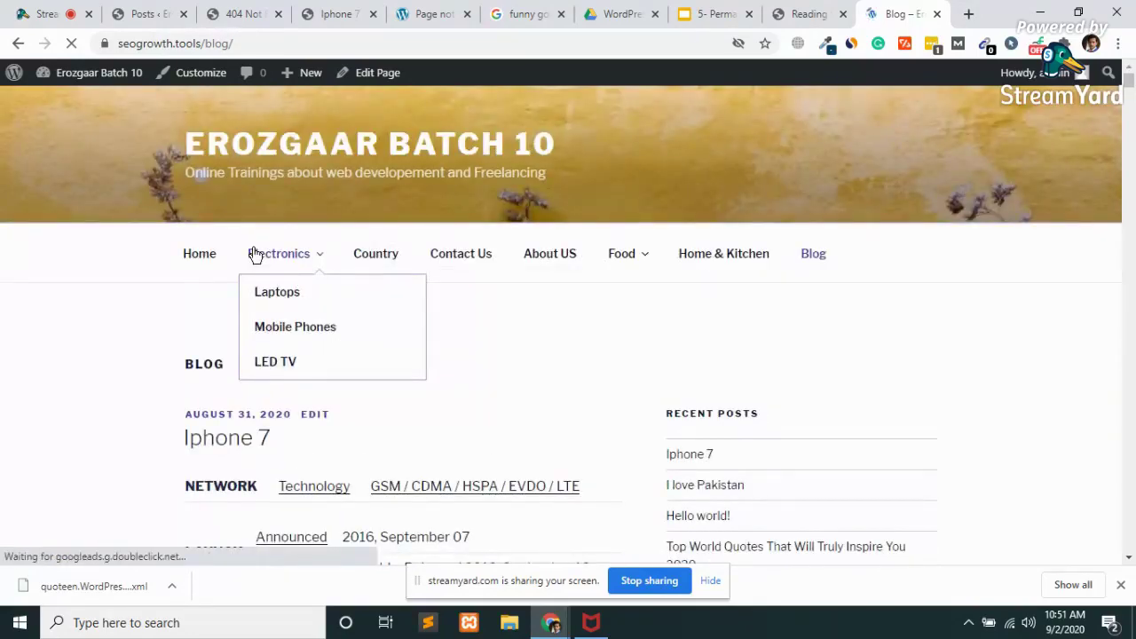
left_click(812, 12)
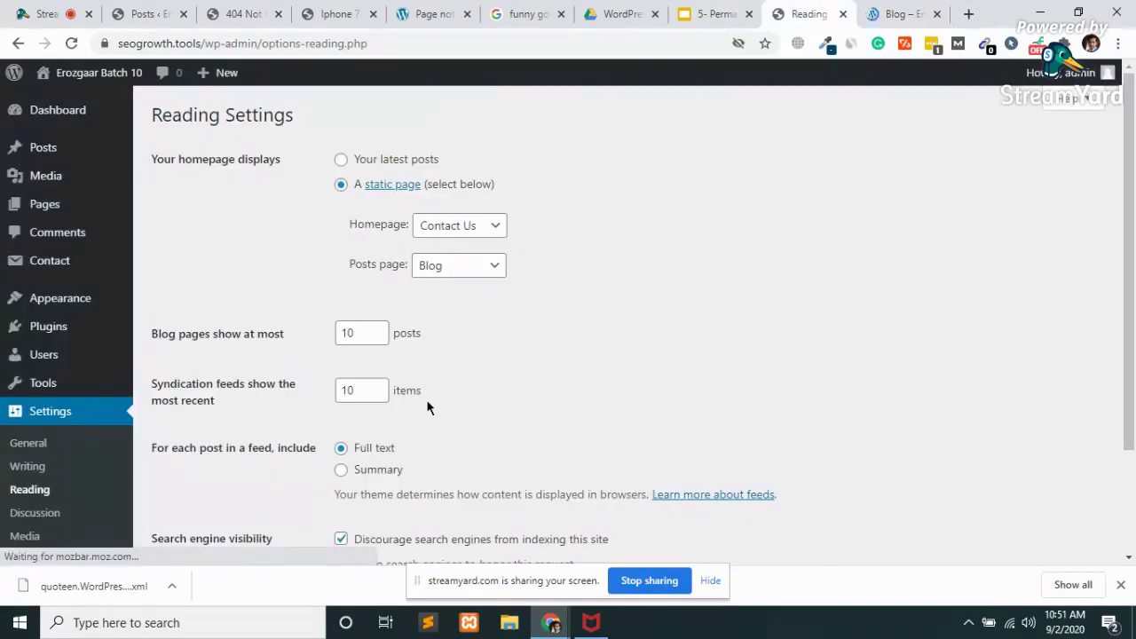
Check the Posts page dropdown options, then edit and publish the 'updates' page at /updates/
left_click(456, 264)
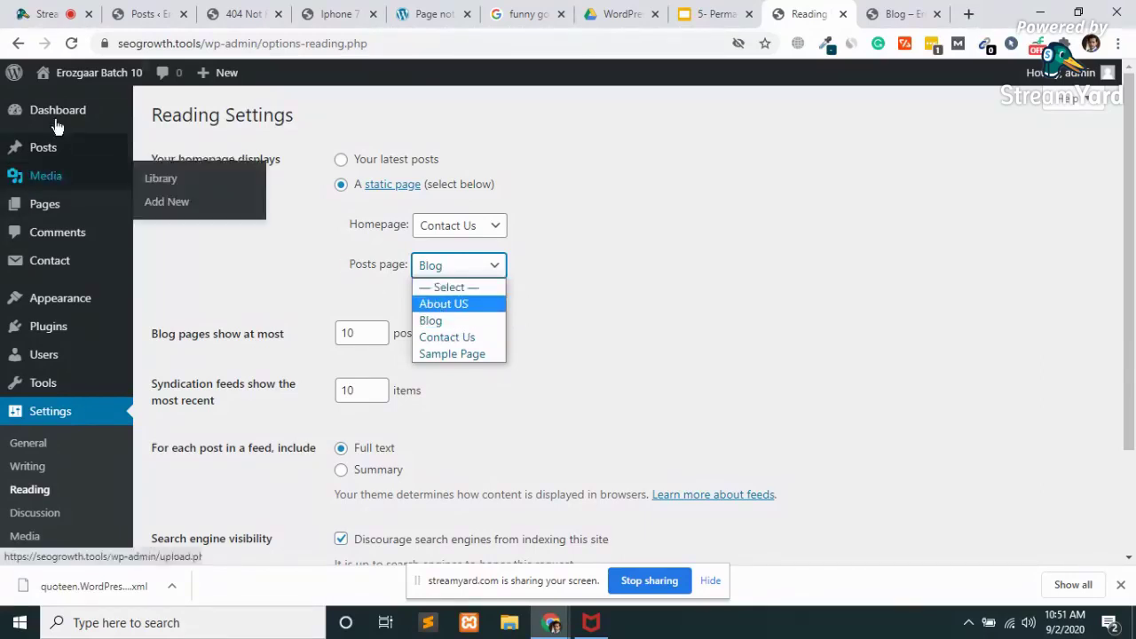
left_click(51, 205)
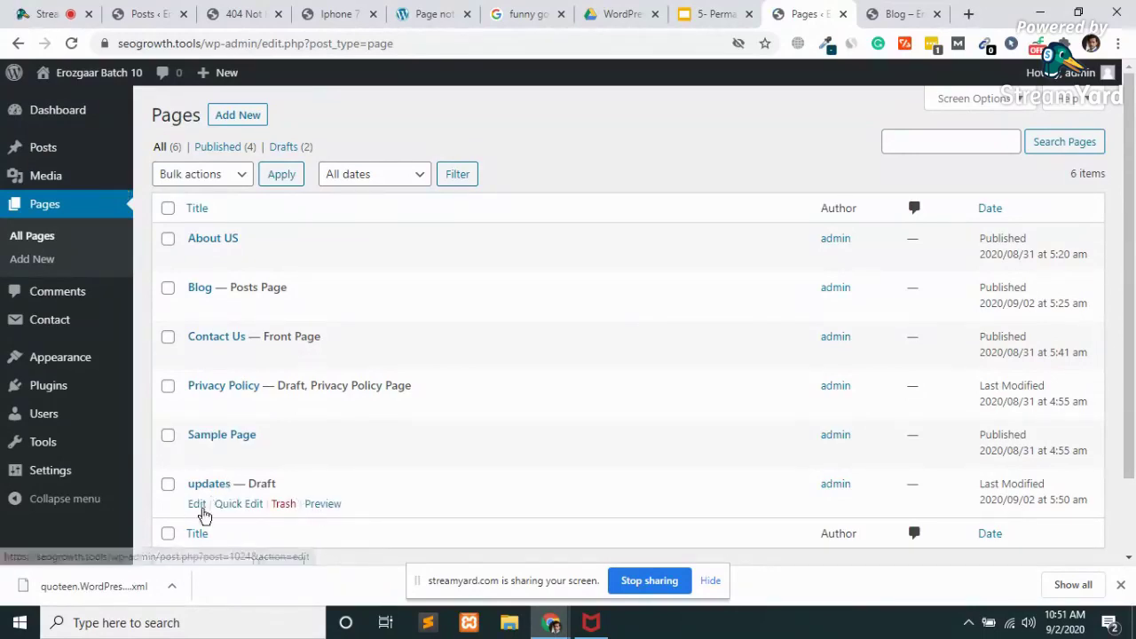
left_click(197, 504)
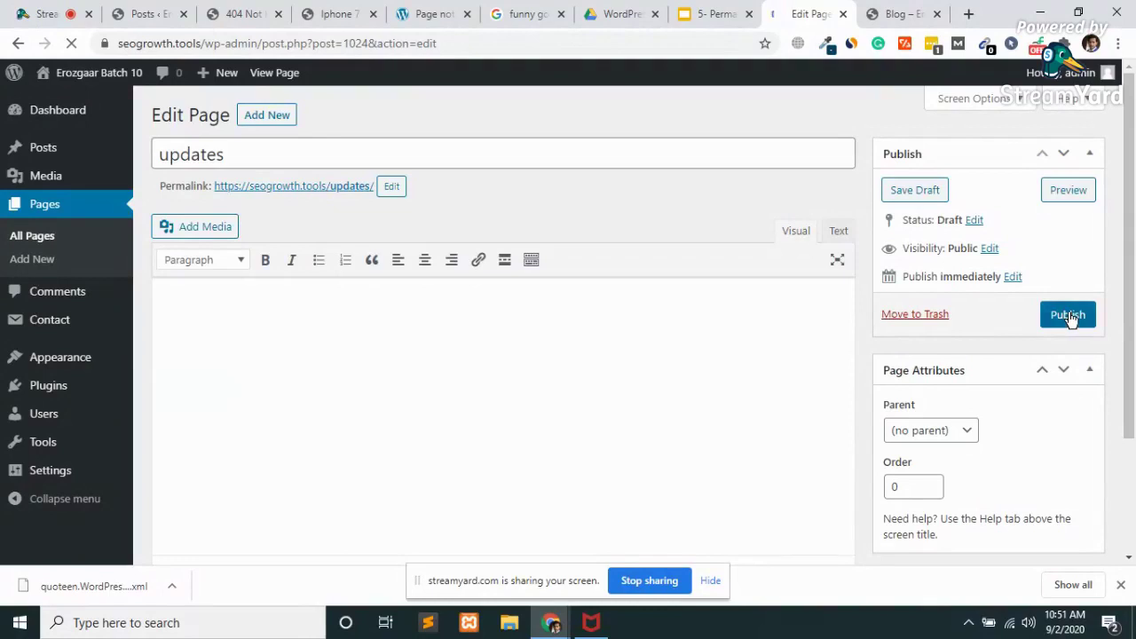
left_click(1068, 316)
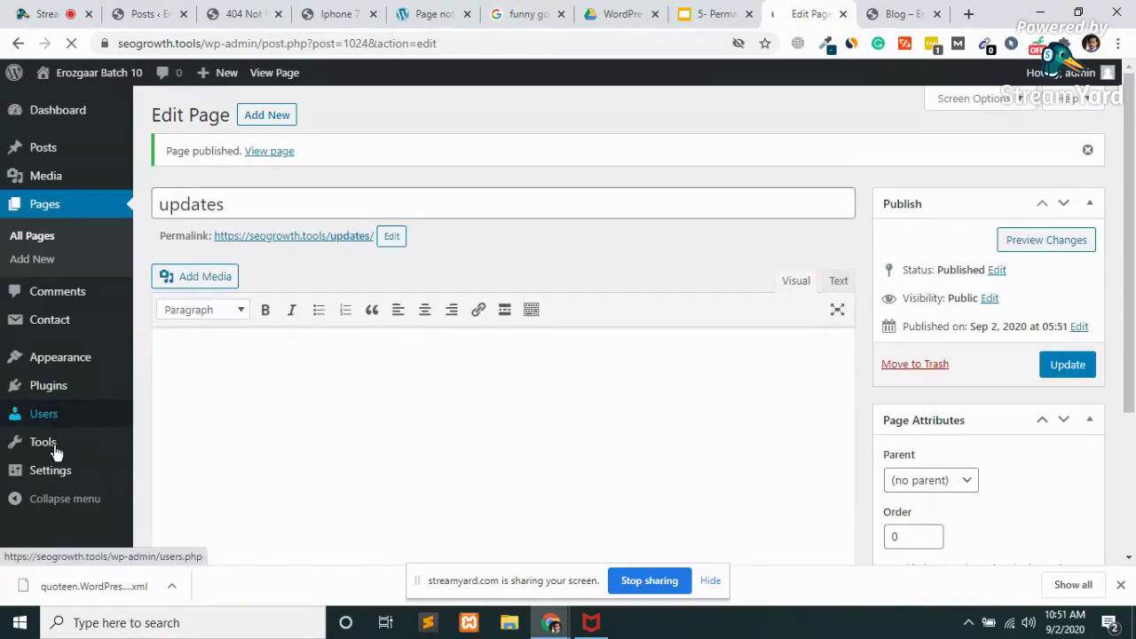
mouse_move(51, 469)
mouse_move(50, 472)
left_mouse_down()
mouse_move(151, 426)
mouse_move(51, 480)
left_mouse_up()
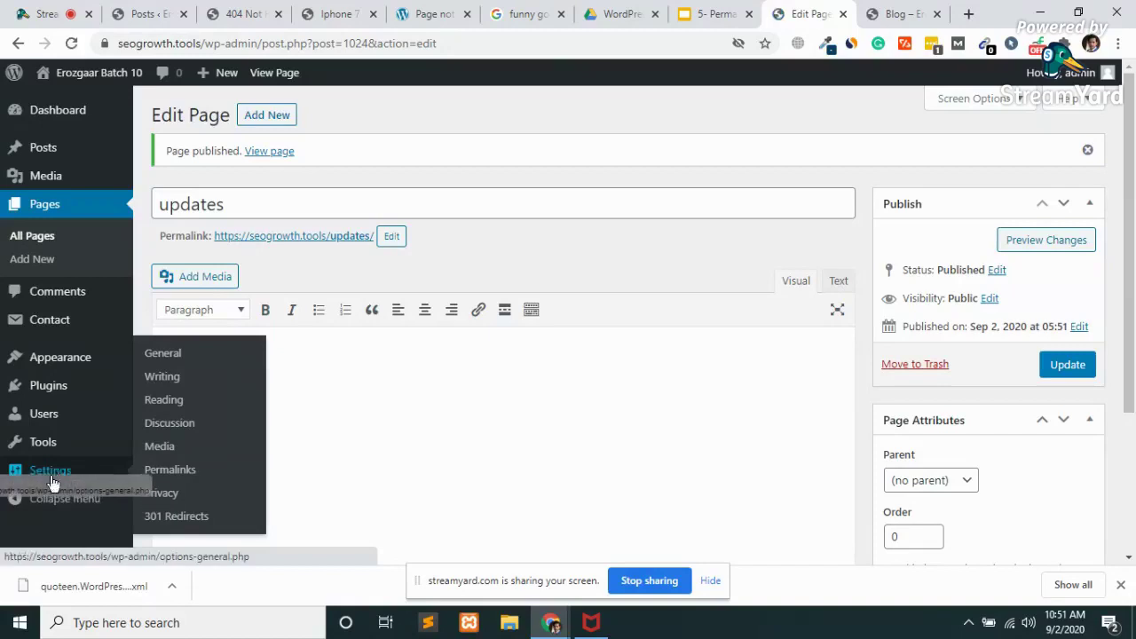
In Reading Settings, set the Posts page to 'updates' and save the changes
left_click(162, 406)
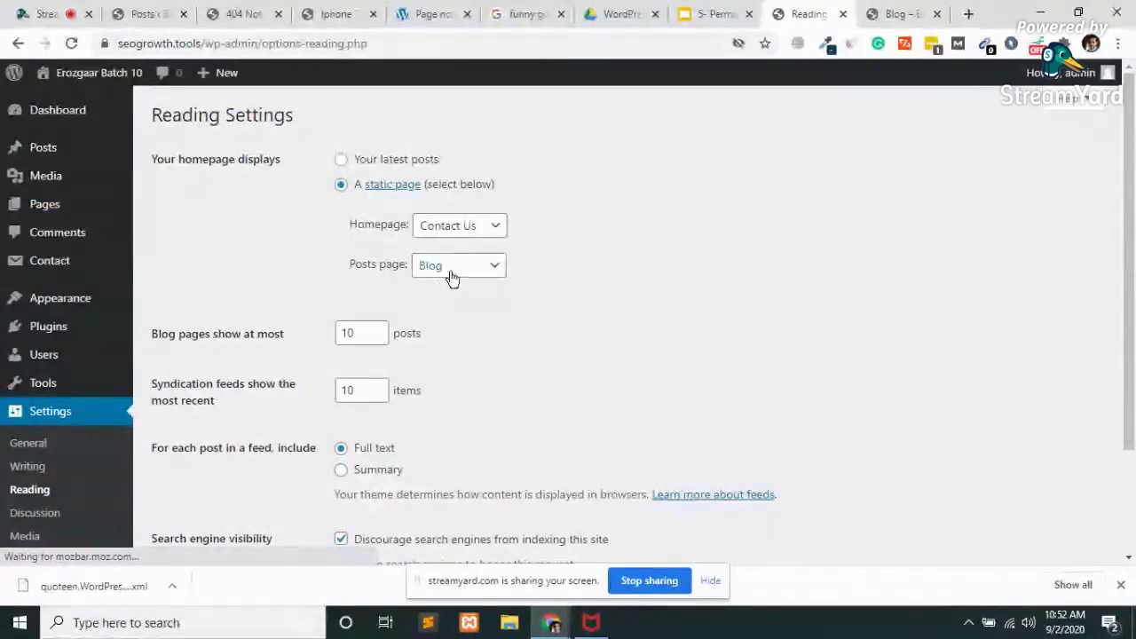
left_click(452, 270)
left_click(445, 370)
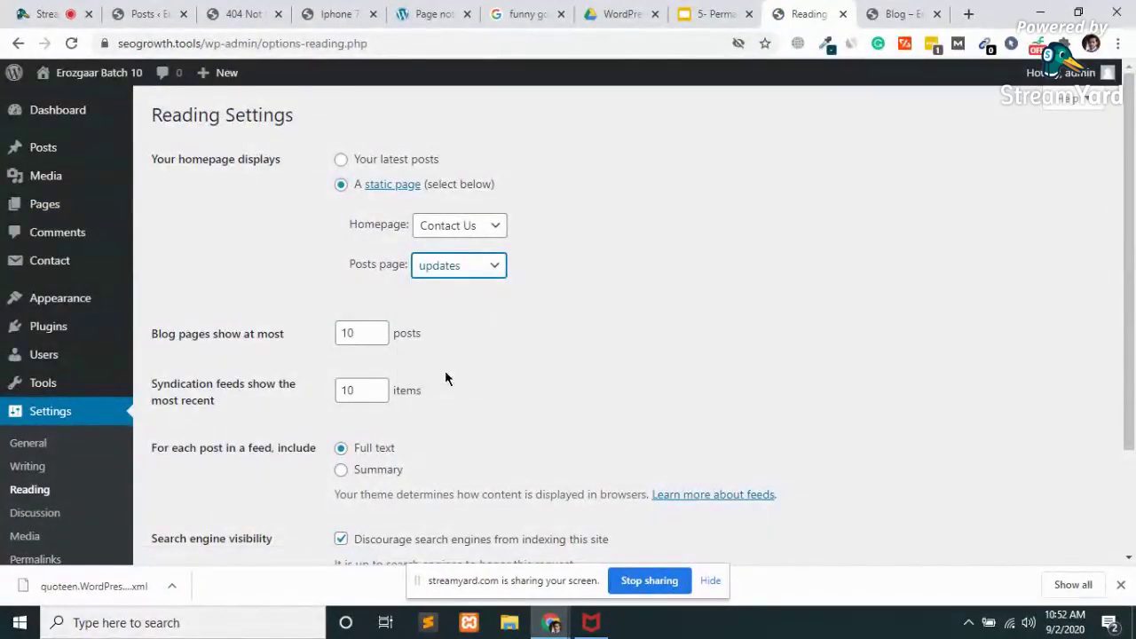
scroll(448, 295, "down", 2)
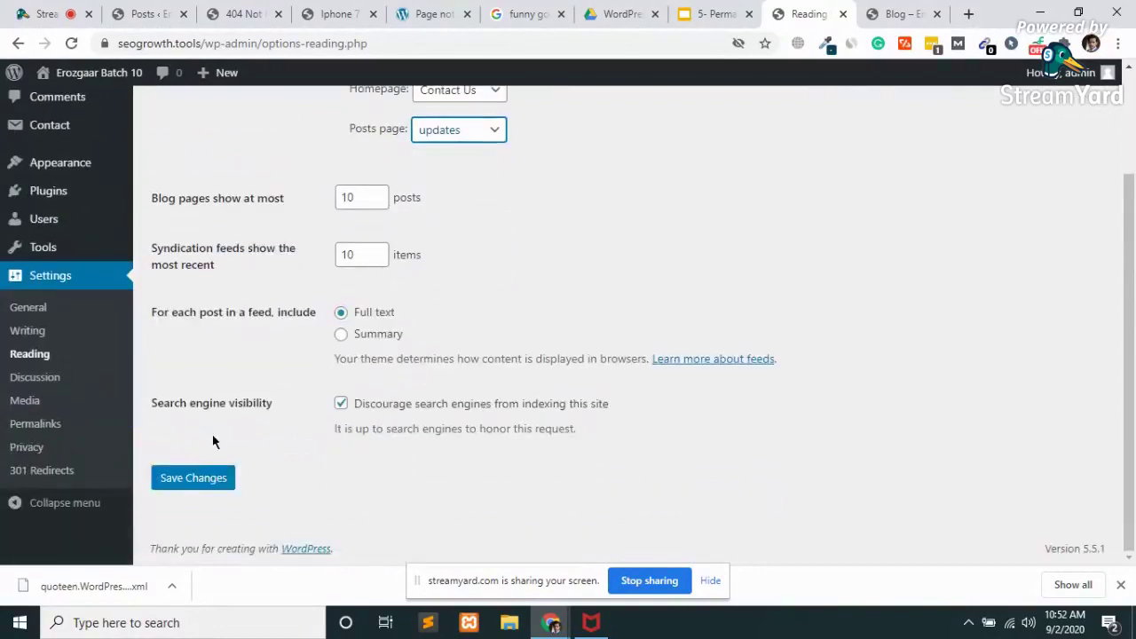
left_click(170, 483)
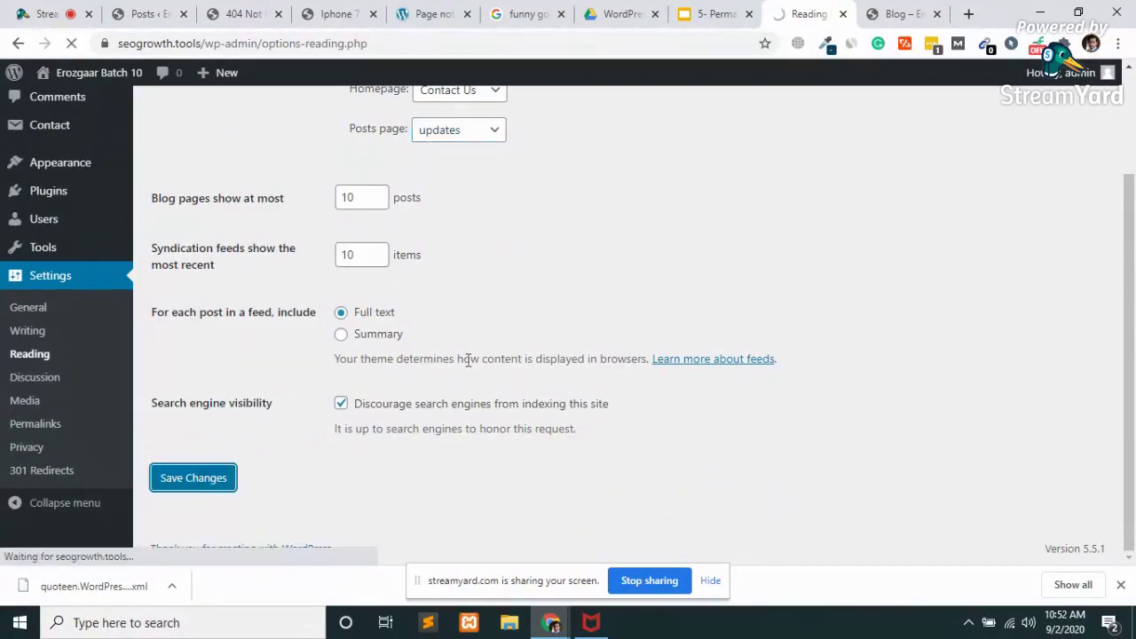
Reload the site's Blog page and scroll through it to confirm it is now empty
left_click(886, 11)
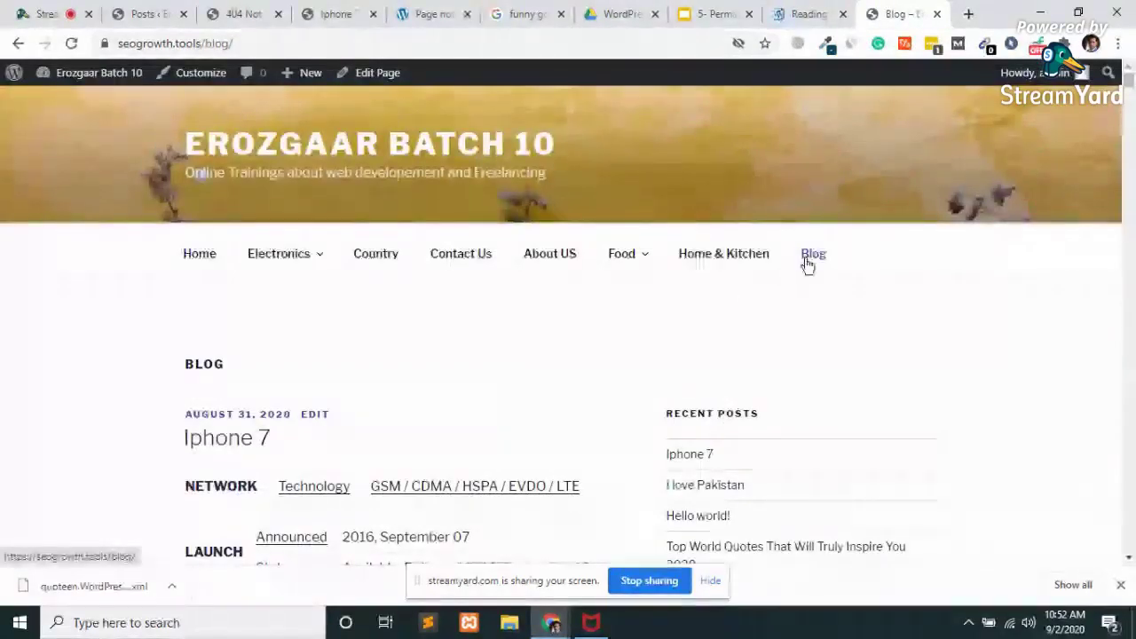
left_click(808, 257)
scroll(412, 407, "down", 3)
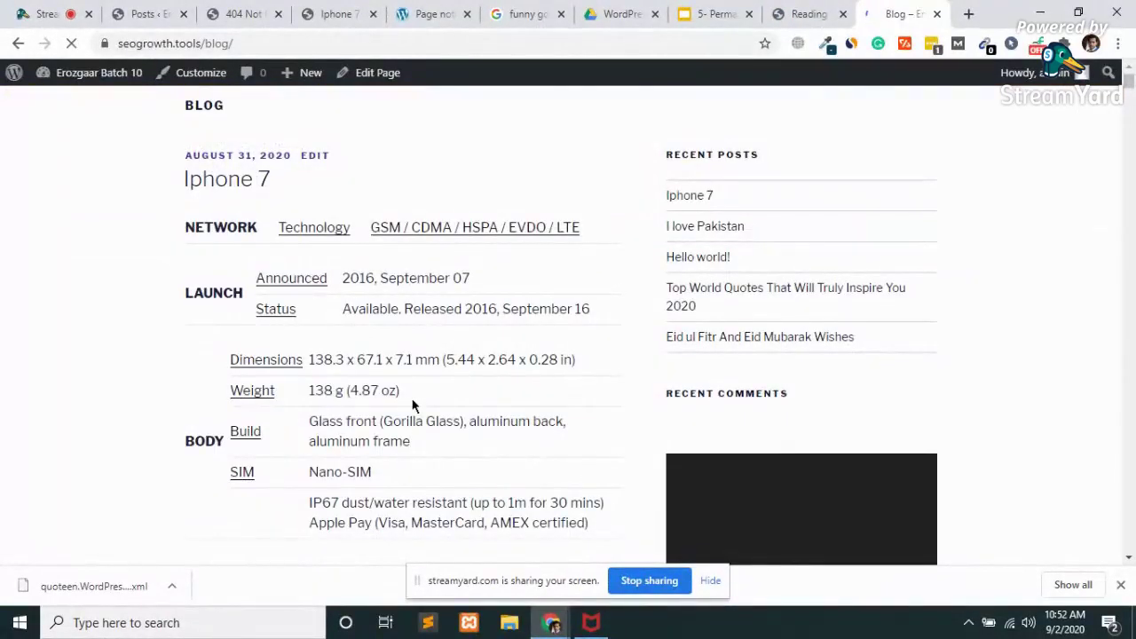
scroll(368, 424, "down", 1)
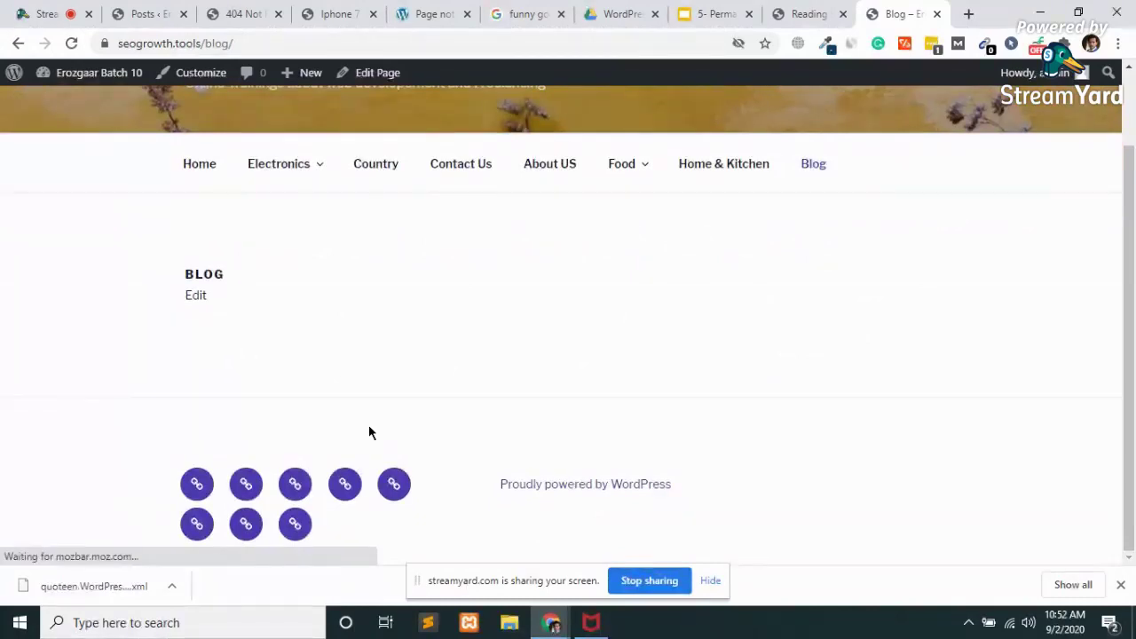
scroll(369, 432, "up", 1)
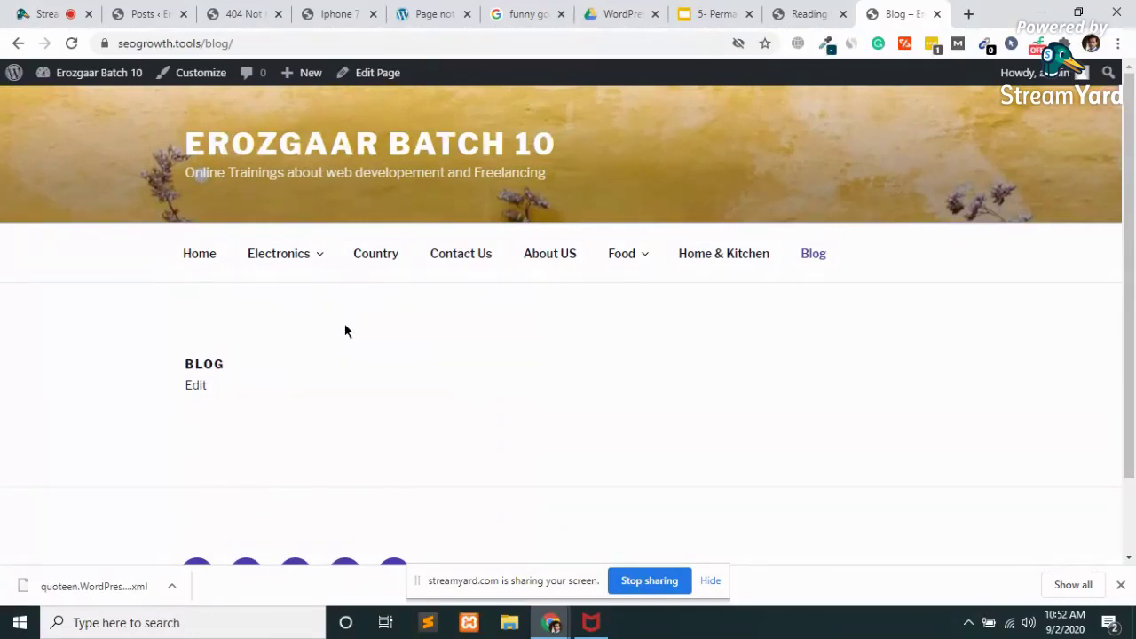
From the Pages list, view the live updates page and check its /updates/ URL shows the posts
left_click(810, 14)
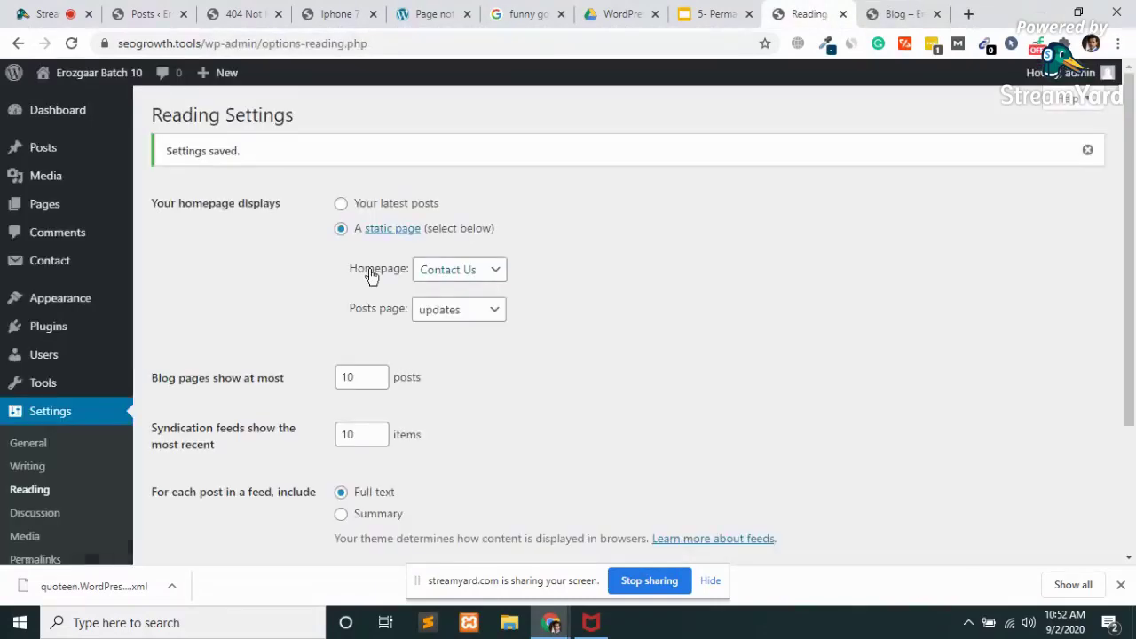
middle_click(50, 217)
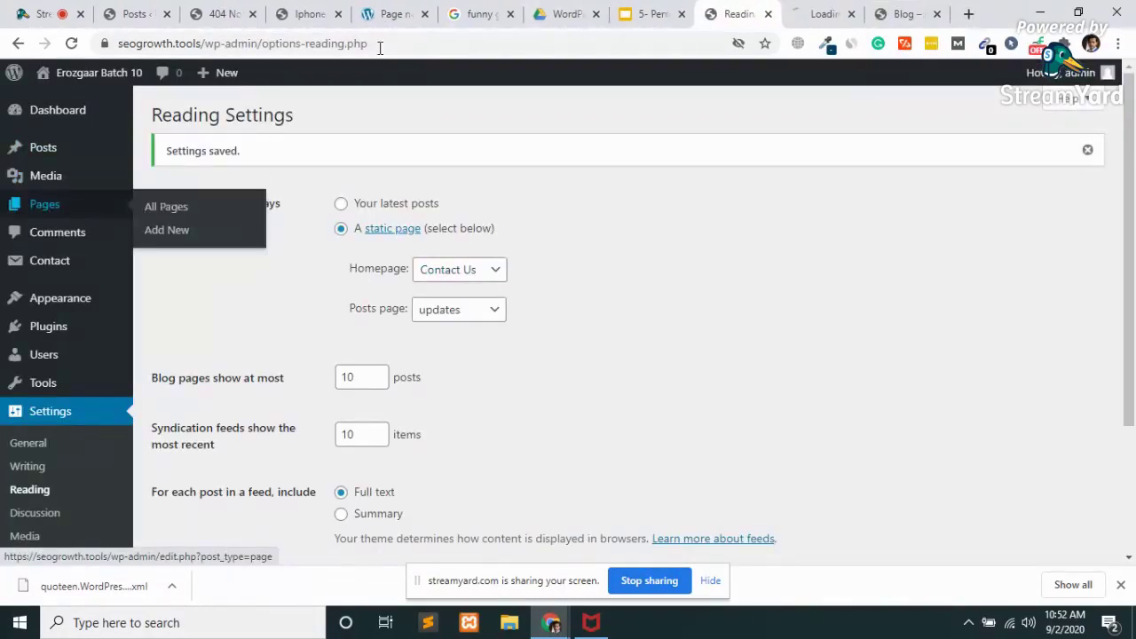
left_click(818, 11)
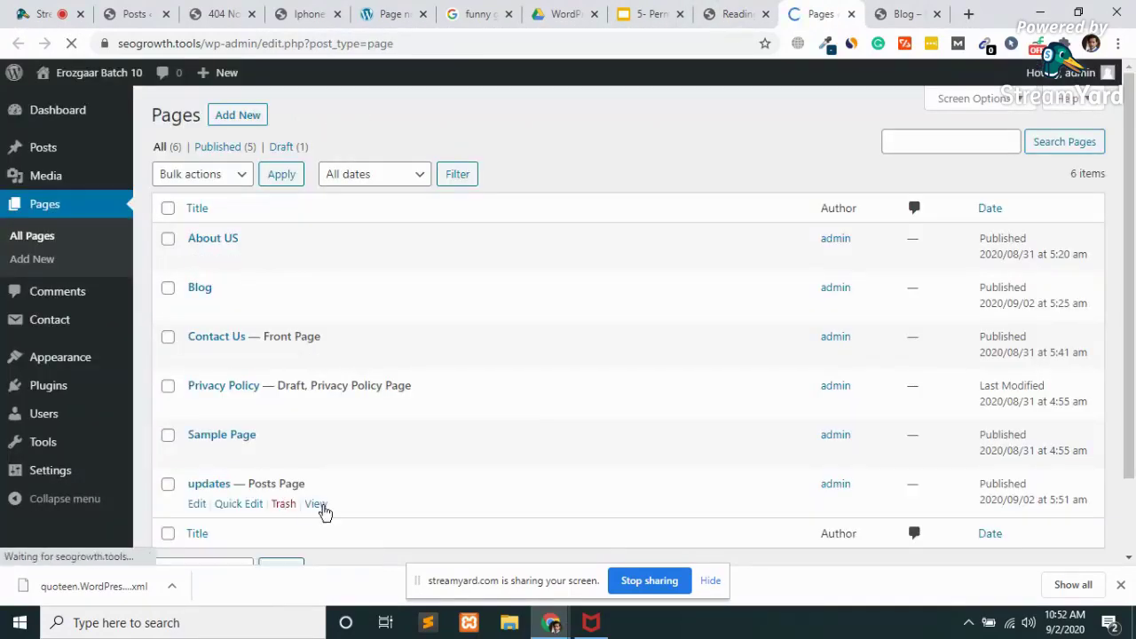
left_click(317, 504)
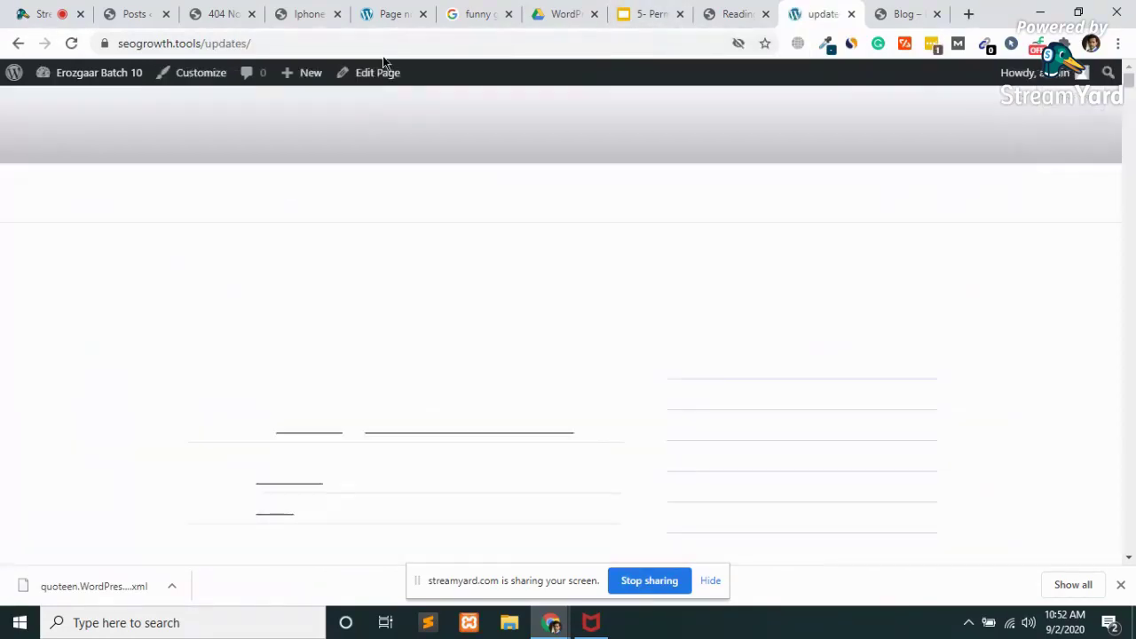
left_click(238, 40)
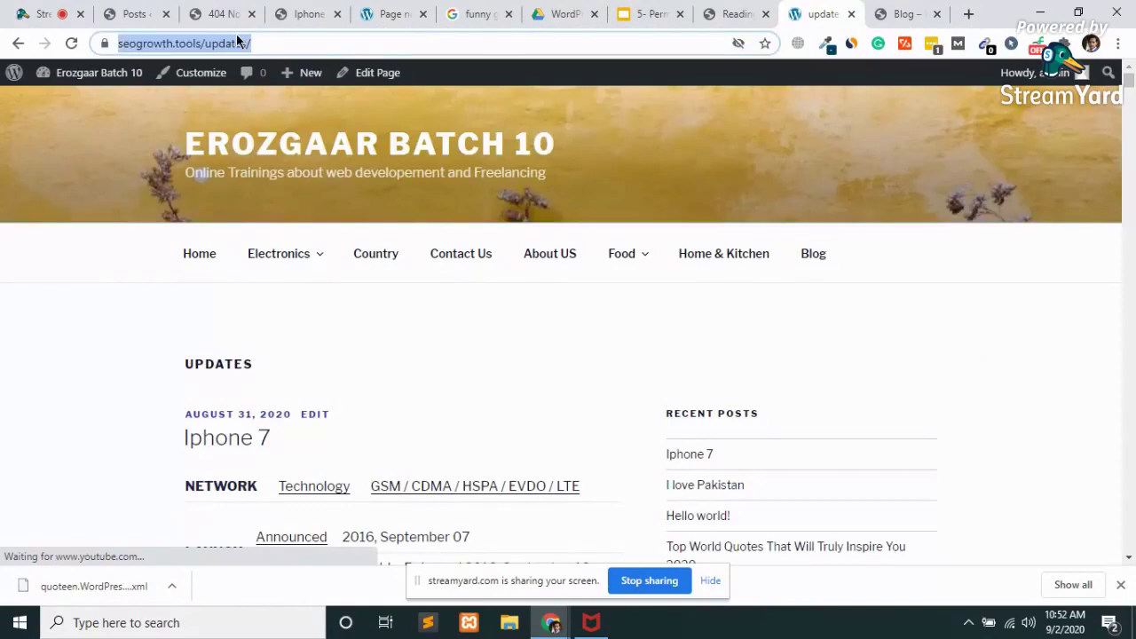
scroll(272, 430, "down", 3)
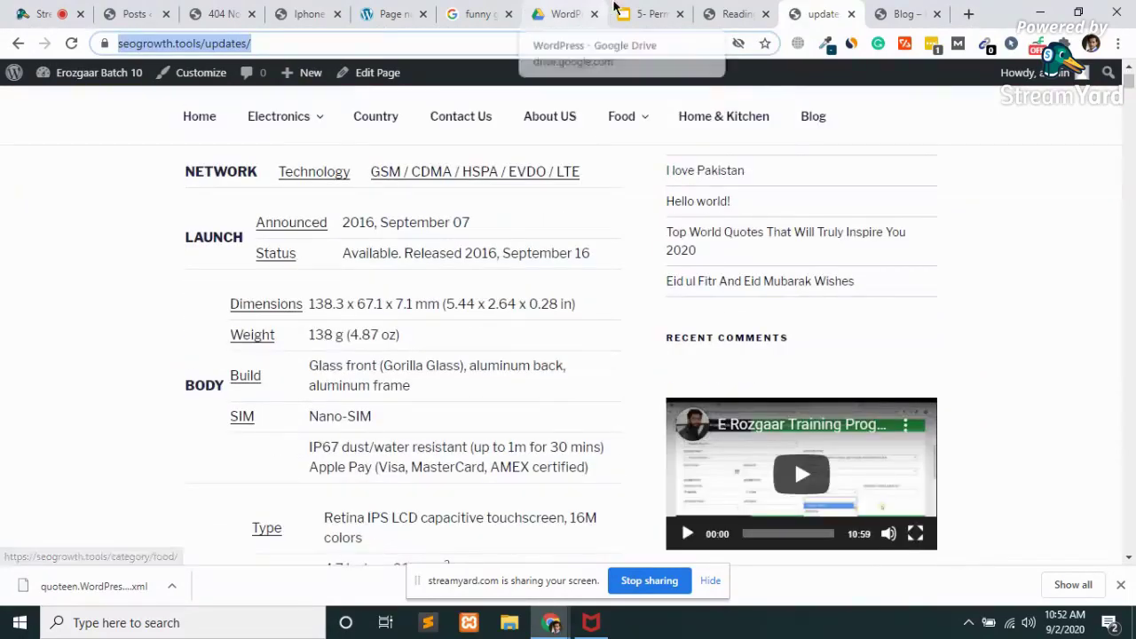
Go from Reading Settings to the Settings > 301 Redirects plugin page
left_click(752, 13)
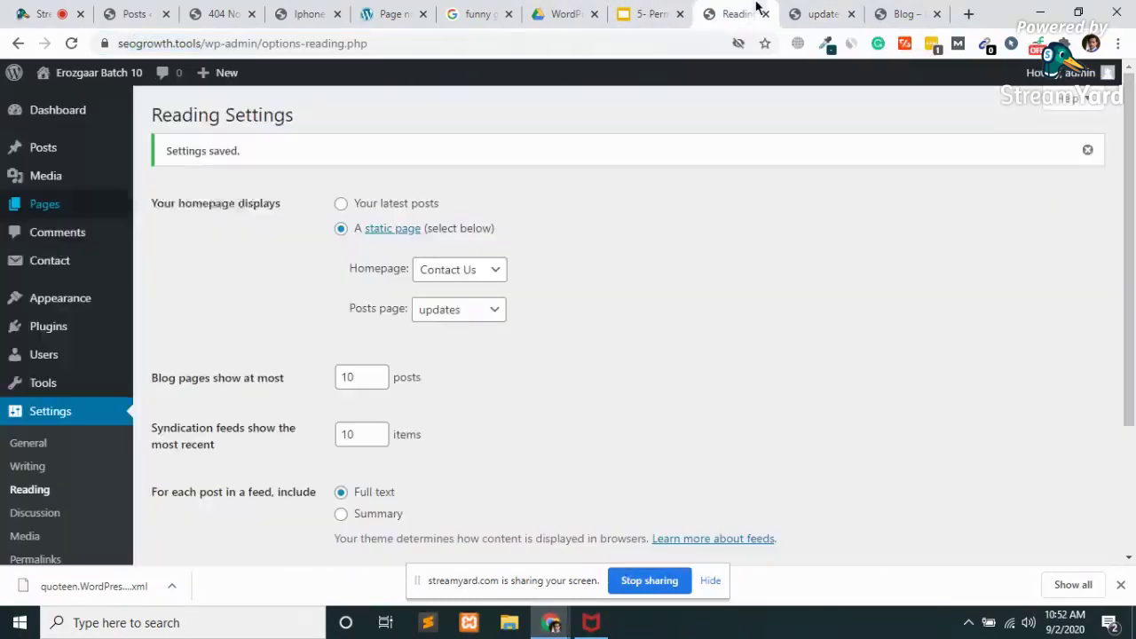
scroll(45, 382, "down", 2)
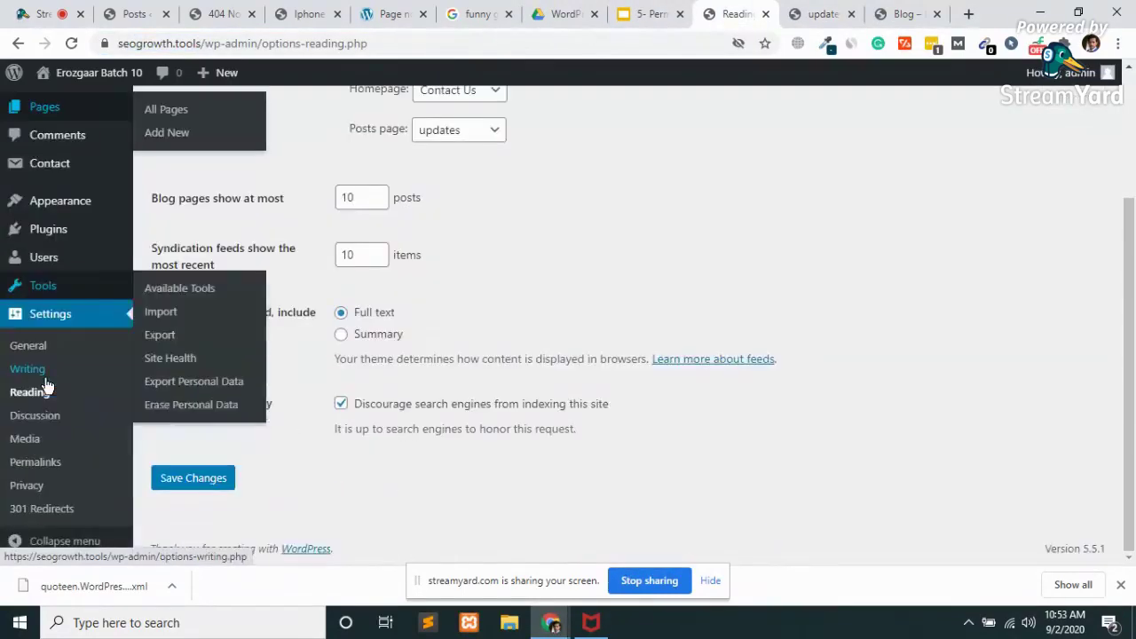
left_click(56, 513)
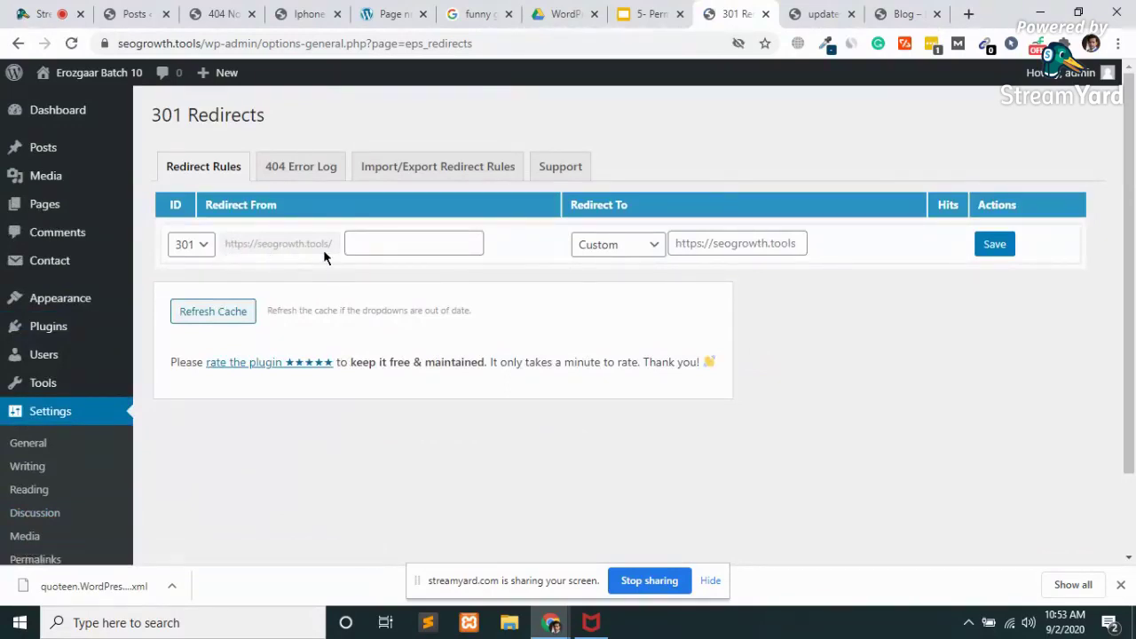
left_click(376, 249)
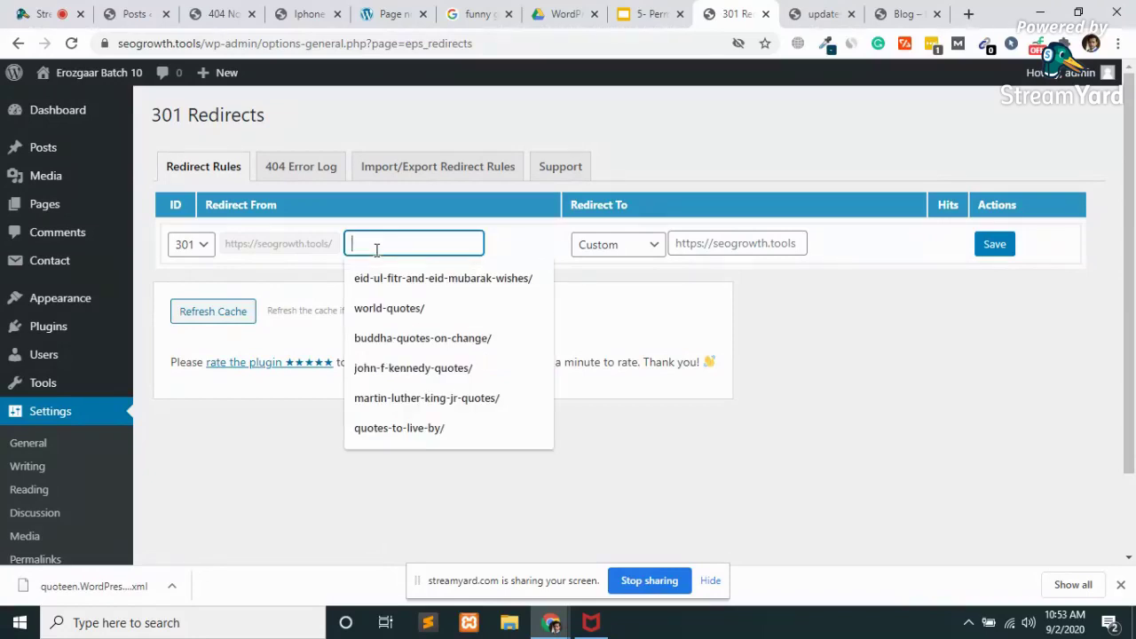
type("blog")
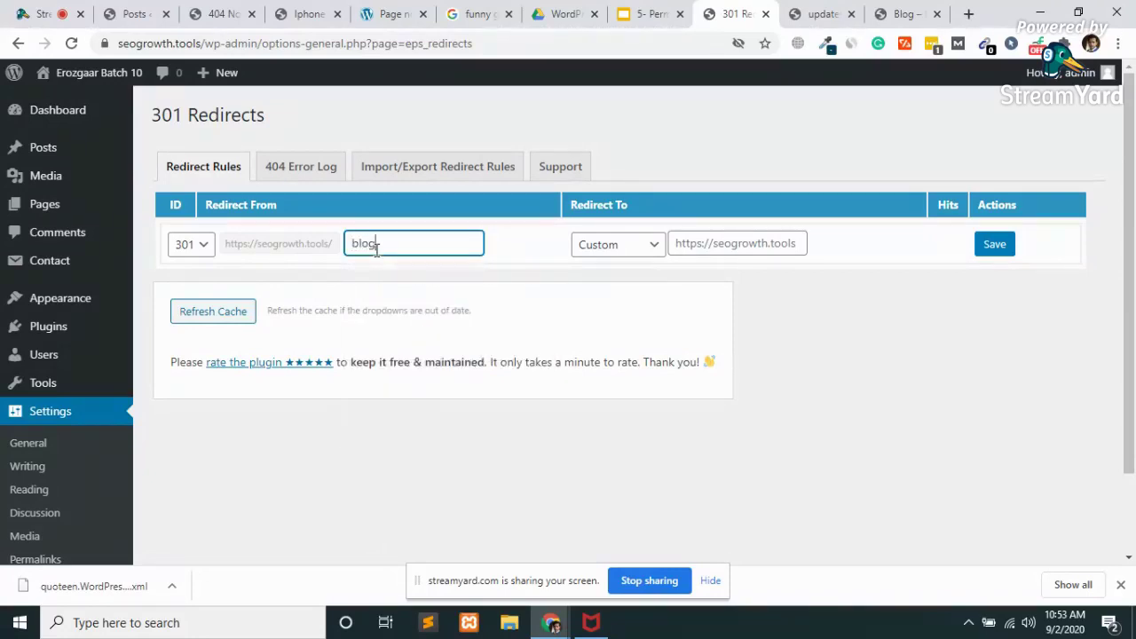
left_click(347, 284)
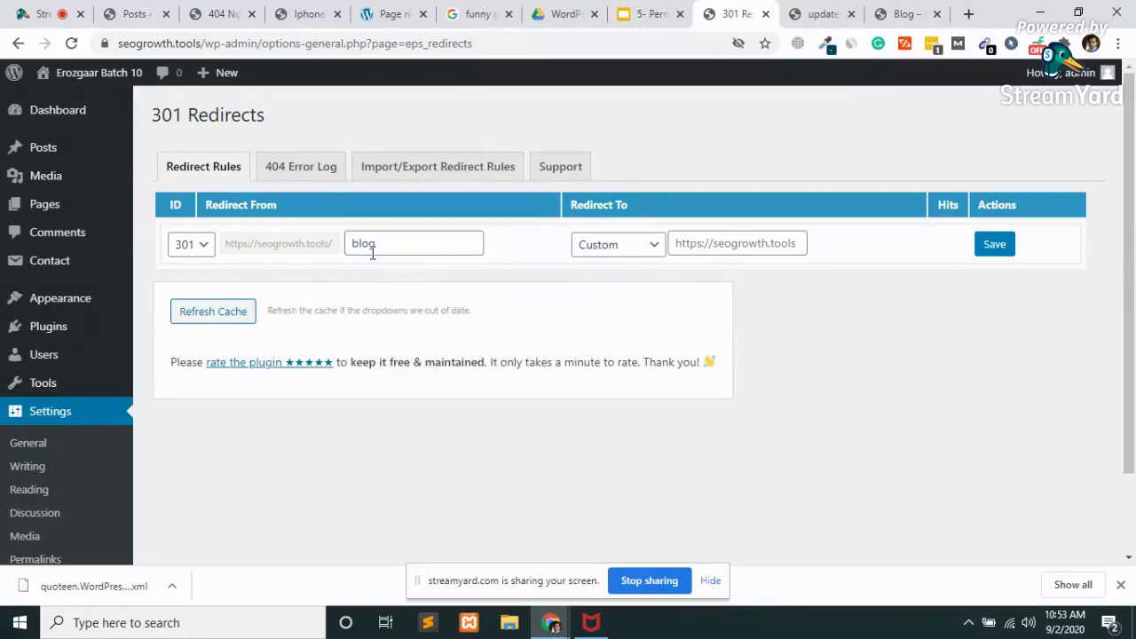
left_click(721, 248)
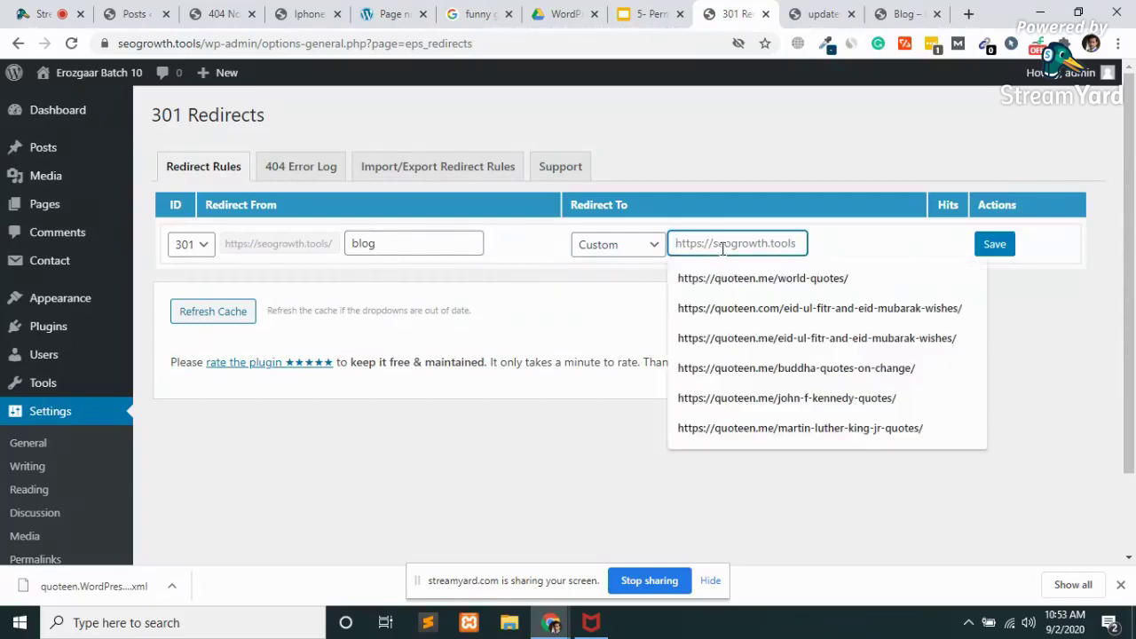
key("ctrl+v")
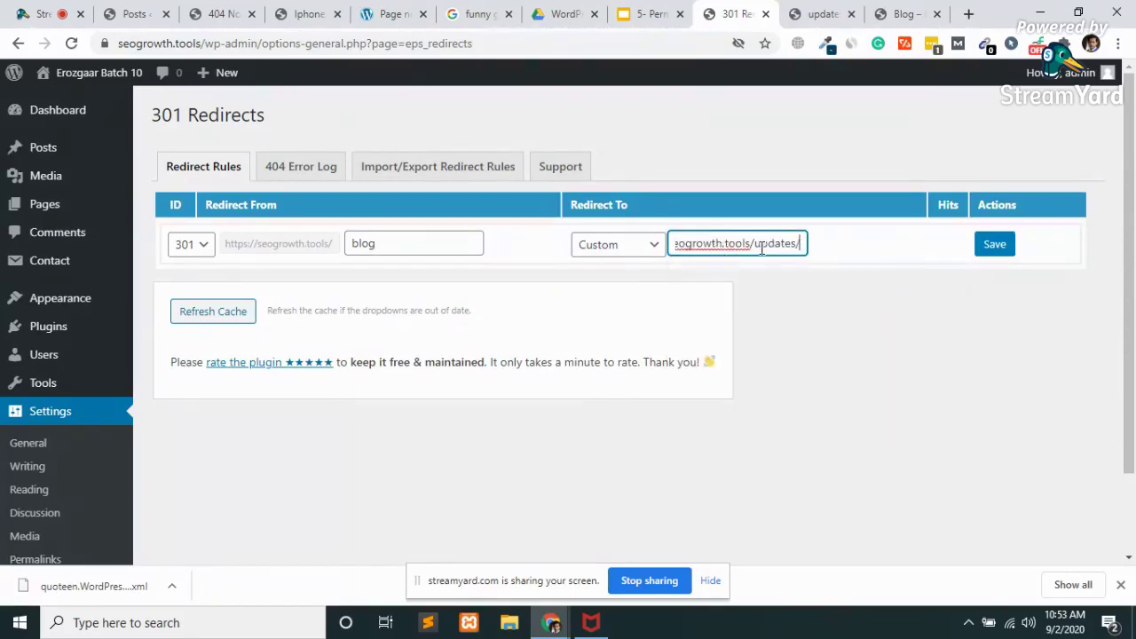
left_click(994, 248)
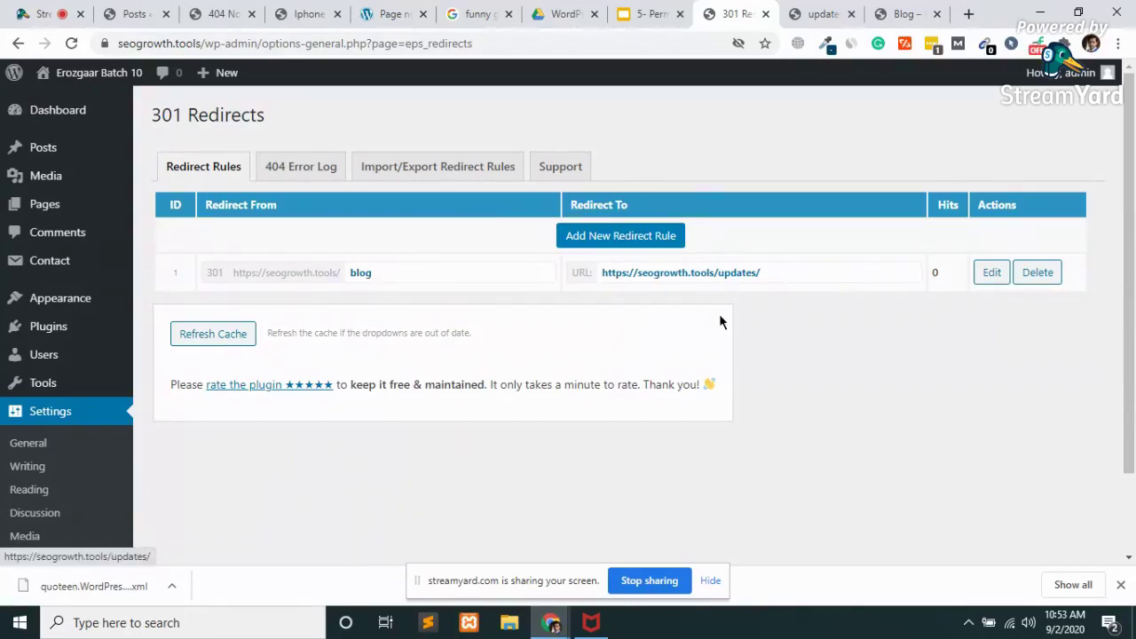
key("ctrl+shift+n")
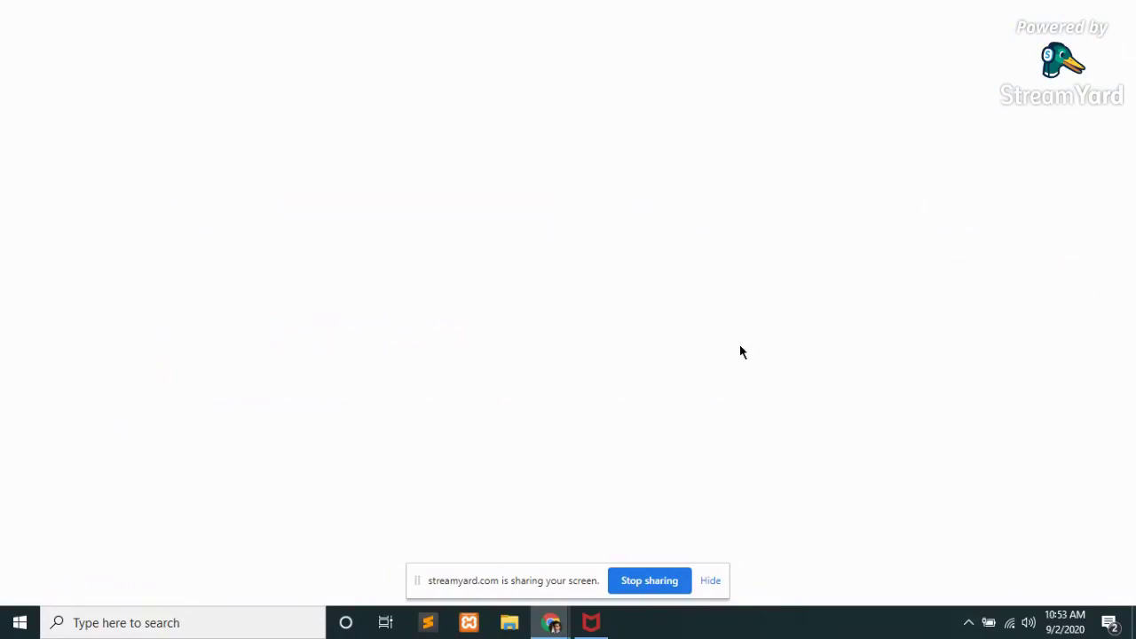
In incognito, load seogrowth.tools, click Blog, confirm it lands on /updates/, then close the window
type("seo")
key("Return")
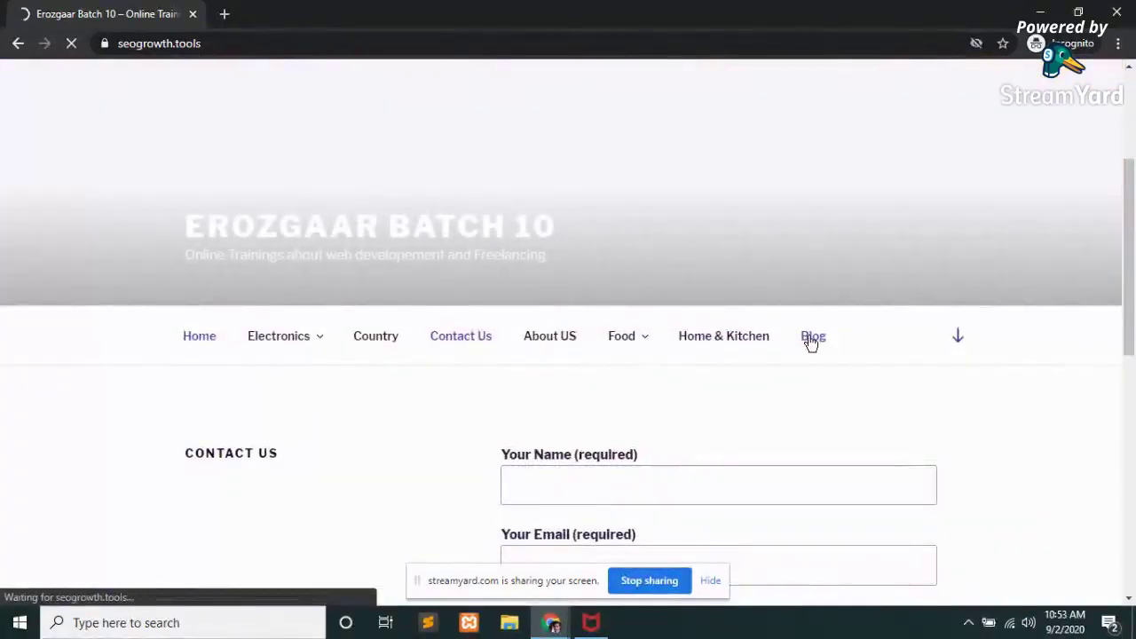
left_click(812, 341)
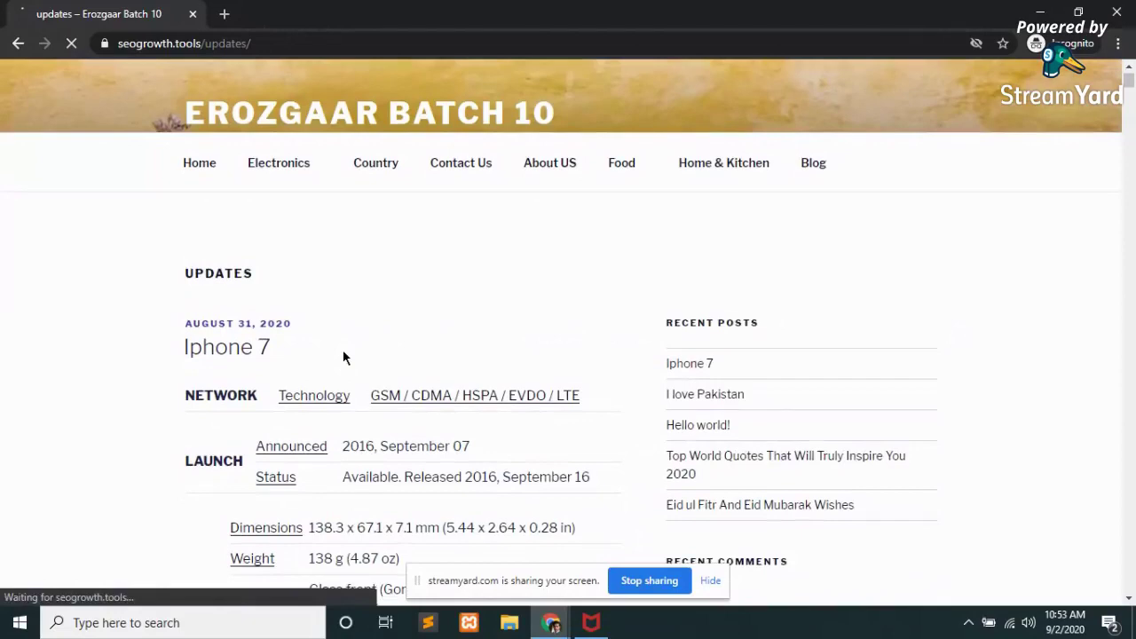
scroll(343, 357, "down", 2)
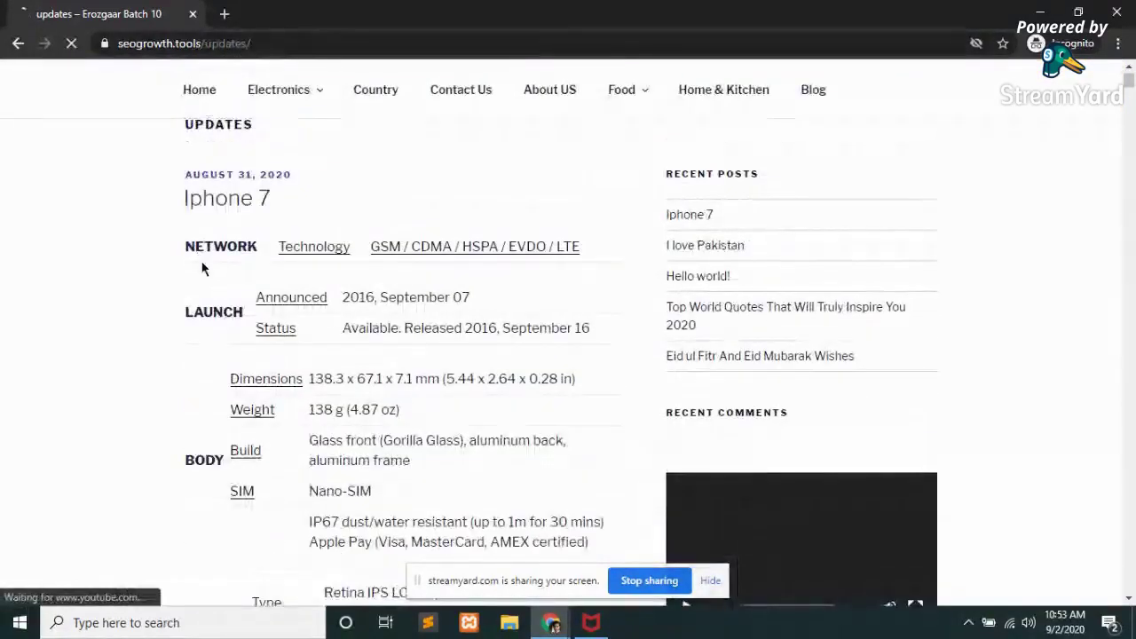
scroll(201, 268, "down", 3)
scroll(201, 268, "up", 6)
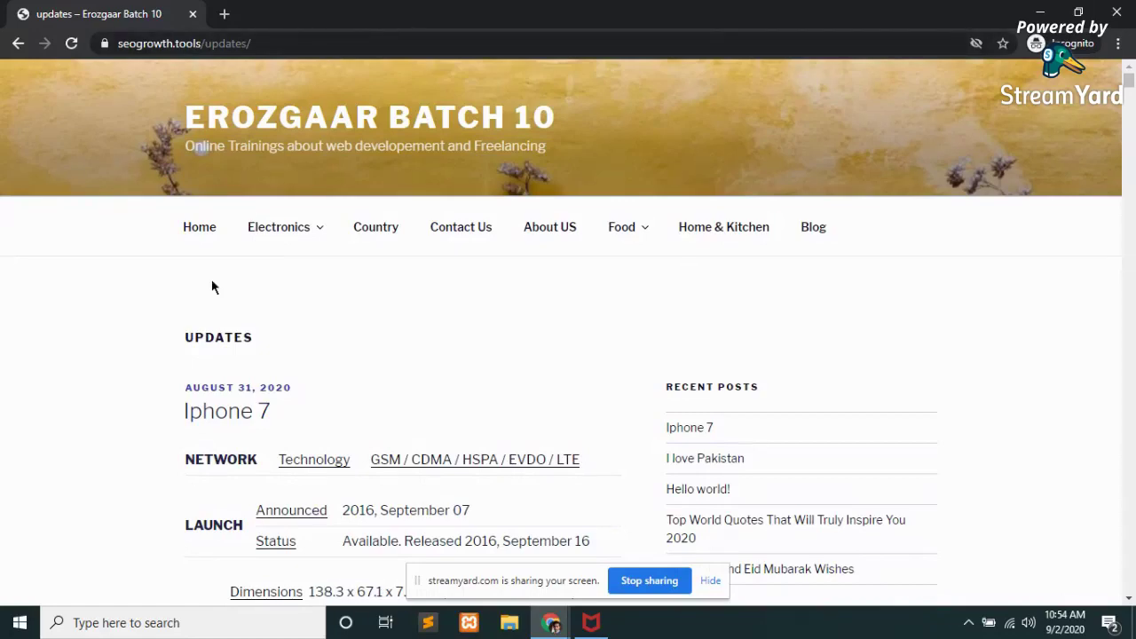
scroll(150, 408, "down", 20)
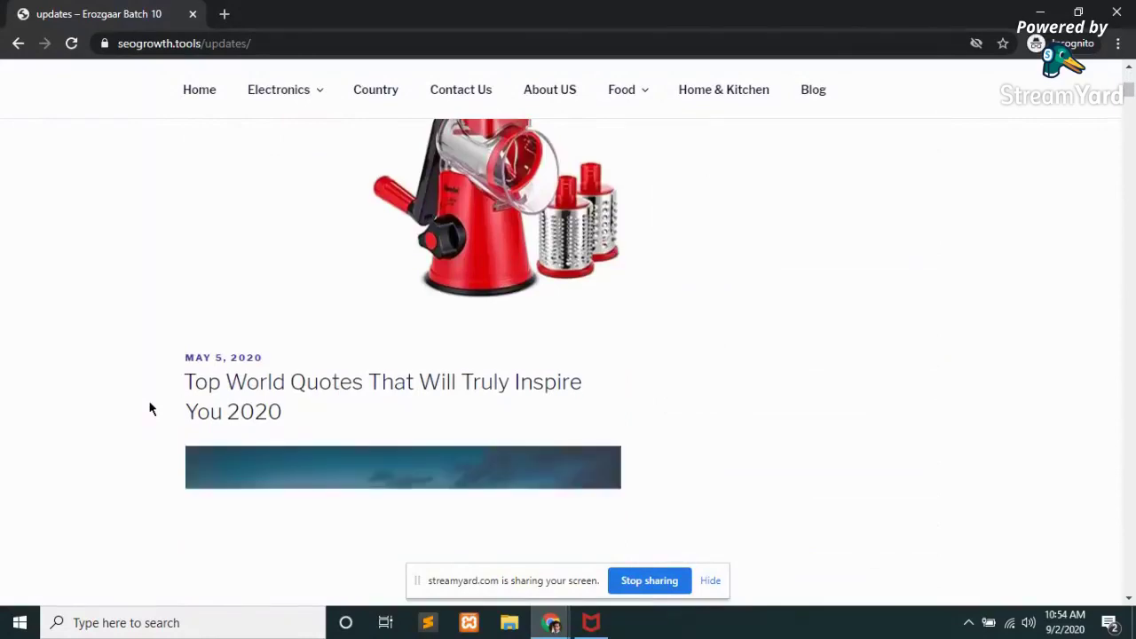
scroll(150, 408, "up", 20)
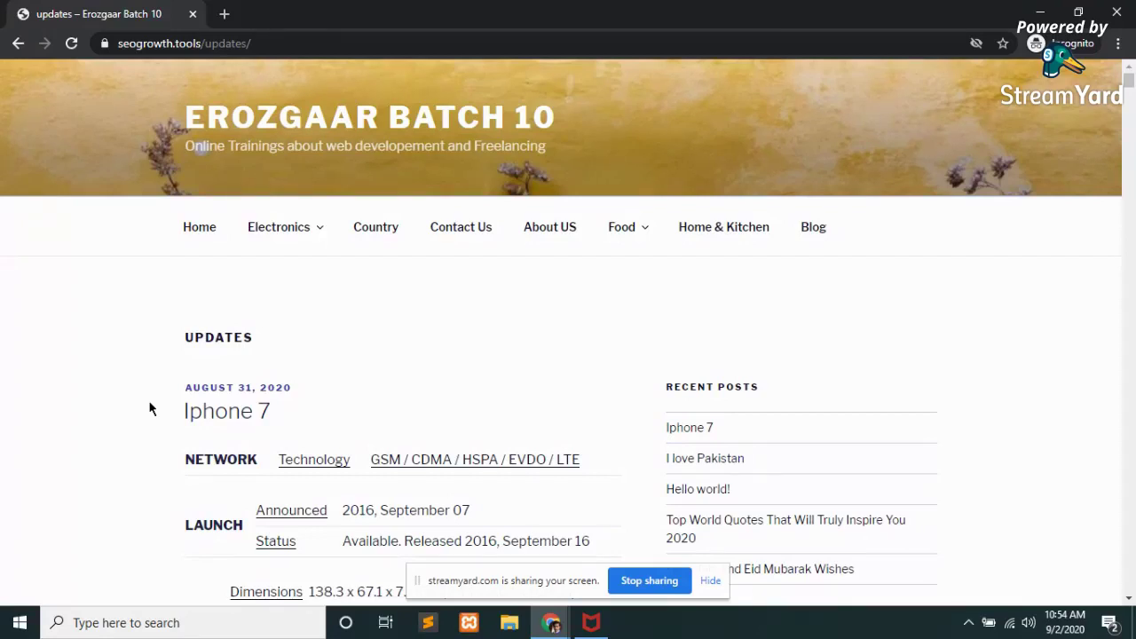
left_click(1117, 12)
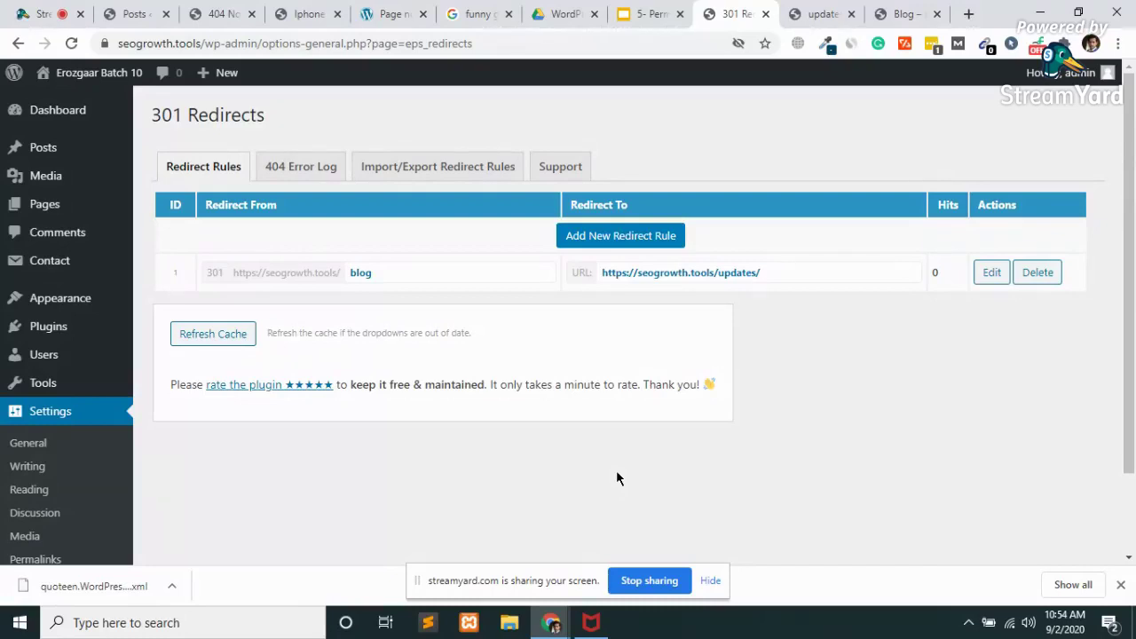
Scroll the 301 Redirects list to review the blog-to-/updates/ rule with 0 hits
scroll(6, 431, "down", 1)
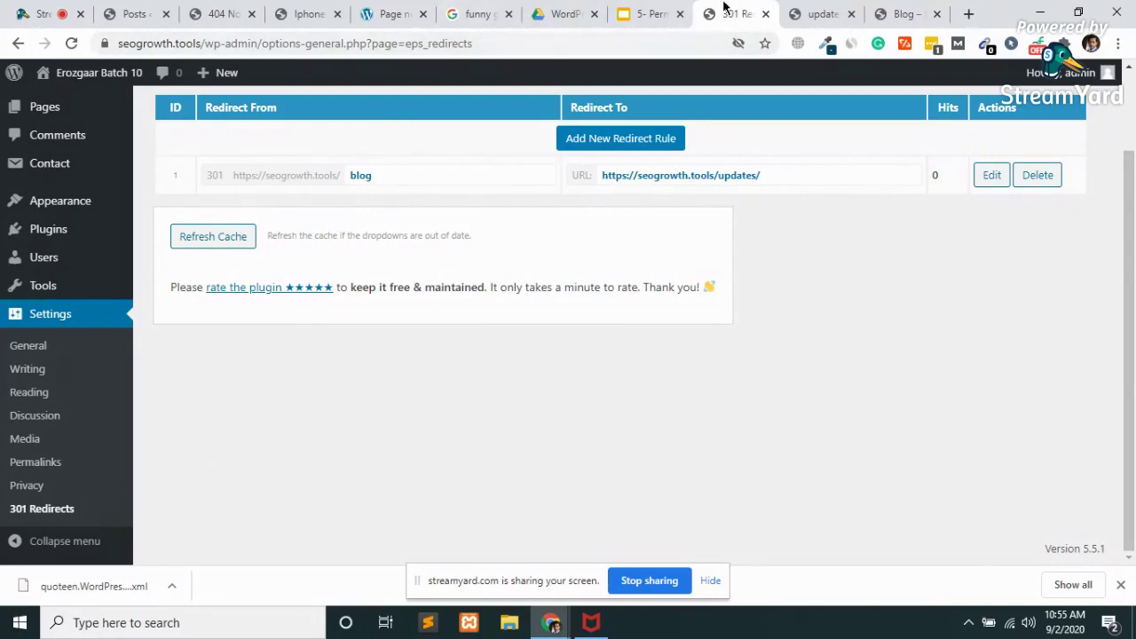
In a new tab, enter the student's cachybiz.com portfolio address, fix a typo, and load it
left_click(966, 13)
type("wit")
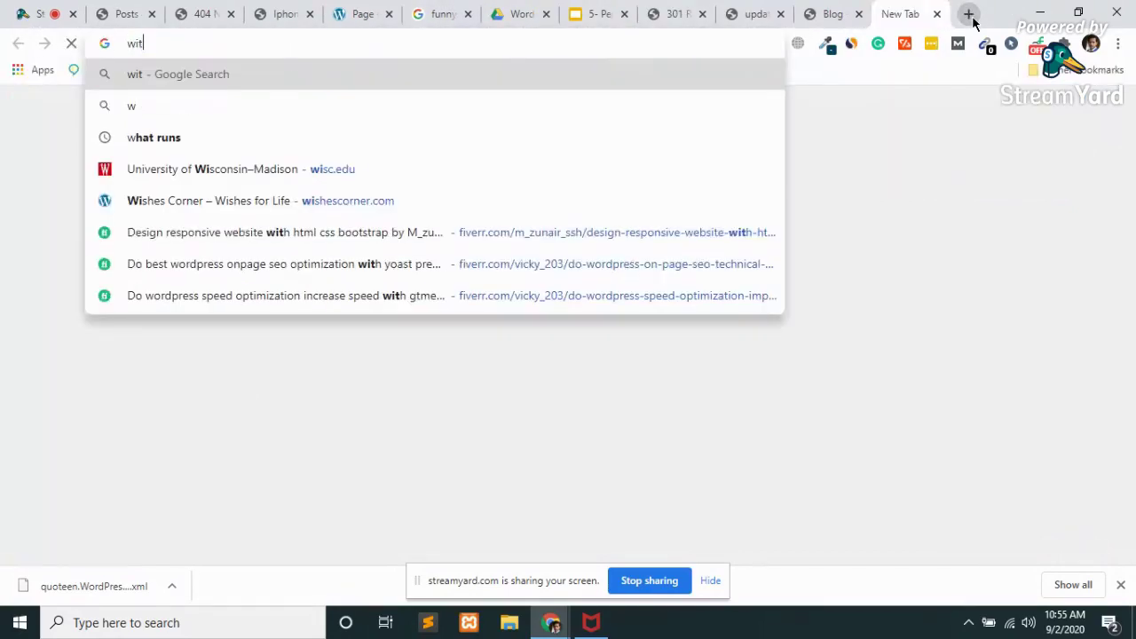
type("hshazai")
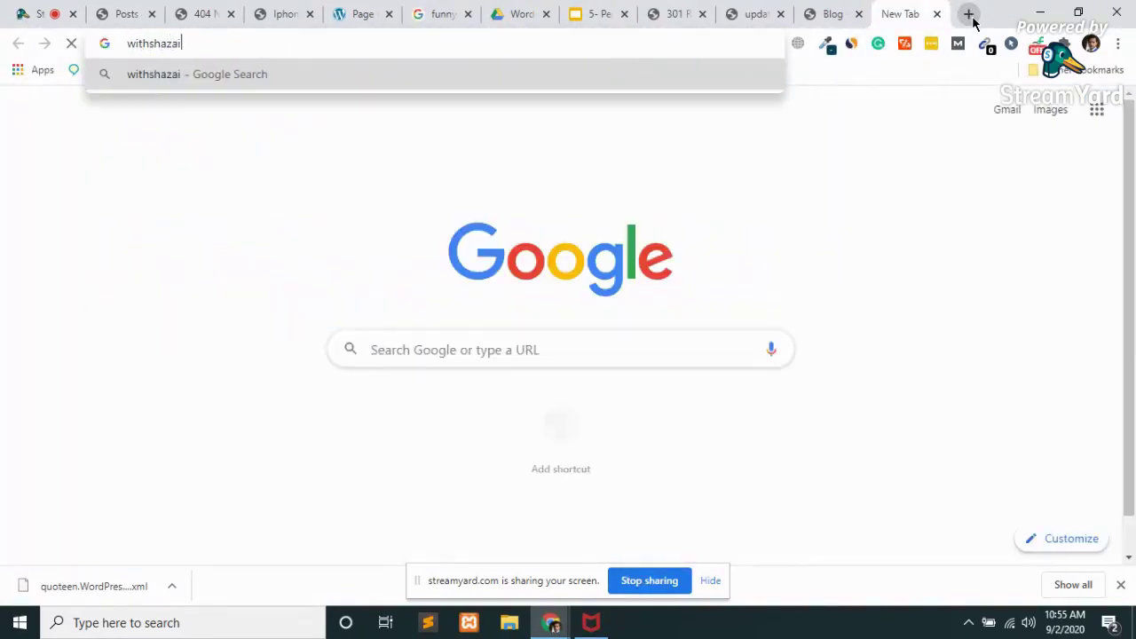
type("b")
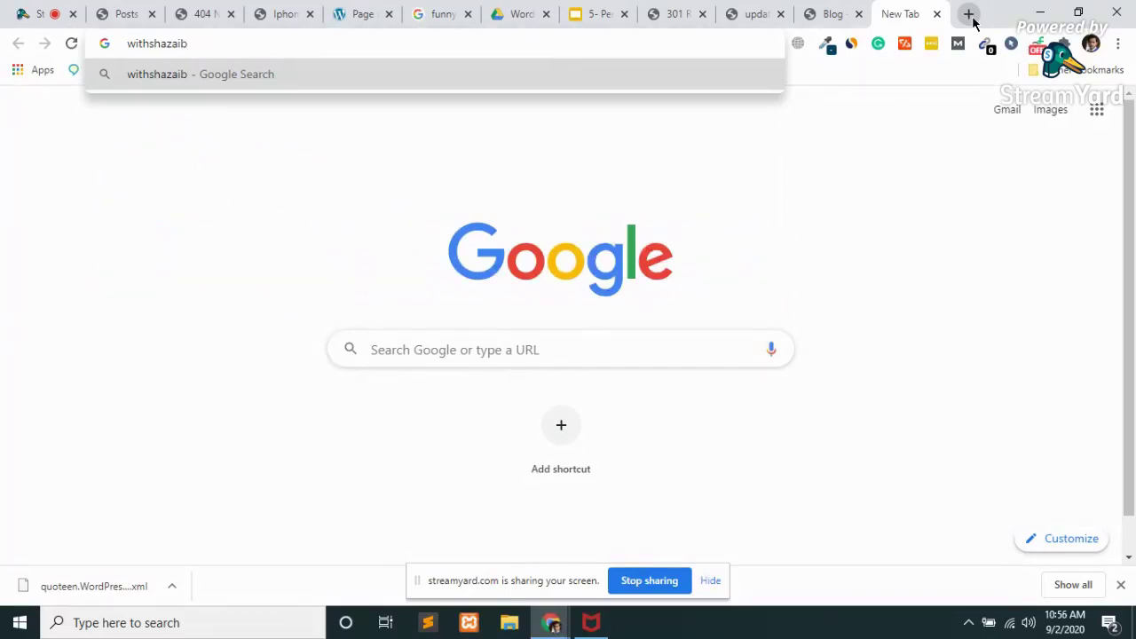
key("Left")
key("Left")
key("Left")
key("Left")
type("hzaib")
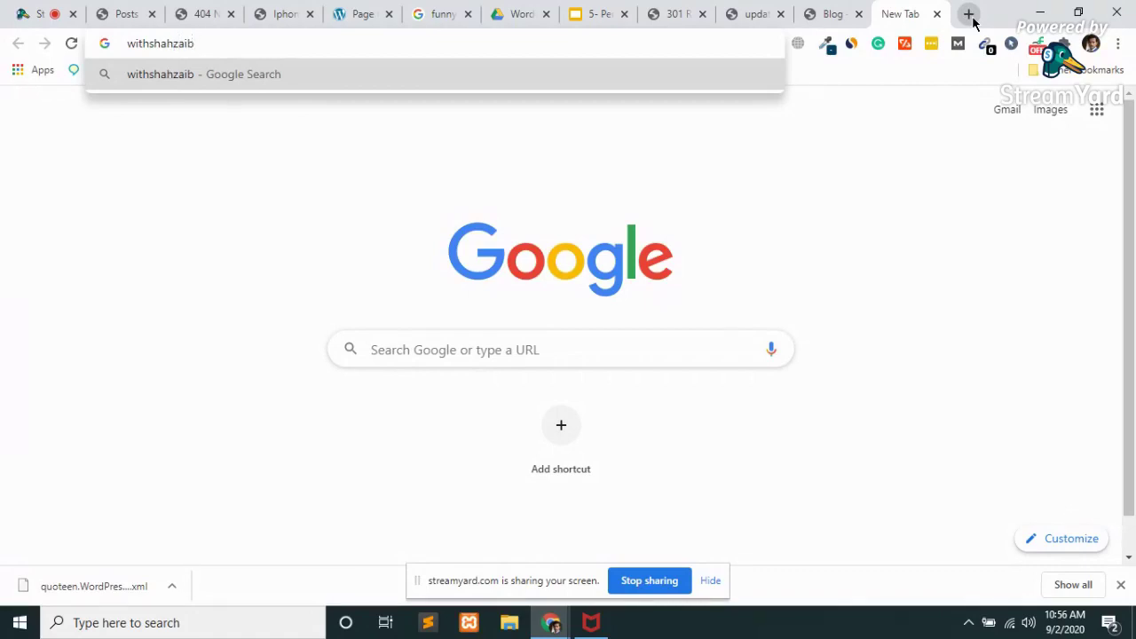
type(".cachy")
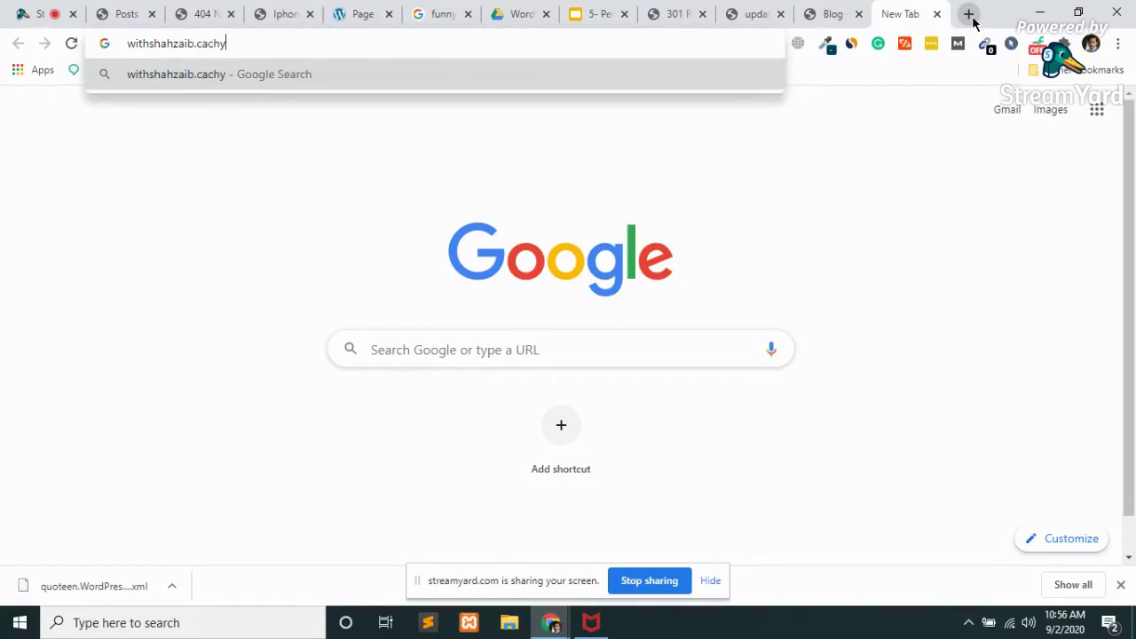
type("biz")
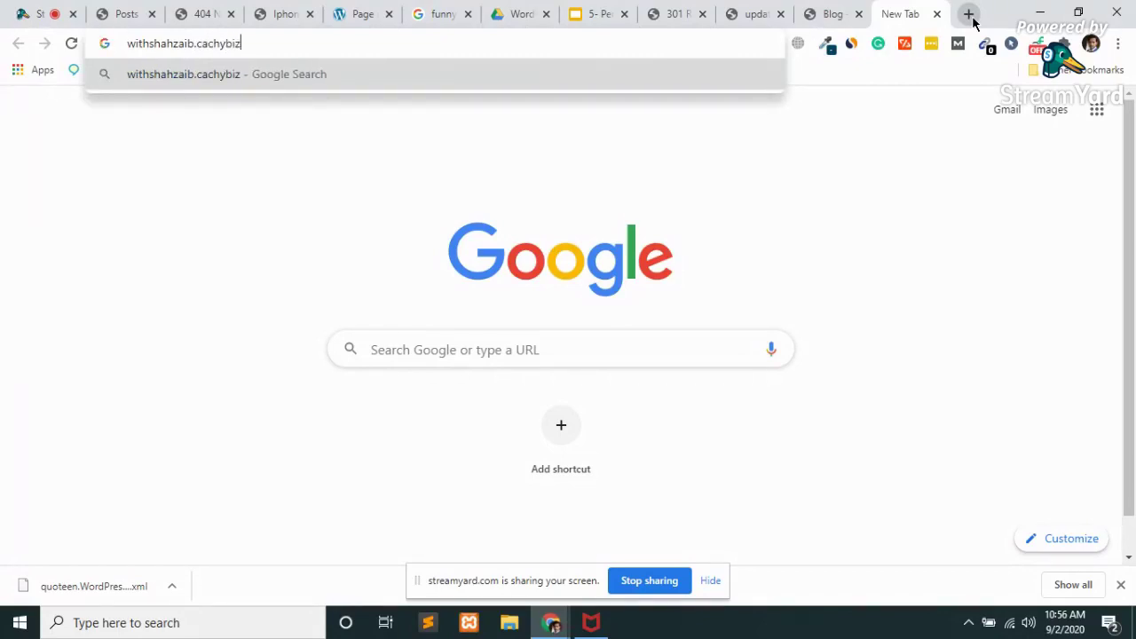
type(".com")
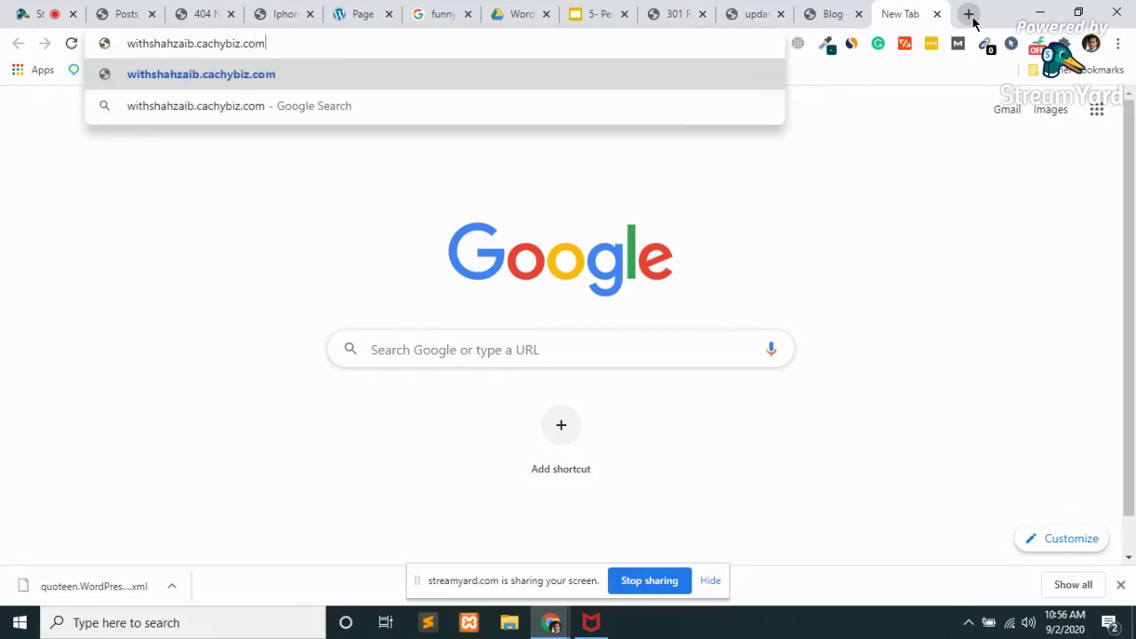
key("Return")
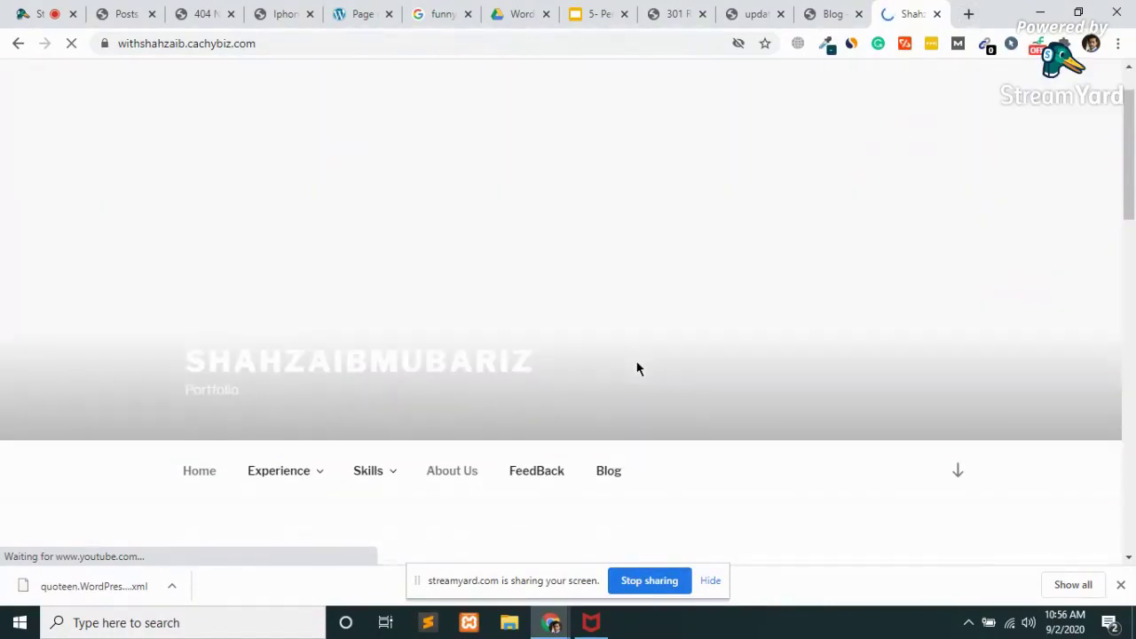
Scroll through the portfolio's home page and open its Certification category page
scroll(636, 368, "down", 3)
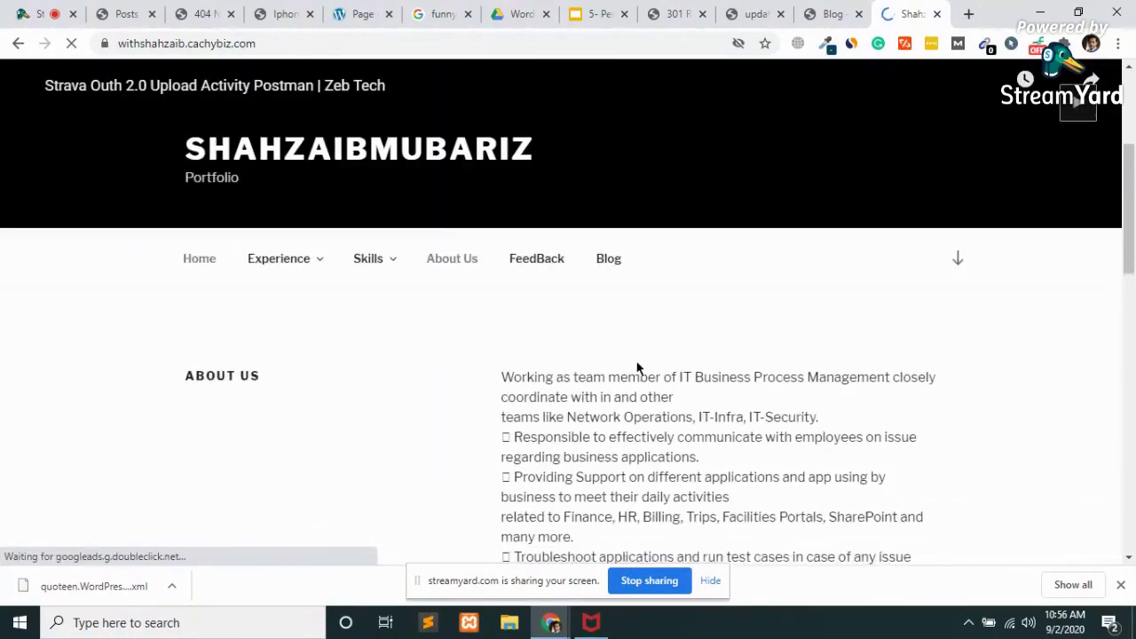
scroll(636, 368, "down", 2)
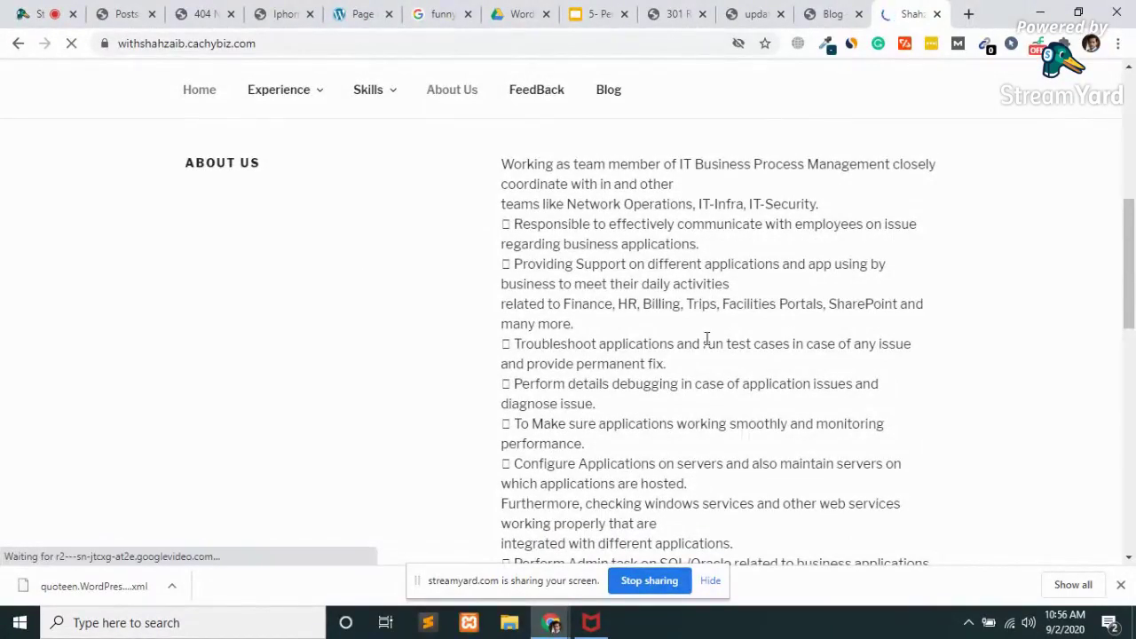
scroll(707, 338, "down", 6)
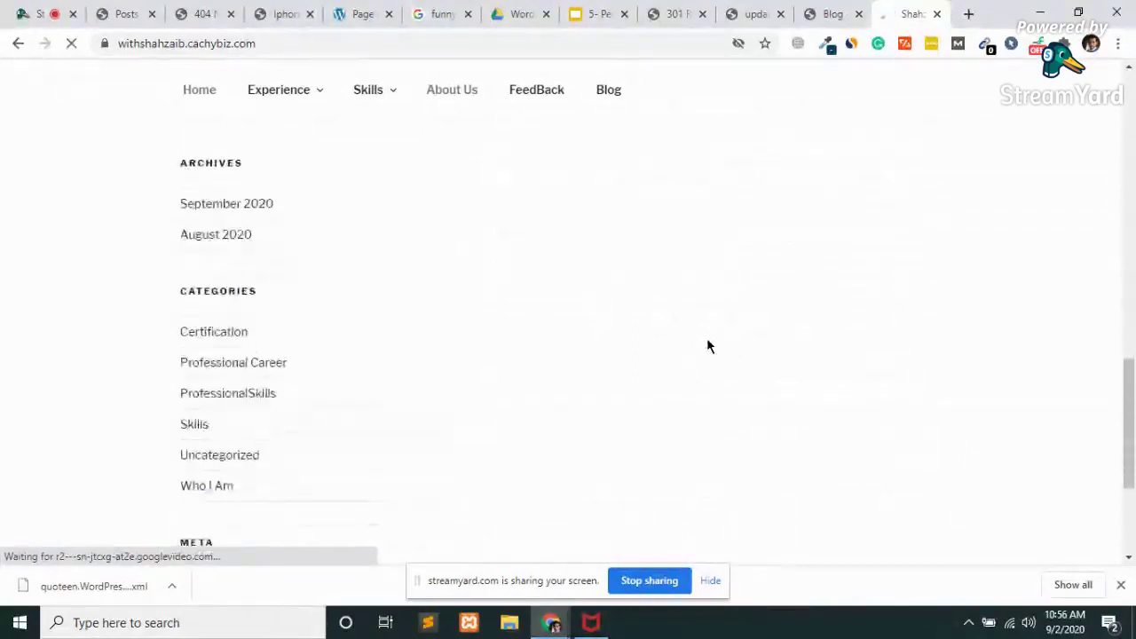
scroll(706, 346, "down", 3)
scroll(706, 346, "up", 3)
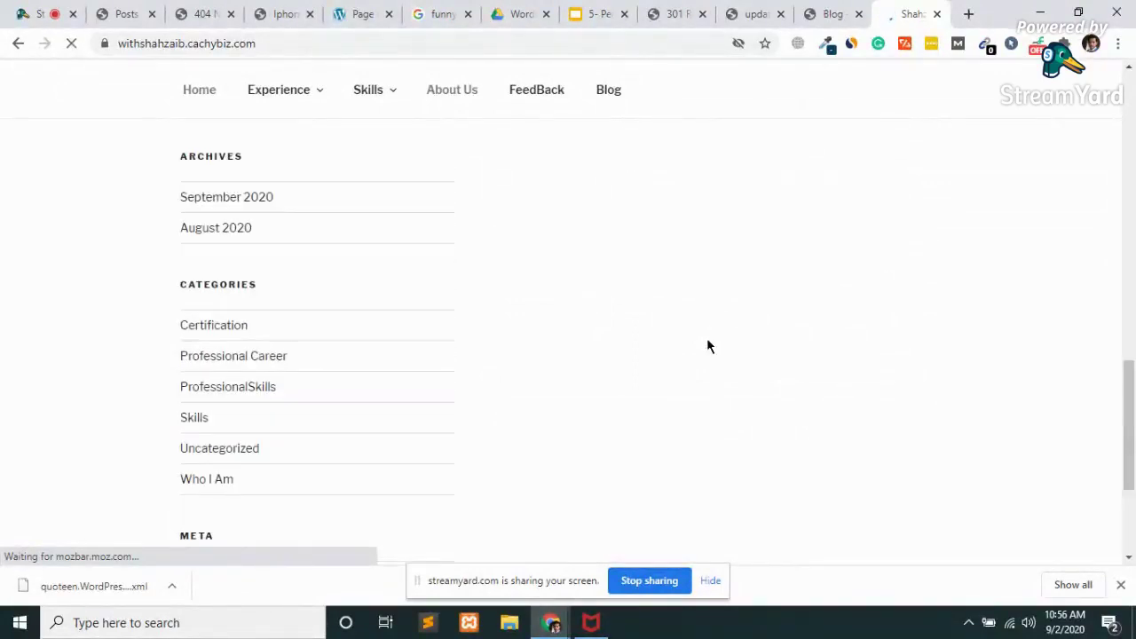
scroll(706, 347, "up", 6)
mouse_move(318, 88)
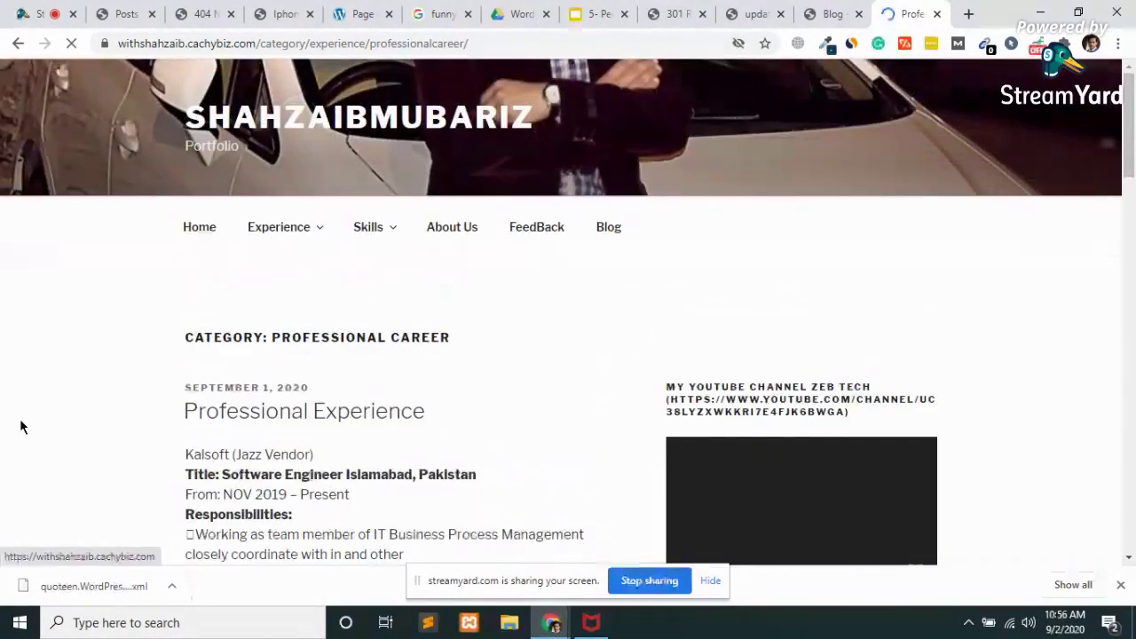
scroll(24, 427, "down", 3)
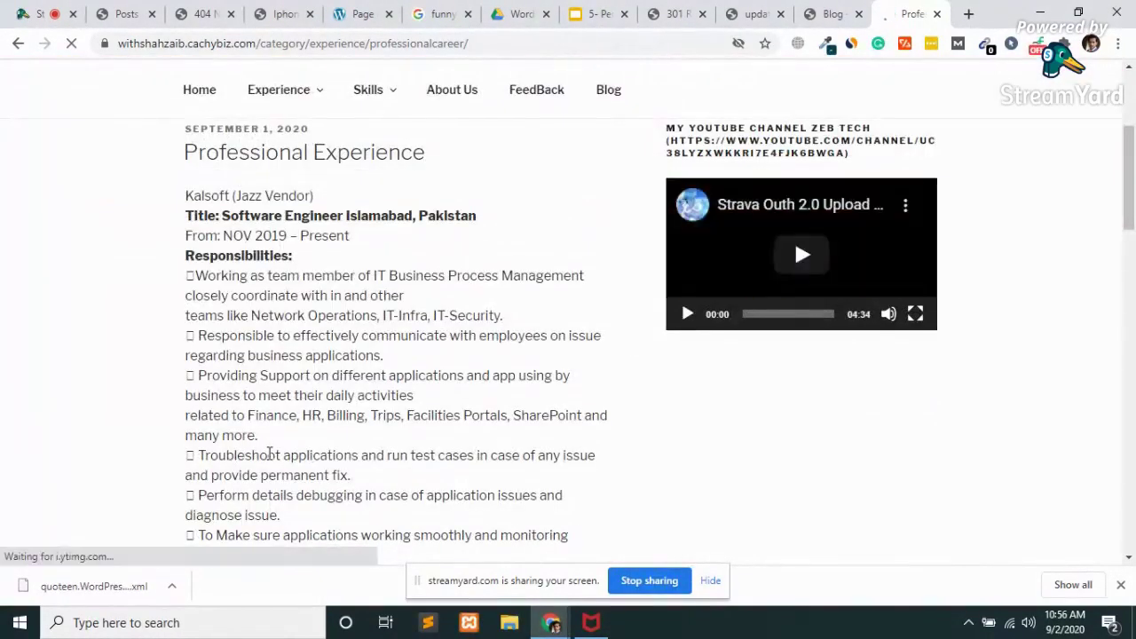
scroll(269, 454, "down", 8)
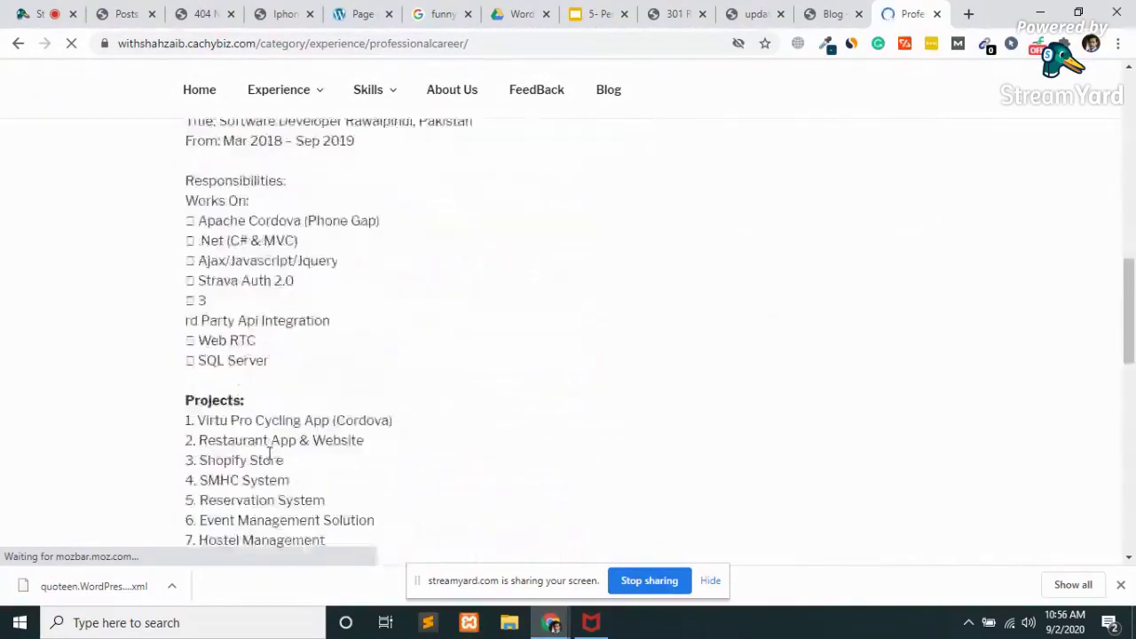
scroll(269, 452, "up", 10)
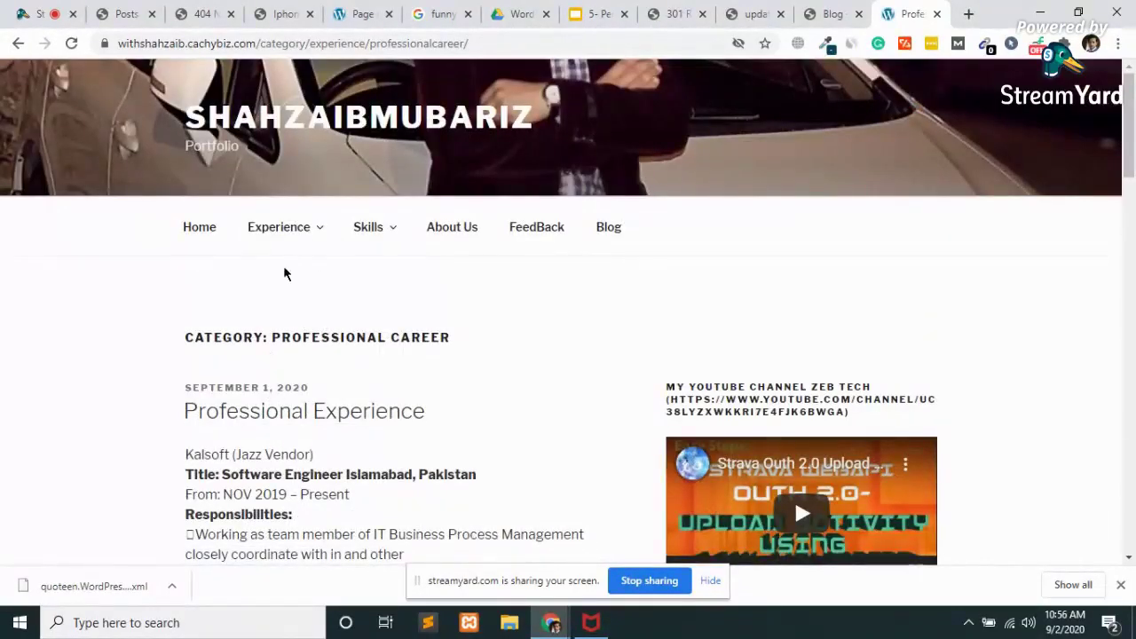
mouse_move(286, 243)
left_click(288, 301)
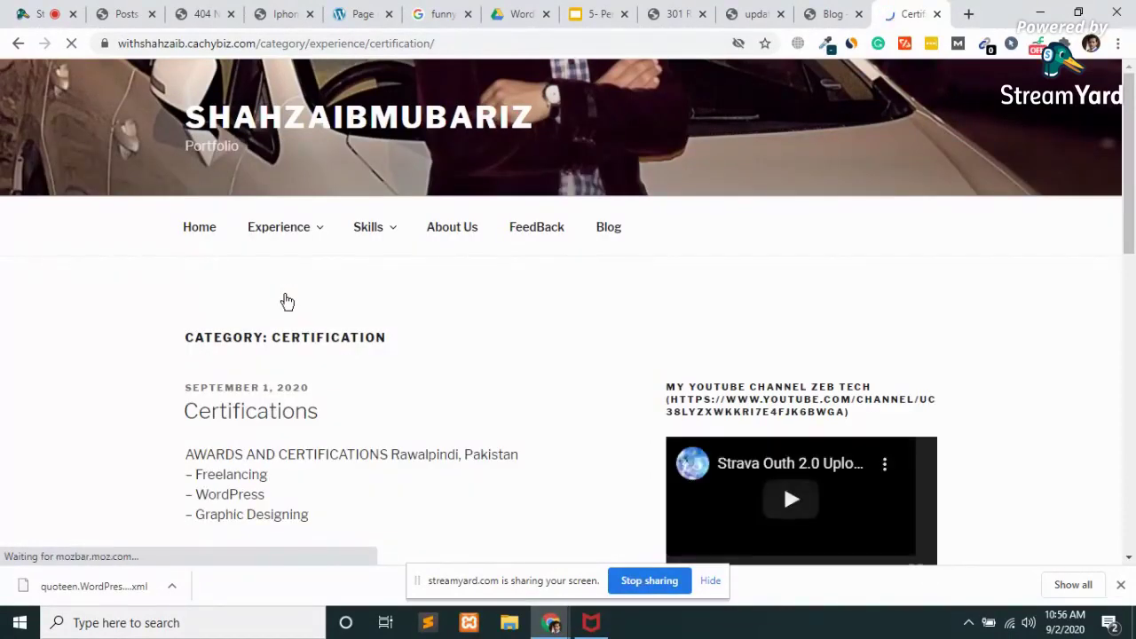
Browse the Certification page, then the ProfessionalSkills category page
scroll(287, 302, "down", 5)
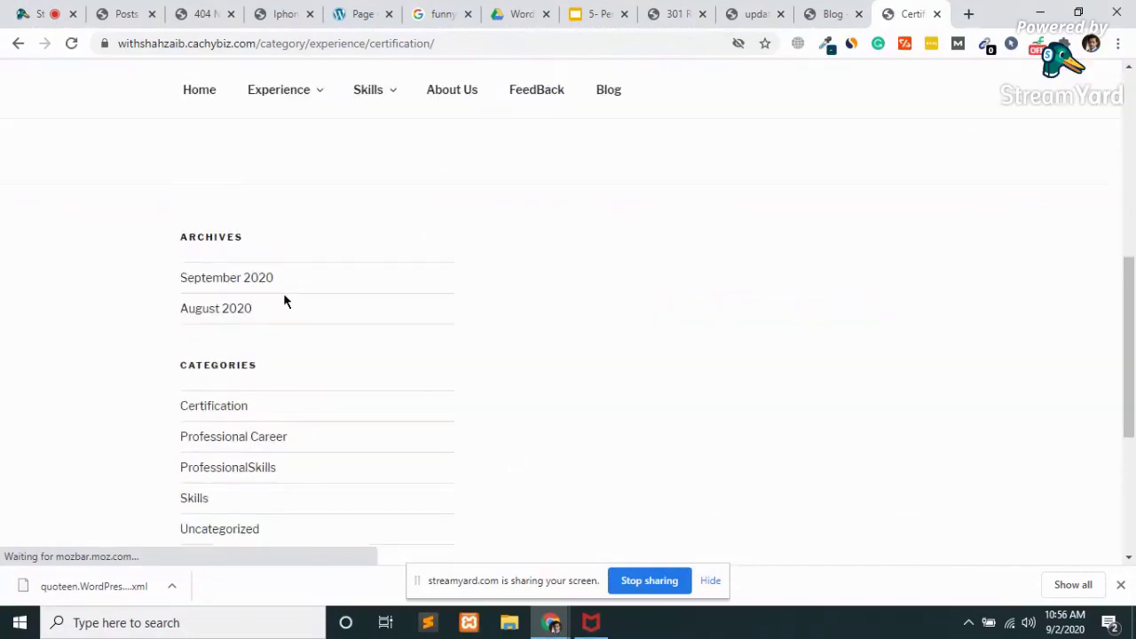
scroll(284, 299, "up", 5)
scroll(284, 302, "down", 6)
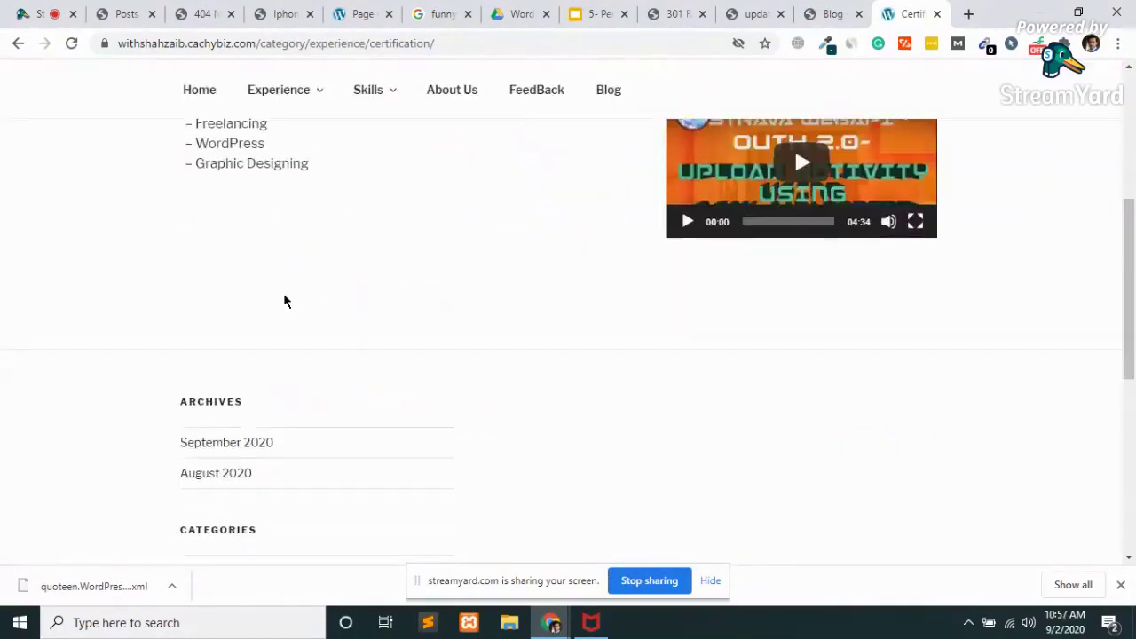
scroll(284, 299, "down", 2)
scroll(284, 297, "up", 8)
mouse_move(337, 225)
left_click(414, 265)
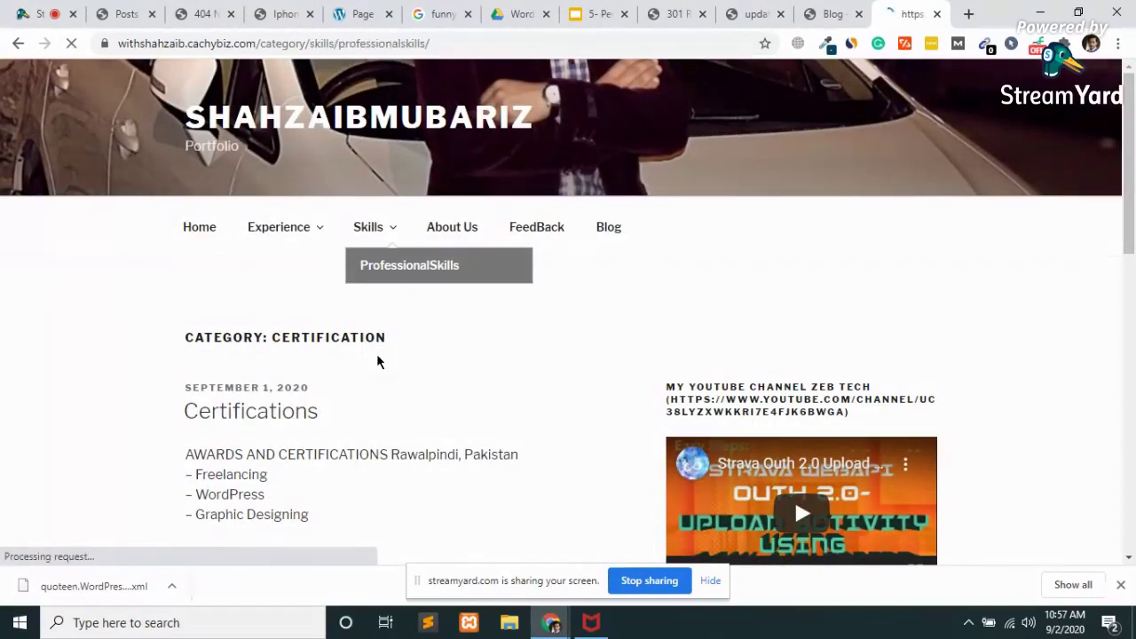
scroll(377, 361, "down", 8)
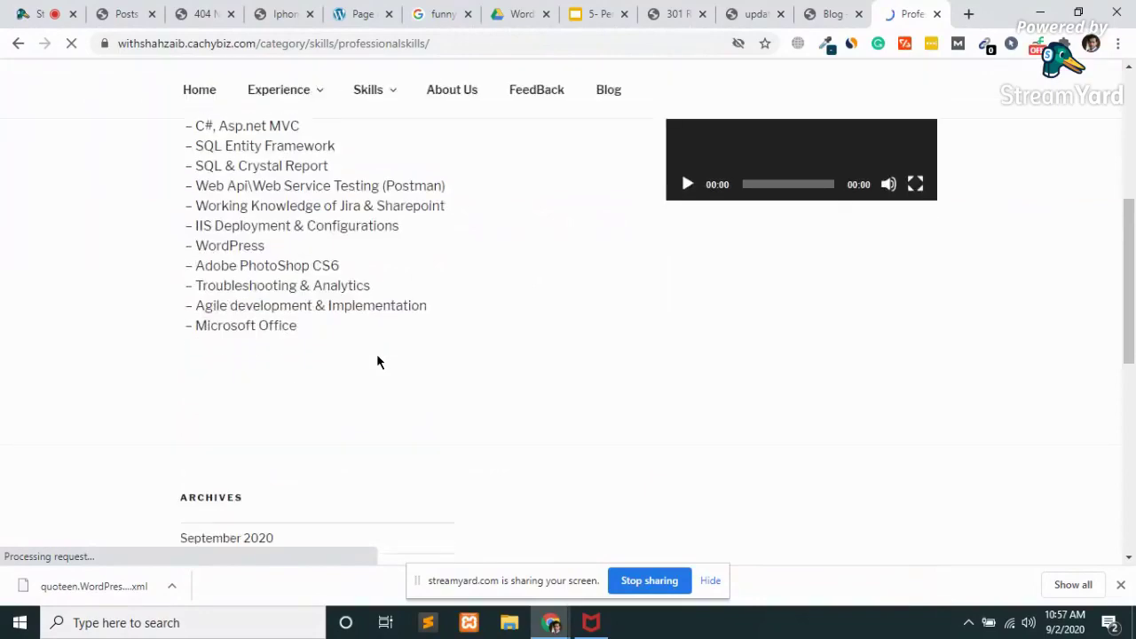
scroll(376, 361, "up", 8)
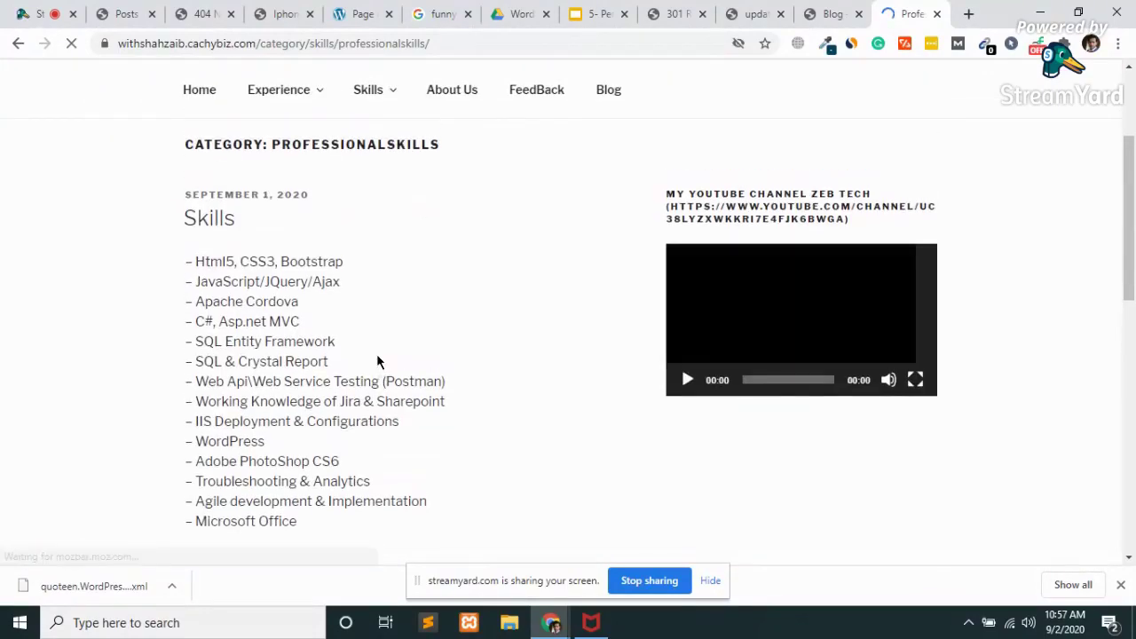
scroll(452, 229, "up", 3)
Return home, view FeedBack, then Blog landing on Updates, and switch back to the admin tabs
left_click(452, 229)
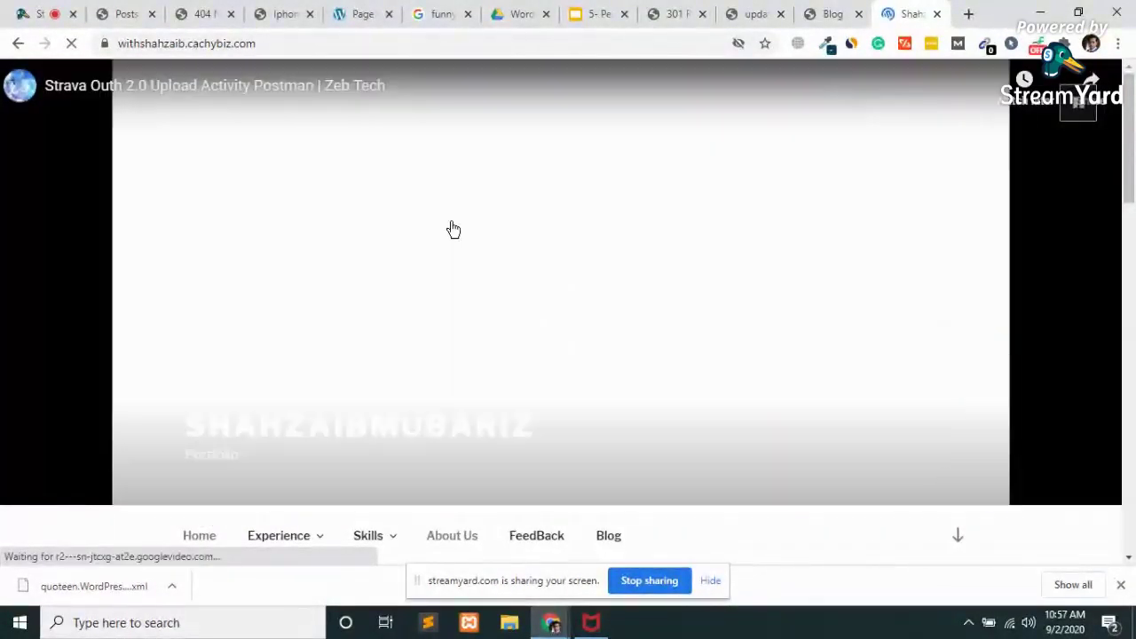
scroll(451, 229, "down", 5)
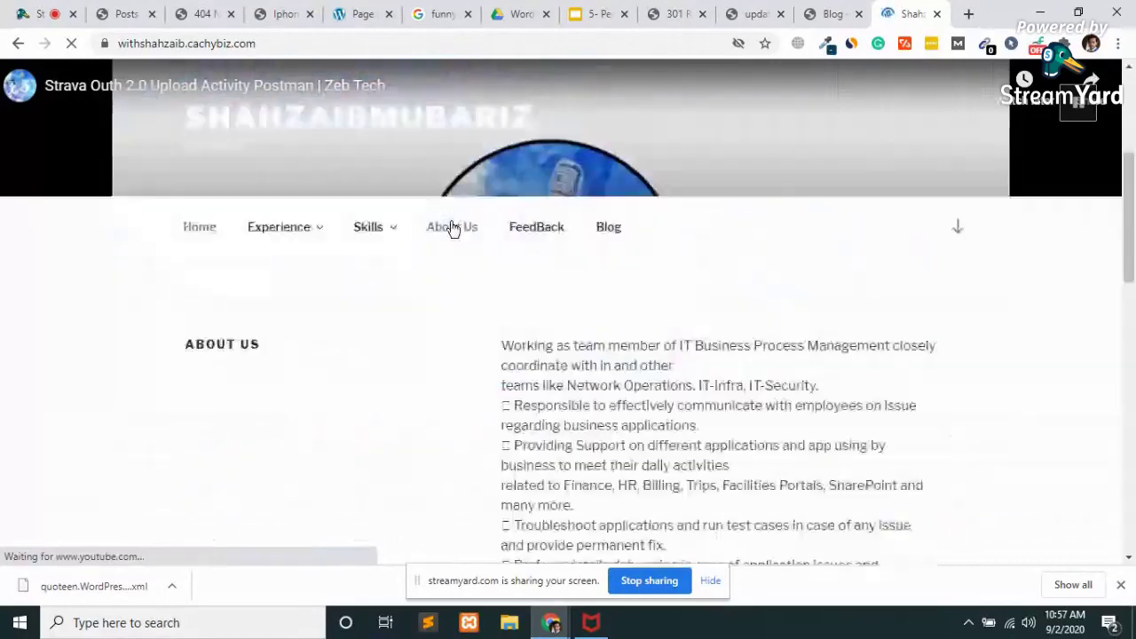
scroll(452, 229, "down", 15)
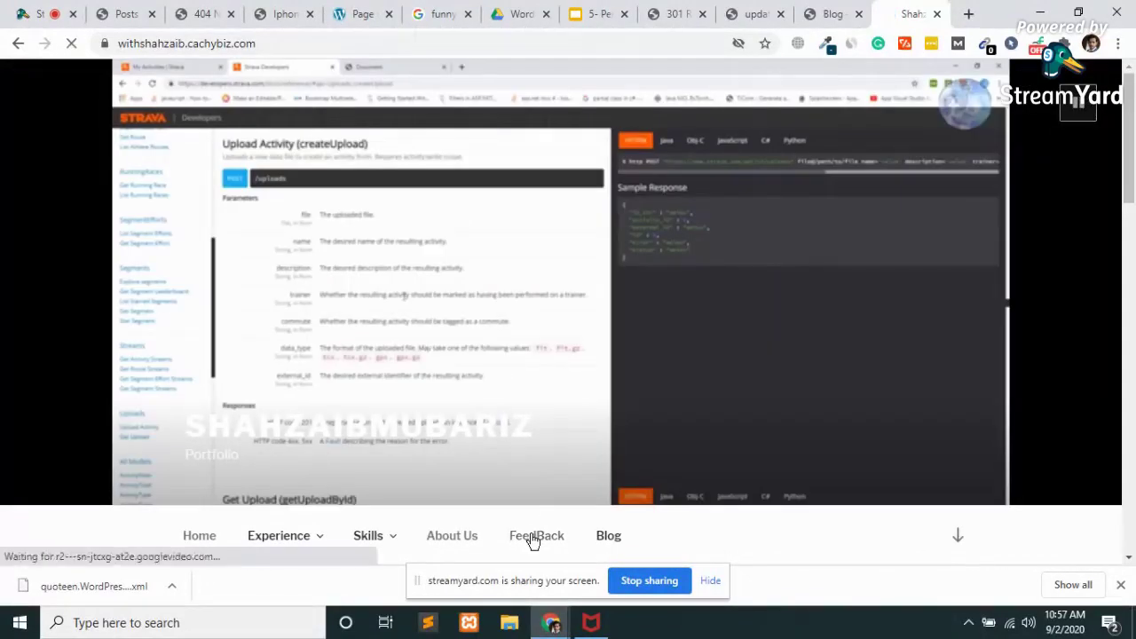
left_click(535, 537)
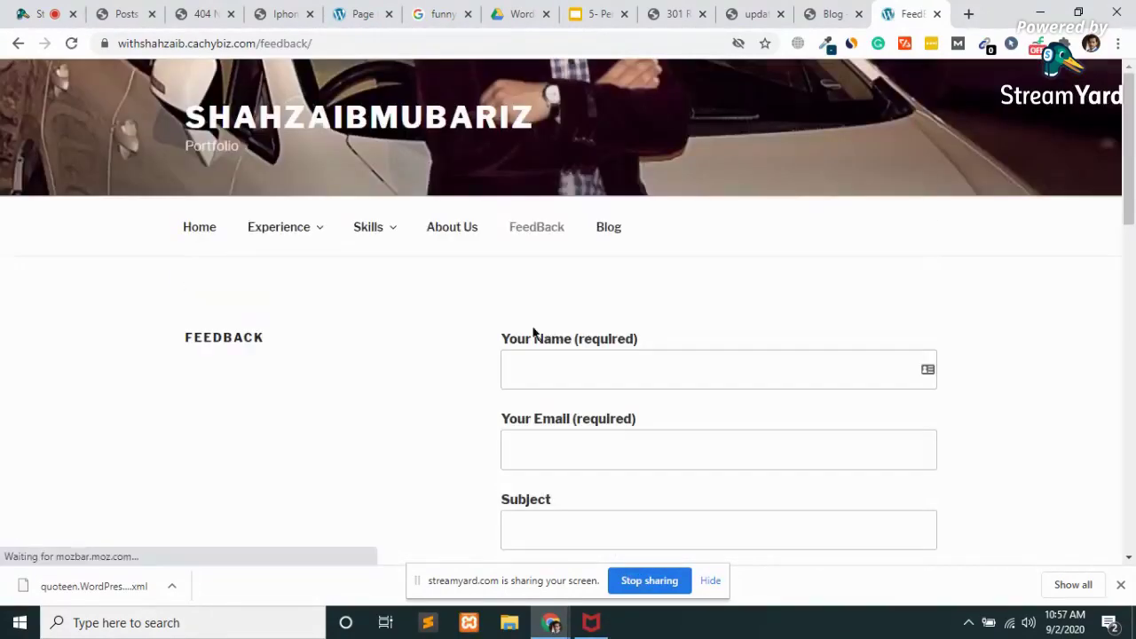
left_click(611, 229)
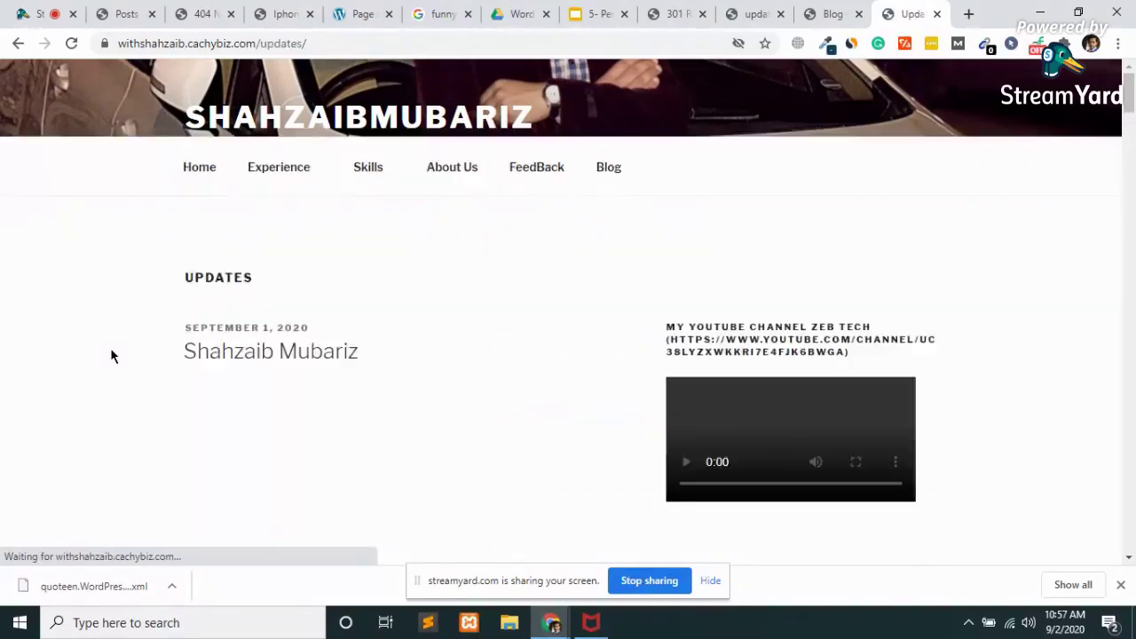
scroll(110, 347, "down", 2)
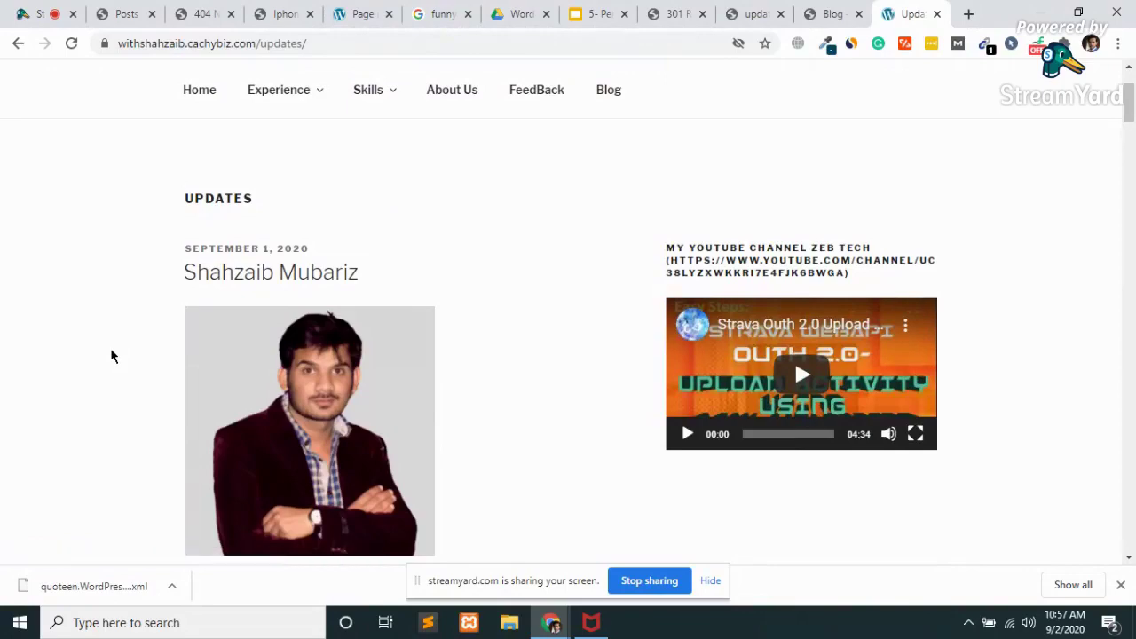
scroll(111, 355, "down", 3)
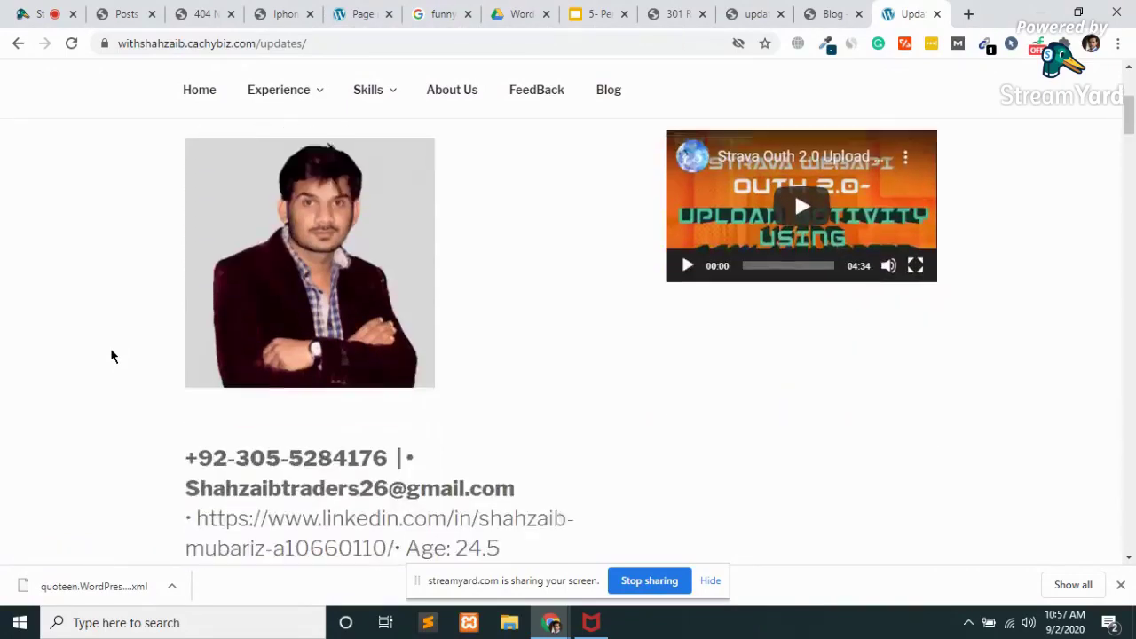
scroll(111, 356, "down", 4)
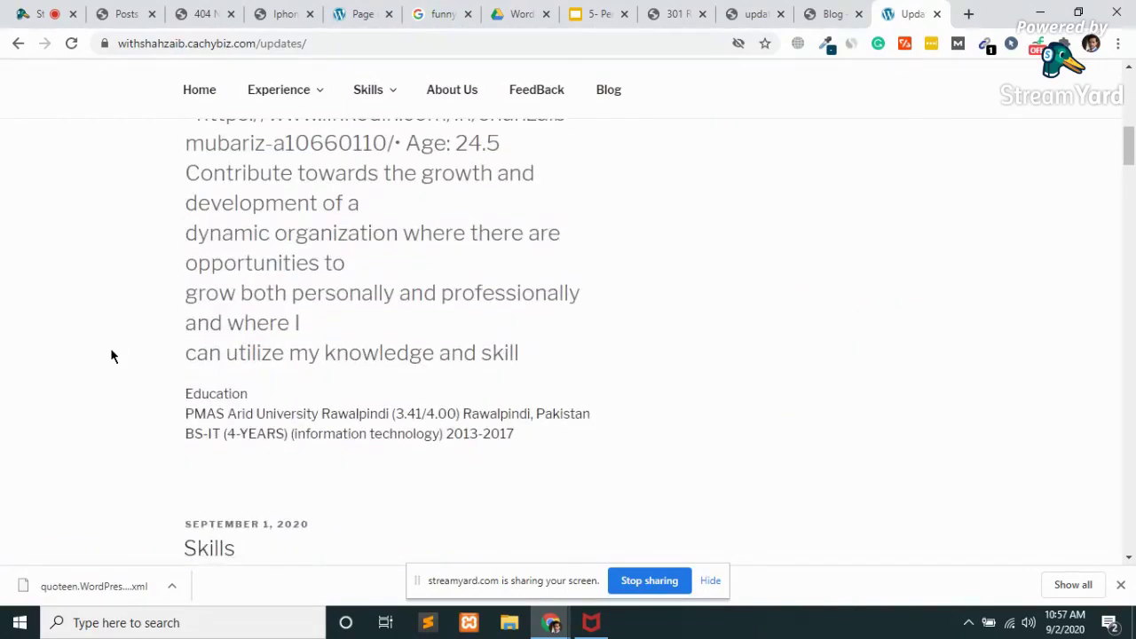
left_click(201, 9)
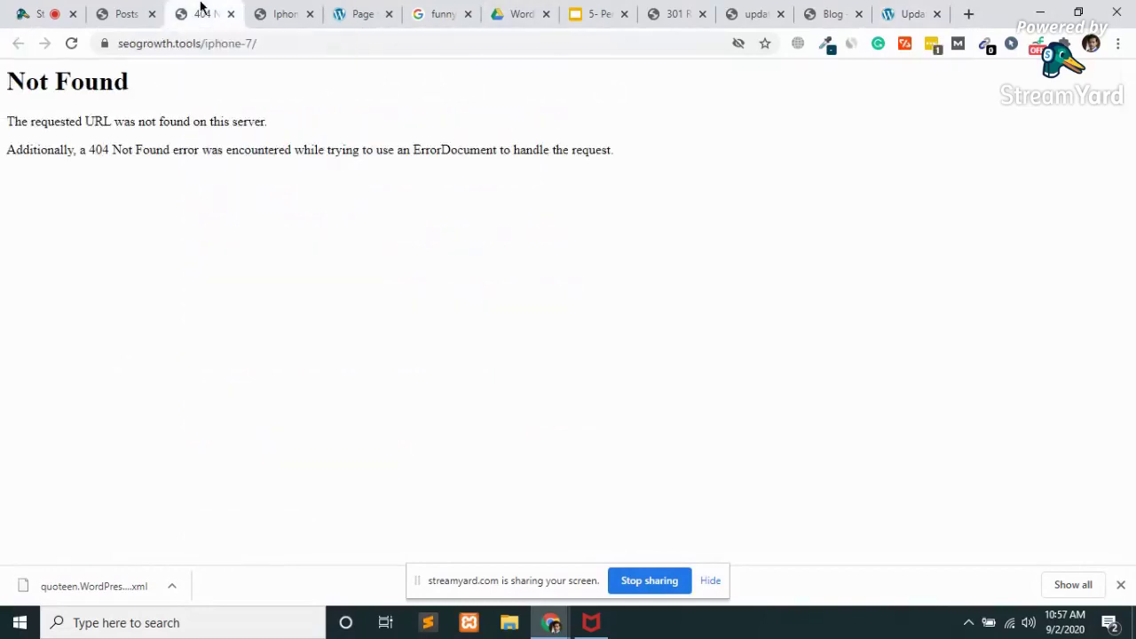
left_click(142, 9)
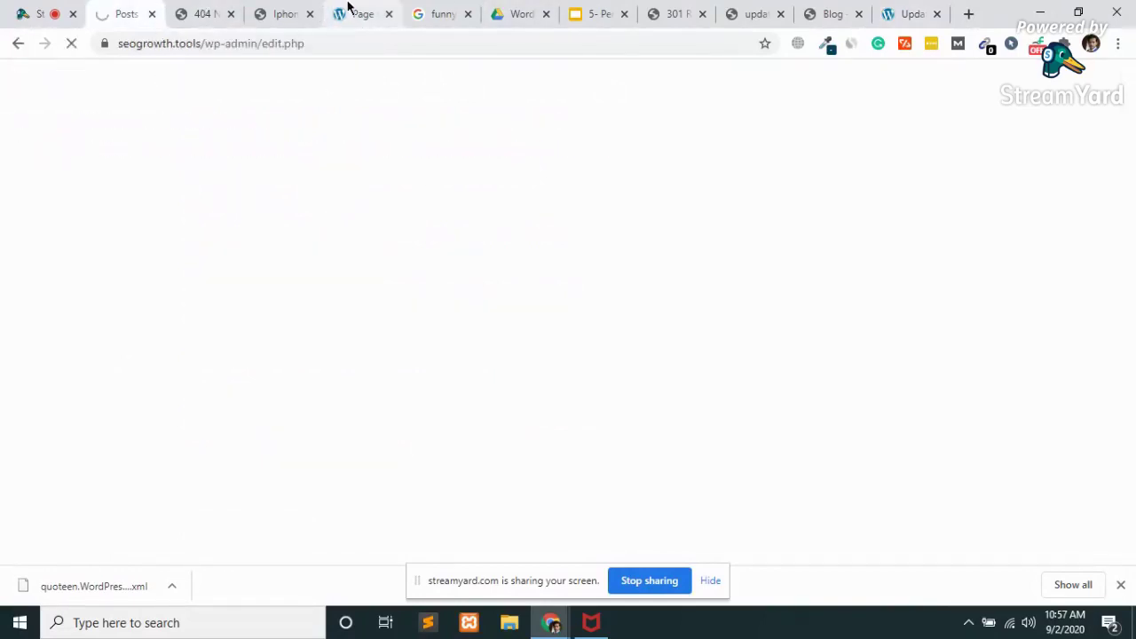
On the 301 Redirects page, start a new rule and browse the From and To suggestions
left_click(654, 10)
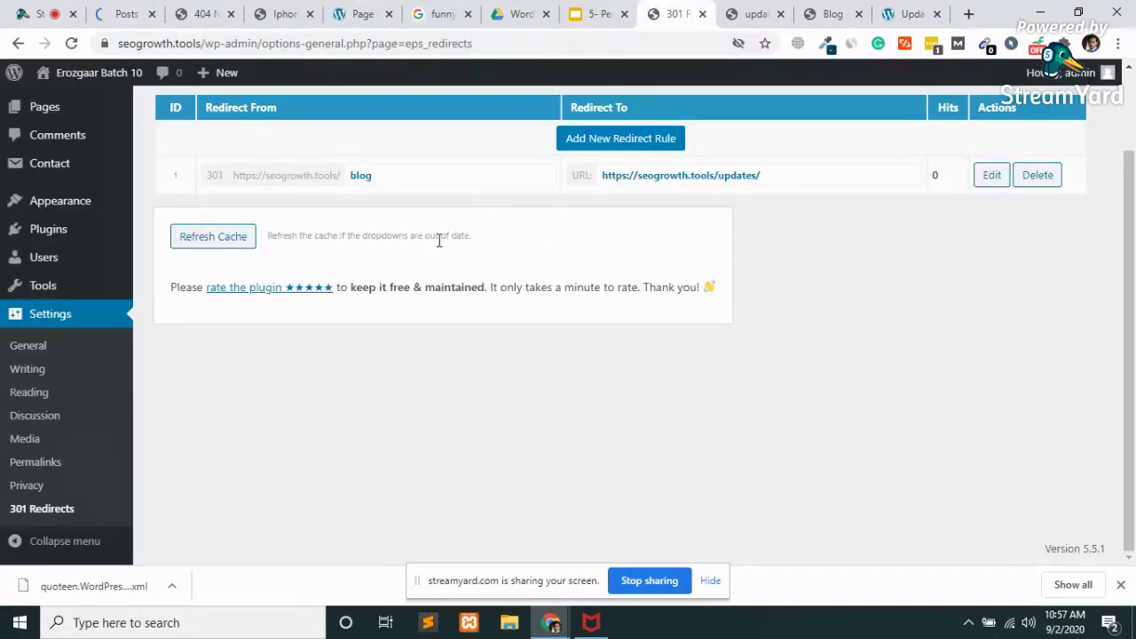
scroll(324, 292, "up", 2)
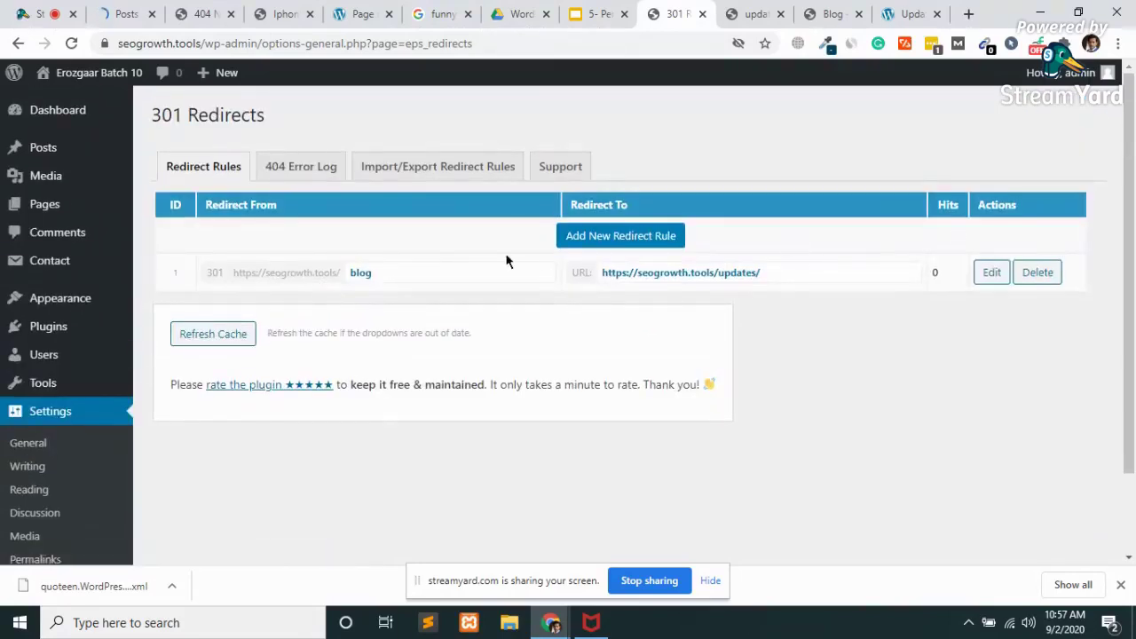
left_click(631, 236)
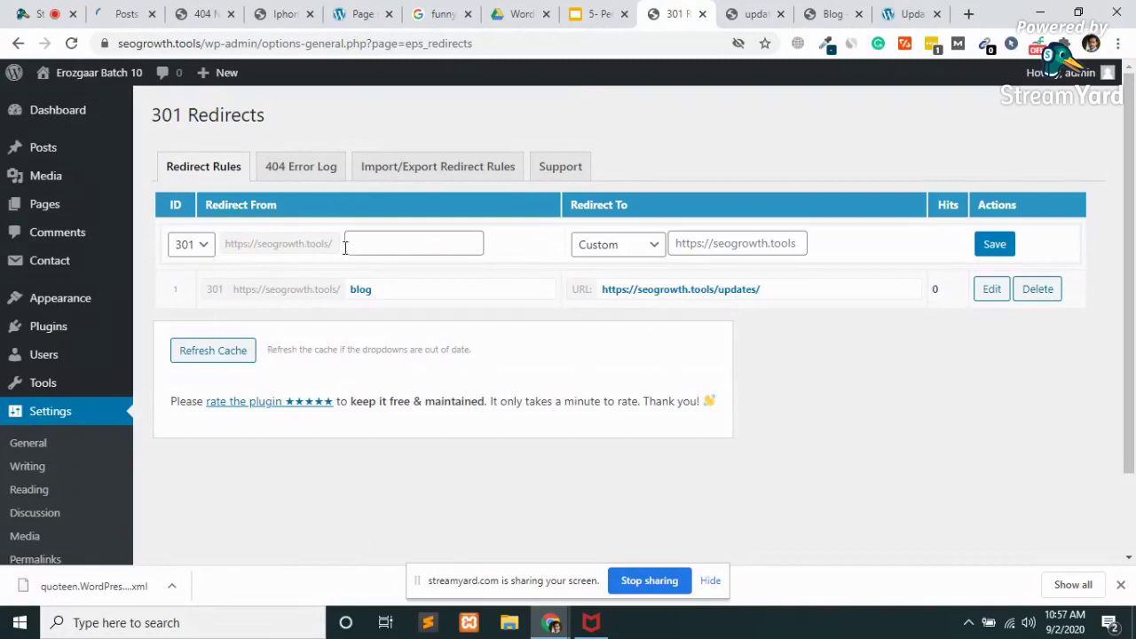
left_click(419, 237)
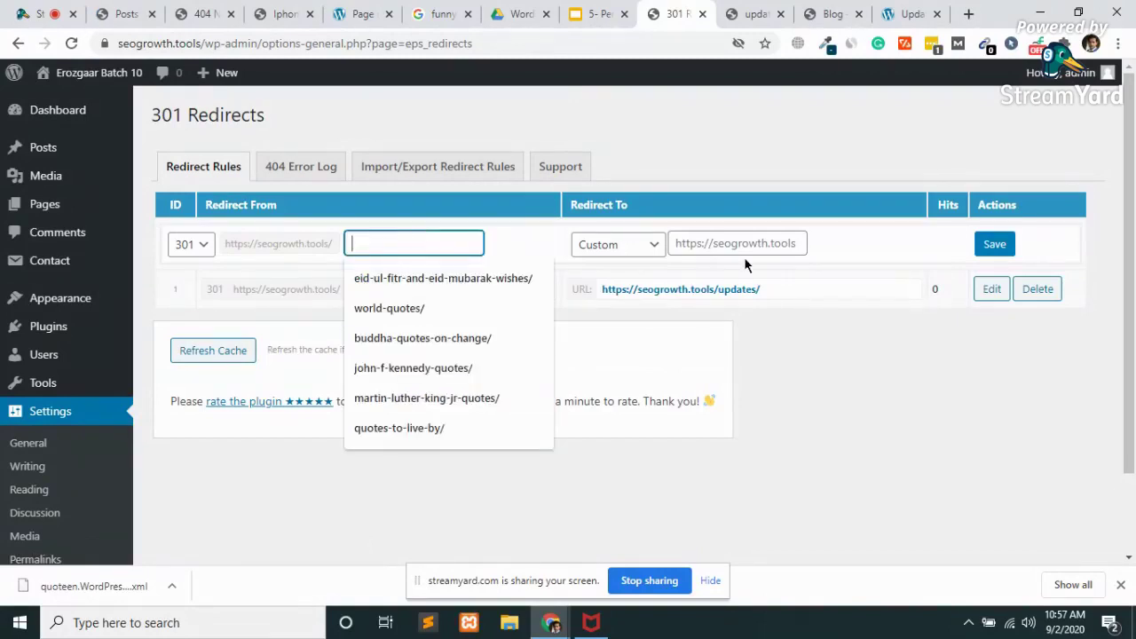
left_click(739, 242)
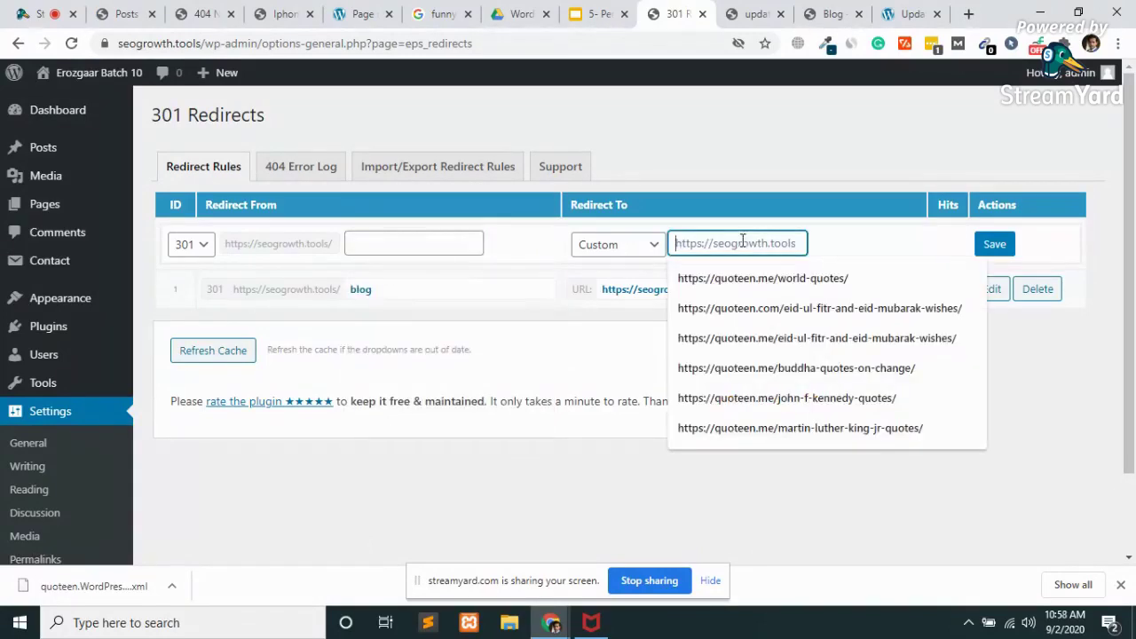
left_click(415, 242)
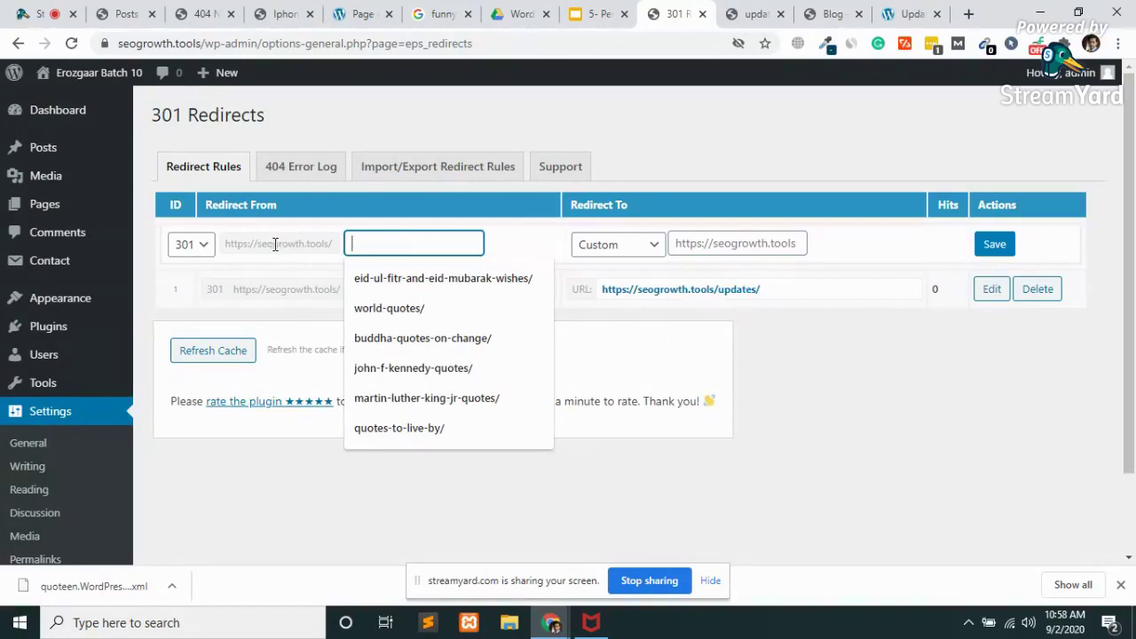
left_click(749, 246)
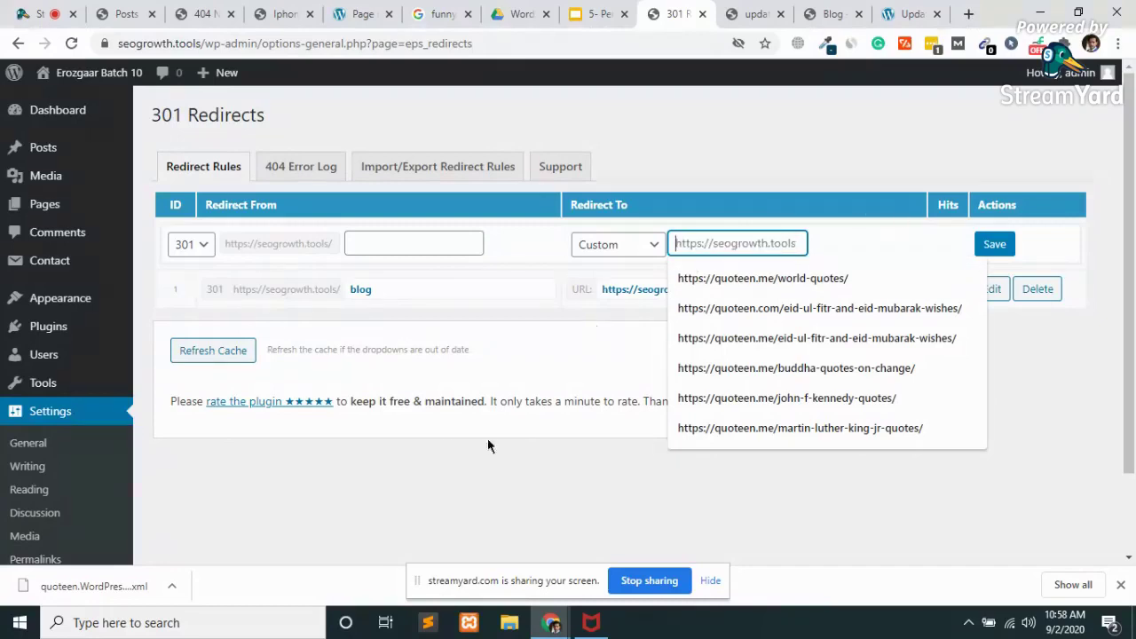
Dismiss the suggestions and switch to the seogrowth.tools/updates/ tab showing 'page can't be found'
left_click(435, 548)
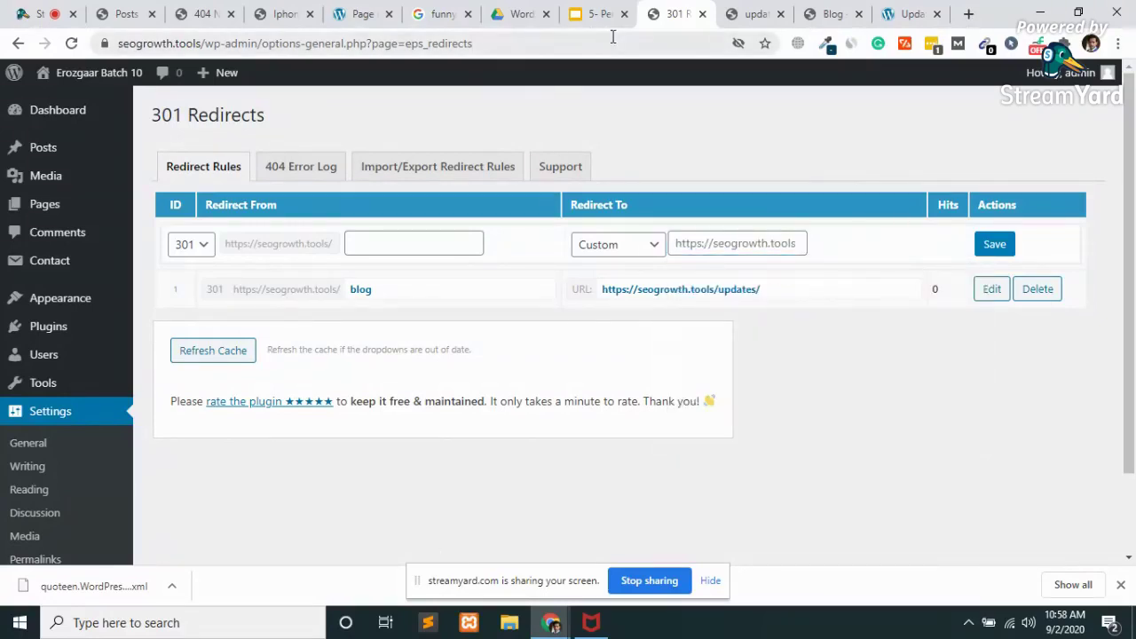
left_click(414, 7)
left_click(341, 7)
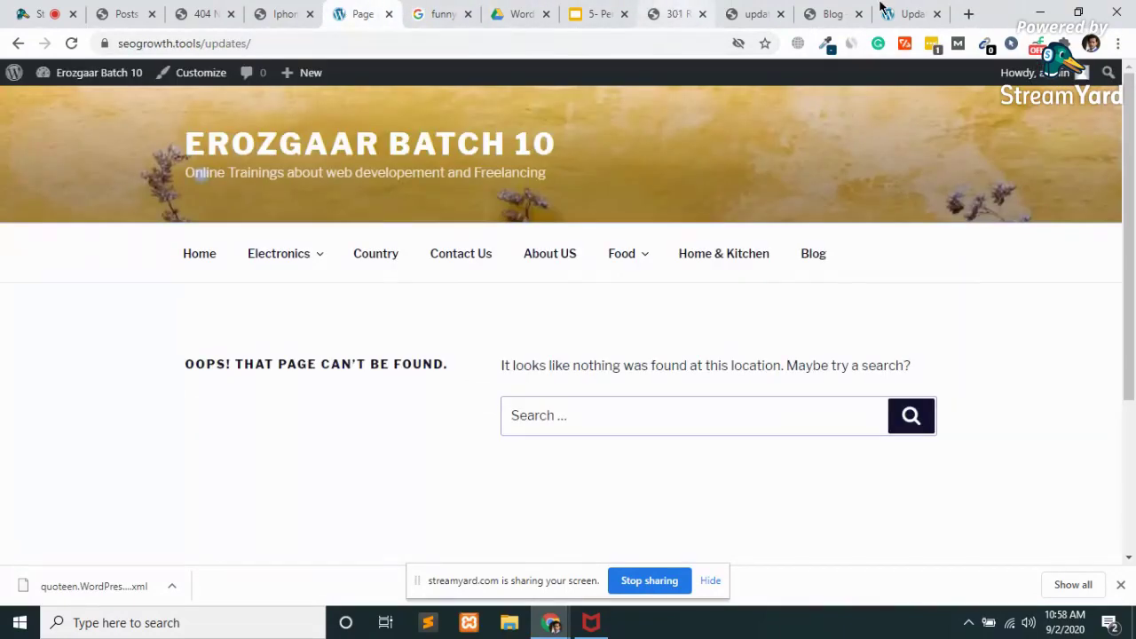
Switch to the portfolio's Updates page, reopen its Blog page and scroll through the posts
left_click(910, 13)
left_click(596, 92)
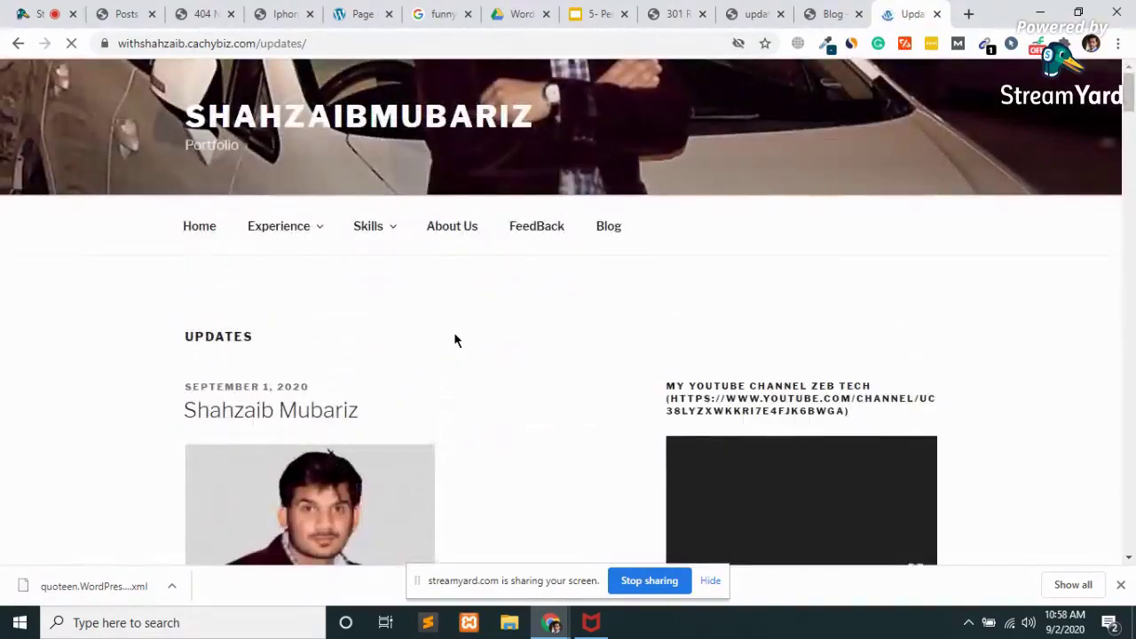
scroll(453, 337, "down", 5)
scroll(453, 340, "down", 10)
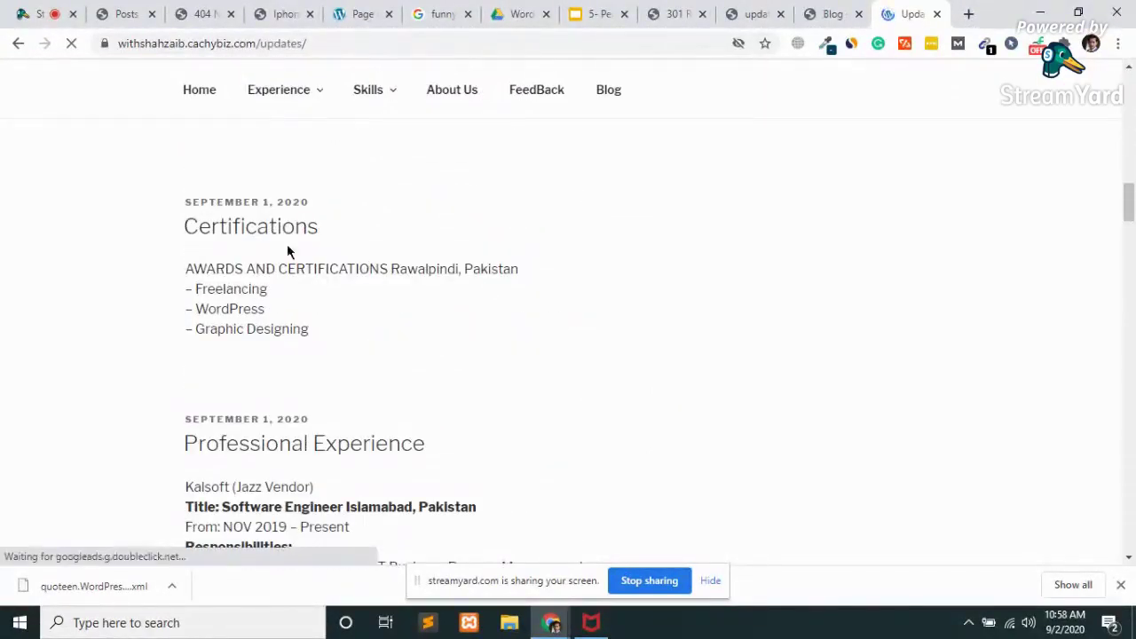
scroll(255, 375, "down", 1)
scroll(254, 376, "down", 15)
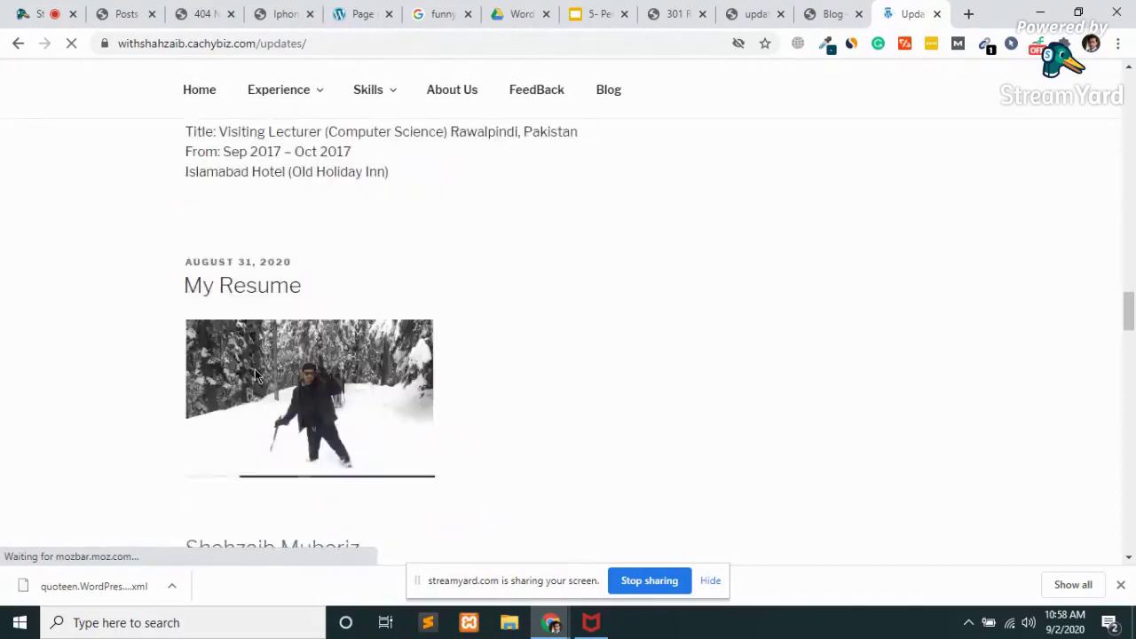
scroll(255, 376, "up", 4)
scroll(254, 375, "up", 20)
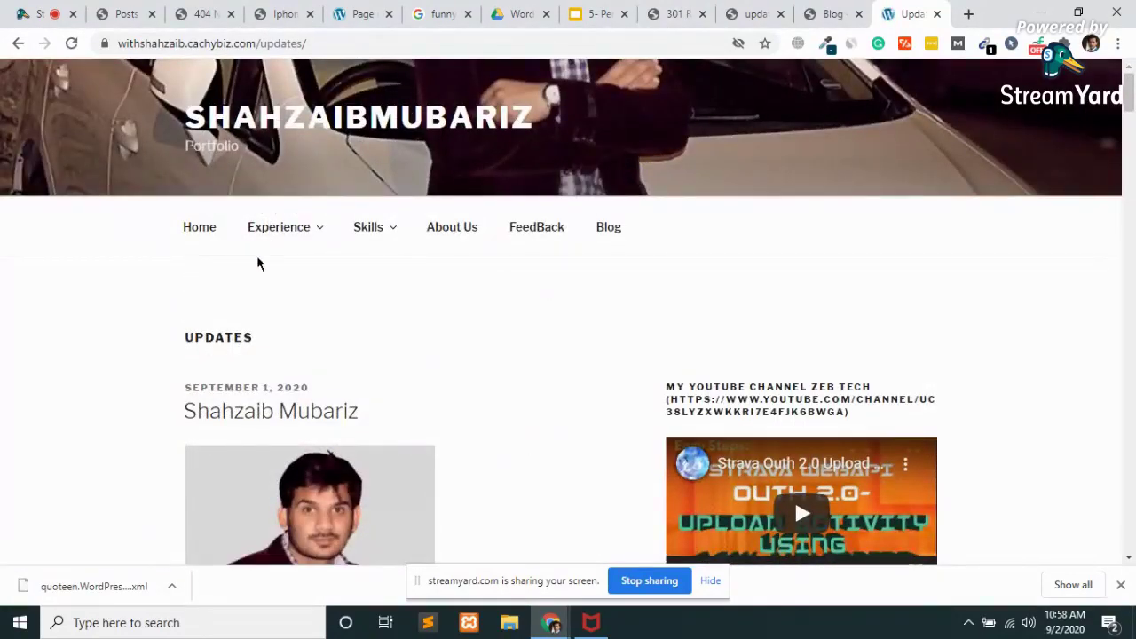
Close the Updates, Blog and 301 Redirects tabs with Ctrl+W
key("ctrl+w")
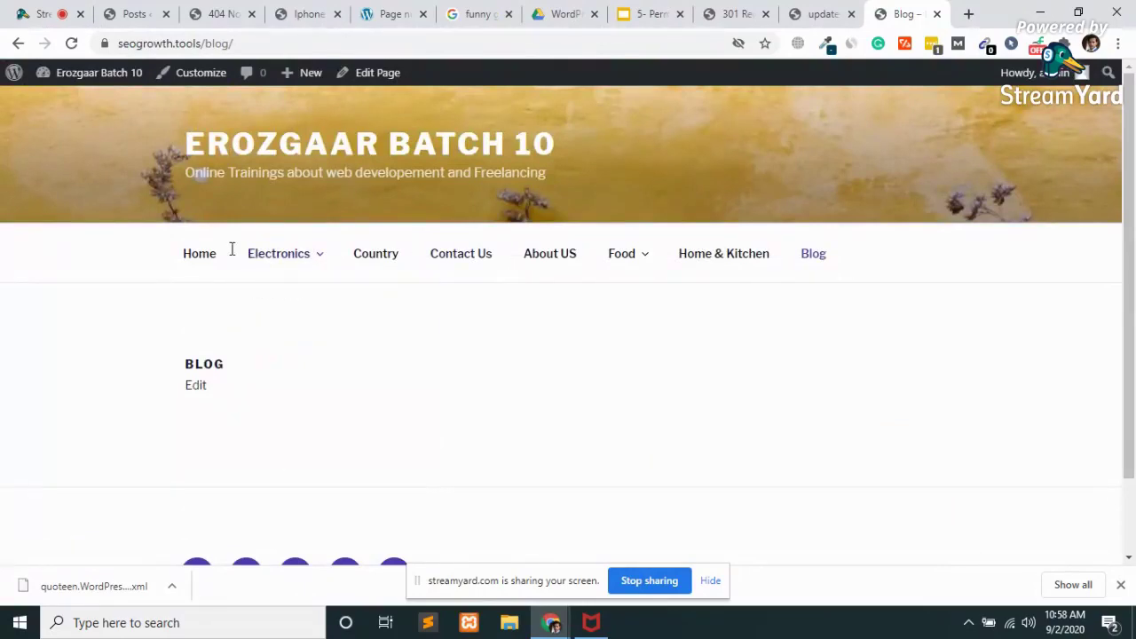
key("ctrl+w")
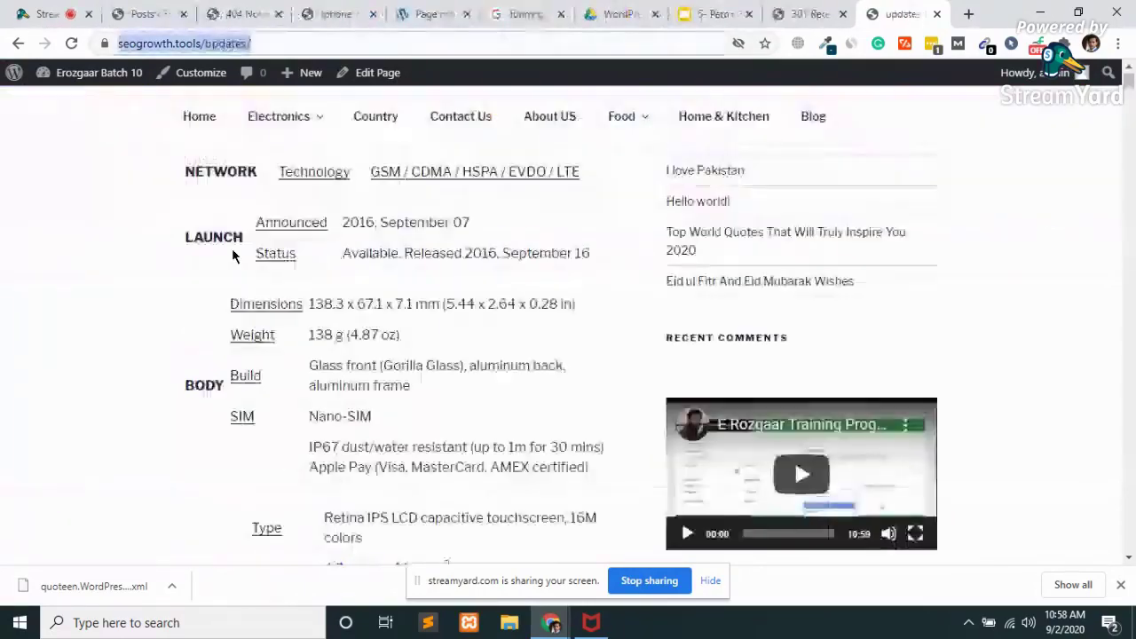
key("ctrl+w")
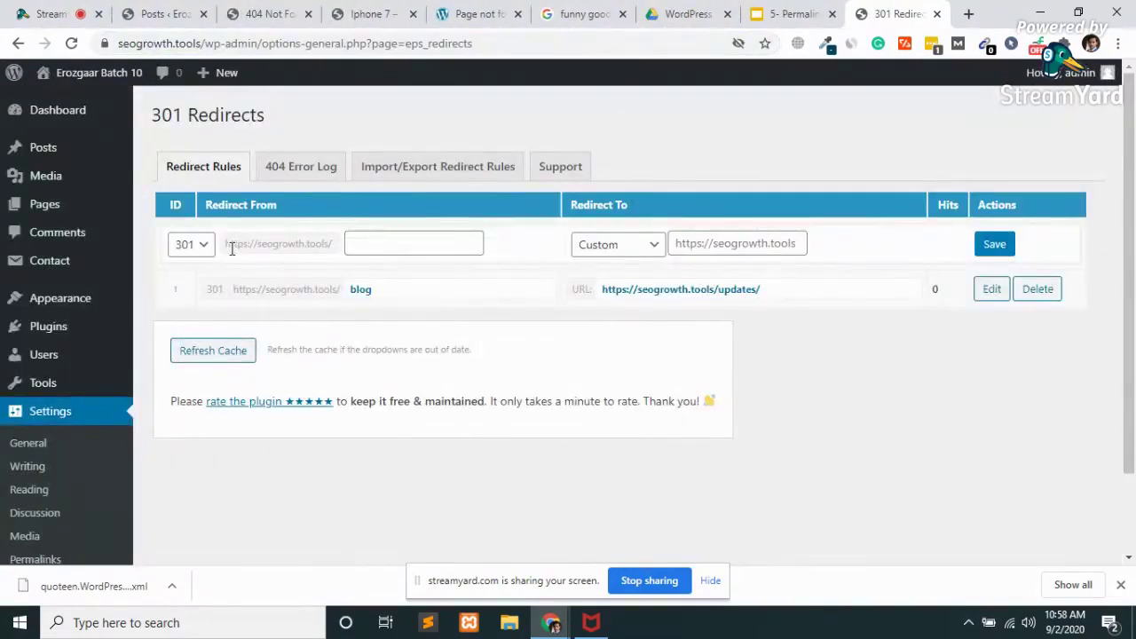
key("ctrl+w")
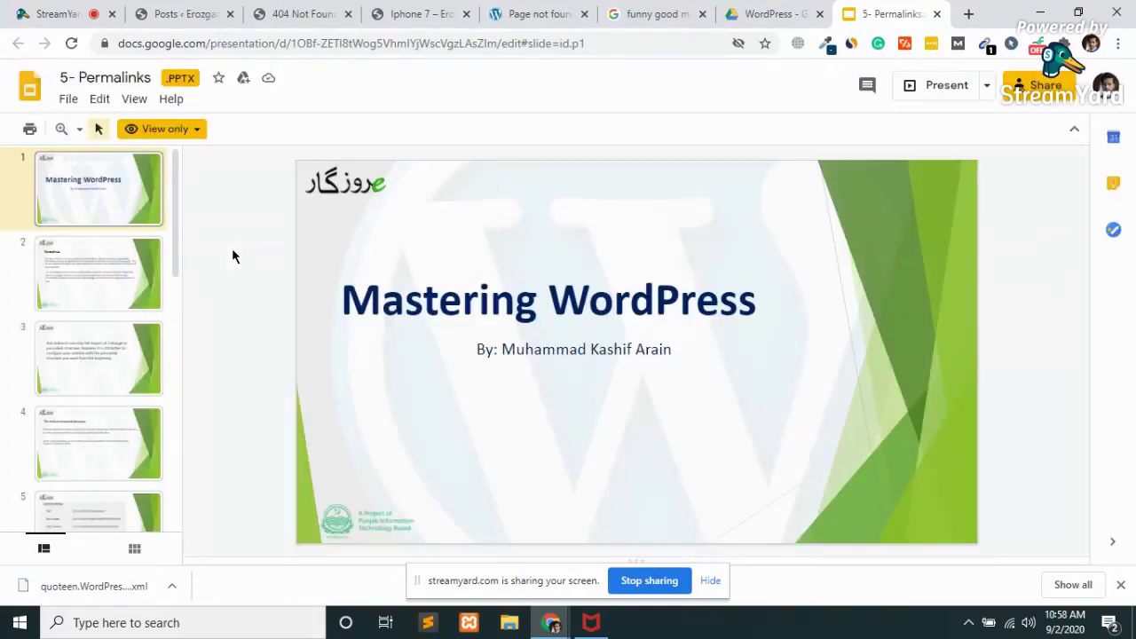
Close the Permalinks slides, search, Iphone 7 and 404 tabs, then start a fresh tab
key("ctrl+w")
key("ctrl+w")
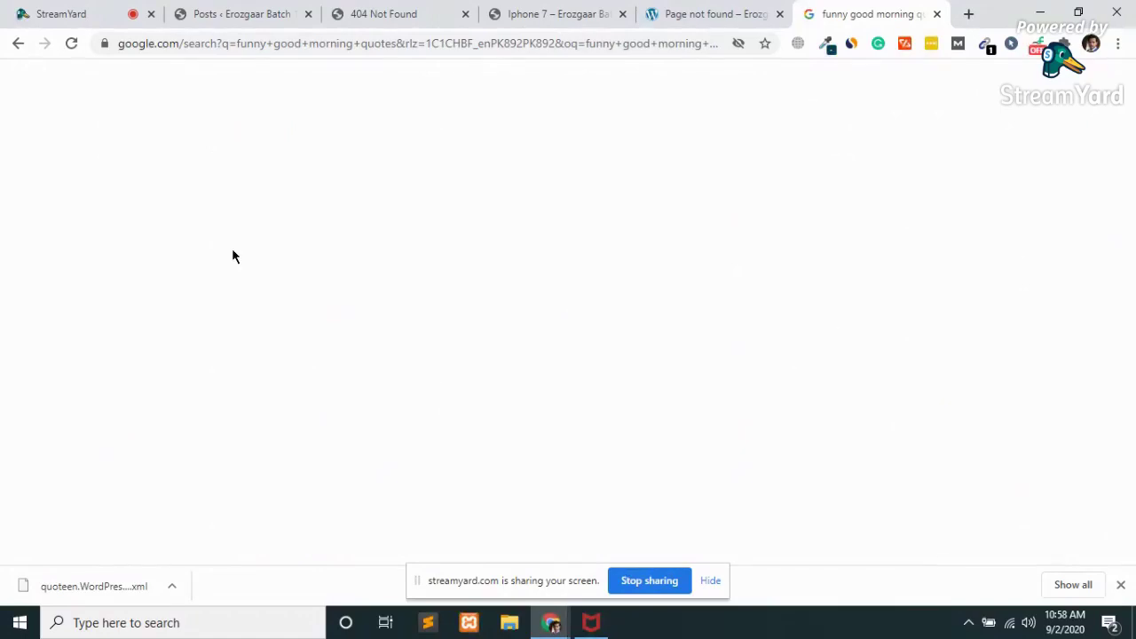
key("ctrl+w")
key("ctrl+w")
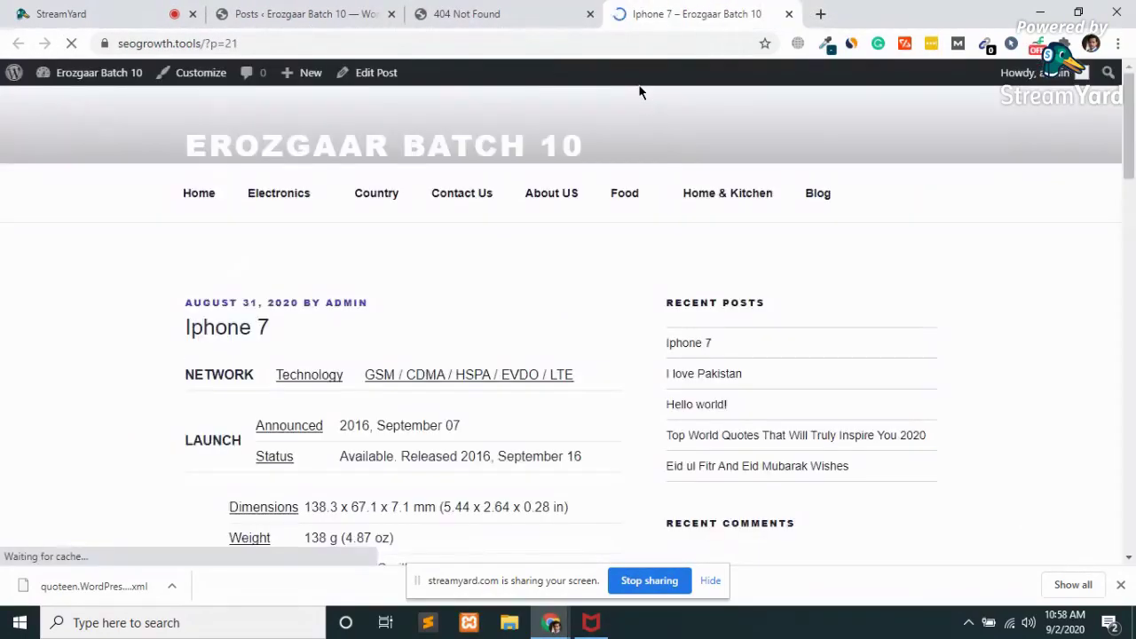
key("ctrl+w")
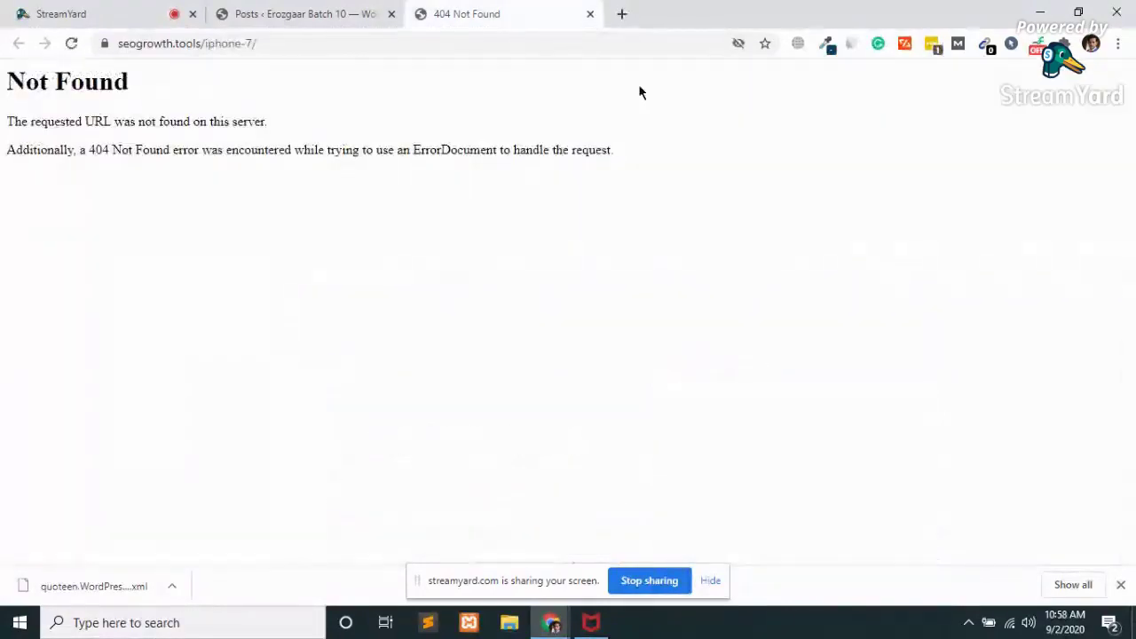
key("ctrl+w")
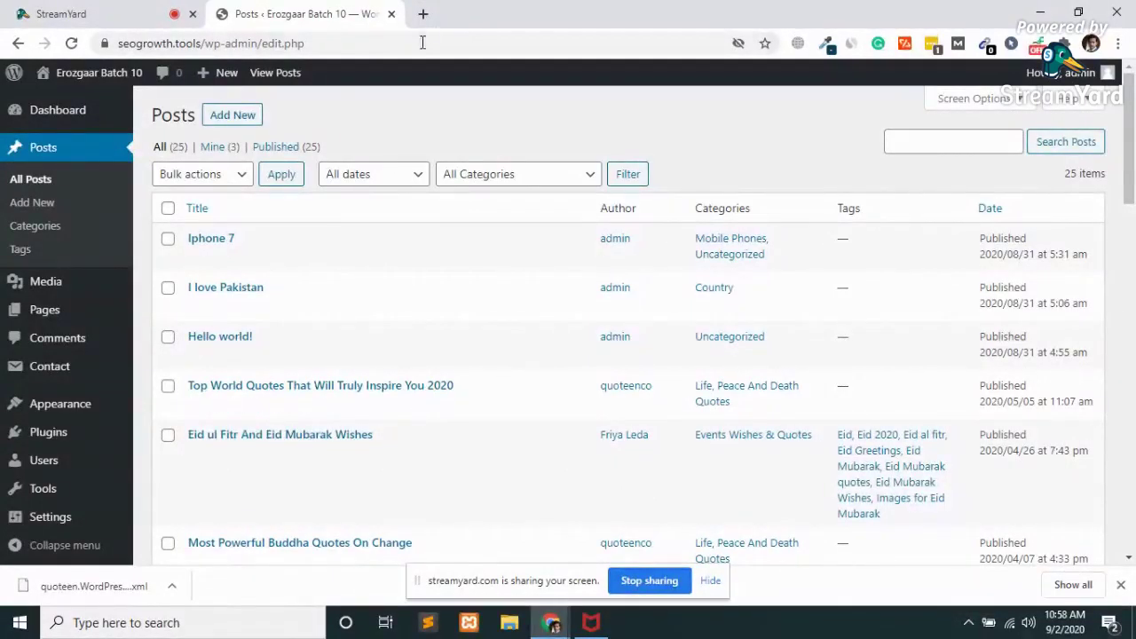
left_click(427, 10)
Load labourpk.com, scroll through its homepage posts, and bring up File Explorer
type("labourpk.com")
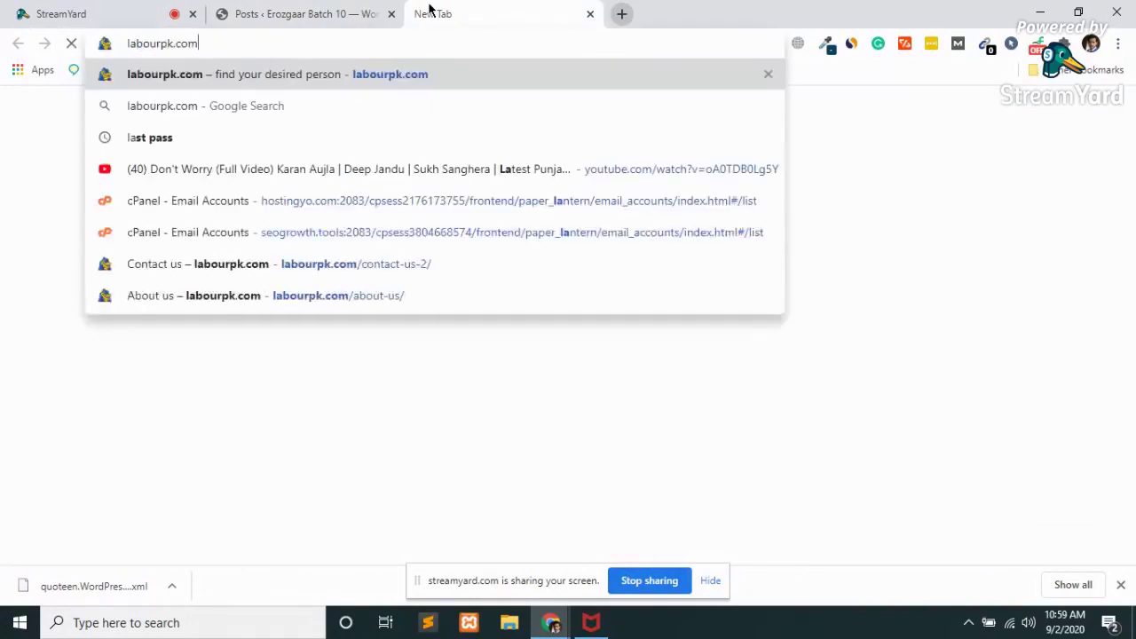
key("Return")
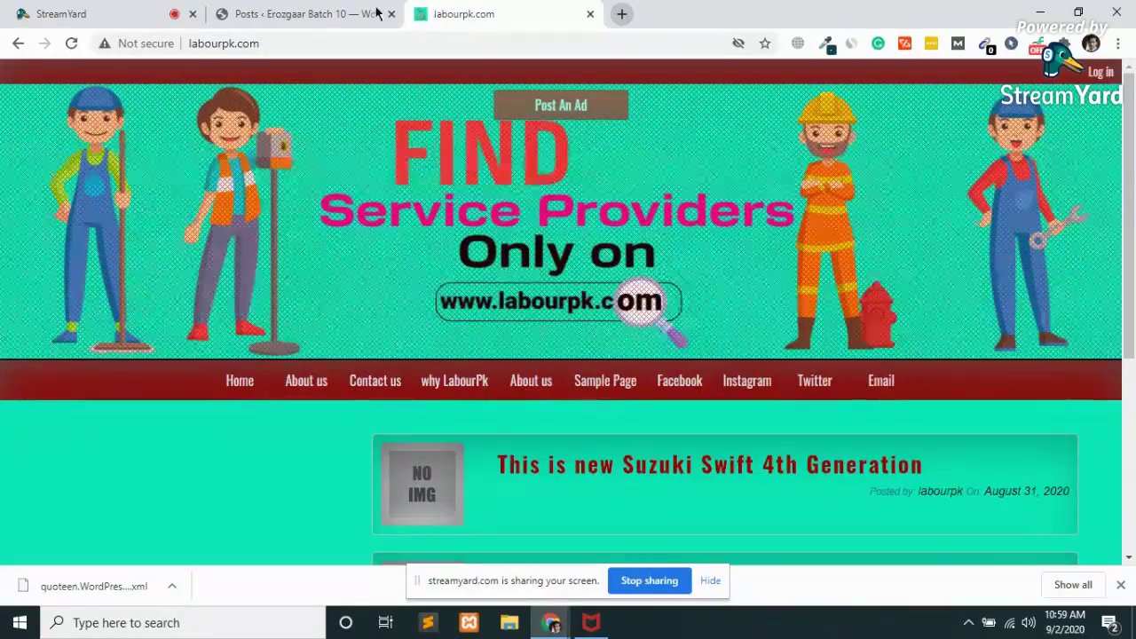
right_click(761, 166)
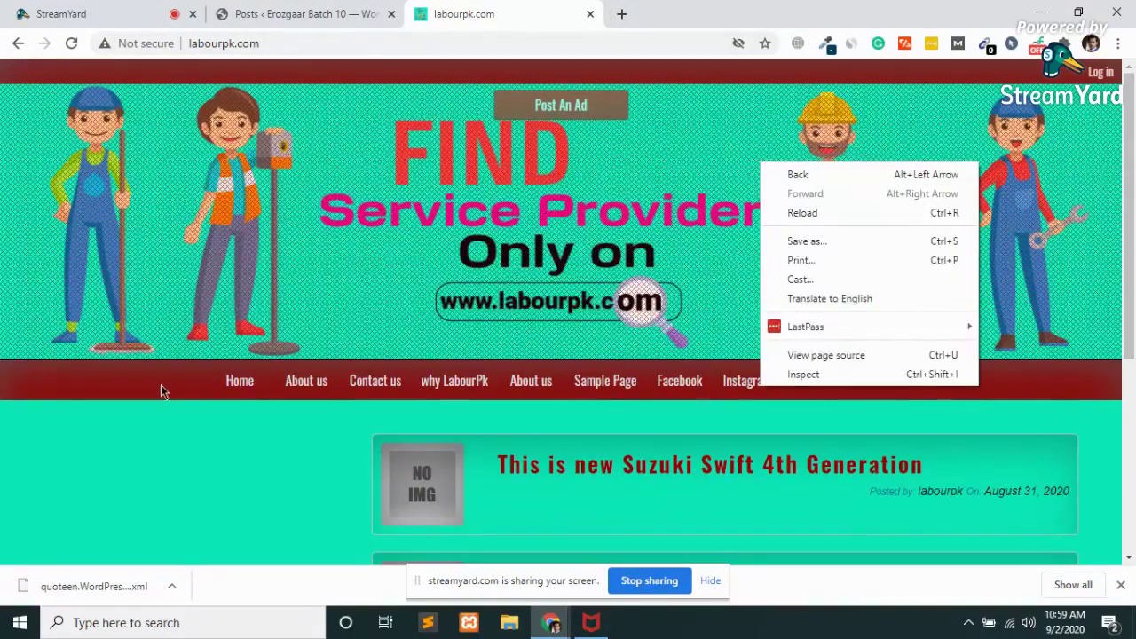
left_click(126, 477)
scroll(126, 476, "down", 2)
scroll(126, 477, "down", 1)
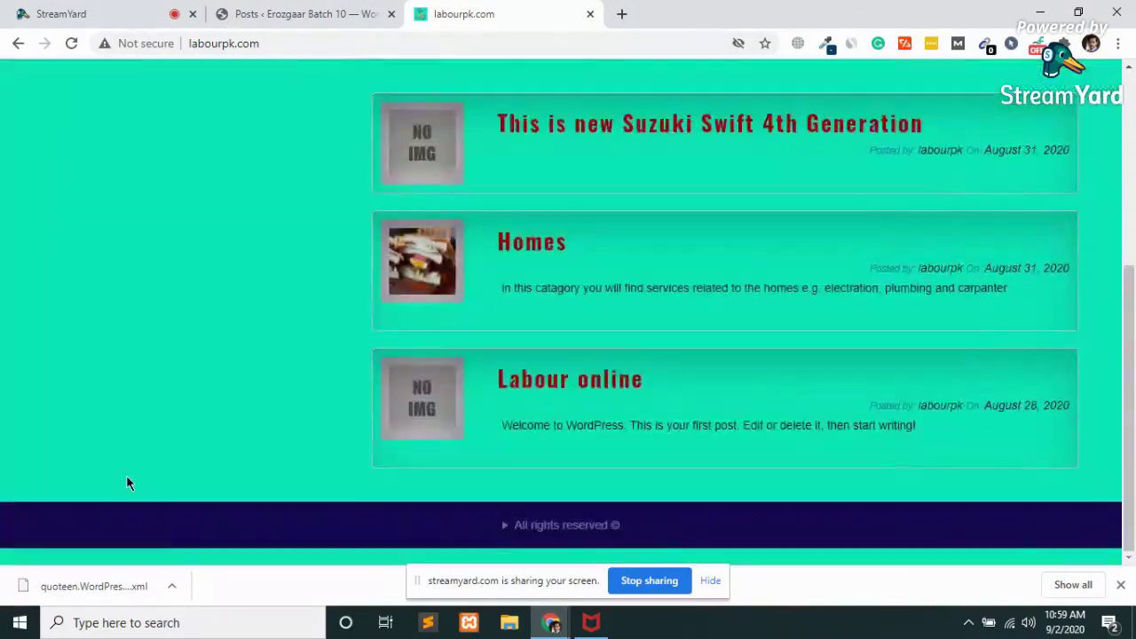
scroll(126, 478, "up", 4)
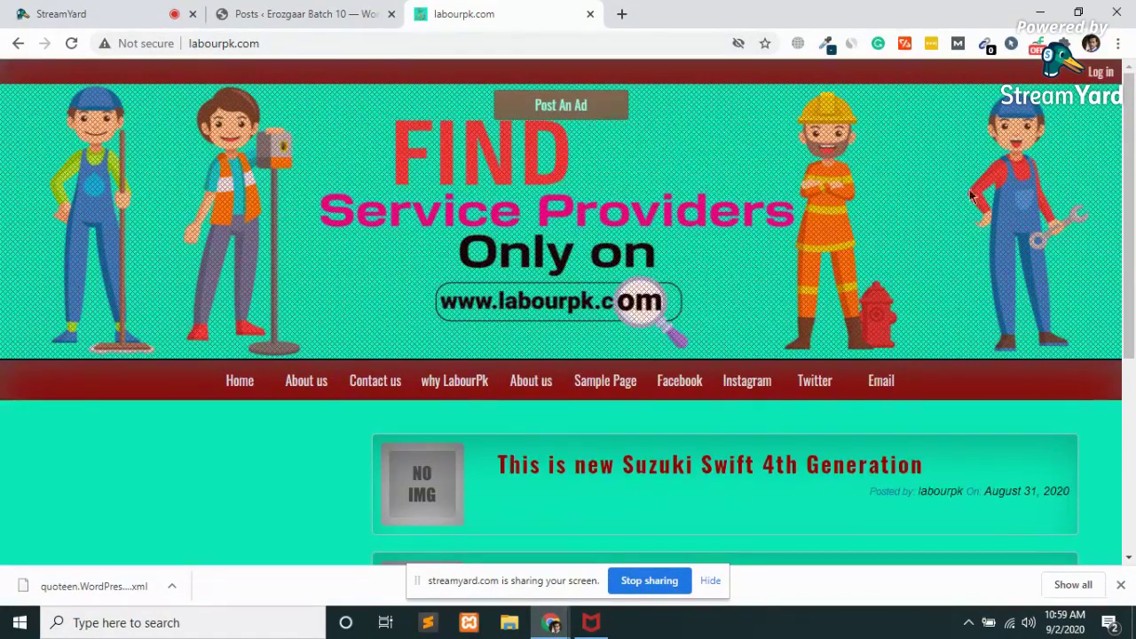
left_click(519, 625)
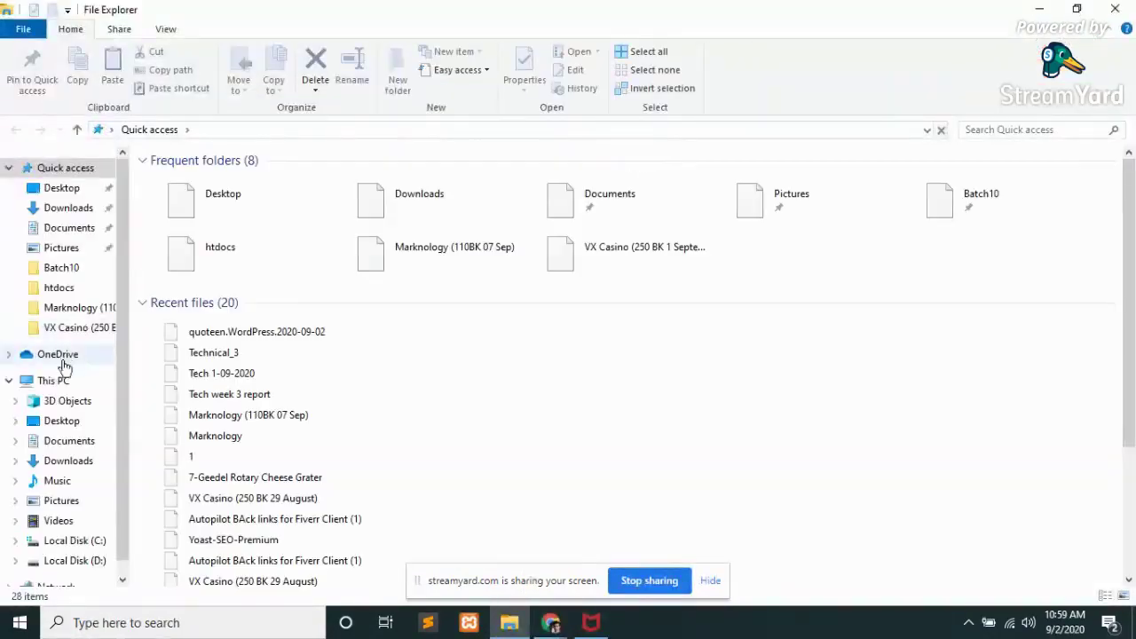
Navigate from This PC through C:\xampp\htdocs\wordpress into the wp-content folder
left_click(59, 384)
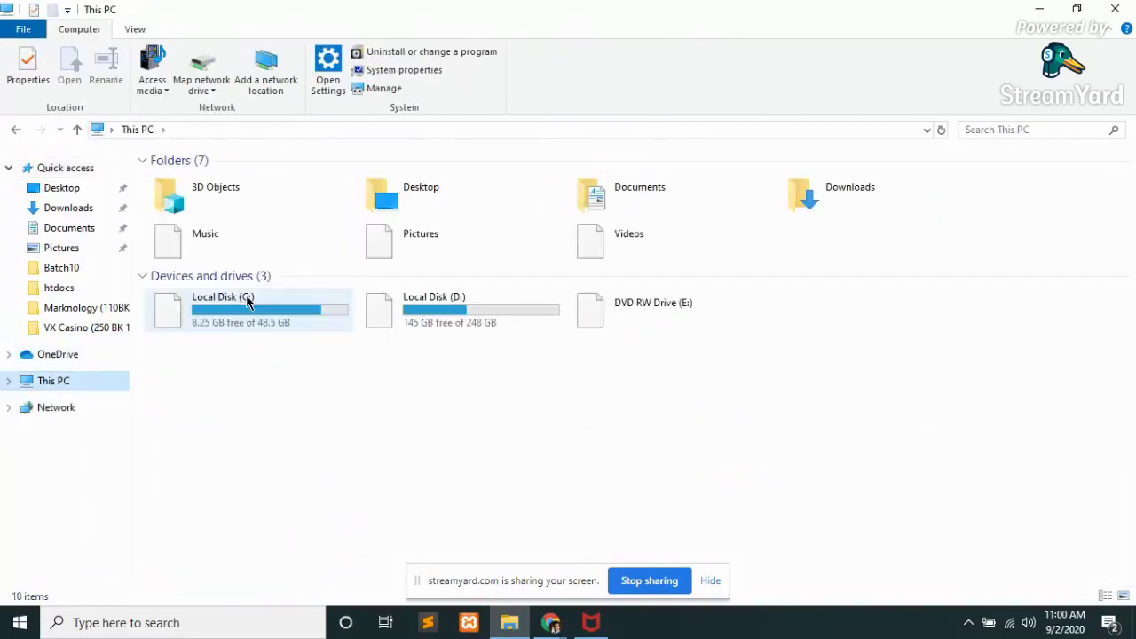
double_click(216, 322)
double_click(190, 286)
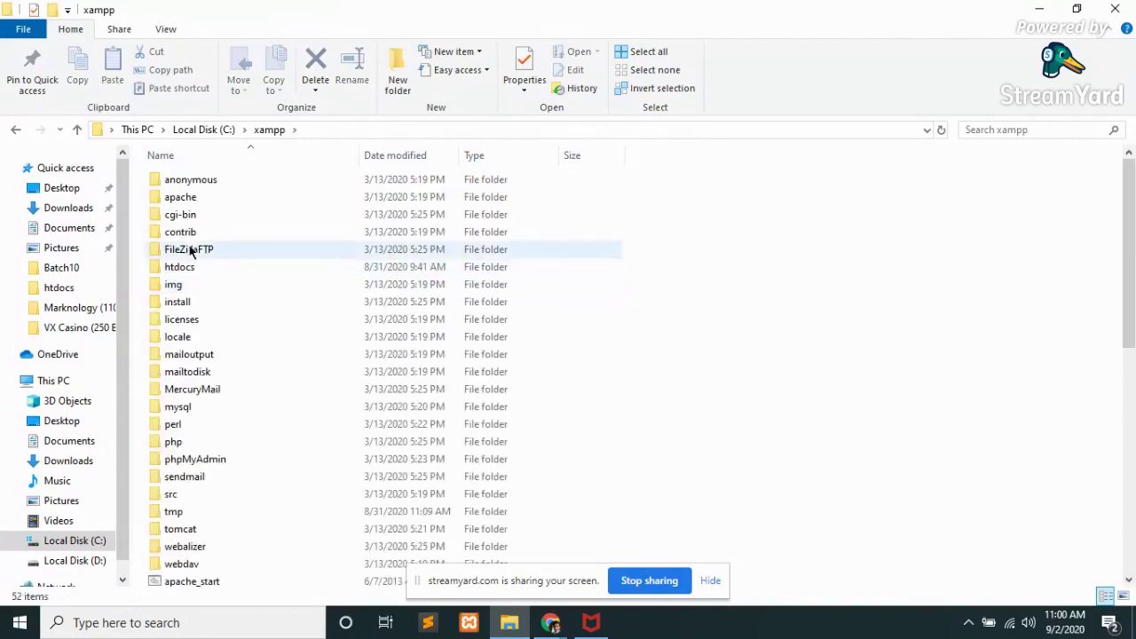
left_click(186, 268)
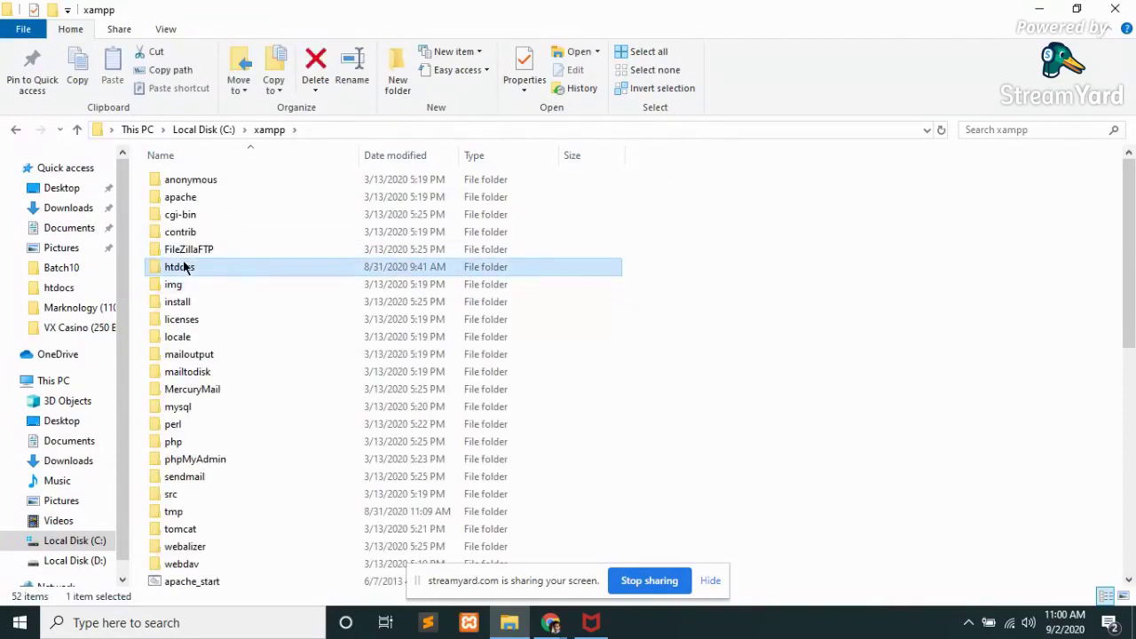
double_click(190, 270)
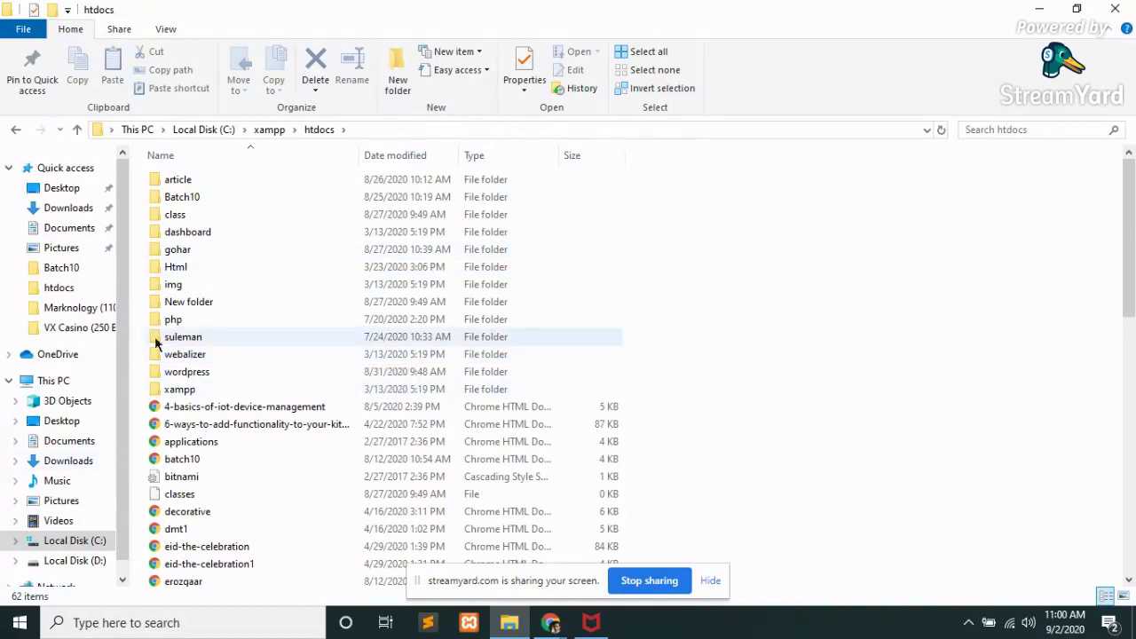
double_click(194, 372)
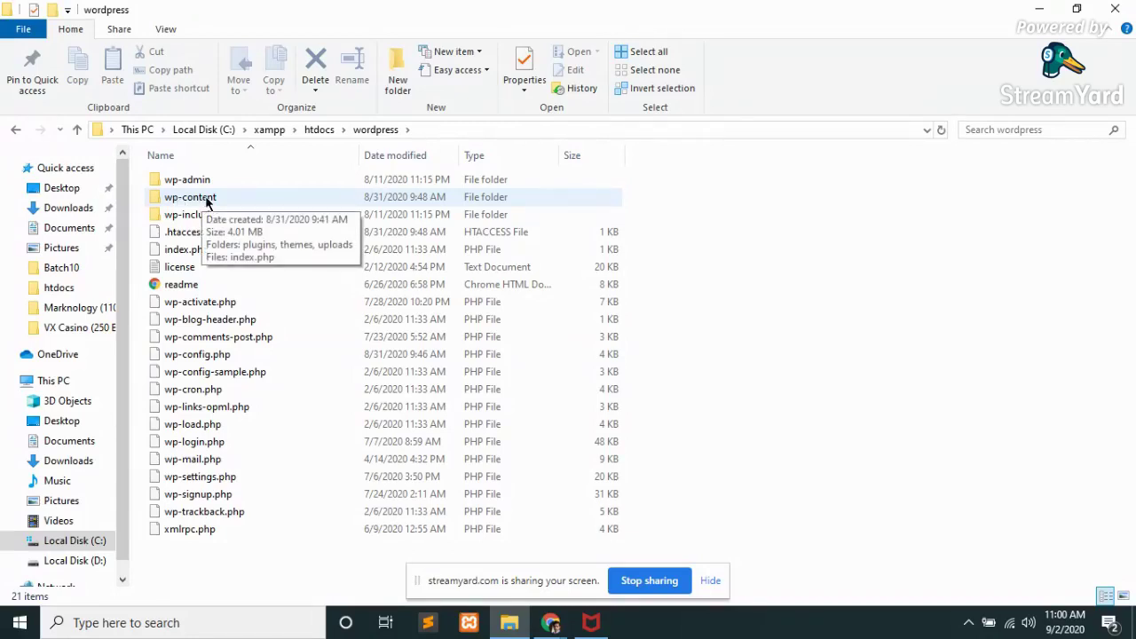
double_click(207, 200)
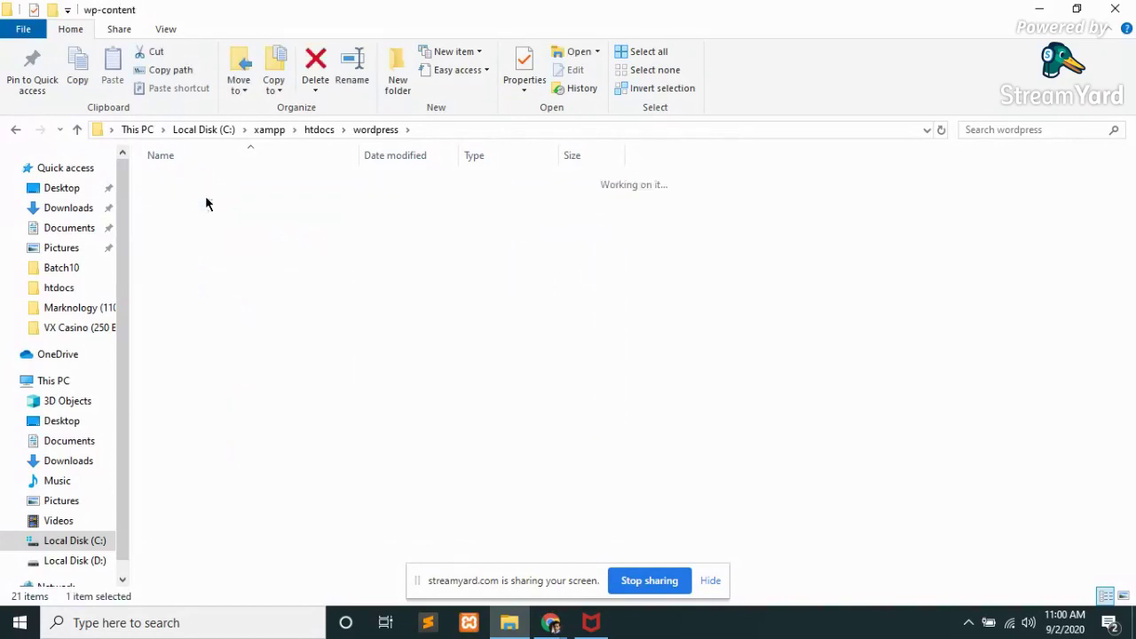
Look inside the plugins and themes folders of wp-content
double_click(178, 182)
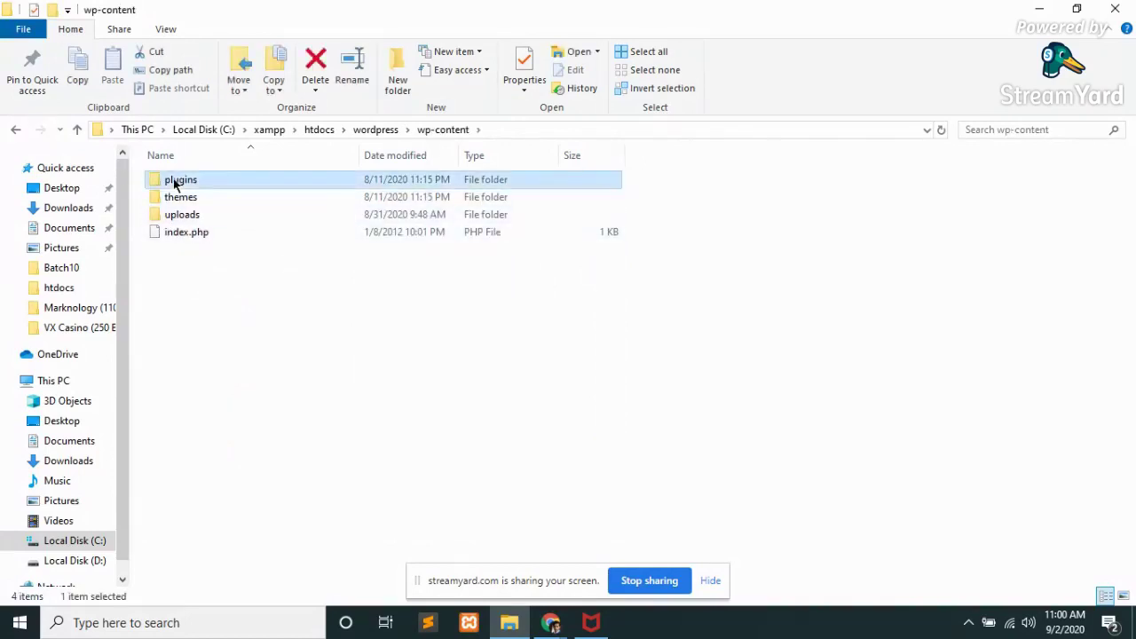
key("BackSpace")
double_click(299, 196)
key("BackSpace")
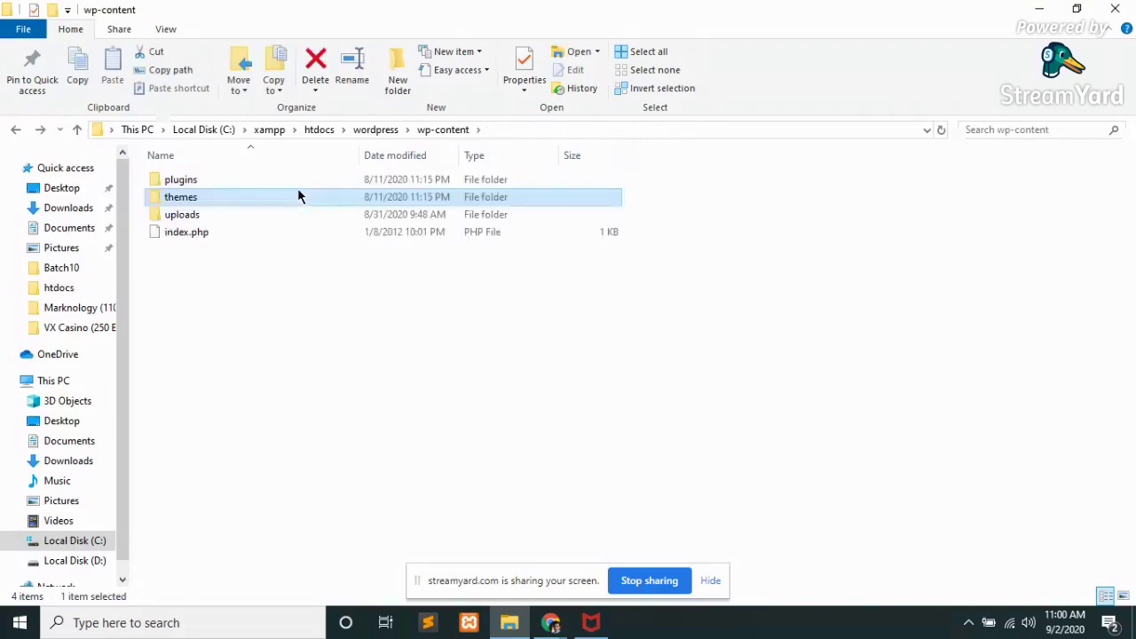
double_click(298, 196)
key("BackSpace")
Open the empty uploads/2020/08 folder, then move back up to htdocs
key("Down")
key("Return")
key("Down")
key("Return")
key("Down")
key("Return")
key("BackSpace")
key("BackSpace")
key("BackSpace")
key("BackSpace")
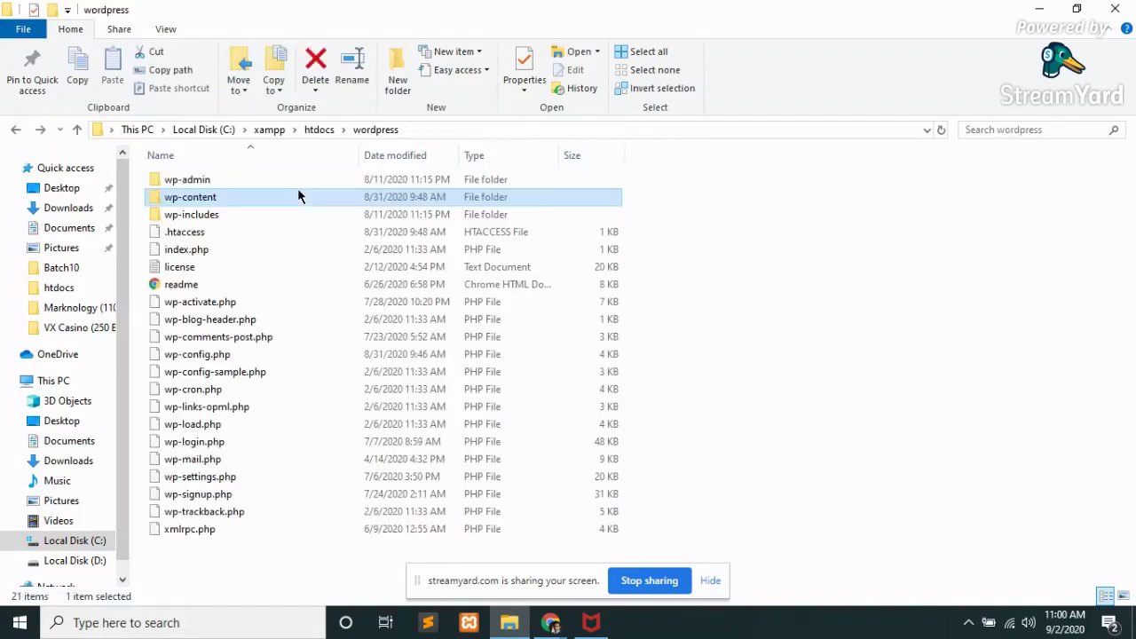
key("BackSpace")
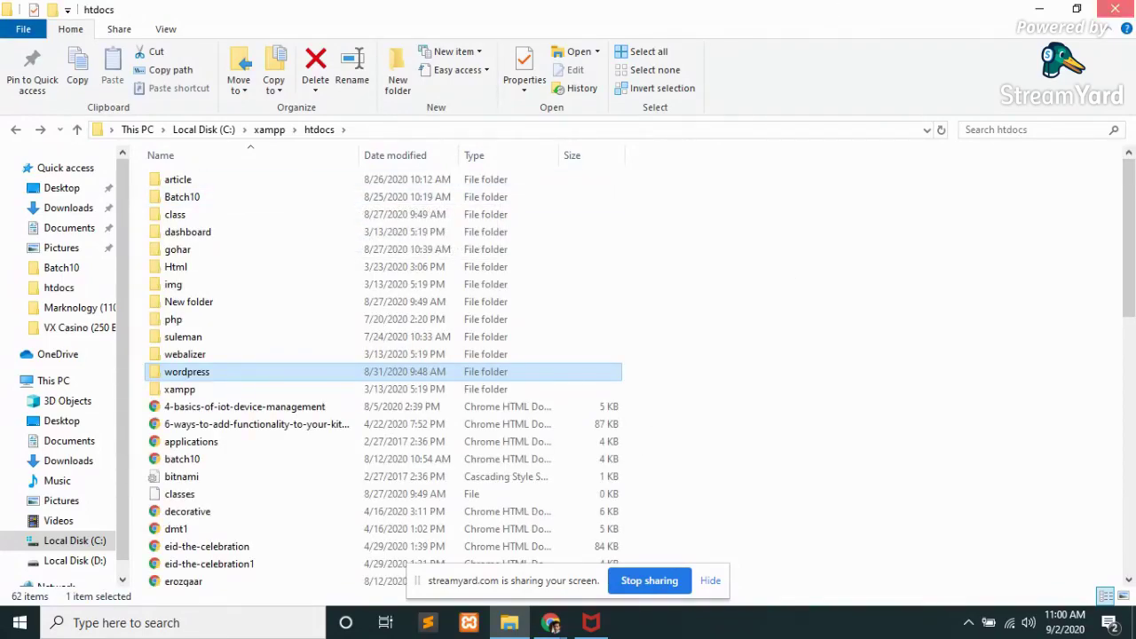
Return to the labourpk.com homepage in Chrome and scroll it
key("alt+Tab")
scroll(470, 257, "down", 2)
scroll(470, 258, "up", 2)
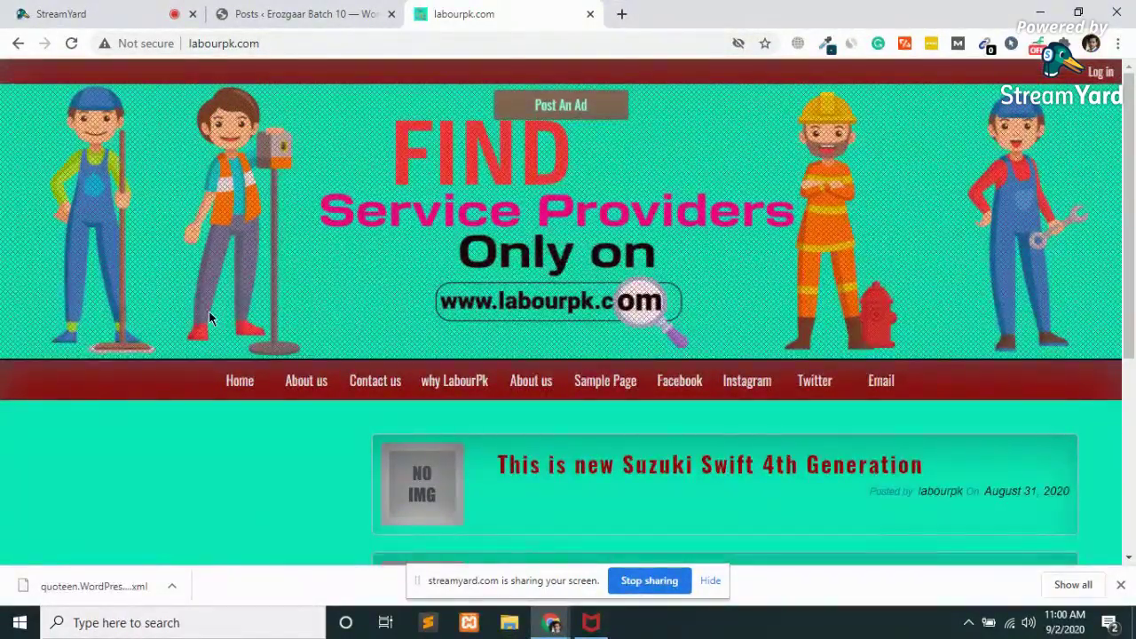
Close the labourpk.com tab and bring the StreamYard studio tab to the front
scroll(211, 317, "down", 5)
scroll(221, 351, "up", 5)
scroll(231, 386, "down", 5)
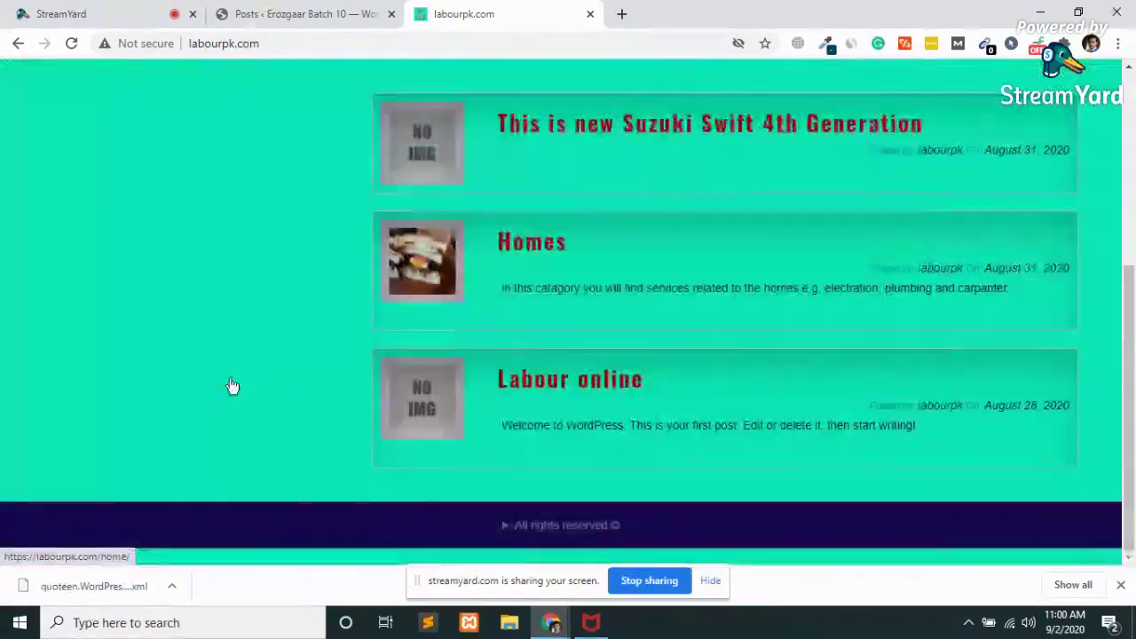
left_click(590, 13)
left_click(87, 9)
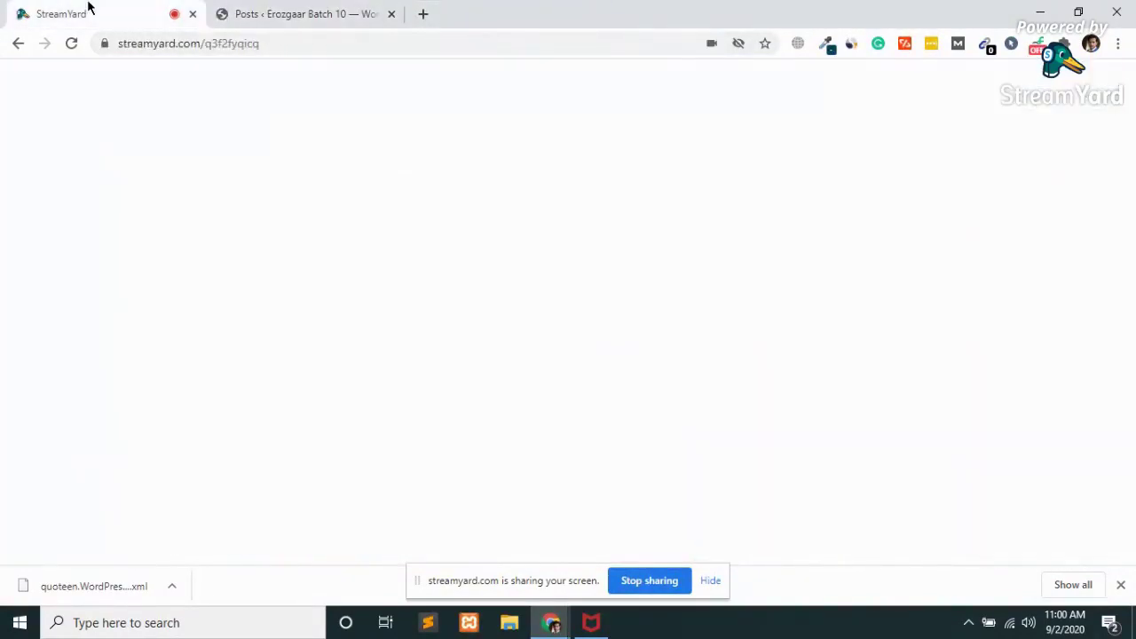